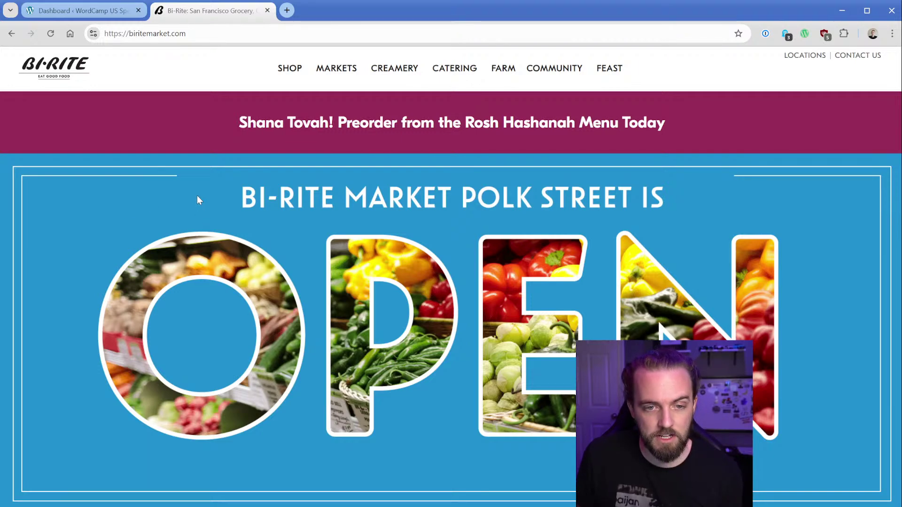
Review the Bi-Rite homepage from the hero down to the Feast recipes and return to its header
{"action": "scroll", "coordinate": [206, 231], "scroll_direction": "down", "scroll_amount": 15}
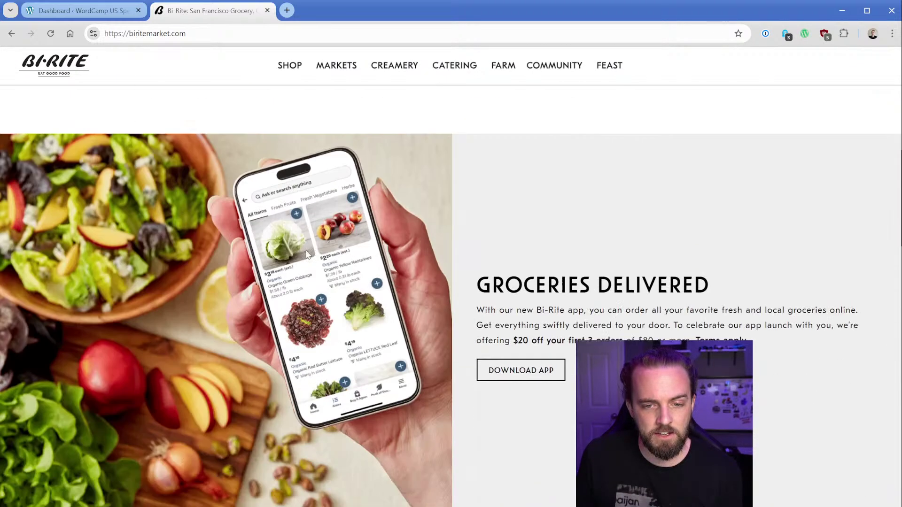
{"action": "scroll", "coordinate": [307, 242], "scroll_direction": "down", "scroll_amount": 3}
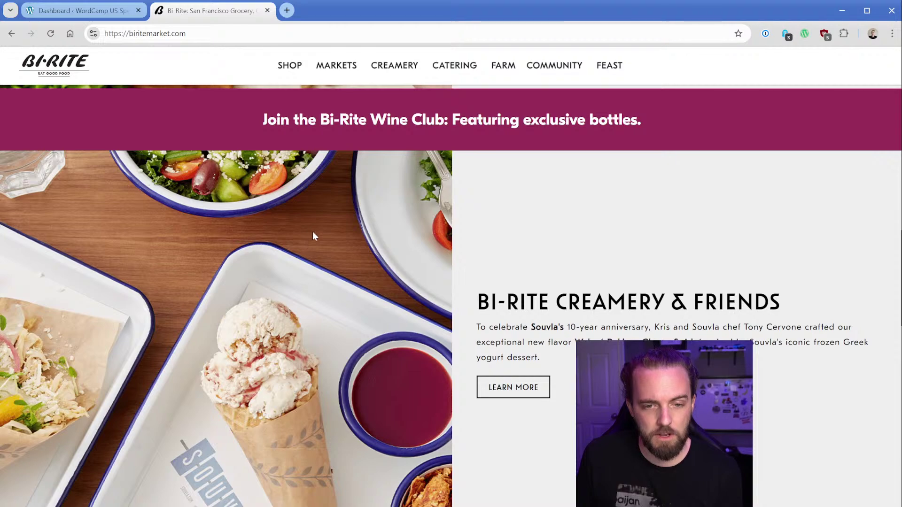
{"action": "scroll", "coordinate": [315, 239], "scroll_direction": "down", "scroll_amount": 9}
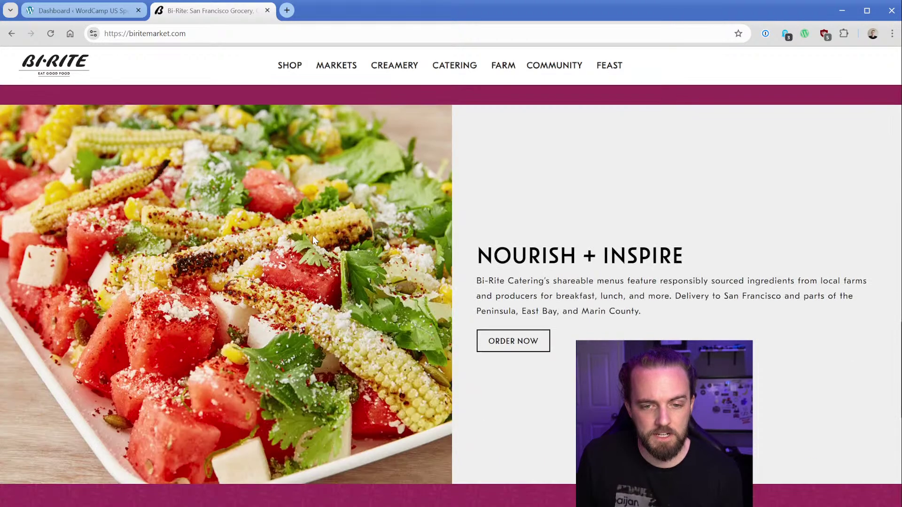
{"action": "scroll", "coordinate": [317, 237], "scroll_direction": "down", "scroll_amount": 5}
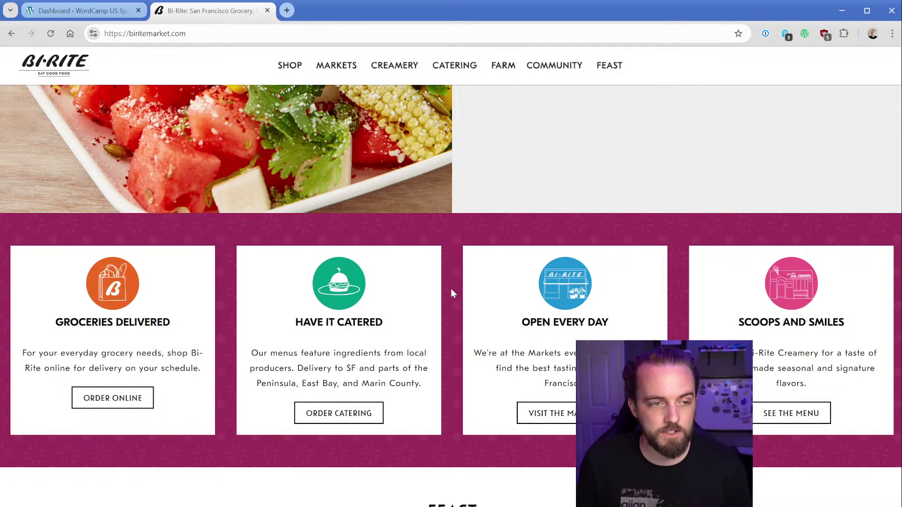
{"action": "scroll", "coordinate": [451, 289], "scroll_direction": "down", "scroll_amount": 8}
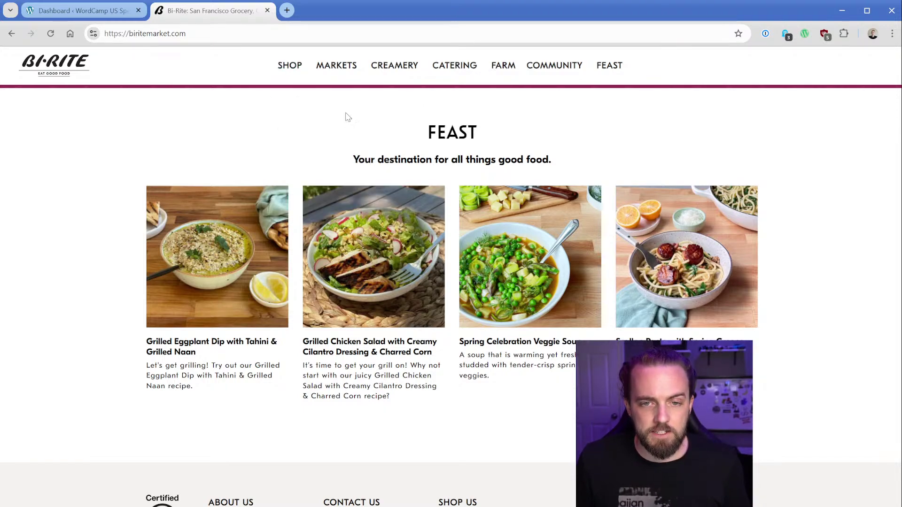
{"action": "scroll", "coordinate": [314, 213], "scroll_direction": "up", "scroll_amount": 15}
{"action": "scroll", "coordinate": [314, 213], "scroll_direction": "up", "scroll_amount": 10}
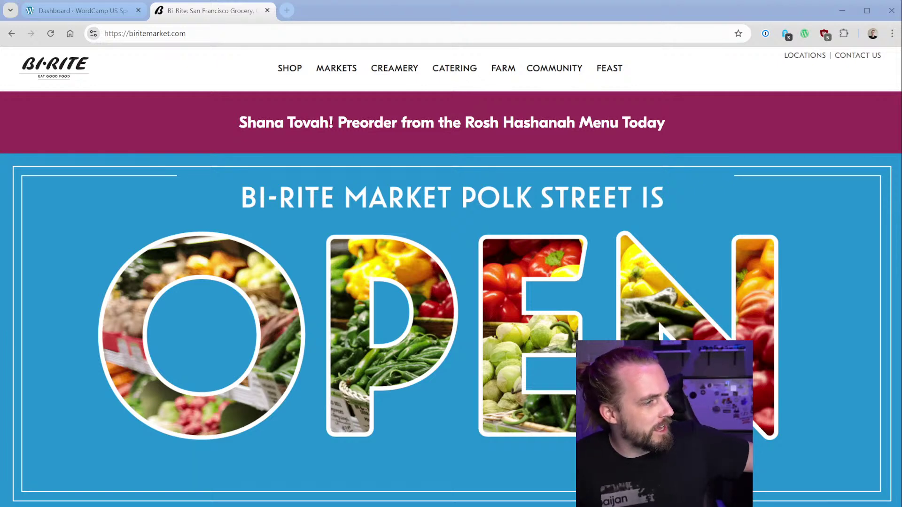
Search Google for a 30 minute timer, pause its countdown and reset it to 30:00
{"action": "key", "text": "Return"}
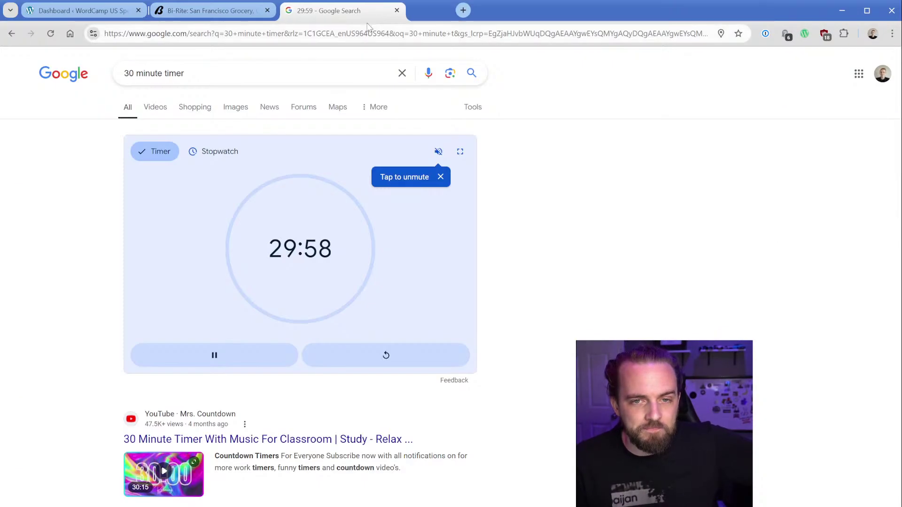
{"action": "left_click", "coordinate": [285, 259]}
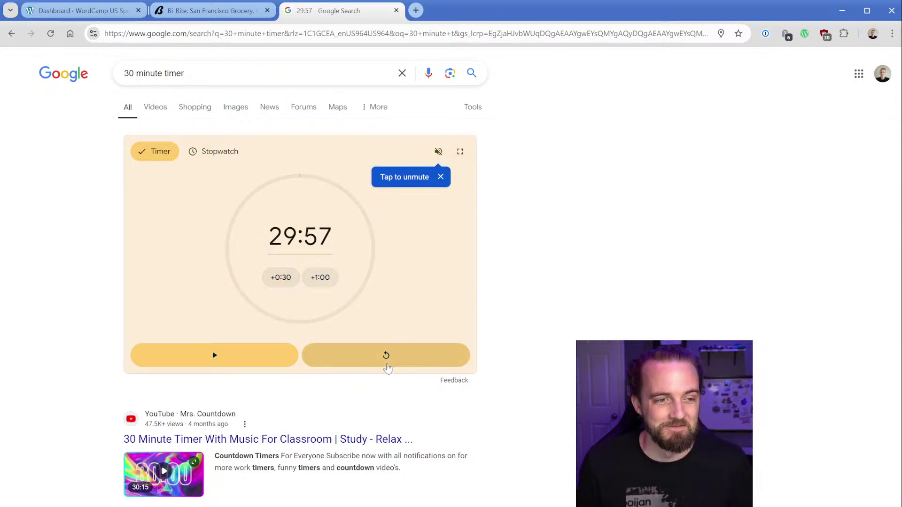
{"action": "left_click", "coordinate": [386, 356]}
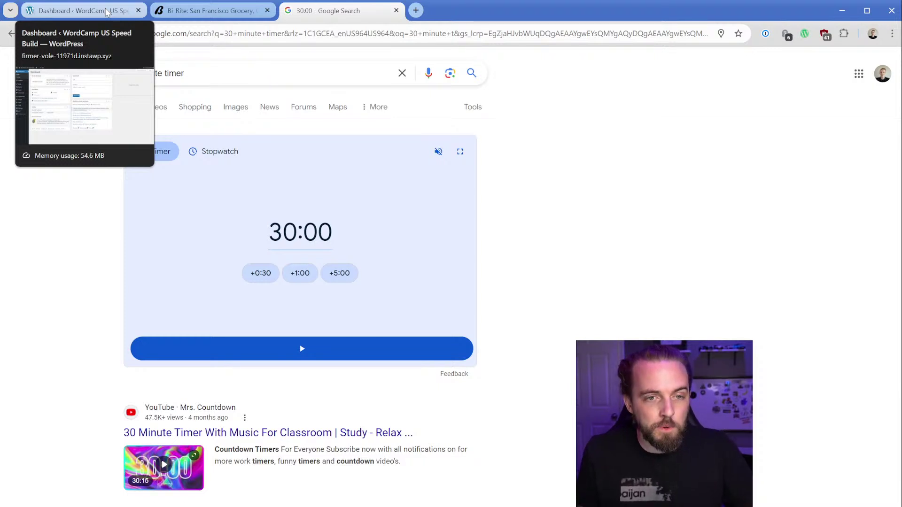
Switch to the WordPress dashboard and open the list of all pages
{"action": "left_click", "coordinate": [80, 10]}
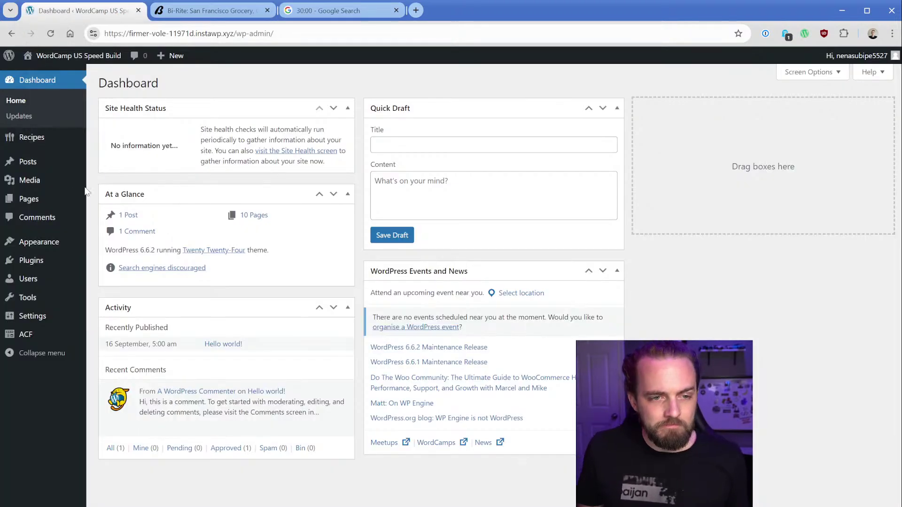
{"action": "left_click", "coordinate": [47, 200]}
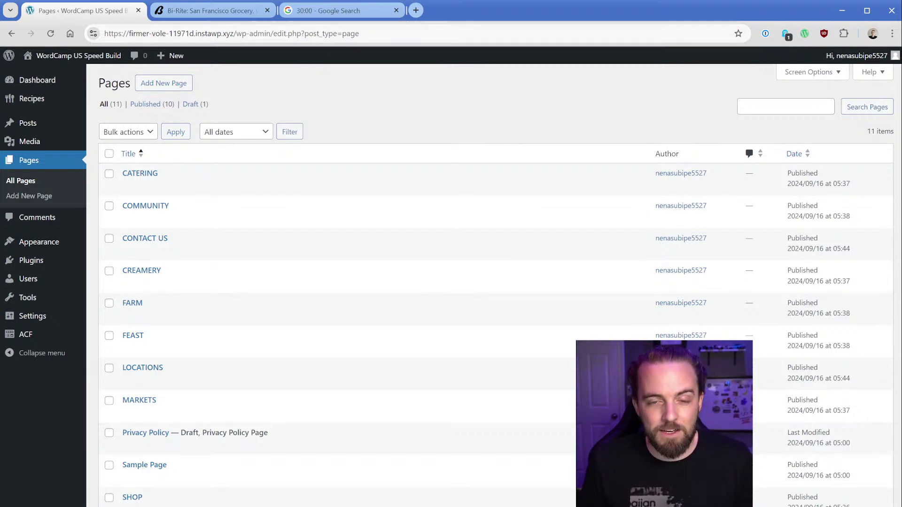
View the latest tutorials on the presenter's own website, open the article "You Can't Single Out Just WPEngine", and close that site
{"action": "left_click", "coordinate": [222, 14]}
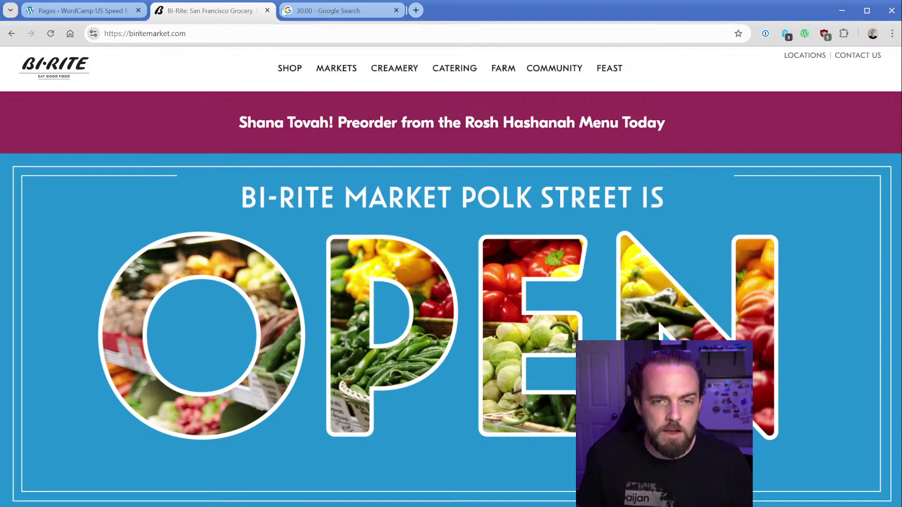
{"action": "left_click", "coordinate": [415, 10]}
{"action": "type", "text": "jon"}
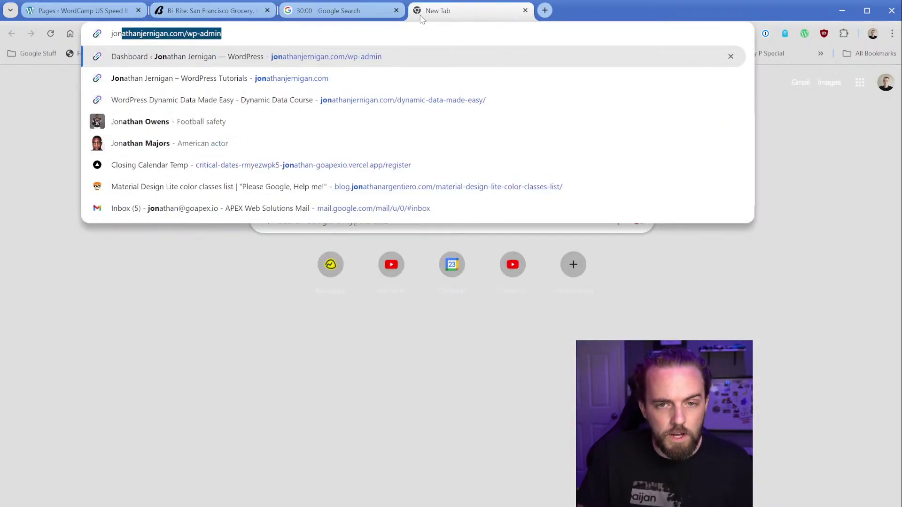
{"action": "key", "text": "Down"}
{"action": "key", "text": "Return"}
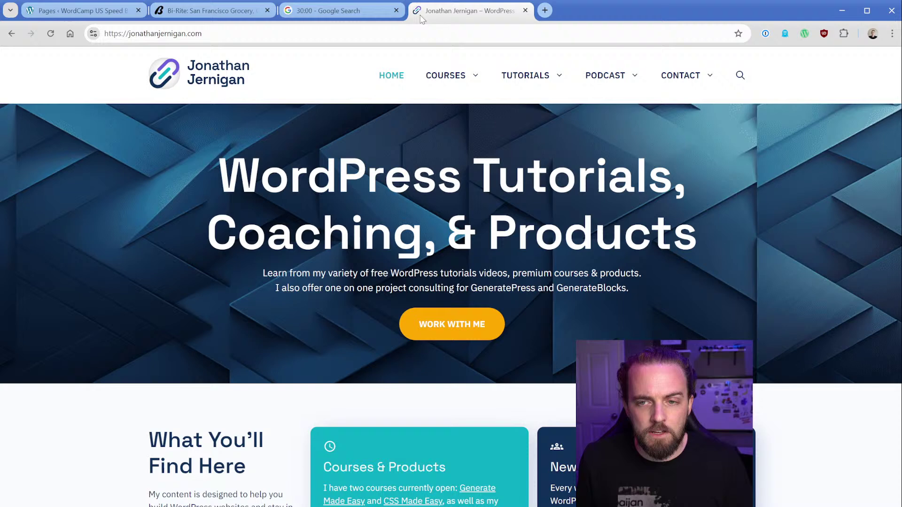
{"action": "mouse_move", "coordinate": [509, 89]}
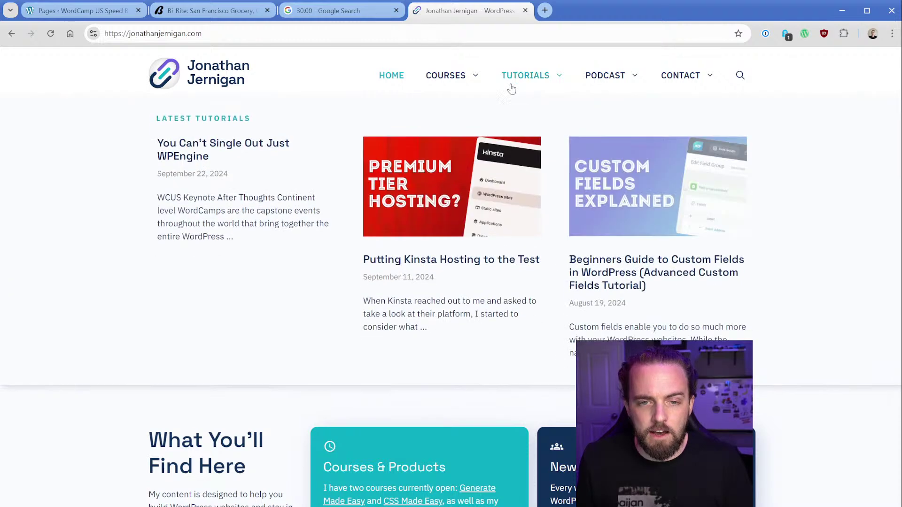
{"action": "left_click", "coordinate": [218, 153]}
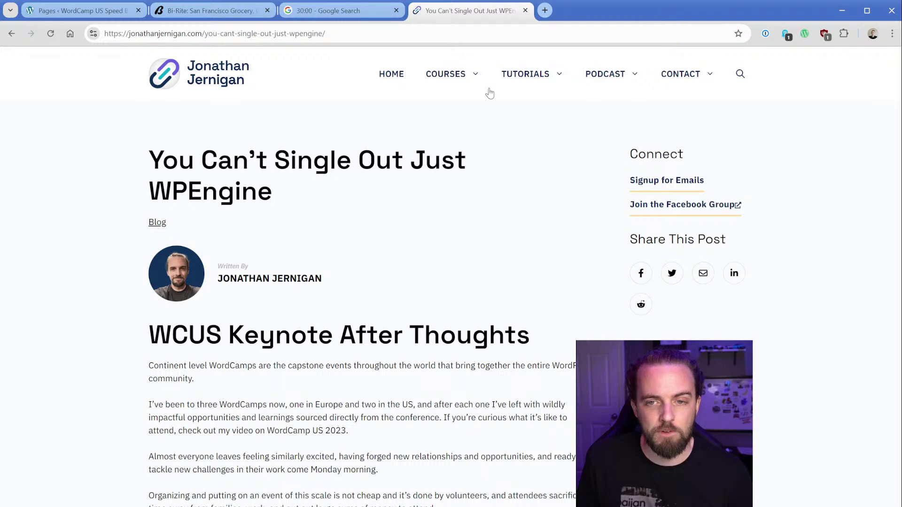
{"action": "left_click", "coordinate": [525, 11]}
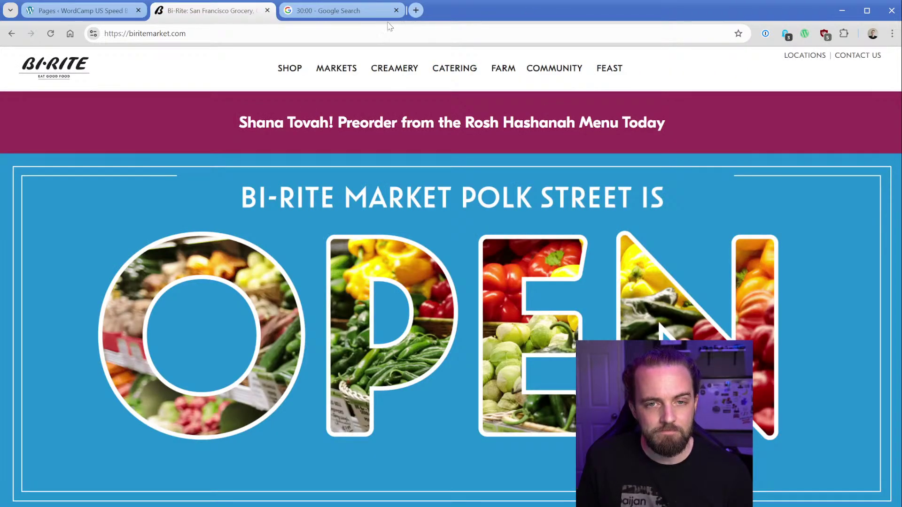
Start the 30-minute countdown in the Google timer
{"action": "left_click", "coordinate": [358, 17]}
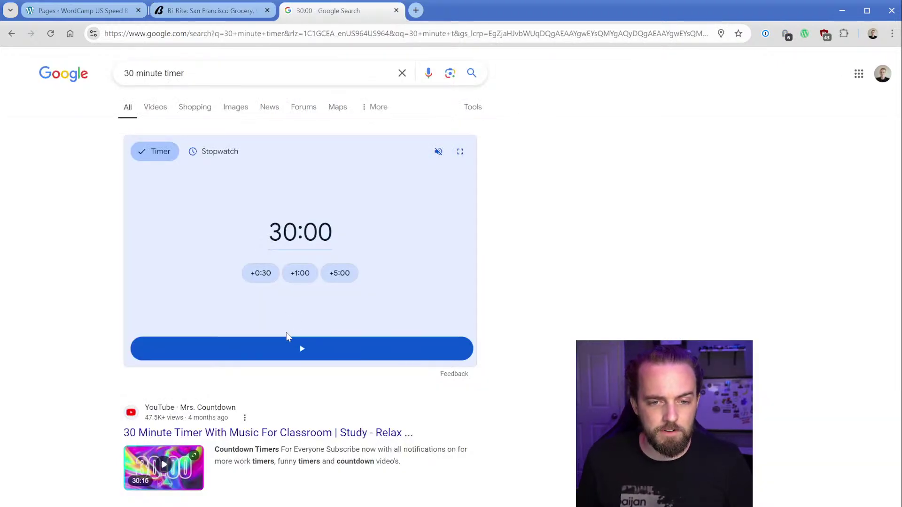
{"action": "left_click", "coordinate": [296, 351]}
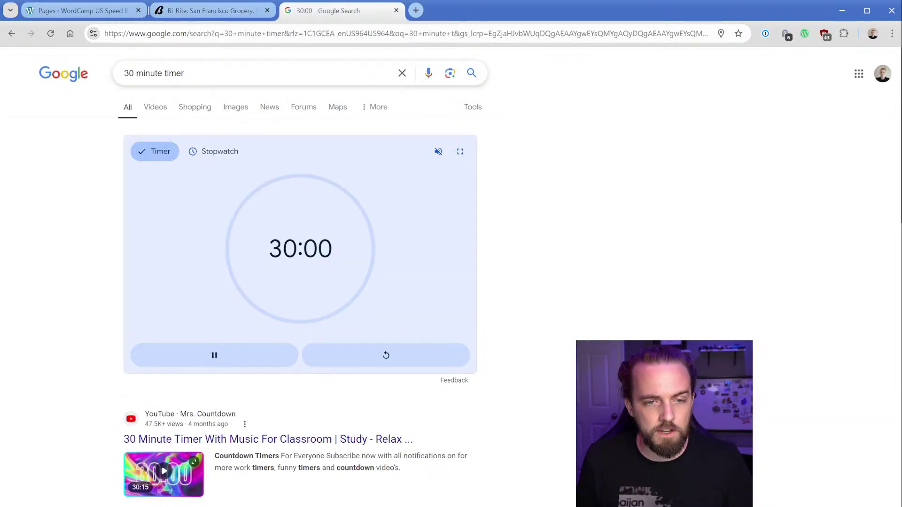
Create a new WordPress page titled Home and publish it
{"action": "left_click", "coordinate": [105, 13]}
{"action": "left_click", "coordinate": [164, 83]}
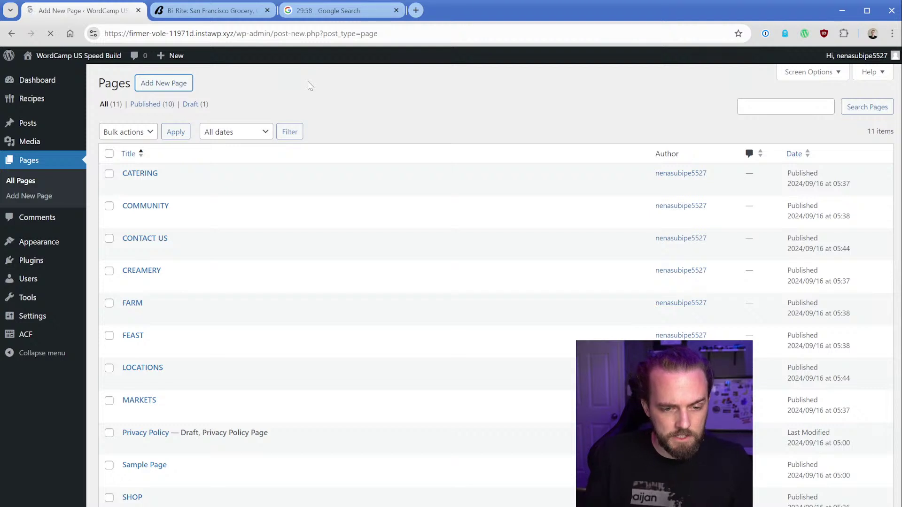
{"action": "type", "text": "Home"}
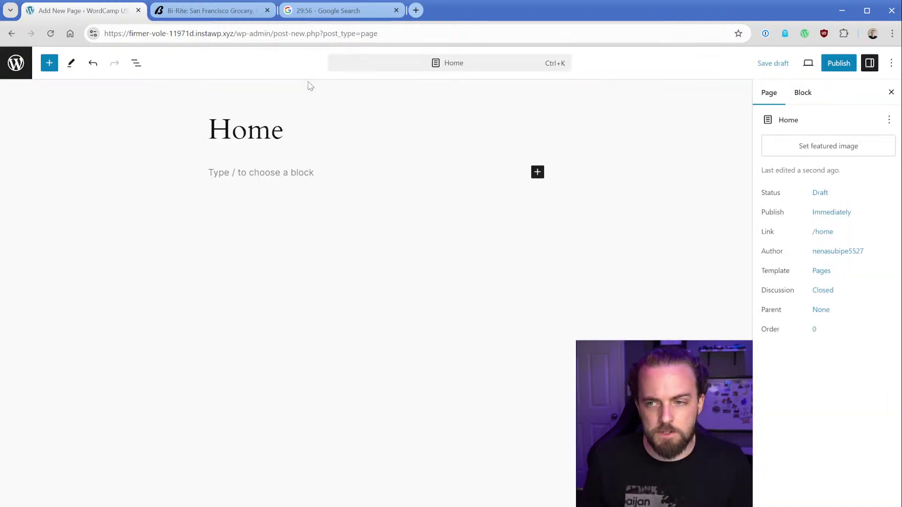
{"action": "left_click", "coordinate": [828, 62]}
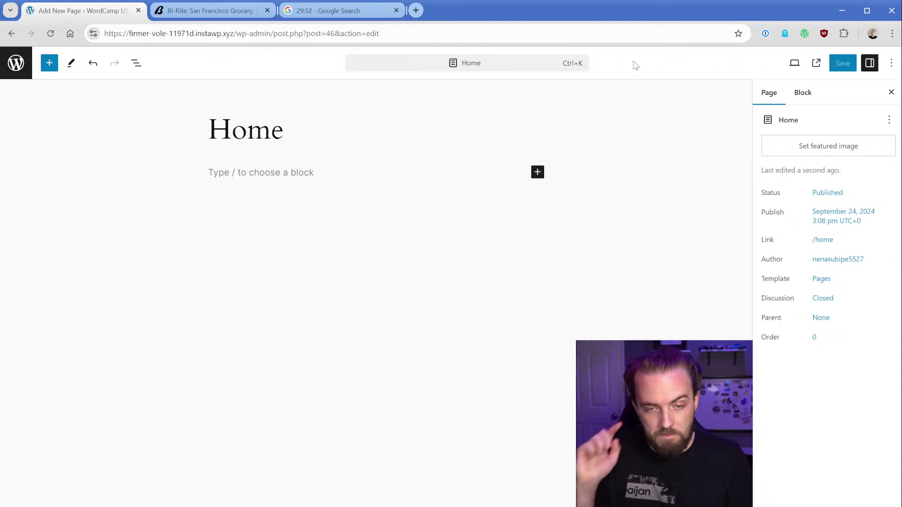
Inspect the maroon announcement banner on the Bi-Rite homepage and select its background colour hex value
{"action": "left_click", "coordinate": [229, 16]}
{"action": "triple_click", "coordinate": [223, 126]}
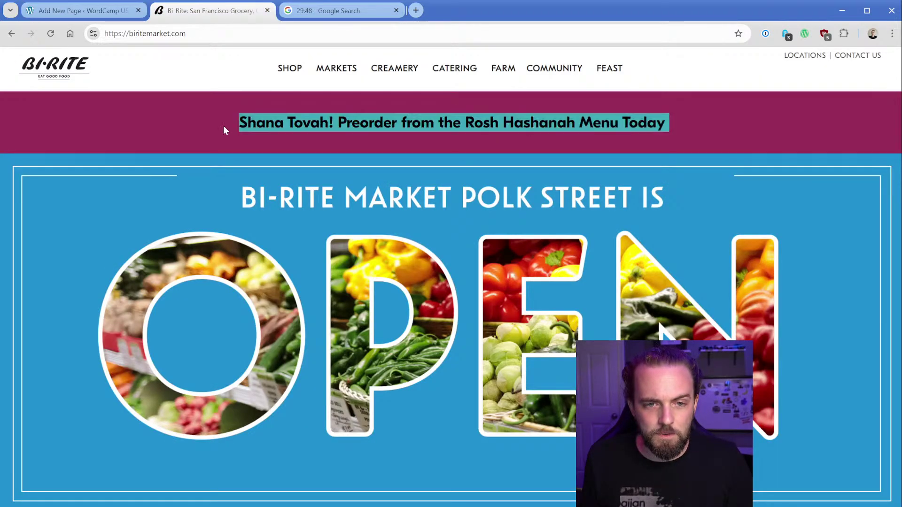
{"action": "left_click", "coordinate": [195, 125]}
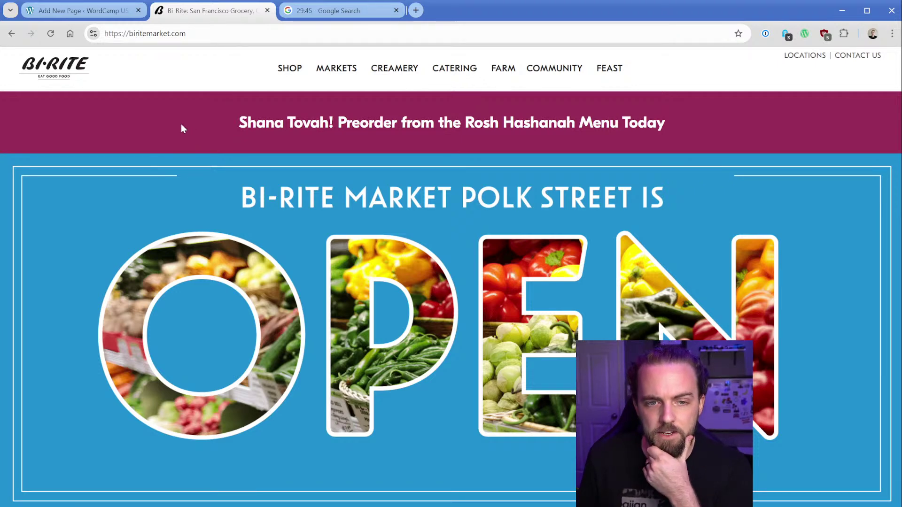
{"action": "right_click", "coordinate": [112, 120]}
{"action": "left_click", "coordinate": [160, 389]}
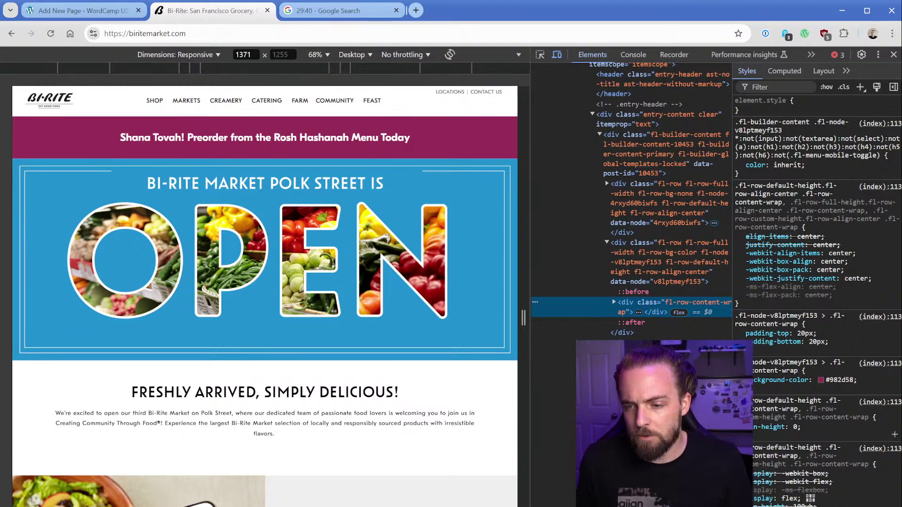
{"action": "left_click", "coordinate": [830, 380]}
Return to WordPress, open the site editor's Styles for editing and dismiss the welcome guide
{"action": "left_click", "coordinate": [100, 11]}
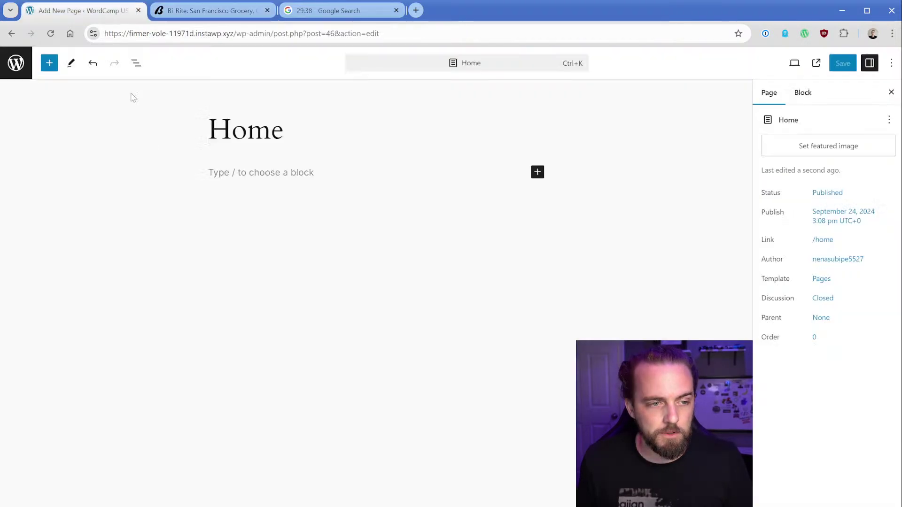
{"action": "left_click", "coordinate": [15, 63]}
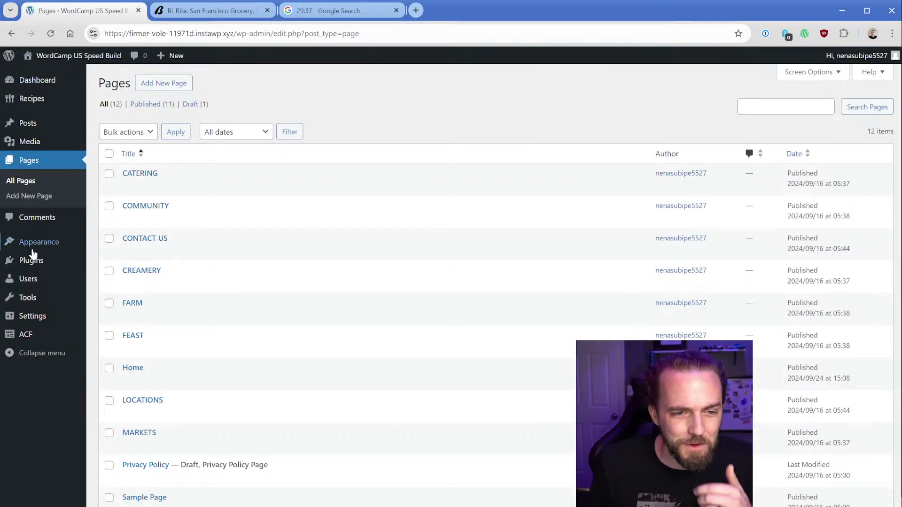
{"action": "mouse_move", "coordinate": [32, 253]}
{"action": "left_click", "coordinate": [105, 258]}
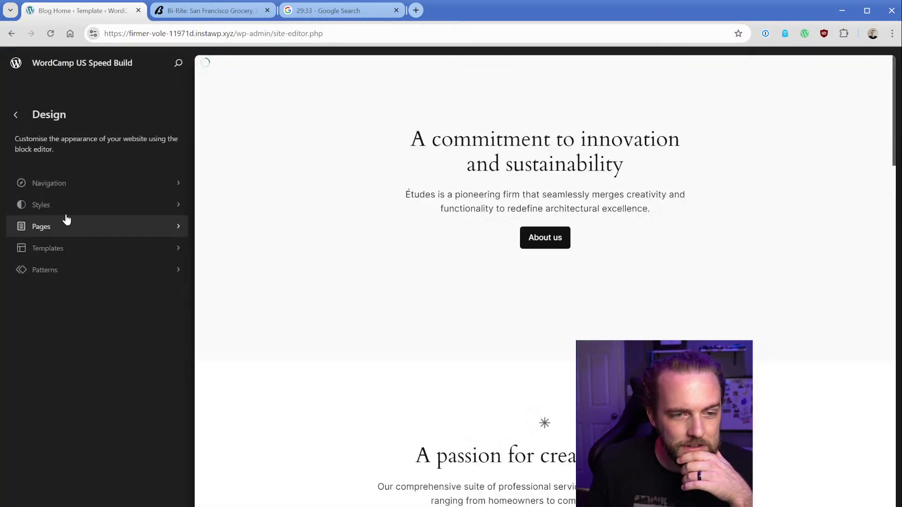
{"action": "left_click", "coordinate": [65, 205]}
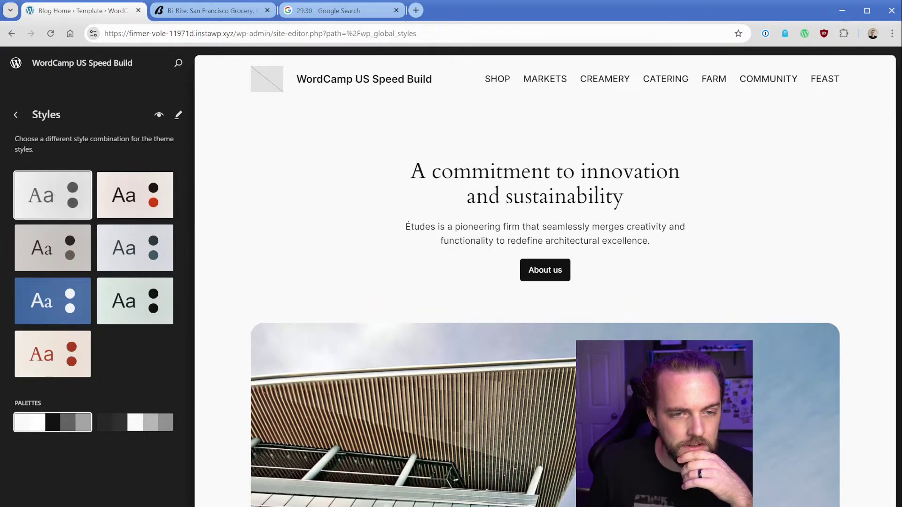
{"action": "left_click", "coordinate": [179, 117]}
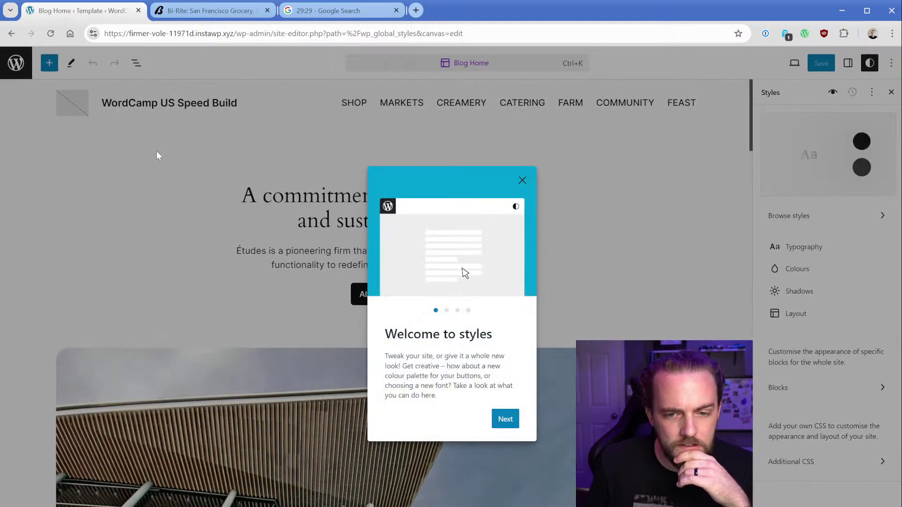
{"action": "left_click", "coordinate": [521, 179]}
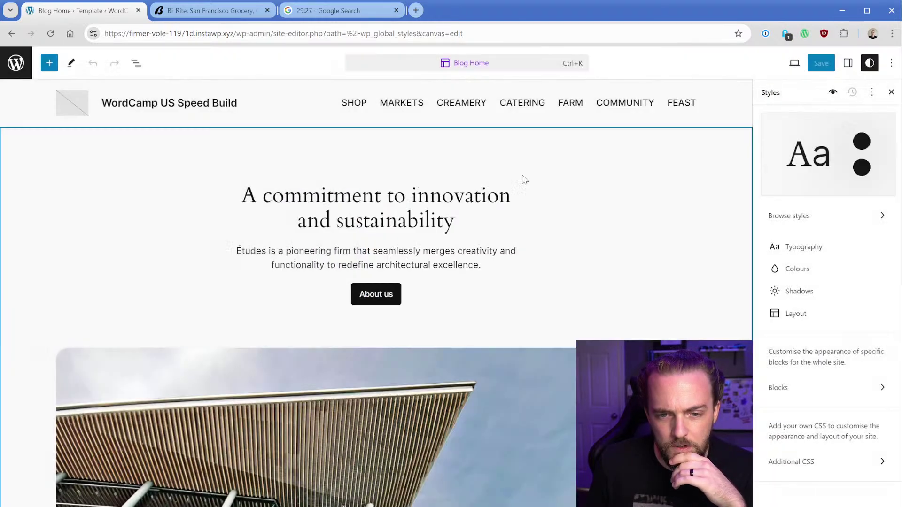
Replace the tan accent in the theme colour palette with the maroon copied from the Bi-Rite banner
{"action": "left_click", "coordinate": [820, 272]}
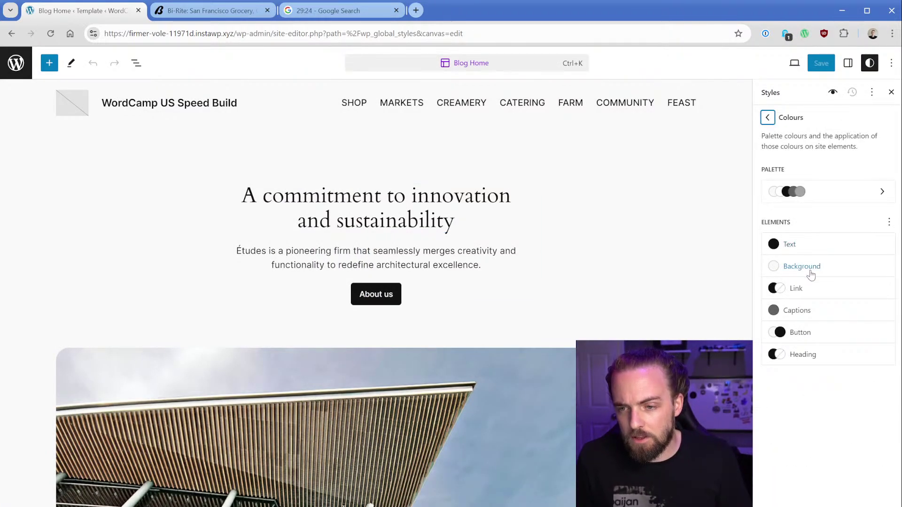
{"action": "left_click", "coordinate": [811, 274]}
{"action": "left_click", "coordinate": [801, 453]}
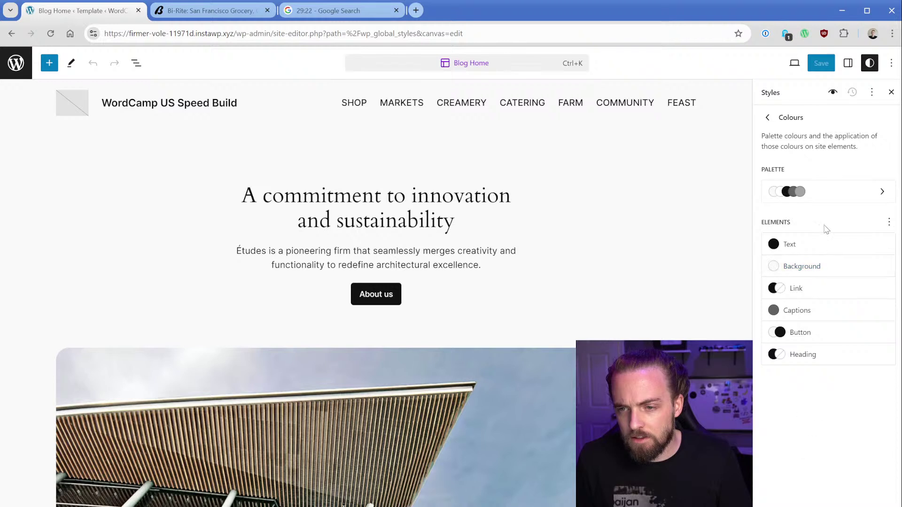
{"action": "left_click", "coordinate": [834, 195]}
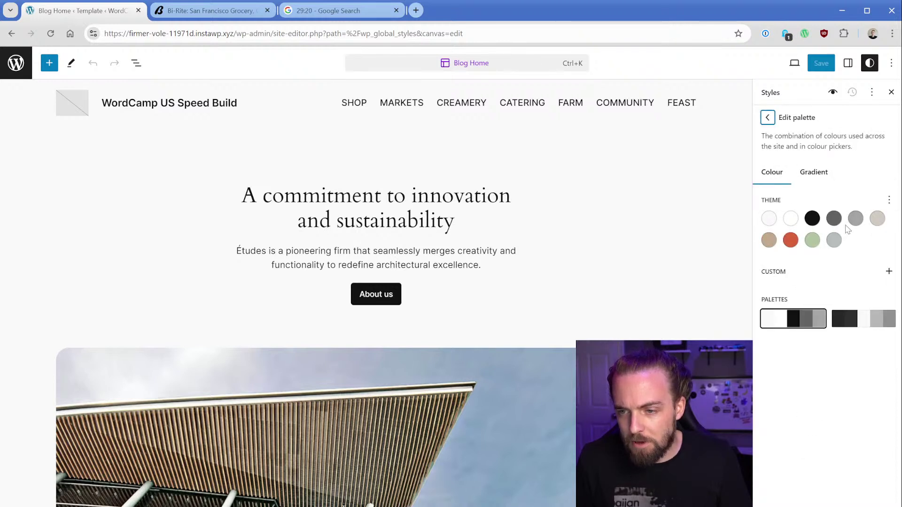
{"action": "left_click", "coordinate": [769, 242]}
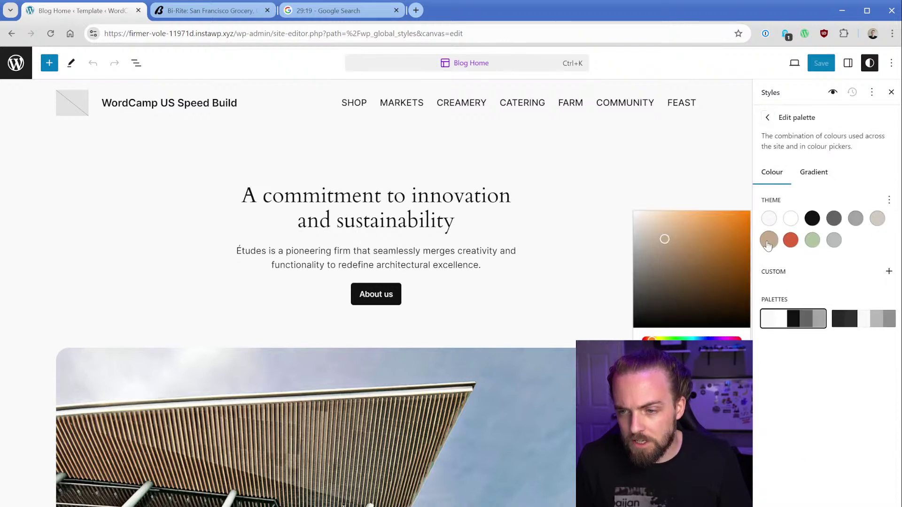
{"action": "key", "text": "ctrl+v"}
{"action": "left_click", "coordinate": [799, 412]}
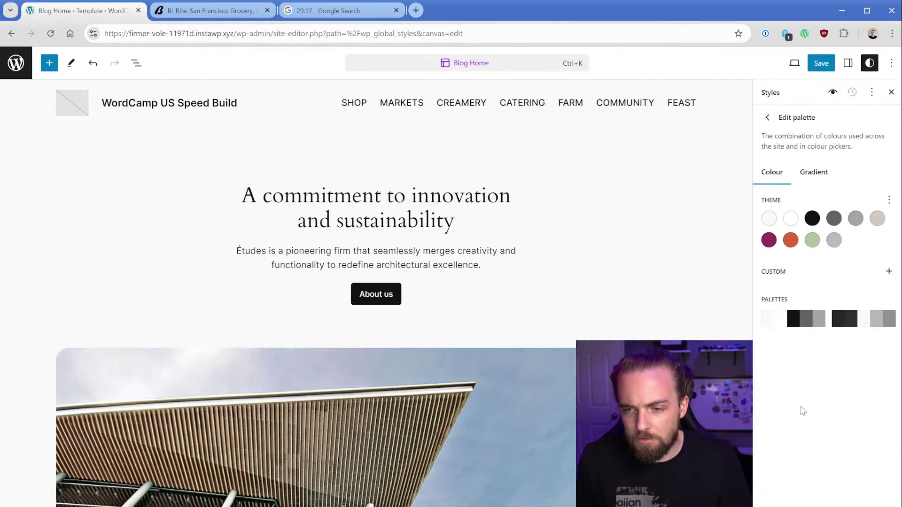
Switch to the Bi-Rite homepage and inspect the Creamery & Friends section's Learn More button with its hover state forced
{"action": "left_click", "coordinate": [234, 15]}
{"action": "scroll", "coordinate": [92, 282], "scroll_direction": "down", "scroll_amount": 10}
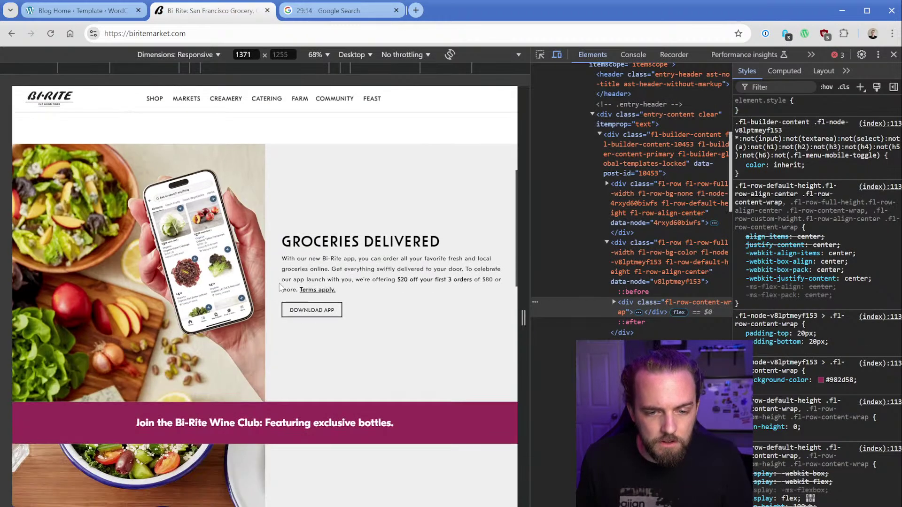
{"action": "scroll", "coordinate": [329, 325], "scroll_direction": "down", "scroll_amount": 3}
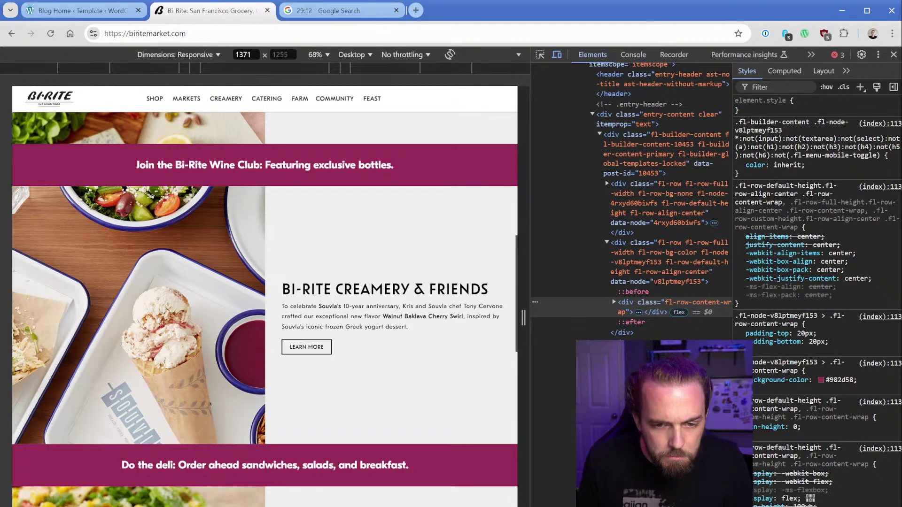
{"action": "right_click", "coordinate": [325, 356]}
{"action": "left_click", "coordinate": [310, 495]}
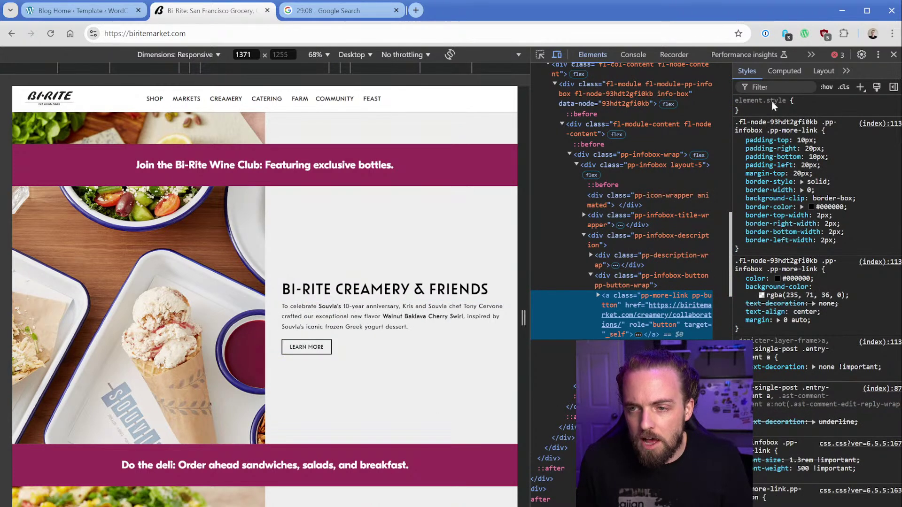
{"action": "left_click", "coordinate": [826, 87]}
{"action": "left_click", "coordinate": [829, 133]}
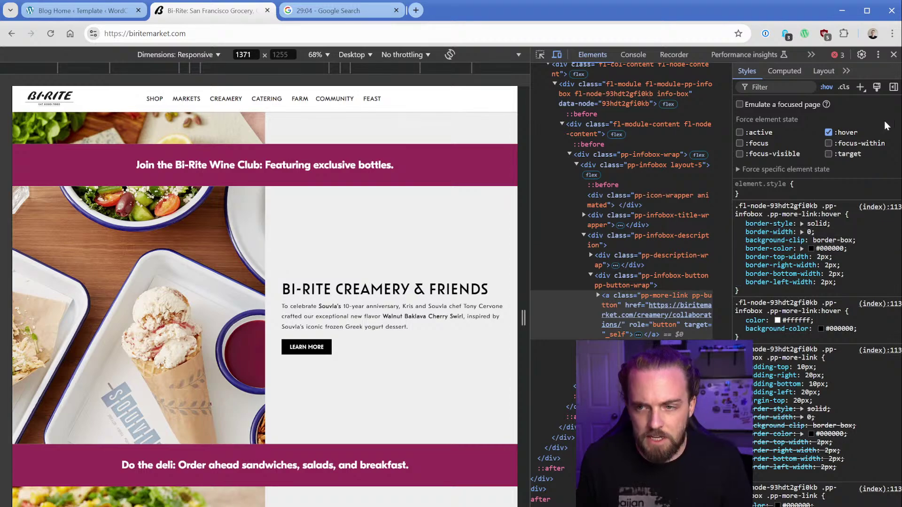
Close the developer tools and review the remaining Bi-Rite homepage sections down to the footer, ending back at the page start
{"action": "left_click", "coordinate": [894, 55]}
{"action": "scroll", "coordinate": [371, 343], "scroll_direction": "down", "scroll_amount": 5}
{"action": "scroll", "coordinate": [388, 332], "scroll_direction": "down", "scroll_amount": 10}
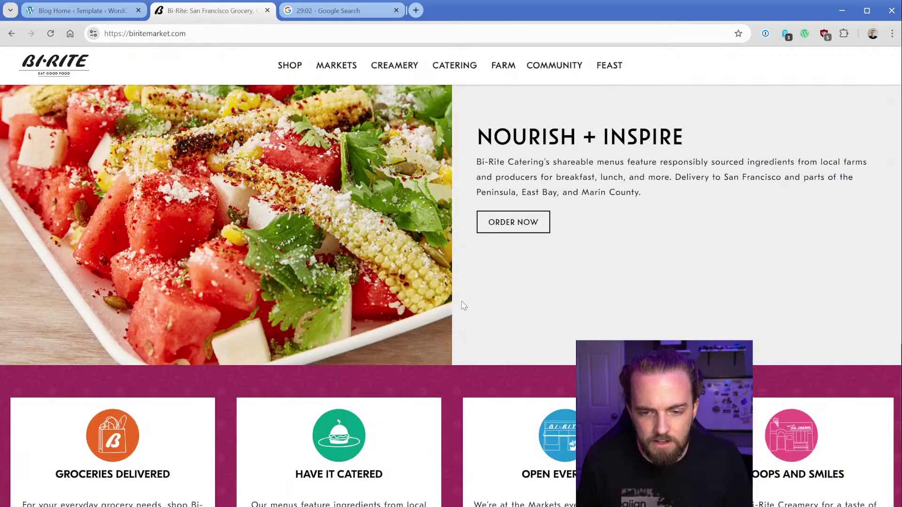
{"action": "scroll", "coordinate": [452, 285], "scroll_direction": "down", "scroll_amount": 4}
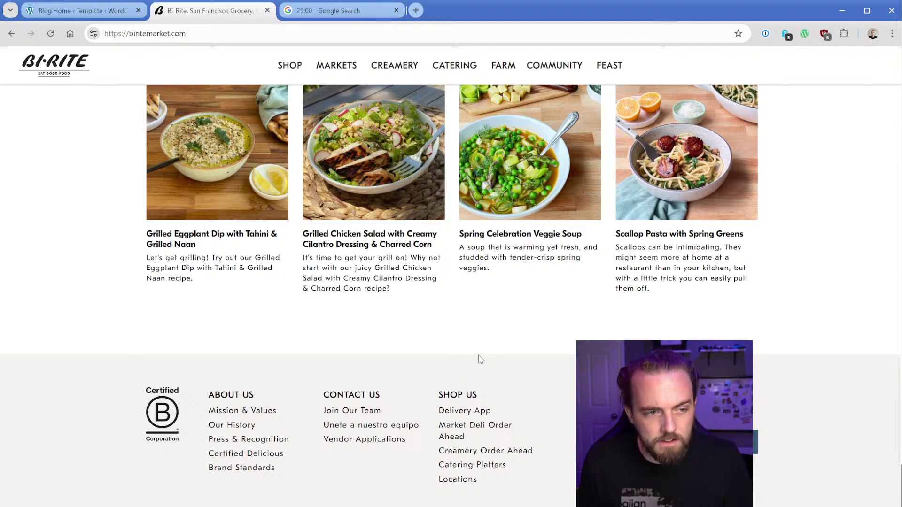
{"action": "scroll", "coordinate": [480, 360], "scroll_direction": "up", "scroll_amount": 18}
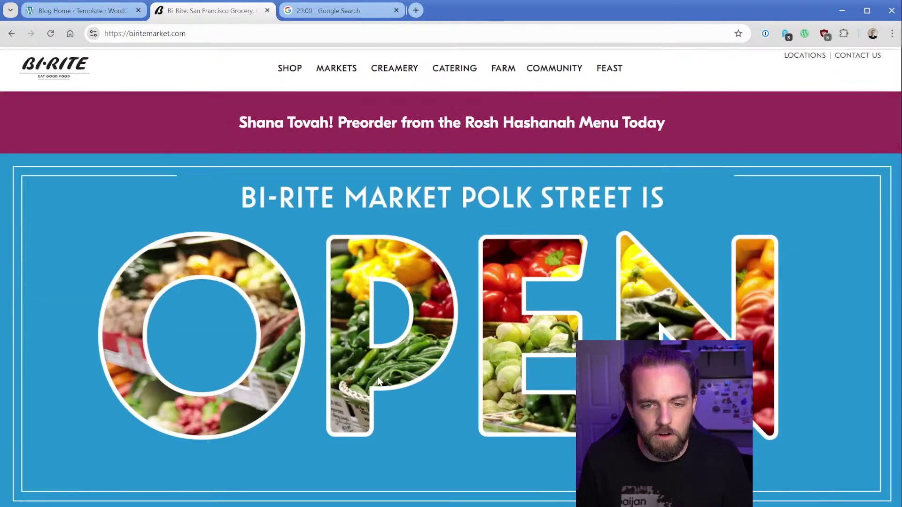
Return to the WordPress site editor, change the orange accent in the theme palette to black and save the styles
{"action": "left_click", "coordinate": [82, 11]}
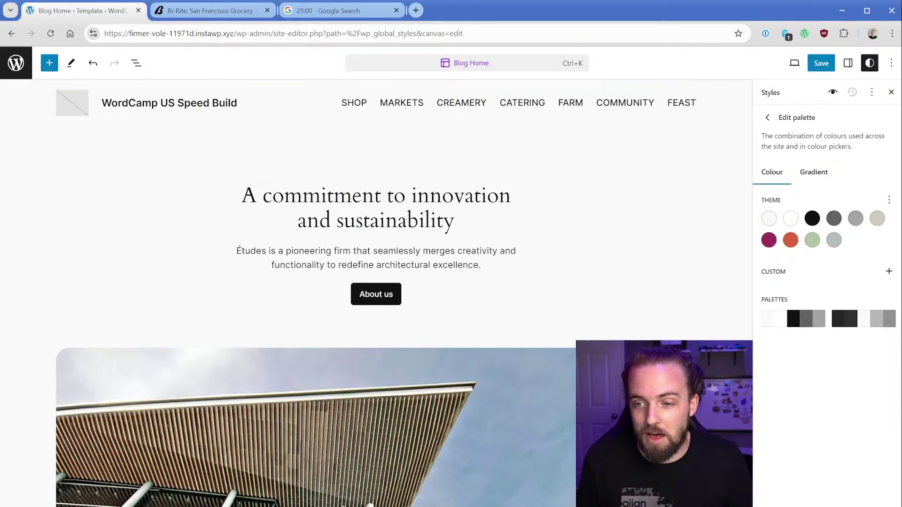
{"action": "left_click", "coordinate": [791, 241]}
{"action": "left_click", "coordinate": [812, 218]}
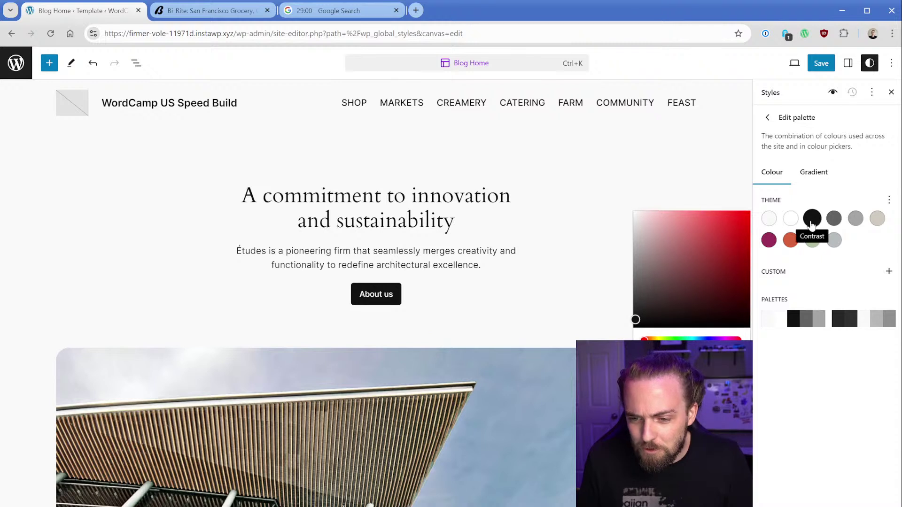
{"action": "left_click", "coordinate": [794, 242]}
{"action": "left_click_drag", "start_coordinate": [701, 282], "coordinate": [596, 180]}
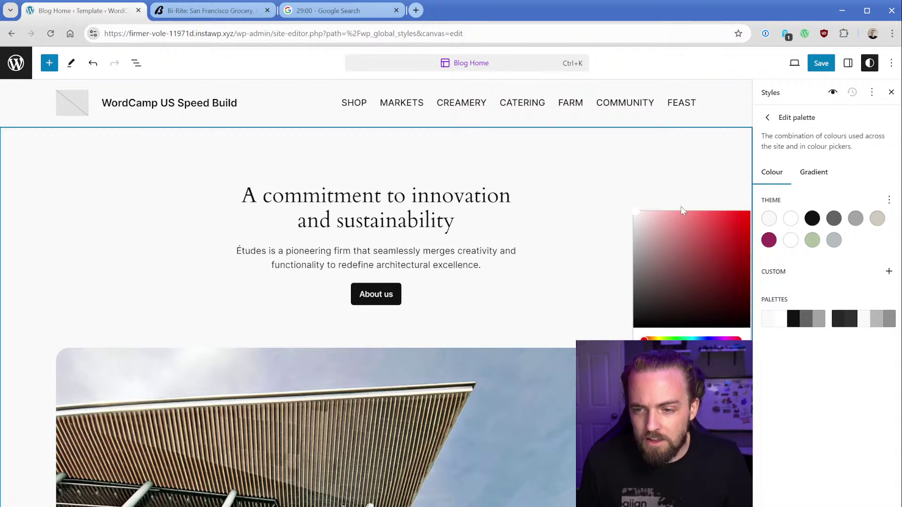
{"action": "left_click_drag", "start_coordinate": [682, 211], "coordinate": [635, 320]}
{"action": "left_click", "coordinate": [816, 263]}
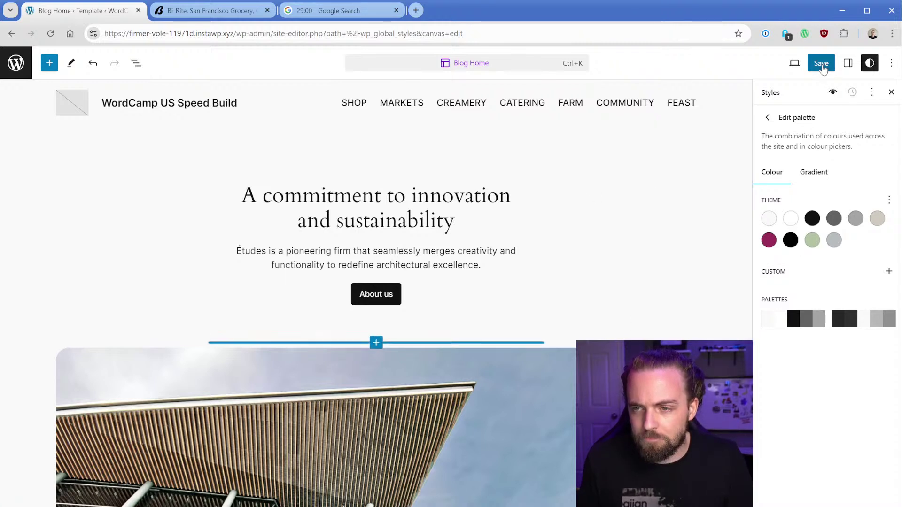
{"action": "left_click", "coordinate": [821, 63]}
{"action": "left_click", "coordinate": [791, 63]}
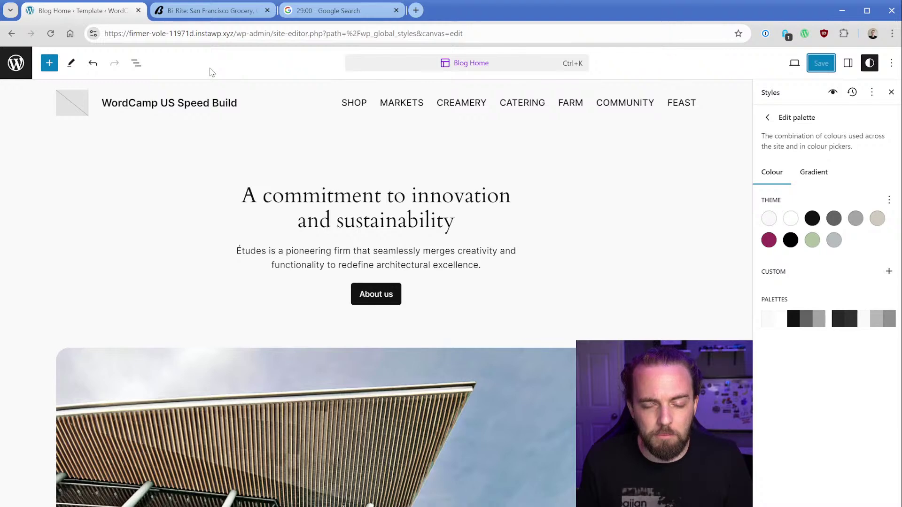
Leave the site editor, open the Home page for editing and dismiss the pattern chooser
{"action": "left_click", "coordinate": [21, 71]}
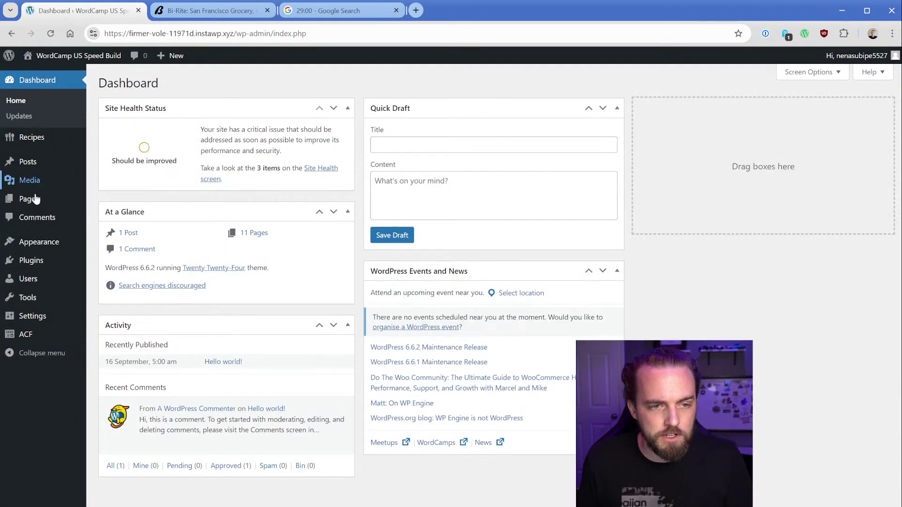
{"action": "left_click", "coordinate": [31, 198]}
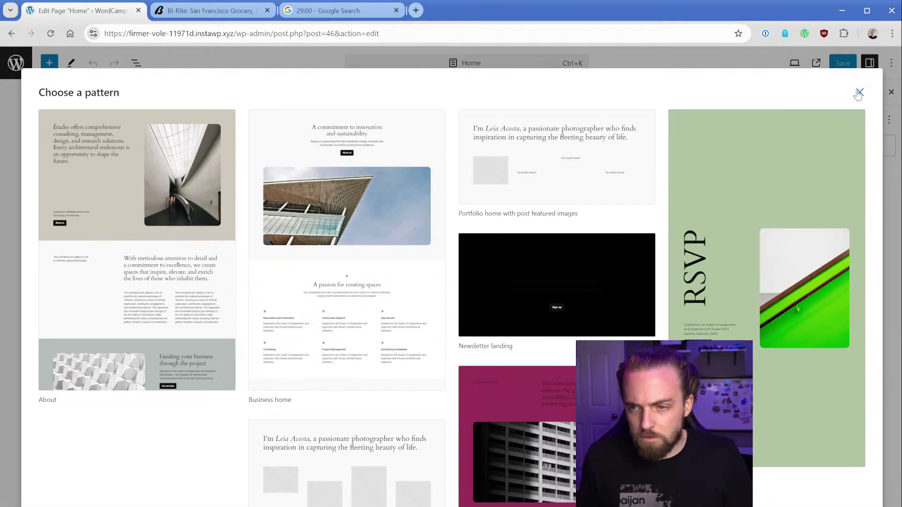
{"action": "left_click", "coordinate": [860, 92]}
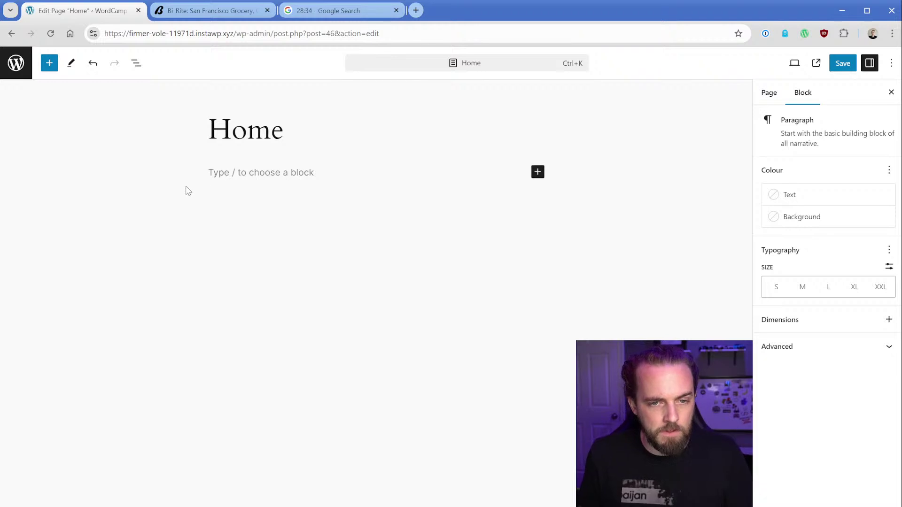
Insert a Group block below the Home title with the maroon palette colour as background and white text
{"action": "type", "text": "/gro"}
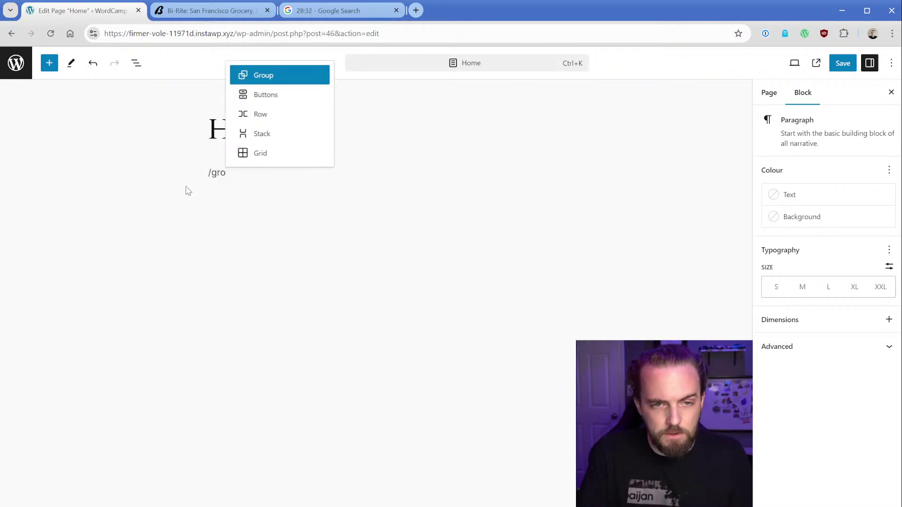
{"action": "key", "text": "Return"}
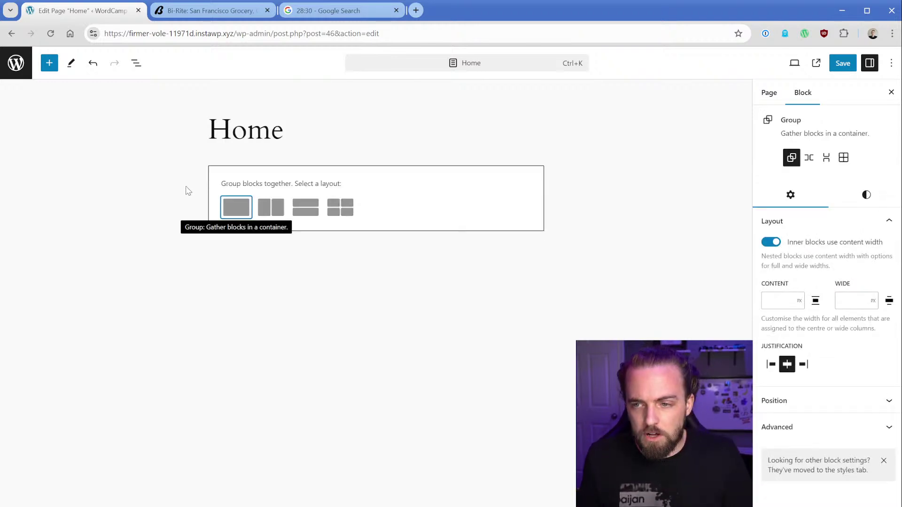
{"action": "left_click", "coordinate": [234, 203]}
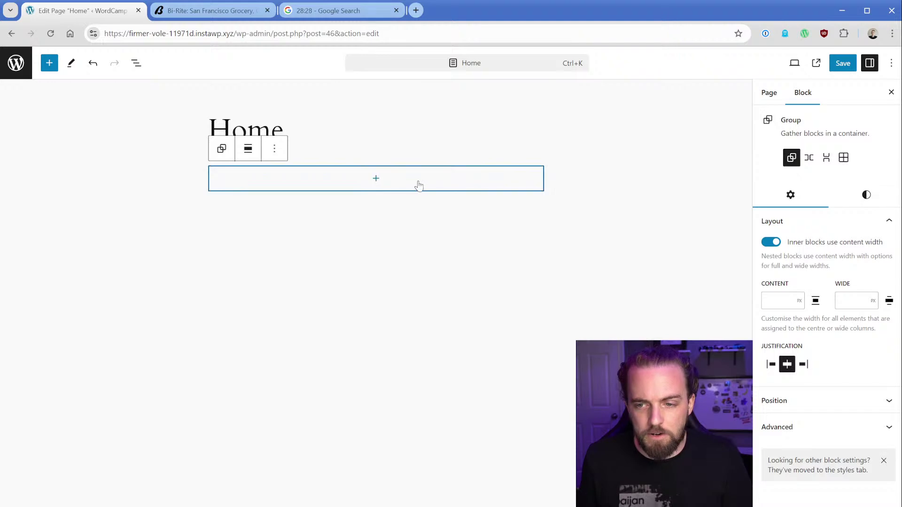
{"action": "left_click", "coordinate": [838, 190]}
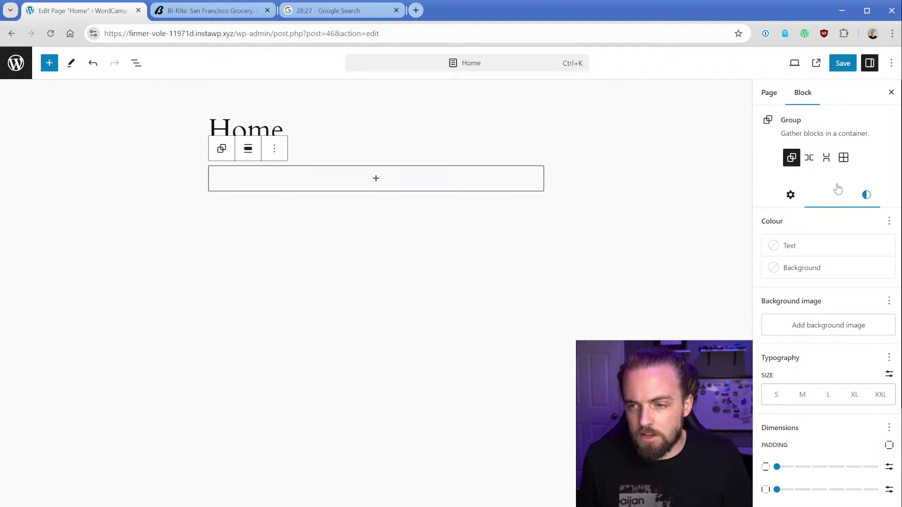
{"action": "left_click", "coordinate": [788, 275]}
{"action": "left_click", "coordinate": [660, 364]}
{"action": "left_click", "coordinate": [779, 246]}
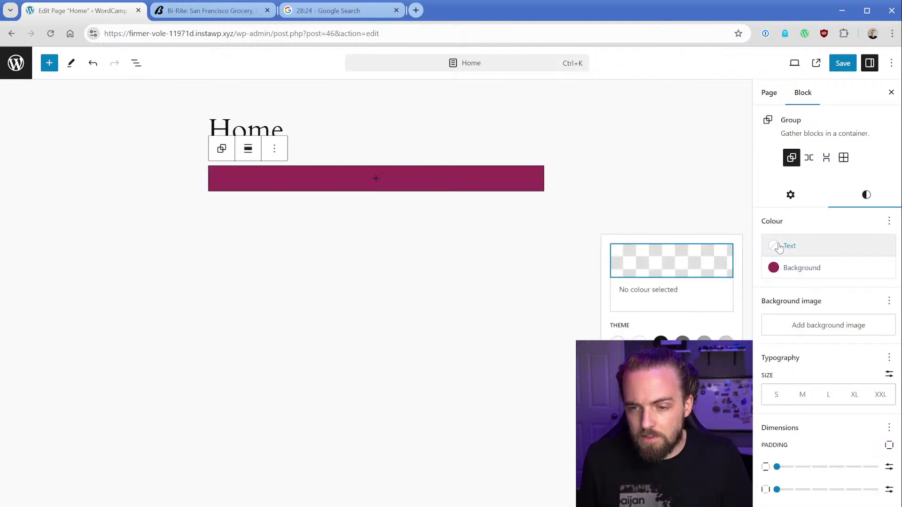
Add a paragraph inside the group with the banner text copied from Bi-Rite: "Shana Tovah! Preorder from the Rosh Hashanah Menu Today"
{"action": "left_click", "coordinate": [375, 179]}
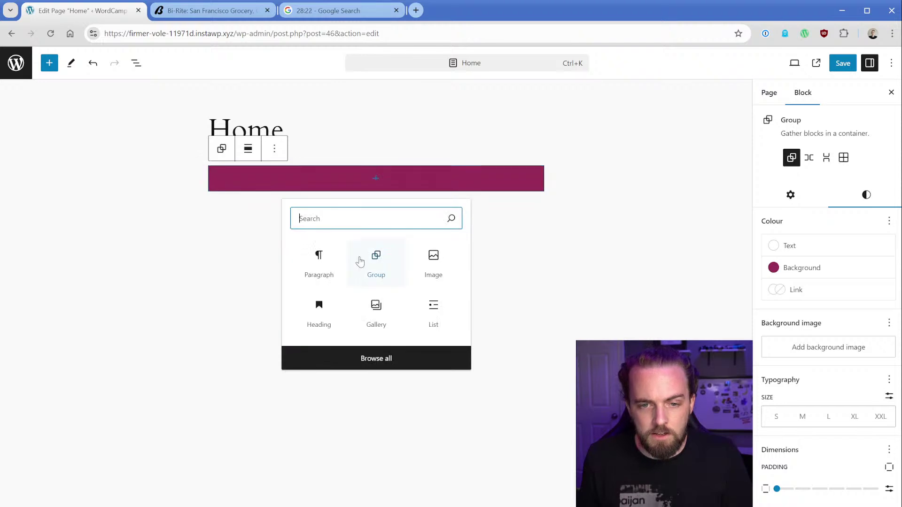
{"action": "left_click", "coordinate": [323, 251]}
{"action": "left_click", "coordinate": [238, 12]}
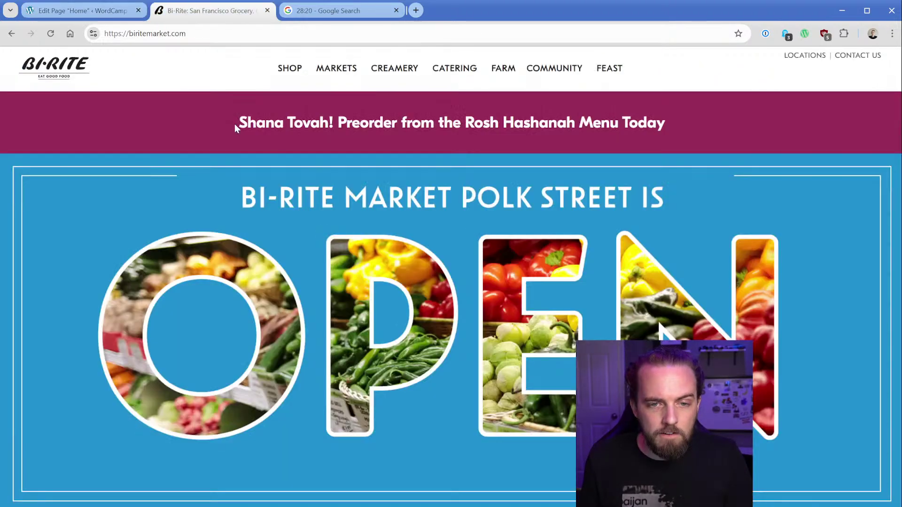
{"action": "triple_click", "coordinate": [224, 121]}
{"action": "key", "text": "ctrl+c"}
{"action": "left_click", "coordinate": [118, 11]}
{"action": "key", "text": "ctrl+v"}
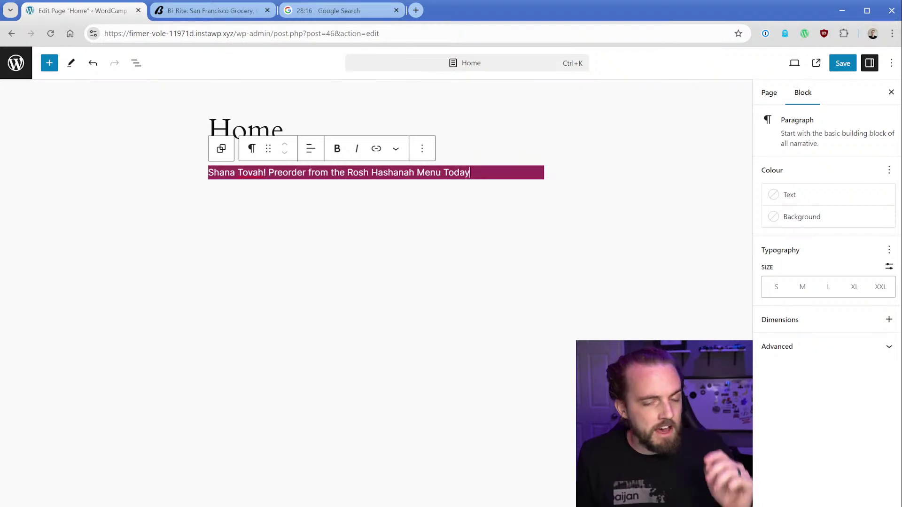
Centre-align the banner paragraph's text
{"action": "double_click", "coordinate": [319, 172]}
{"action": "key", "text": "ctrl+a"}
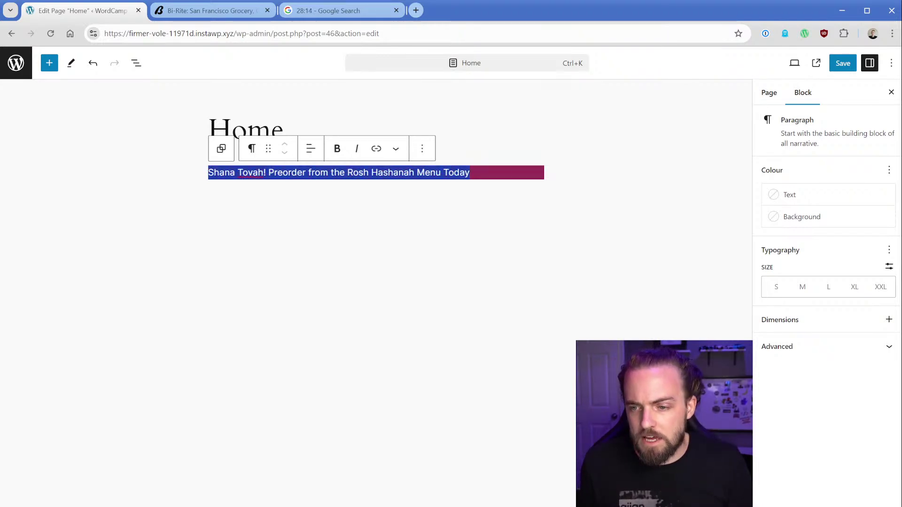
{"action": "left_click", "coordinate": [310, 149]}
{"action": "left_click", "coordinate": [336, 204]}
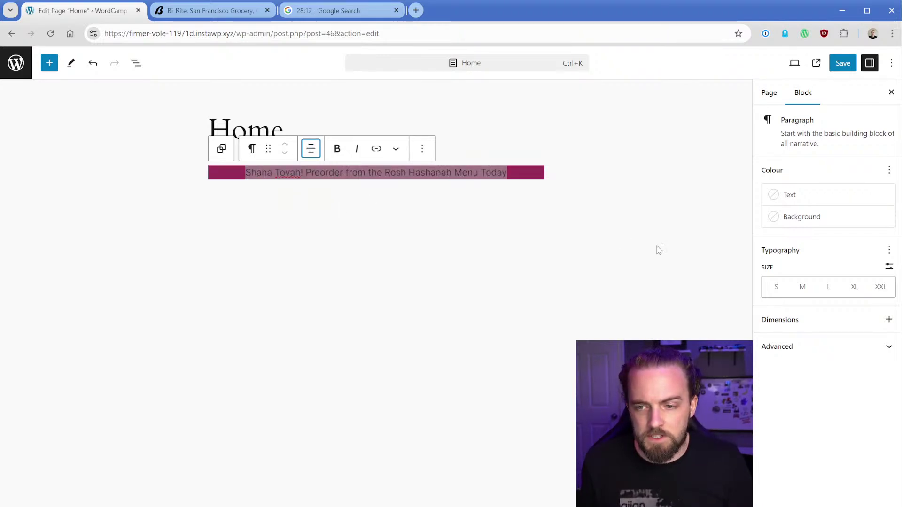
Select the banner's Group block in the block list and set its vertical padding to step 3
{"action": "left_click", "coordinate": [136, 63]}
{"action": "left_click", "coordinate": [96, 113]}
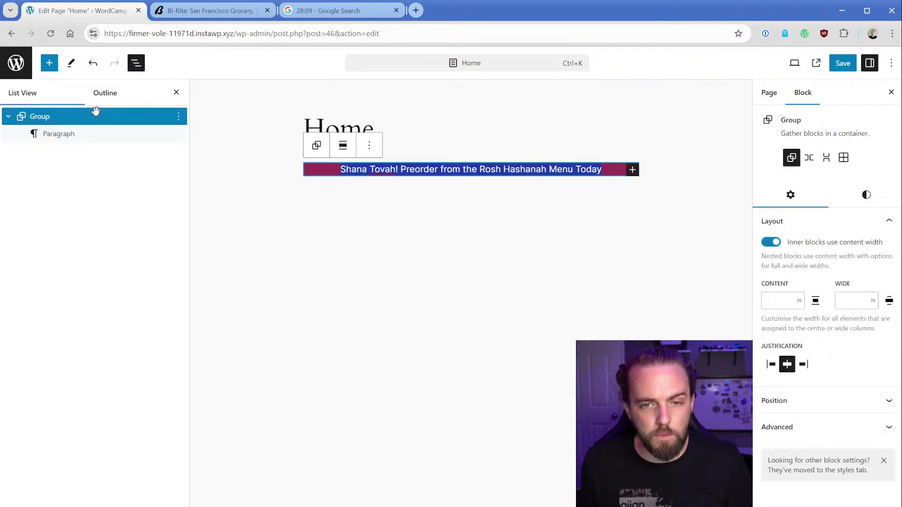
{"action": "left_click", "coordinate": [806, 407]}
{"action": "left_click", "coordinate": [802, 461]}
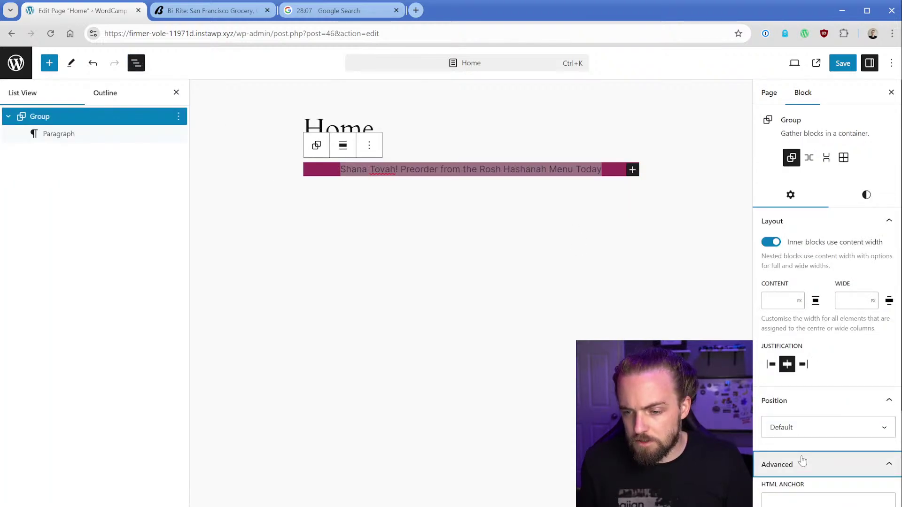
{"action": "left_click", "coordinate": [865, 197]}
{"action": "scroll", "coordinate": [817, 263], "scroll_direction": "down", "scroll_amount": 5}
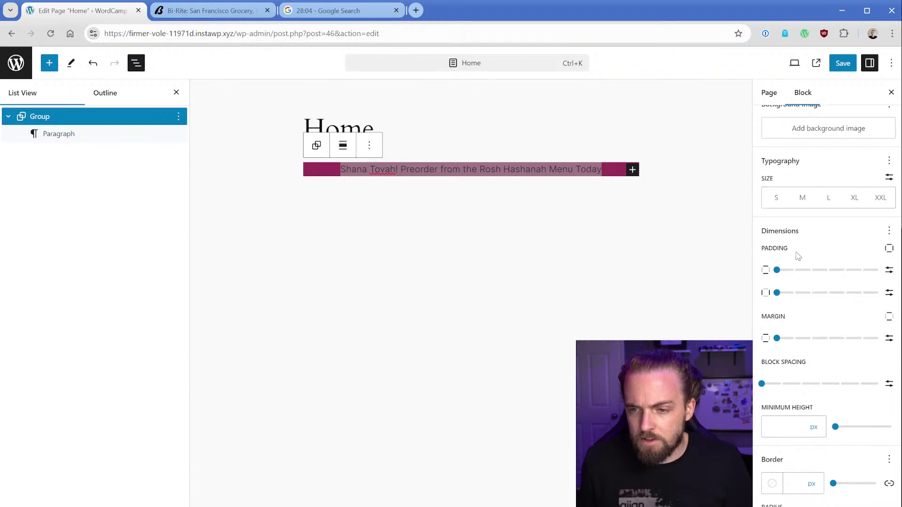
{"action": "left_click_drag", "start_coordinate": [801, 269], "coordinate": [827, 273]}
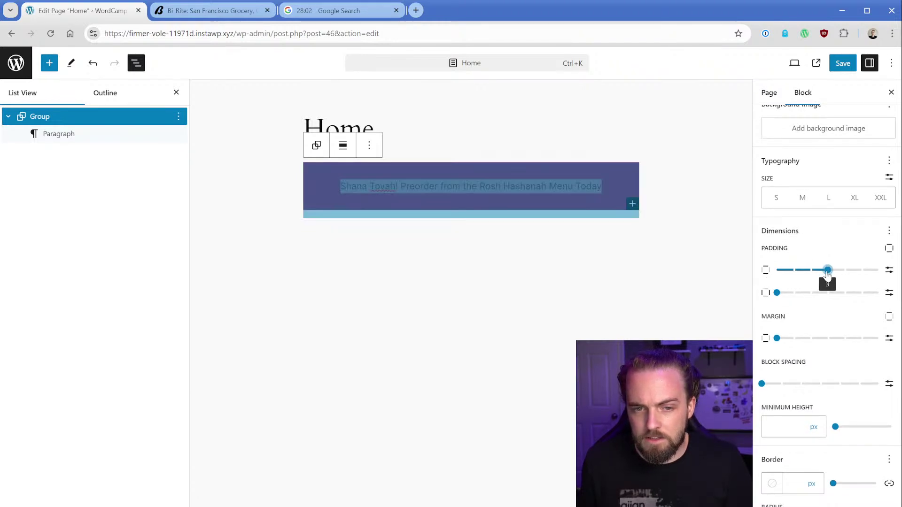
{"action": "left_click", "coordinate": [697, 195]}
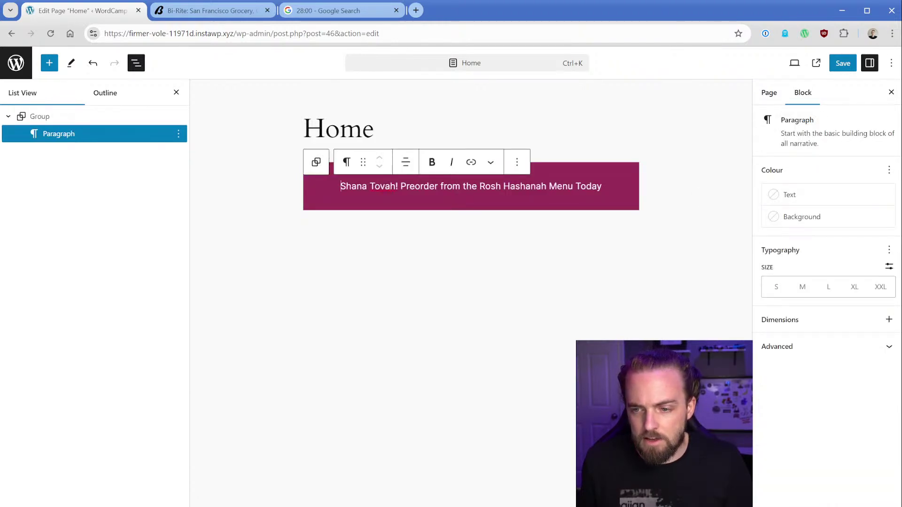
Try the Medium font size on the banner paragraph and reset its typography to the default
{"action": "left_click", "coordinate": [801, 288]}
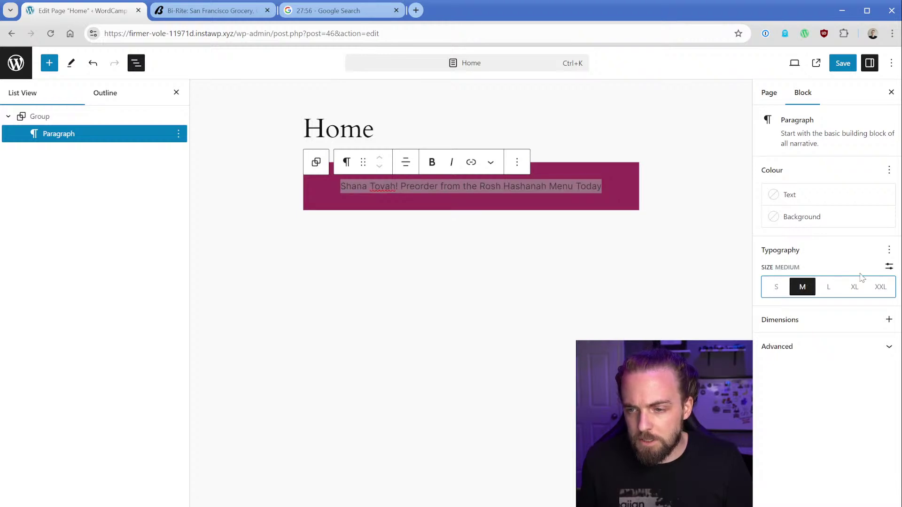
{"action": "left_click", "coordinate": [889, 265]}
{"action": "left_click", "coordinate": [888, 265]}
{"action": "left_click", "coordinate": [889, 250]}
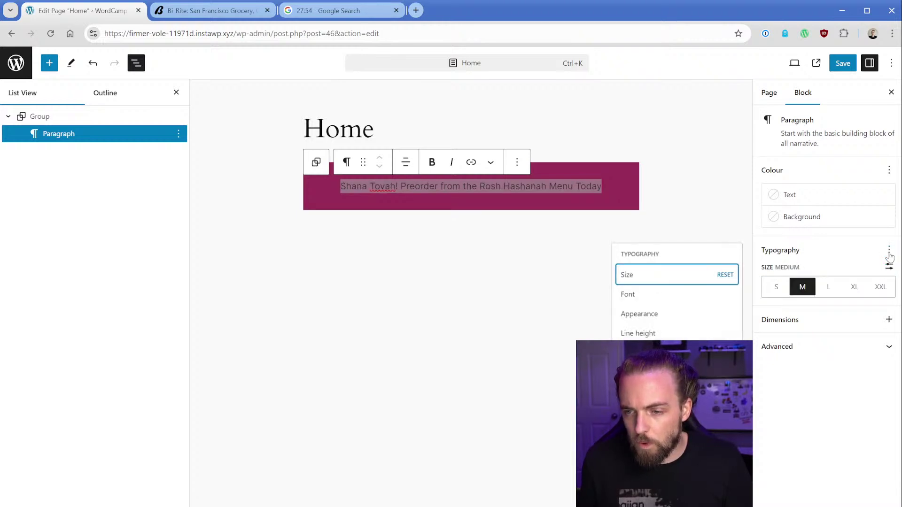
{"action": "left_click", "coordinate": [650, 299]}
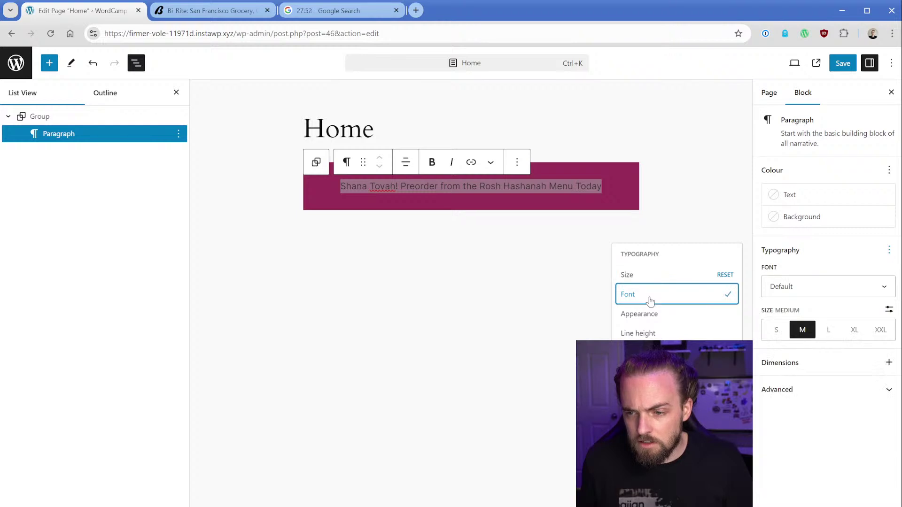
{"action": "left_click", "coordinate": [650, 297]}
{"action": "left_click", "coordinate": [648, 280]}
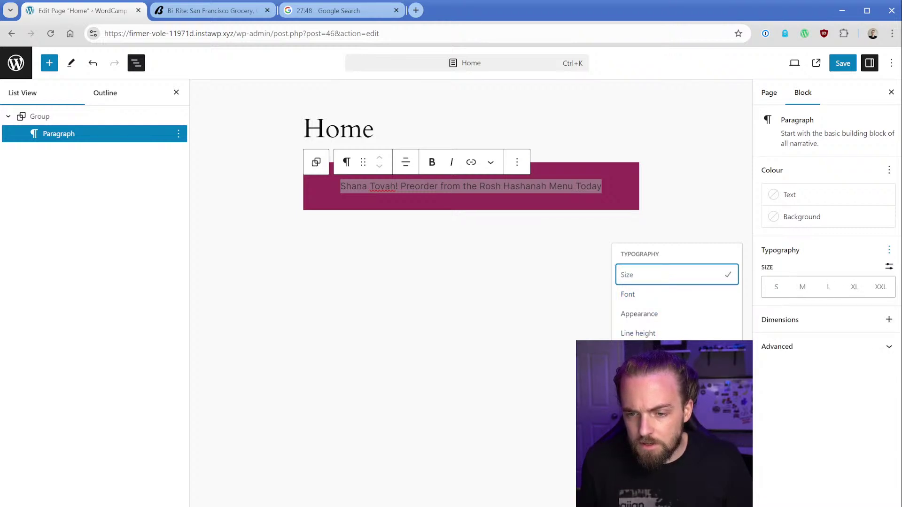
Examine the typography options and font choices available for the banner paragraph
{"action": "left_click", "coordinate": [650, 372]}
{"action": "left_click", "coordinate": [650, 372]}
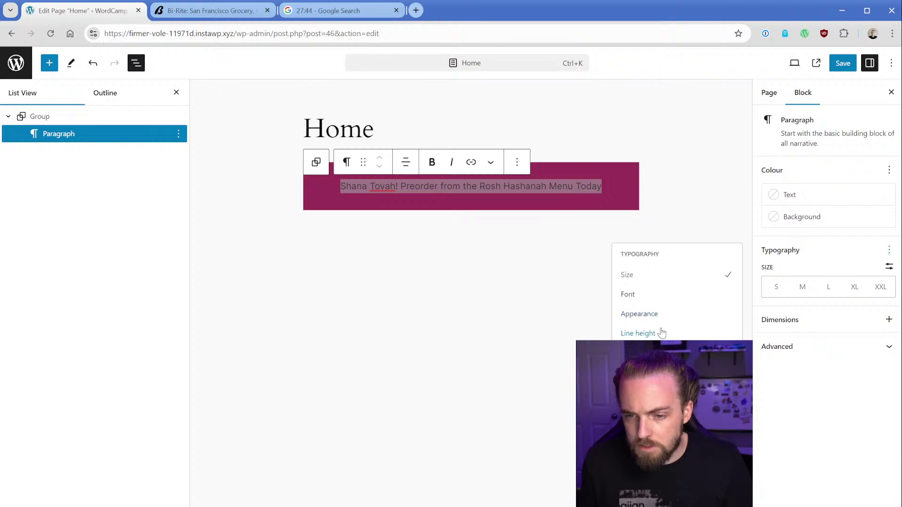
{"action": "left_click", "coordinate": [655, 301]}
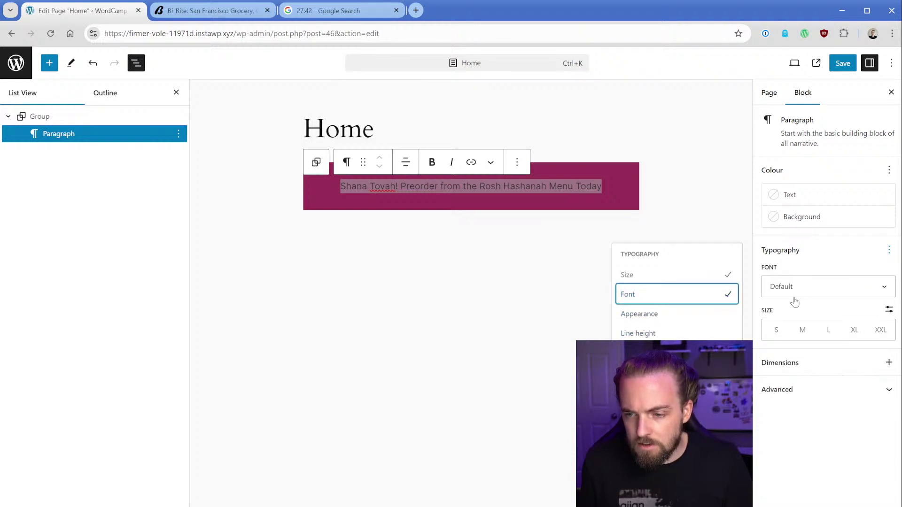
{"action": "left_click", "coordinate": [851, 293]}
{"action": "left_click", "coordinate": [848, 292]}
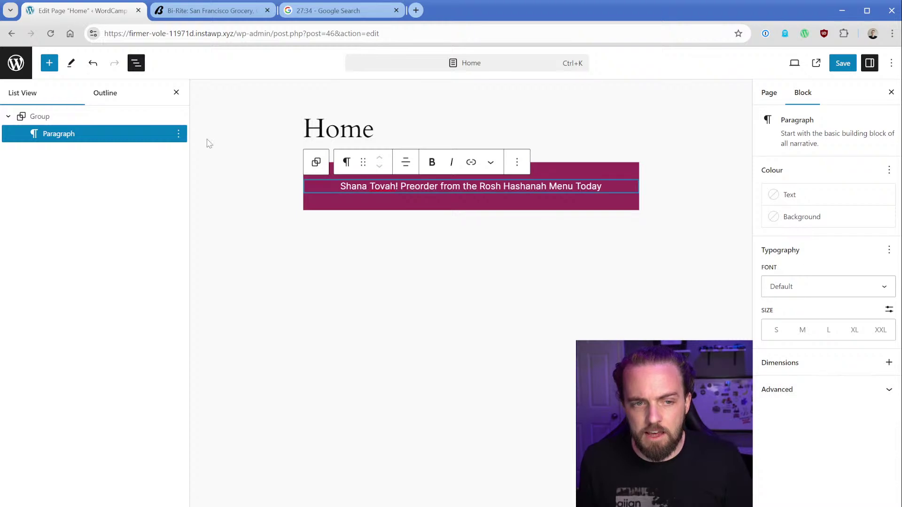
Save the Home page with the banner's Group block selected and check the banner on the live site
{"action": "left_click", "coordinate": [140, 115]}
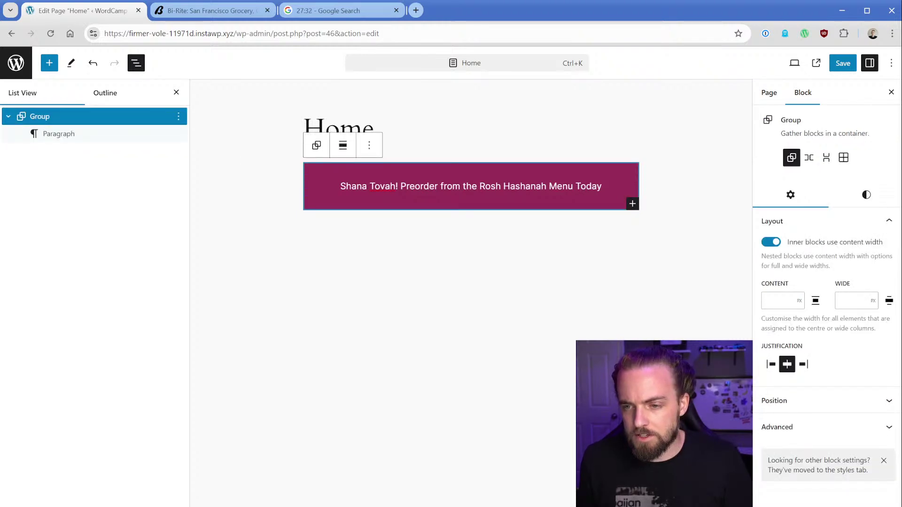
{"action": "left_click", "coordinate": [816, 62]}
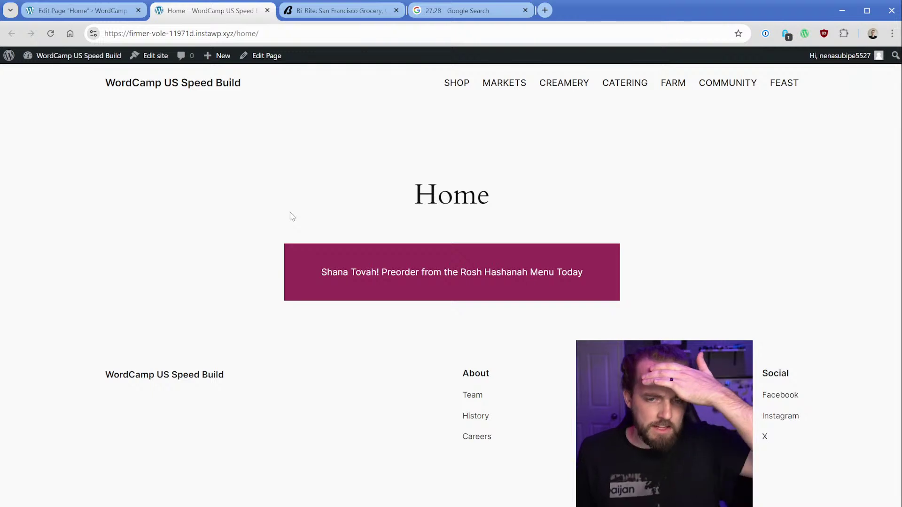
{"action": "key", "text": "ctrl+shift+Tab"}
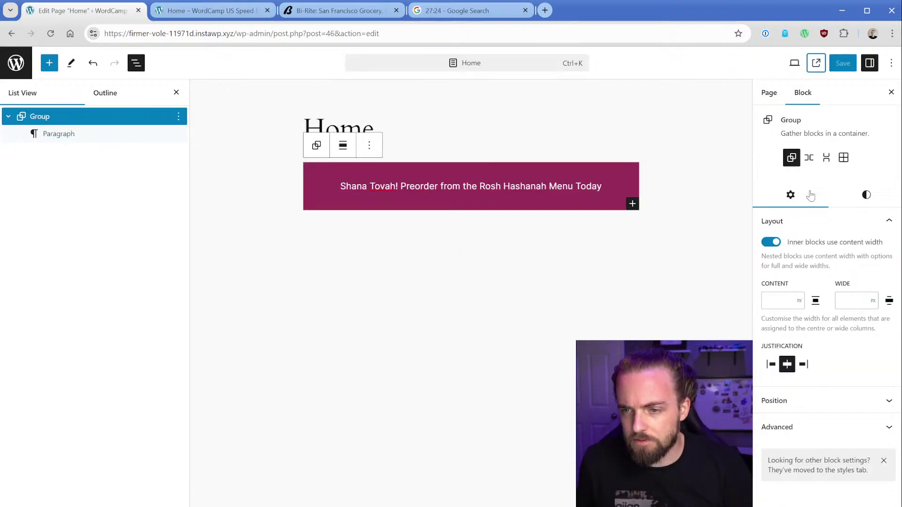
Look through the banner group's layout, position, advanced and style settings for a way to widen it
{"action": "left_click", "coordinate": [805, 402]}
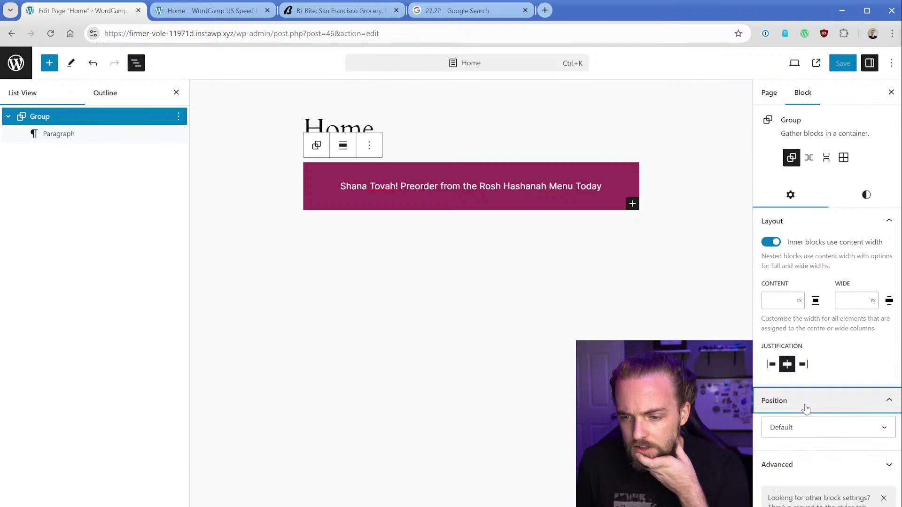
{"action": "left_click", "coordinate": [808, 425]}
{"action": "left_click", "coordinate": [813, 457]}
{"action": "left_click", "coordinate": [817, 464]}
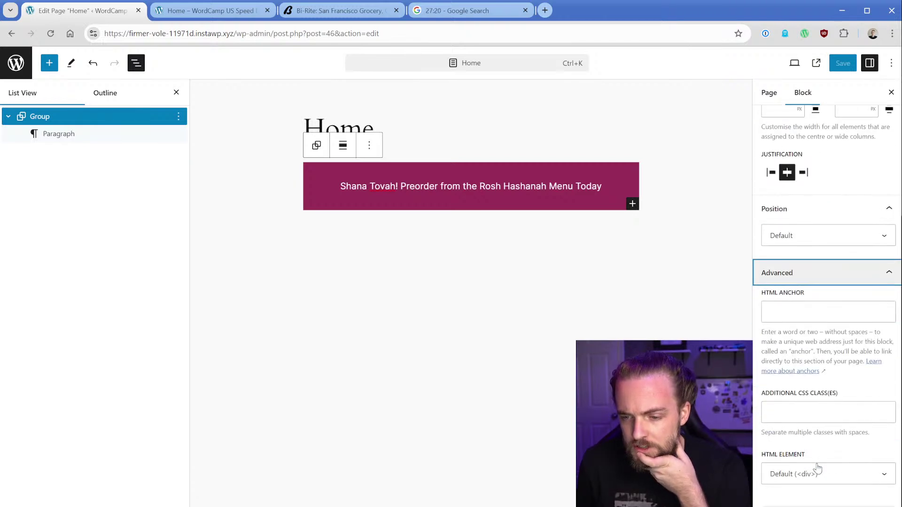
{"action": "left_click", "coordinate": [821, 474]}
{"action": "scroll", "coordinate": [825, 376], "scroll_direction": "up", "scroll_amount": 4}
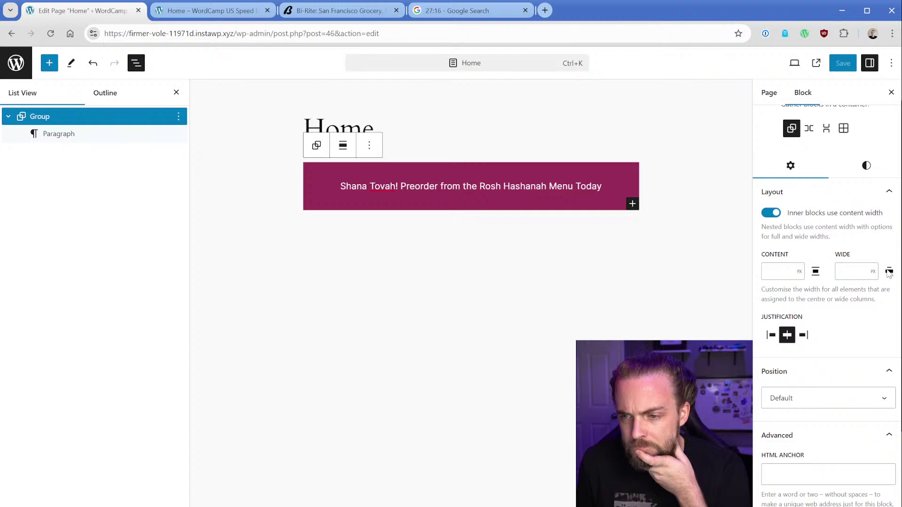
{"action": "left_click", "coordinate": [861, 175]}
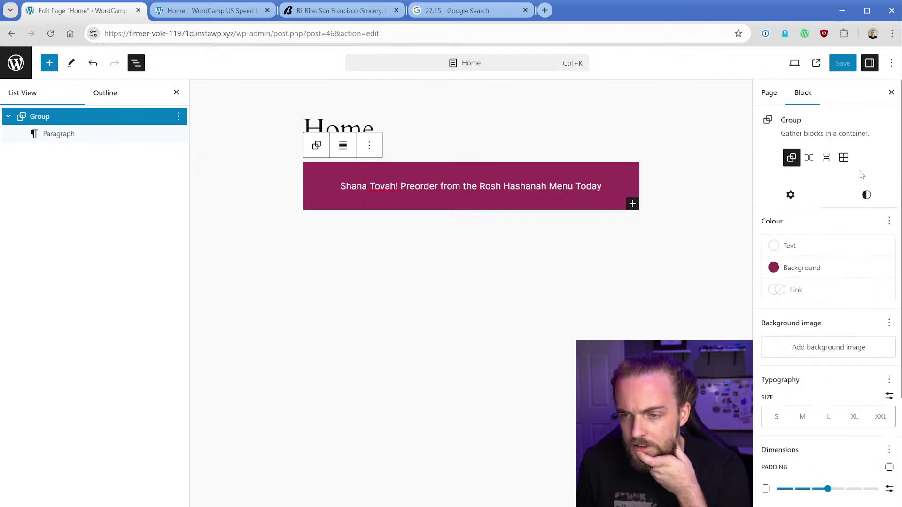
{"action": "scroll", "coordinate": [830, 354], "scroll_direction": "down", "scroll_amount": 5}
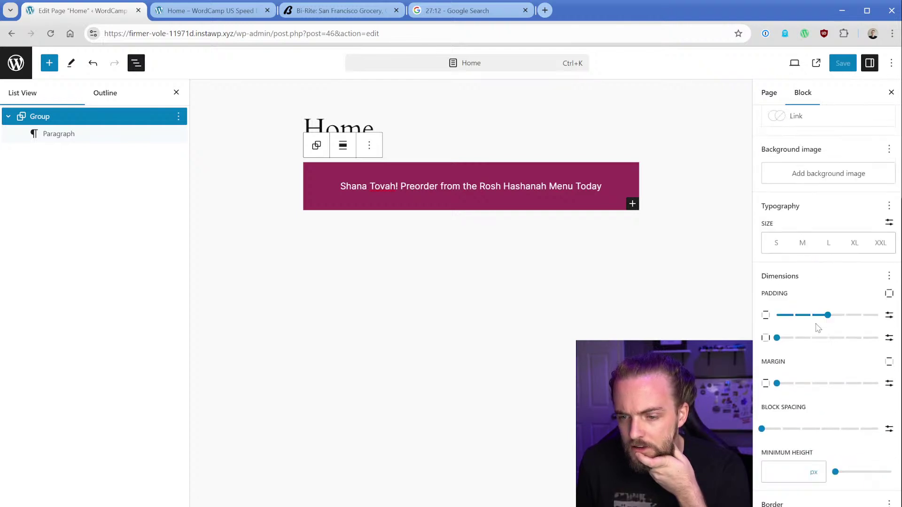
{"action": "scroll", "coordinate": [821, 352], "scroll_direction": "up", "scroll_amount": 5}
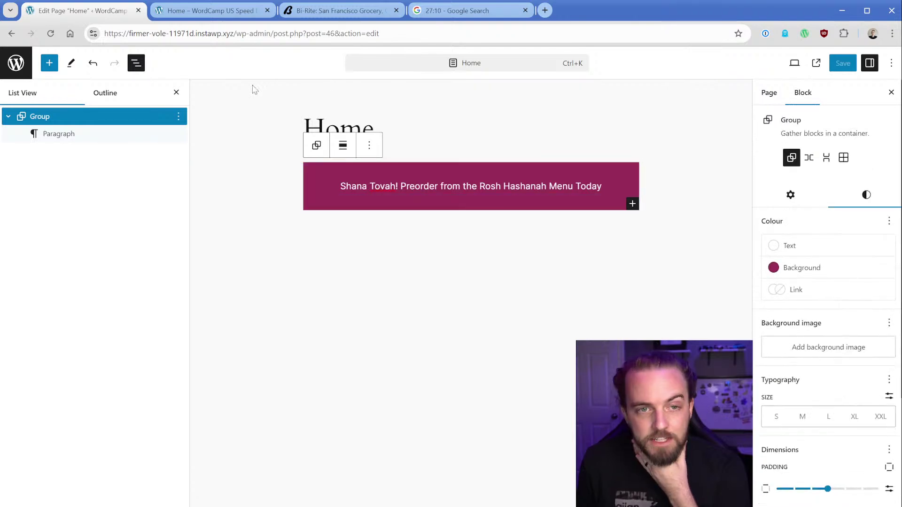
Set the banner group's alignment to Full width
{"action": "left_click", "coordinate": [344, 149]}
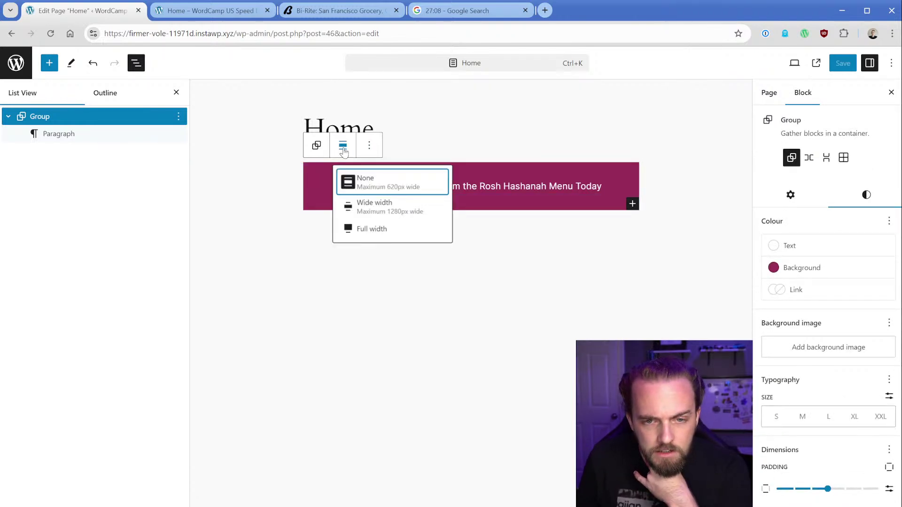
{"action": "left_click", "coordinate": [388, 232]}
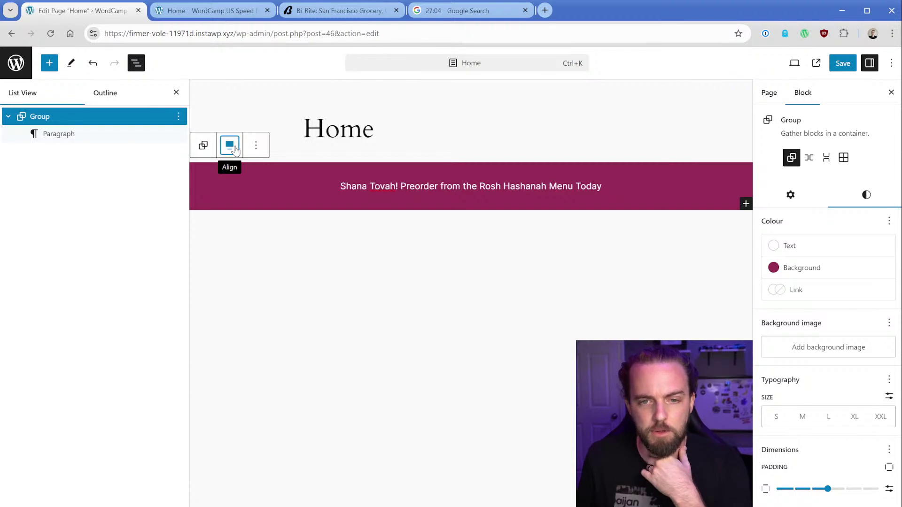
{"action": "left_click", "coordinate": [791, 196]}
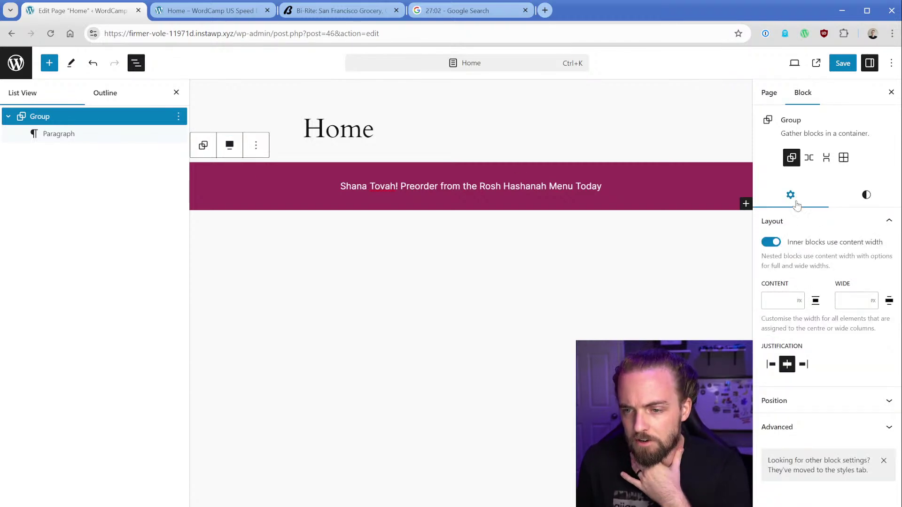
{"action": "left_click", "coordinate": [233, 149]}
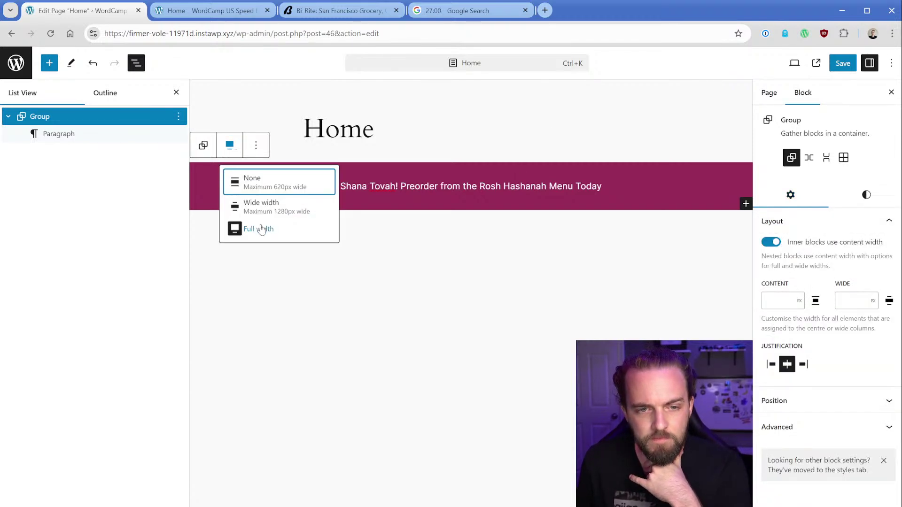
{"action": "left_click", "coordinate": [811, 404]}
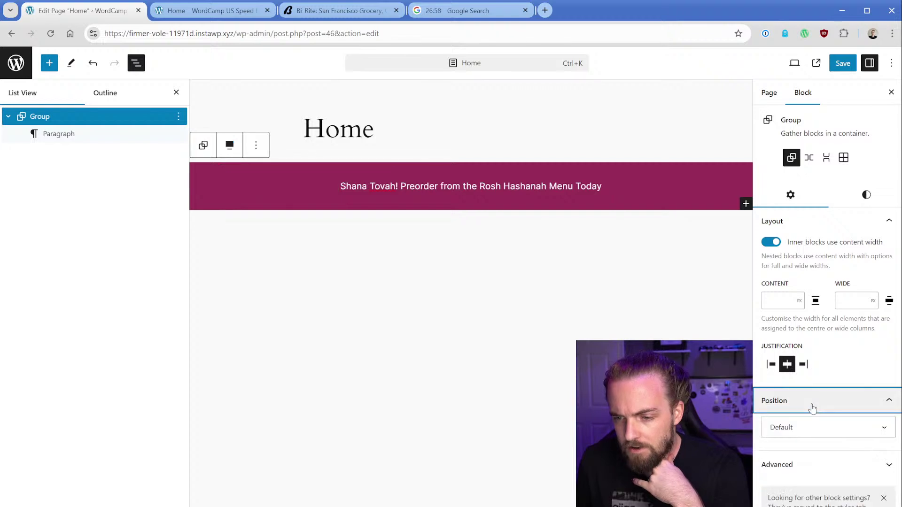
Save the Home page and check the full-width banner on the live site
{"action": "left_click", "coordinate": [843, 63]}
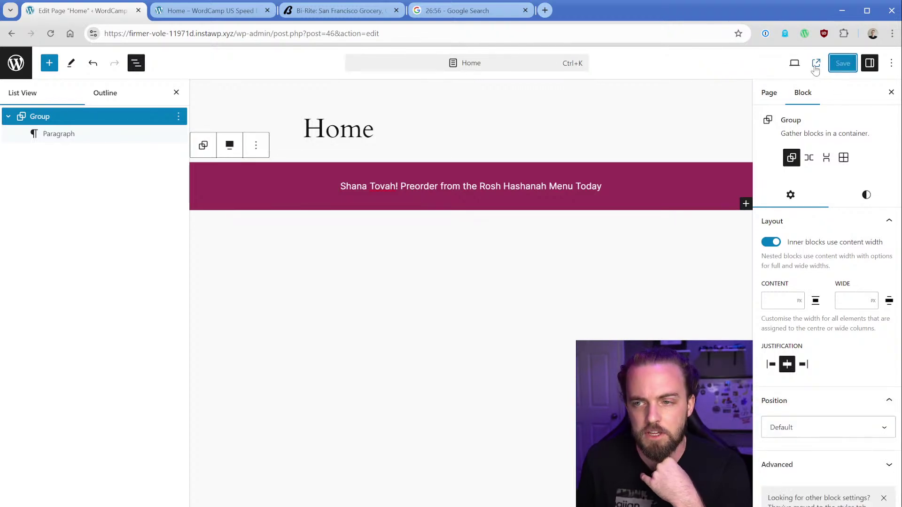
{"action": "left_click", "coordinate": [816, 63]}
{"action": "key", "text": "ctrl+1"}
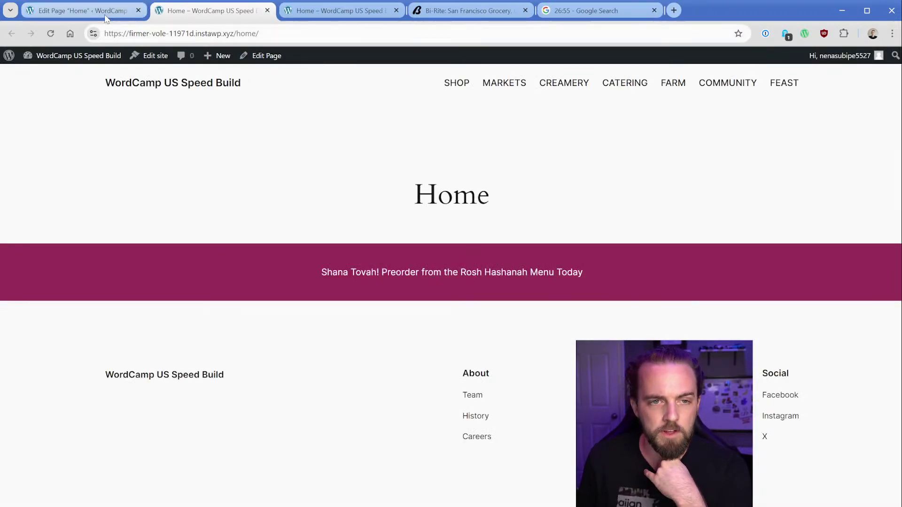
Add a second Group block with the basic Group layout directly below the maroon banner
{"action": "left_click", "coordinate": [769, 93]}
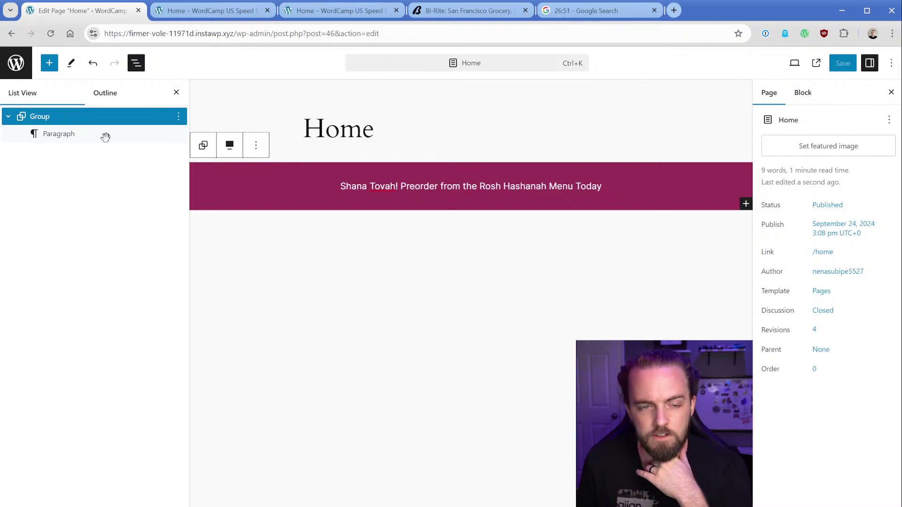
{"action": "left_click", "coordinate": [178, 116]}
{"action": "left_click", "coordinate": [208, 202]}
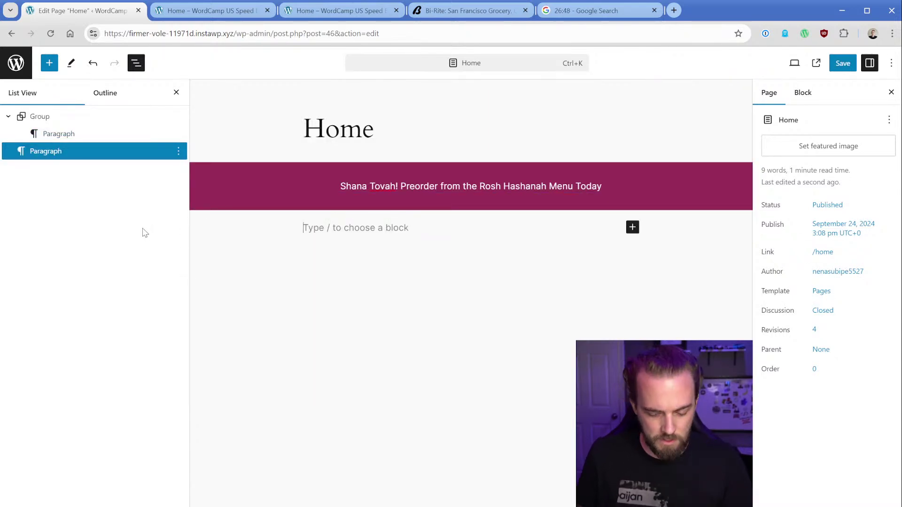
{"action": "type", "text": "/gro"}
{"action": "key", "text": "Return"}
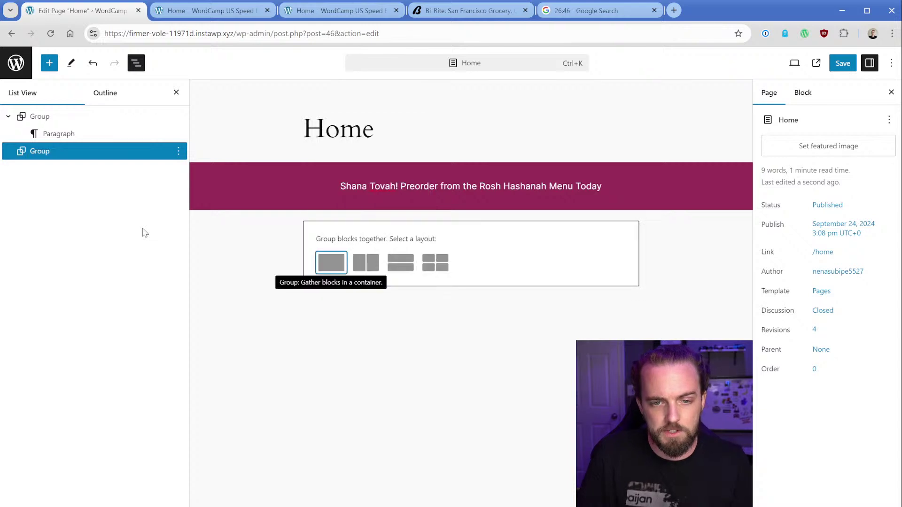
{"action": "key", "text": "Return"}
Insert the media library image 08_Polk-St-Opening-Graphic-Webslide-03.png into the new group, matching Bi-Rite's hero graphic
{"action": "left_click", "coordinate": [493, 17]}
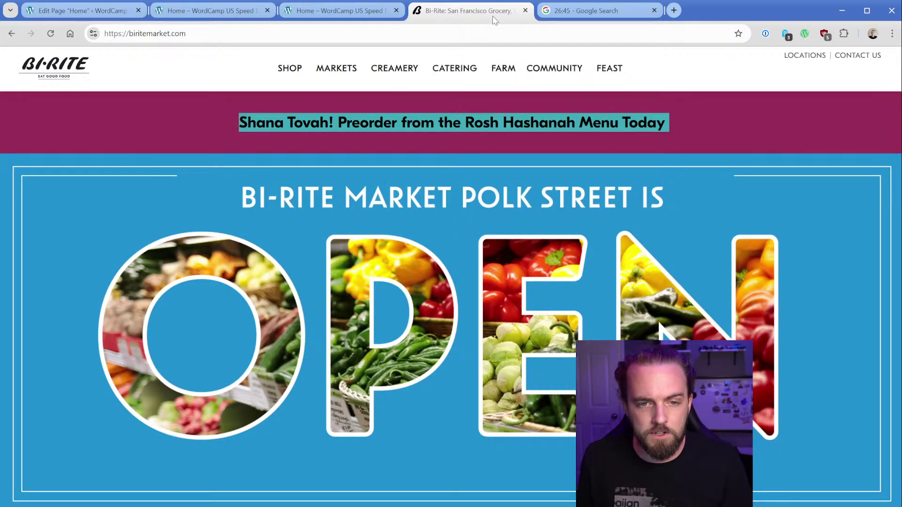
{"action": "left_click", "coordinate": [82, 10]}
{"action": "left_click", "coordinate": [484, 238]}
{"action": "type", "text": "im"}
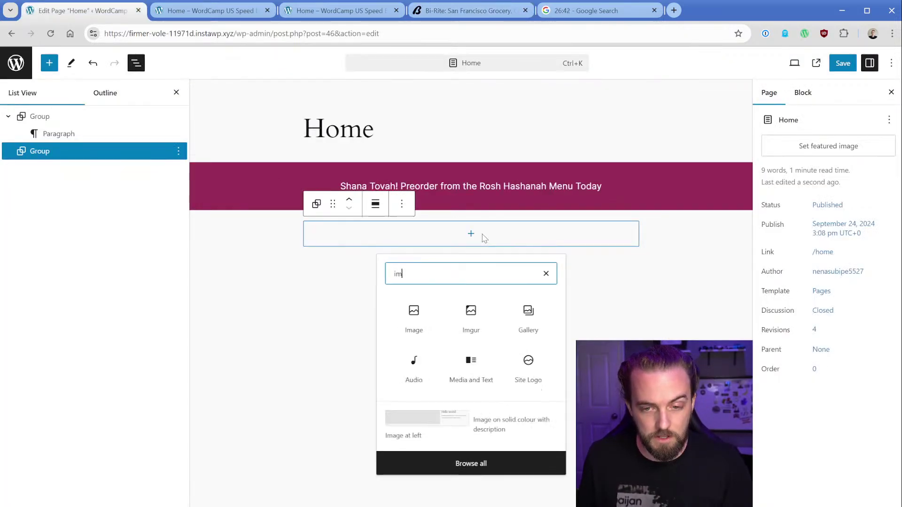
{"action": "left_click", "coordinate": [413, 314]}
{"action": "left_click", "coordinate": [374, 285]}
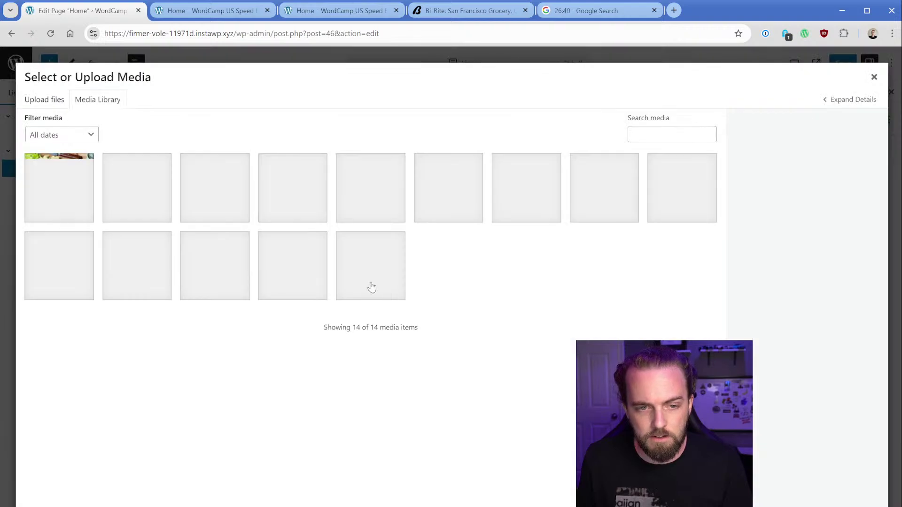
{"action": "left_click", "coordinate": [531, 194]}
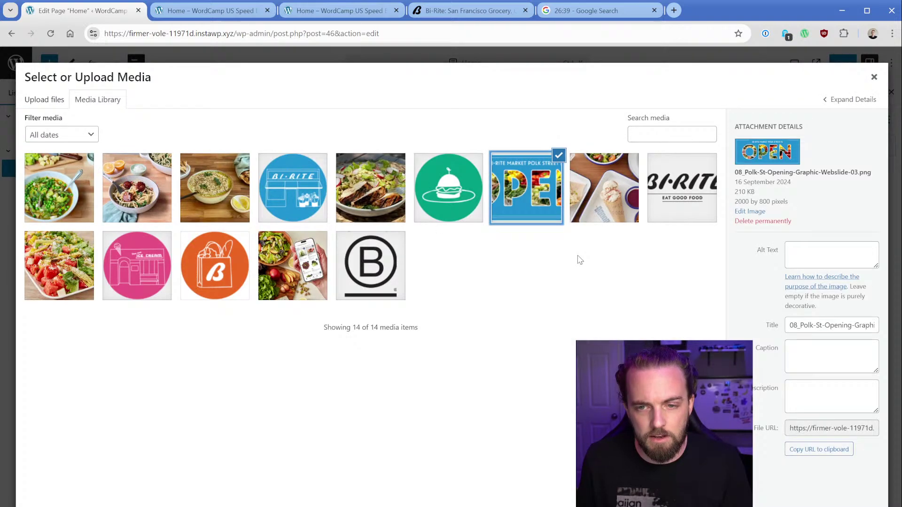
{"action": "left_click", "coordinate": [848, 498]}
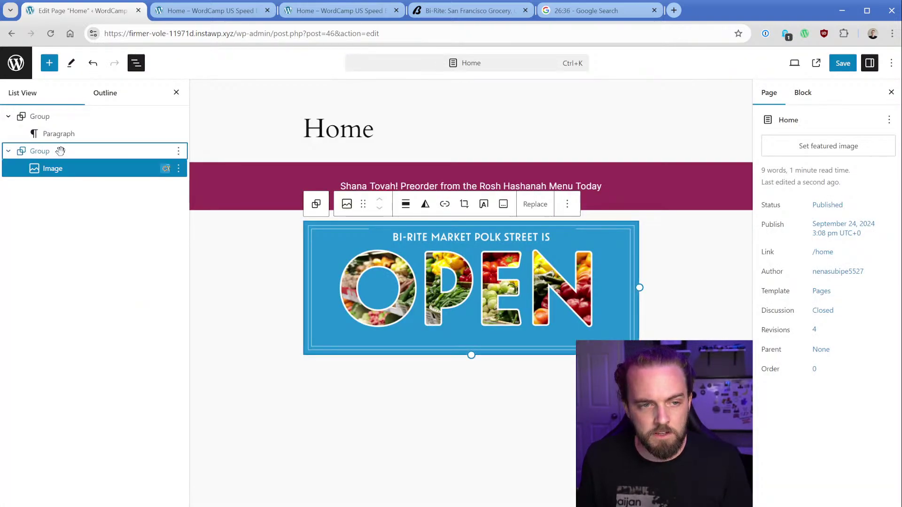
Set the alignment of the group containing the hero image to Full width
{"action": "left_click", "coordinate": [316, 204]}
{"action": "left_click", "coordinate": [375, 204]}
{"action": "left_click", "coordinate": [407, 287]}
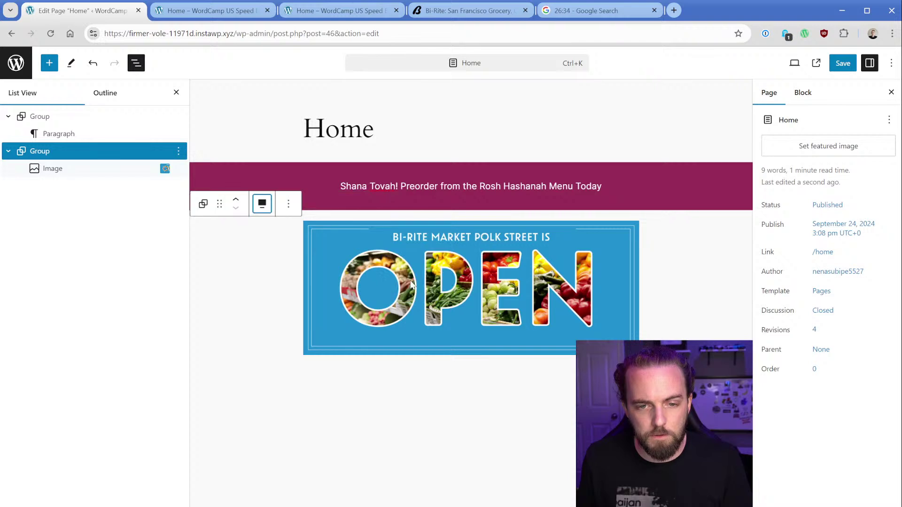
Set the resolution of the hero image in the second group to Full Size
{"action": "left_click", "coordinate": [397, 277]}
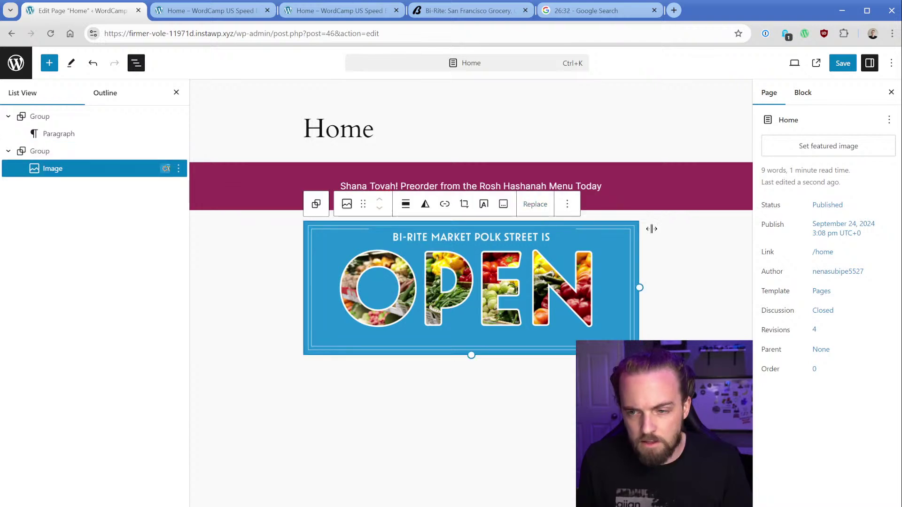
{"action": "left_click", "coordinate": [803, 92]}
{"action": "left_click", "coordinate": [801, 323]}
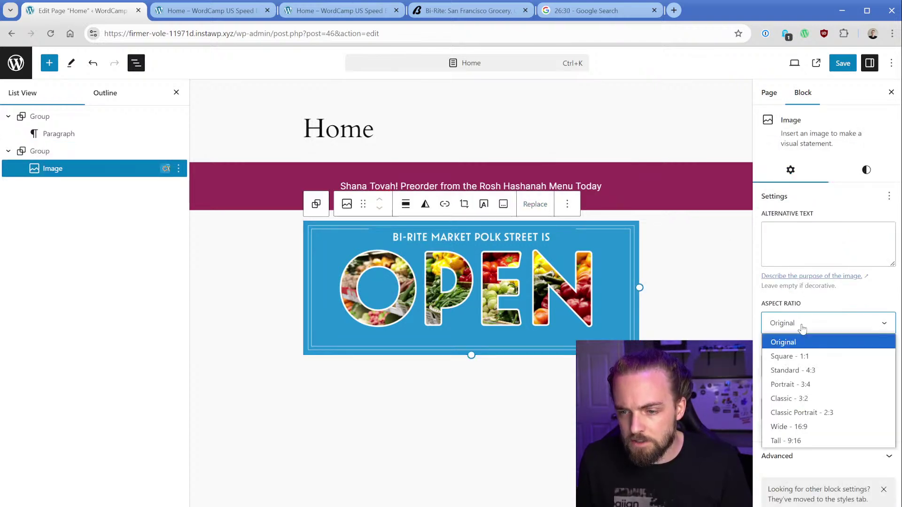
{"action": "left_click", "coordinate": [802, 327]}
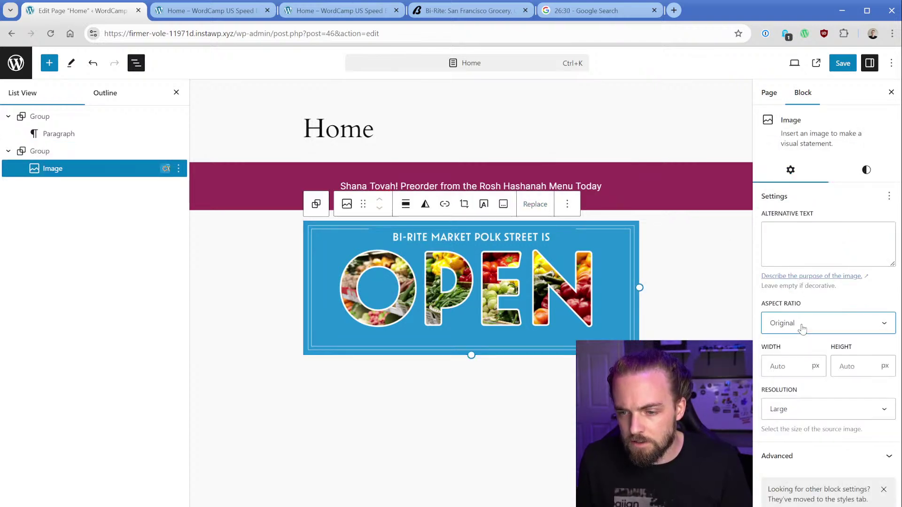
{"action": "left_click", "coordinate": [812, 409]}
{"action": "left_click", "coordinate": [800, 467]}
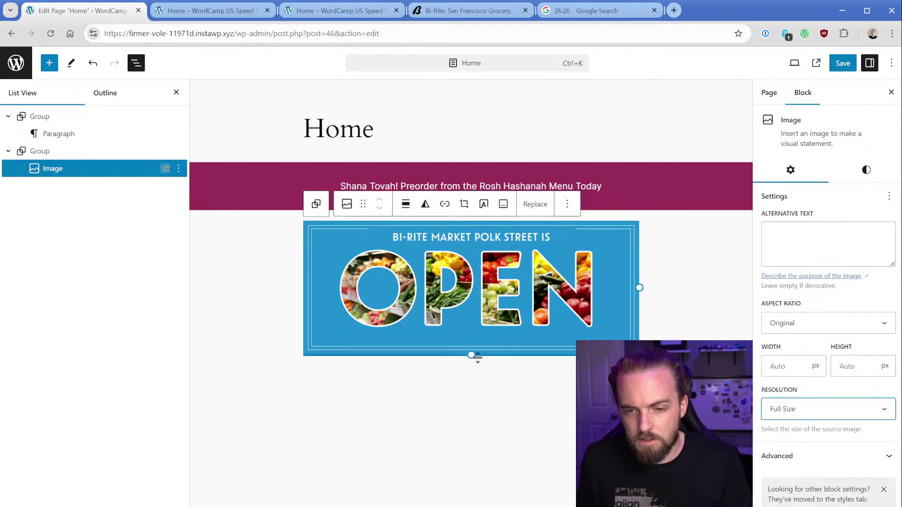
Try widths of 100 px and about 875 px on the hero image, restoring the automatic width after each attempt
{"action": "left_click", "coordinate": [785, 366]}
{"action": "type", "text": "100"}
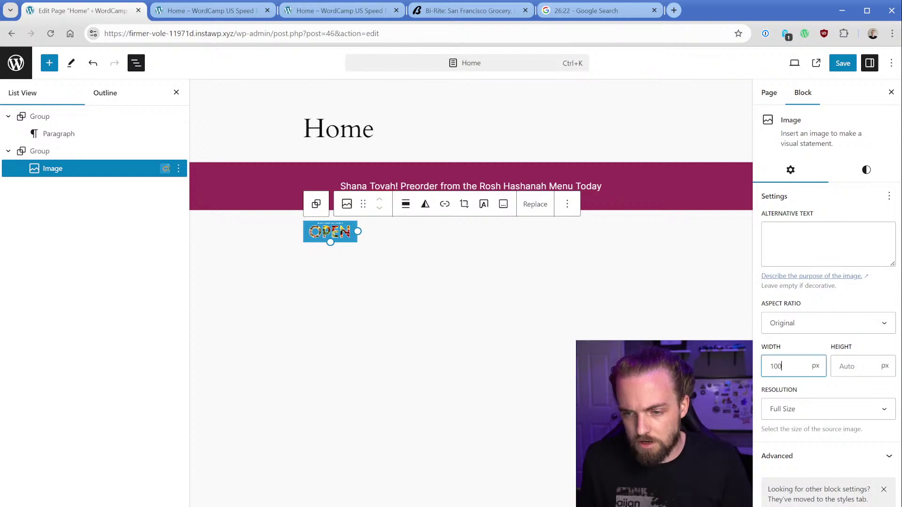
{"action": "key", "text": "BackSpace"}
{"action": "key", "text": "BackSpace"}
{"action": "key", "text": "BackSpace"}
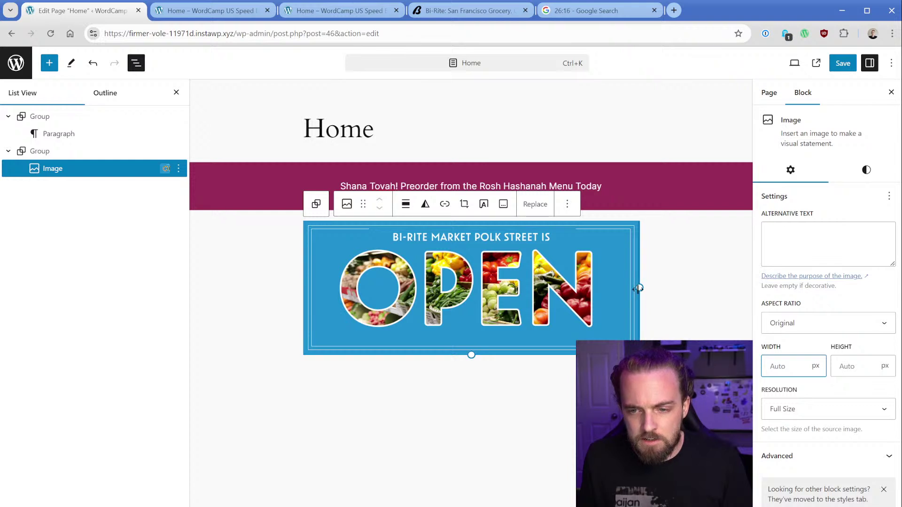
{"action": "left_click_drag", "start_coordinate": [638, 289], "coordinate": [777, 288]}
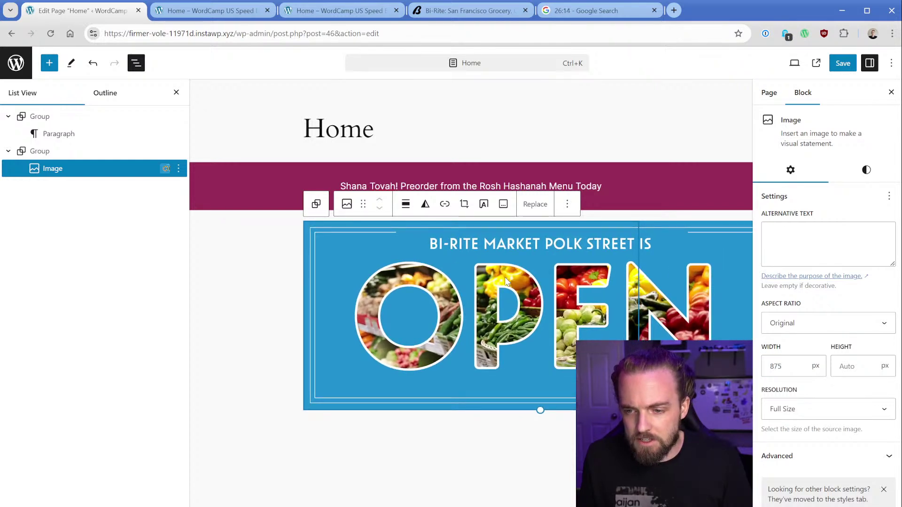
{"action": "key", "text": "ctrl+z"}
Try the Rounded style on the hero image and return it to Default
{"action": "left_click", "coordinate": [71, 152]}
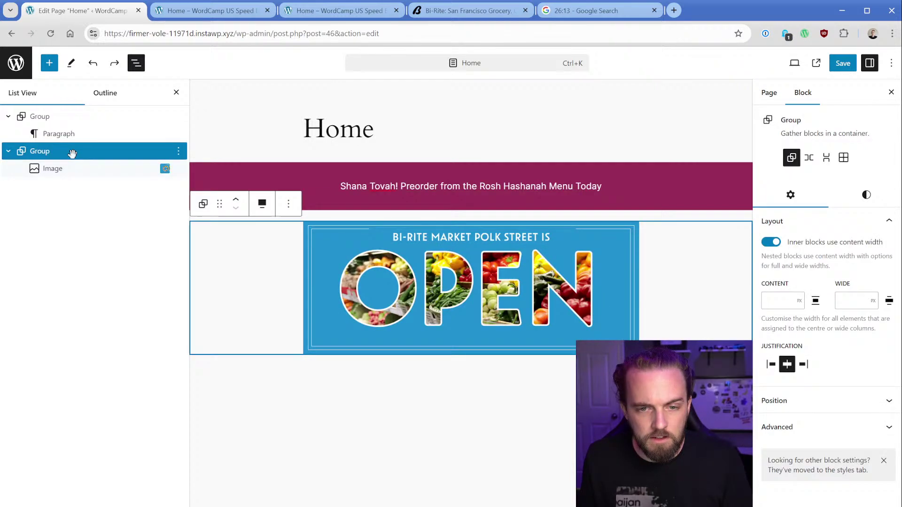
{"action": "left_click", "coordinate": [318, 244]}
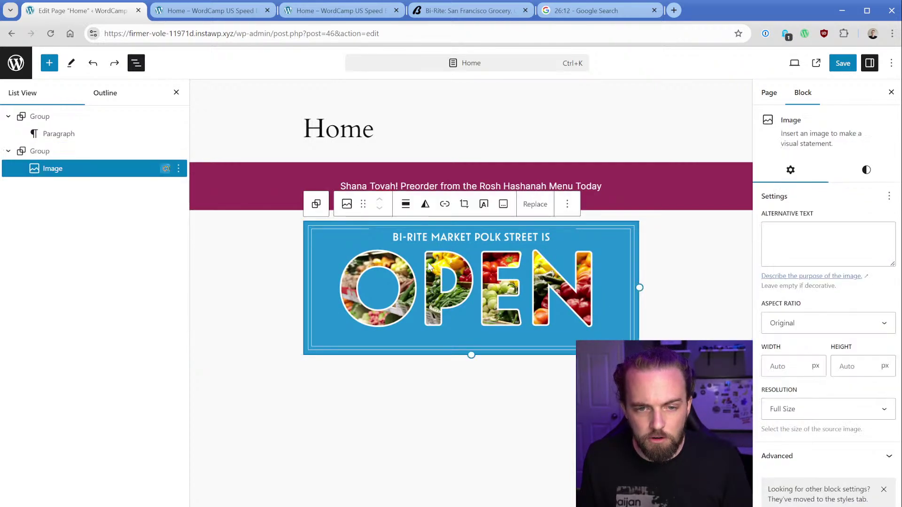
{"action": "left_click", "coordinate": [866, 170]}
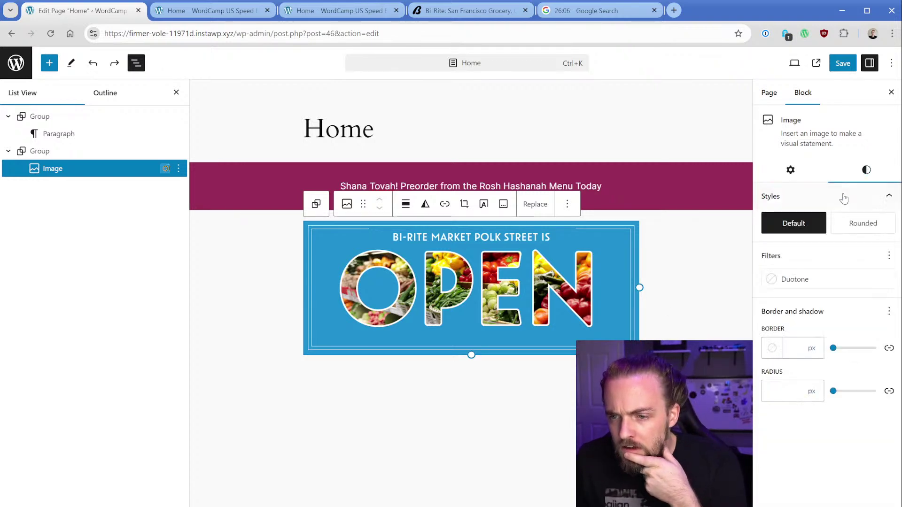
{"action": "left_click", "coordinate": [843, 224]}
{"action": "left_click", "coordinate": [801, 226]}
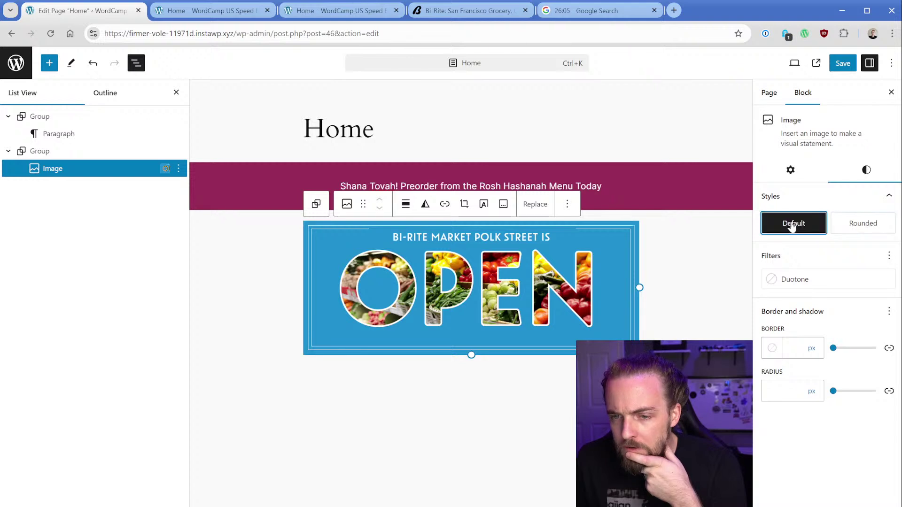
Examine the hero image's resolution, width, aspect ratio and advanced settings for a way to make it wider
{"action": "left_click", "coordinate": [791, 170]}
{"action": "left_click", "coordinate": [812, 408]}
{"action": "left_click", "coordinate": [813, 407]}
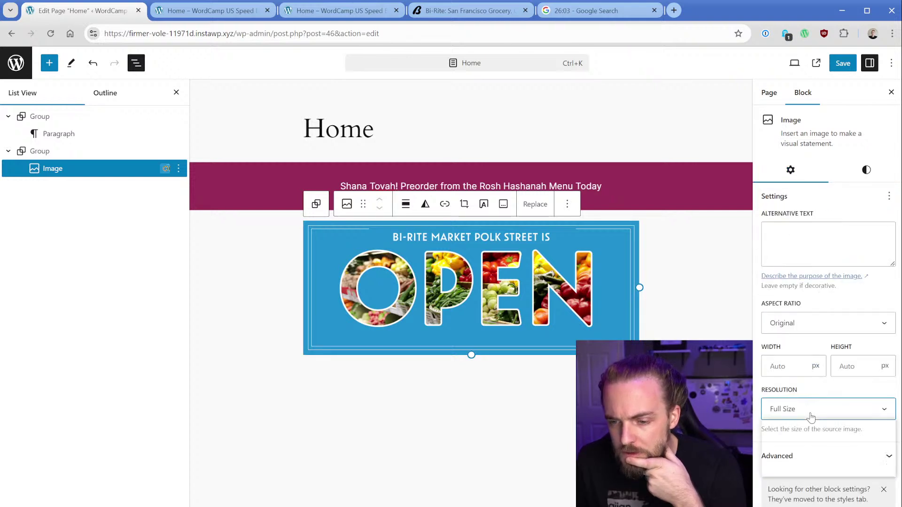
{"action": "left_click", "coordinate": [812, 407]}
{"action": "left_click", "coordinate": [813, 408]}
{"action": "left_click", "coordinate": [787, 366]}
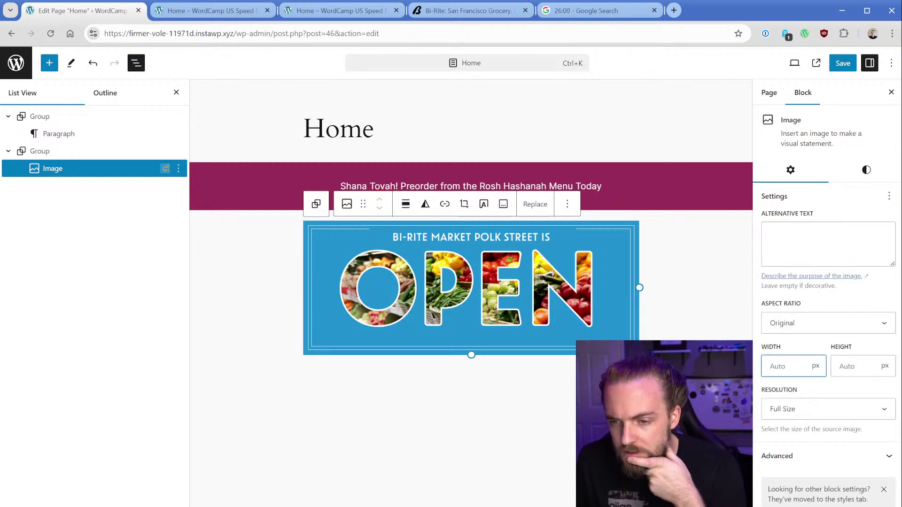
{"action": "left_click", "coordinate": [793, 324]}
{"action": "left_click", "coordinate": [793, 324]}
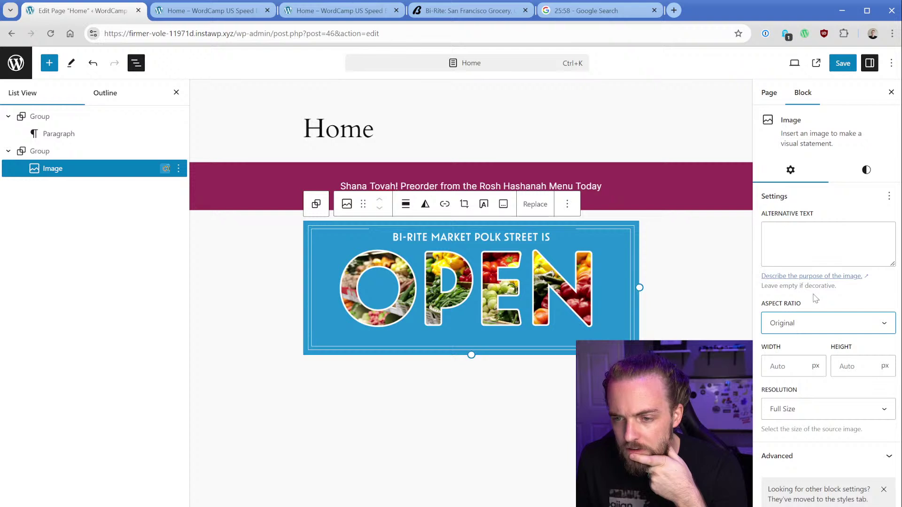
{"action": "left_click", "coordinate": [824, 455]}
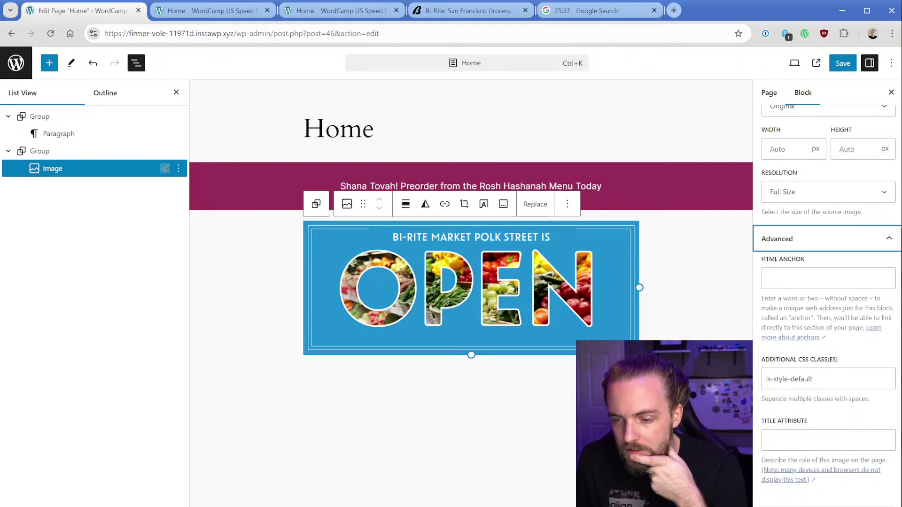
{"action": "scroll", "coordinate": [827, 329], "scroll_direction": "up", "scroll_amount": 5}
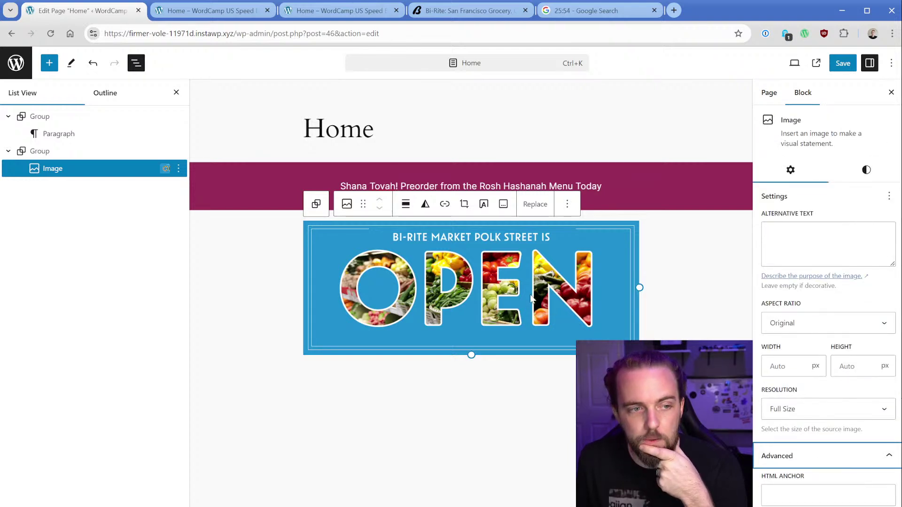
Save the Home page and check the hero image on the reloaded live site
{"action": "left_click", "coordinate": [841, 65]}
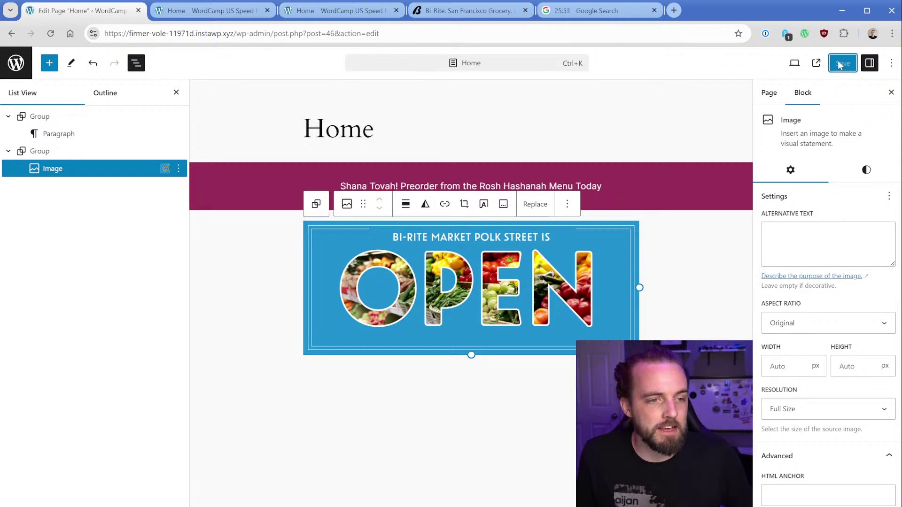
{"action": "left_click", "coordinate": [211, 10]}
{"action": "key", "text": "F5"}
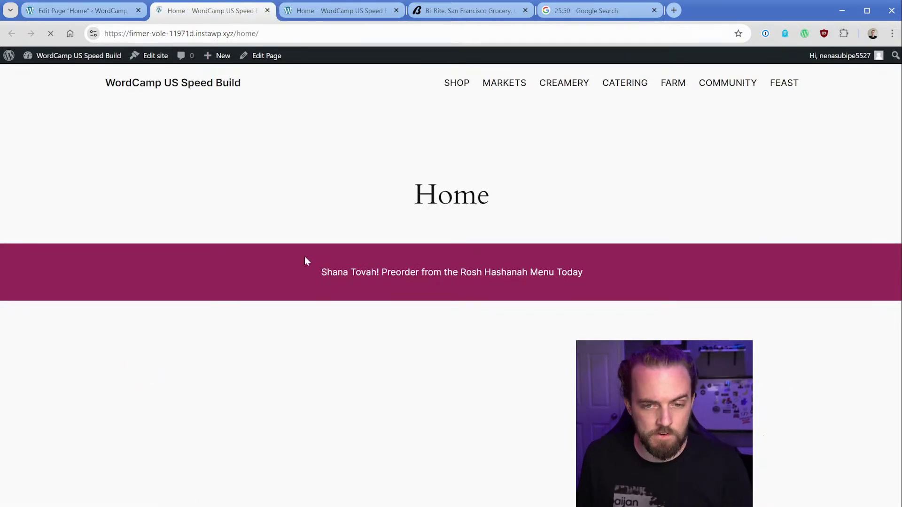
{"action": "scroll", "coordinate": [282, 263], "scroll_direction": "down", "scroll_amount": 1}
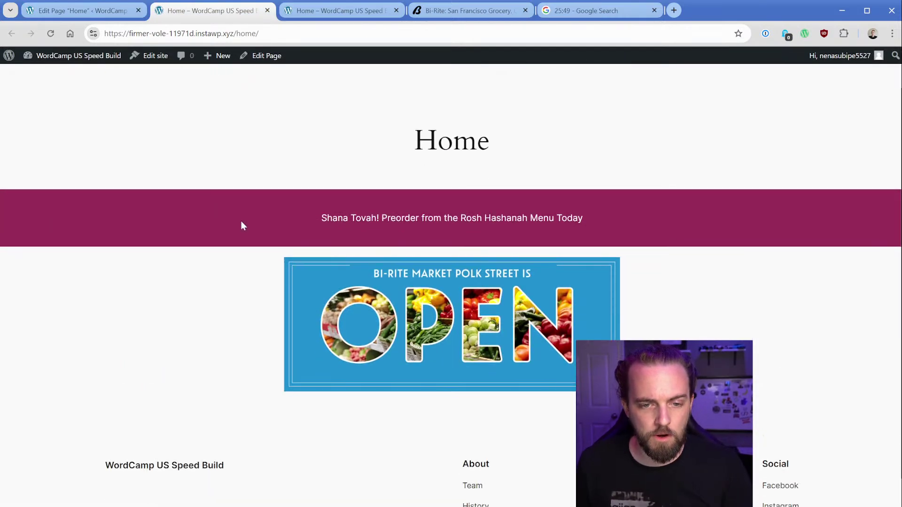
Return to the page editor and remove the Full width alignment from the group containing the hero image
{"action": "left_click", "coordinate": [73, 10]}
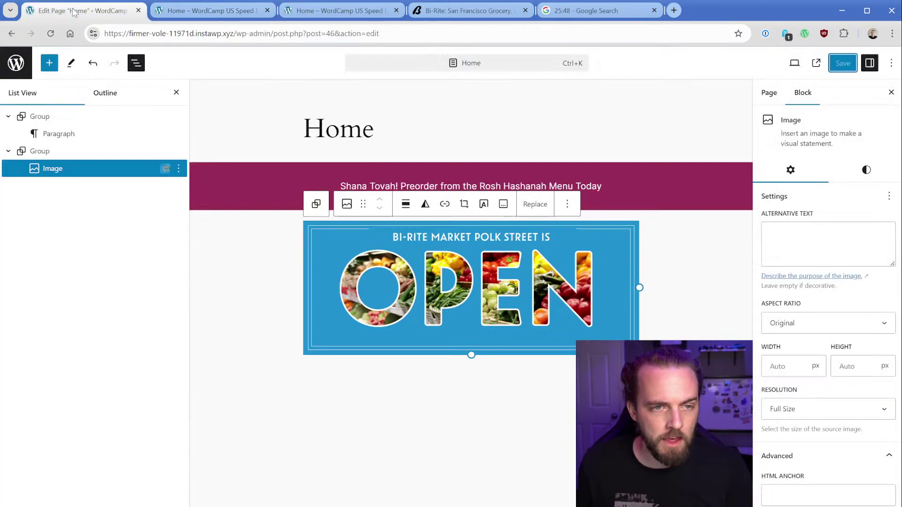
{"action": "left_click", "coordinate": [67, 149]}
{"action": "left_click", "coordinate": [342, 217]}
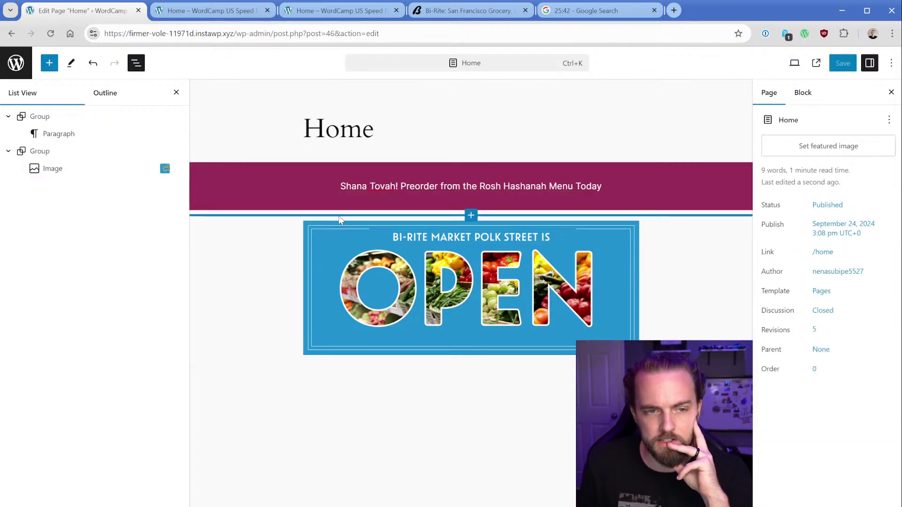
{"action": "left_click", "coordinate": [360, 253]}
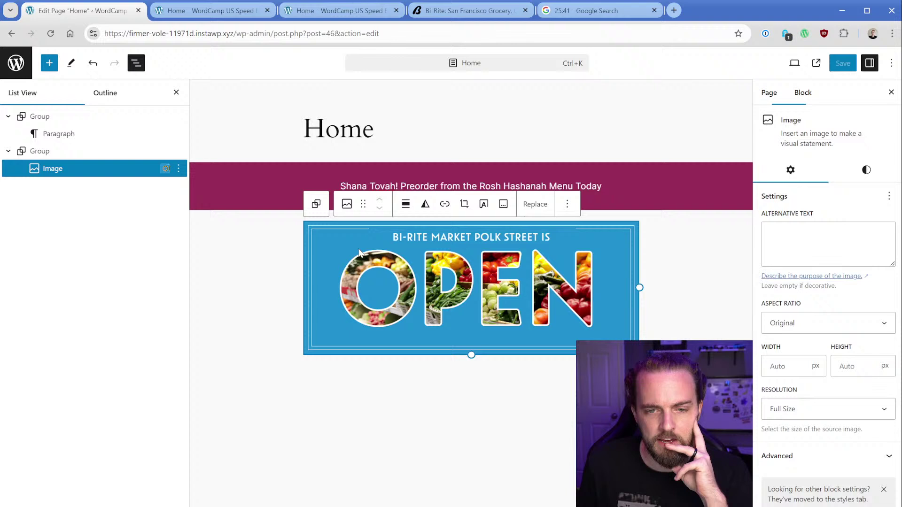
{"action": "left_click", "coordinate": [85, 154]}
{"action": "left_click", "coordinate": [260, 206]}
{"action": "left_click", "coordinate": [289, 290]}
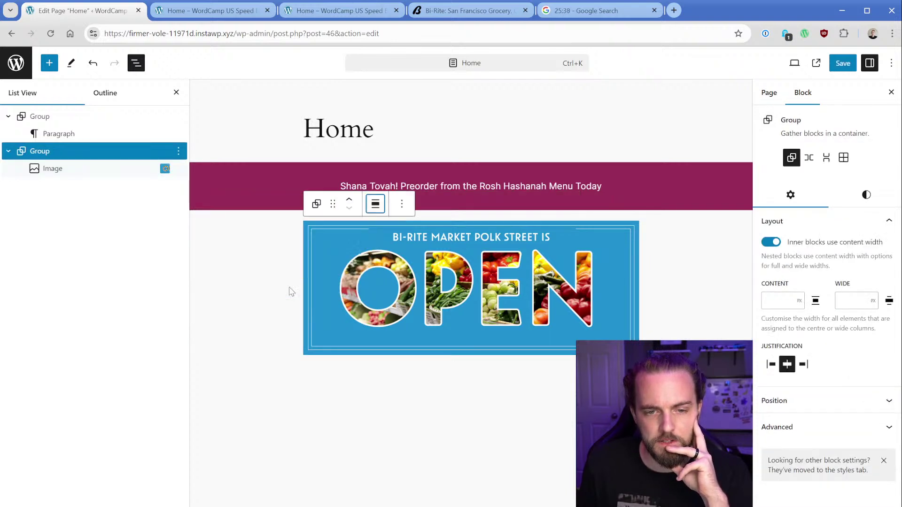
Try the Square 1:1 and Wide 16:9 aspect ratios on the hero image and return it to Original
{"action": "left_click", "coordinate": [341, 274]}
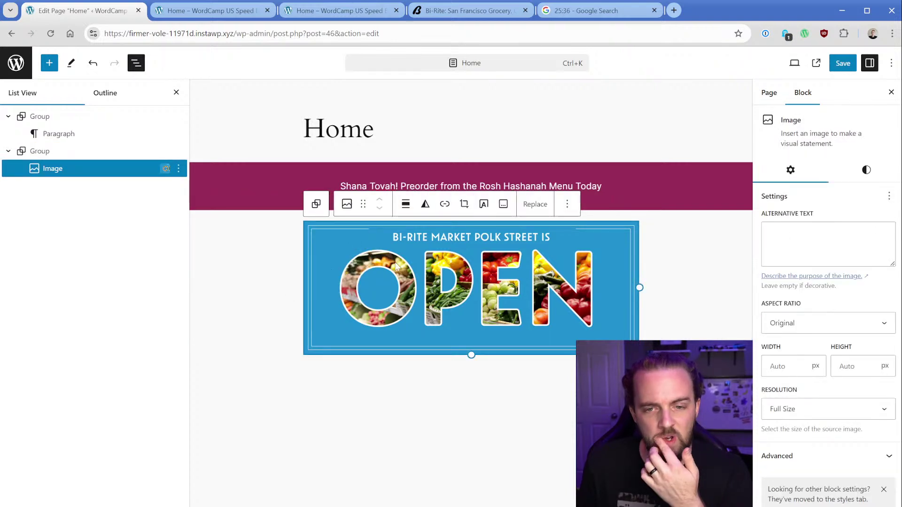
{"action": "left_click", "coordinate": [813, 323]}
{"action": "left_click", "coordinate": [816, 353]}
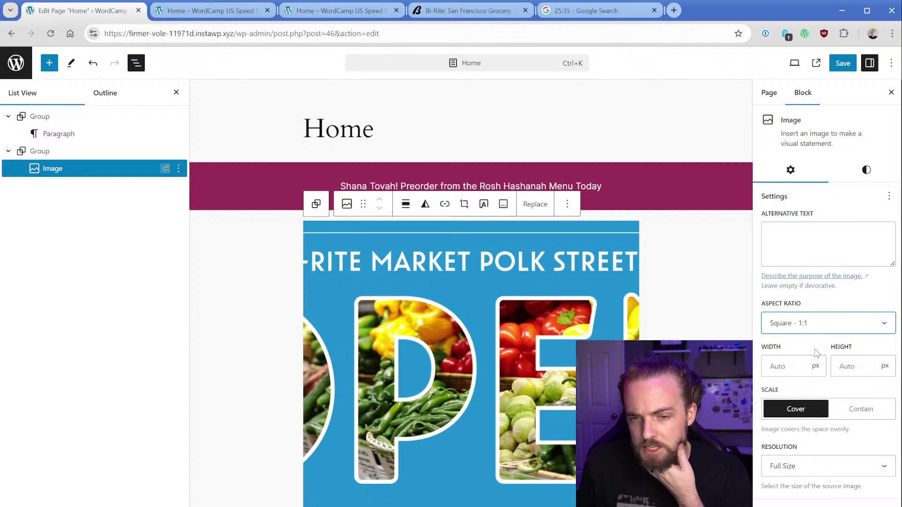
{"action": "left_click", "coordinate": [816, 329]}
{"action": "left_click", "coordinate": [815, 425]}
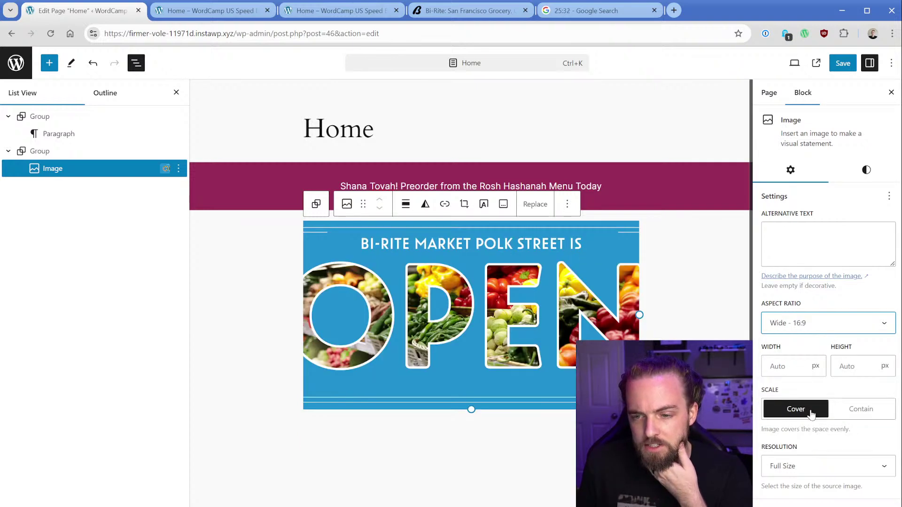
{"action": "left_click", "coordinate": [816, 323]}
{"action": "left_click", "coordinate": [803, 343]}
Try widths of 100 px and 1920 px on the hero image, clearing the value after each attempt
{"action": "left_click", "coordinate": [789, 366]}
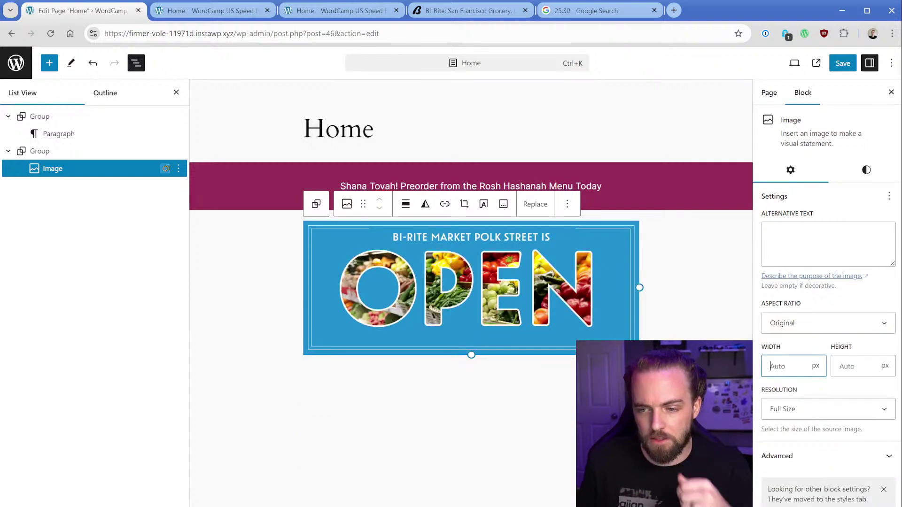
{"action": "type", "text": "100"}
{"action": "key", "text": "BackSpace"}
{"action": "key", "text": "BackSpace"}
{"action": "key", "text": "BackSpace"}
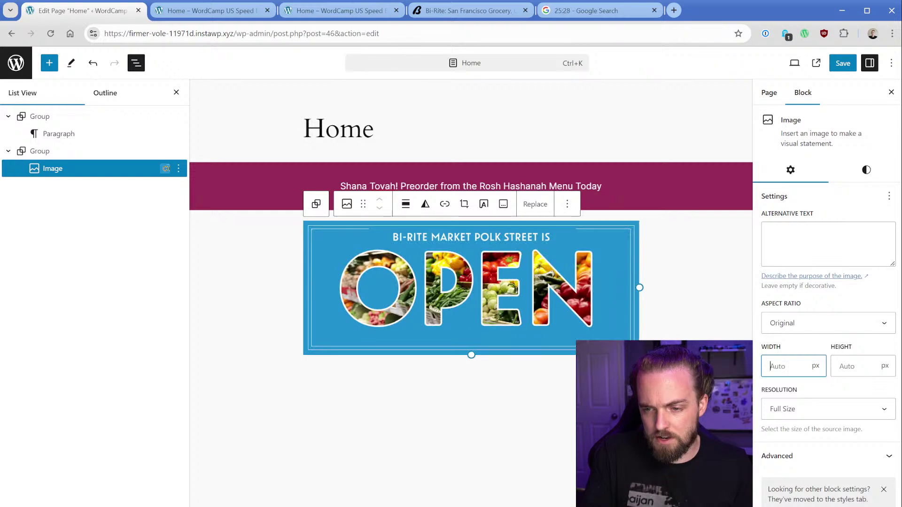
{"action": "left_click", "coordinate": [815, 365]}
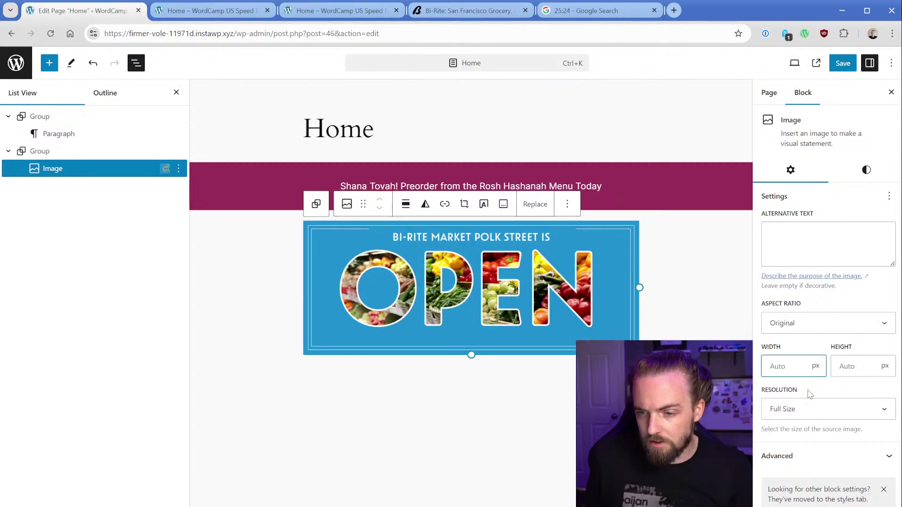
{"action": "left_click", "coordinate": [808, 409]}
{"action": "left_click", "coordinate": [782, 381]}
{"action": "left_click", "coordinate": [782, 371]}
{"action": "type", "text": "1920"}
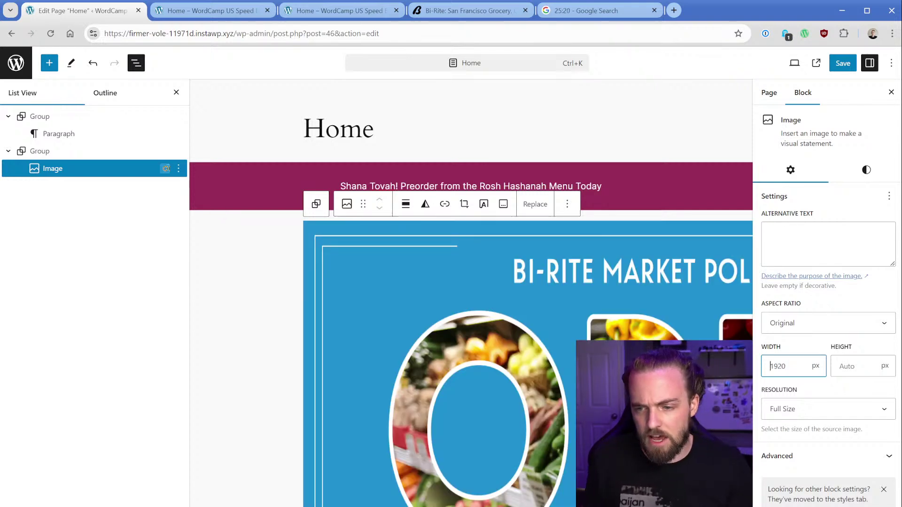
{"action": "key", "text": "ctrl+a"}
{"action": "key", "text": "BackSpace"}
Compare the Wide width and Full width alignments on the hero image, ending with Full width
{"action": "left_click", "coordinate": [405, 204]}
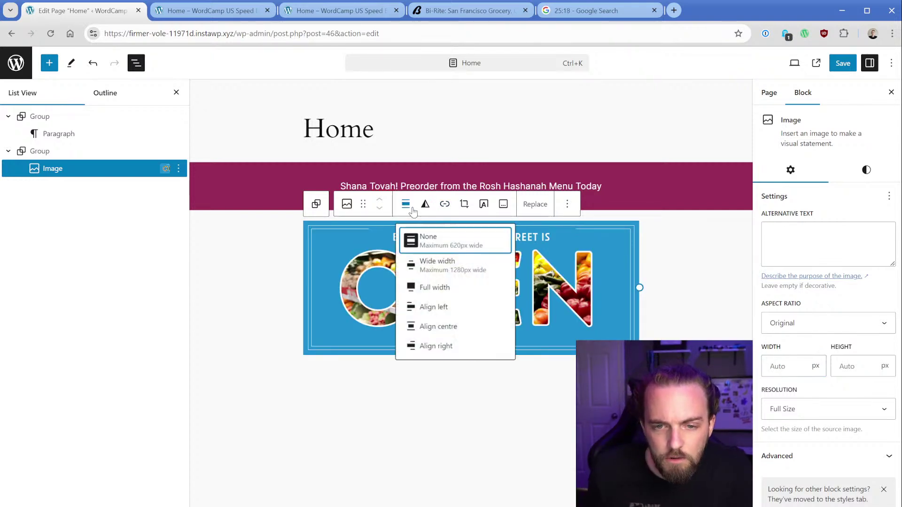
{"action": "left_click", "coordinate": [446, 293]}
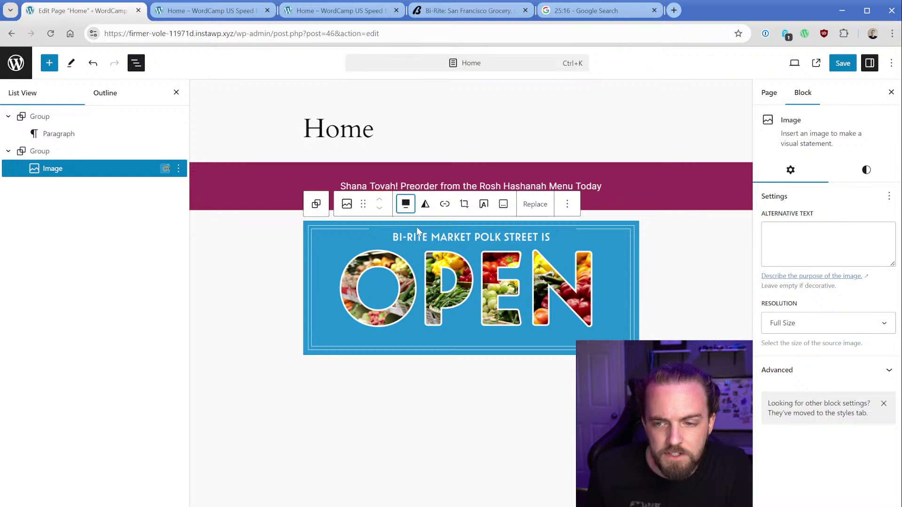
{"action": "left_click", "coordinate": [405, 205]}
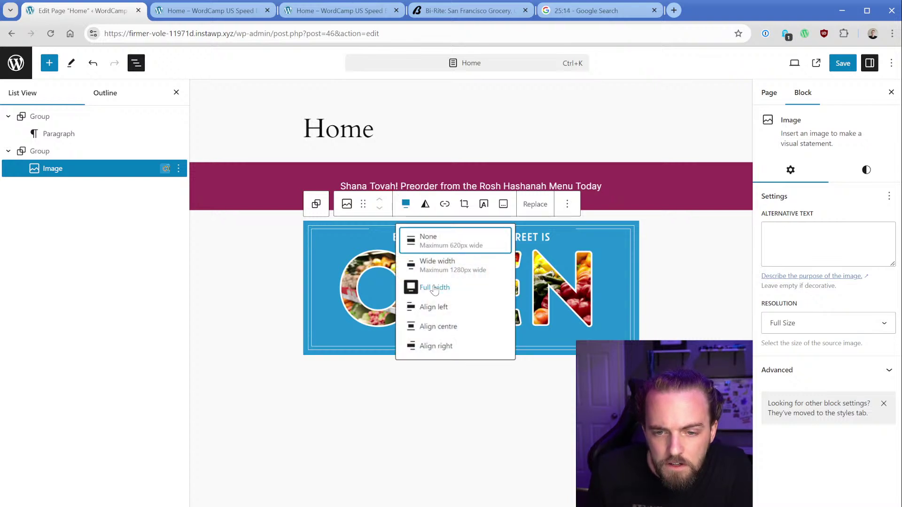
{"action": "left_click", "coordinate": [434, 290]}
{"action": "left_click", "coordinate": [406, 204]}
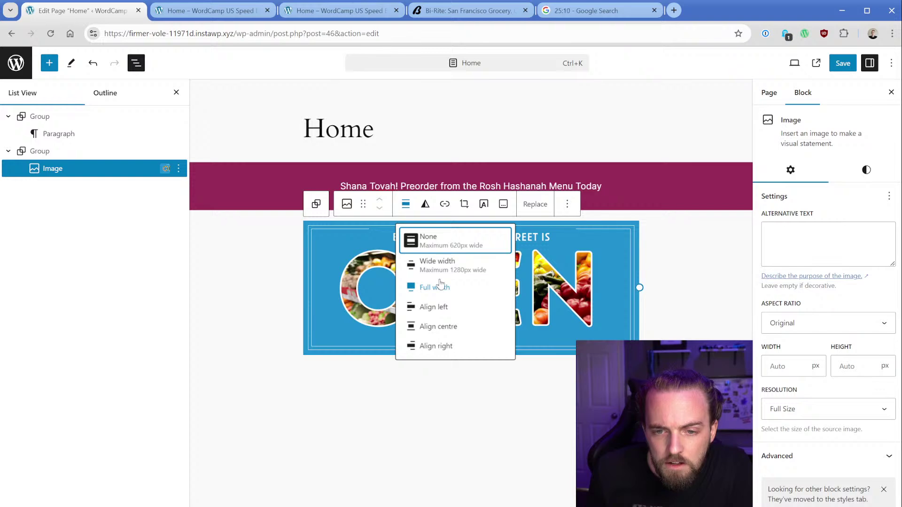
{"action": "left_click", "coordinate": [439, 265]}
{"action": "left_click", "coordinate": [406, 204]}
{"action": "left_click", "coordinate": [434, 287]}
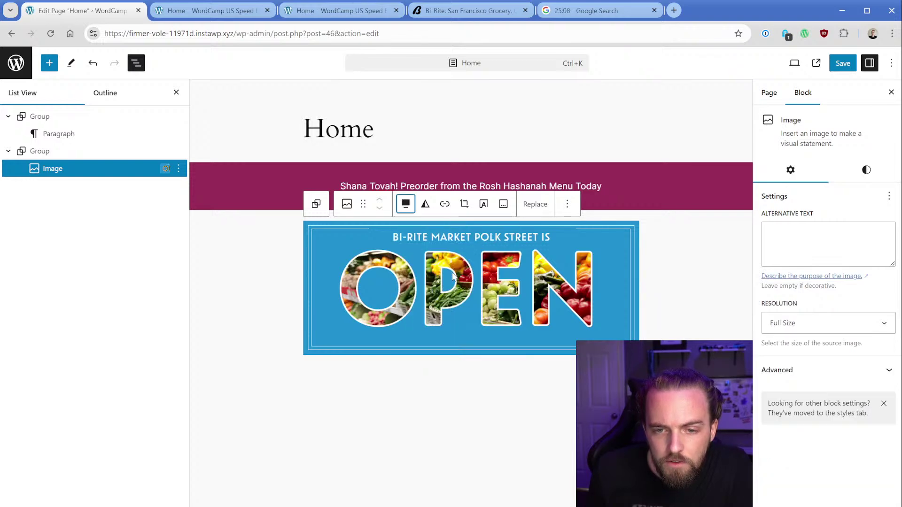
Save the page, reload the published Home page to check the hero image's width, and return to the editor
{"action": "key", "text": "ctrl+s"}
{"action": "key", "text": "ctrl+Tab"}
{"action": "key", "text": "F5"}
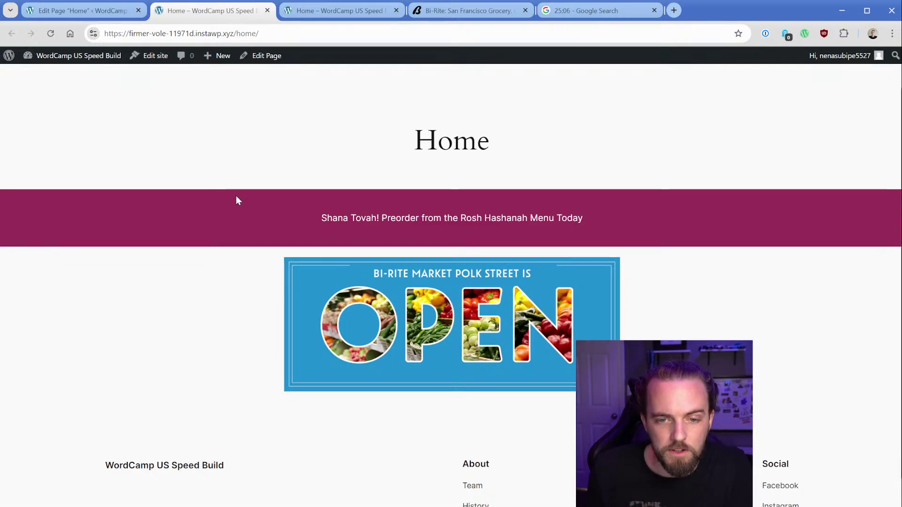
{"action": "key", "text": "ctrl+shift+Tab"}
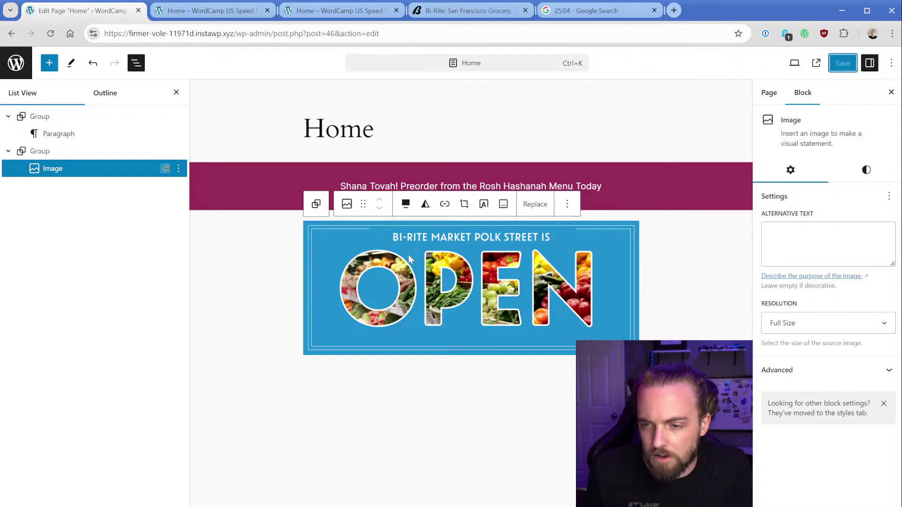
Try centre alignment on the hero image with a width of 1056 px, and return it to Full width
{"action": "left_click", "coordinate": [403, 204]}
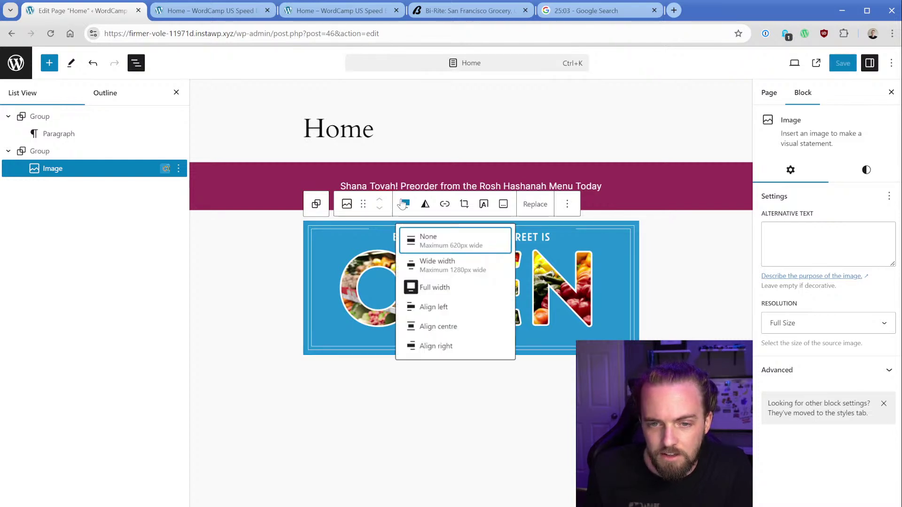
{"action": "left_click", "coordinate": [611, 11]}
{"action": "left_click", "coordinate": [74, 14]}
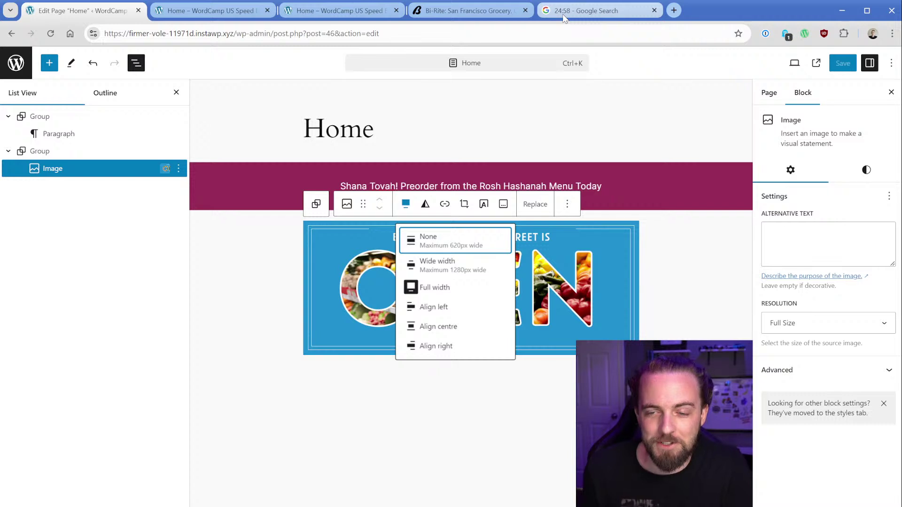
{"action": "left_click", "coordinate": [455, 326]}
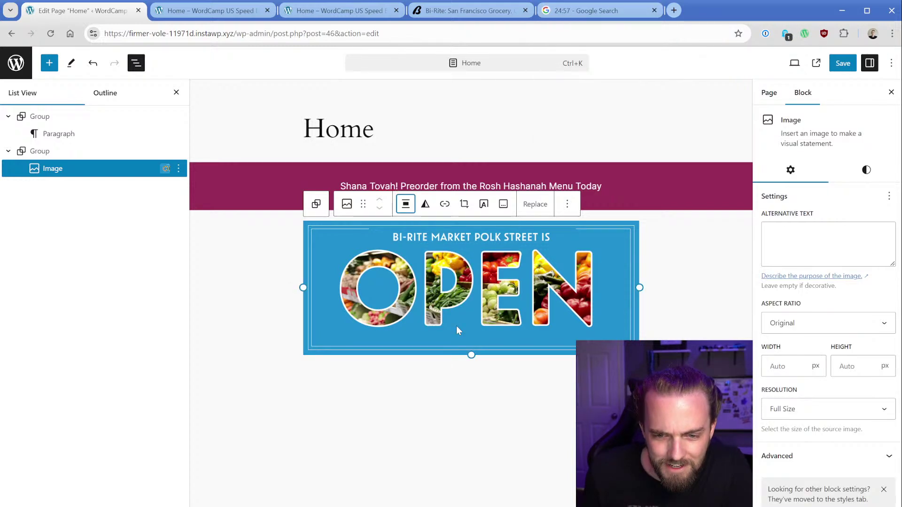
{"action": "left_click_drag", "start_coordinate": [303, 287], "coordinate": [200, 291]}
{"action": "left_click", "coordinate": [406, 205]}
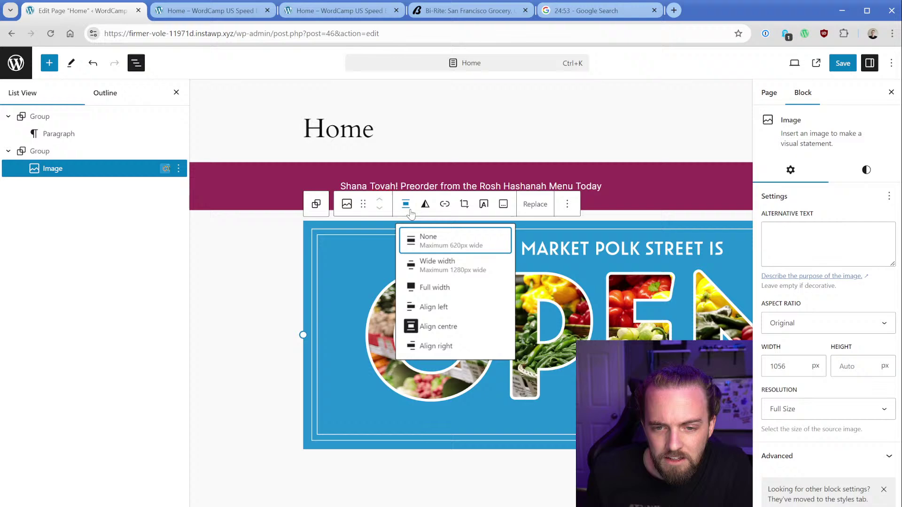
{"action": "left_click", "coordinate": [440, 285]}
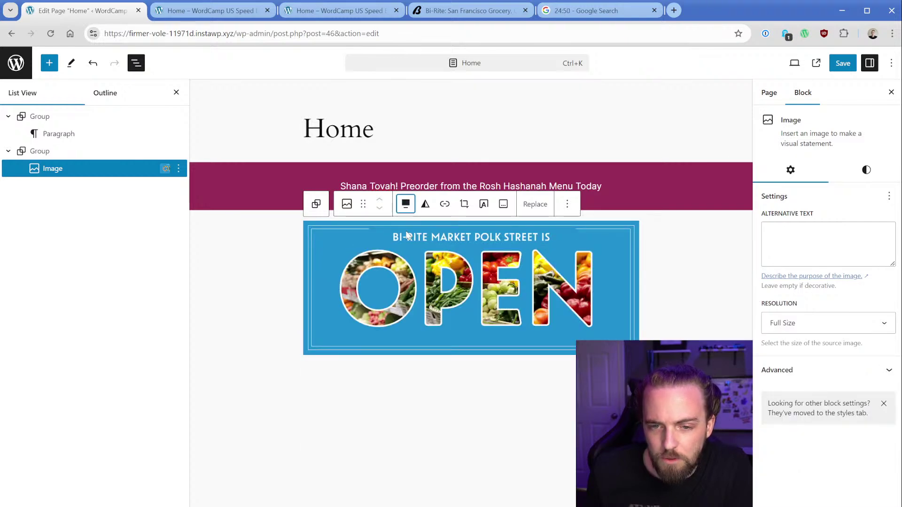
Move the hero image block out of its group and place it directly below the maroon banner group
{"action": "left_click", "coordinate": [66, 150]}
{"action": "left_click", "coordinate": [49, 161]}
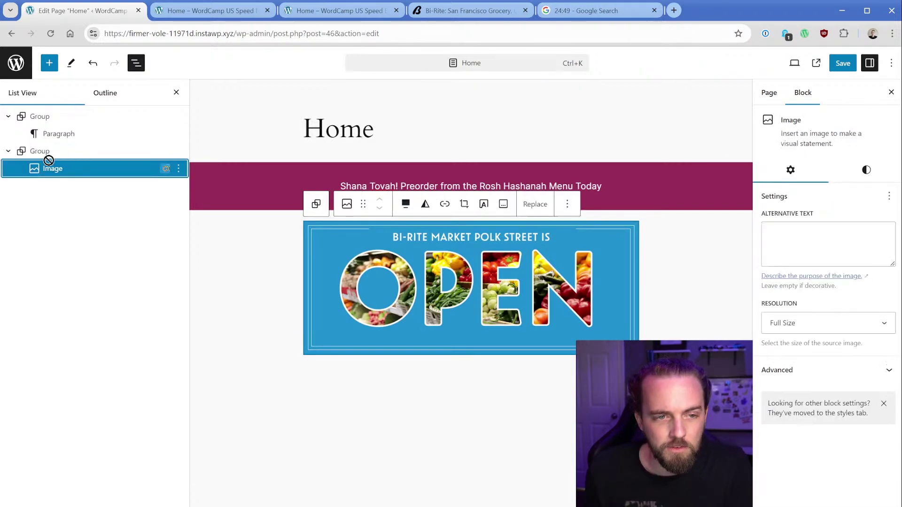
{"action": "left_click_drag", "start_coordinate": [48, 162], "coordinate": [39, 118]}
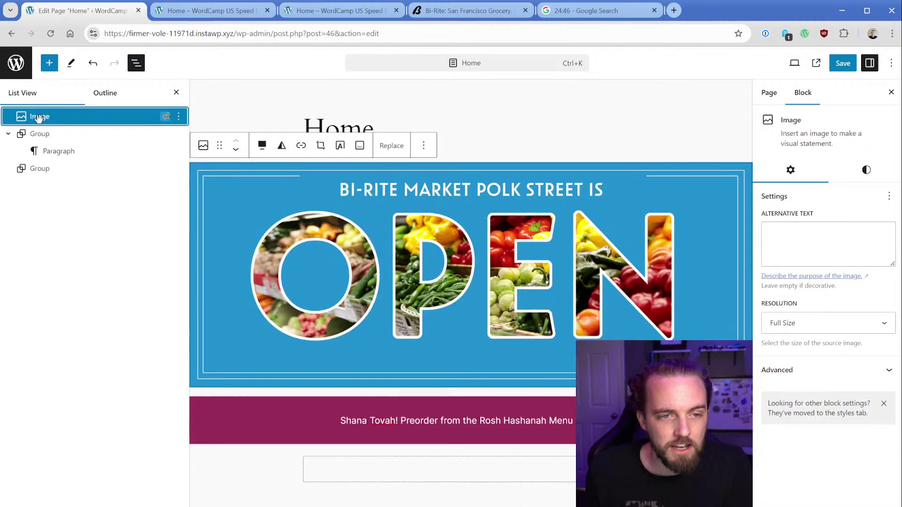
{"action": "left_click", "coordinate": [235, 149]}
Try the Full width alignment on the empty group below the hero image and reset its alignment to None
{"action": "left_click", "coordinate": [46, 169]}
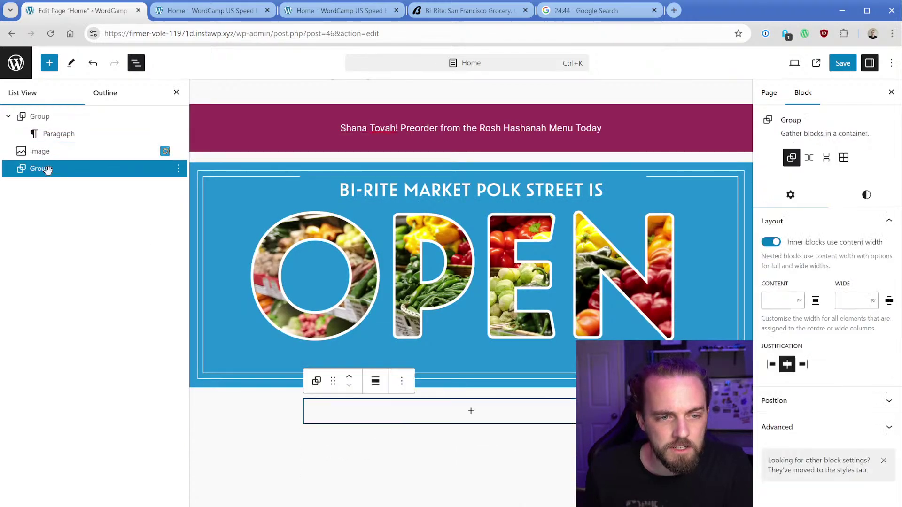
{"action": "left_click", "coordinate": [375, 381]}
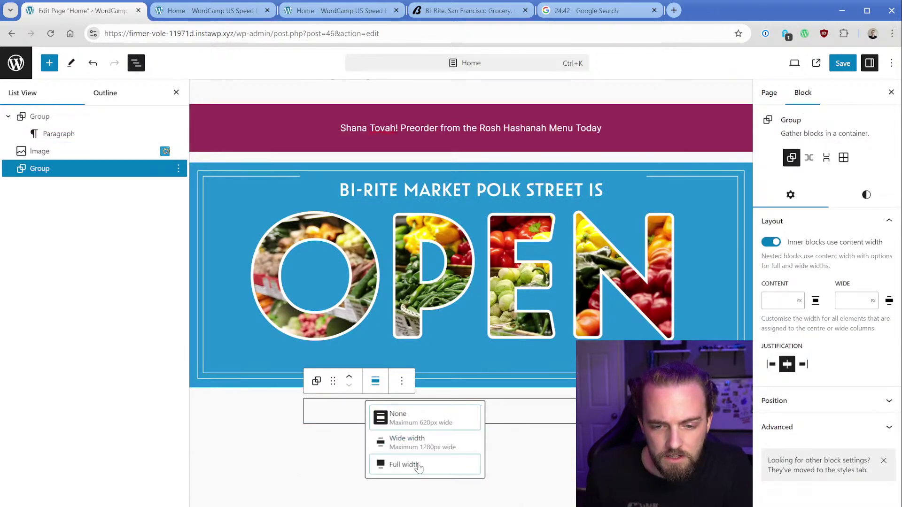
{"action": "left_click", "coordinate": [418, 465]}
{"action": "left_click", "coordinate": [262, 387]}
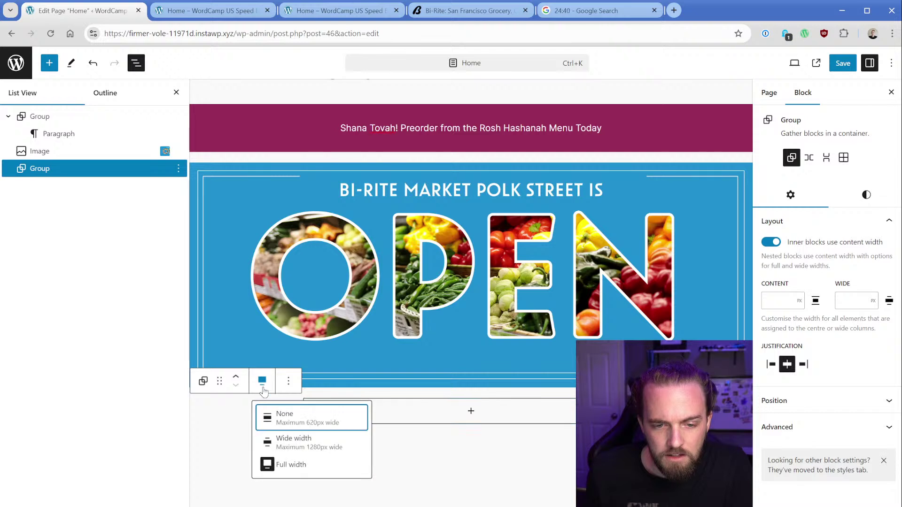
{"action": "left_click", "coordinate": [302, 447]}
{"action": "left_click", "coordinate": [306, 380]}
{"action": "left_click", "coordinate": [325, 416]}
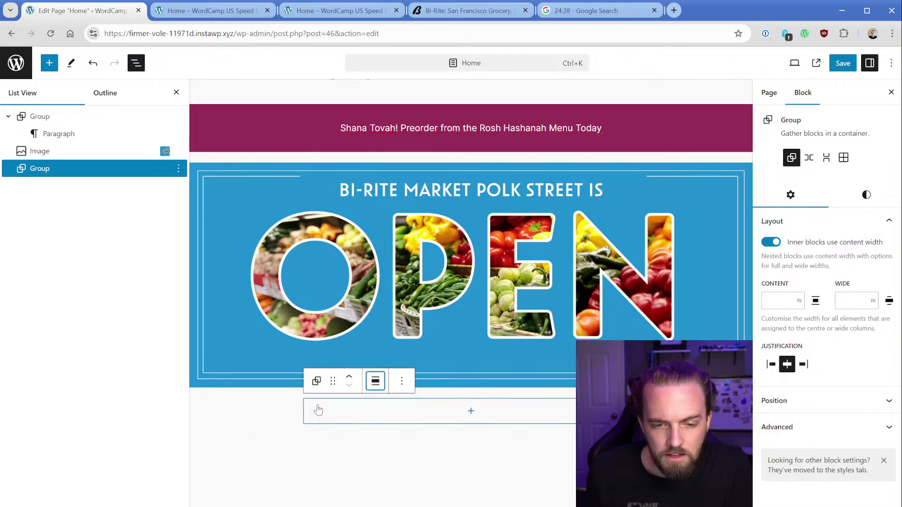
{"action": "left_click", "coordinate": [375, 381]}
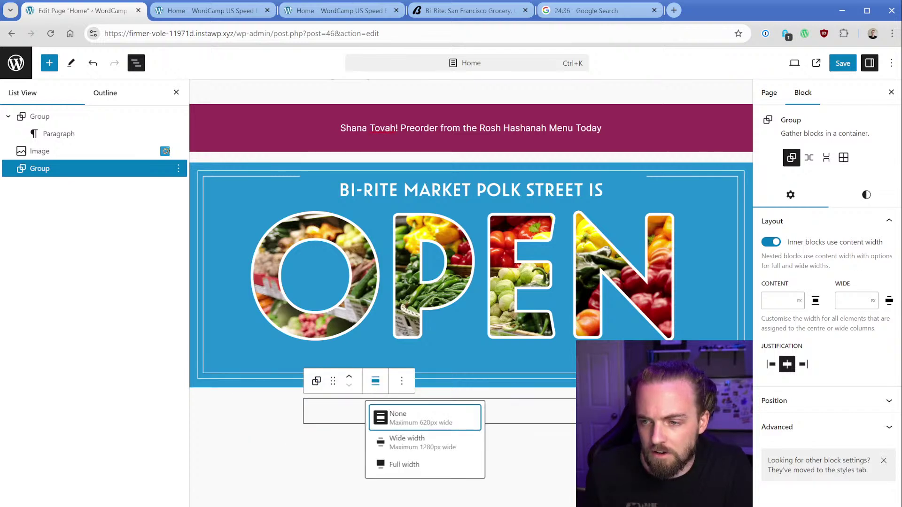
Turn off content width for the empty group's inner blocks and align the group to Full width
{"action": "left_click", "coordinate": [773, 242]}
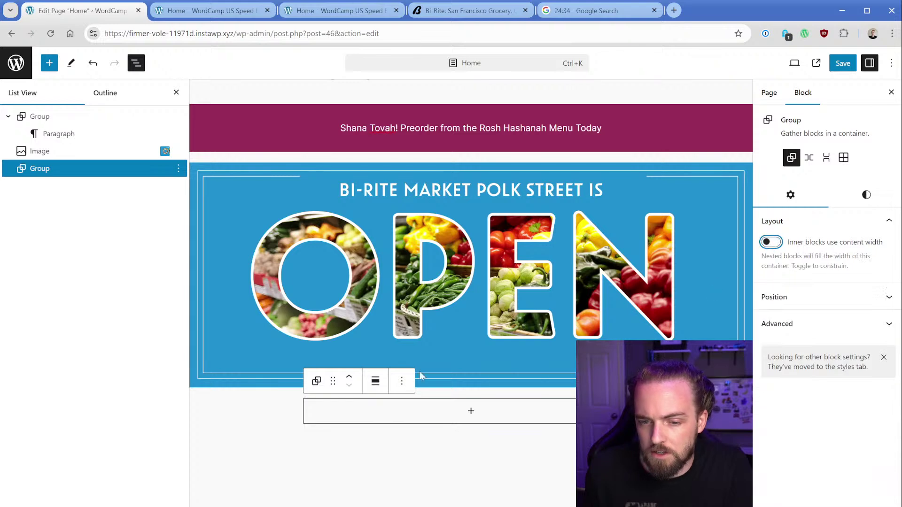
{"action": "left_click", "coordinate": [375, 381]}
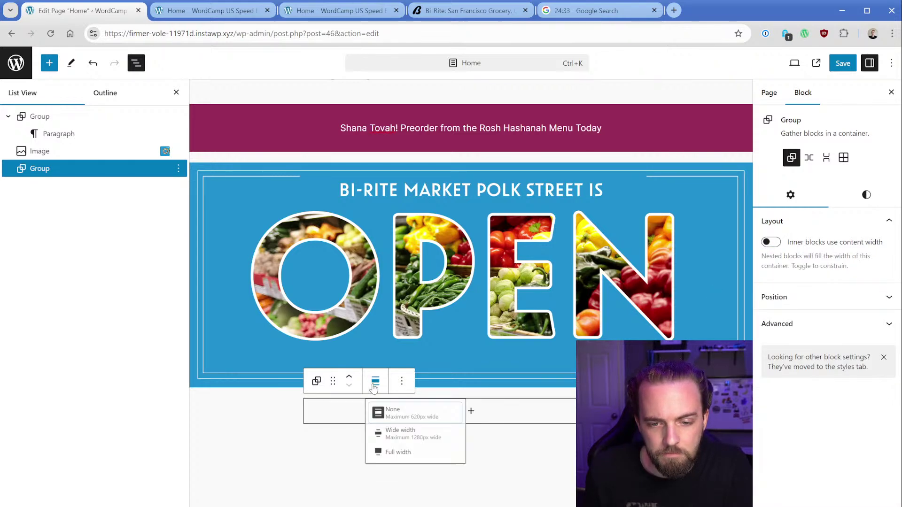
{"action": "left_click", "coordinate": [403, 461]}
Nest the hero image block inside the empty full-width group and select that group
{"action": "left_click", "coordinate": [42, 151]}
{"action": "left_click_drag", "start_coordinate": [42, 151], "coordinate": [65, 152]}
{"action": "left_click", "coordinate": [44, 151]}
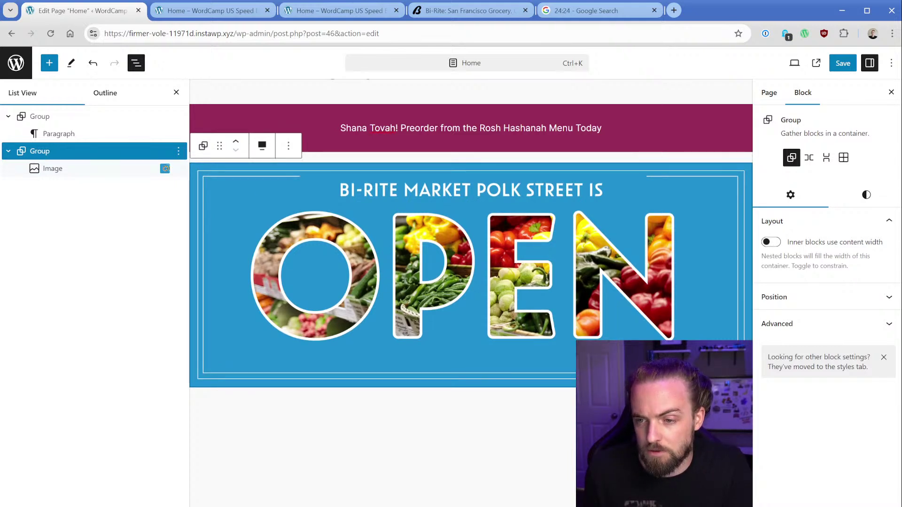
Save the page and reload the published Home page to check the hero image across the full page width
{"action": "key", "text": "ctrl+s"}
{"action": "left_click", "coordinate": [211, 11]}
{"action": "key", "text": "F5"}
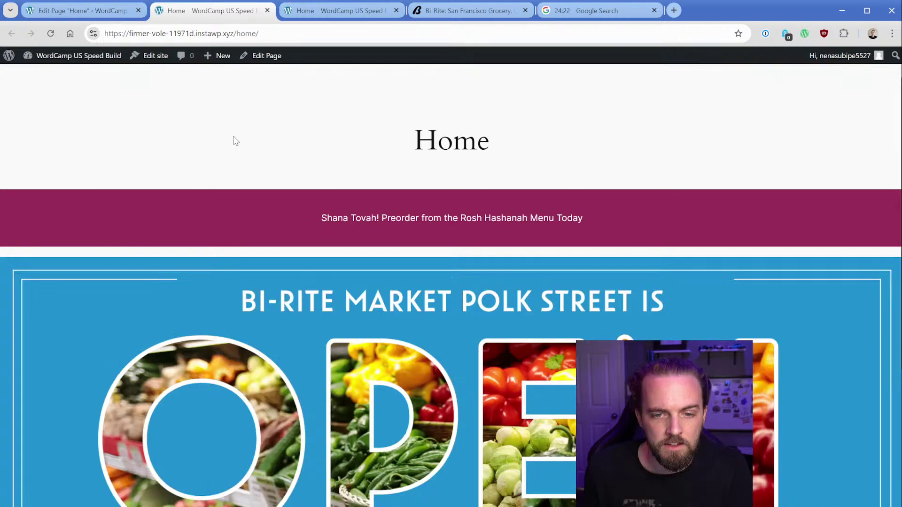
Inspect the gap between the maroon banner and the hero image, examining the styles of the main and entry-content containers
{"action": "right_click", "coordinate": [251, 253]}
{"action": "key", "text": "Escape"}
{"action": "right_click", "coordinate": [240, 252]}
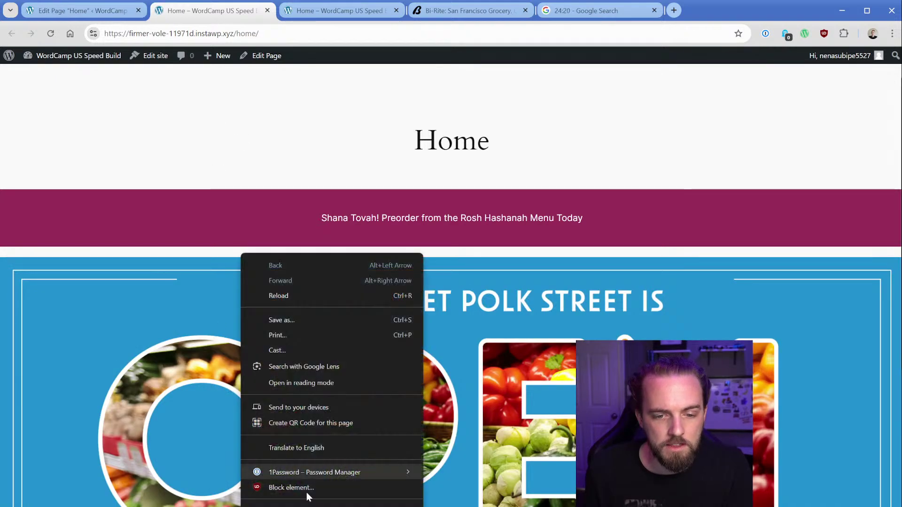
{"action": "key", "text": "Escape"}
{"action": "right_click", "coordinate": [302, 261]}
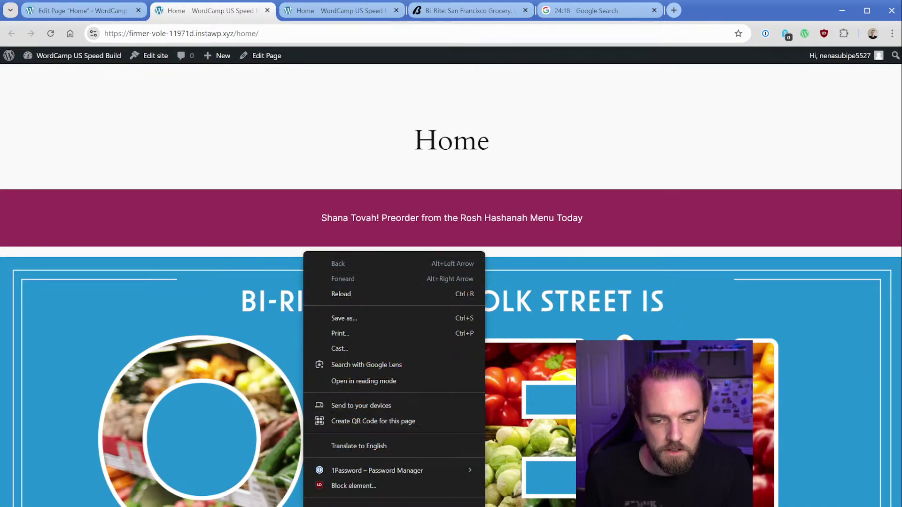
{"action": "left_click", "coordinate": [328, 502]}
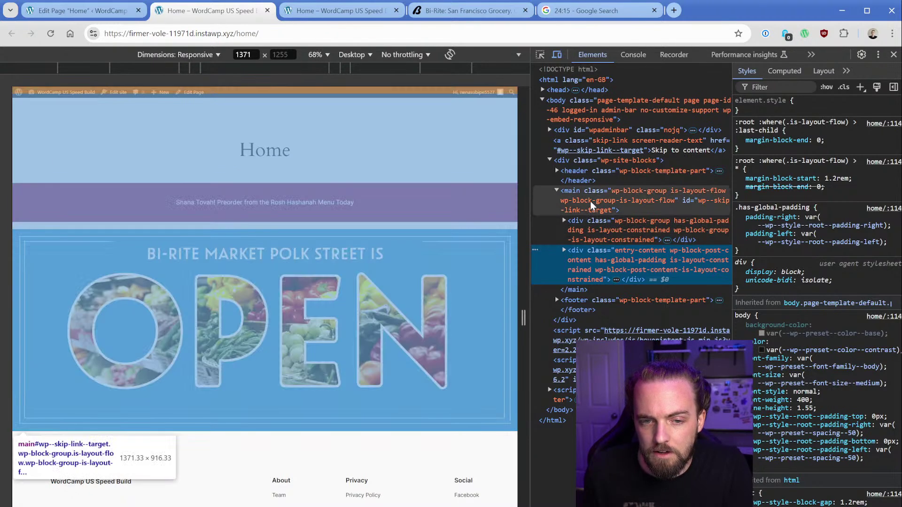
{"action": "left_click", "coordinate": [590, 201]}
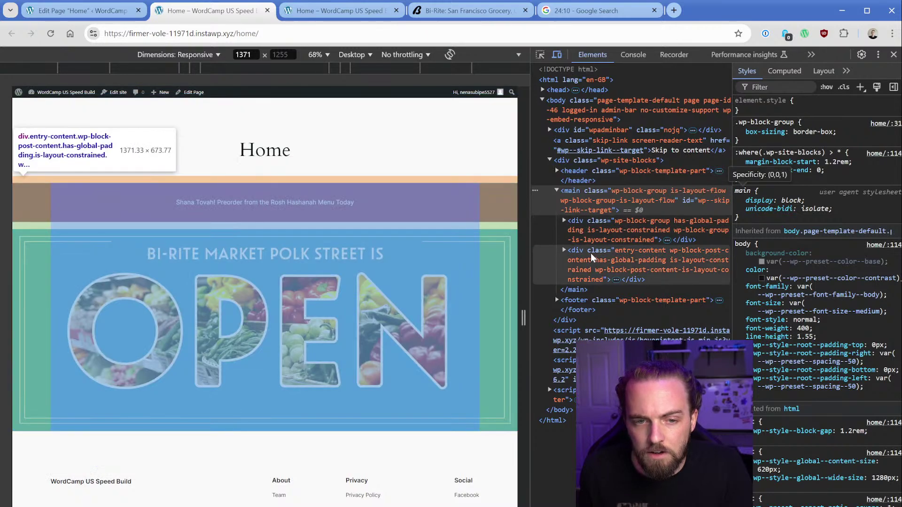
{"action": "left_click", "coordinate": [581, 262]}
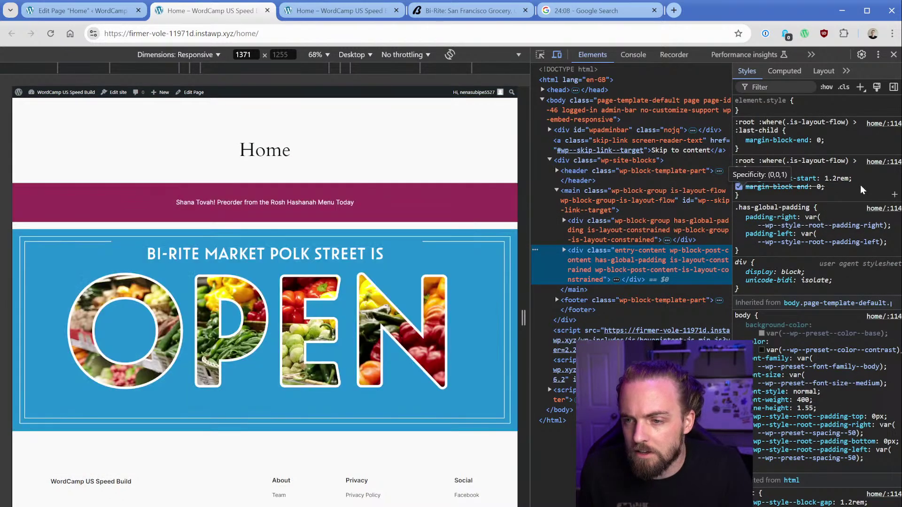
Examine the margin and block-gap styles of the banner group and the hero image group inside the entry-content container
{"action": "left_click", "coordinate": [565, 250]}
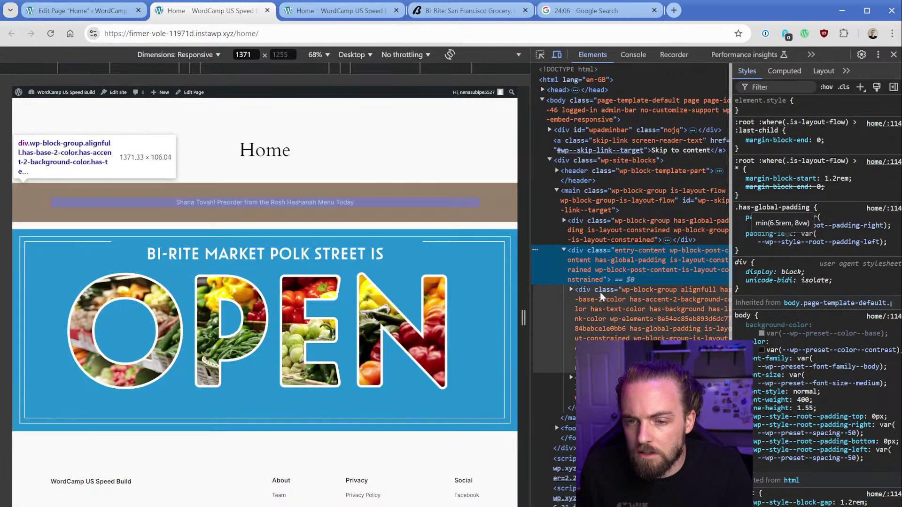
{"action": "left_click", "coordinate": [605, 310]}
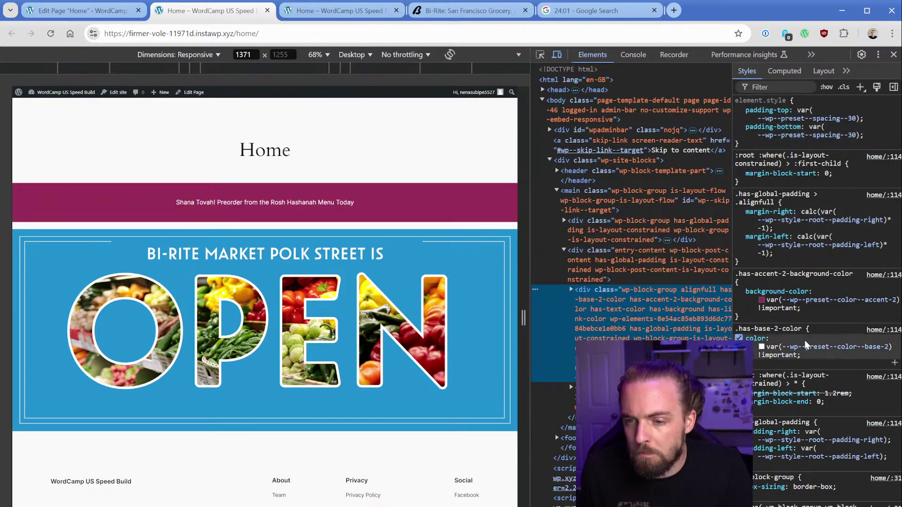
{"action": "left_click", "coordinate": [594, 271]}
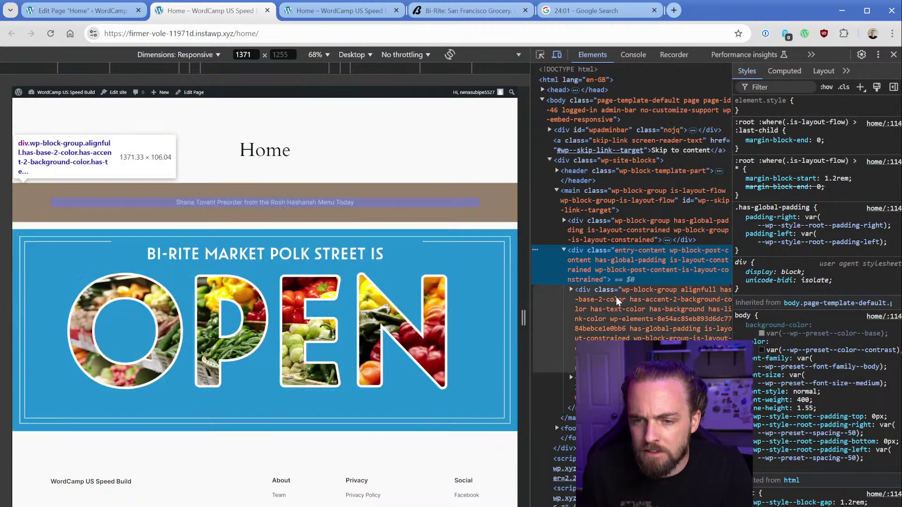
{"action": "left_click", "coordinate": [582, 377]}
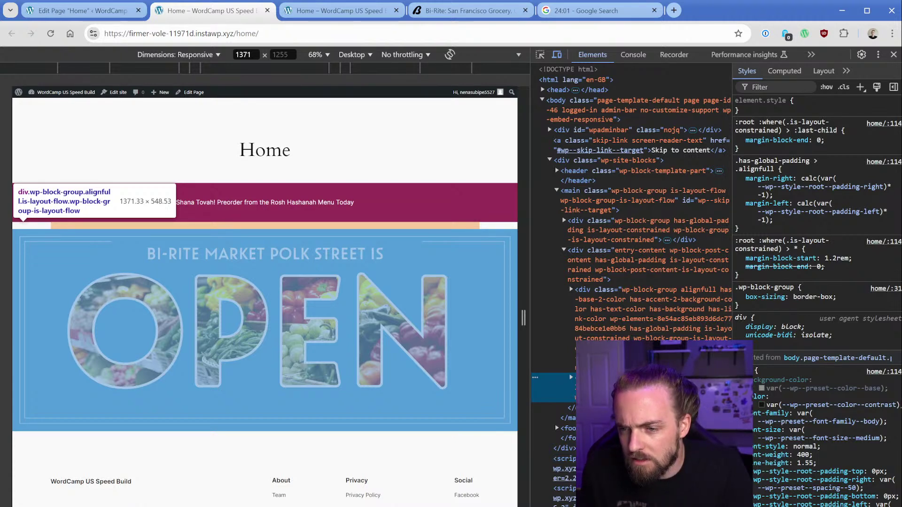
{"action": "left_click", "coordinate": [571, 377]}
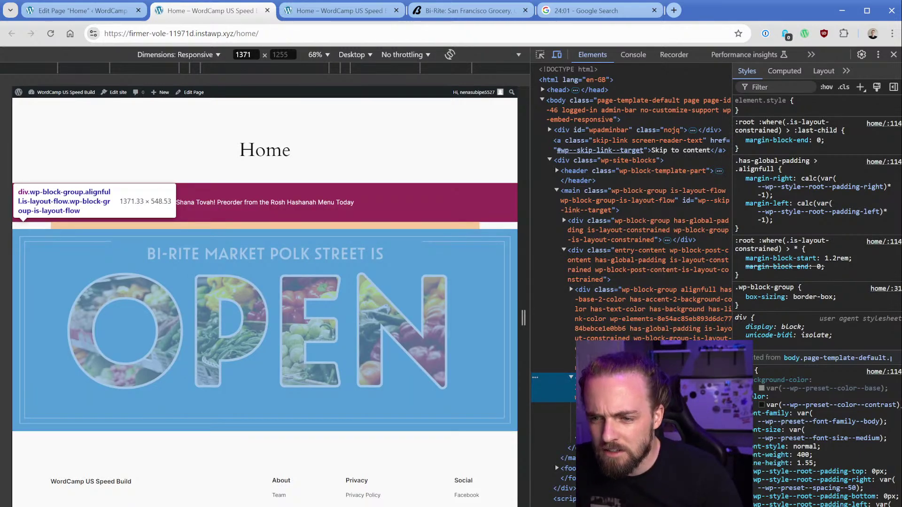
{"action": "scroll", "coordinate": [799, 282], "scroll_direction": "down", "scroll_amount": 3}
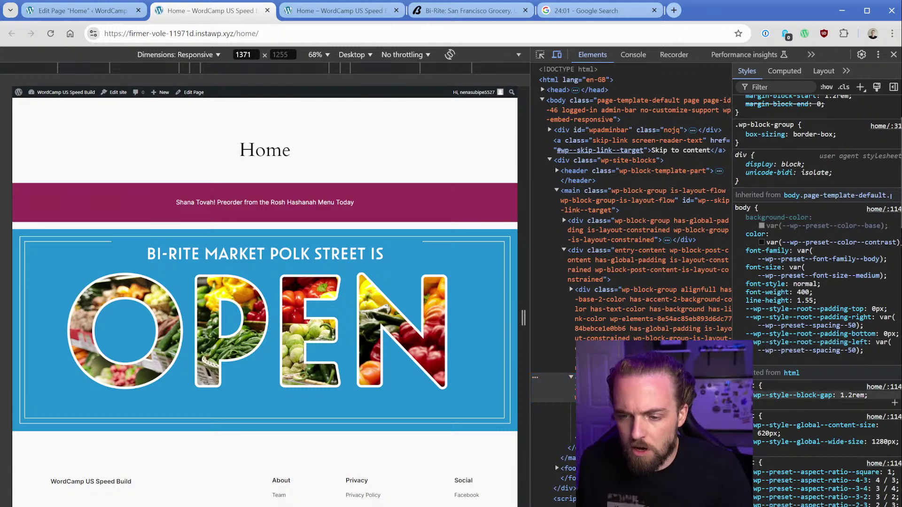
{"action": "left_click", "coordinate": [747, 395]}
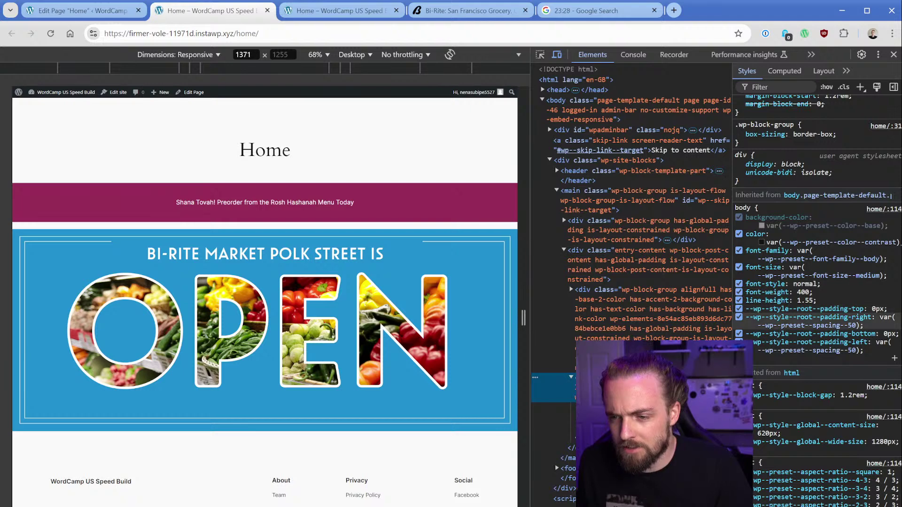
{"action": "scroll", "coordinate": [798, 267], "scroll_direction": "up", "scroll_amount": 4}
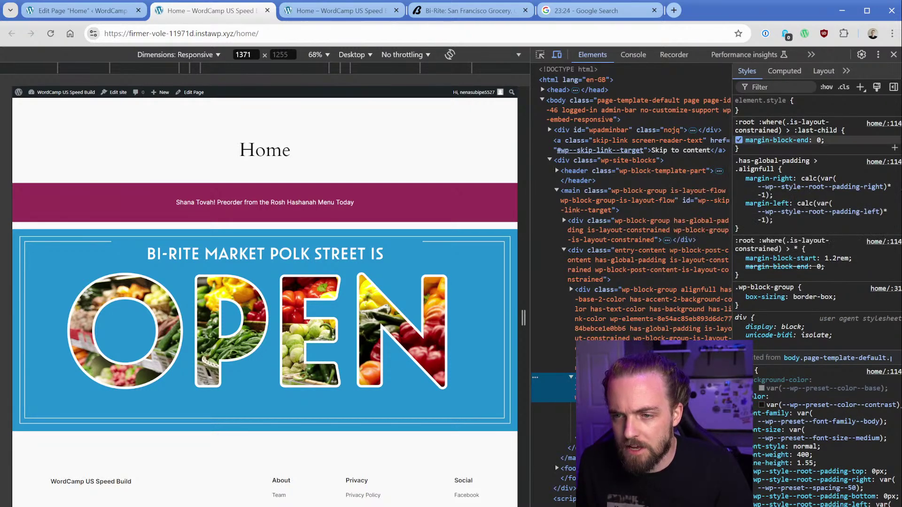
Return to the page editor and add an empty paragraph block after the hero image's group
{"action": "left_click", "coordinate": [89, 10]}
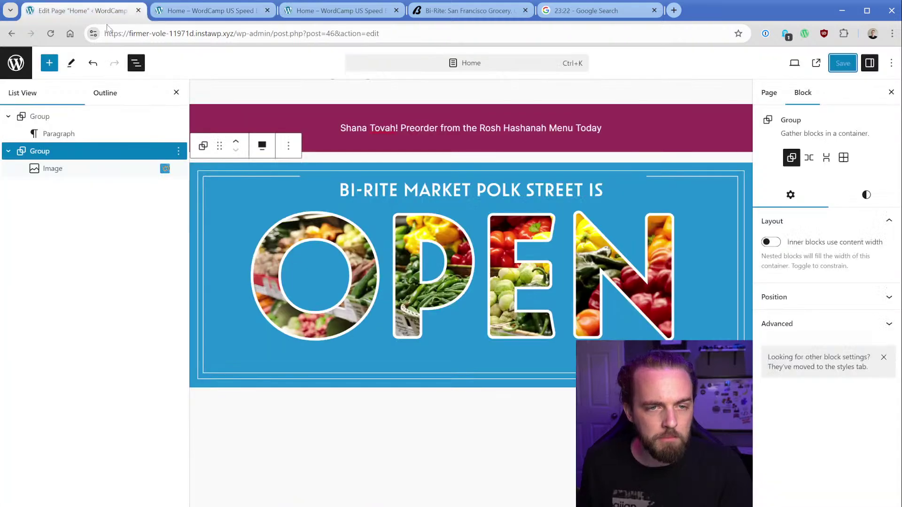
{"action": "left_click", "coordinate": [178, 151]}
{"action": "left_click", "coordinate": [200, 186]}
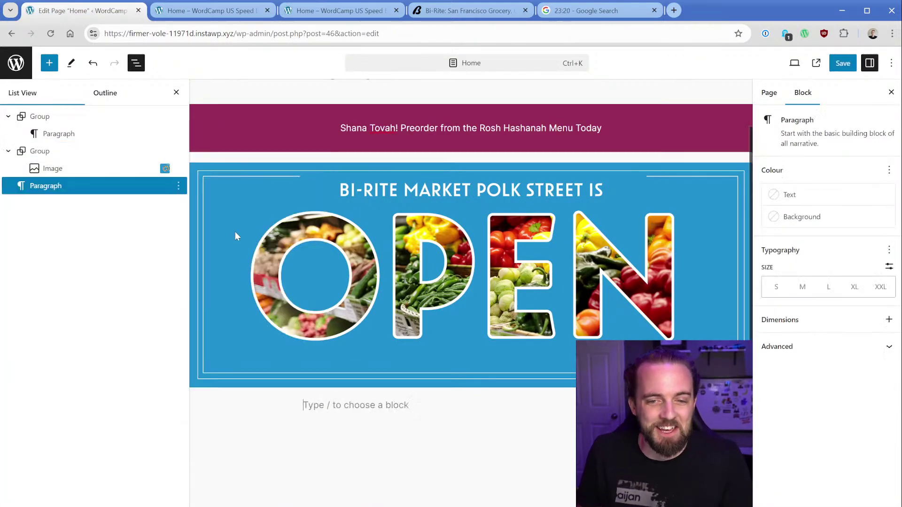
Select the "Freshly Arrived, Simply Delicious!" heading below the hero on the Bi-Rite site and return to the page editor
{"action": "left_click", "coordinate": [470, 10]}
{"action": "scroll", "coordinate": [463, 104], "scroll_direction": "down", "scroll_amount": 5}
{"action": "scroll", "coordinate": [437, 171], "scroll_direction": "down", "scroll_amount": 3}
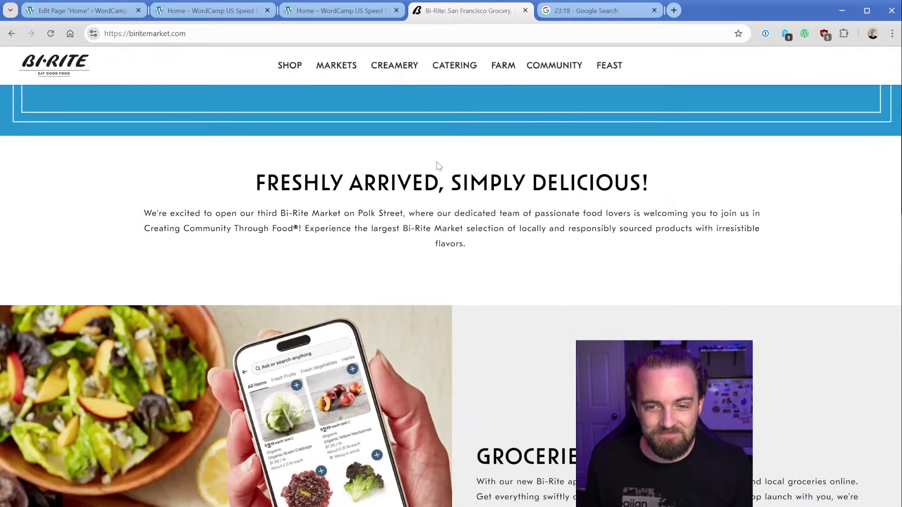
{"action": "triple_click", "coordinate": [436, 171]}
{"action": "left_click", "coordinate": [105, 13]}
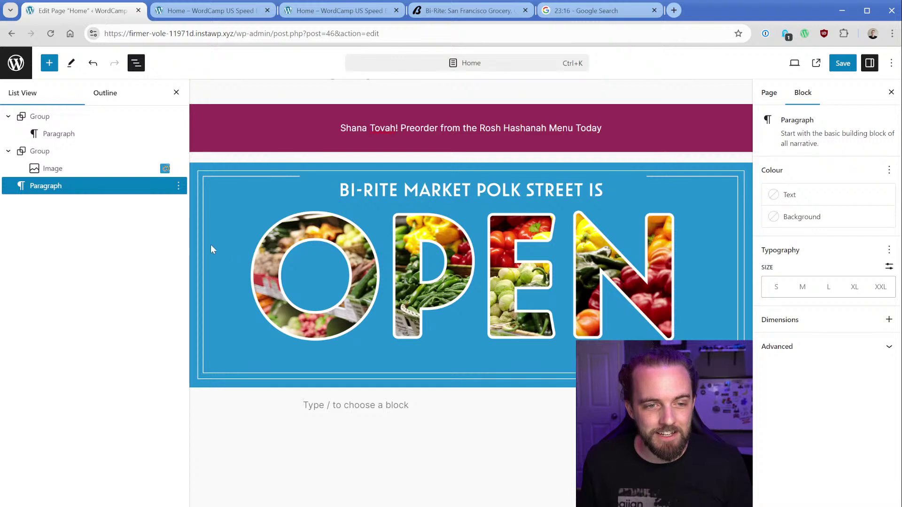
Insert a Group block with the default layout below the hero image and add a Heading block inside it
{"action": "type", "text": "/group"}
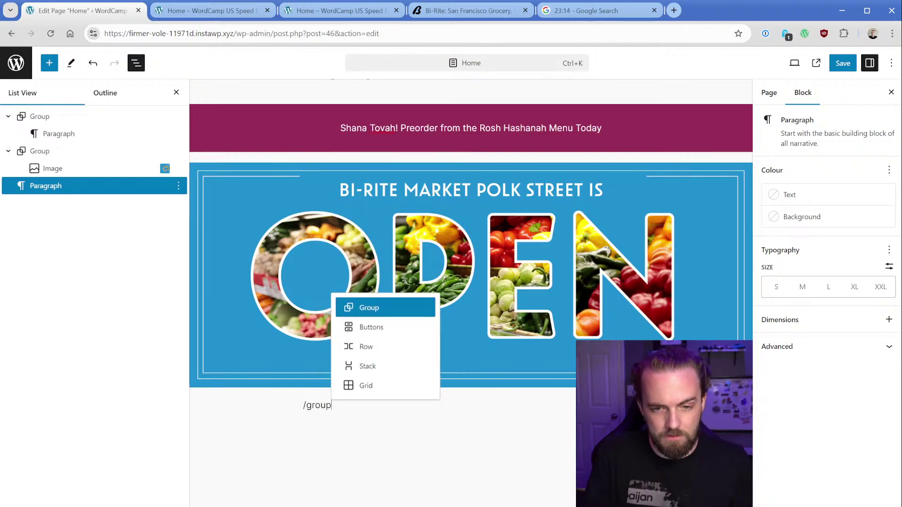
{"action": "key", "text": "Return"}
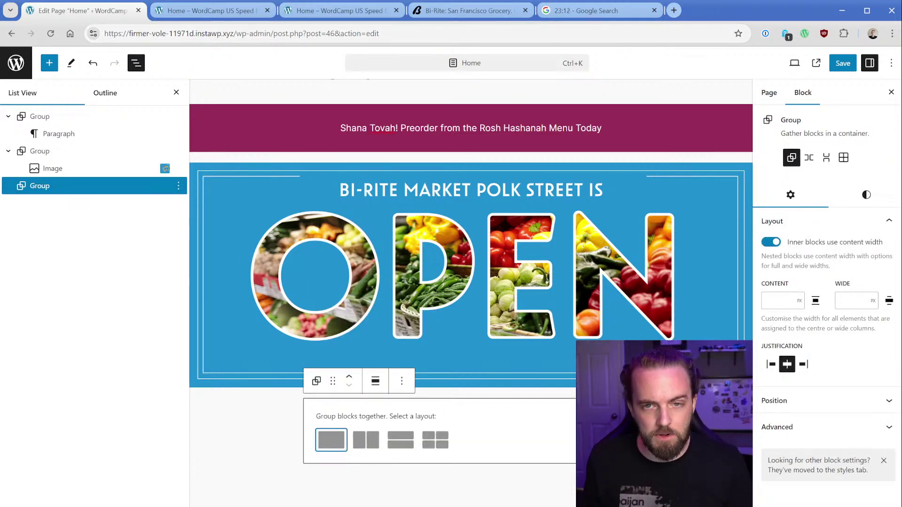
{"action": "left_click", "coordinate": [331, 440]}
{"action": "left_click", "coordinate": [403, 411]}
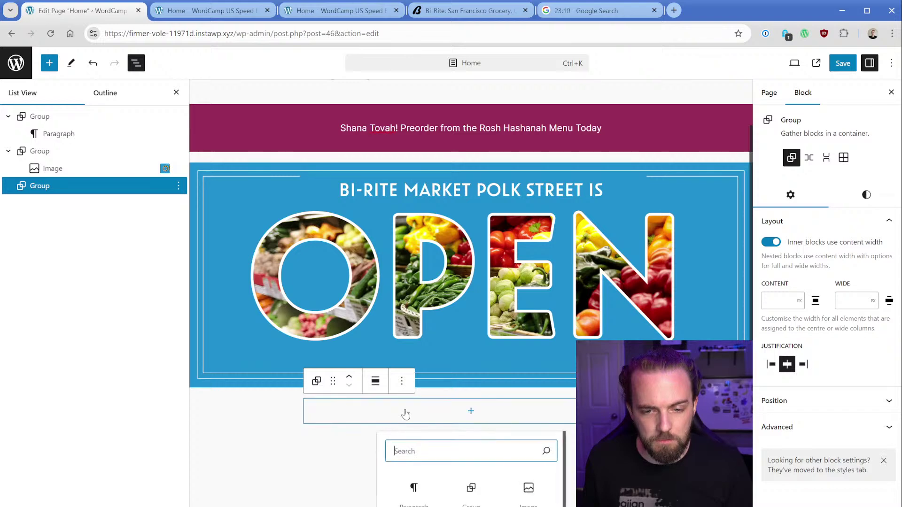
{"action": "type", "text": "heading"}
{"action": "key", "text": "Return"}
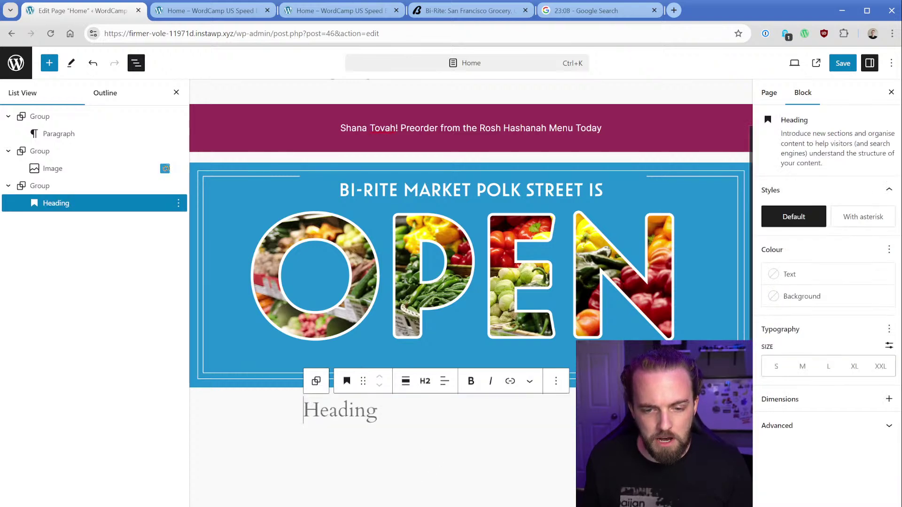
Paste "FRESHLY ARRIVED, SIMPLY DELICIOUS!" as the heading text and centre-align it
{"action": "key", "text": "ctrl+v"}
{"action": "key", "text": "BackSpace"}
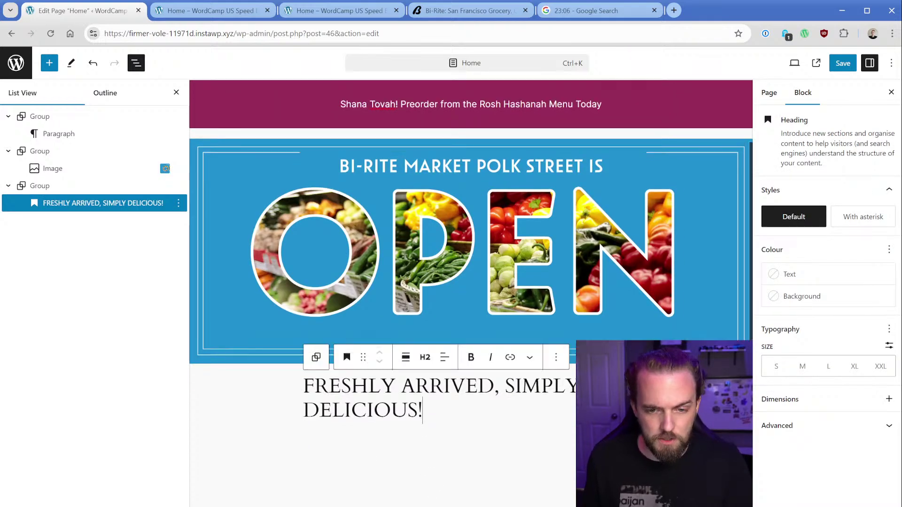
{"action": "key", "text": "ctrl+a"}
{"action": "left_click", "coordinate": [470, 411]}
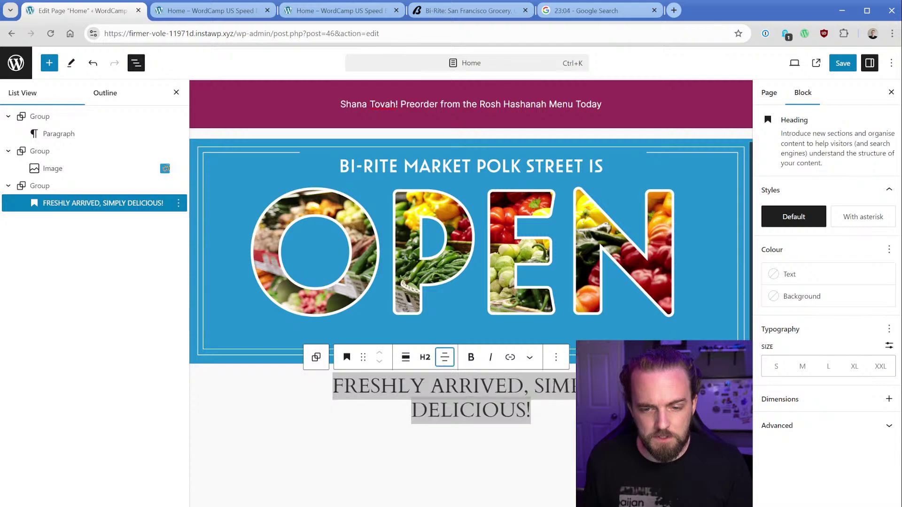
{"action": "left_click", "coordinate": [530, 411]}
Copy the paragraph beginning "We're excited to open our third Bi-Rite Market" from the Bi-Rite site into a new paragraph below the heading
{"action": "key", "text": "Return"}
{"action": "left_click", "coordinate": [440, 10]}
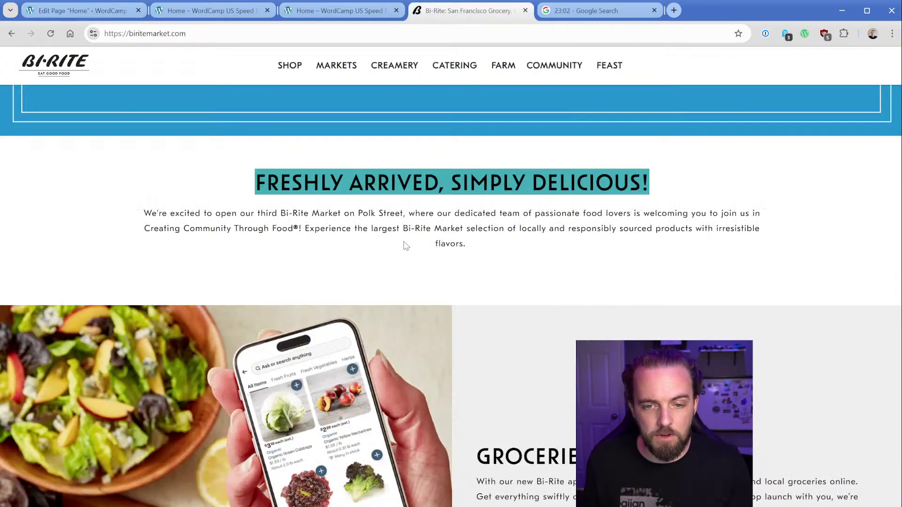
{"action": "triple_click", "coordinate": [405, 242]}
{"action": "key", "text": "ctrl+c"}
{"action": "left_click", "coordinate": [94, 10]}
{"action": "key", "text": "ctrl+v"}
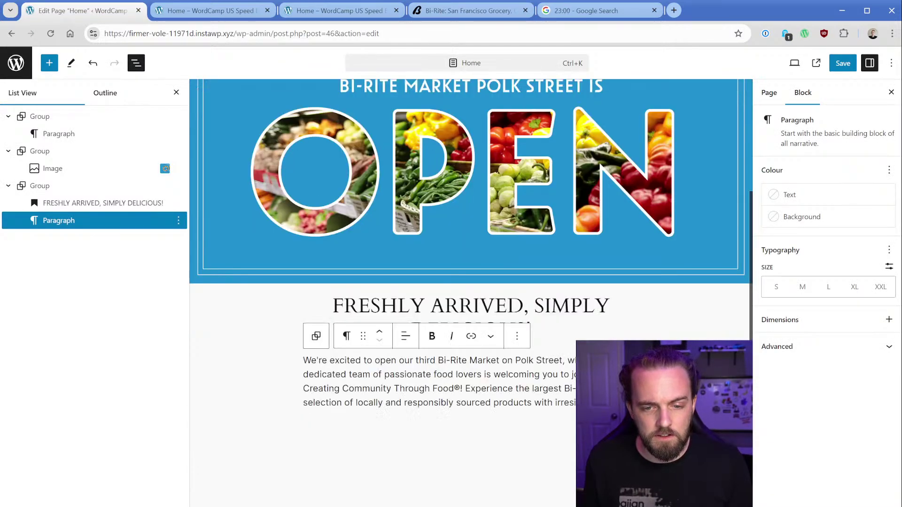
Centre-align the pasted introduction paragraph
{"action": "triple_click", "coordinate": [448, 374]}
{"action": "left_click", "coordinate": [405, 336]}
{"action": "left_click", "coordinate": [432, 389]}
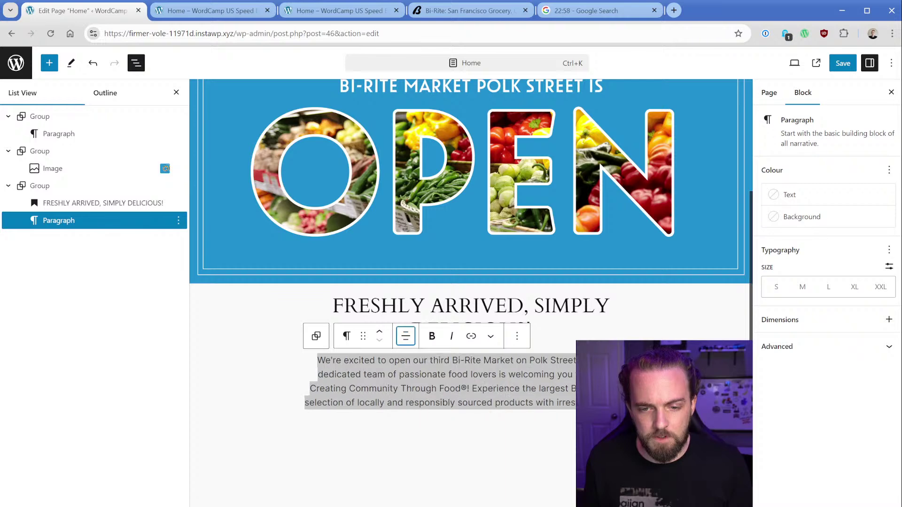
Inspect the width of the container holding the "Freshly Arrived, Simply Delicious!" heading and text on the Bi-Rite site
{"action": "left_click", "coordinate": [96, 185]}
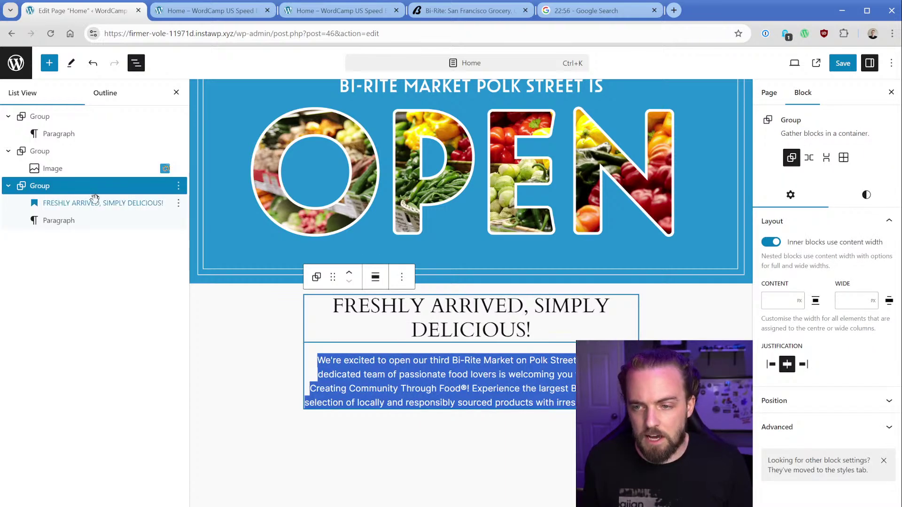
{"action": "left_click", "coordinate": [332, 10]}
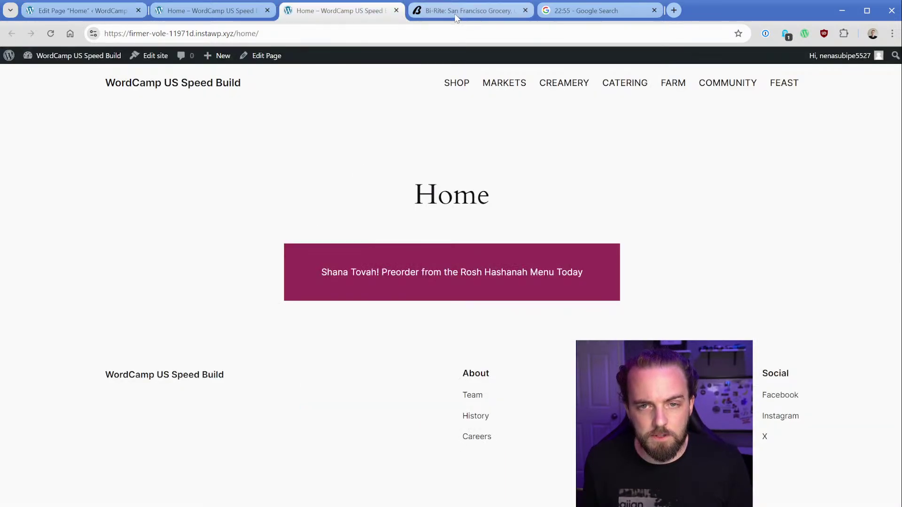
{"action": "left_click", "coordinate": [453, 10]}
{"action": "left_click", "coordinate": [221, 197]}
{"action": "right_click", "coordinate": [225, 181]}
{"action": "left_click", "coordinate": [254, 465]}
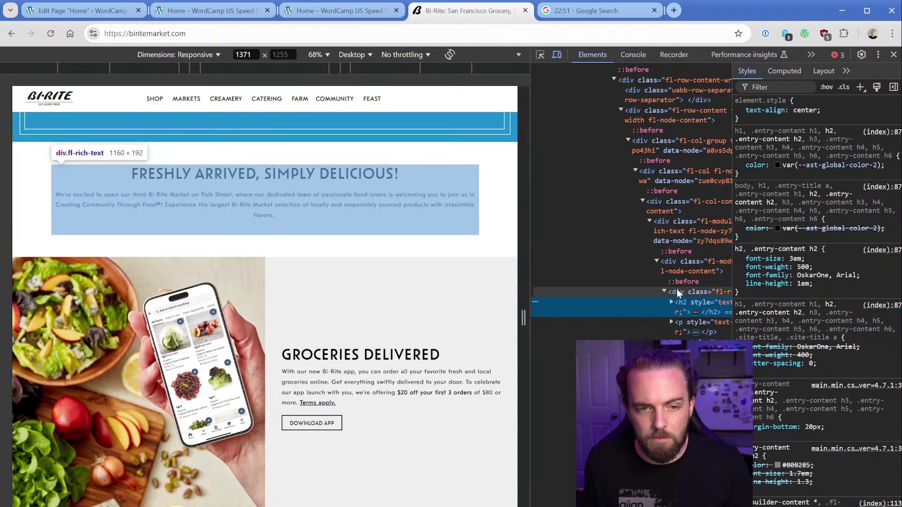
{"action": "left_click", "coordinate": [677, 289]}
Return to the page editor and set the group holding the heading and paragraph to wide width
{"action": "left_click", "coordinate": [80, 11]}
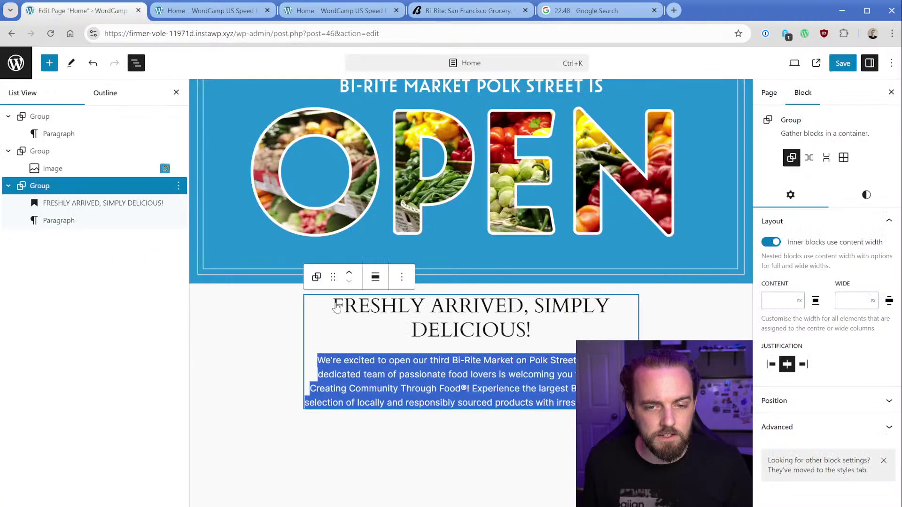
{"action": "left_click", "coordinate": [375, 277]}
{"action": "left_click", "coordinate": [392, 336]}
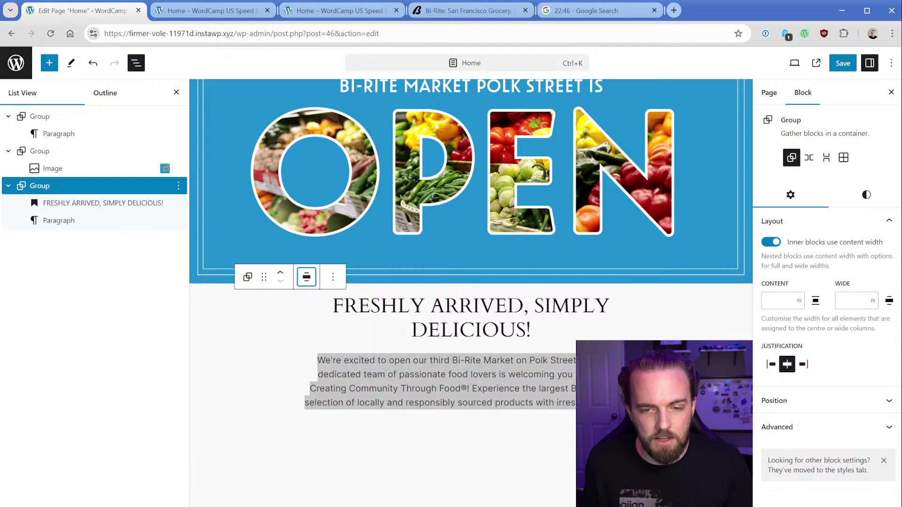
{"action": "left_click", "coordinate": [412, 331]}
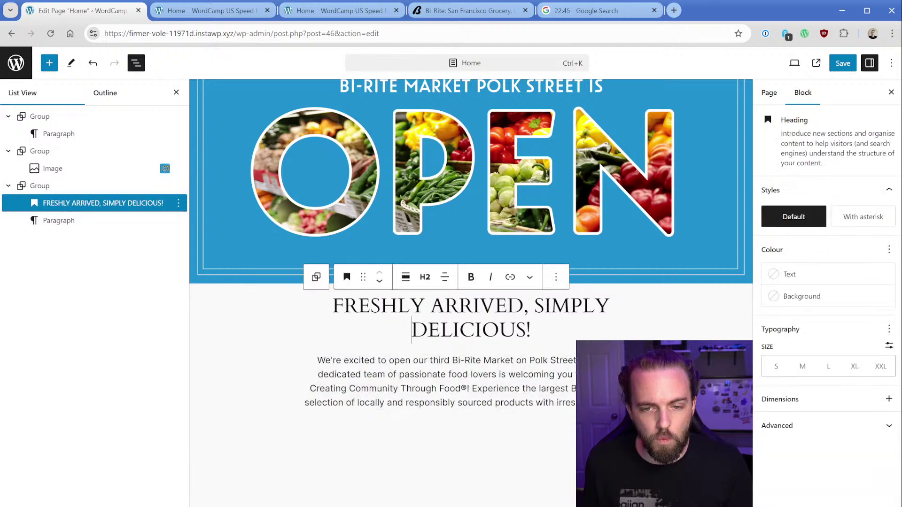
{"action": "left_click", "coordinate": [75, 186]}
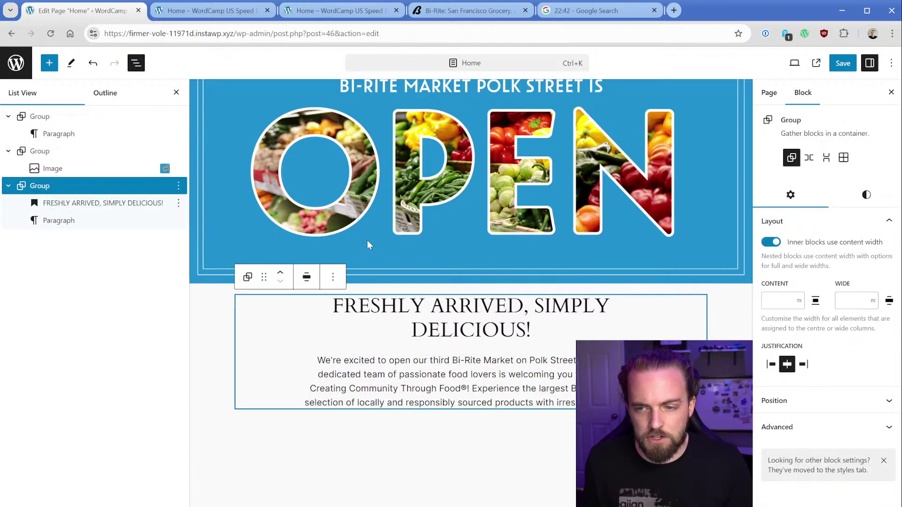
Compare the text group's layout with inner blocks using content width on and off, and try full width for the group
{"action": "left_click", "coordinate": [773, 244]}
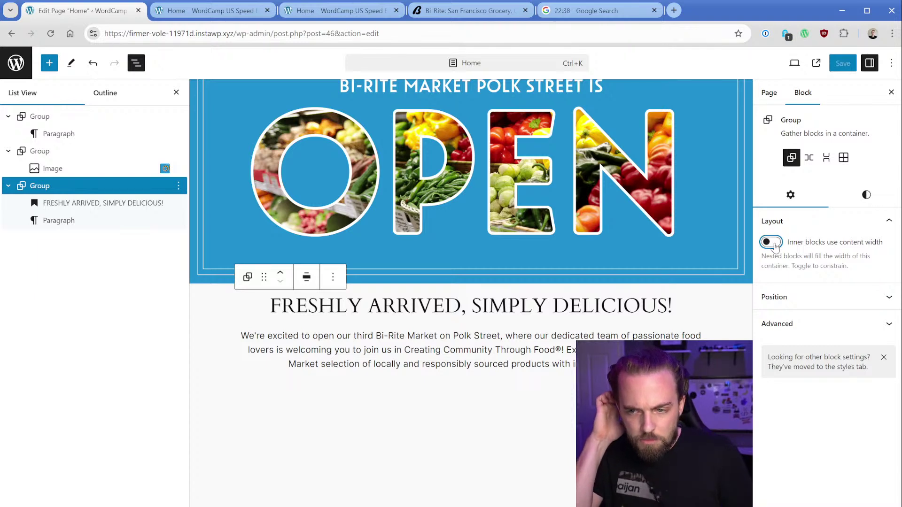
{"action": "left_click", "coordinate": [773, 243]}
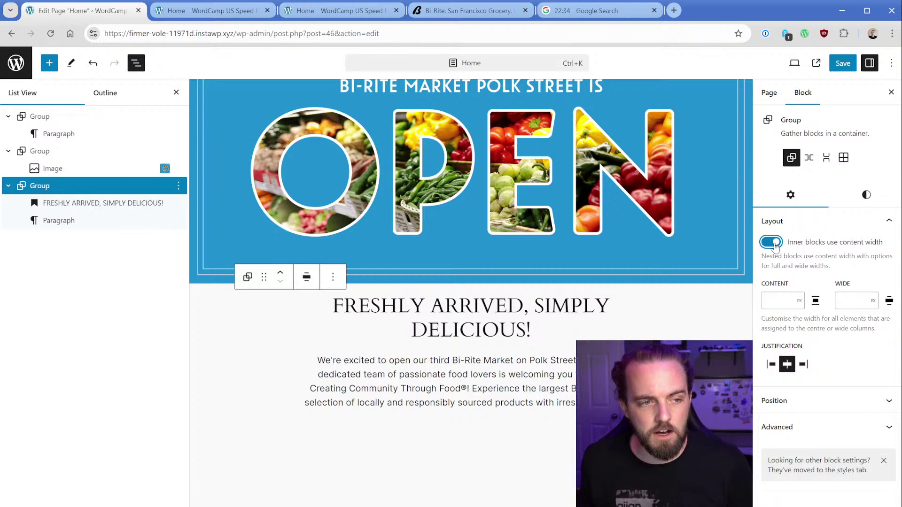
{"action": "left_click", "coordinate": [773, 243]}
{"action": "left_click", "coordinate": [773, 243]}
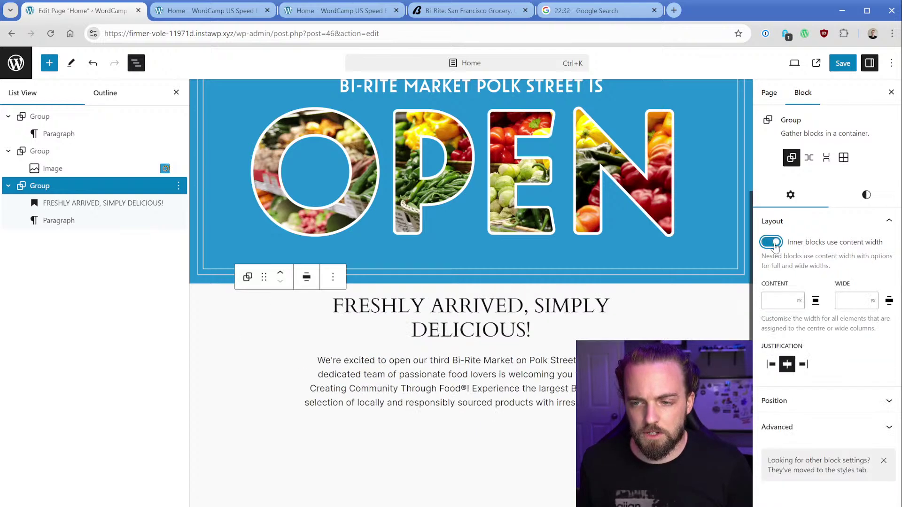
{"action": "left_click", "coordinate": [773, 242]}
{"action": "left_click", "coordinate": [772, 242]}
{"action": "left_click", "coordinate": [307, 278]}
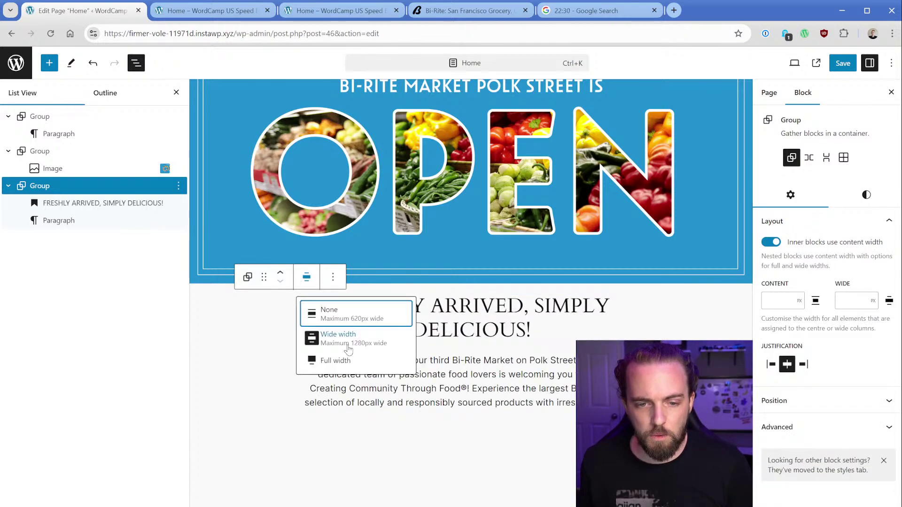
{"action": "left_click", "coordinate": [337, 361]}
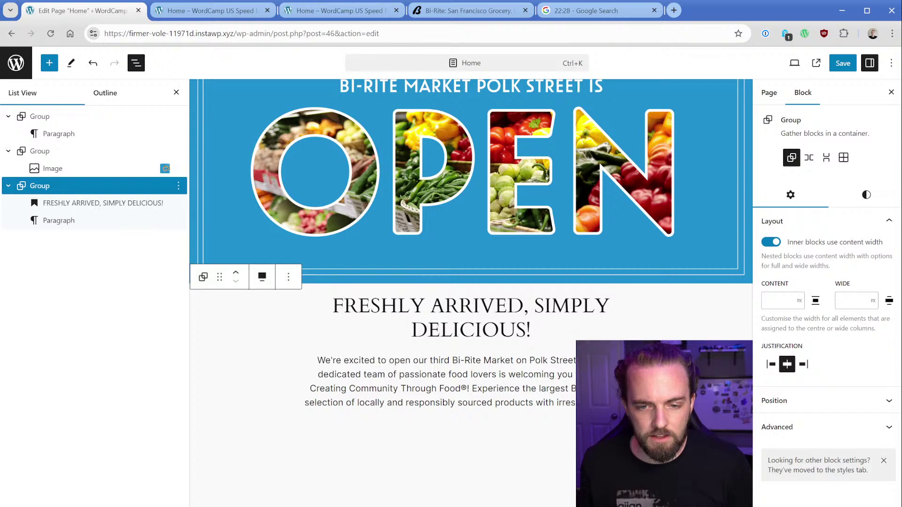
Turn off content width for the text group's inner blocks and set the group to wide width
{"action": "left_click", "coordinate": [772, 243]}
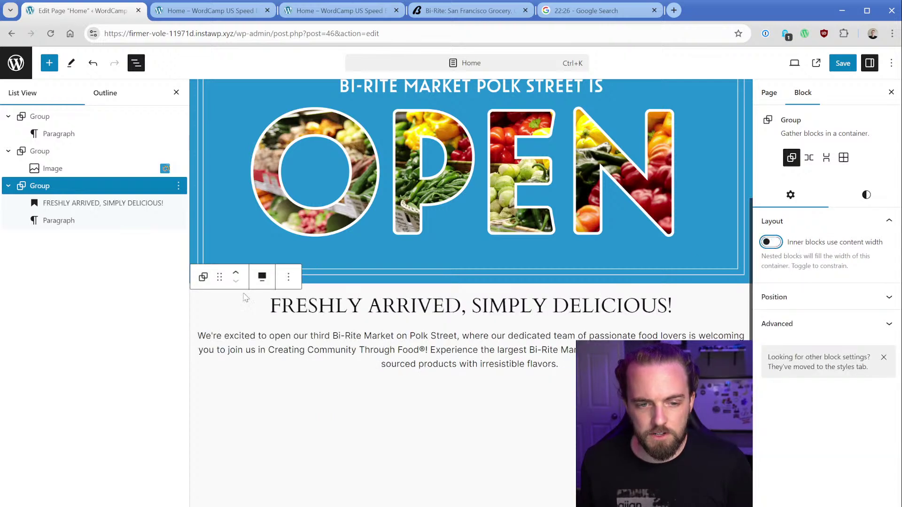
{"action": "left_click", "coordinate": [262, 277]}
{"action": "left_click", "coordinate": [286, 332]}
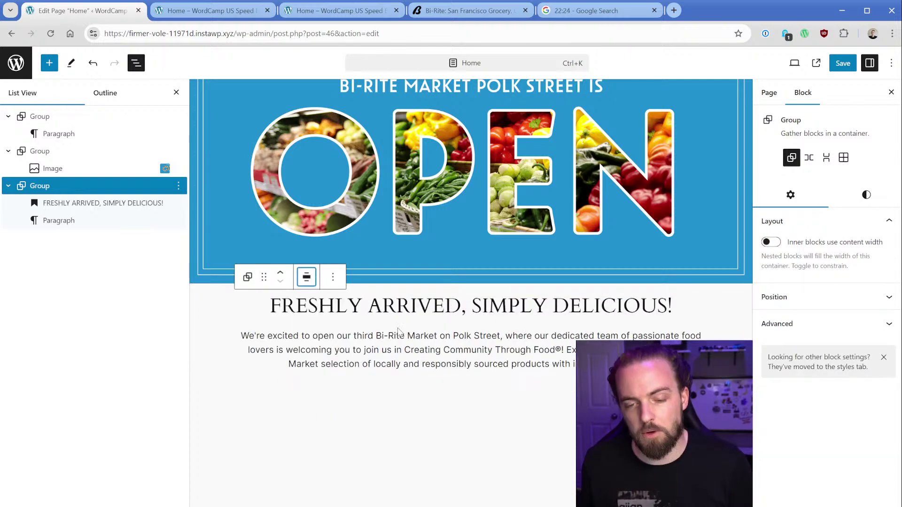
{"action": "left_click", "coordinate": [308, 280]}
{"action": "left_click", "coordinate": [306, 279]}
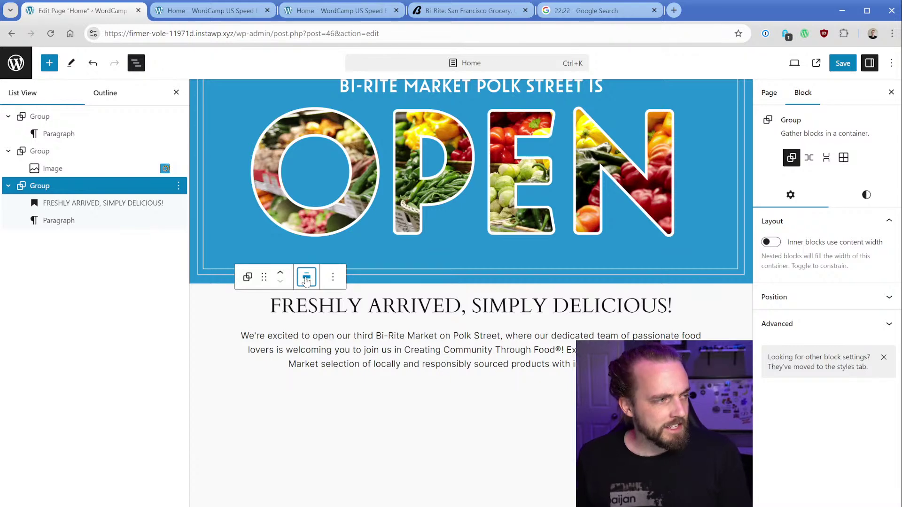
Save the page and check the new section on the reloaded live Home page
{"action": "left_click", "coordinate": [842, 63]}
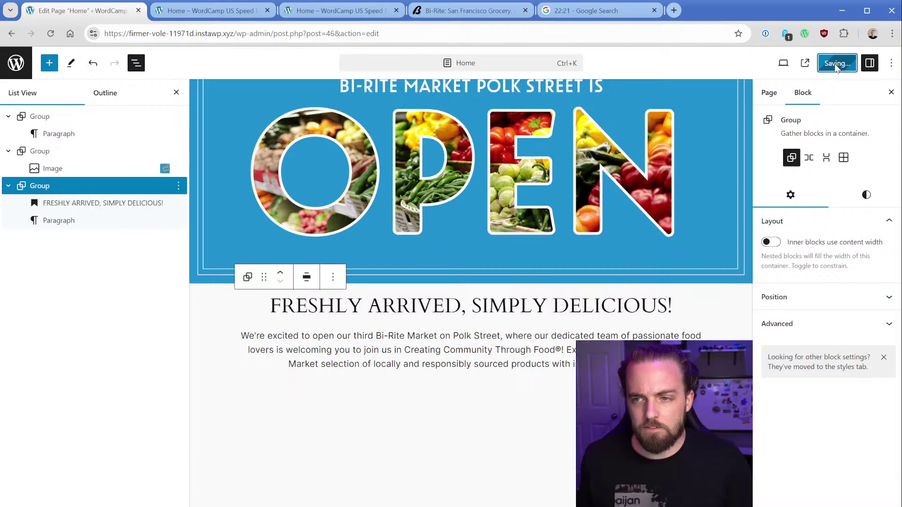
{"action": "left_click", "coordinate": [197, 11]}
{"action": "key", "text": "ctrl+r"}
{"action": "key", "text": "F12"}
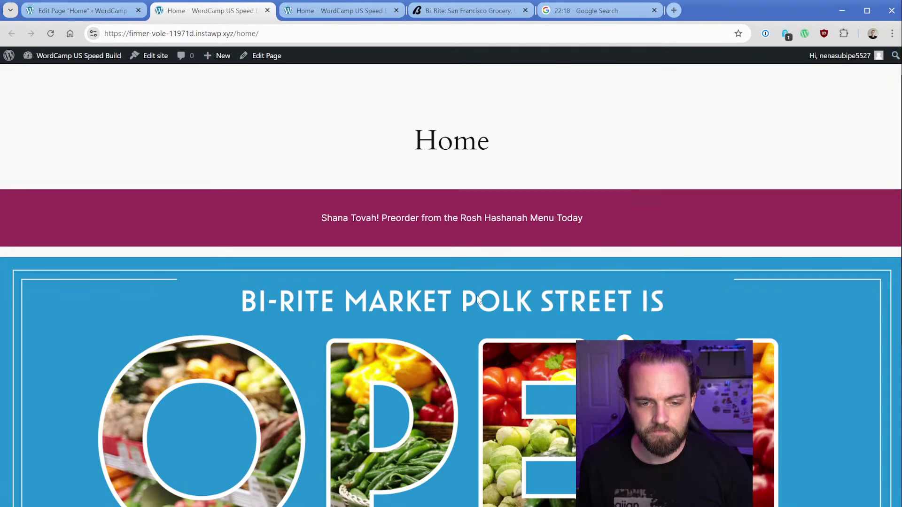
{"action": "scroll", "coordinate": [478, 300], "scroll_direction": "down", "scroll_amount": 10}
{"action": "key", "text": "ctrl+1"}
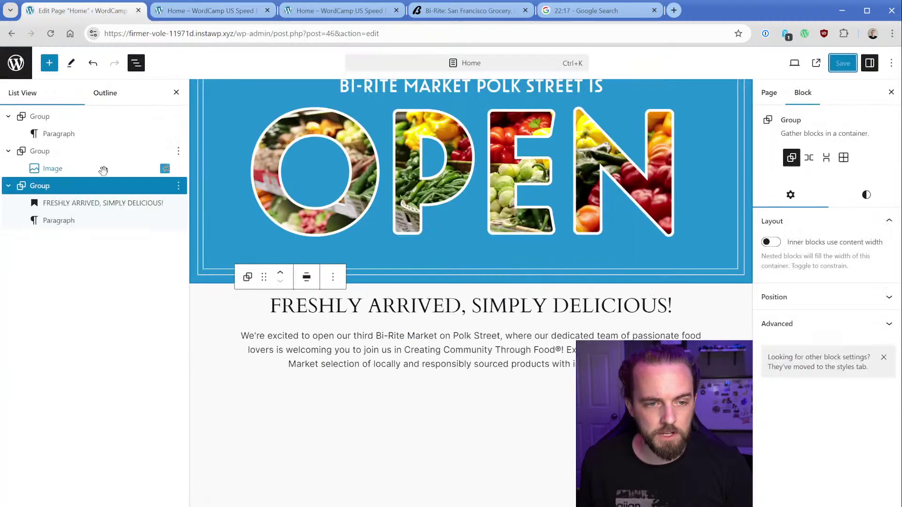
Set the text group's top and bottom padding to 1
{"action": "left_click", "coordinate": [866, 194]}
{"action": "scroll", "coordinate": [791, 342], "scroll_direction": "down", "scroll_amount": 4}
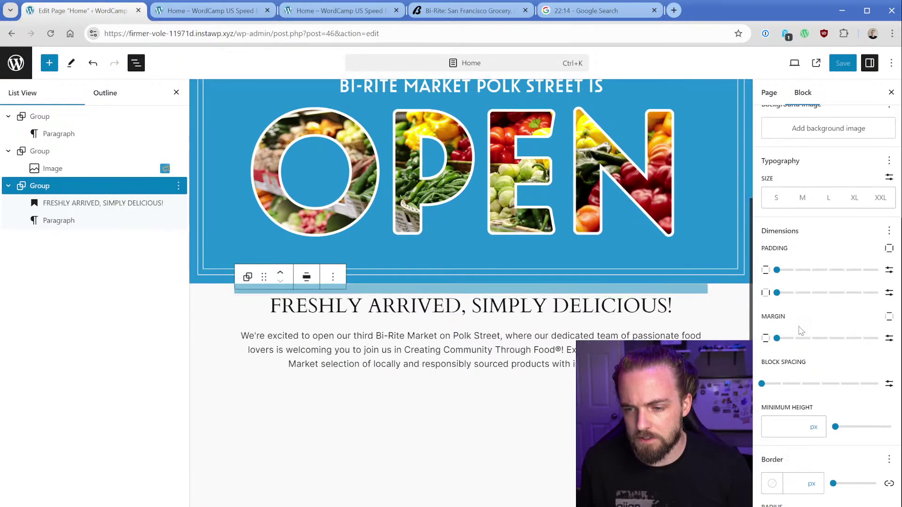
{"action": "mouse_move", "coordinate": [777, 270]}
{"action": "left_mouse_down"}
{"action": "mouse_move", "coordinate": [814, 275]}
{"action": "mouse_move", "coordinate": [793, 274]}
{"action": "left_mouse_up"}
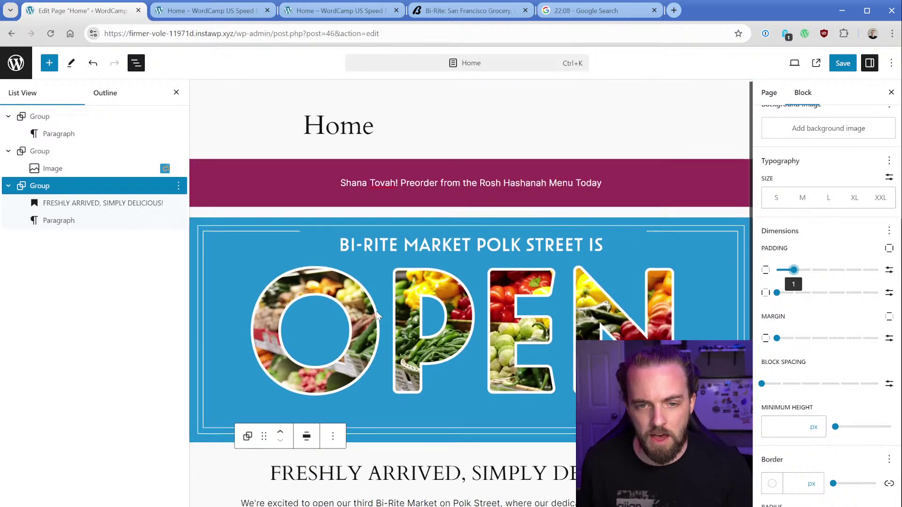
{"action": "scroll", "coordinate": [372, 286], "scroll_direction": "down", "scroll_amount": 4}
Add a new Group block after the text group and choose the Row layout for it
{"action": "left_click", "coordinate": [178, 186]}
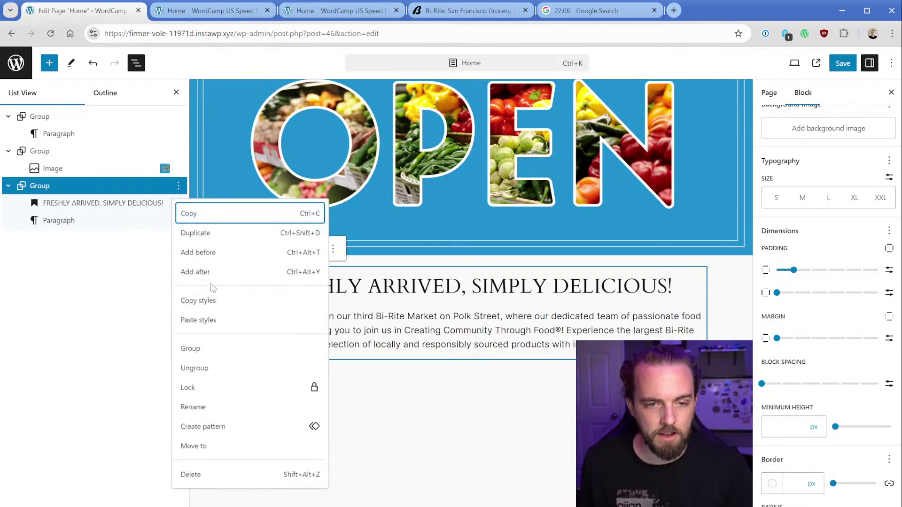
{"action": "left_click", "coordinate": [192, 267]}
{"action": "type", "text": "/group"}
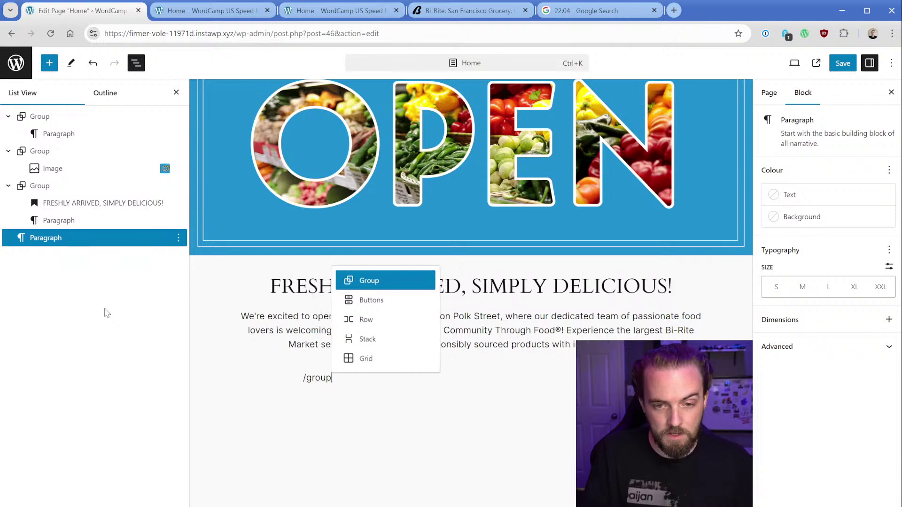
{"action": "key", "text": "Return"}
{"action": "left_click", "coordinate": [369, 416]}
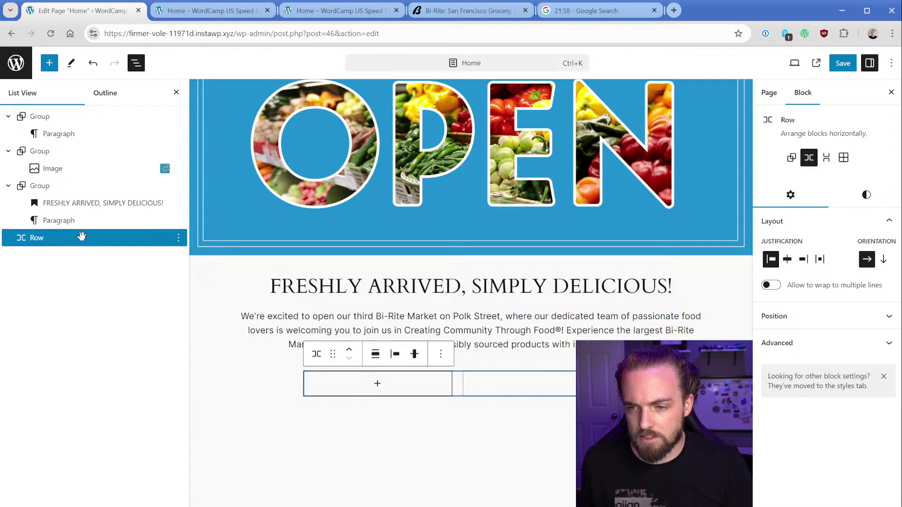
{"action": "left_click", "coordinate": [799, 317]}
{"action": "left_click", "coordinate": [794, 381]}
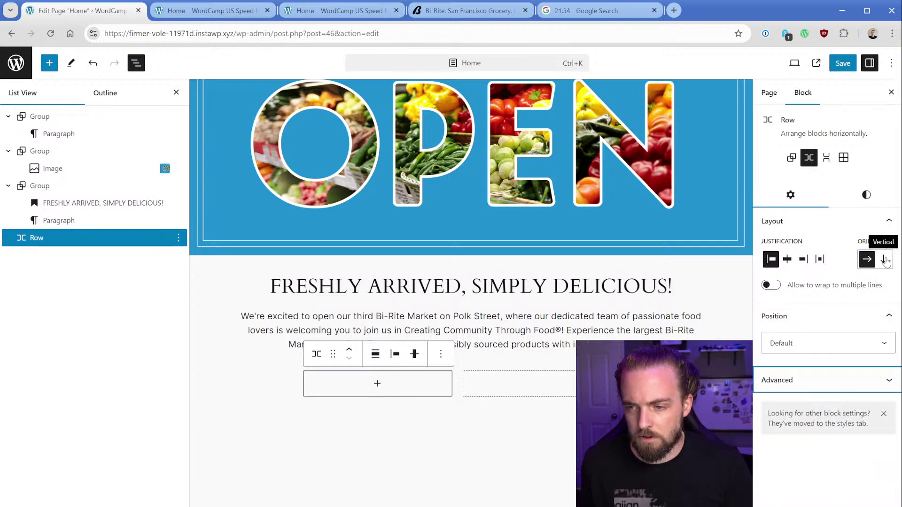
{"action": "left_click", "coordinate": [860, 203]}
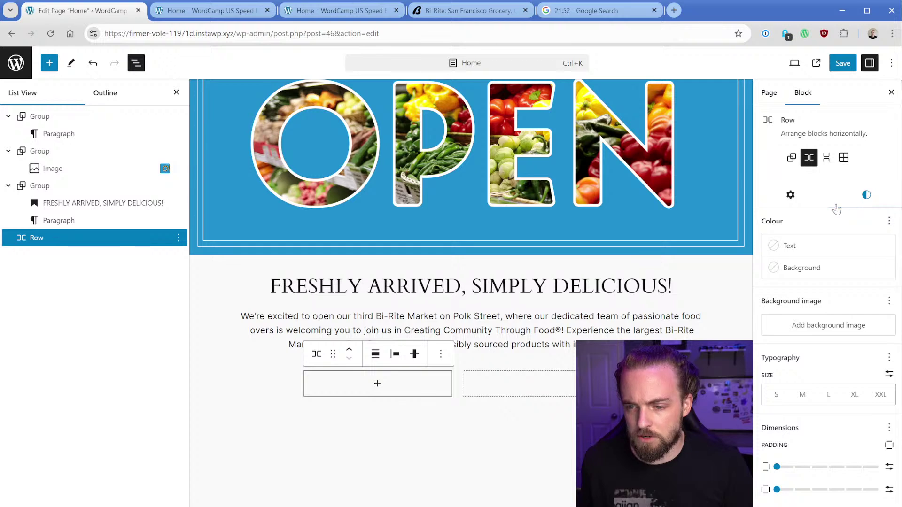
{"action": "left_click", "coordinate": [801, 196]}
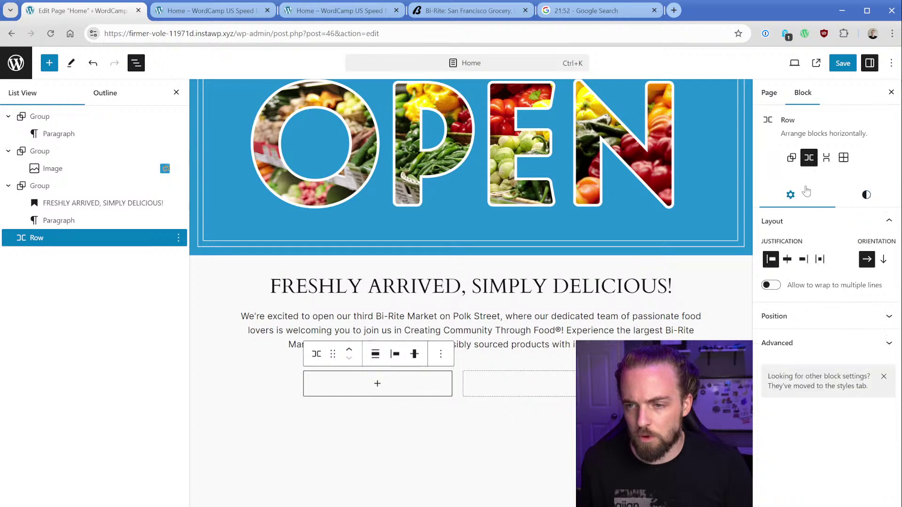
Try the Group and Stack layouts for the new block and return it to a Row at wide width
{"action": "left_click", "coordinate": [792, 159]}
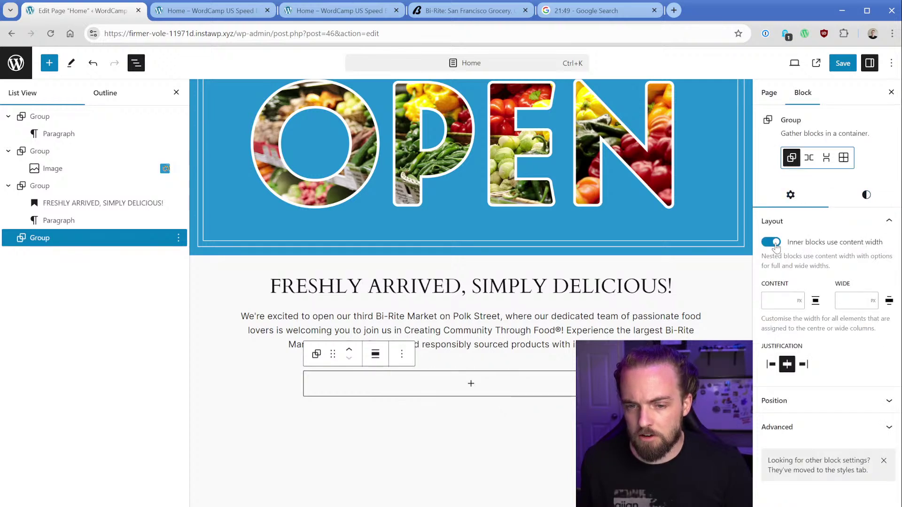
{"action": "left_click", "coordinate": [809, 158]}
{"action": "left_click", "coordinate": [827, 157]}
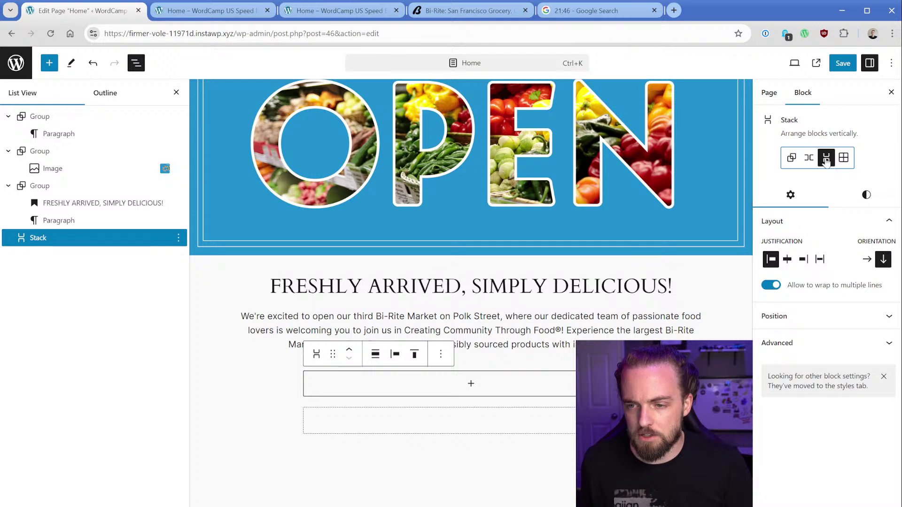
{"action": "left_click", "coordinate": [808, 158]}
{"action": "left_click", "coordinate": [791, 158]}
{"action": "left_click", "coordinate": [771, 242]}
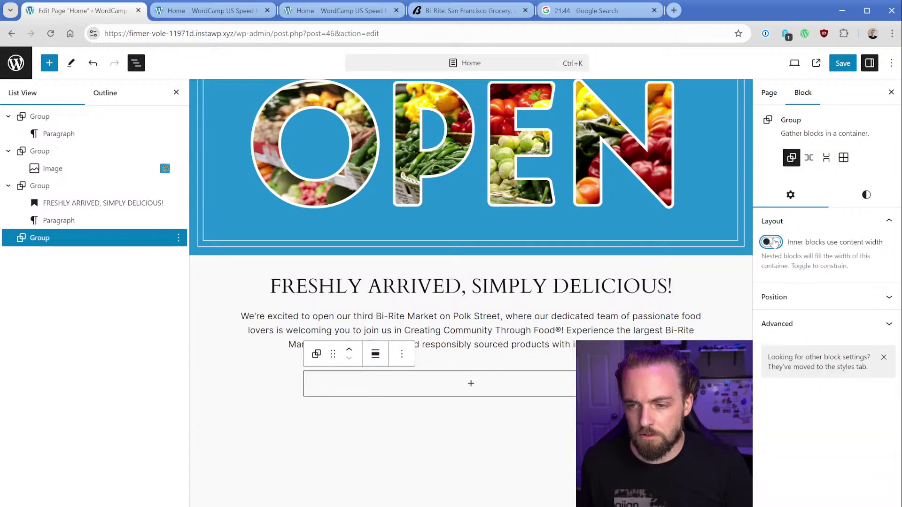
{"action": "left_click", "coordinate": [771, 242]}
{"action": "left_click", "coordinate": [808, 158]}
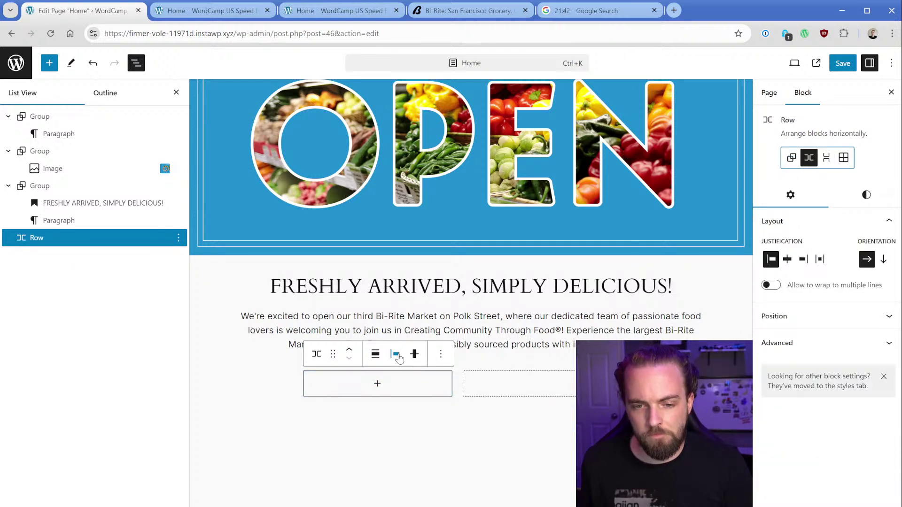
{"action": "left_click", "coordinate": [374, 358]}
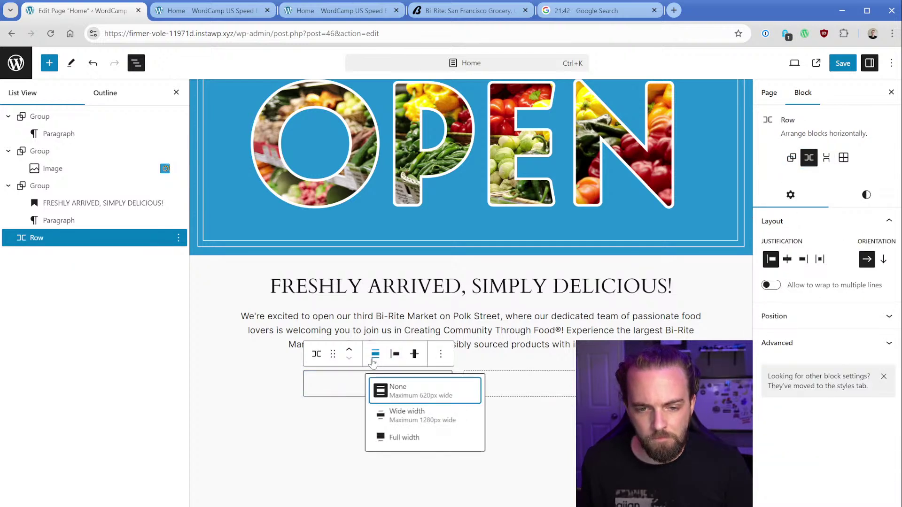
{"action": "left_click", "coordinate": [405, 416]}
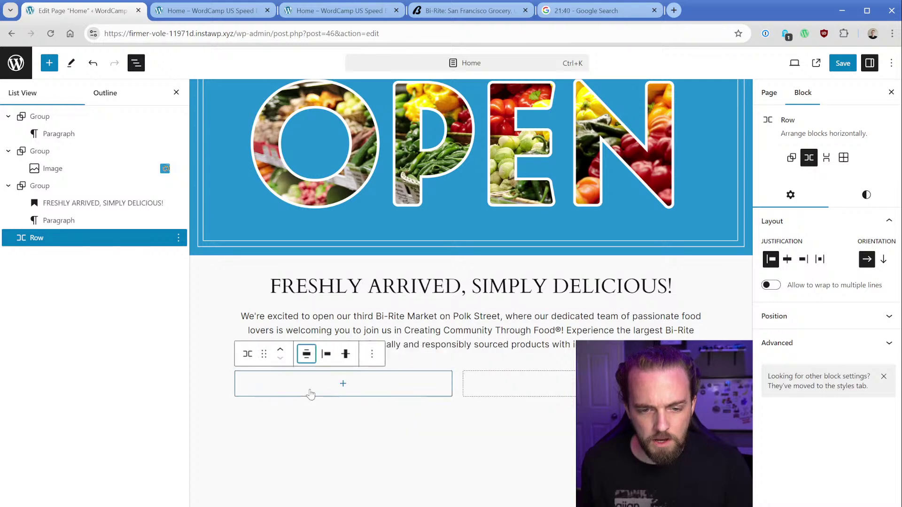
Check the "Groceries Delivered" section on the Bi-Rite reference site and set the new Row to full width
{"action": "left_click", "coordinate": [448, 10]}
{"action": "left_click", "coordinate": [894, 54]}
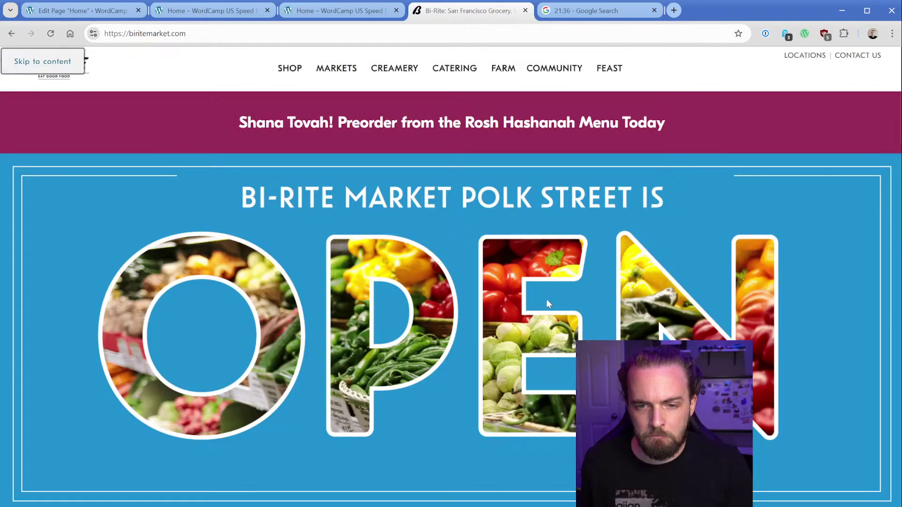
{"action": "scroll", "coordinate": [451, 254], "scroll_direction": "down", "scroll_amount": 15}
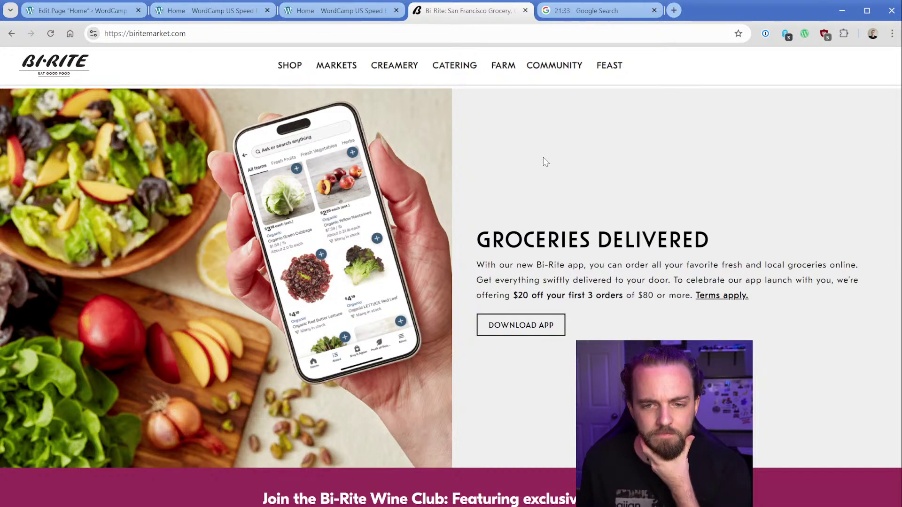
{"action": "scroll", "coordinate": [544, 174], "scroll_direction": "up", "scroll_amount": 1}
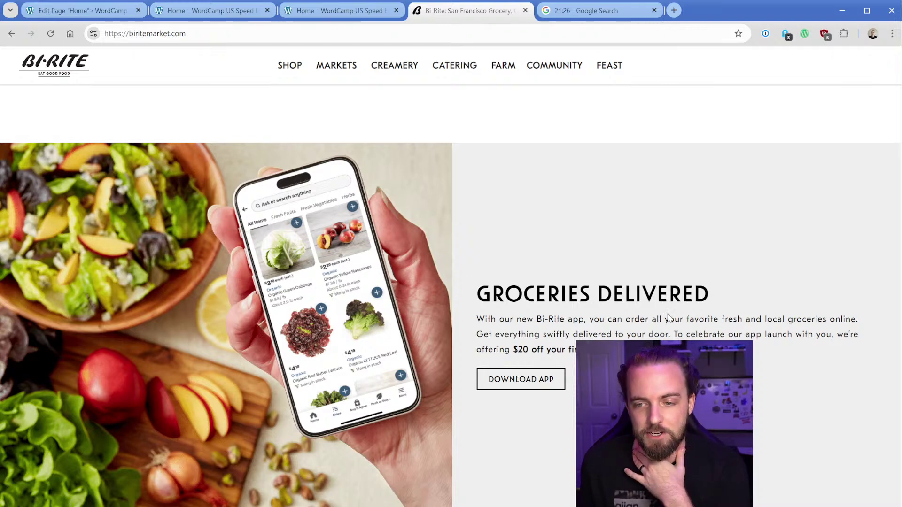
{"action": "left_click", "coordinate": [80, 10]}
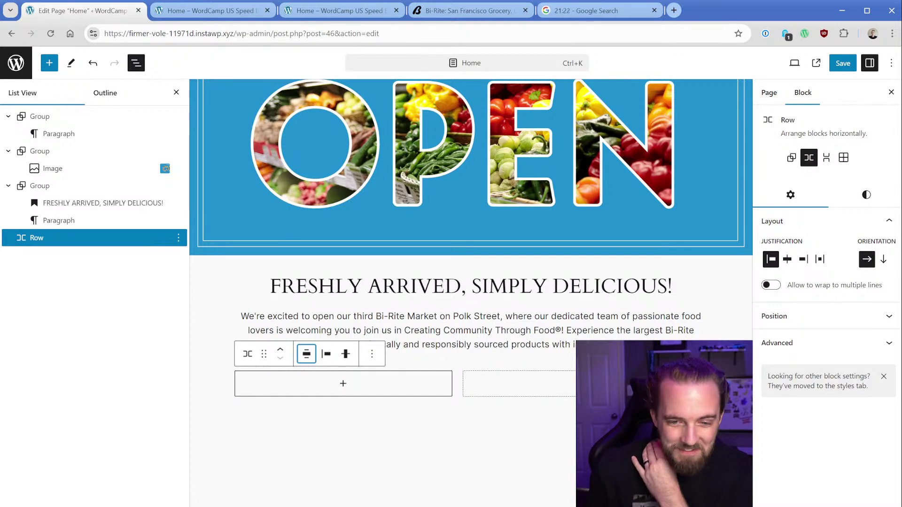
{"action": "left_click", "coordinate": [307, 357]}
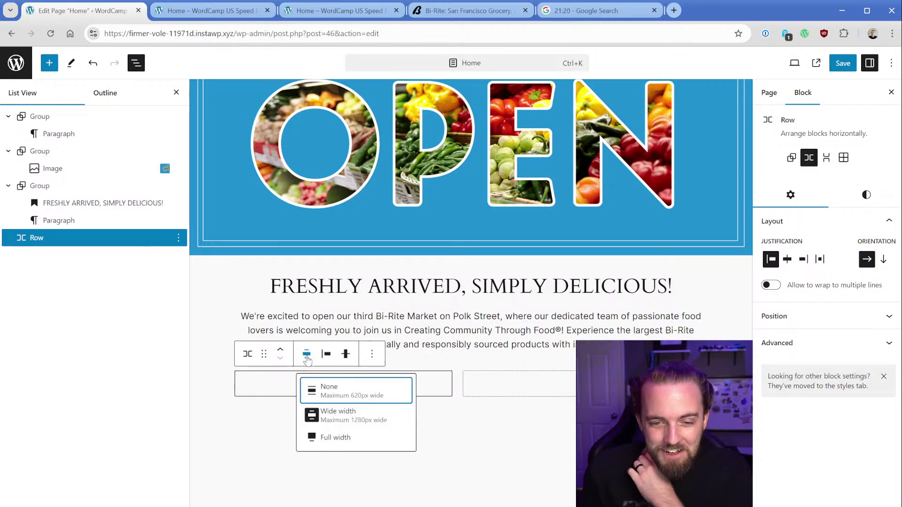
{"action": "left_click", "coordinate": [341, 436]}
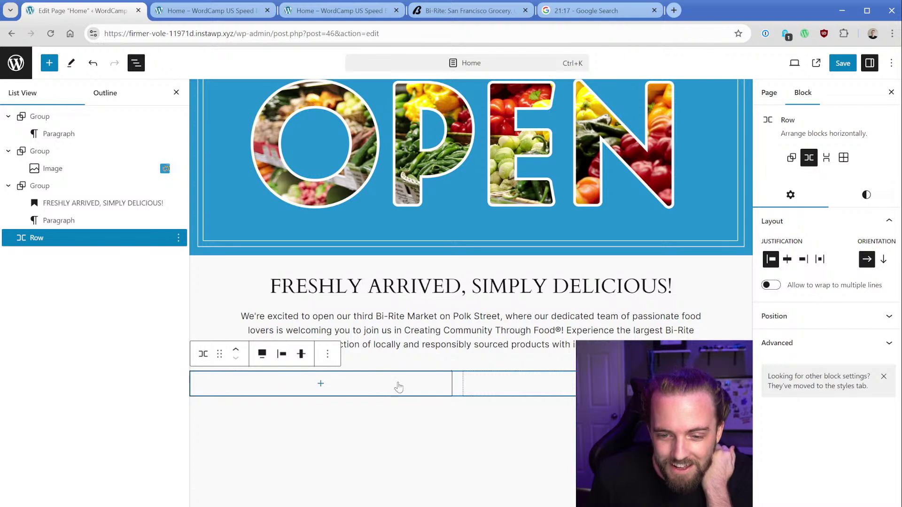
Try the Row with its width alignment set to None and restore full width
{"action": "left_click", "coordinate": [426, 388]}
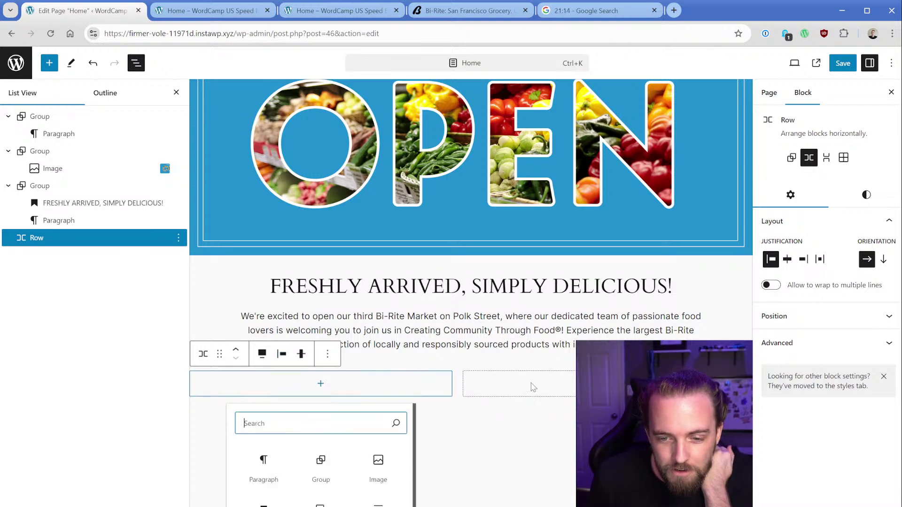
{"action": "left_click", "coordinate": [534, 388]}
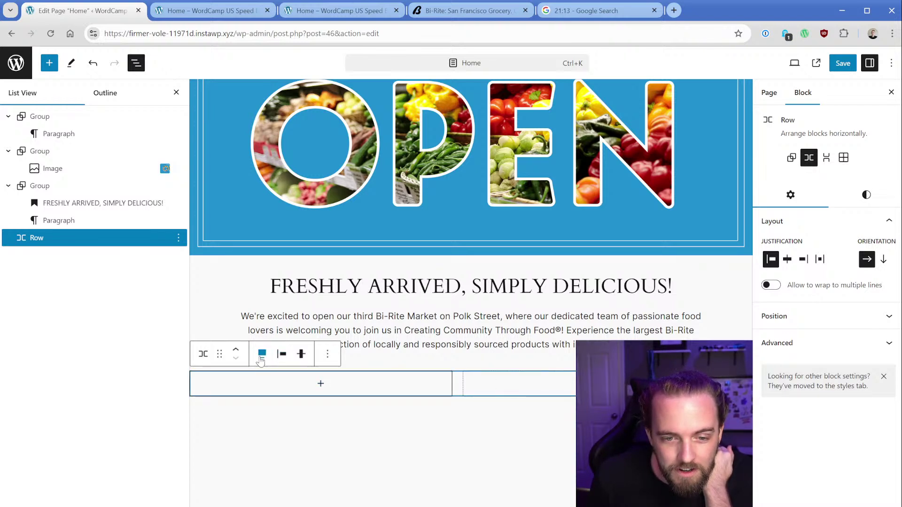
{"action": "left_click", "coordinate": [261, 361]}
{"action": "left_click", "coordinate": [282, 393]}
{"action": "left_click", "coordinate": [381, 362]}
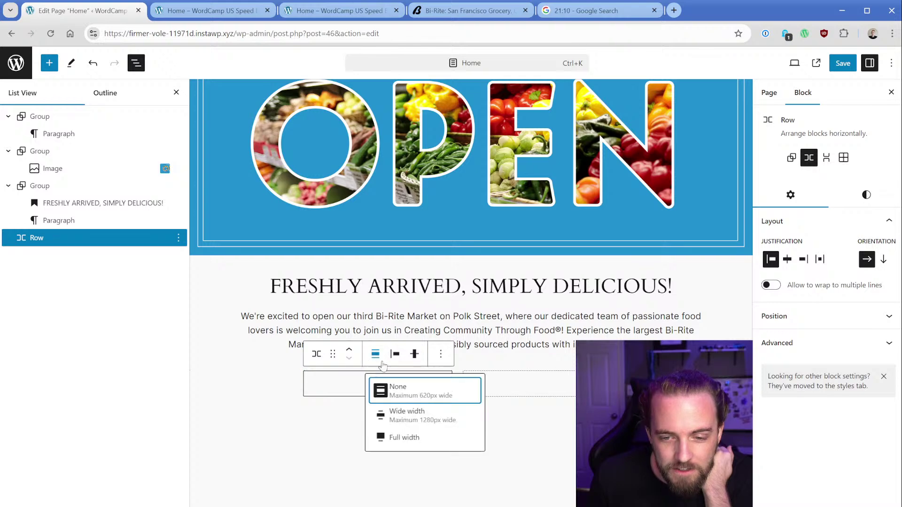
{"action": "left_click", "coordinate": [404, 437]}
Insert an Image block in the Row using the media library picture of the salad and hand-held phone
{"action": "left_click", "coordinate": [350, 389]}
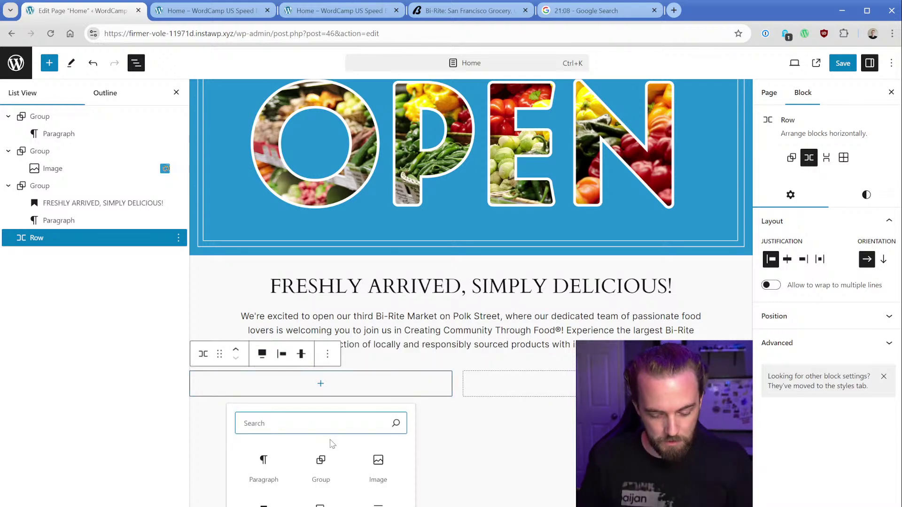
{"action": "type", "text": "im"}
{"action": "left_click", "coordinate": [263, 453]}
{"action": "left_click", "coordinate": [278, 489]}
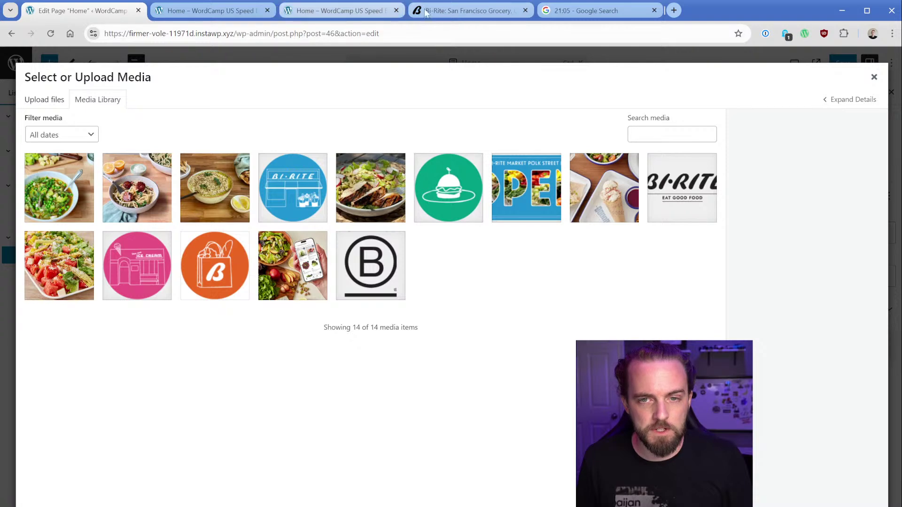
{"action": "left_click", "coordinate": [446, 12]}
{"action": "left_click", "coordinate": [120, 18]}
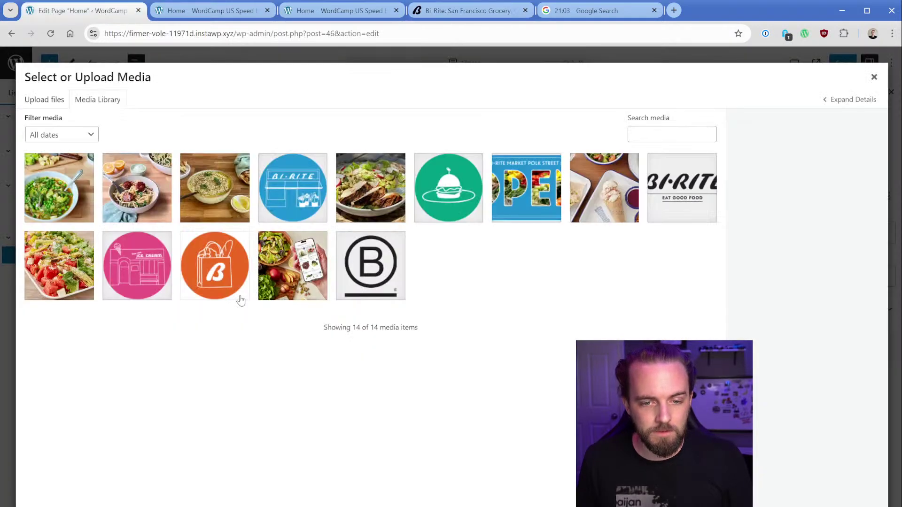
{"action": "left_click", "coordinate": [278, 291]}
{"action": "key", "text": "Return"}
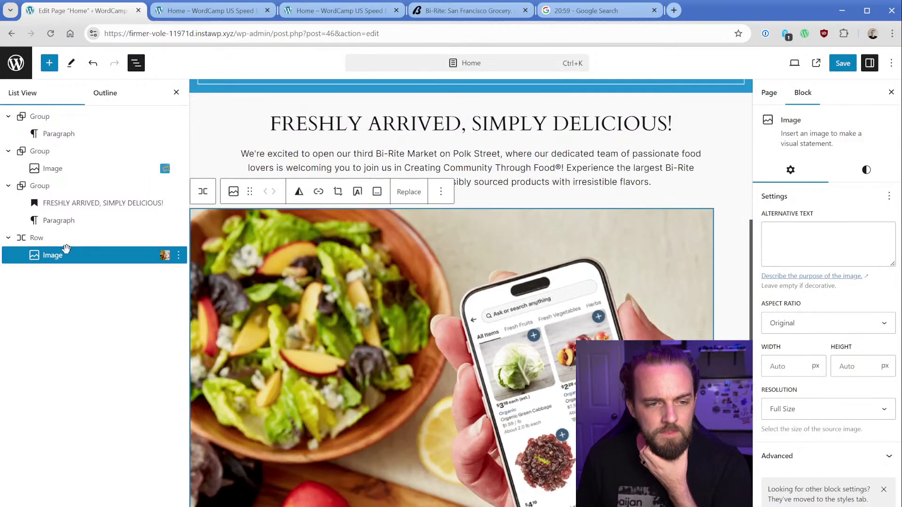
Add a Group block after the phone image inside the Row
{"action": "left_click", "coordinate": [61, 238]}
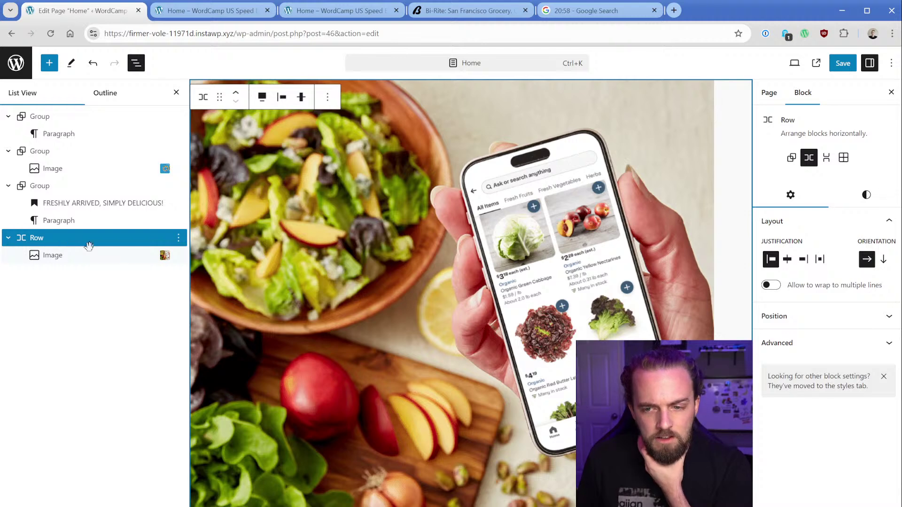
{"action": "scroll", "coordinate": [469, 291], "scroll_direction": "down", "scroll_amount": 5}
{"action": "key", "text": "Escape"}
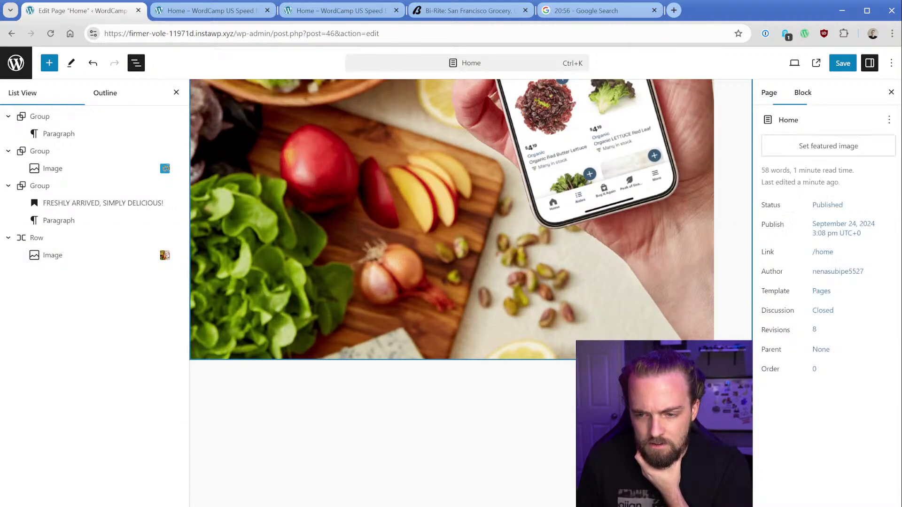
{"action": "left_click", "coordinate": [47, 239]}
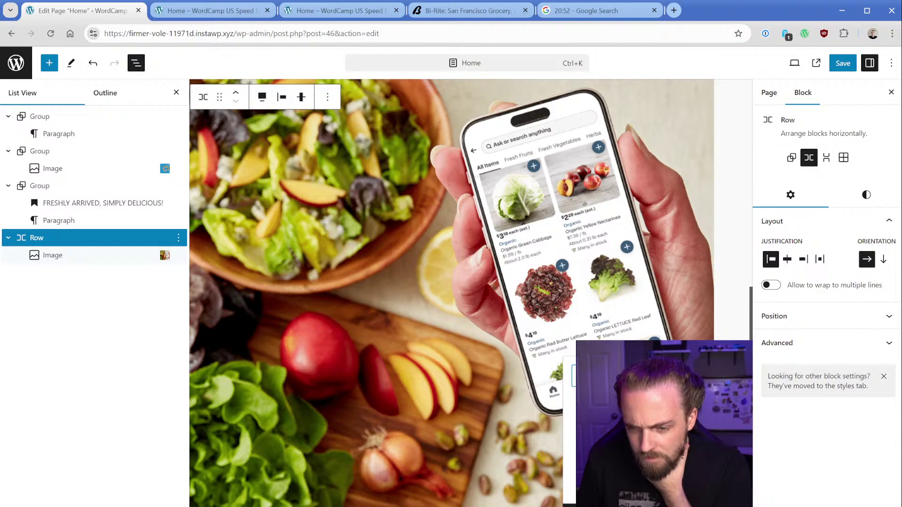
{"action": "left_click", "coordinate": [610, 414]}
{"action": "left_click", "coordinate": [653, 232]}
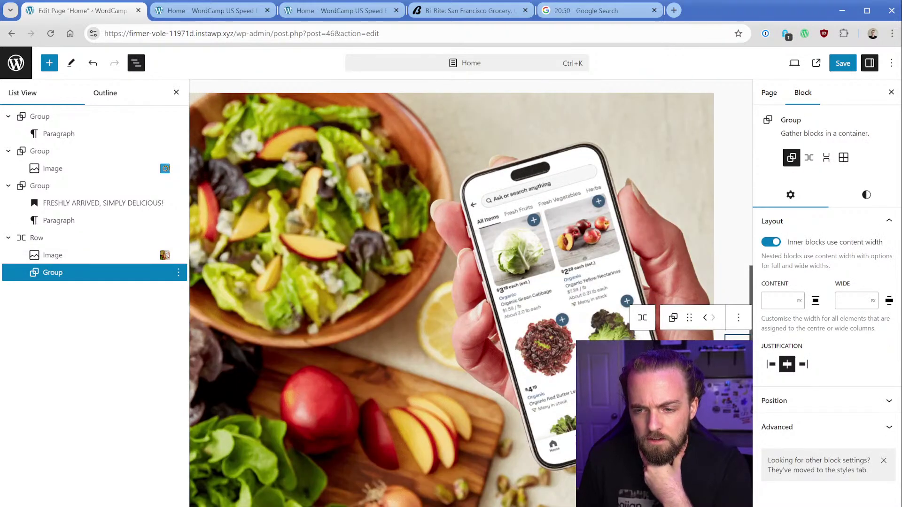
{"action": "left_click", "coordinate": [70, 258]}
{"action": "left_click", "coordinate": [787, 366]}
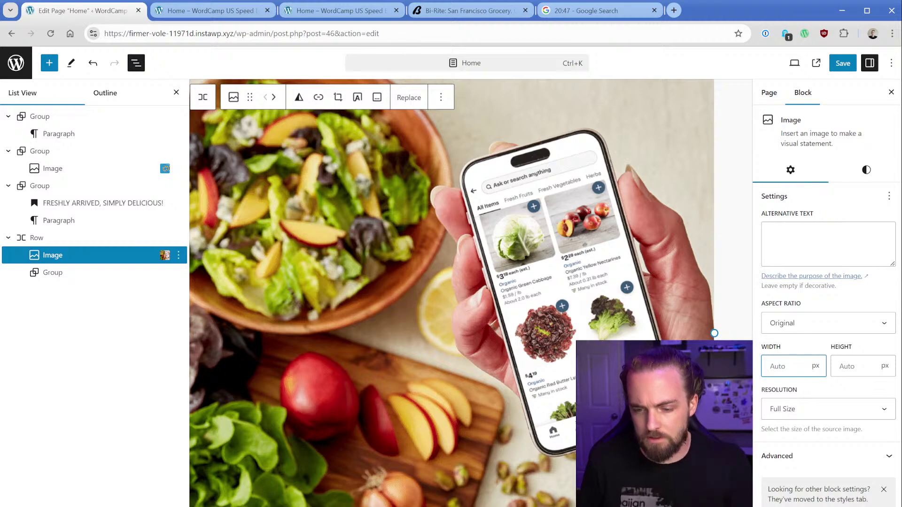
{"action": "type", "text": "50"}
{"action": "key", "text": "BackSpace"}
{"action": "key", "text": "BackSpace"}
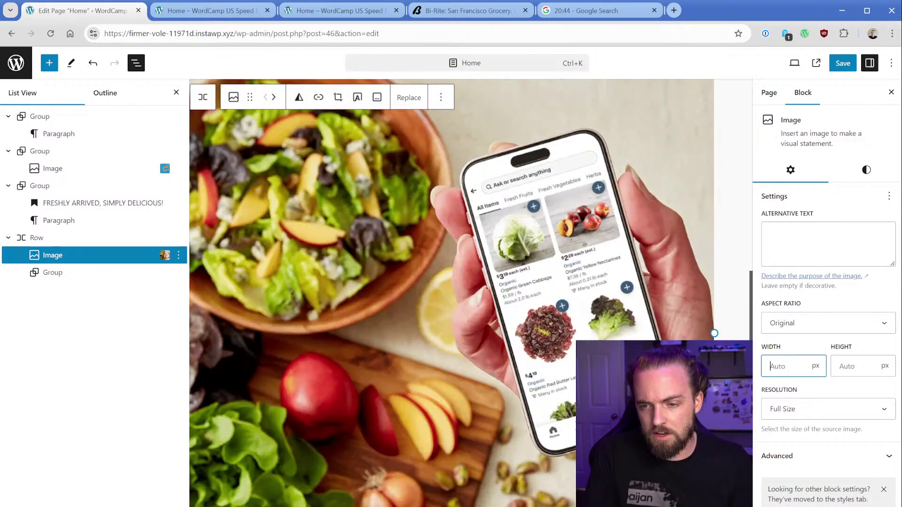
Examine the Row's position, advanced and style settings for a way to split its two halves
{"action": "left_click", "coordinate": [80, 239]}
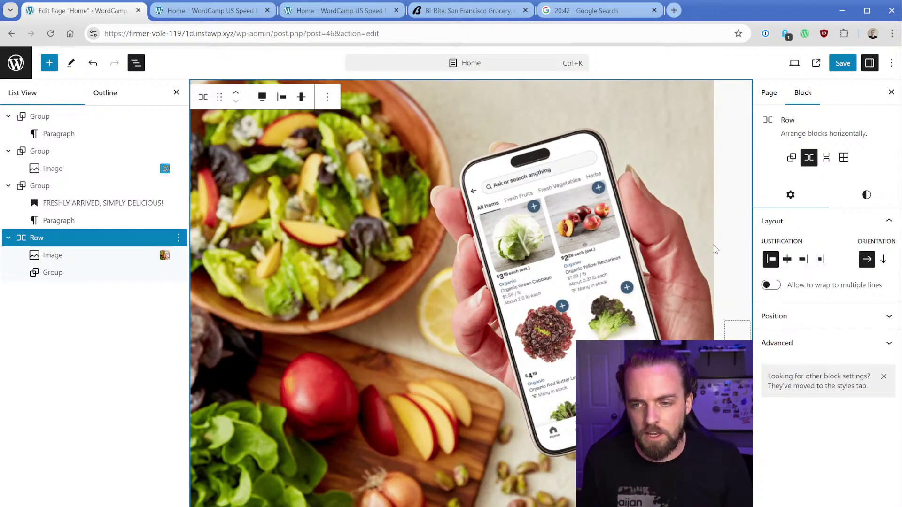
{"action": "left_click", "coordinate": [813, 316]}
{"action": "left_click", "coordinate": [808, 379]}
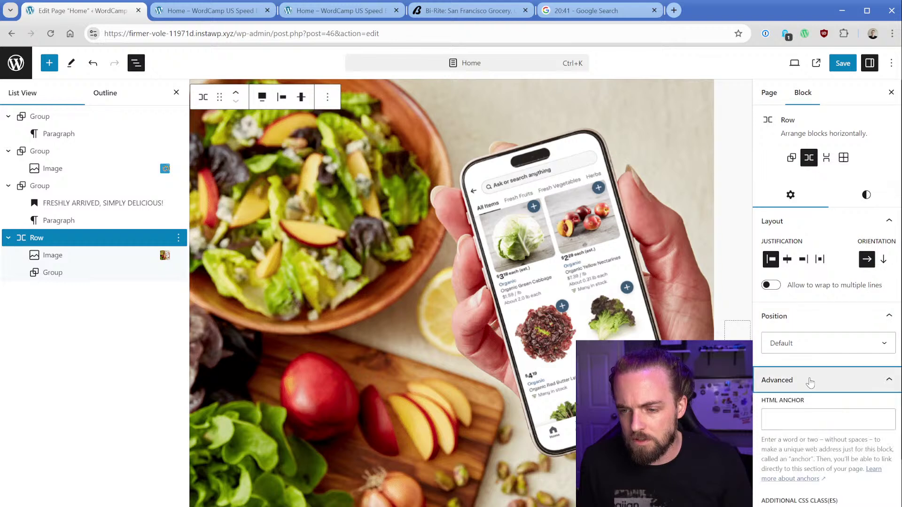
{"action": "scroll", "coordinate": [817, 388], "scroll_direction": "up", "scroll_amount": 4}
{"action": "left_click", "coordinate": [865, 195]}
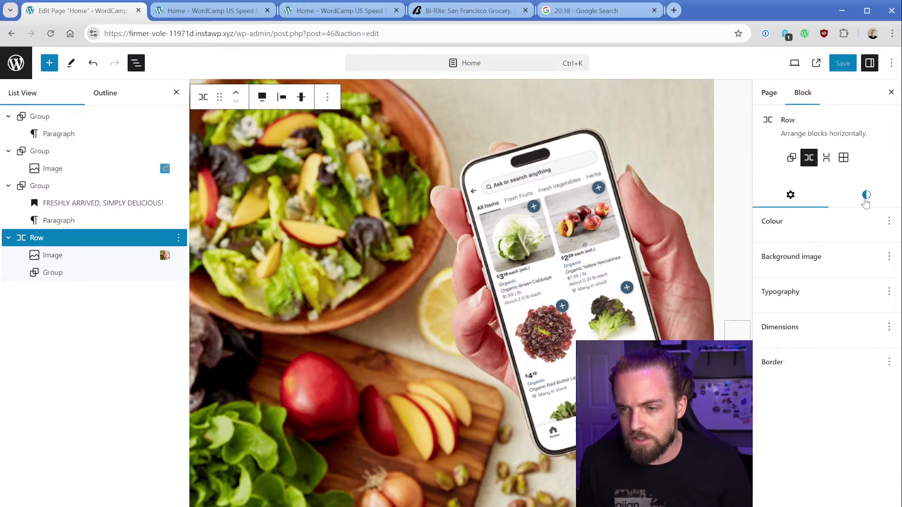
{"action": "scroll", "coordinate": [827, 304], "scroll_direction": "down", "scroll_amount": 4}
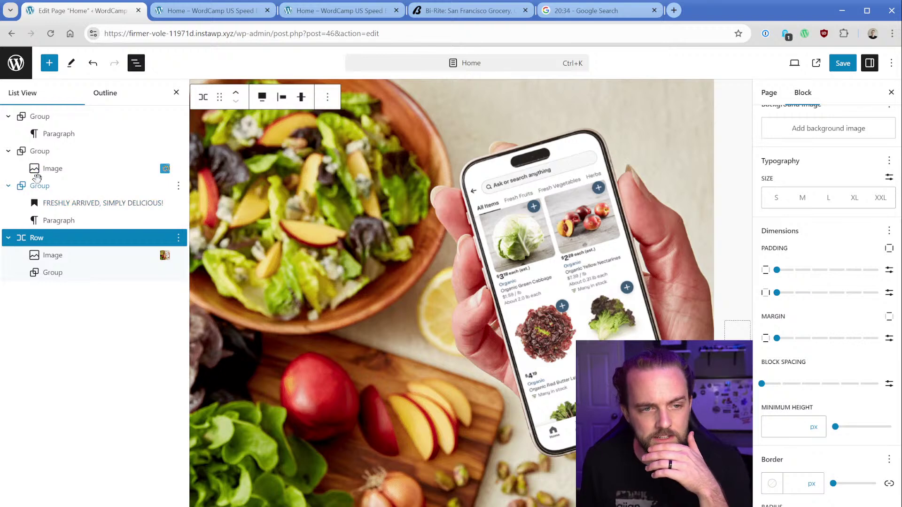
Set the block spacing of the group holding the OPEN banner image to None
{"action": "left_click", "coordinate": [38, 151]}
{"action": "left_click", "coordinate": [866, 195]}
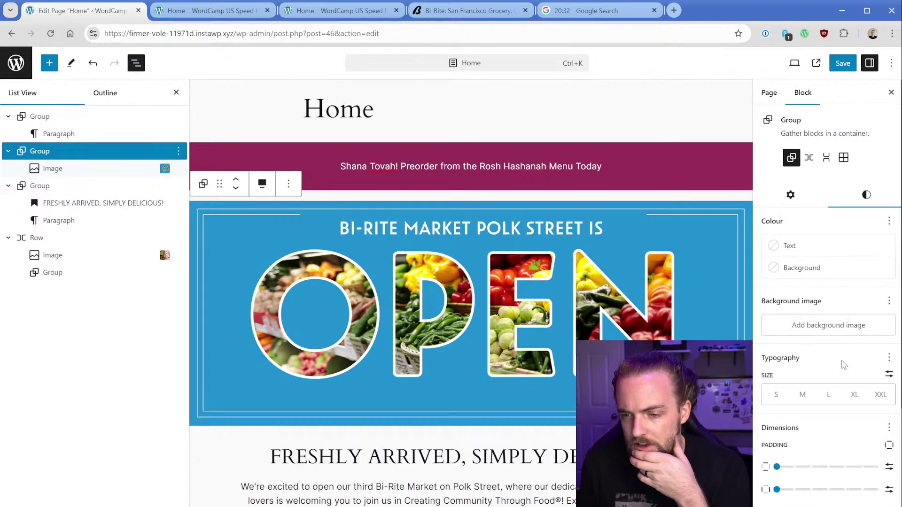
{"action": "scroll", "coordinate": [843, 329], "scroll_direction": "down", "scroll_amount": 4}
{"action": "left_click_drag", "start_coordinate": [781, 385], "coordinate": [820, 384]}
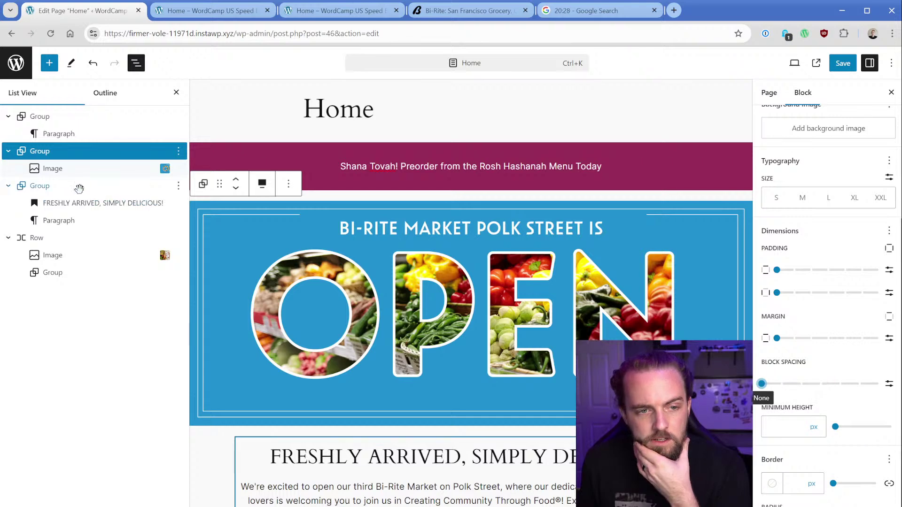
Set the block spacing of the "Freshly Arrived, Simply Delicious!" group to None and select the Row below it
{"action": "left_click", "coordinate": [78, 186]}
{"action": "left_click", "coordinate": [854, 202]}
{"action": "scroll", "coordinate": [826, 306], "scroll_direction": "down", "scroll_amount": 4}
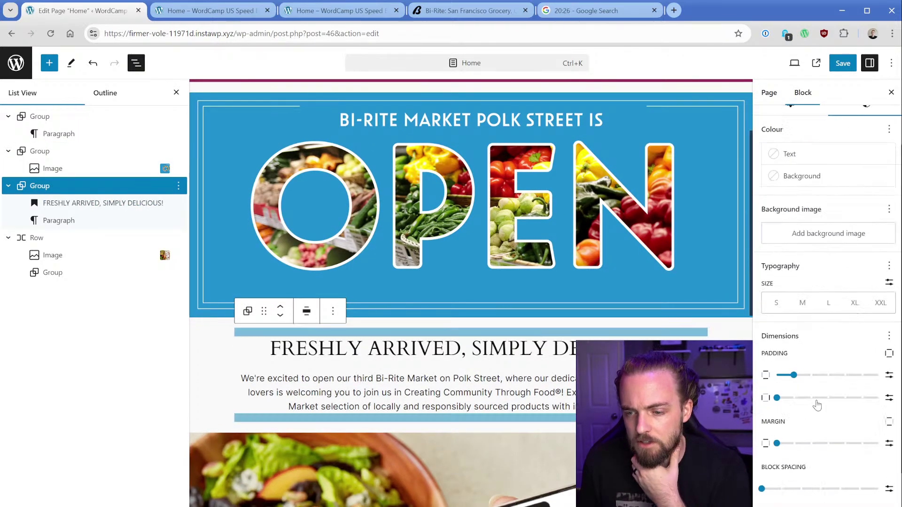
{"action": "mouse_move", "coordinate": [777, 383]}
{"action": "left_mouse_down"}
{"action": "mouse_move", "coordinate": [796, 386]}
{"action": "mouse_move", "coordinate": [764, 383]}
{"action": "mouse_move", "coordinate": [819, 384]}
{"action": "mouse_move", "coordinate": [762, 384]}
{"action": "left_mouse_up"}
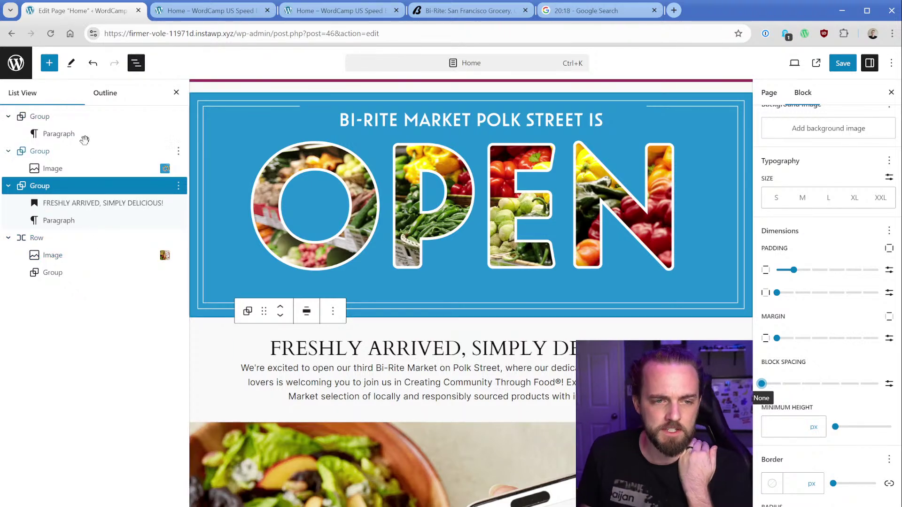
{"action": "left_click_drag", "start_coordinate": [762, 384], "coordinate": [780, 384]}
{"action": "key", "text": "Left"}
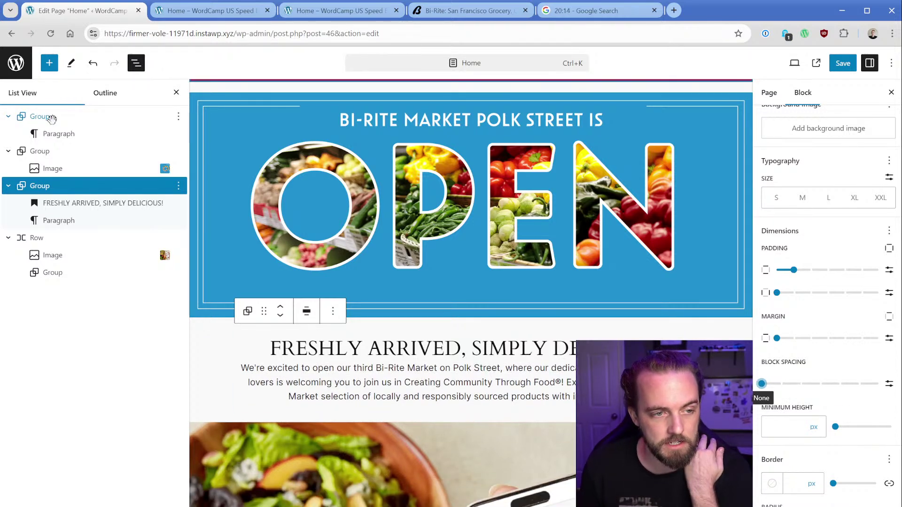
{"action": "left_click", "coordinate": [36, 238]}
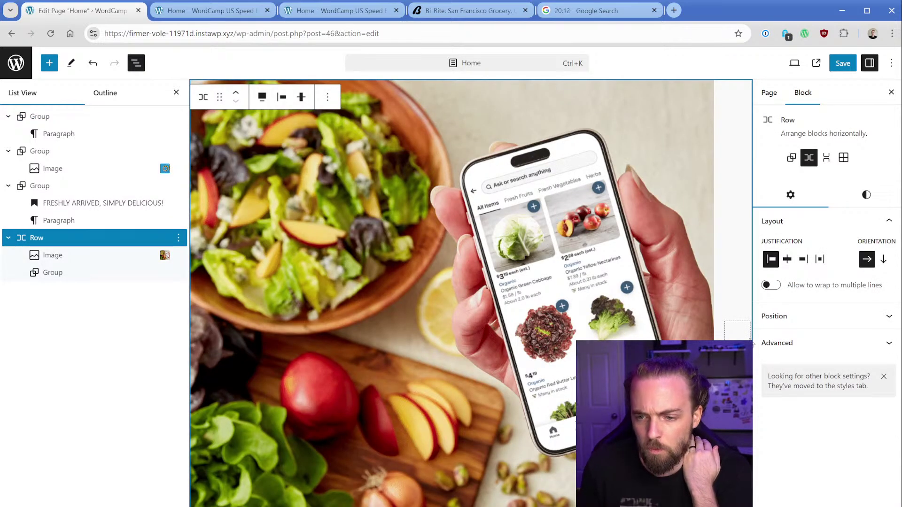
Add the H2 heading "GROCERIES DELIVERED" from the Bi-Rite page to the empty group beside the phone image
{"action": "left_click", "coordinate": [737, 331]}
{"action": "left_click", "coordinate": [737, 334]}
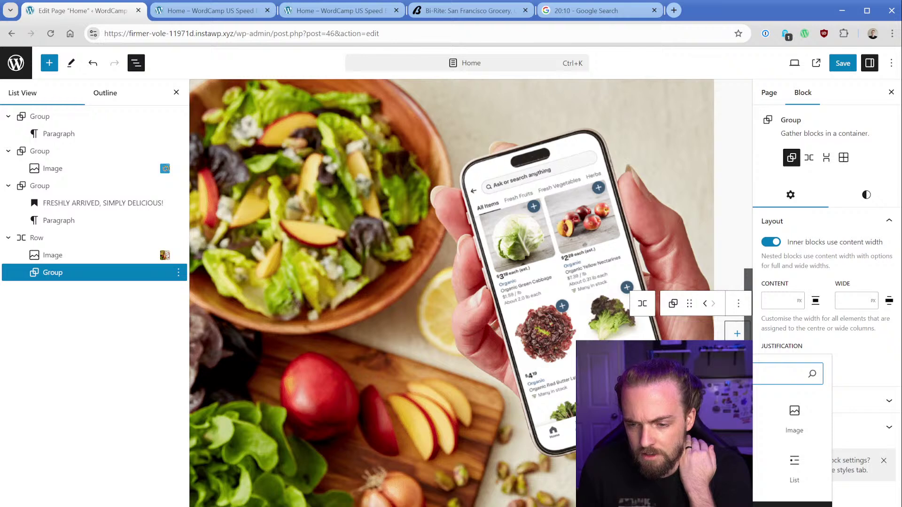
{"action": "left_click", "coordinate": [744, 418]}
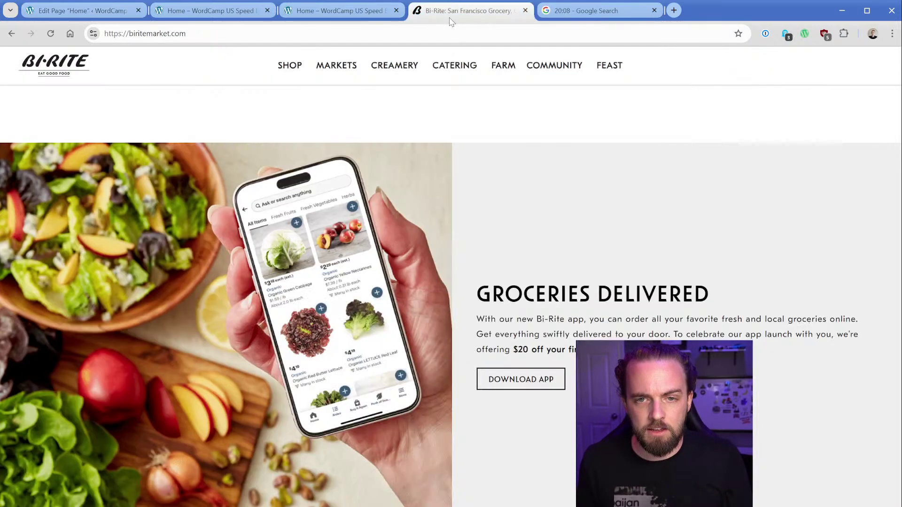
{"action": "left_click_drag", "start_coordinate": [477, 293], "coordinate": [709, 293]}
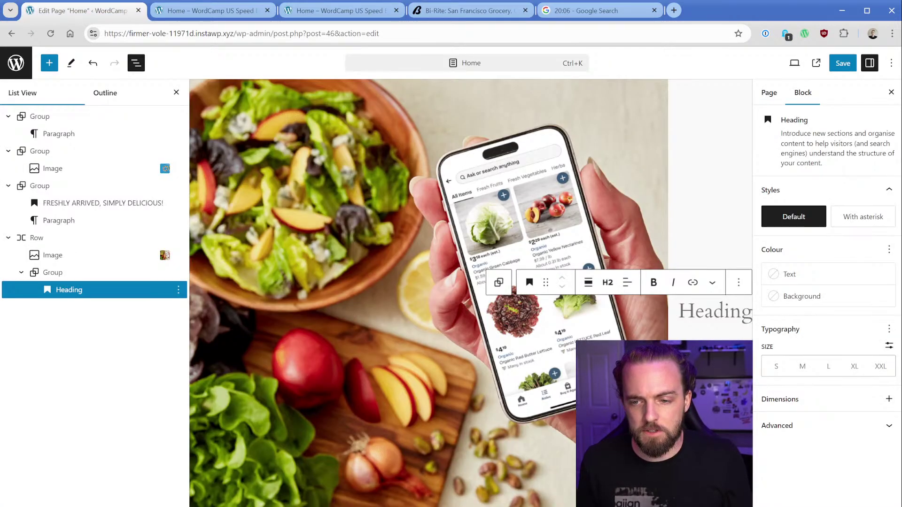
{"action": "type", "text": "GROCERIES DELIVERED"}
{"action": "left_click", "coordinate": [607, 257]}
{"action": "key", "text": "Escape"}
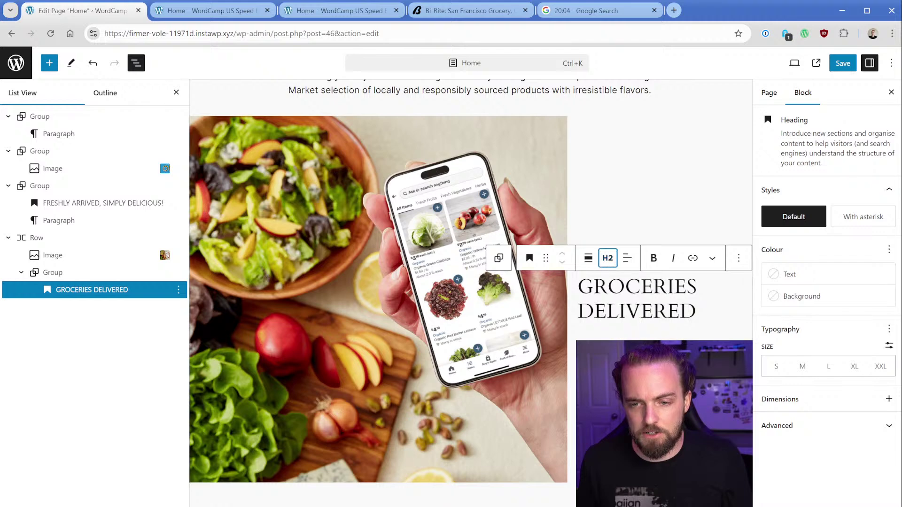
Copy the Groceries Delivered description from the Bi-Rite page into a new paragraph below the heading, closing the old Home preview
{"action": "key", "text": "Return"}
{"action": "left_click", "coordinate": [339, 10]}
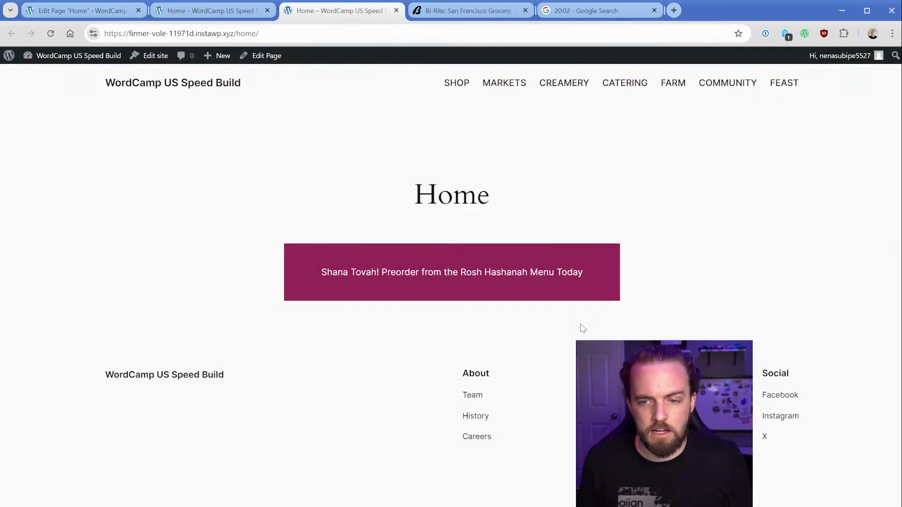
{"action": "left_click", "coordinate": [396, 11]}
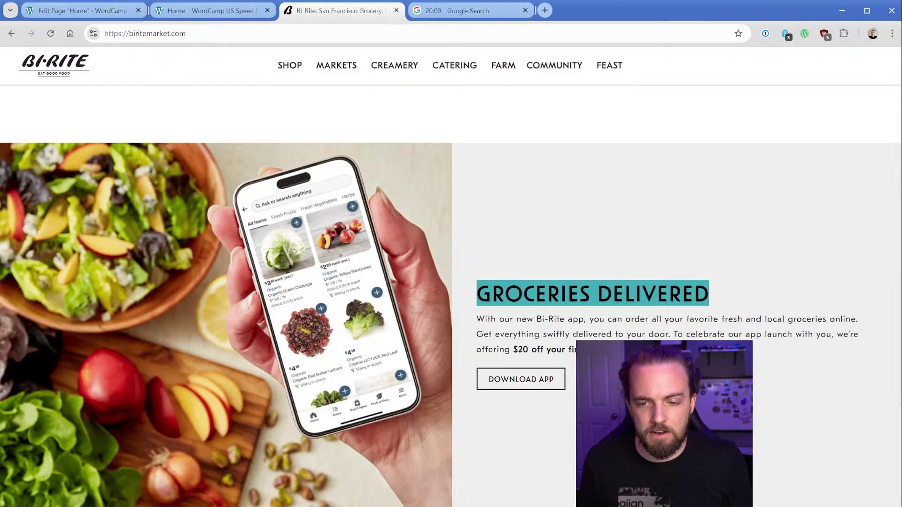
{"action": "triple_click", "coordinate": [667, 334]}
{"action": "key", "text": "ctrl+c"}
{"action": "left_click", "coordinate": [69, 6]}
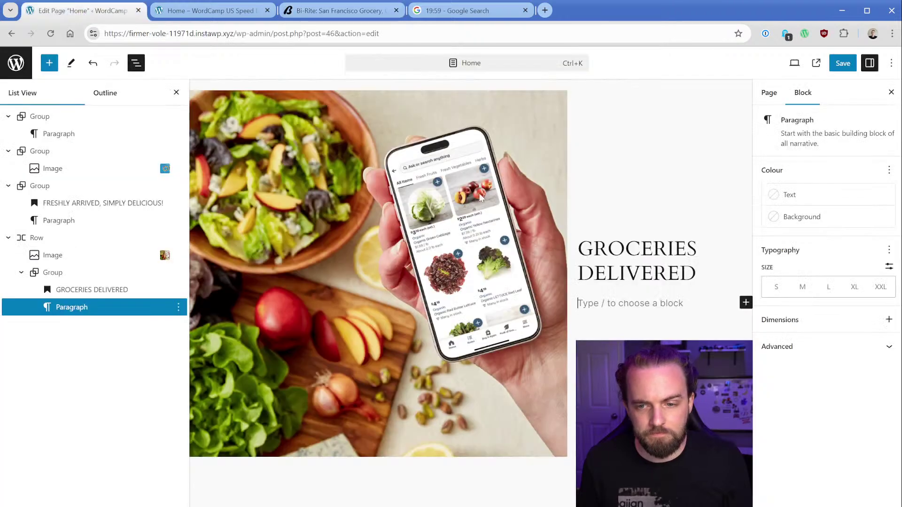
{"action": "key", "text": "ctrl+v"}
Add a Buttons block below the description with one button labelled "Download App"
{"action": "key", "text": "Return"}
{"action": "type", "text": "/button"}
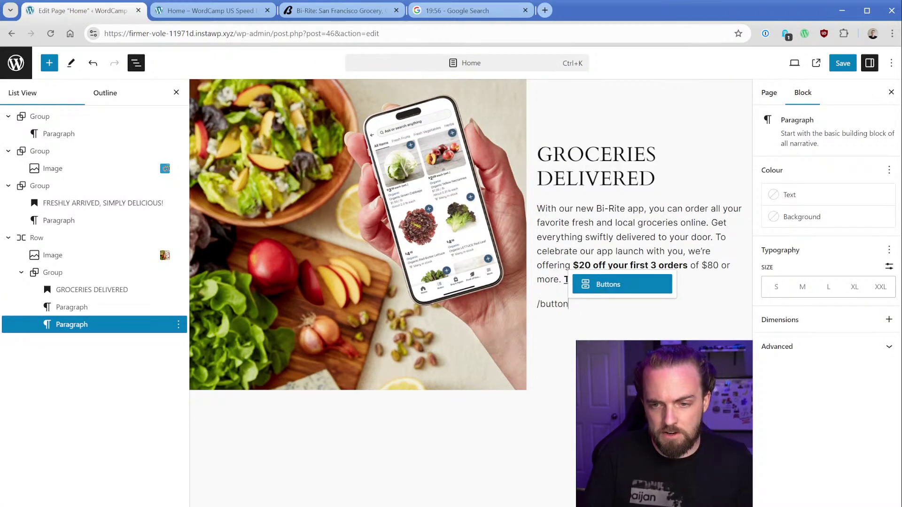
{"action": "key", "text": "Return"}
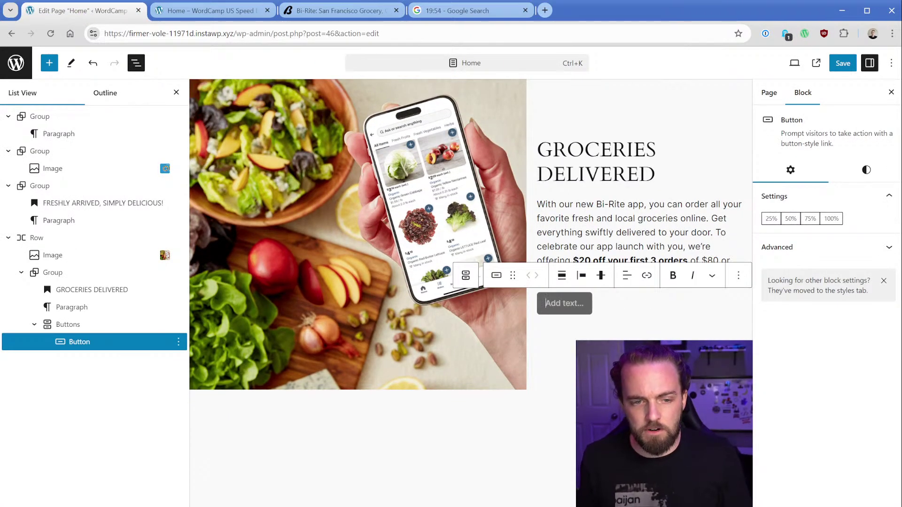
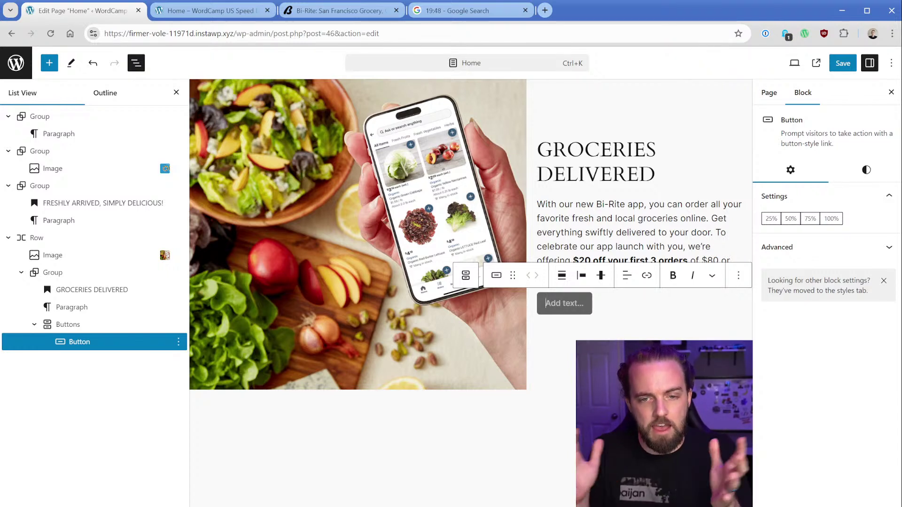
{"action": "left_click", "coordinate": [360, 16]}
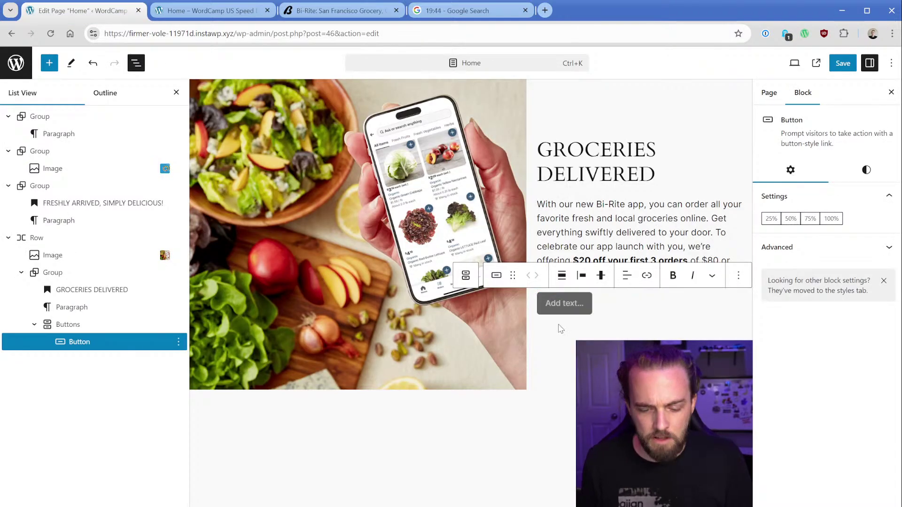
{"action": "type", "text": "Donate"}
{"action": "key", "text": "BackSpace"}
{"action": "key", "text": "BackSpace"}
{"action": "key", "text": "BackSpace"}
{"action": "type", "text": "nload App"}
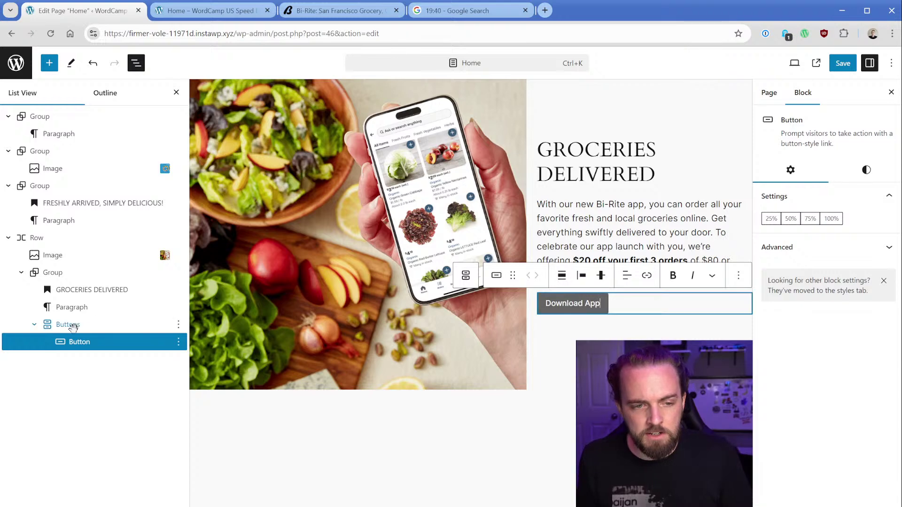
Make the Download App button's background fully transparent and its text black, comparing it with the Bi-Rite button
{"action": "left_click", "coordinate": [625, 305]}
{"action": "left_click", "coordinate": [301, 11]}
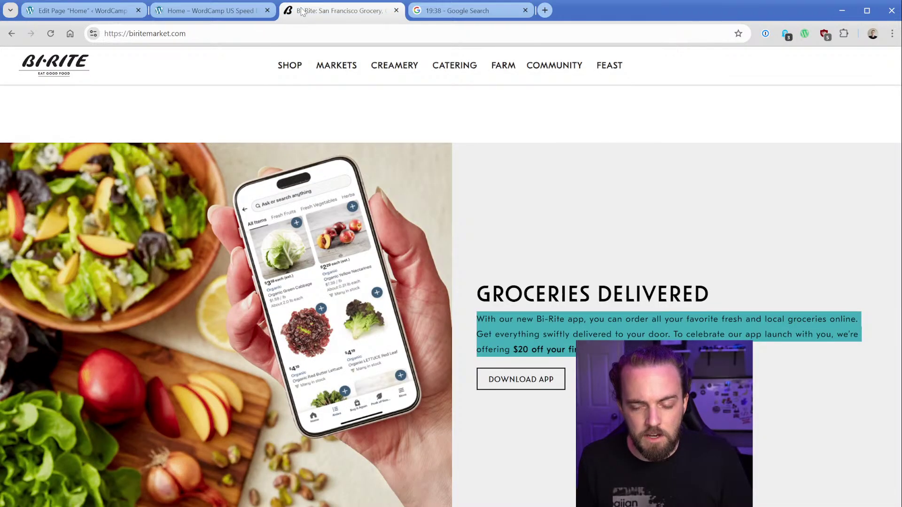
{"action": "left_click", "coordinate": [94, 10]}
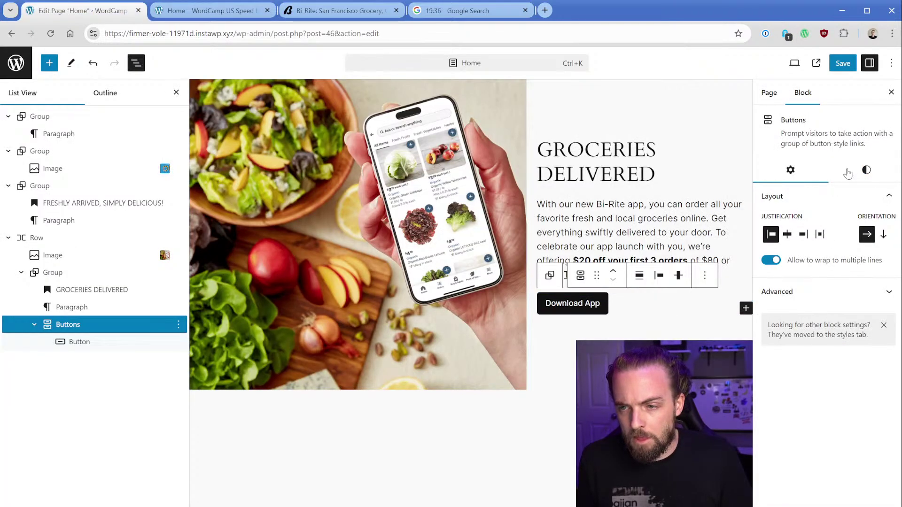
{"action": "left_click", "coordinate": [866, 170]}
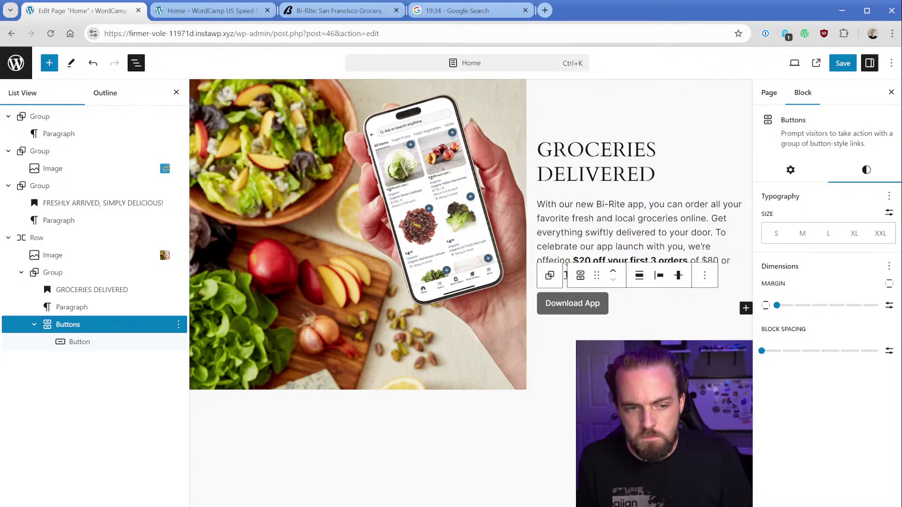
{"action": "left_click", "coordinate": [585, 303]}
{"action": "left_click", "coordinate": [850, 290]}
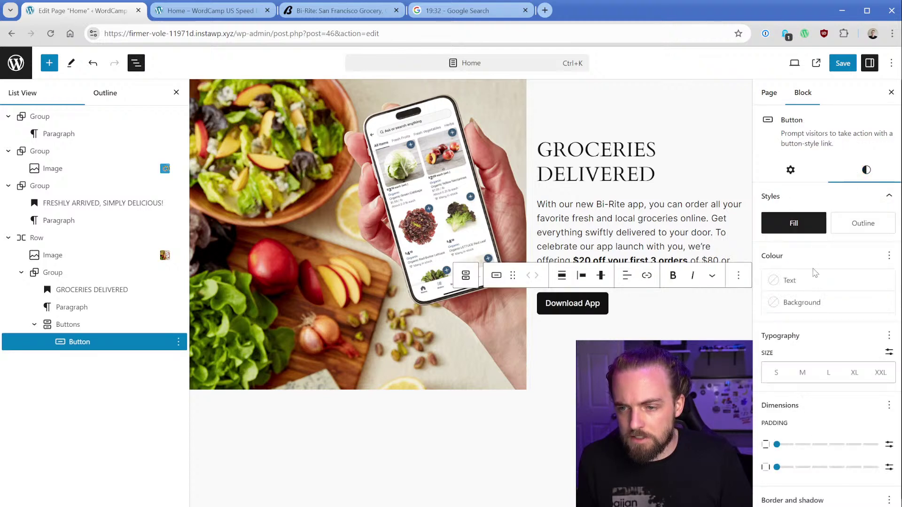
{"action": "left_click", "coordinate": [775, 302]}
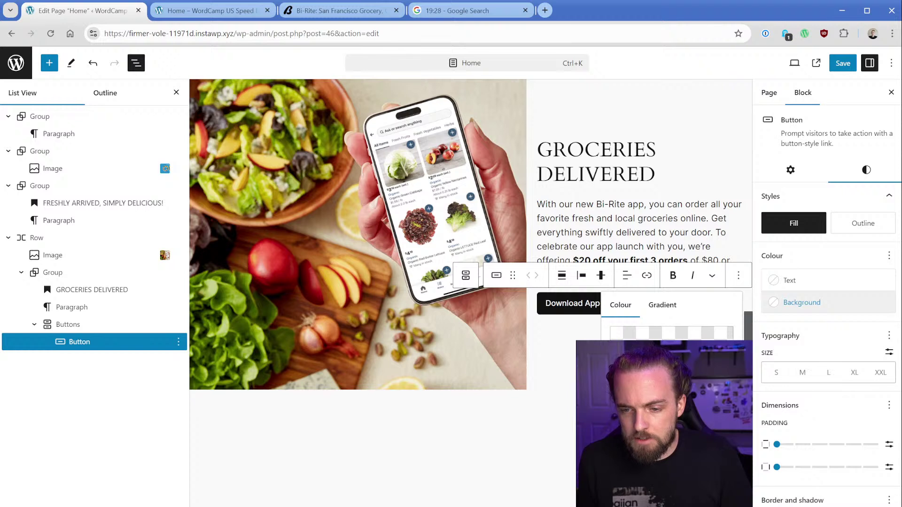
{"action": "left_click", "coordinate": [666, 333]}
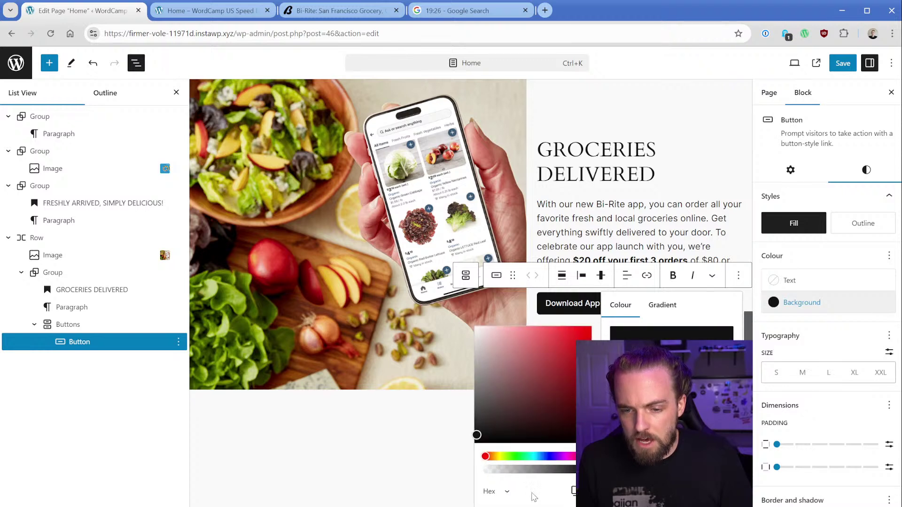
{"action": "left_click_drag", "start_coordinate": [533, 471], "coordinate": [454, 469]}
{"action": "left_click", "coordinate": [781, 283]}
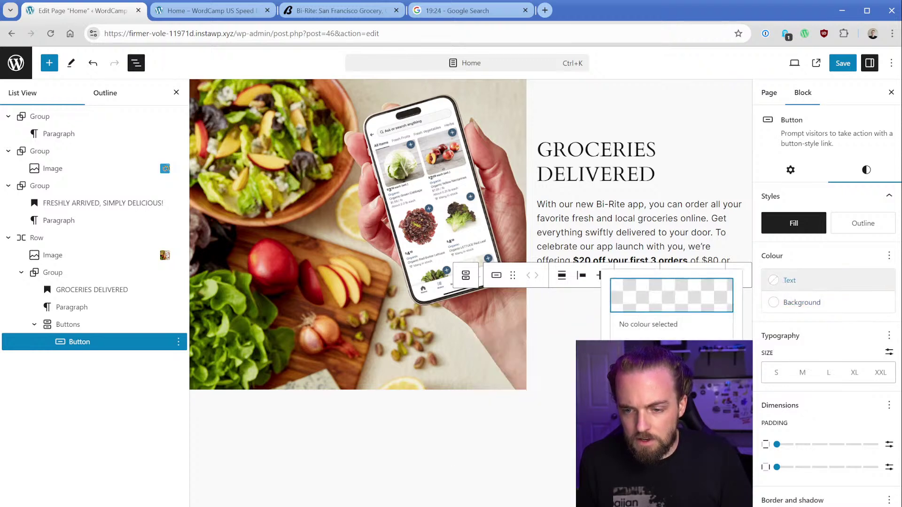
{"action": "left_click", "coordinate": [748, 329]}
{"action": "left_click", "coordinate": [808, 334]}
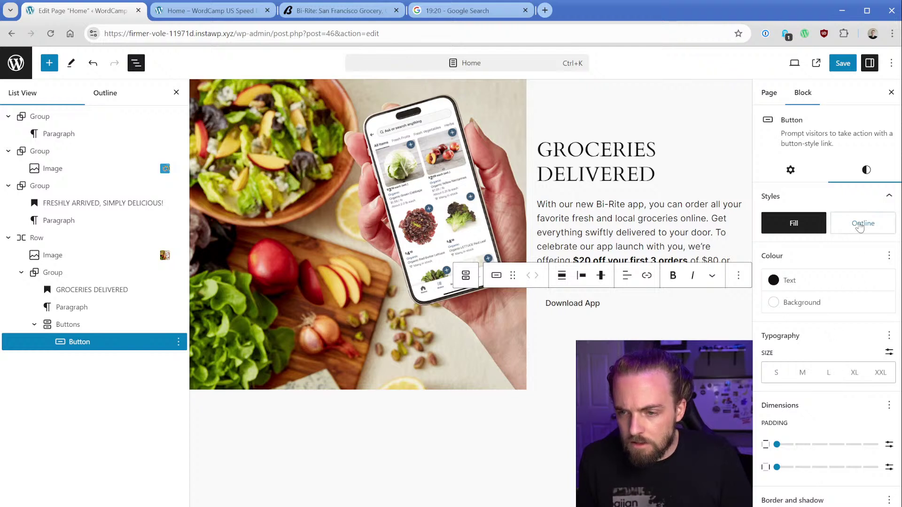
Switch the Download App button to the Outline style and give it a black 1 px border
{"action": "left_click", "coordinate": [860, 228]}
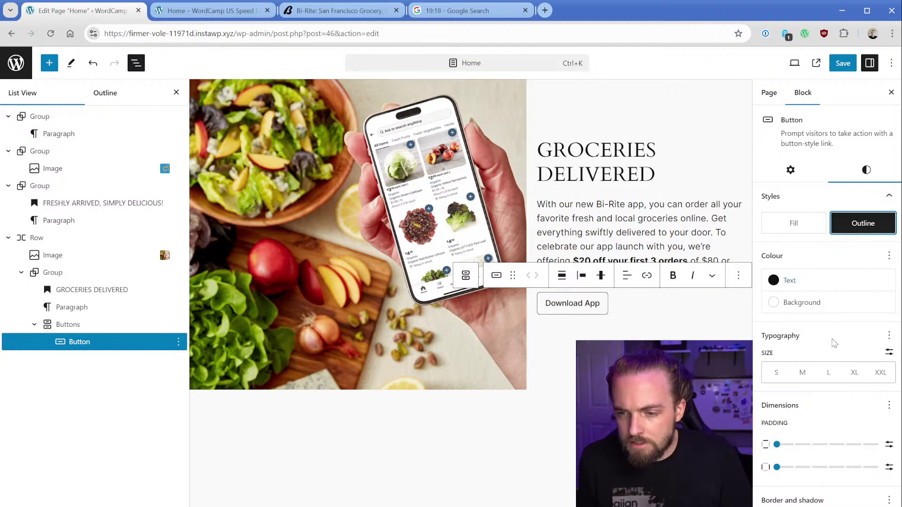
{"action": "scroll", "coordinate": [835, 343], "scroll_direction": "down", "scroll_amount": 1}
{"action": "left_click", "coordinate": [772, 484]}
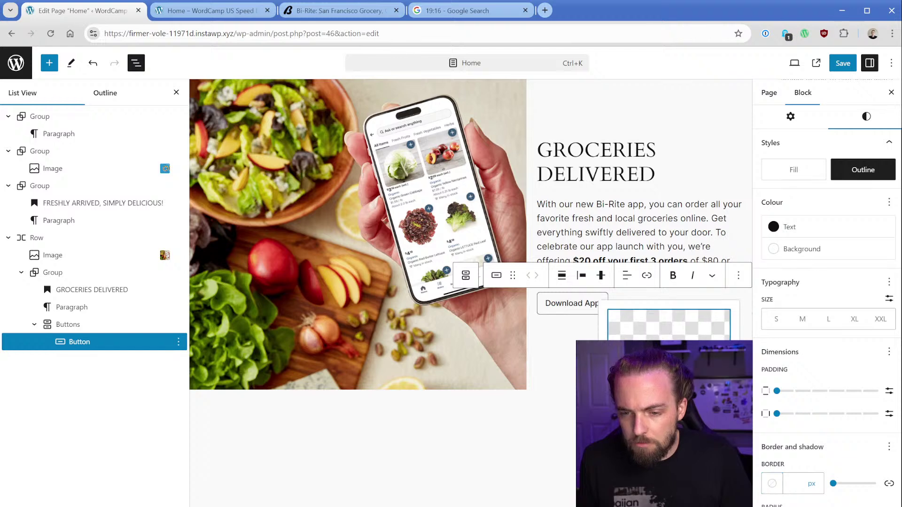
{"action": "left_click", "coordinate": [658, 402]}
{"action": "left_click", "coordinate": [792, 483]}
{"action": "type", "text": "1"}
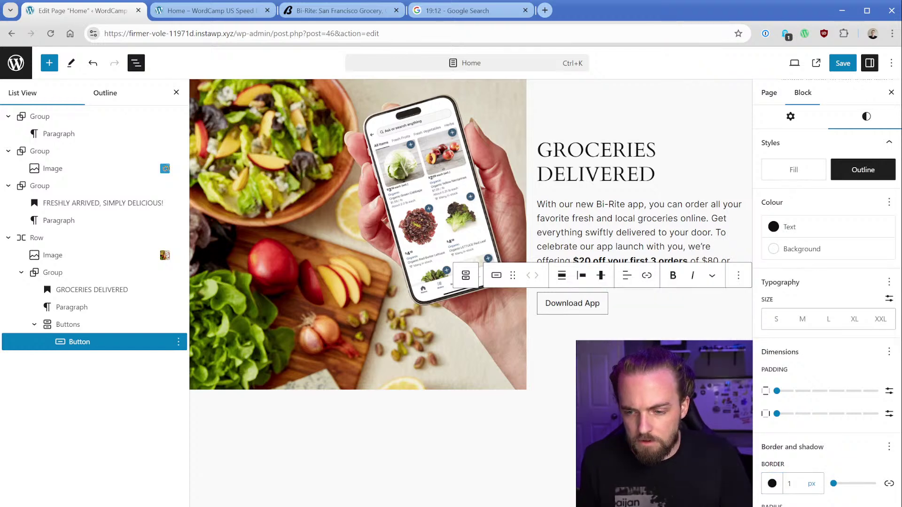
Inspect the styling of the Bi-Rite download button and set the Download App button's border width to 2 px
{"action": "left_click", "coordinate": [358, 18]}
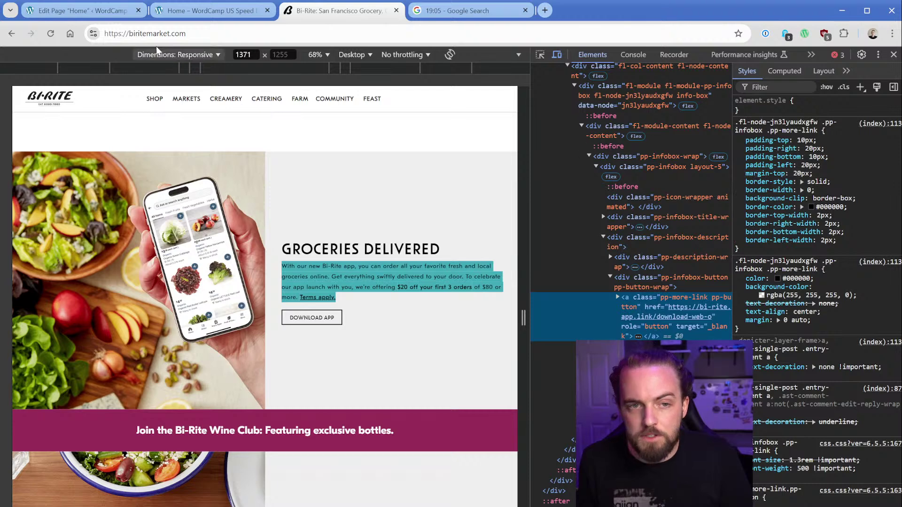
{"action": "key", "text": "ctrl+1"}
{"action": "key", "text": "BackSpace"}
{"action": "type", "text": "2"}
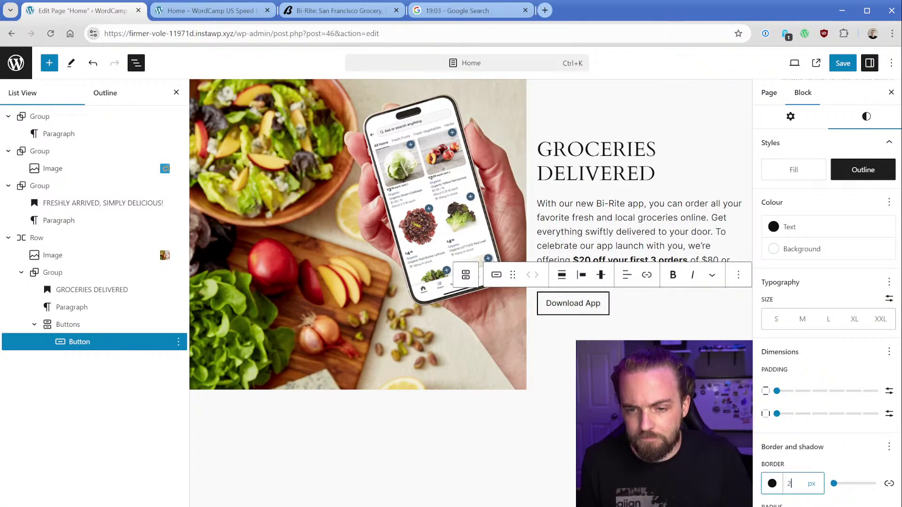
{"action": "left_click", "coordinate": [334, 15]}
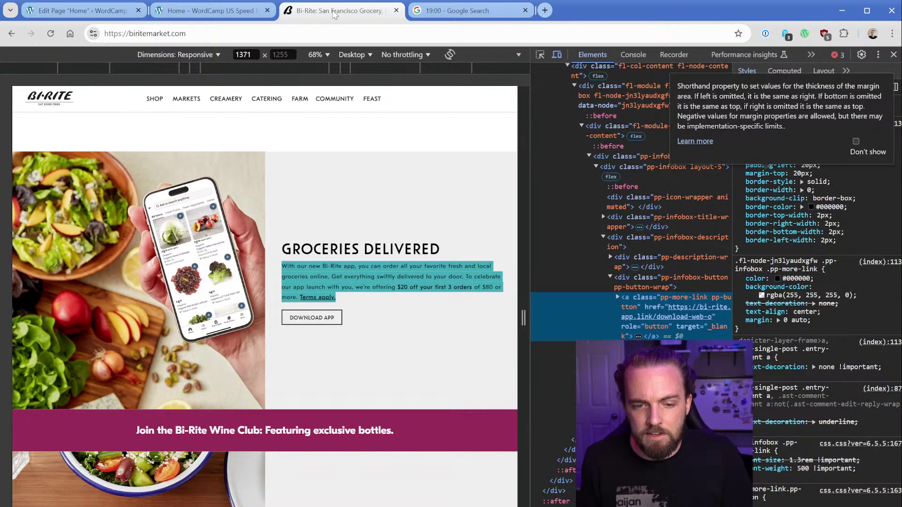
{"action": "key", "text": "ctrl+1"}
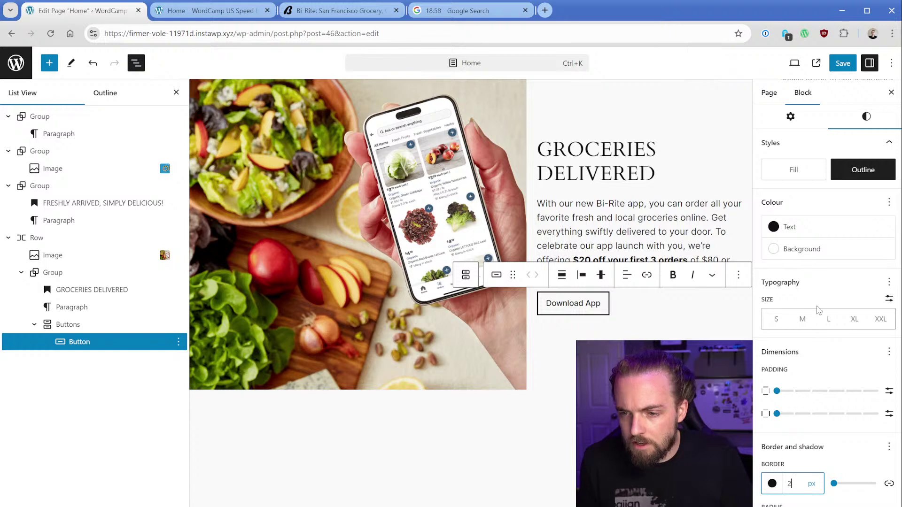
Add the letter case setting to the Download App button, set it to uppercase, and save the page
{"action": "left_click", "coordinate": [887, 283]}
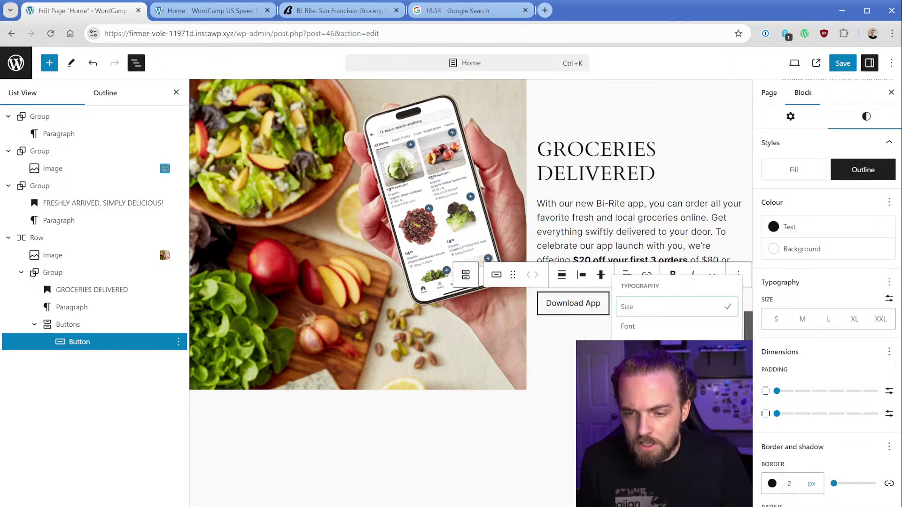
{"action": "left_click", "coordinate": [658, 385]}
{"action": "left_click", "coordinate": [789, 362]}
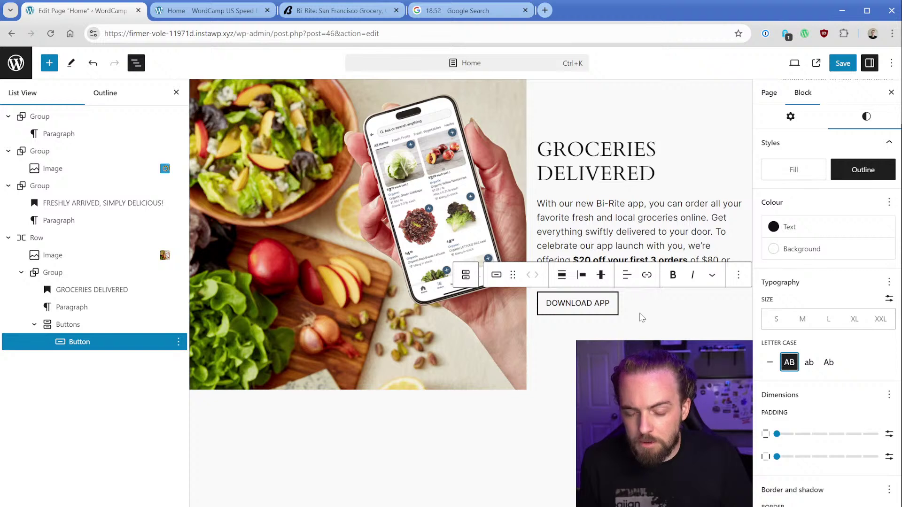
{"action": "left_click", "coordinate": [836, 62]}
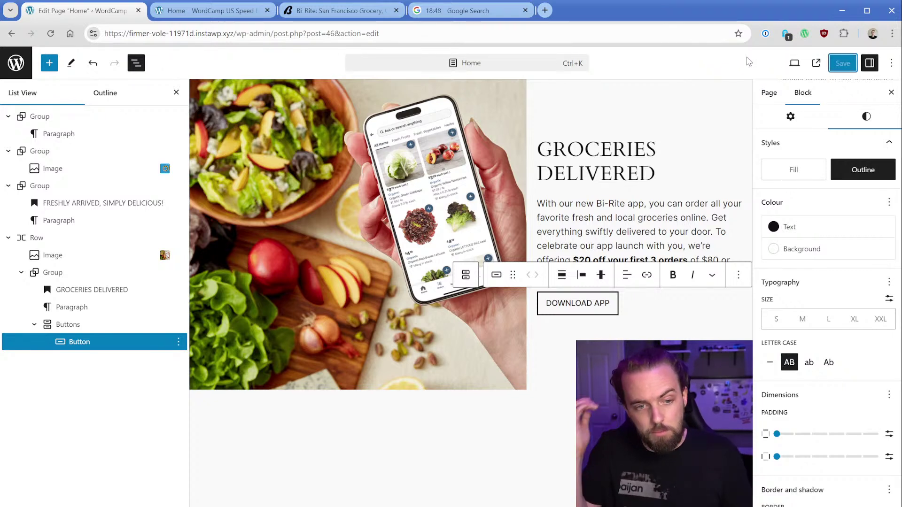
Try to create a pattern from the Buttons block that holds the Download App button
{"action": "left_click", "coordinate": [790, 116]}
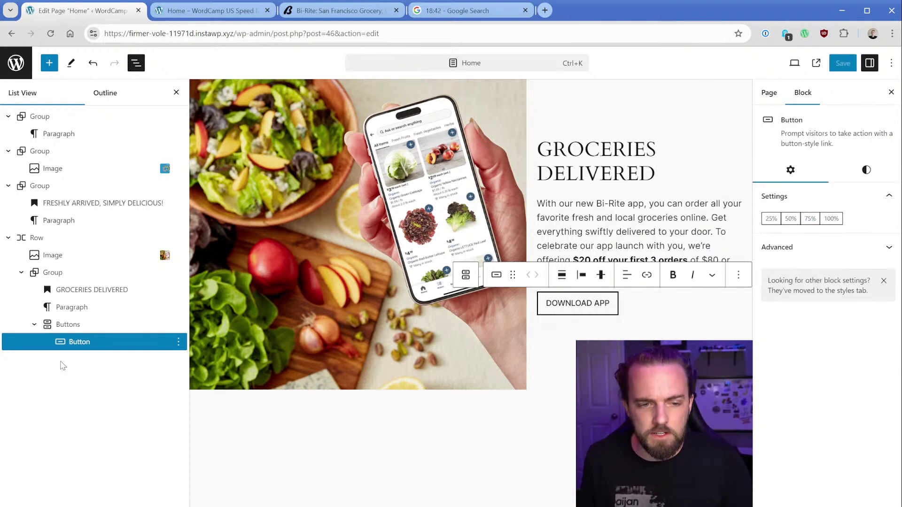
{"action": "left_click", "coordinate": [64, 325]}
{"action": "left_click", "coordinate": [177, 325]}
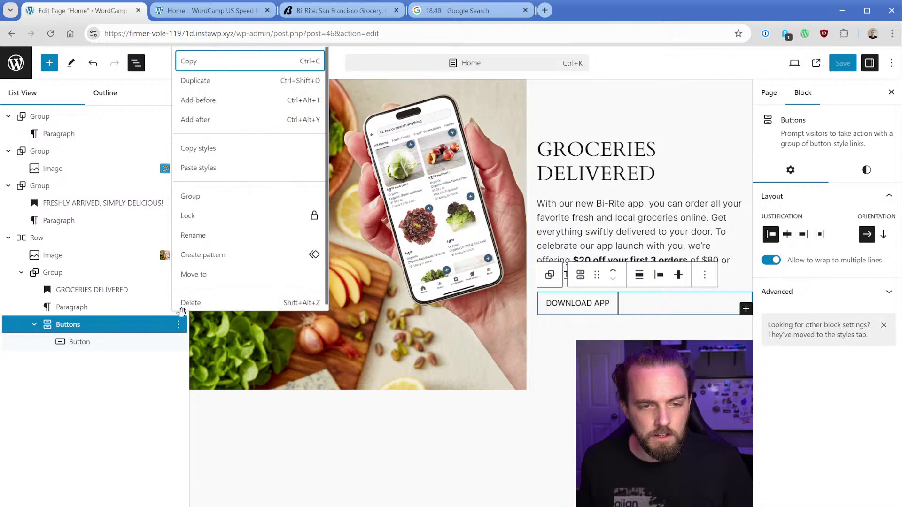
{"action": "left_click", "coordinate": [224, 254]}
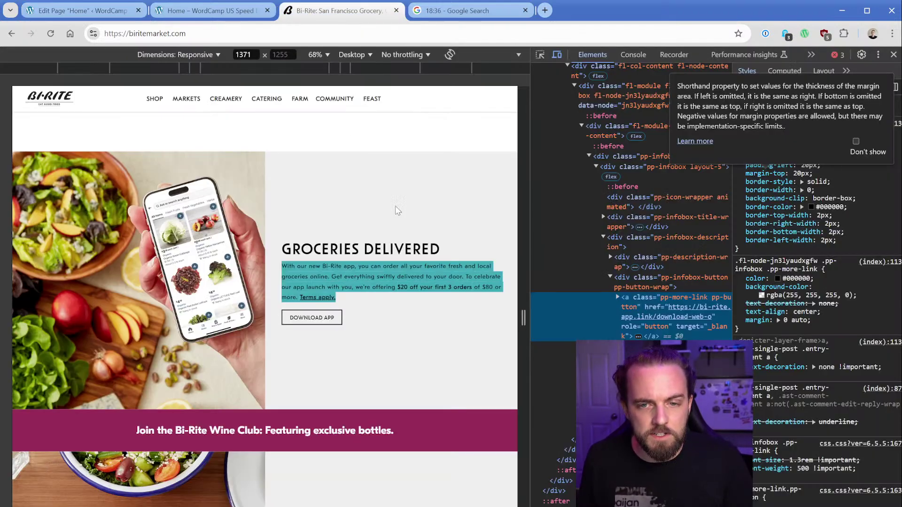
Examine the Wine Club banner and Creamery & Friends section on the Bi-Rite page and close the developer tools
{"action": "scroll", "coordinate": [375, 282], "scroll_direction": "down", "scroll_amount": 5}
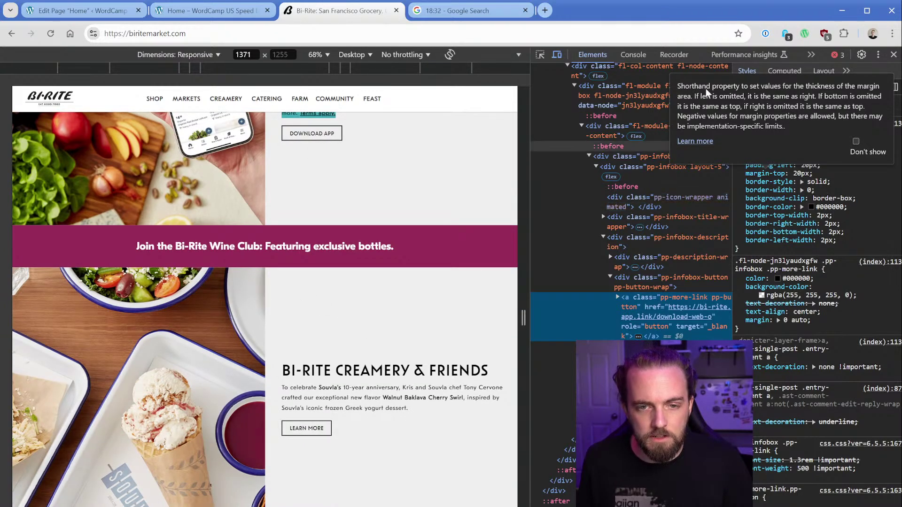
{"action": "left_click", "coordinate": [893, 55]}
{"action": "scroll", "coordinate": [520, 252], "scroll_direction": "up", "scroll_amount": 4}
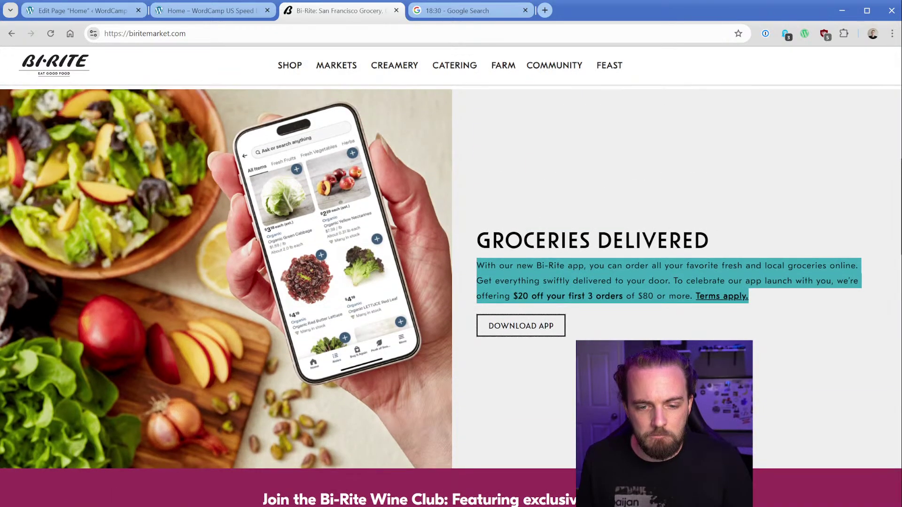
Switch to the Home page editor, close the Buttons block's options, select the group holding the Groceries Delivered text, and save the page
{"action": "left_click", "coordinate": [94, 10]}
{"action": "left_click", "coordinate": [520, 217]}
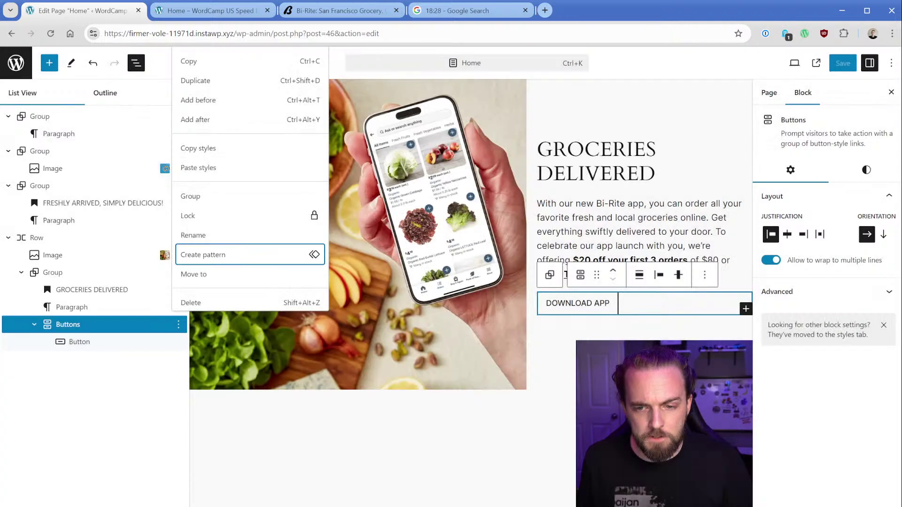
{"action": "left_click", "coordinate": [628, 217]}
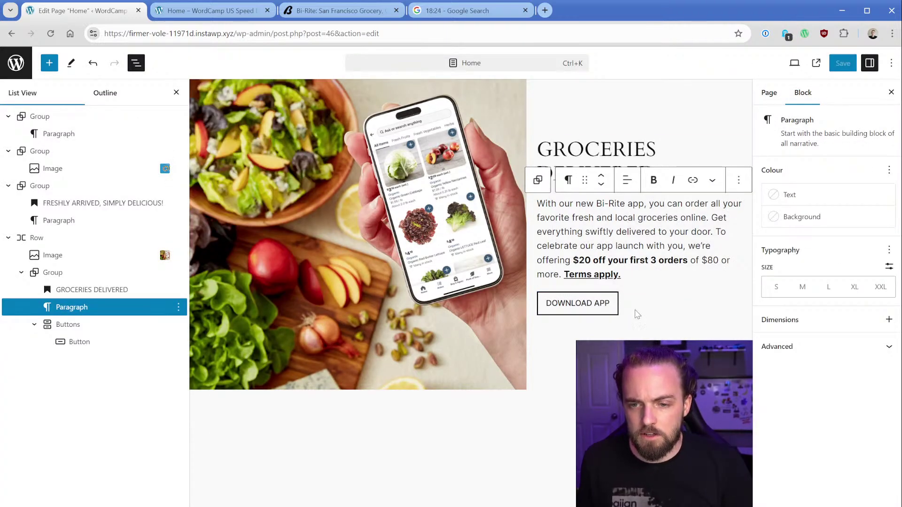
{"action": "key", "text": "Down"}
{"action": "key", "text": "Down"}
{"action": "key", "text": "Down"}
{"action": "key", "text": "Down"}
{"action": "key", "text": "Down"}
{"action": "left_click", "coordinate": [845, 65]}
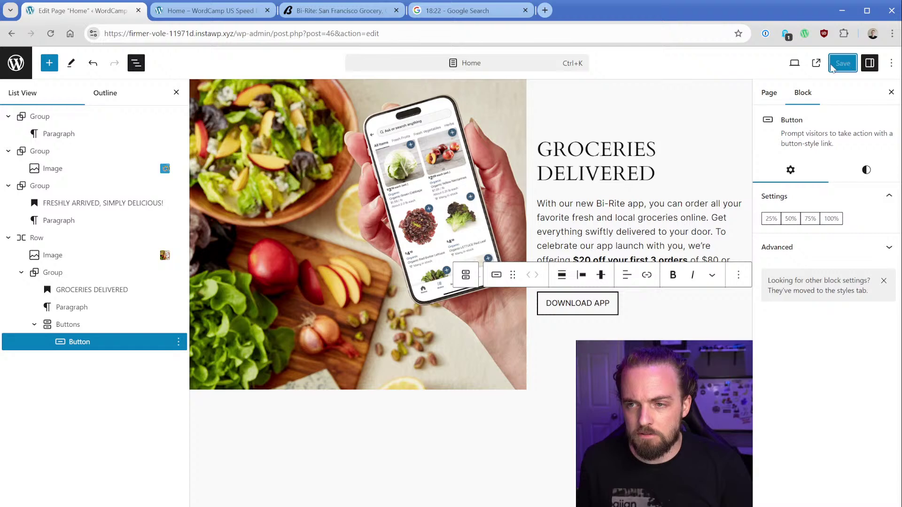
{"action": "left_click", "coordinate": [68, 274]}
{"action": "left_click", "coordinate": [844, 65]}
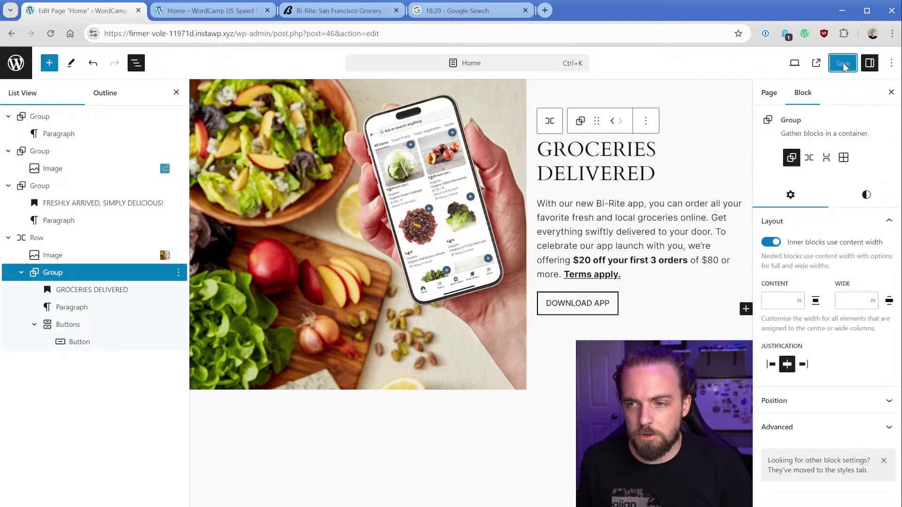
View the published Home page and check how the Groceries Delivered row is laid out at full width
{"action": "left_click", "coordinate": [816, 63]}
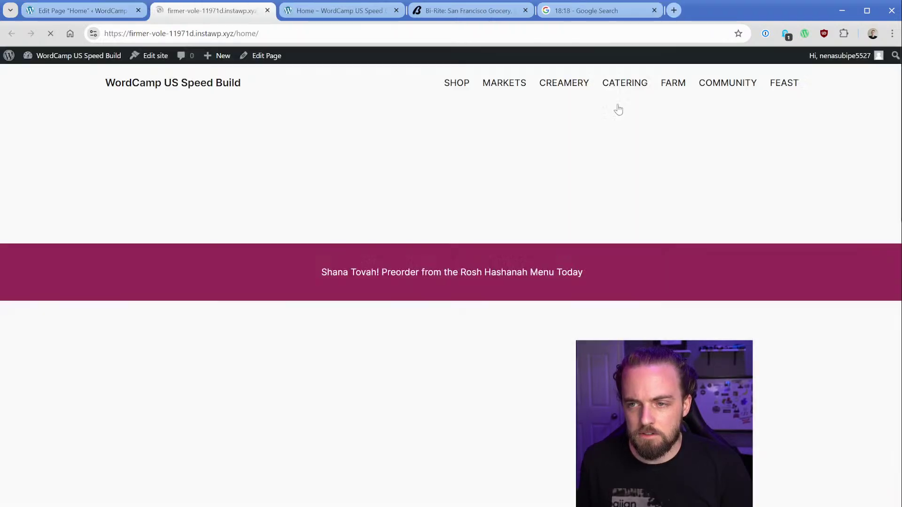
{"action": "scroll", "coordinate": [254, 235], "scroll_direction": "down", "scroll_amount": 15}
{"action": "scroll", "coordinate": [267, 291], "scroll_direction": "down", "scroll_amount": 5}
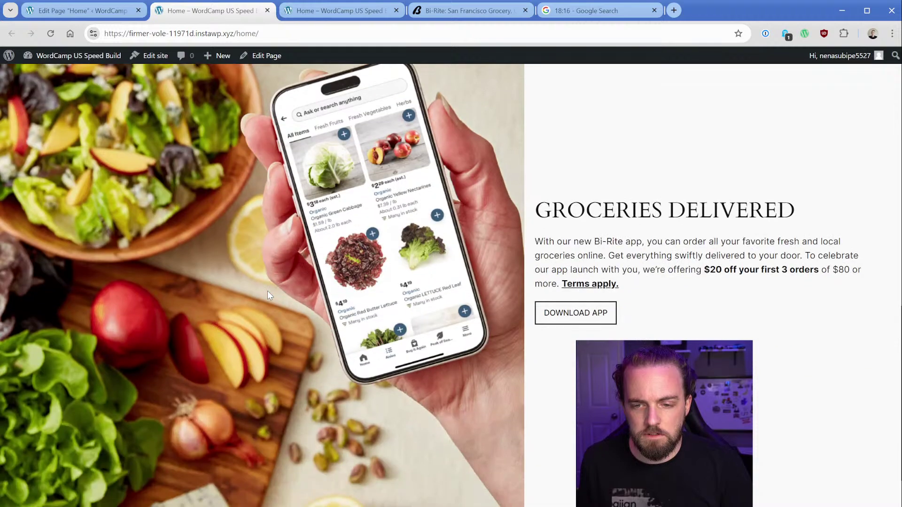
{"action": "scroll", "coordinate": [267, 291], "scroll_direction": "up", "scroll_amount": 6}
Return to the Home page editor and increase the Groceries Delivered row's block spacing to the second preset step, with padding and margin at None
{"action": "left_click", "coordinate": [71, 10]}
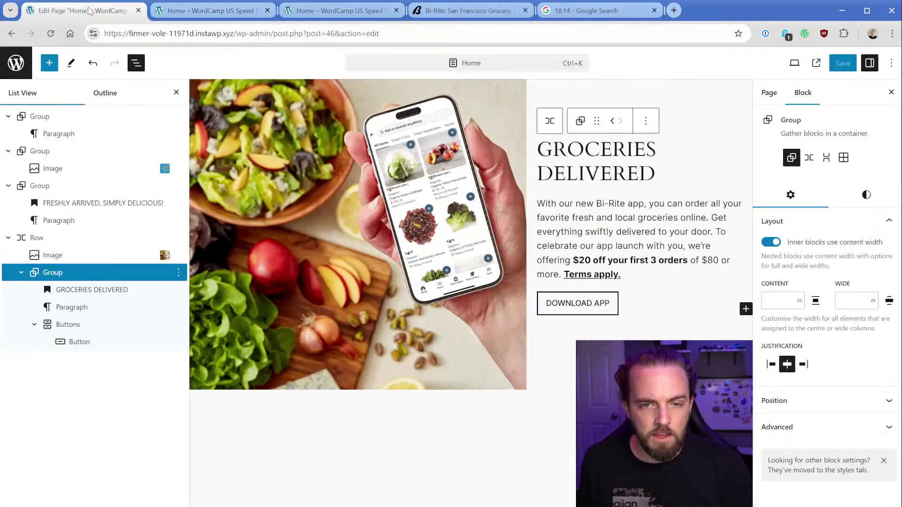
{"action": "left_click", "coordinate": [55, 238]}
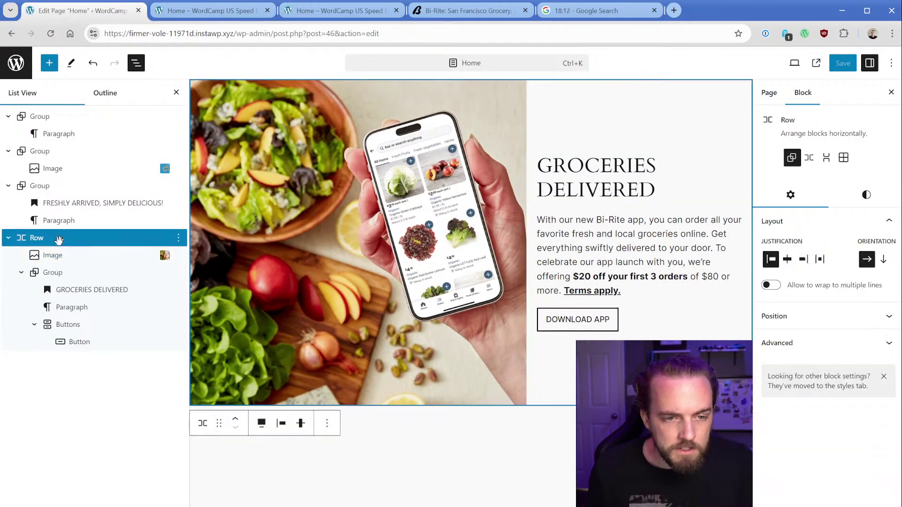
{"action": "left_click", "coordinate": [833, 314]}
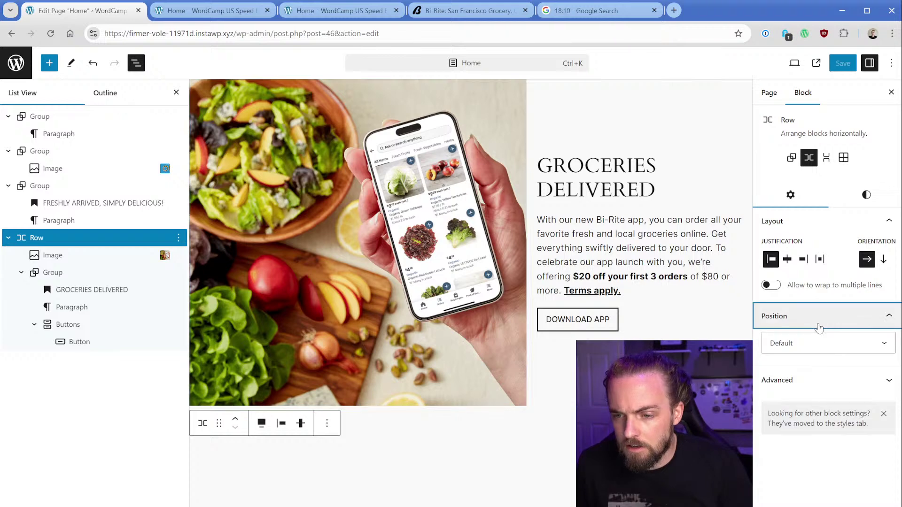
{"action": "left_click", "coordinate": [861, 199]}
{"action": "scroll", "coordinate": [822, 311], "scroll_direction": "down", "scroll_amount": 3}
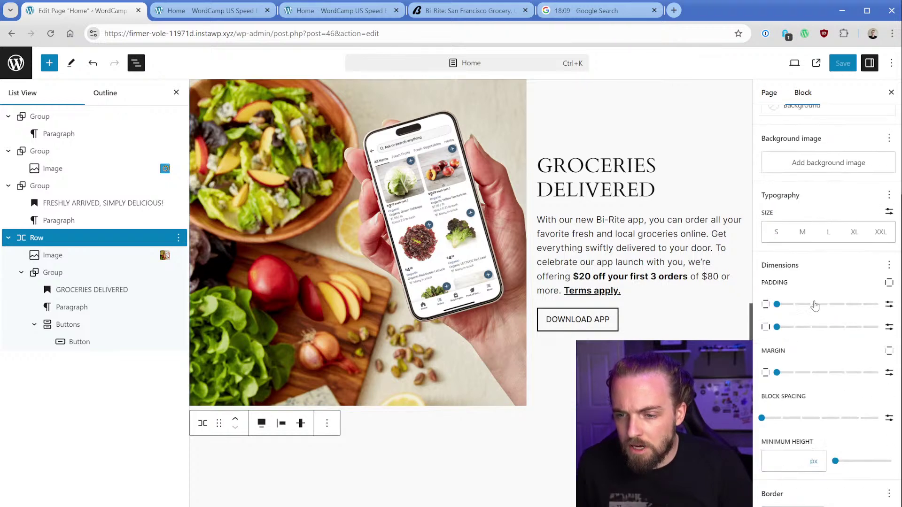
{"action": "scroll", "coordinate": [807, 293], "scroll_direction": "down", "scroll_amount": 1}
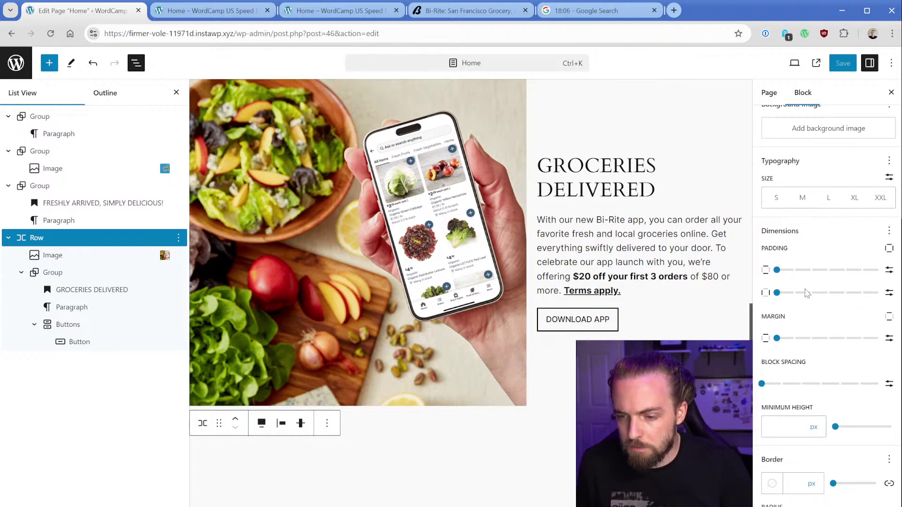
{"action": "left_click_drag", "start_coordinate": [762, 384], "coordinate": [800, 384]}
{"action": "mouse_move", "coordinate": [776, 339]}
{"action": "left_mouse_down"}
{"action": "mouse_move", "coordinate": [810, 339]}
{"action": "mouse_move", "coordinate": [776, 340]}
{"action": "left_mouse_up"}
{"action": "mouse_move", "coordinate": [777, 292]}
{"action": "left_mouse_down"}
{"action": "mouse_move", "coordinate": [810, 292]}
{"action": "mouse_move", "coordinate": [776, 292]}
{"action": "left_mouse_up"}
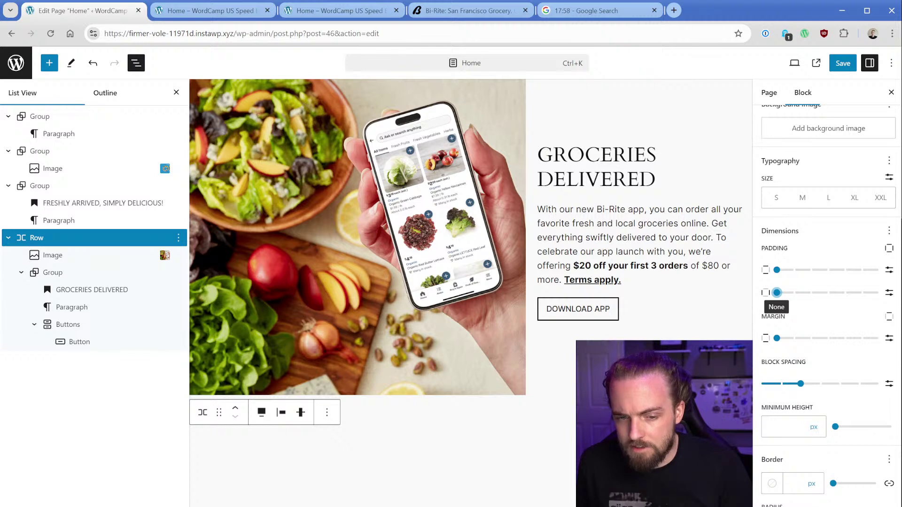
Examine the layout, position, advanced, colour and dimension settings of the group holding the Groceries Delivered text
{"action": "left_click", "coordinate": [50, 274]}
{"action": "left_click", "coordinate": [780, 300]}
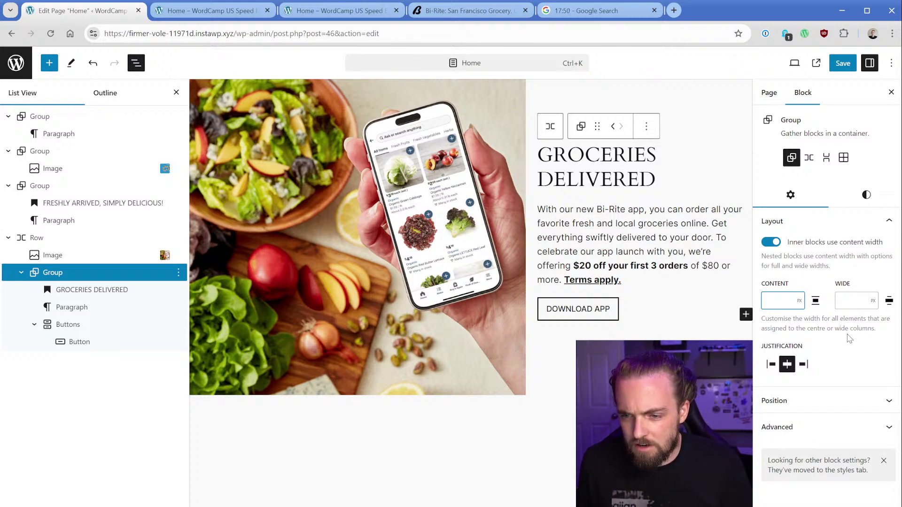
{"action": "left_click", "coordinate": [841, 400]}
{"action": "left_click", "coordinate": [833, 464]}
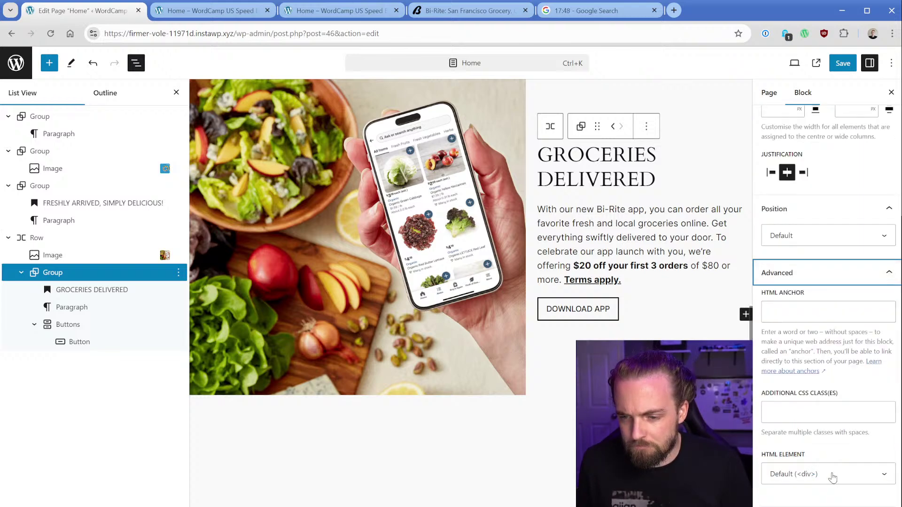
{"action": "scroll", "coordinate": [823, 282], "scroll_direction": "up", "scroll_amount": 10}
{"action": "left_click", "coordinate": [865, 196]}
{"action": "scroll", "coordinate": [829, 338], "scroll_direction": "down", "scroll_amount": 3}
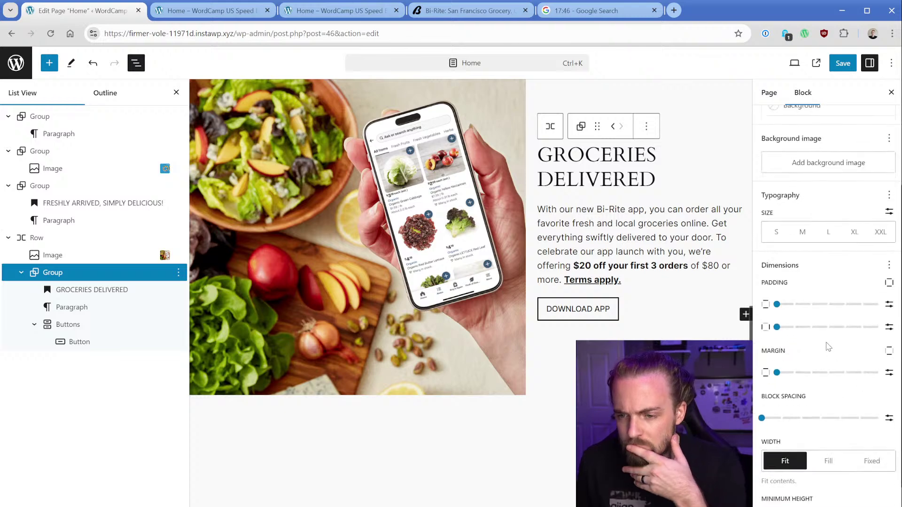
{"action": "scroll", "coordinate": [841, 338], "scroll_direction": "up", "scroll_amount": 3}
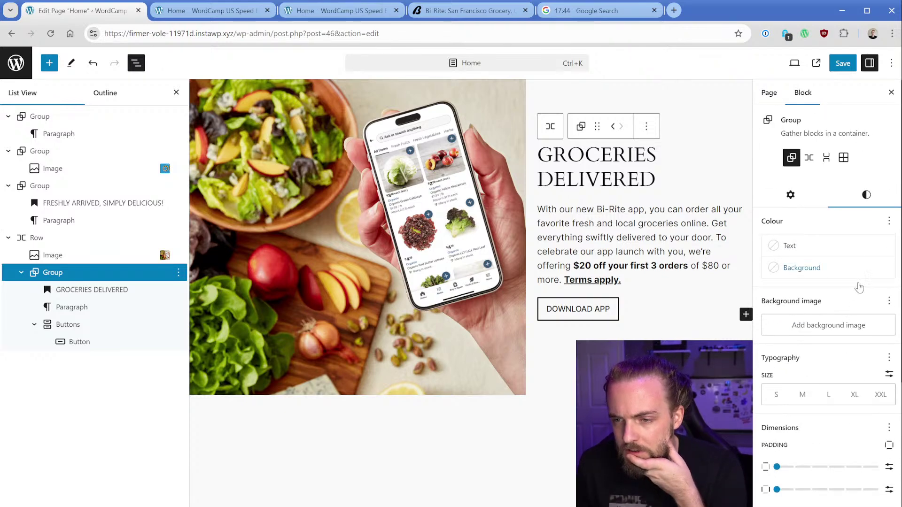
{"action": "left_click", "coordinate": [889, 223]}
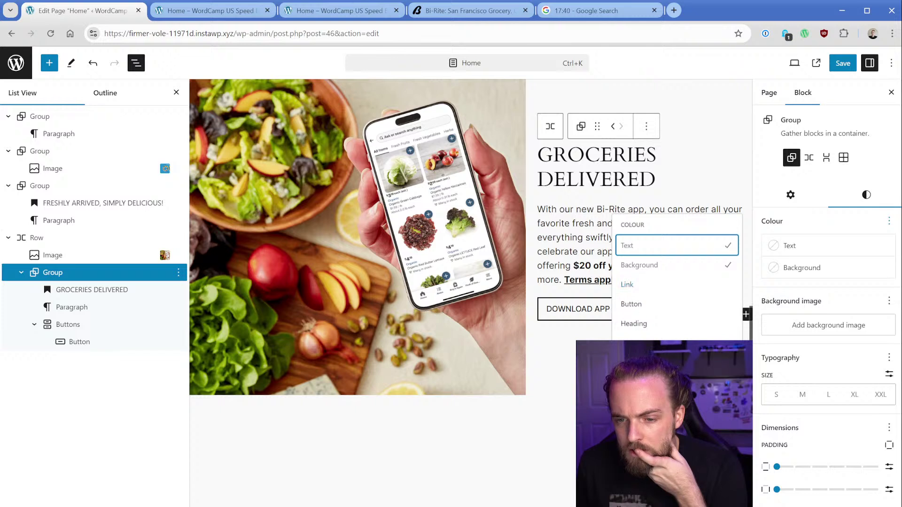
{"action": "left_click", "coordinate": [846, 296]}
{"action": "scroll", "coordinate": [829, 348], "scroll_direction": "down", "scroll_amount": 2}
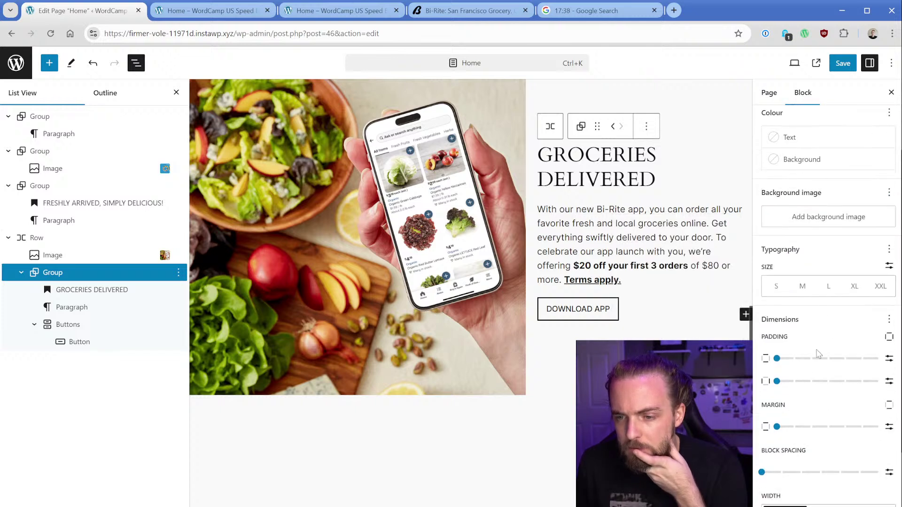
{"action": "left_click", "coordinate": [889, 319]}
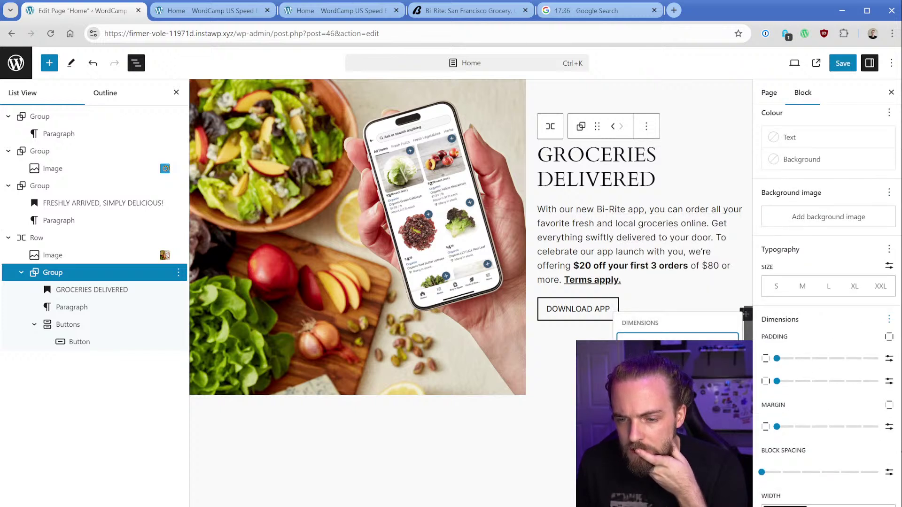
Check which dimension options the Groceries Delivered row offers and save the page
{"action": "left_click", "coordinate": [59, 238]}
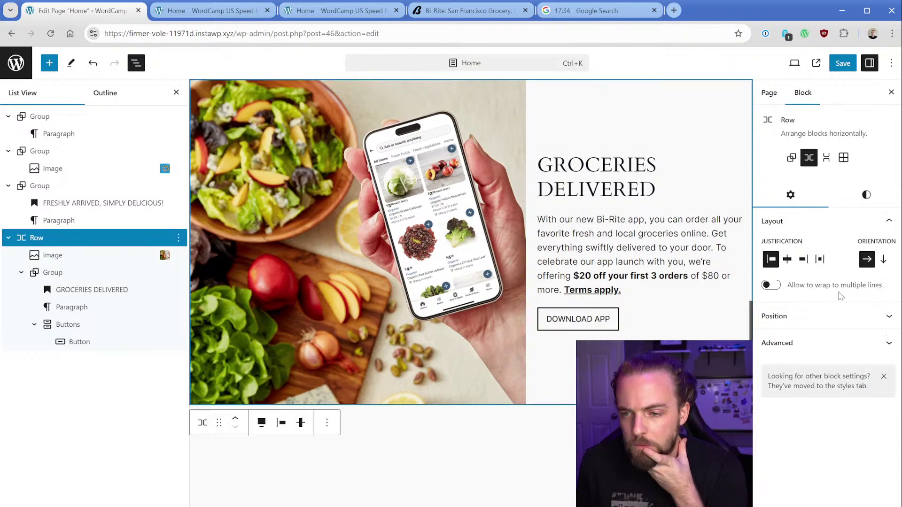
{"action": "left_click", "coordinate": [866, 195]}
{"action": "scroll", "coordinate": [854, 287], "scroll_direction": "down", "scroll_amount": 3}
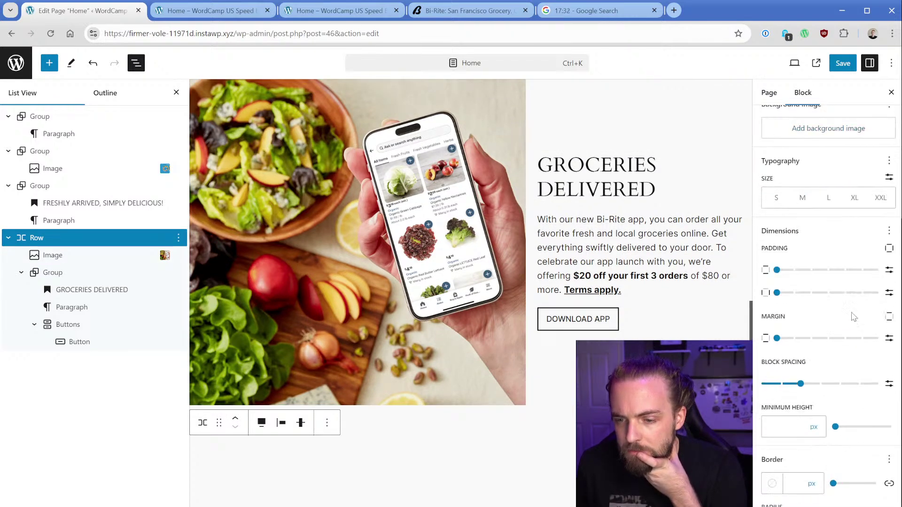
{"action": "left_click", "coordinate": [889, 231]}
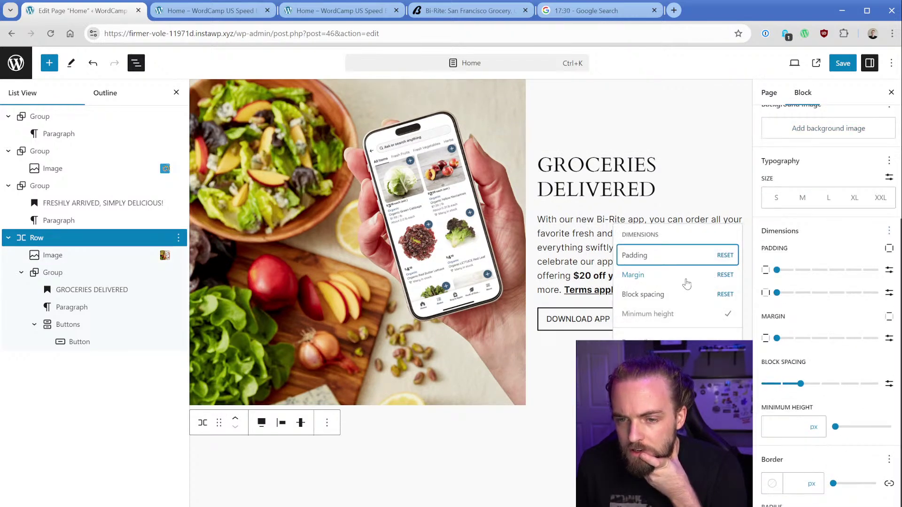
{"action": "left_click", "coordinate": [662, 318]}
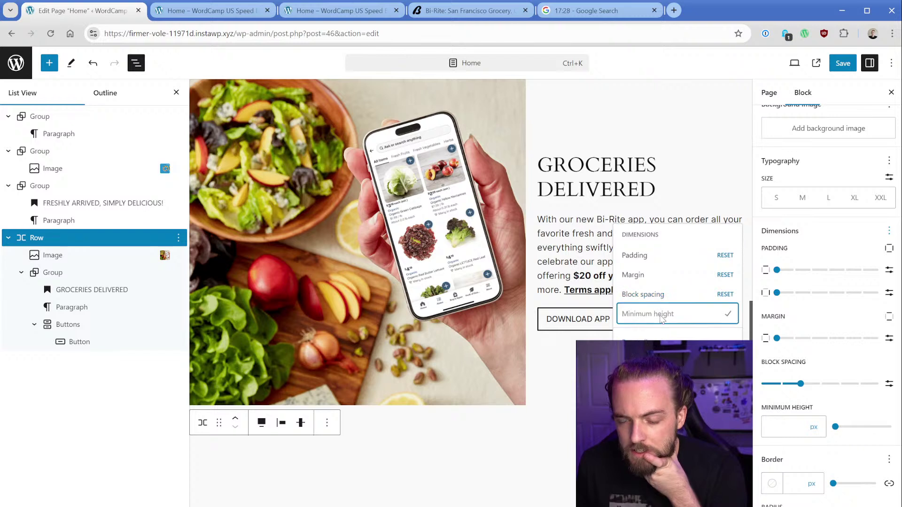
{"action": "left_click", "coordinate": [831, 317]}
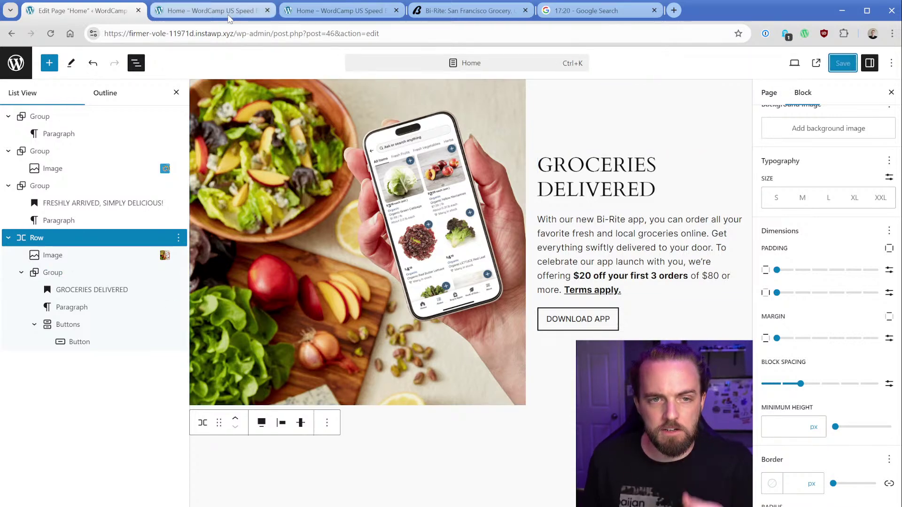
Compare the Groceries Delivered section on the Bi-Rite site with the published page, and inspect the row's and image's HTML structure and widths
{"action": "left_click", "coordinate": [462, 16]}
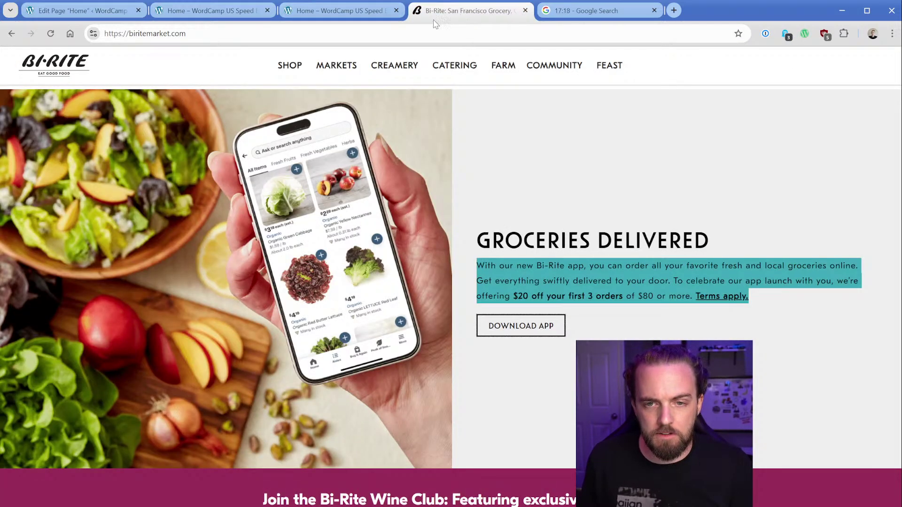
{"action": "left_click", "coordinate": [209, 10]}
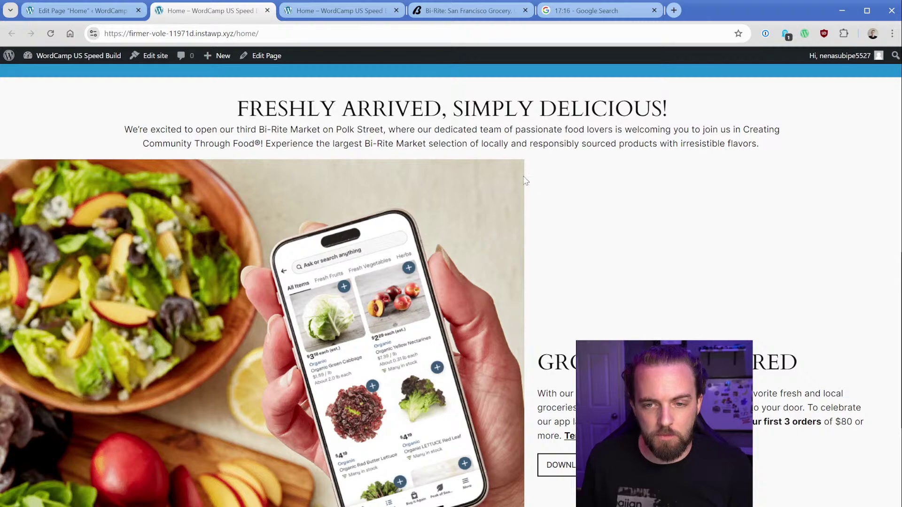
{"action": "right_click", "coordinate": [565, 262]}
{"action": "left_click", "coordinate": [606, 458]}
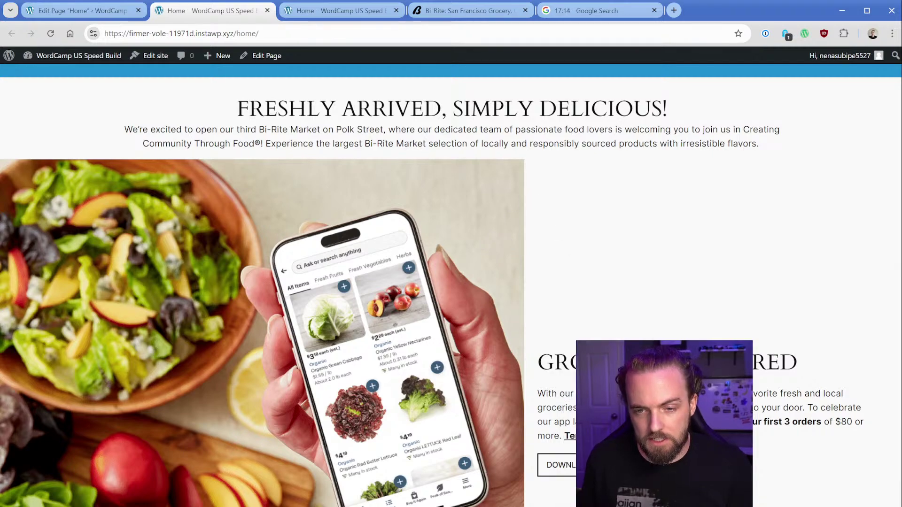
{"action": "scroll", "coordinate": [630, 202], "scroll_direction": "down", "scroll_amount": 3}
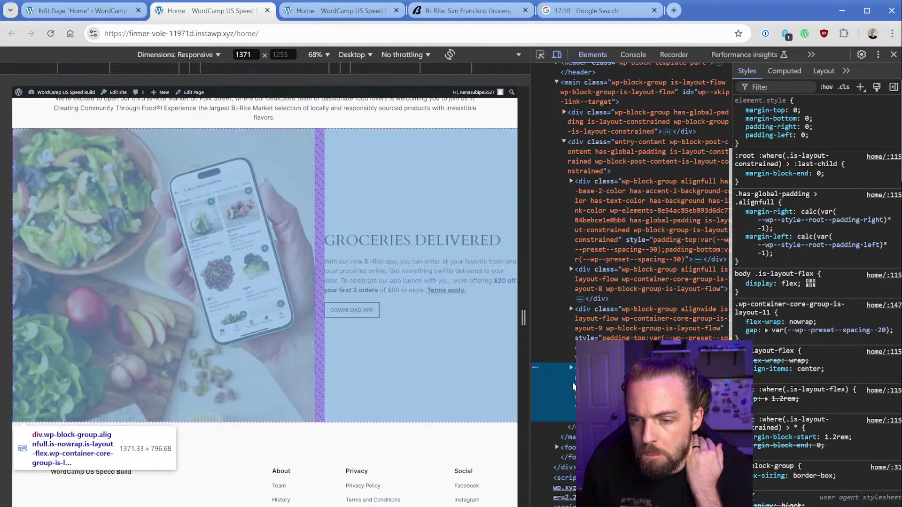
{"action": "left_click", "coordinate": [571, 368]}
{"action": "left_click", "coordinate": [583, 426]}
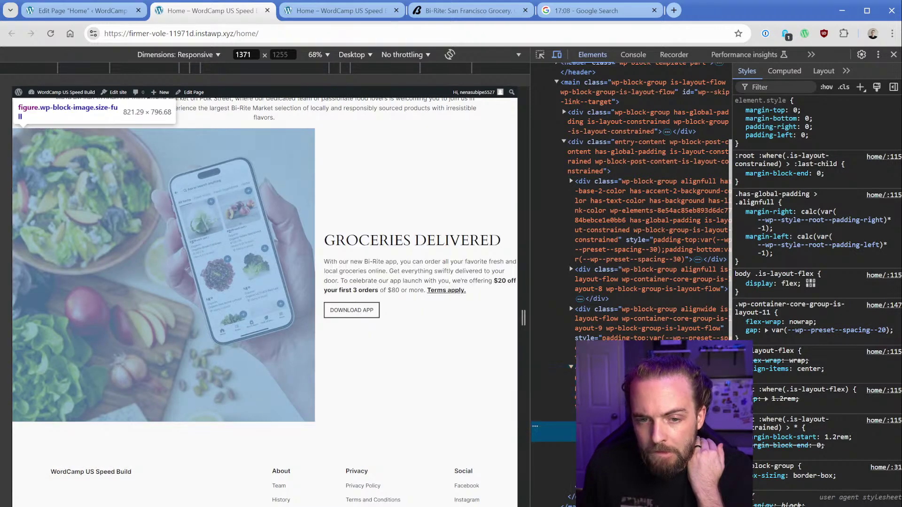
{"action": "scroll", "coordinate": [583, 426], "scroll_direction": "up", "scroll_amount": 1}
{"action": "scroll", "coordinate": [639, 197], "scroll_direction": "down", "scroll_amount": 3}
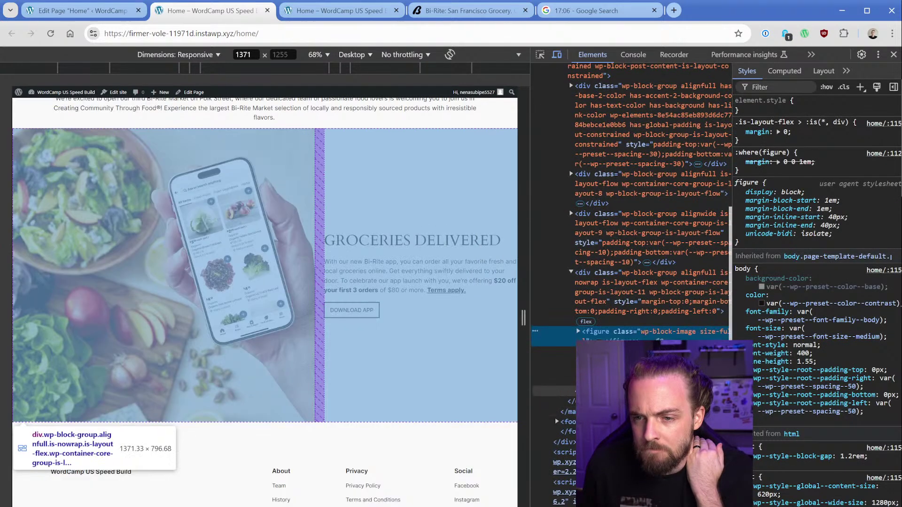
{"action": "left_click", "coordinate": [583, 352]}
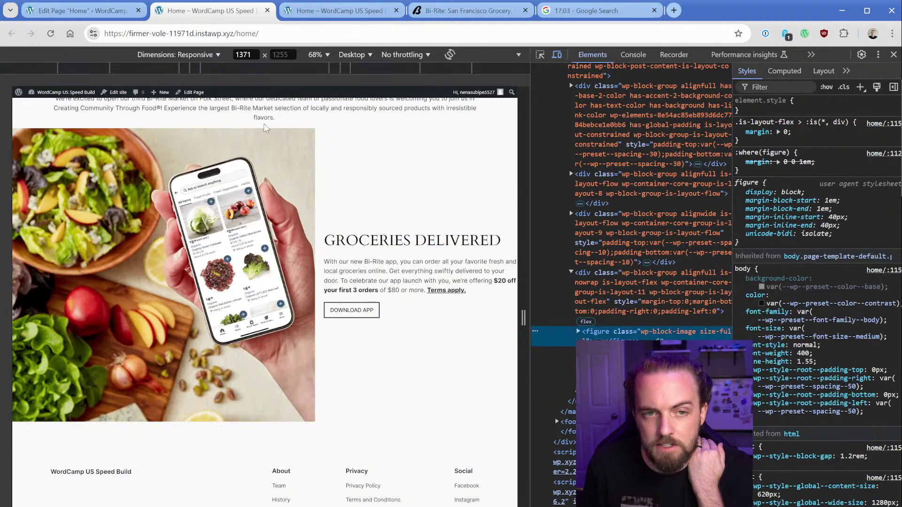
In the page editor, add a Group block before the image in the Groceries Delivered row and move the image into it
{"action": "left_click", "coordinate": [79, 10]}
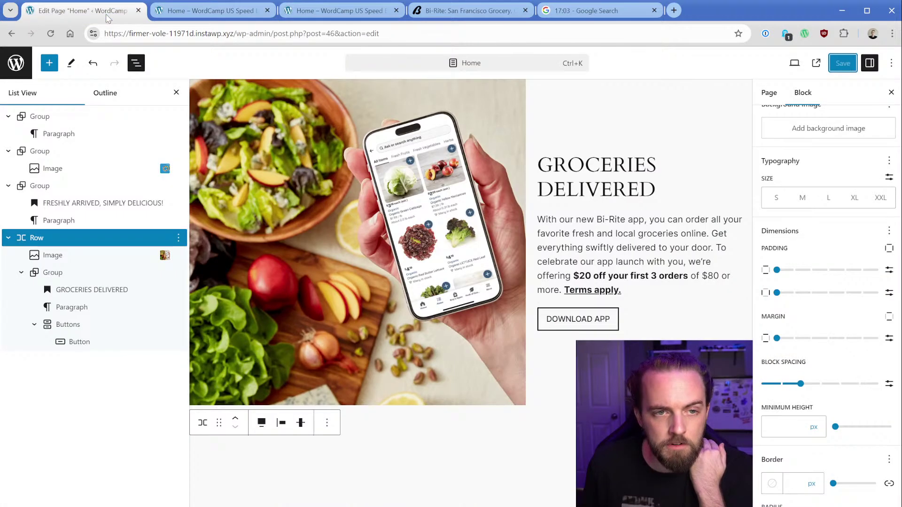
{"action": "left_click", "coordinate": [83, 256]}
{"action": "left_click", "coordinate": [178, 260]}
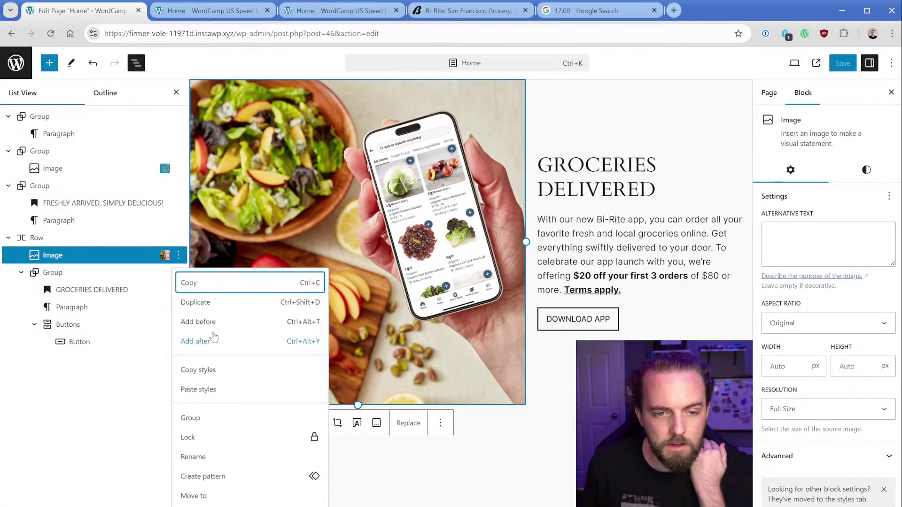
{"action": "left_click", "coordinate": [218, 323]}
{"action": "type", "text": "/group"}
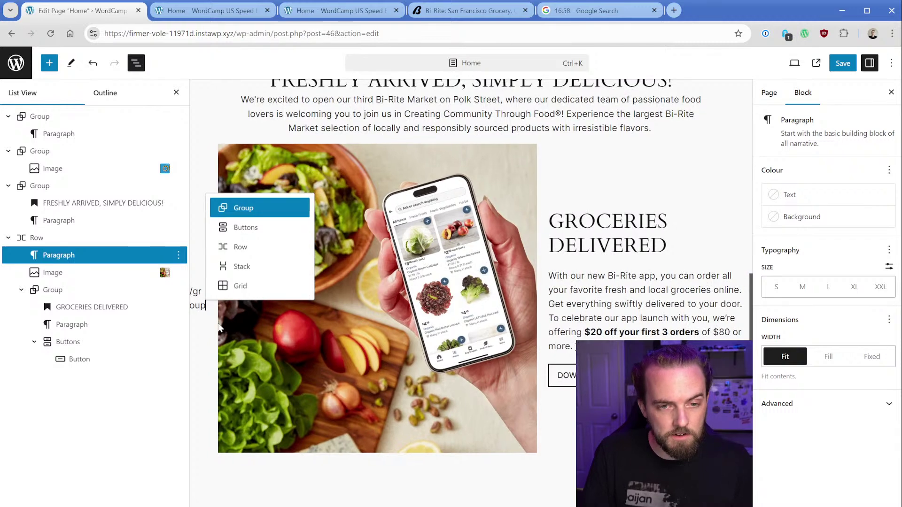
{"action": "key", "text": "Return"}
{"action": "left_click", "coordinate": [230, 243]}
{"action": "left_click_drag", "start_coordinate": [100, 271], "coordinate": [63, 258]}
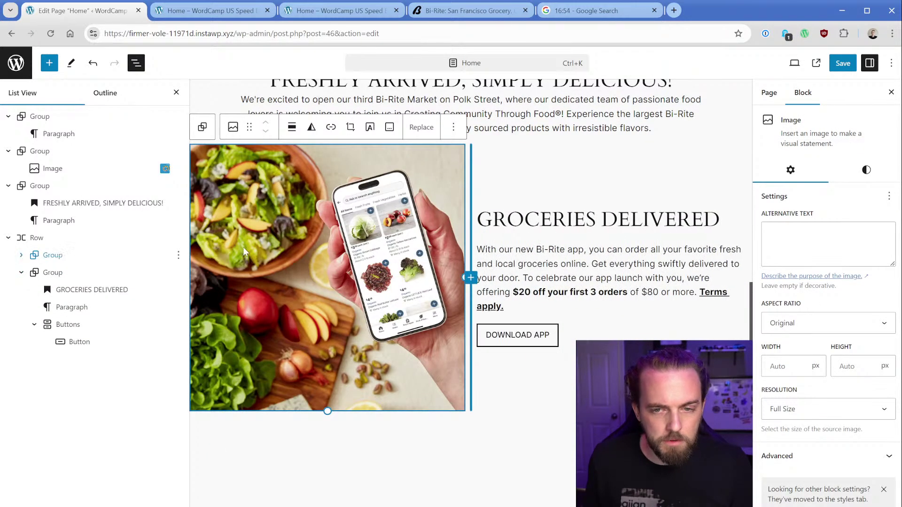
Save the page and check the Groceries Delivered row on the published page with the developer tools closed
{"action": "left_click", "coordinate": [103, 235]}
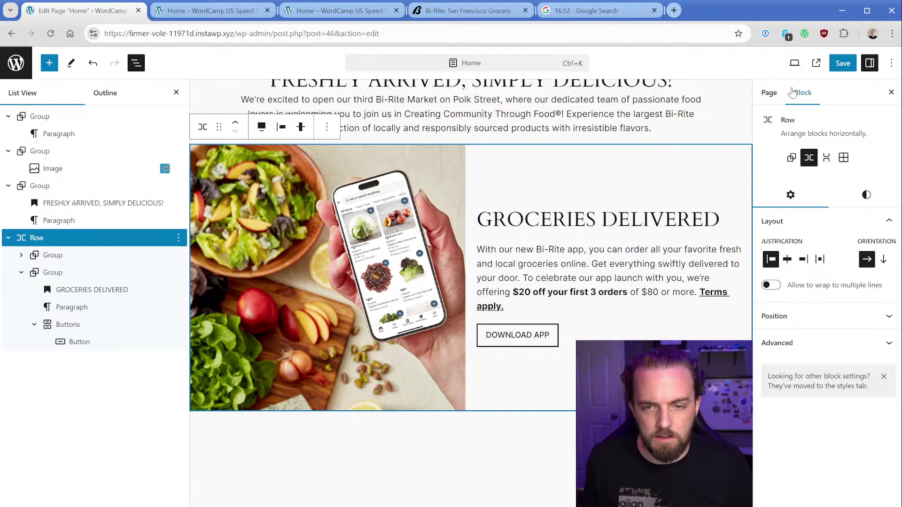
{"action": "left_click", "coordinate": [816, 63]}
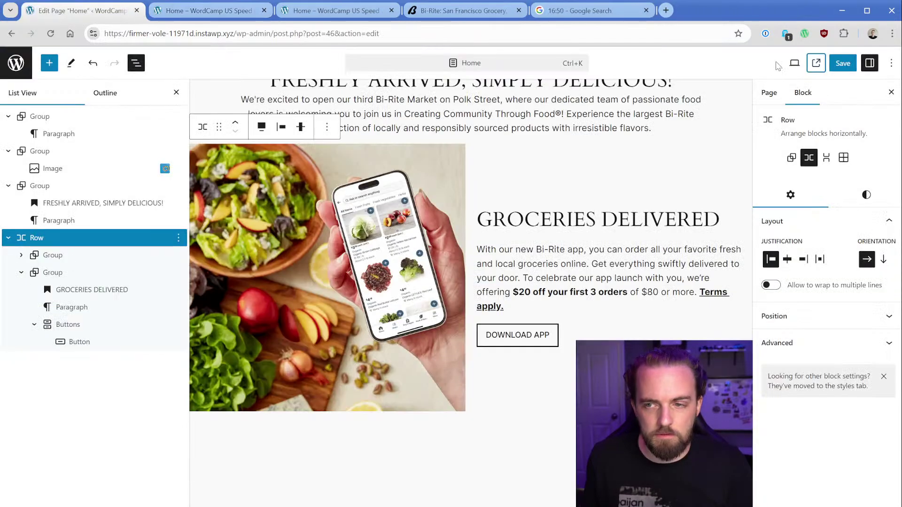
{"action": "key", "text": "ctrl+Tab"}
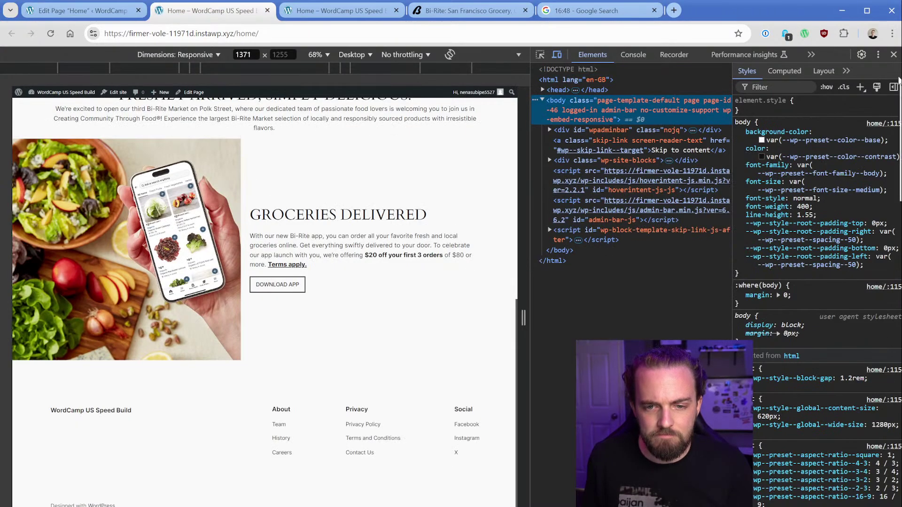
{"action": "left_click", "coordinate": [894, 55]}
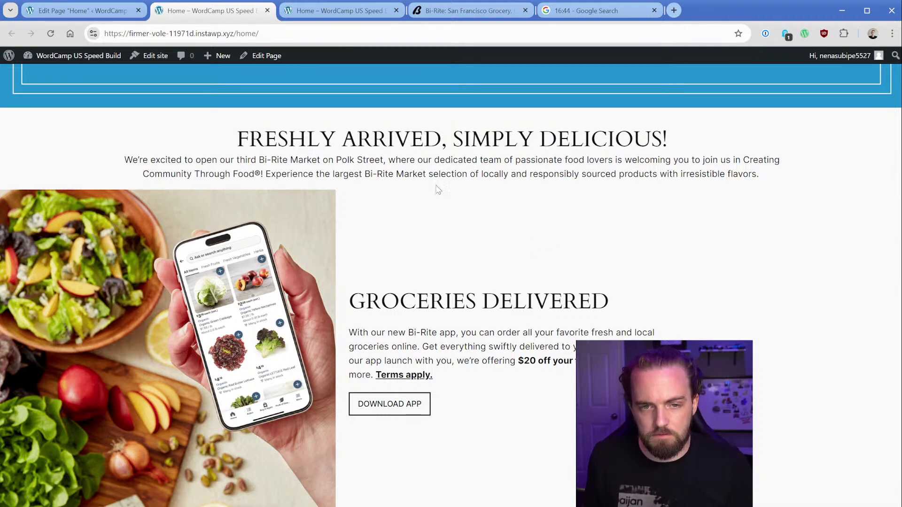
{"action": "key", "text": "ctrl+shift+Tab"}
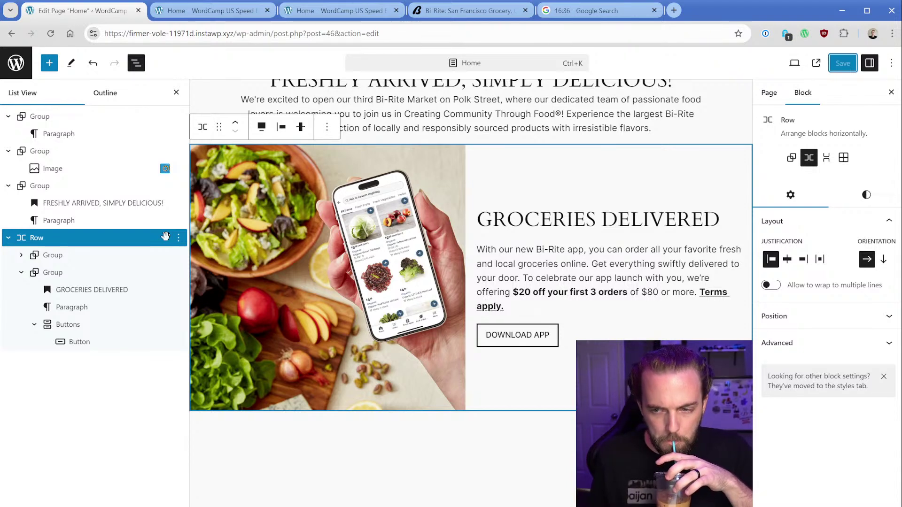
Centre the justification of the Groceries Delivered row, save, and check the result on the published page
{"action": "left_click", "coordinate": [787, 260]}
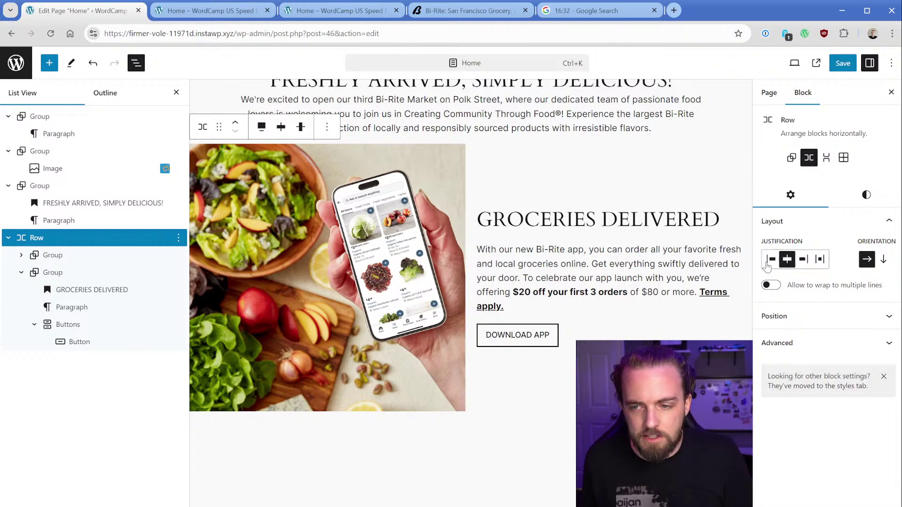
{"action": "left_click", "coordinate": [843, 63]}
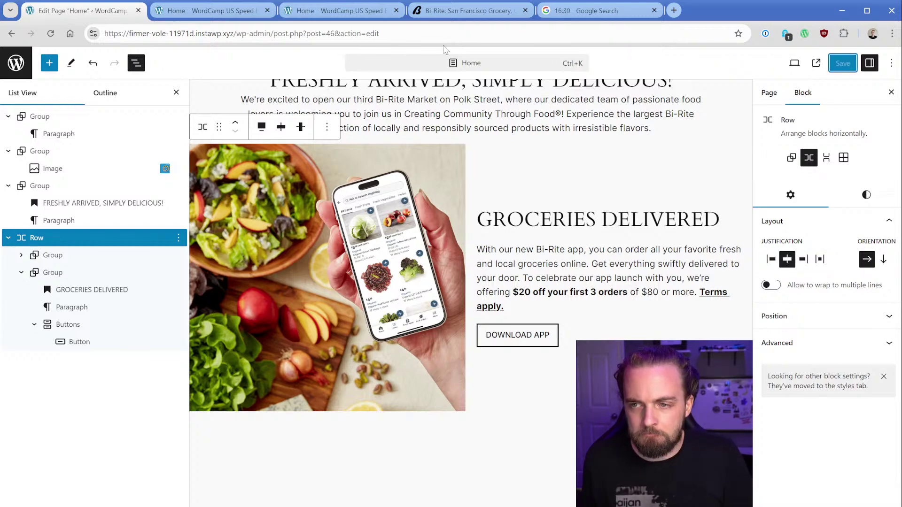
{"action": "key", "text": "ctrl+2"}
{"action": "key", "text": "F5"}
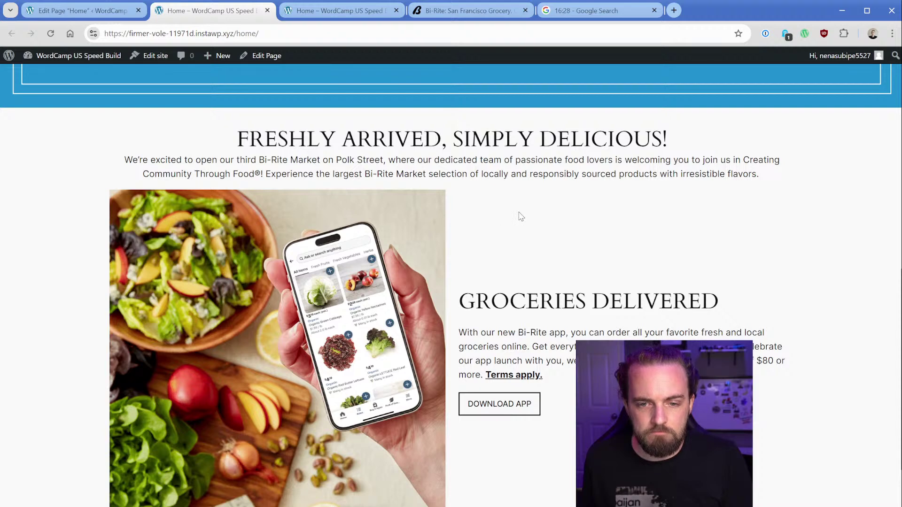
{"action": "key", "text": "ctrl+1"}
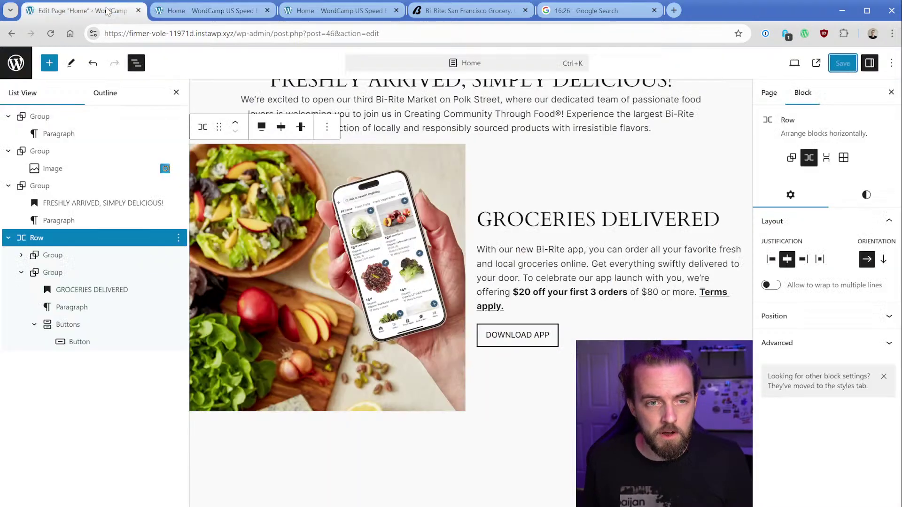
Turn off content width for inner blocks in the image's group, save, and check the published page
{"action": "left_click", "coordinate": [53, 254]}
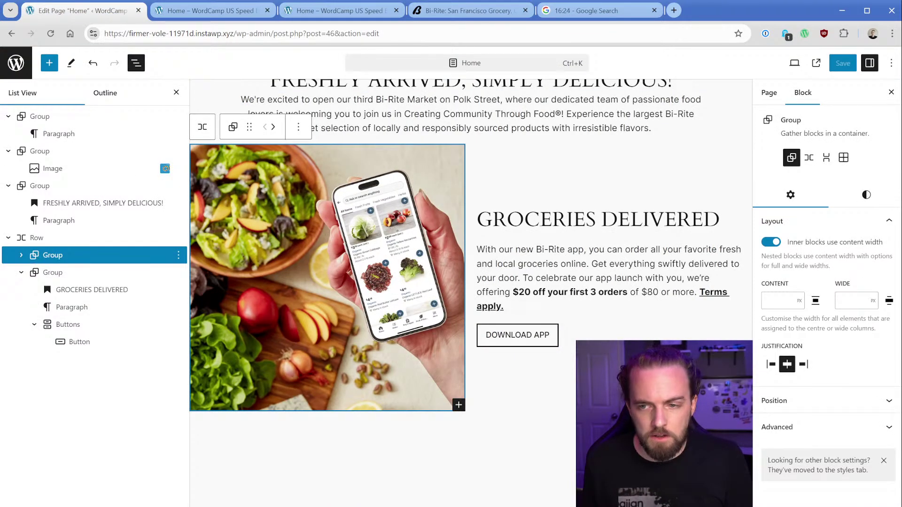
{"action": "left_click", "coordinate": [770, 242]}
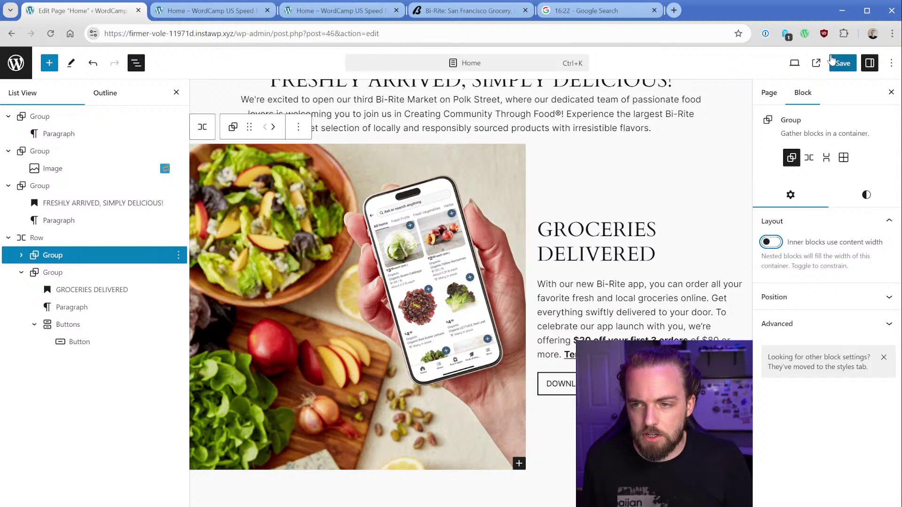
{"action": "left_click", "coordinate": [216, 12]}
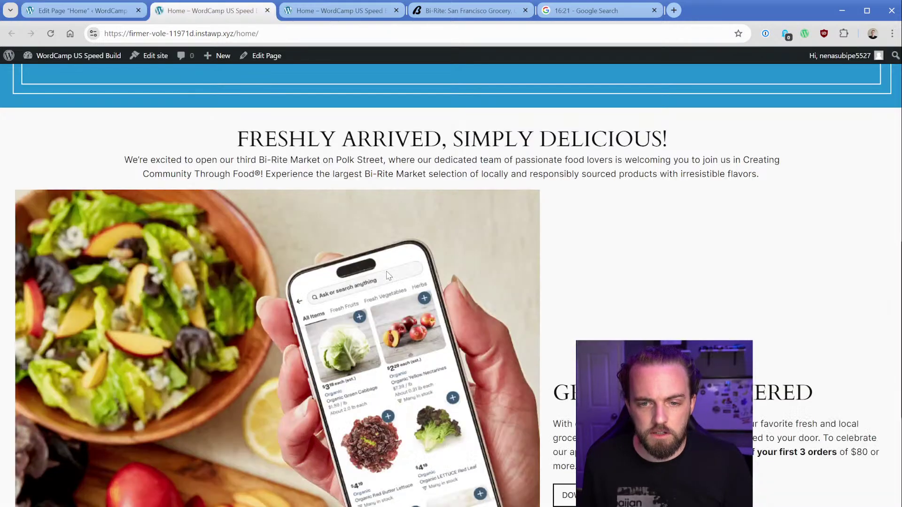
{"action": "key", "text": "ctrl+shift+Tab"}
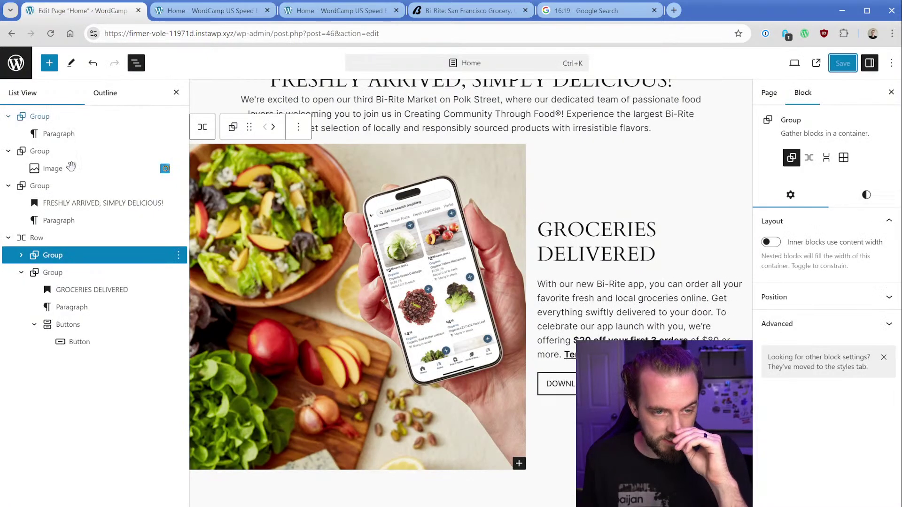
Set the Groceries Delivered row's justification to left, save, and review the surrounding sections on the published page
{"action": "left_click", "coordinate": [109, 232]}
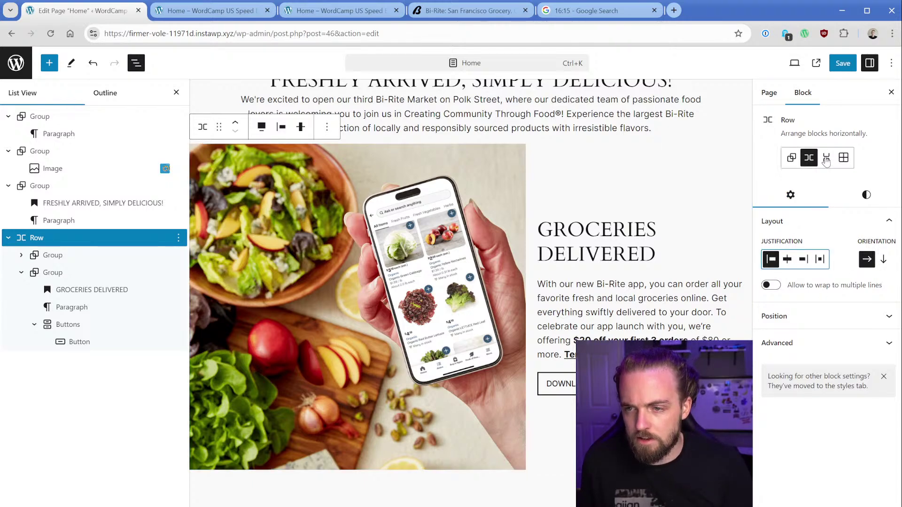
{"action": "left_click", "coordinate": [840, 65]}
{"action": "left_click", "coordinate": [207, 10]}
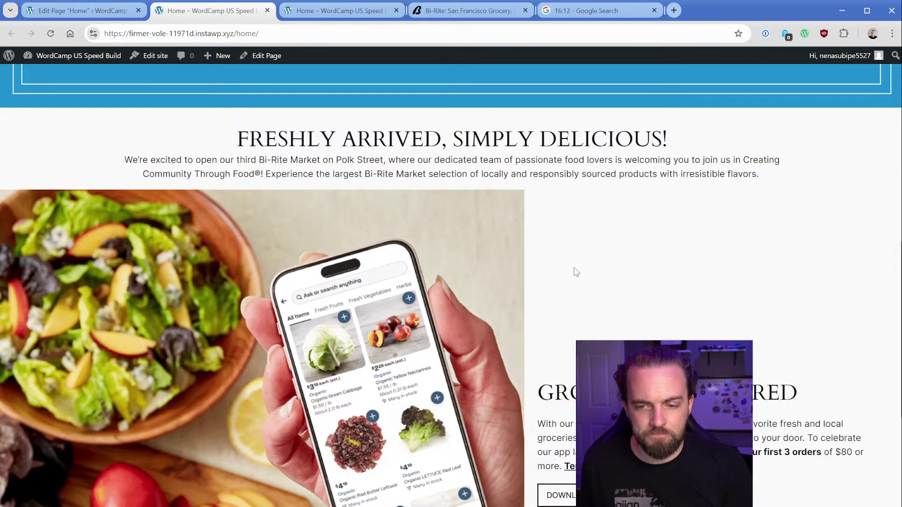
{"action": "scroll", "coordinate": [552, 255], "scroll_direction": "down", "scroll_amount": 3}
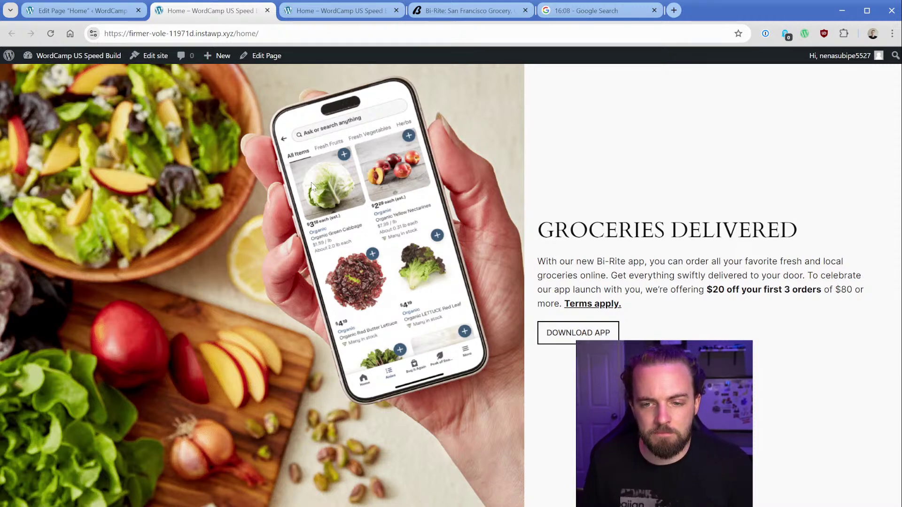
{"action": "scroll", "coordinate": [322, 196], "scroll_direction": "up", "scroll_amount": 7}
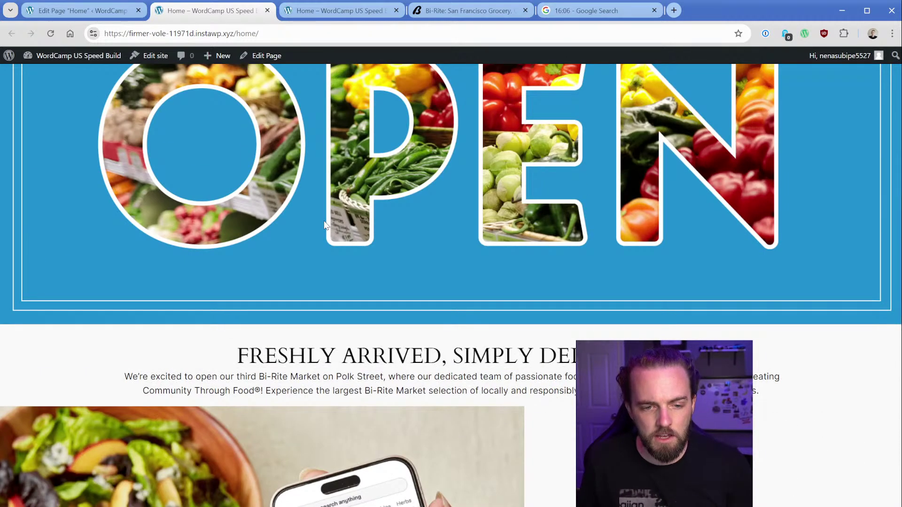
{"action": "scroll", "coordinate": [451, 281], "scroll_direction": "down", "scroll_amount": 3}
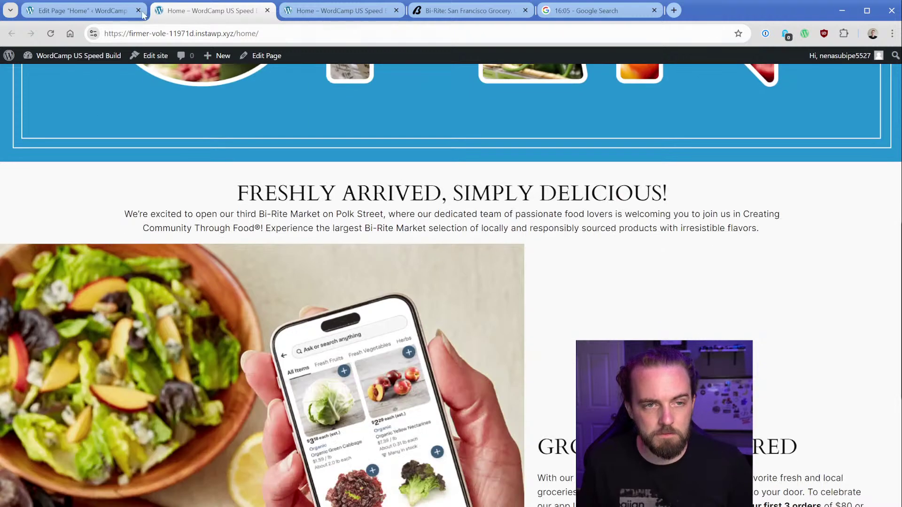
Raise the top and bottom padding of the "Freshly Arrived, Simply Delicious!" group to the third preset, save, and check the published spacing
{"action": "left_click", "coordinate": [85, 11]}
{"action": "left_click", "coordinate": [134, 190]}
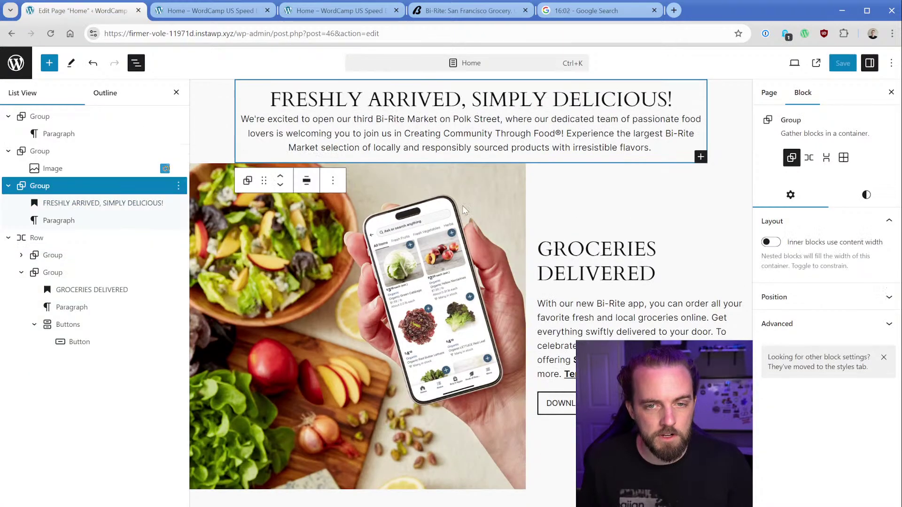
{"action": "left_click", "coordinate": [868, 196]}
{"action": "scroll", "coordinate": [823, 336], "scroll_direction": "down", "scroll_amount": 4}
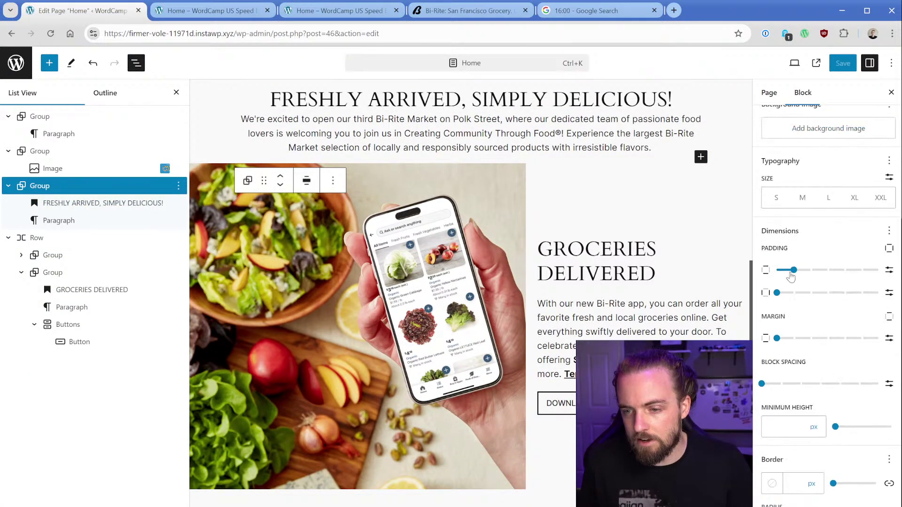
{"action": "left_click_drag", "start_coordinate": [794, 270], "coordinate": [828, 270]}
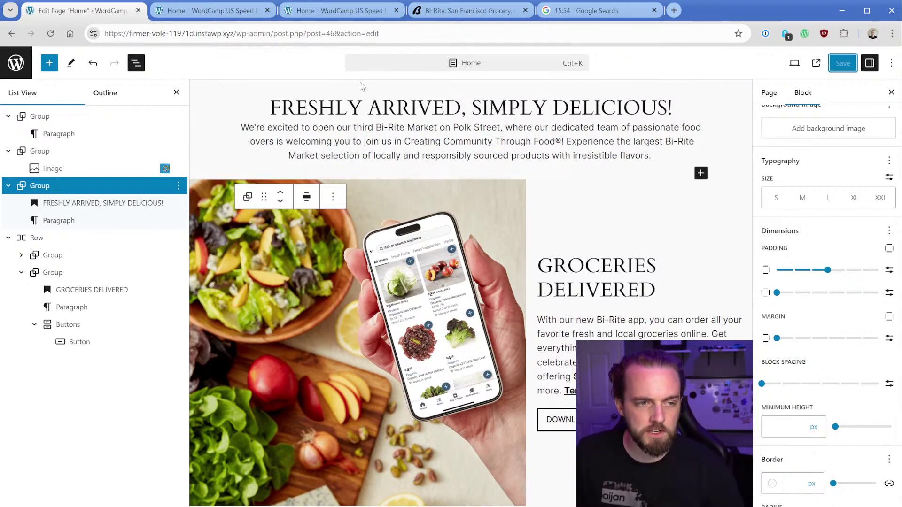
{"action": "left_click", "coordinate": [244, 18]}
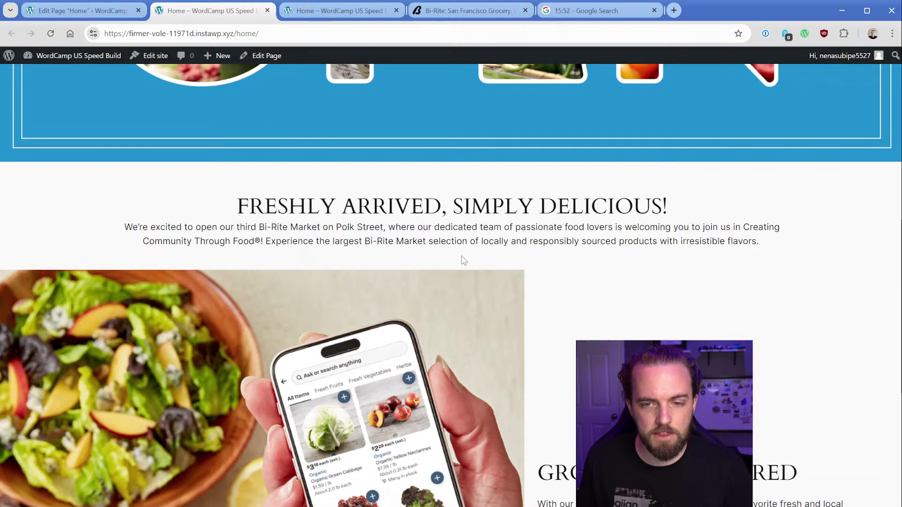
{"action": "scroll", "coordinate": [573, 285], "scroll_direction": "down", "scroll_amount": 3}
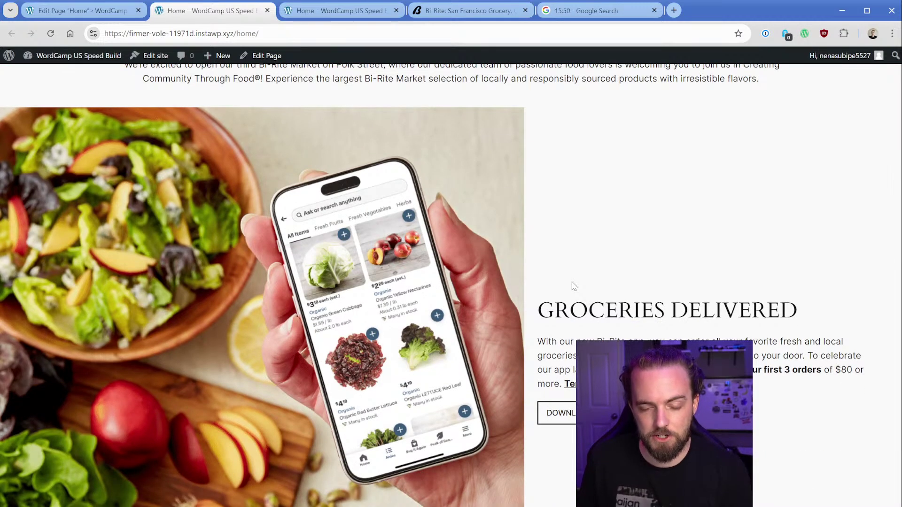
Examine the Groceries Delivered image's size and style options and its parent row's layout settings in the page editor
{"action": "left_click", "coordinate": [79, 11]}
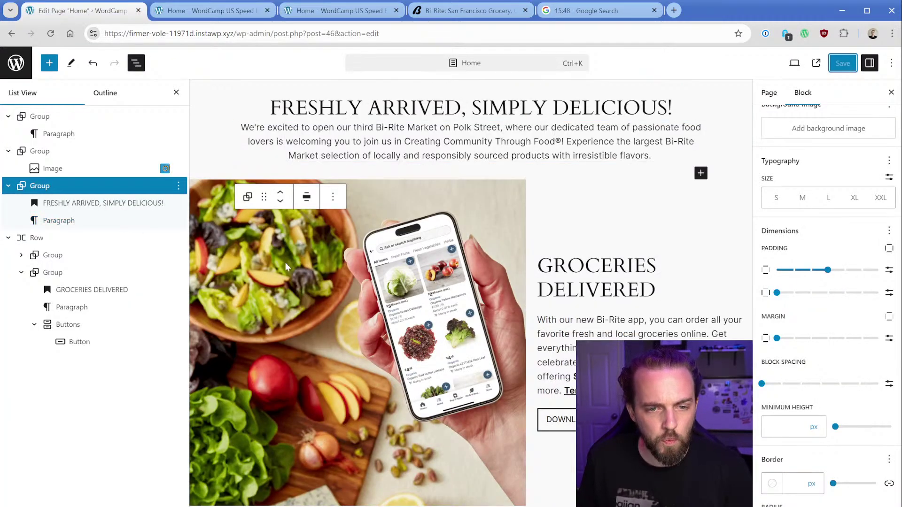
{"action": "left_click", "coordinate": [306, 266]}
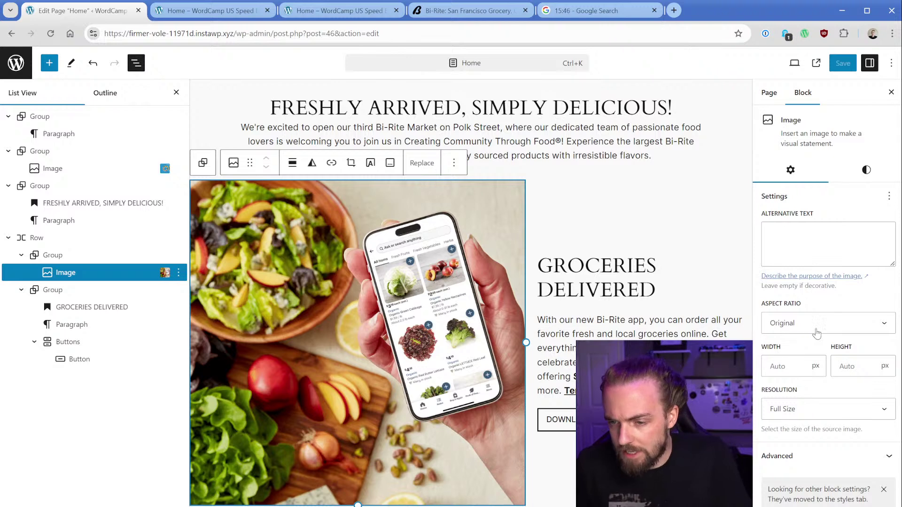
{"action": "left_click", "coordinate": [816, 367]}
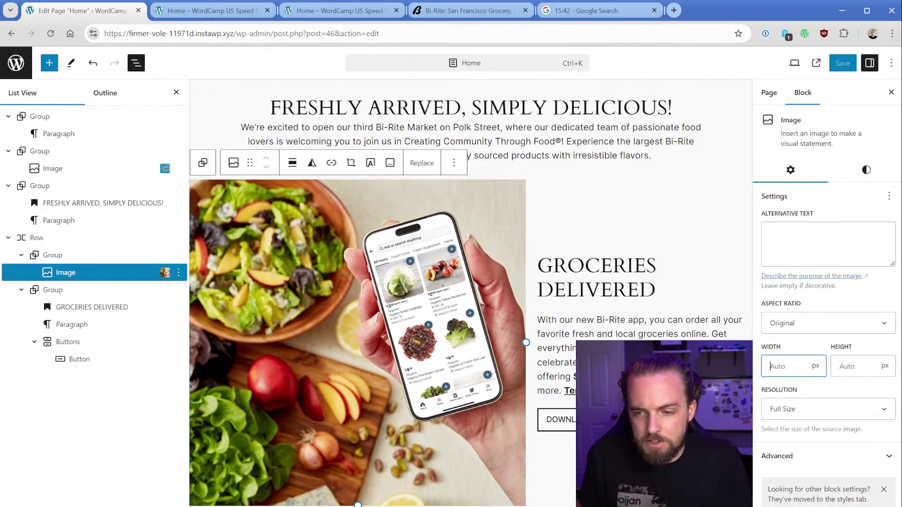
{"action": "left_click", "coordinate": [863, 180]}
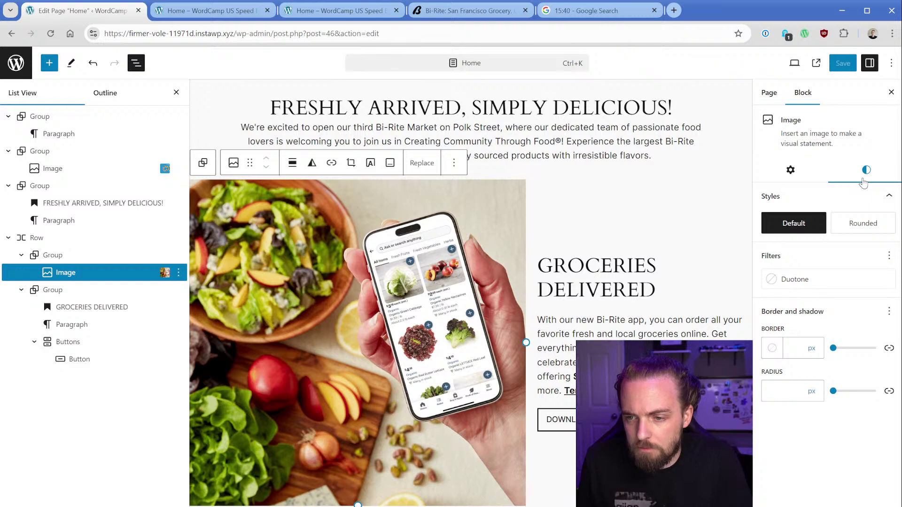
{"action": "left_click", "coordinate": [770, 179]}
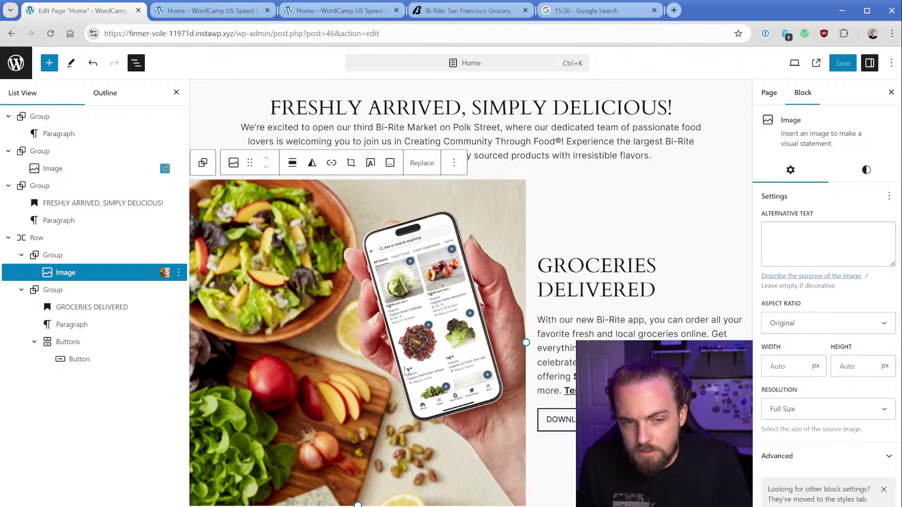
{"action": "left_click", "coordinate": [126, 239]}
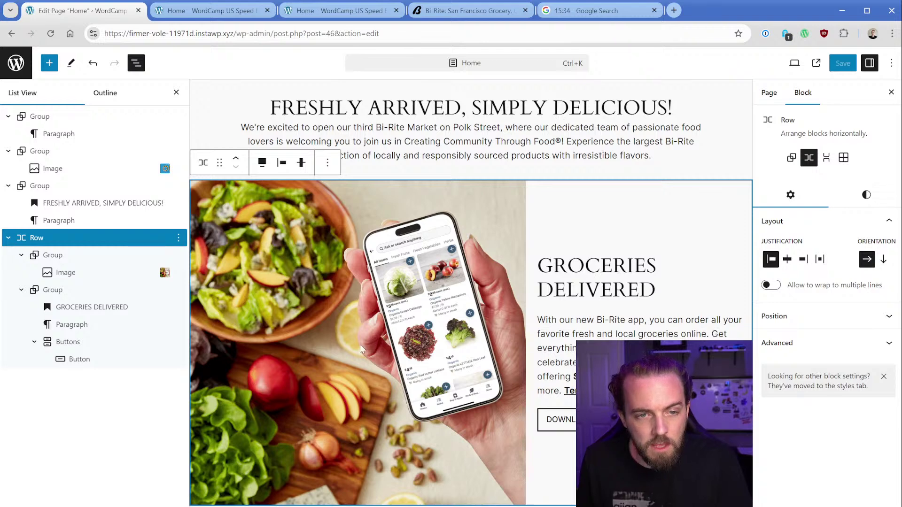
Copy the maroon Rosh Hashanah banner group and paste it into a new block after the Groceries Delivered row
{"action": "scroll", "coordinate": [360, 347], "scroll_direction": "up", "scroll_amount": 10}
{"action": "left_click", "coordinate": [65, 118]}
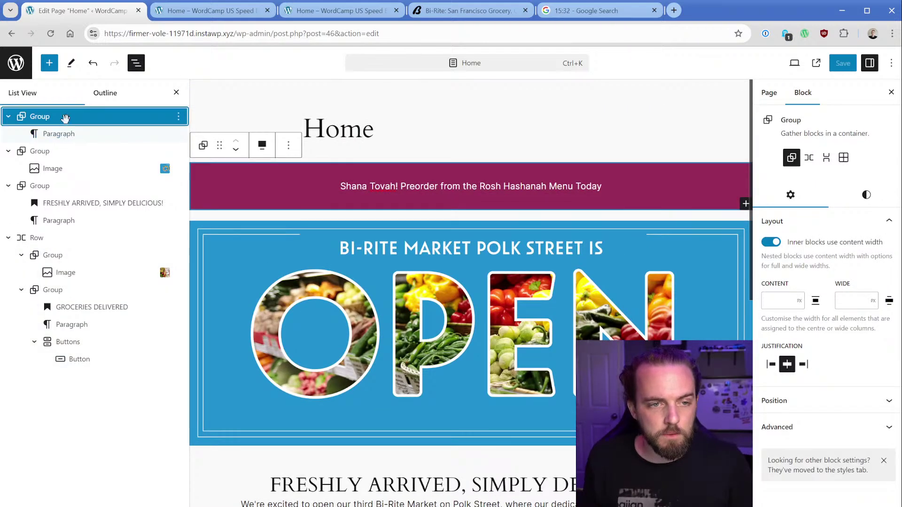
{"action": "left_click", "coordinate": [178, 238]}
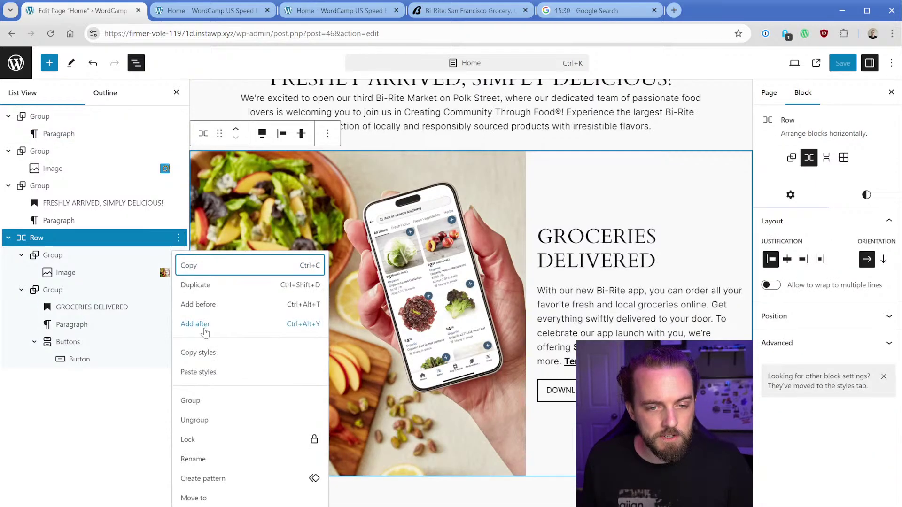
{"action": "left_click", "coordinate": [205, 325]}
{"action": "key", "text": "ctrl+v"}
On the Bi-Rite homepage, find the "Join the Bi-Rite Wine Club" banner and open its linked Wine Club page
{"action": "left_click", "coordinate": [470, 10]}
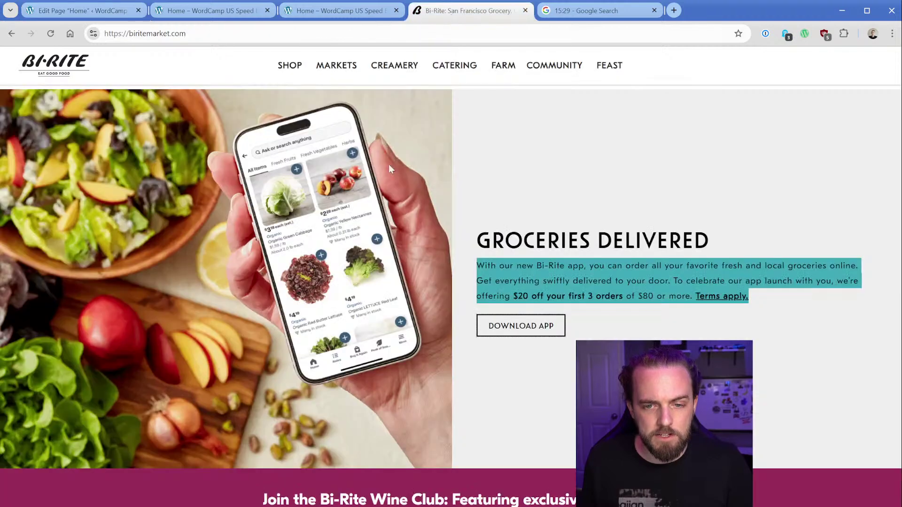
{"action": "scroll", "coordinate": [388, 164], "scroll_direction": "down", "scroll_amount": 4}
{"action": "left_click", "coordinate": [412, 346]}
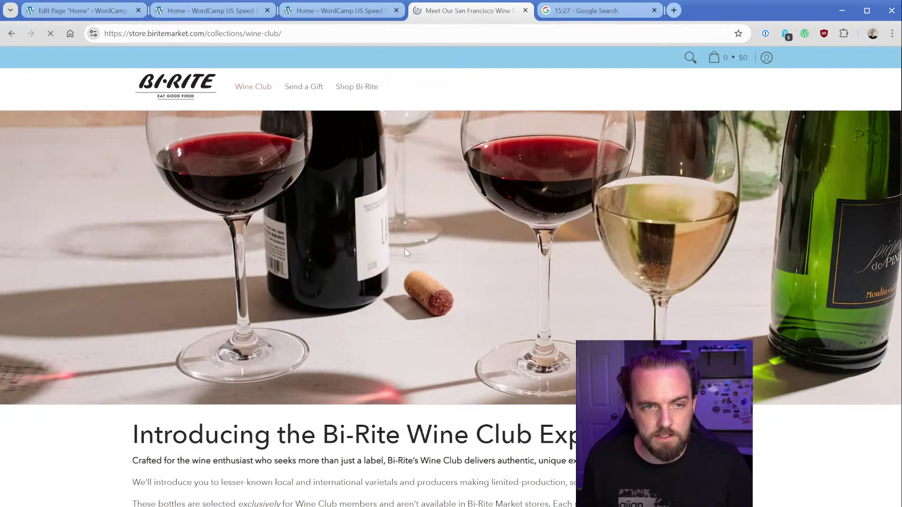
Replace the last magenta banner's text with the linked line "Join the Bi-Rite Wine Club: Featuring exclusive bottles." copied from the Bi-Rite site
{"action": "key", "text": "alt+Left"}
{"action": "left_click_drag", "start_coordinate": [254, 336], "coordinate": [638, 338]}
{"action": "key", "text": "ctrl+c"}
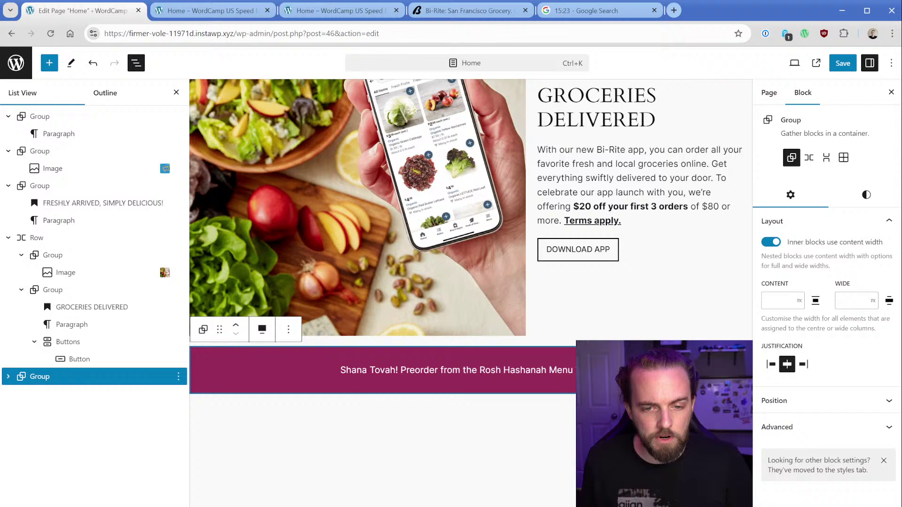
{"action": "triple_click", "coordinate": [469, 370]}
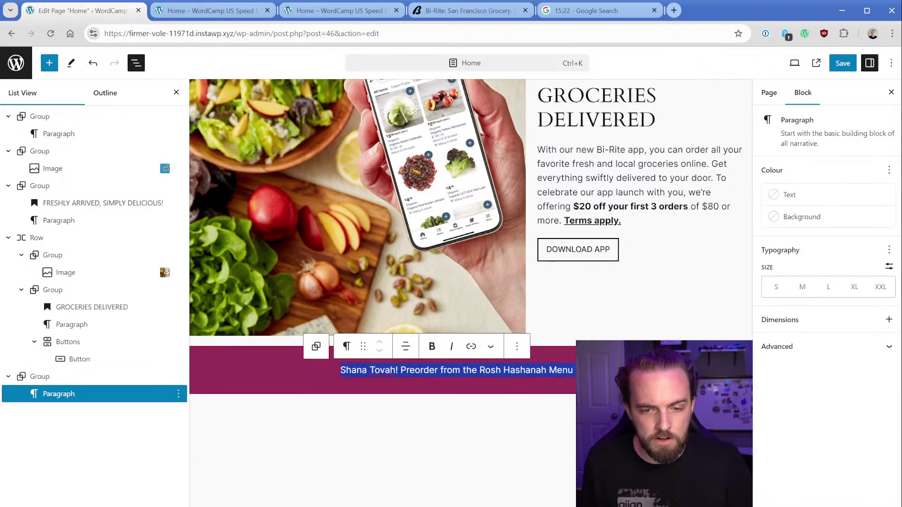
{"action": "key", "text": "ctrl+v"}
{"action": "key", "text": "ctrl+a"}
{"action": "key", "text": "ctrl+v"}
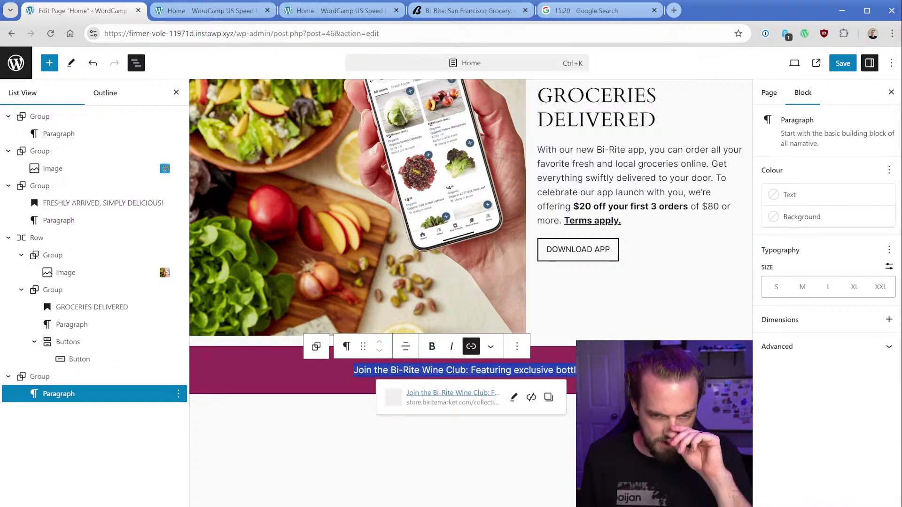
{"action": "left_click", "coordinate": [888, 250]}
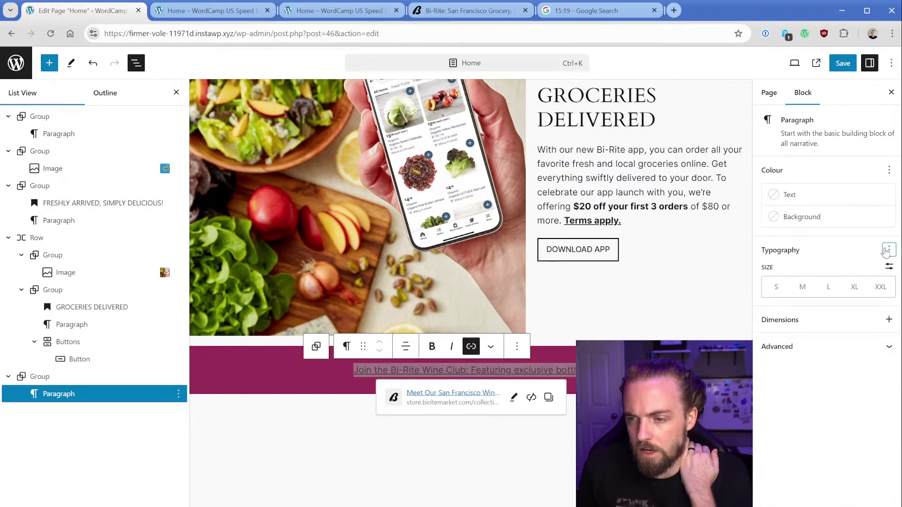
{"action": "left_click", "coordinate": [649, 296]}
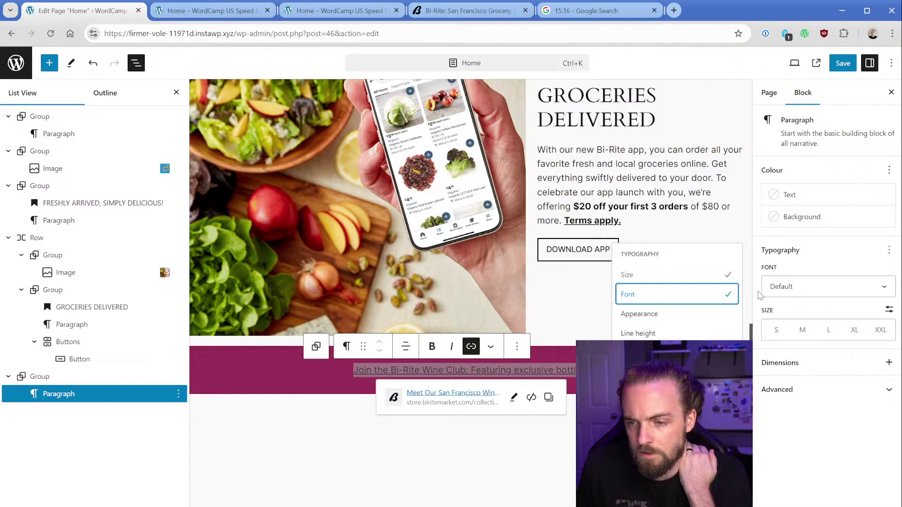
{"action": "left_click", "coordinate": [807, 288]}
{"action": "left_click", "coordinate": [806, 294]}
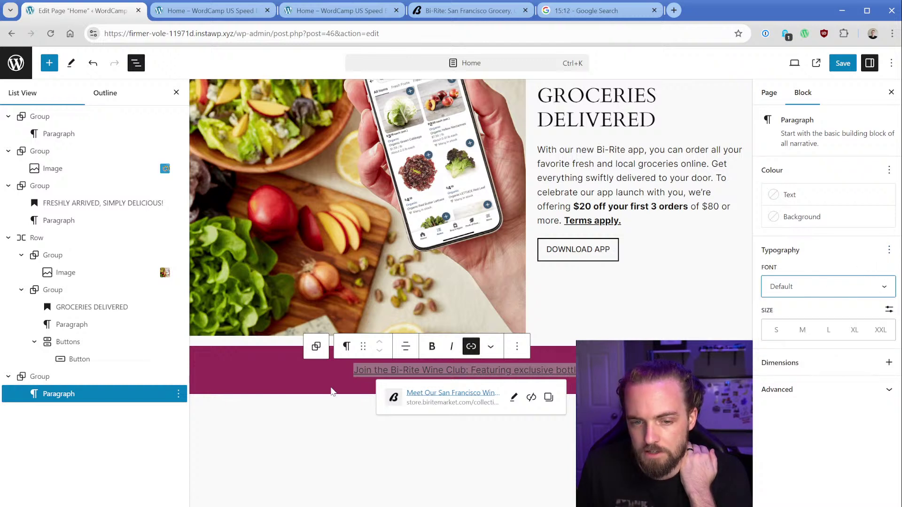
{"action": "left_click", "coordinate": [317, 381]}
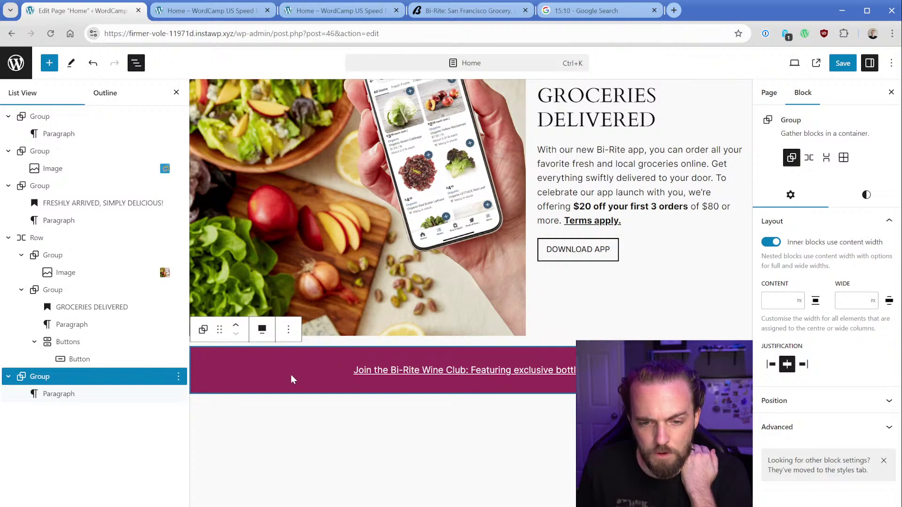
{"action": "left_click", "coordinate": [383, 370]}
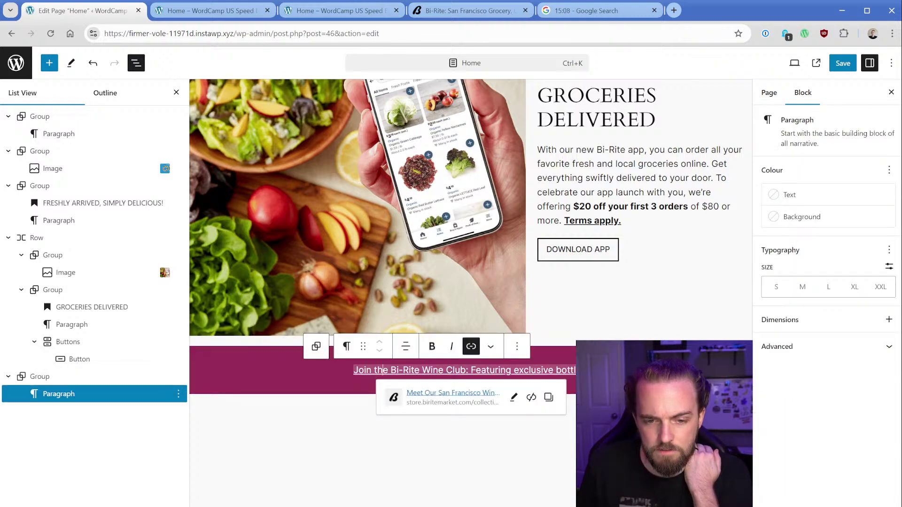
{"action": "left_click", "coordinate": [178, 378]}
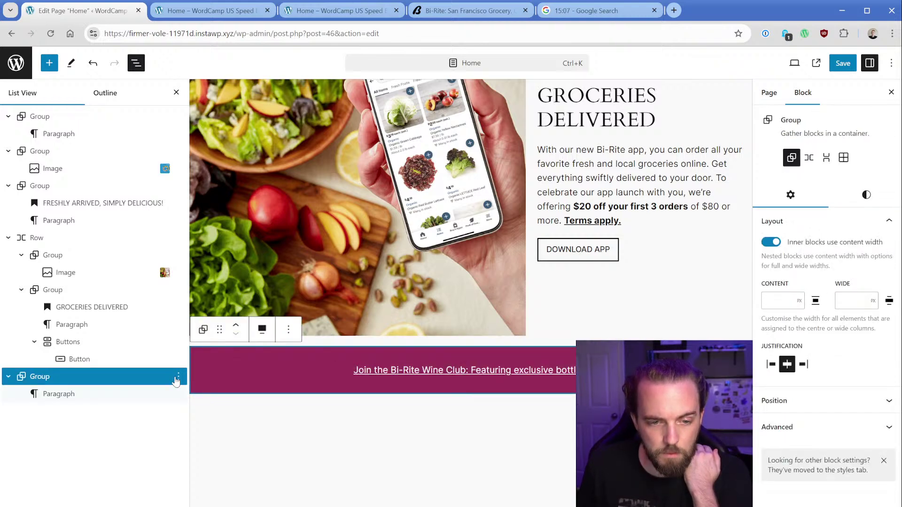
{"action": "left_click", "coordinate": [178, 377]}
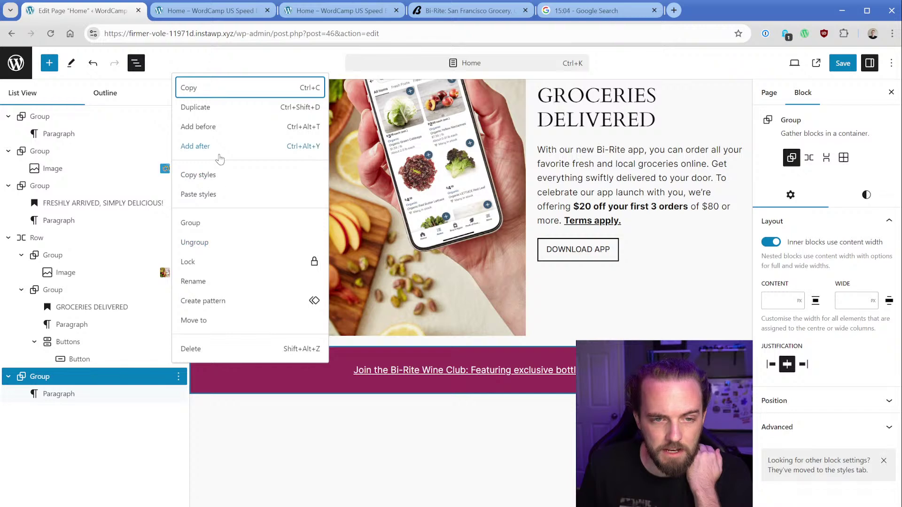
Duplicate the GROCERIES DELIVERED row and move the copy below the wine club banner
{"action": "left_click", "coordinate": [174, 238]}
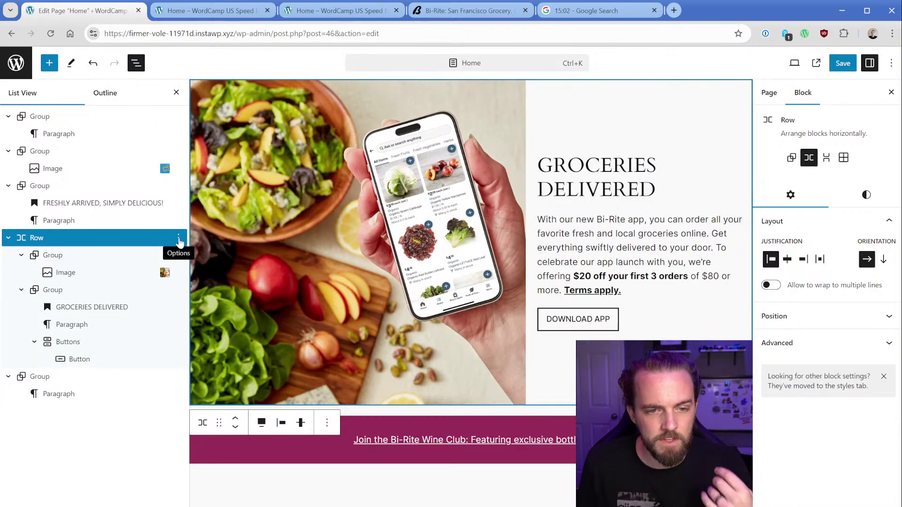
{"action": "left_click", "coordinate": [178, 239]}
{"action": "left_click", "coordinate": [199, 288]}
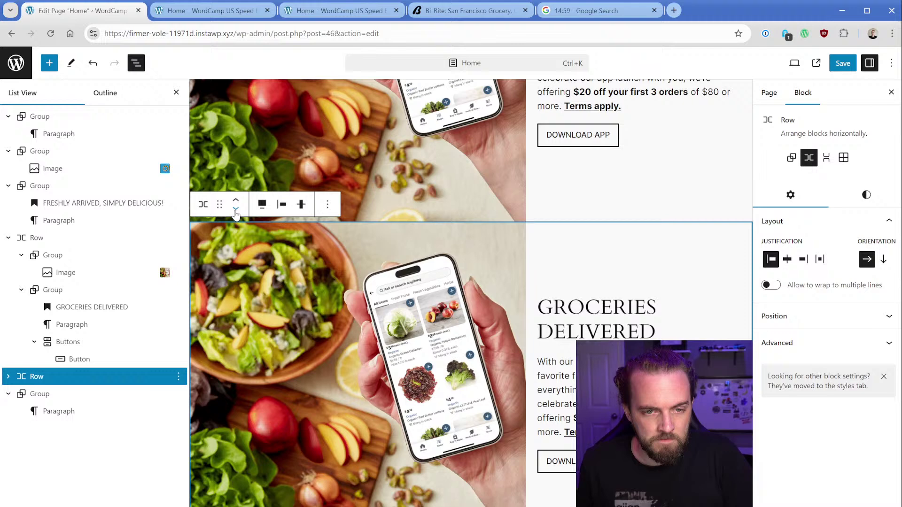
{"action": "left_click", "coordinate": [236, 208]}
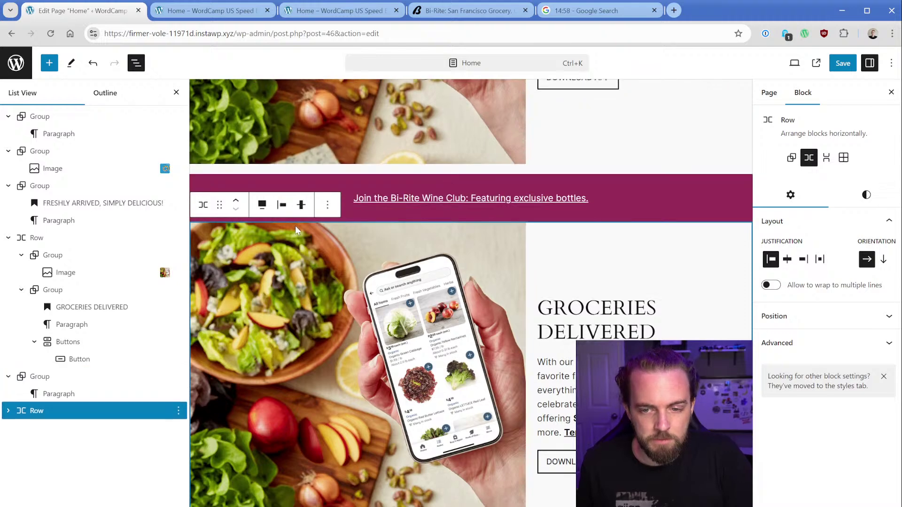
Change the duplicated row's heading to "Bi-Rite Creamery & Friends", taken from the Bi-Rite site
{"action": "left_click", "coordinate": [469, 10]}
{"action": "scroll", "coordinate": [451, 282], "scroll_direction": "down", "scroll_amount": 5}
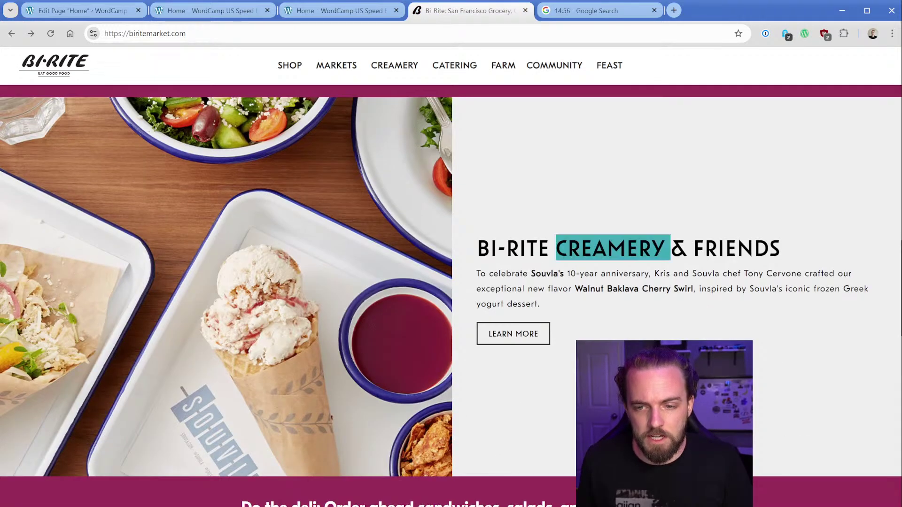
{"action": "triple_click", "coordinate": [611, 248]}
{"action": "left_click", "coordinate": [80, 10]}
{"action": "triple_click", "coordinate": [596, 320]}
{"action": "type", "text": "Bi-Rite Creamery & Friends"}
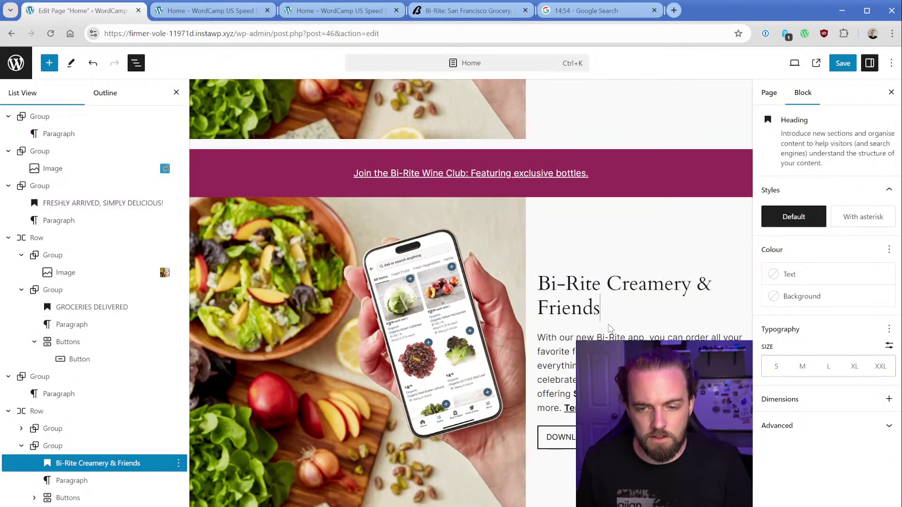
Replace the duplicated row's phone image with the creamery ice cream cone photo from the media library
{"action": "left_click", "coordinate": [414, 211]}
{"action": "left_click", "coordinate": [420, 180]}
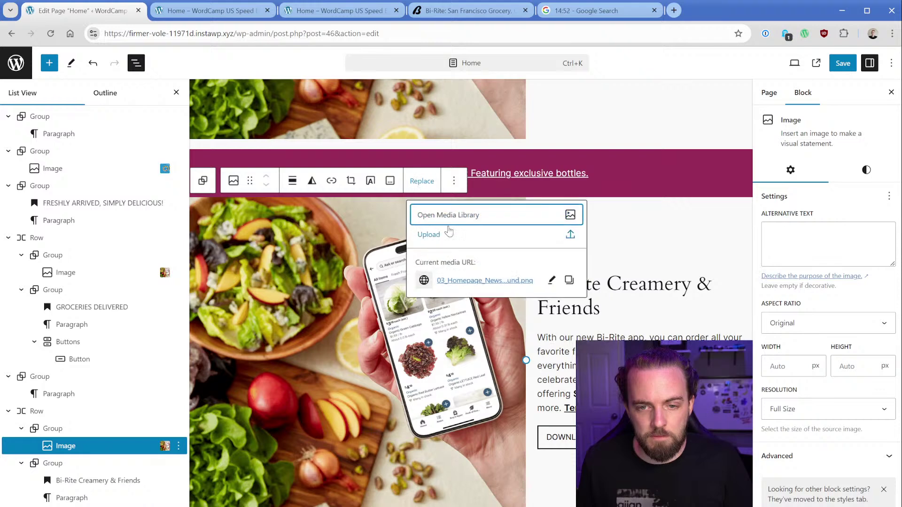
{"action": "left_click", "coordinate": [441, 211]}
{"action": "left_click", "coordinate": [472, 17]}
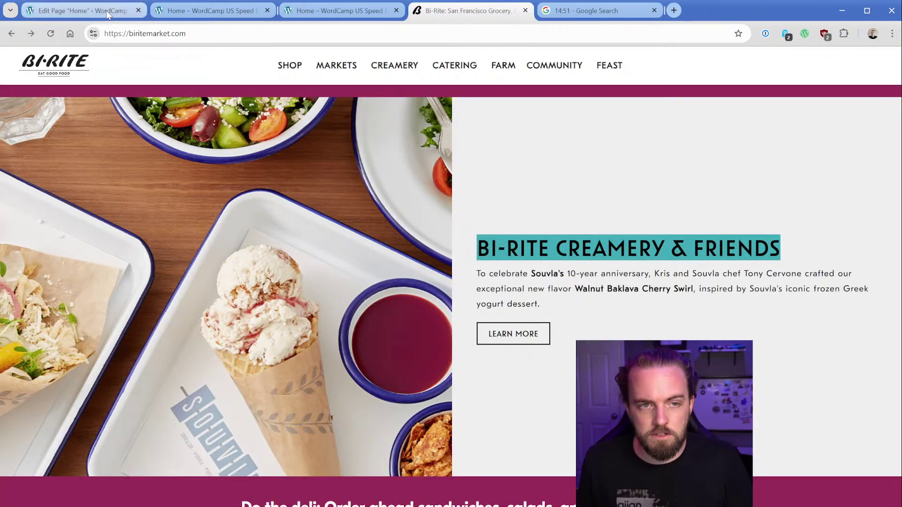
{"action": "left_click", "coordinate": [80, 11]}
{"action": "left_click", "coordinate": [577, 201]}
{"action": "left_click", "coordinate": [817, 489]}
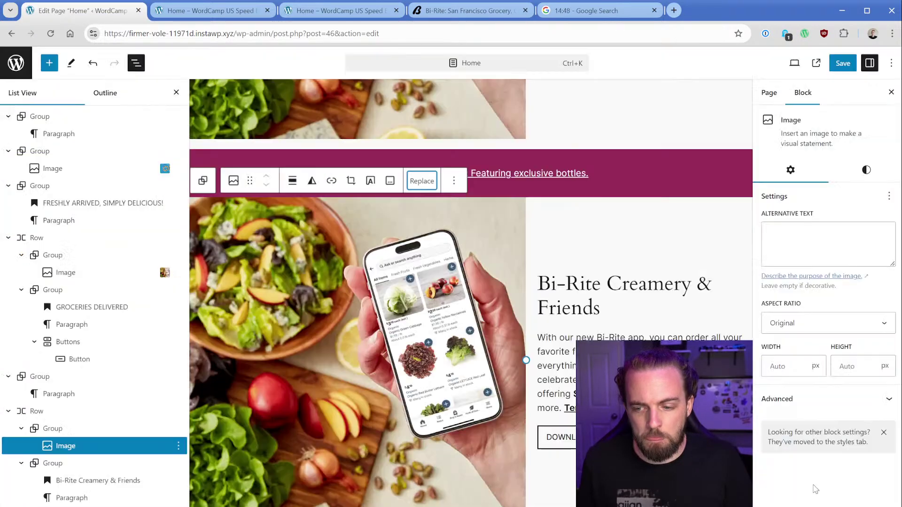
Replace the creamery row's paragraph with the Souvla's 10-year anniversary text from the Bi-Rite site and relabel its button "LEARN MORE"
{"action": "left_click", "coordinate": [439, 14]}
{"action": "left_click_drag", "start_coordinate": [476, 273], "coordinate": [540, 304]}
{"action": "key", "text": "ctrl+c"}
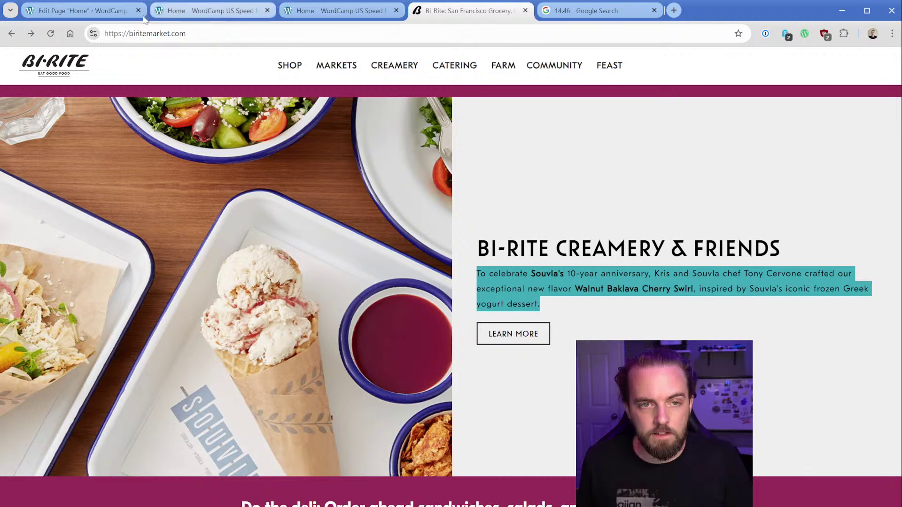
{"action": "left_click", "coordinate": [80, 11]}
{"action": "triple_click", "coordinate": [658, 308]}
{"action": "key", "text": "ctrl+v"}
{"action": "triple_click", "coordinate": [591, 323]}
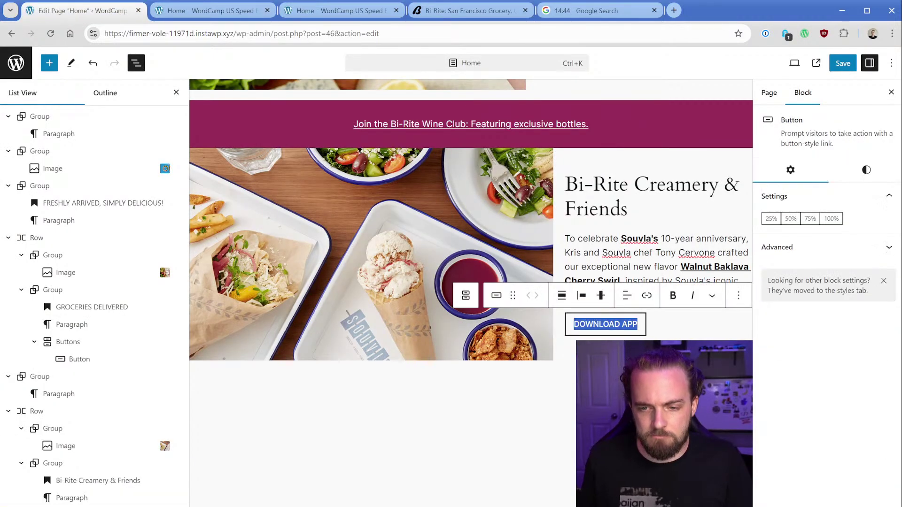
{"action": "type", "text": "LEARN MORE"}
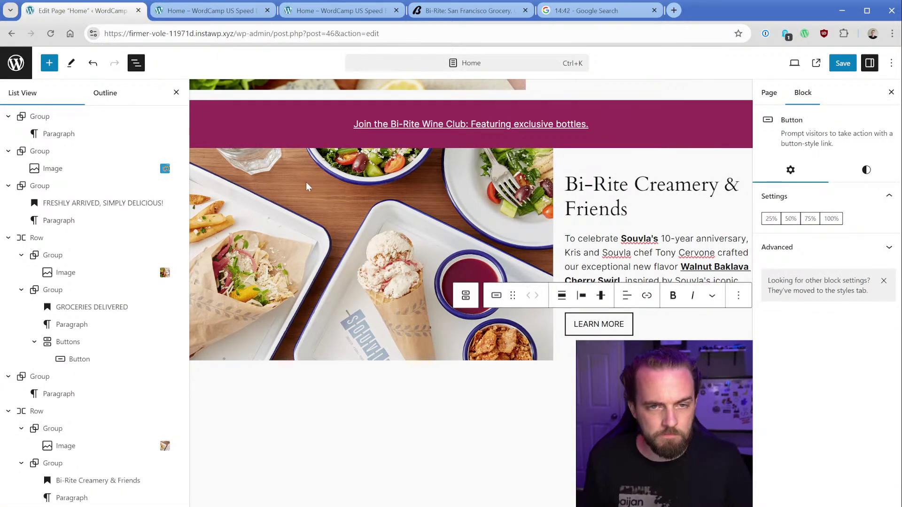
Close the extra Home preview and examine the sections following Bi-Rite Creamery & Friends on the Bi-Rite site
{"action": "left_click", "coordinate": [337, 10]}
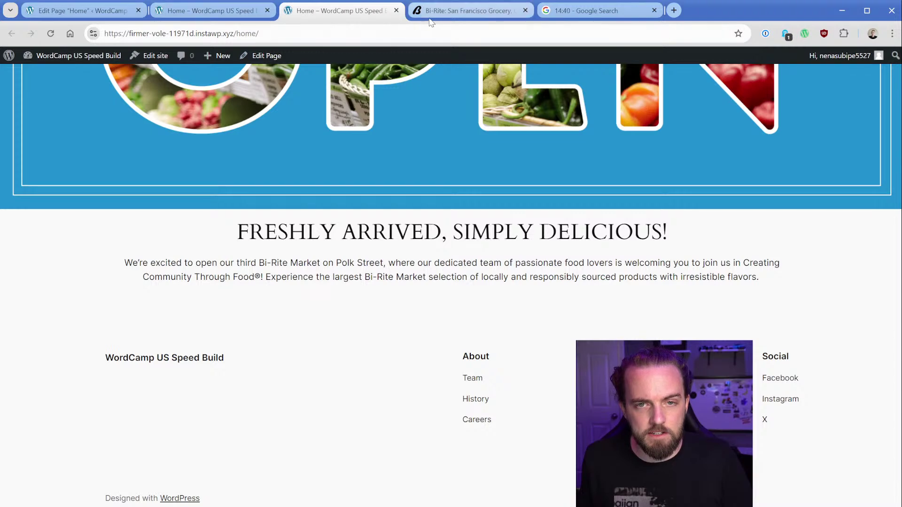
{"action": "left_click", "coordinate": [396, 11]}
{"action": "scroll", "coordinate": [451, 282], "scroll_direction": "down", "scroll_amount": 5}
{"action": "scroll", "coordinate": [493, 228], "scroll_direction": "down", "scroll_amount": 3}
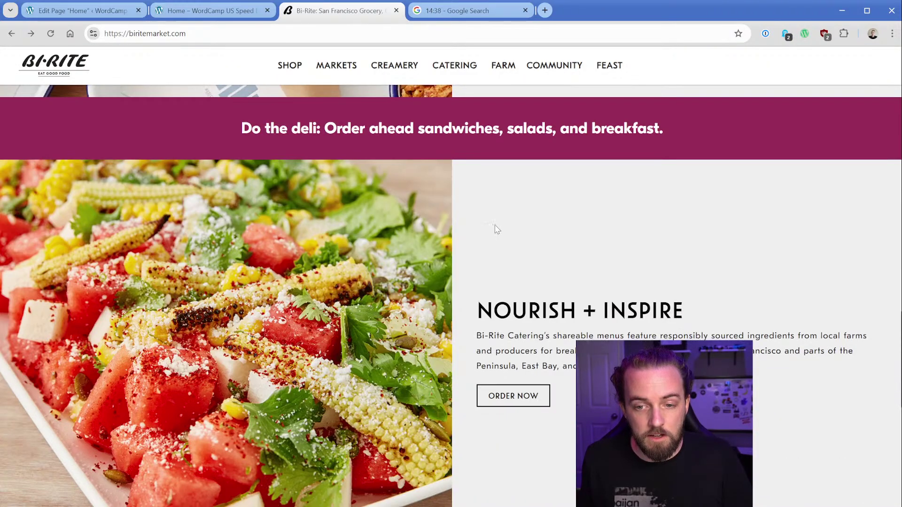
Duplicate the wine club banner group in the WordPress editor and move the copy below the creamery row
{"action": "key", "text": "ctrl+1"}
{"action": "left_click", "coordinate": [55, 376]}
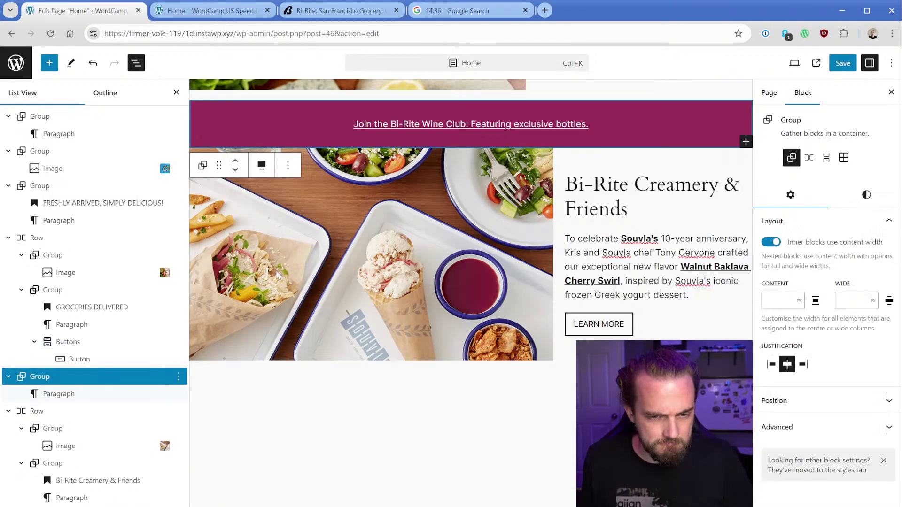
{"action": "left_click", "coordinate": [178, 376]}
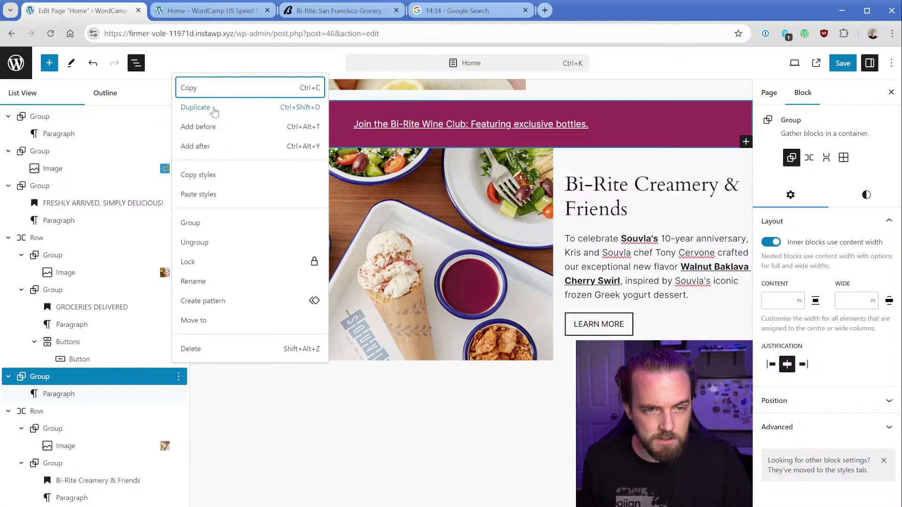
{"action": "left_click", "coordinate": [198, 105]}
{"action": "left_click", "coordinate": [55, 411]}
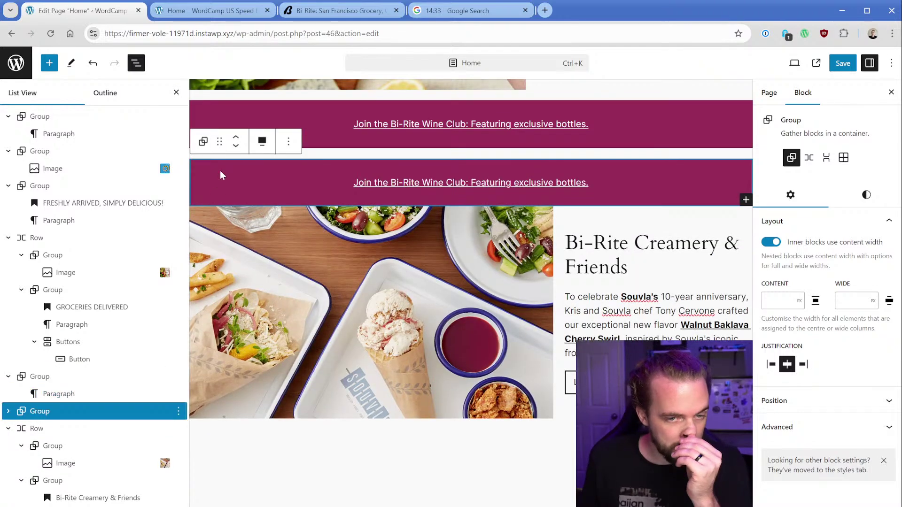
{"action": "left_click", "coordinate": [236, 150]}
Duplicate the Bi-Rite Creamery & Friends row and move the copy below the last magenta banner
{"action": "left_click", "coordinate": [36, 398]}
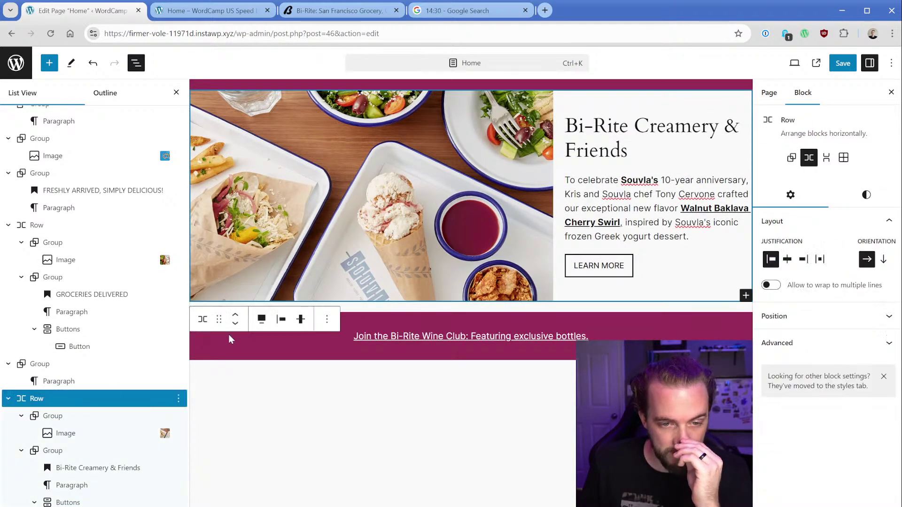
{"action": "left_click", "coordinate": [326, 319]}
{"action": "left_click", "coordinate": [347, 80]}
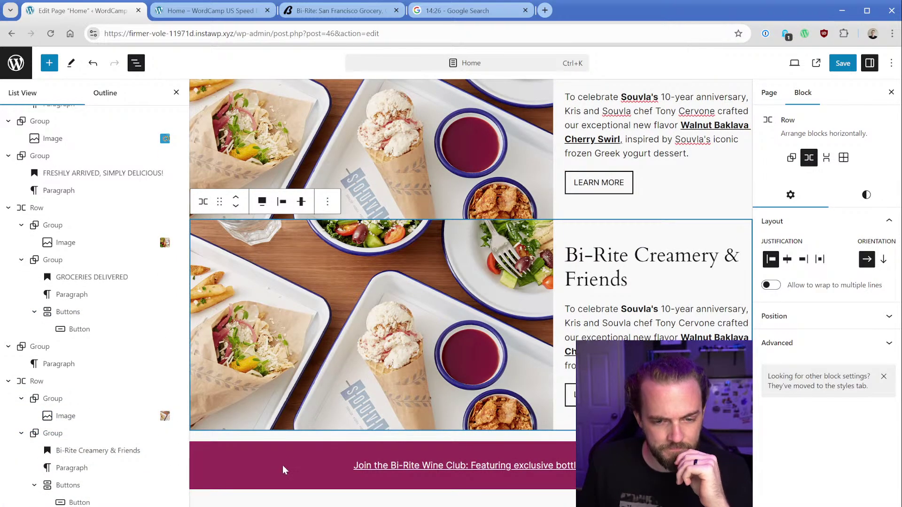
{"action": "left_click", "coordinate": [236, 206]}
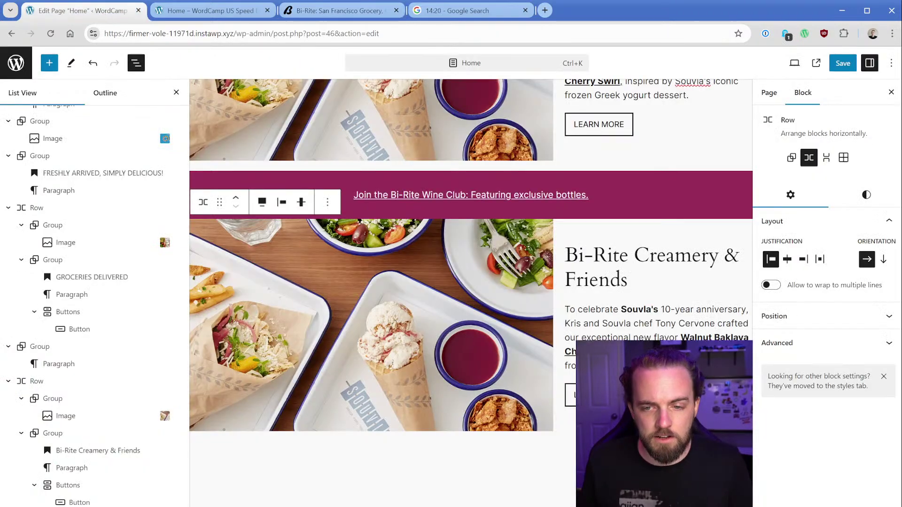
Set the new row's heading to "Nourish + Inspire" and replace its paragraph with the Bi-Rite Catering shareable menus text
{"action": "left_click", "coordinate": [629, 259]}
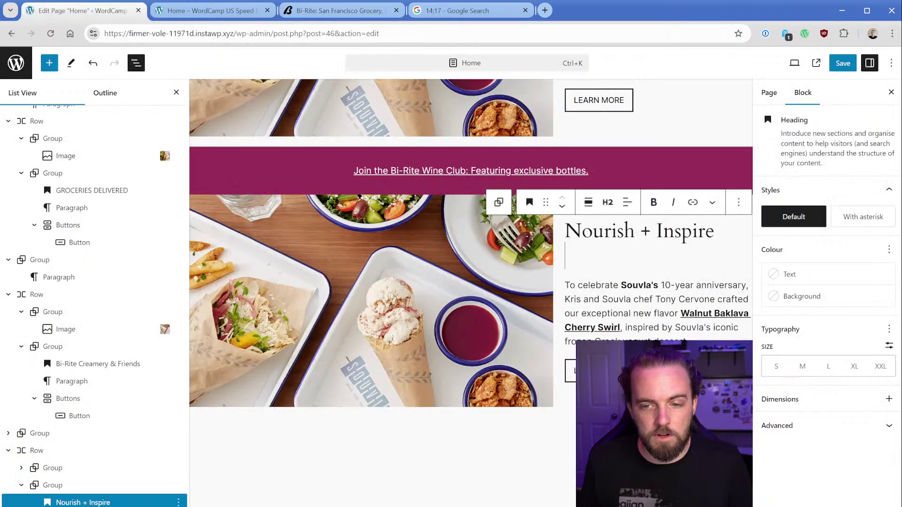
{"action": "triple_click", "coordinate": [611, 291]}
{"action": "type", "text": "Bi-Rite Catering's shareable menus feature responsibly sourced ingredients from local farms and producers for breakfast, lunch, and more. Delivery to San Francisco and parts of the Peninsula, East Bay, and Marin County."}
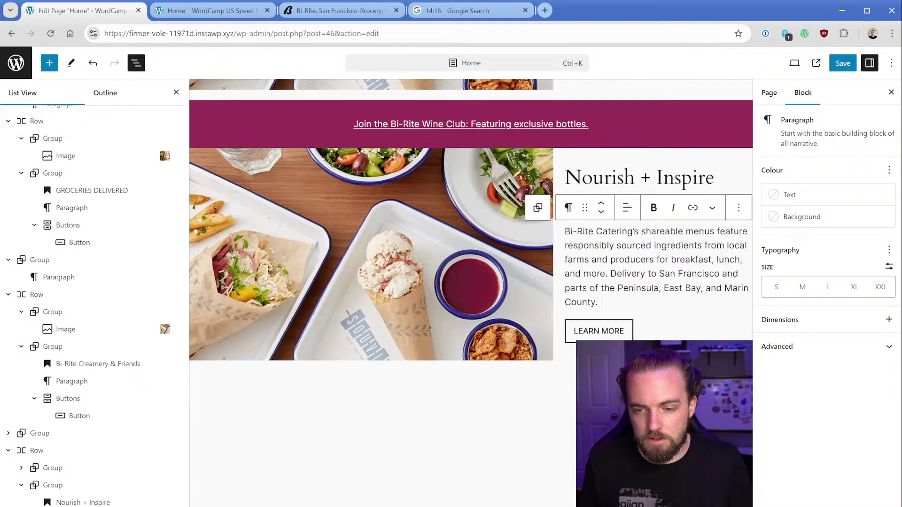
Relabel the Nourish + Inspire row's button "ORDER NOW" and save the page
{"action": "left_click", "coordinate": [594, 331]}
{"action": "key", "text": "ctrl+a"}
{"action": "type", "text": "ORDER NO"}
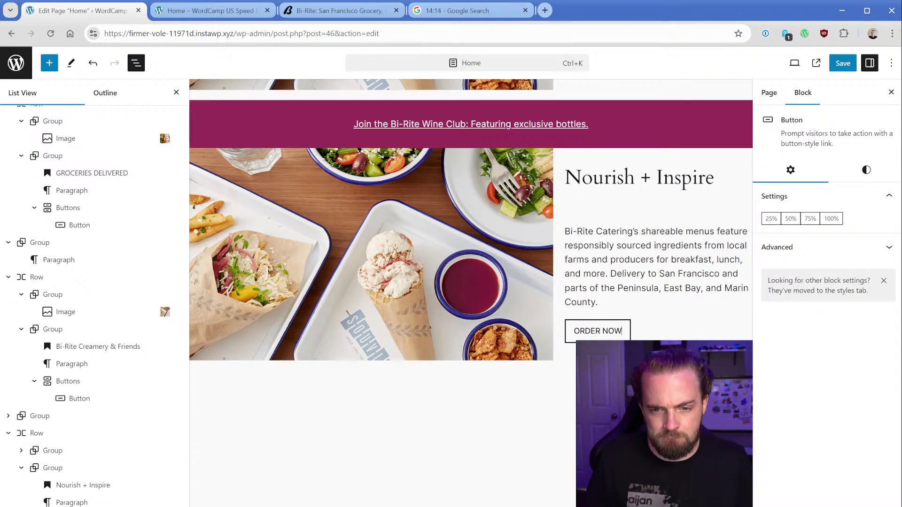
{"action": "key", "text": "ctrl+s"}
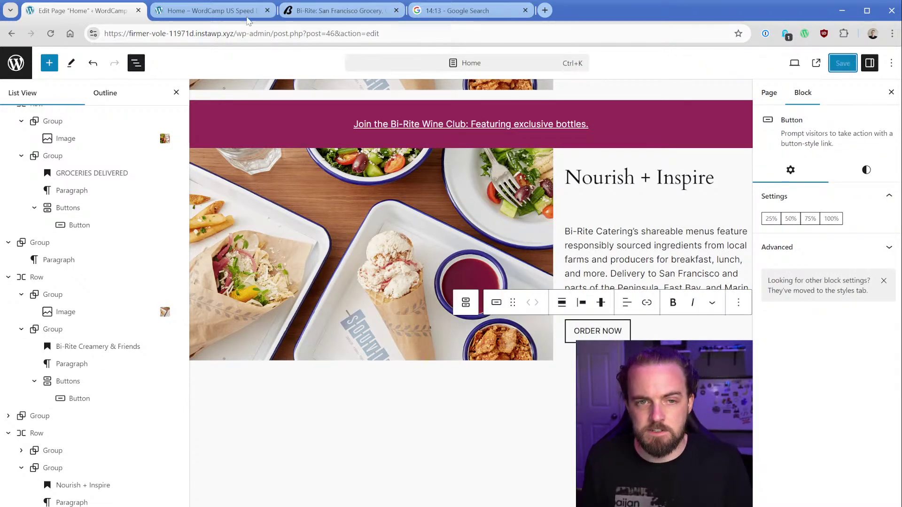
Reload the published Home page and examine its page title above the first banner
{"action": "left_click", "coordinate": [247, 18]}
{"action": "key", "text": "F5"}
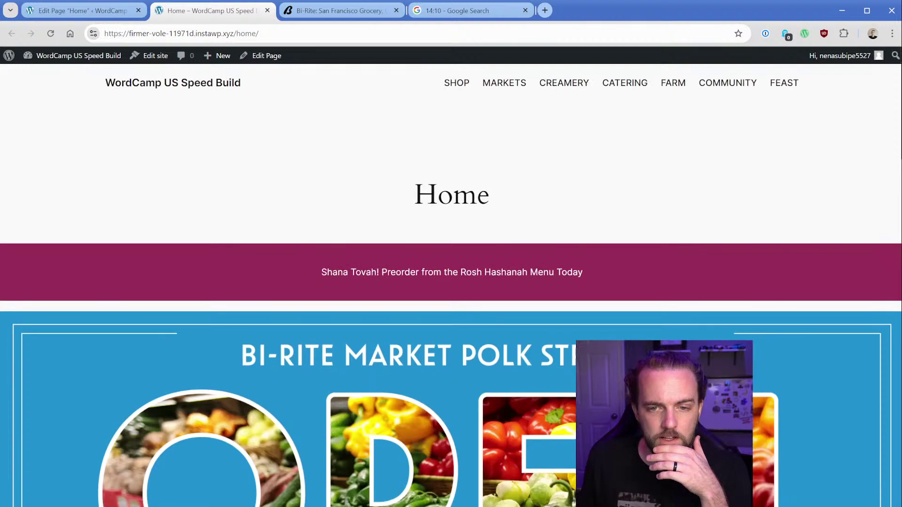
{"action": "double_click", "coordinate": [485, 173]}
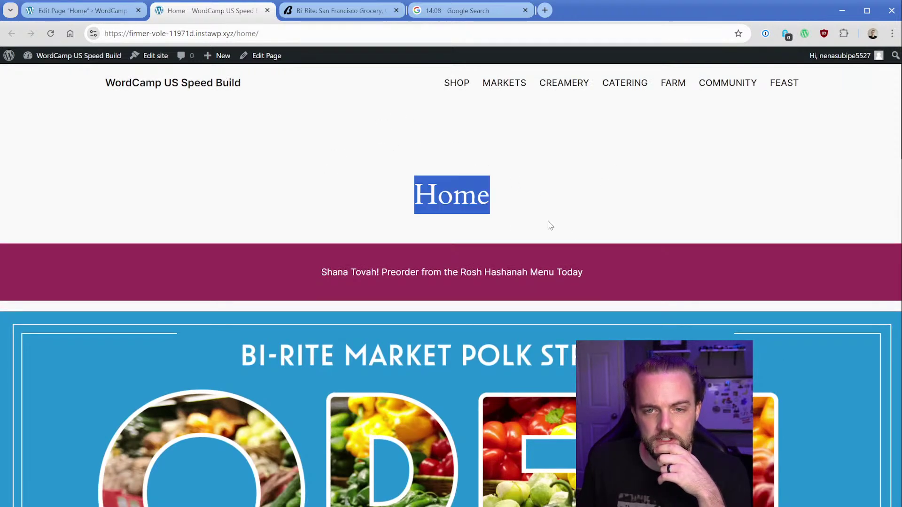
Review the published Home page's banners and image-text rows and compare them with the original Bi-Rite site
{"action": "left_click", "coordinate": [392, 143]}
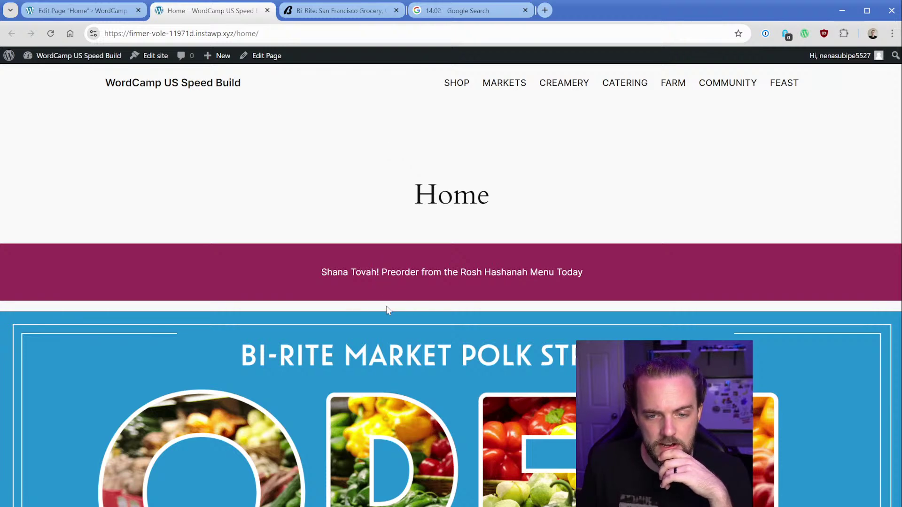
{"action": "scroll", "coordinate": [386, 307], "scroll_direction": "down", "scroll_amount": 9}
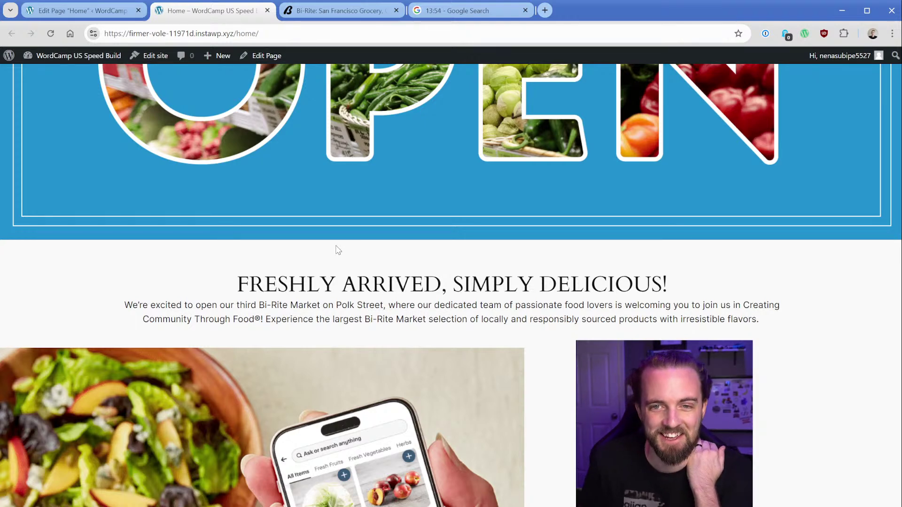
{"action": "scroll", "coordinate": [358, 250], "scroll_direction": "down", "scroll_amount": 8}
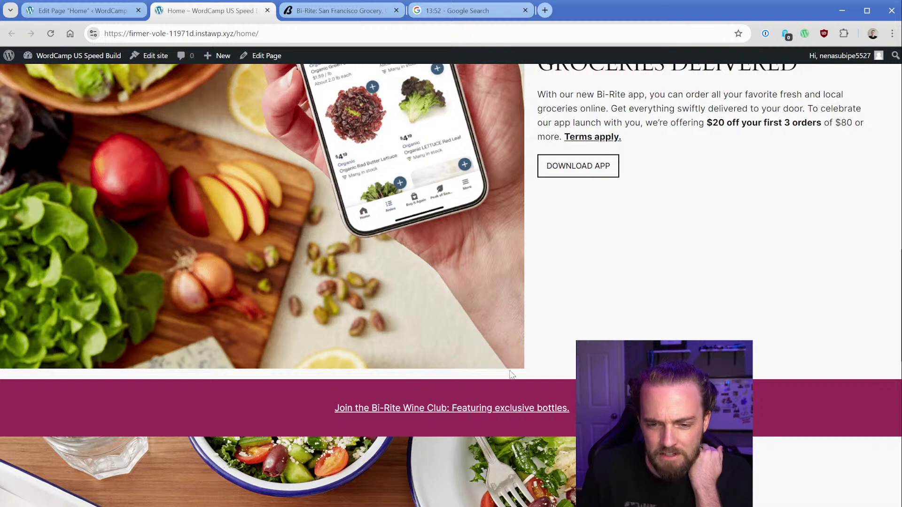
{"action": "scroll", "coordinate": [511, 374], "scroll_direction": "down", "scroll_amount": 5}
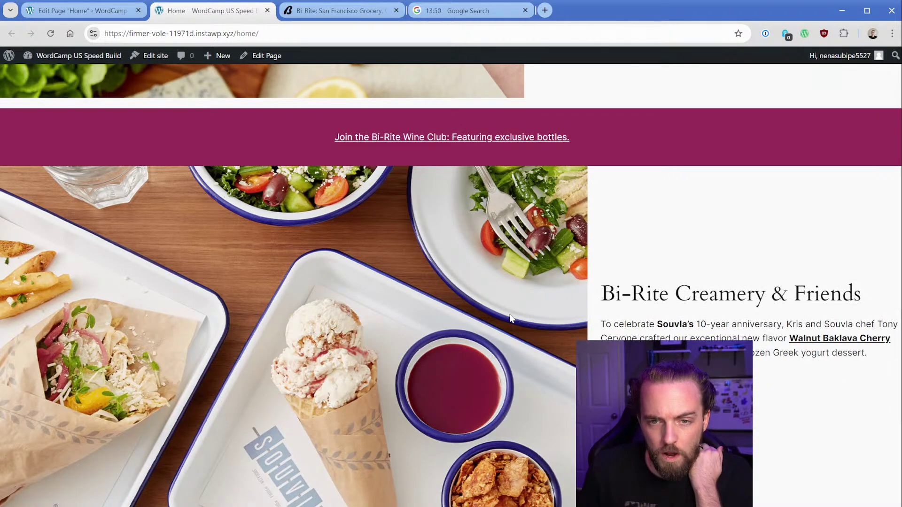
{"action": "scroll", "coordinate": [511, 319], "scroll_direction": "down", "scroll_amount": 4}
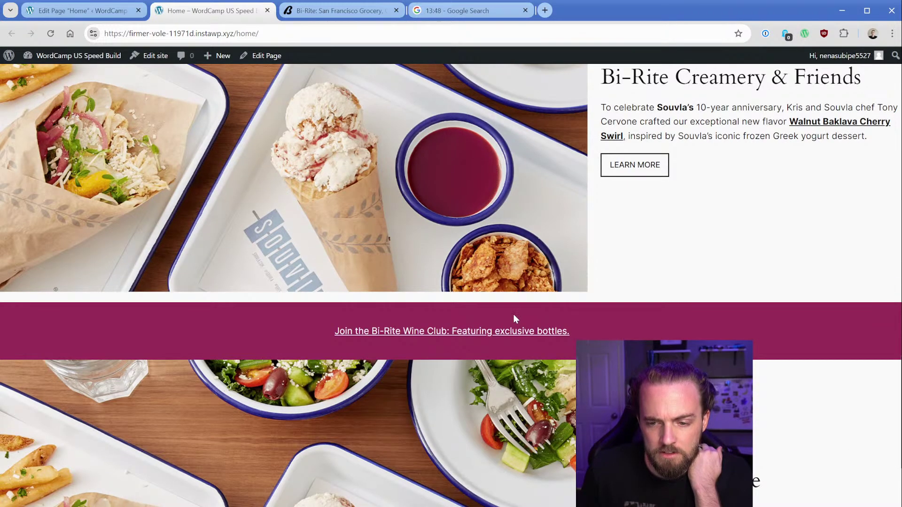
{"action": "scroll", "coordinate": [545, 318], "scroll_direction": "down", "scroll_amount": 5}
{"action": "scroll", "coordinate": [545, 320], "scroll_direction": "up", "scroll_amount": 8}
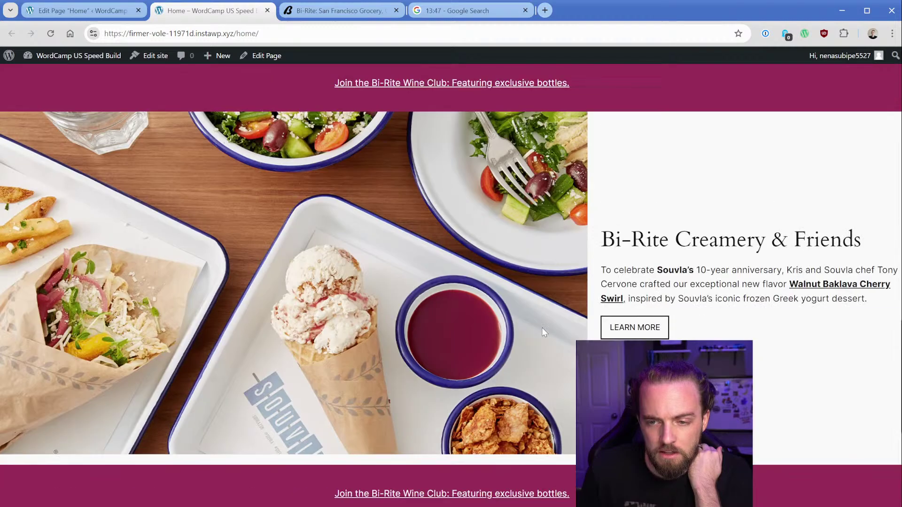
{"action": "scroll", "coordinate": [542, 327], "scroll_direction": "down", "scroll_amount": 7}
{"action": "left_click", "coordinate": [334, 11]}
{"action": "scroll", "coordinate": [263, 141], "scroll_direction": "down", "scroll_amount": 4}
{"action": "scroll", "coordinate": [198, 141], "scroll_direction": "up", "scroll_amount": 4}
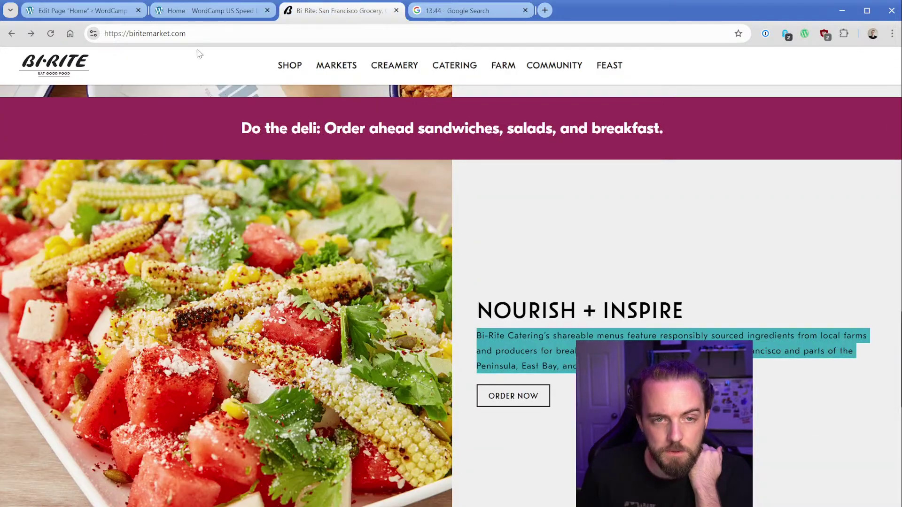
{"action": "left_click", "coordinate": [207, 11]}
Replace the Nourish + Inspire row's image with the watermelon and grilled corn salad photo from the media library
{"action": "key", "text": "ctrl+1"}
{"action": "left_click", "coordinate": [312, 277]}
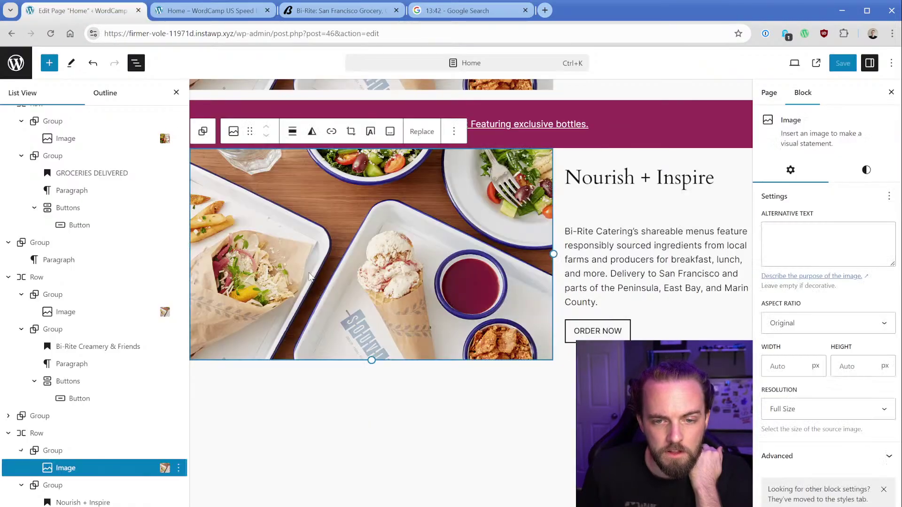
{"action": "left_click", "coordinate": [422, 131]}
{"action": "left_click", "coordinate": [451, 167]}
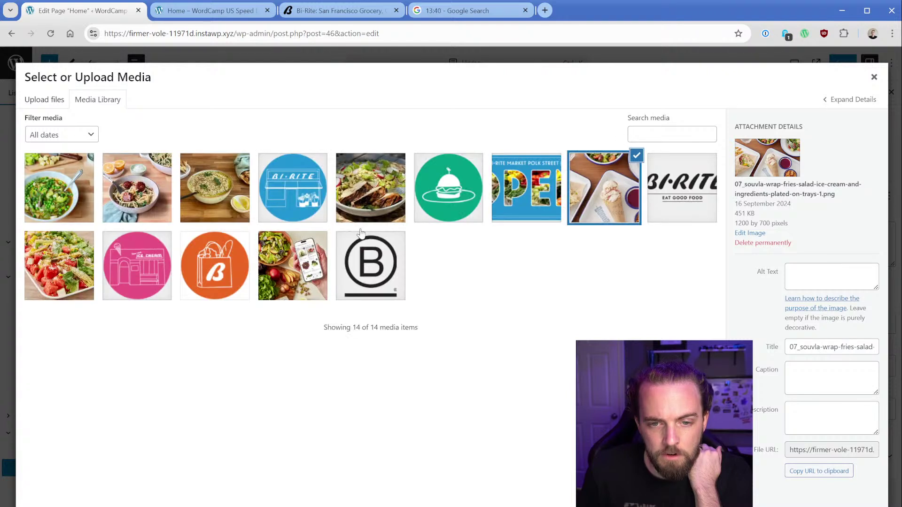
{"action": "left_click", "coordinate": [74, 202]}
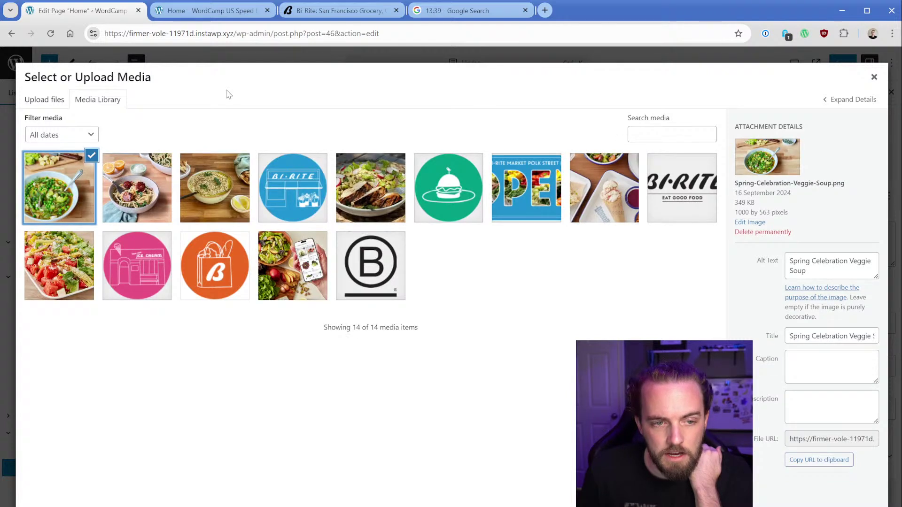
{"action": "left_click", "coordinate": [58, 265]}
{"action": "key", "text": "Escape"}
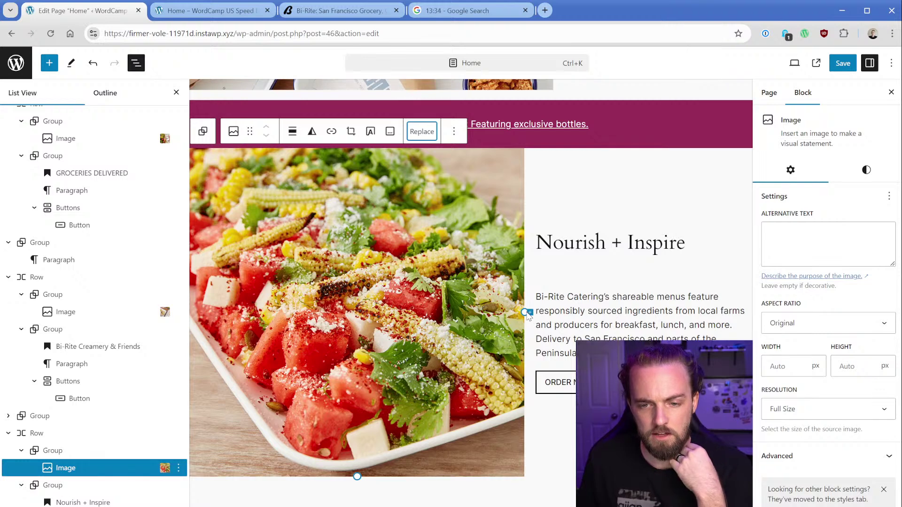
Try a narrower salad image, reset its width to Auto, and save the page
{"action": "left_click_drag", "start_coordinate": [525, 312], "coordinate": [503, 302]}
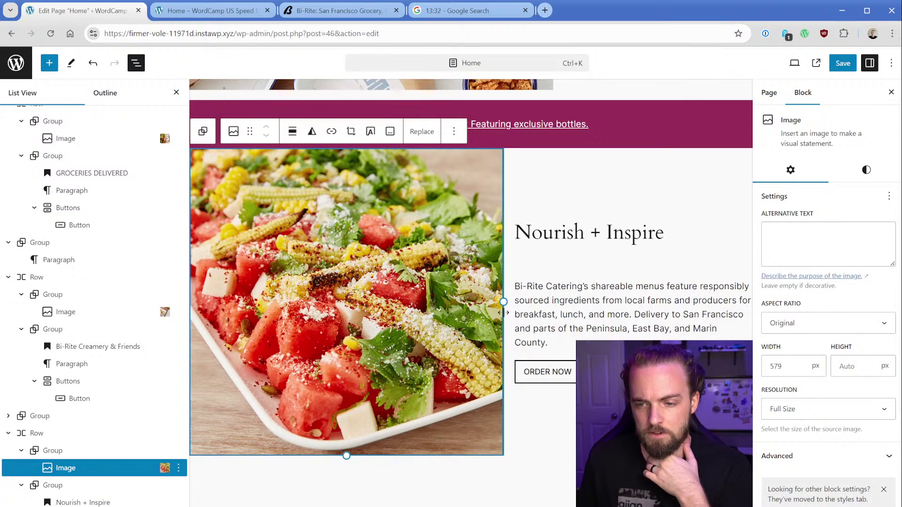
{"action": "double_click", "coordinate": [775, 366]}
{"action": "key", "text": "BackSpace"}
{"action": "left_click", "coordinate": [843, 63]}
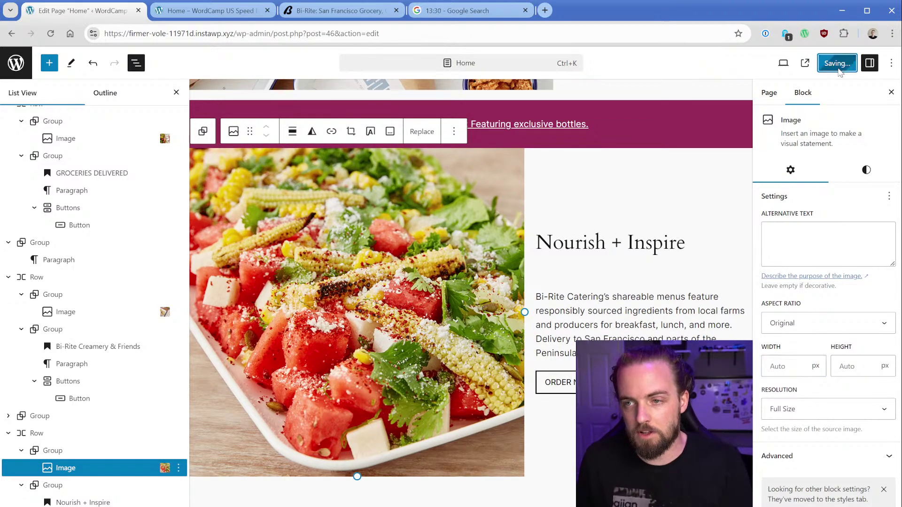
Check the original site's four-card section and add a new Row block below the Nourish + Inspire row
{"action": "left_click", "coordinate": [358, 18]}
{"action": "scroll", "coordinate": [348, 251], "scroll_direction": "down", "scroll_amount": 8}
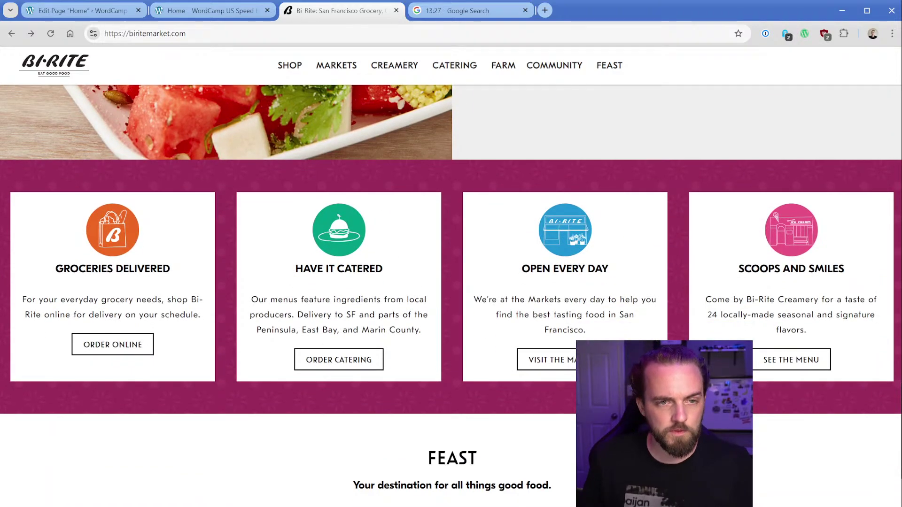
{"action": "left_click", "coordinate": [85, 10]}
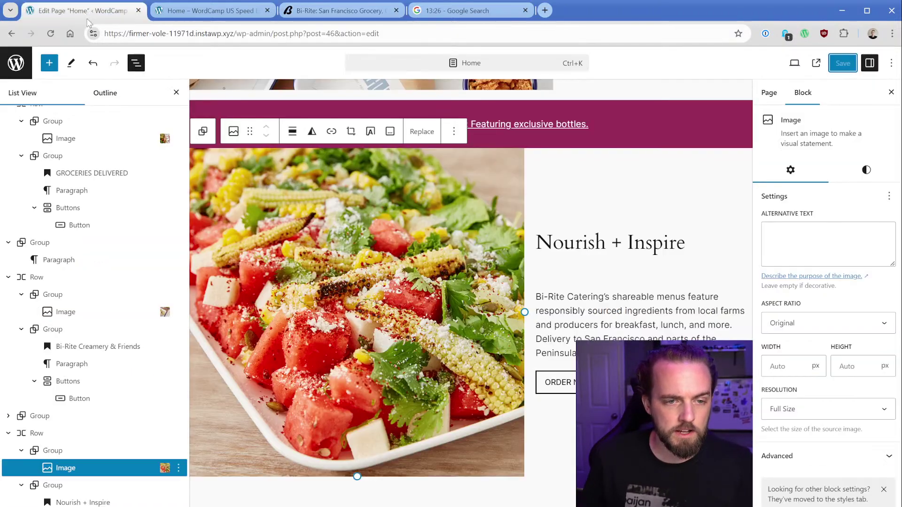
{"action": "scroll", "coordinate": [94, 423], "scroll_direction": "down", "scroll_amount": 1}
{"action": "left_click", "coordinate": [160, 416]}
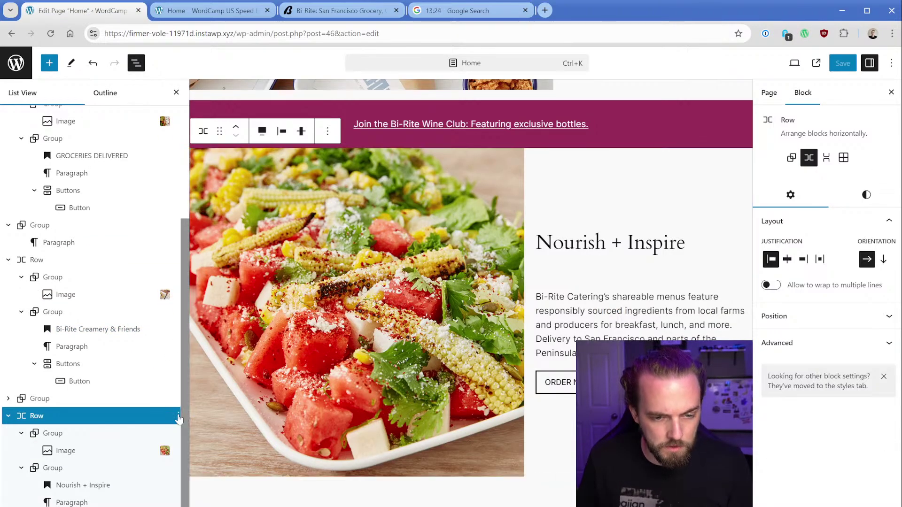
{"action": "left_click", "coordinate": [178, 416]}
{"action": "left_click", "coordinate": [226, 191]}
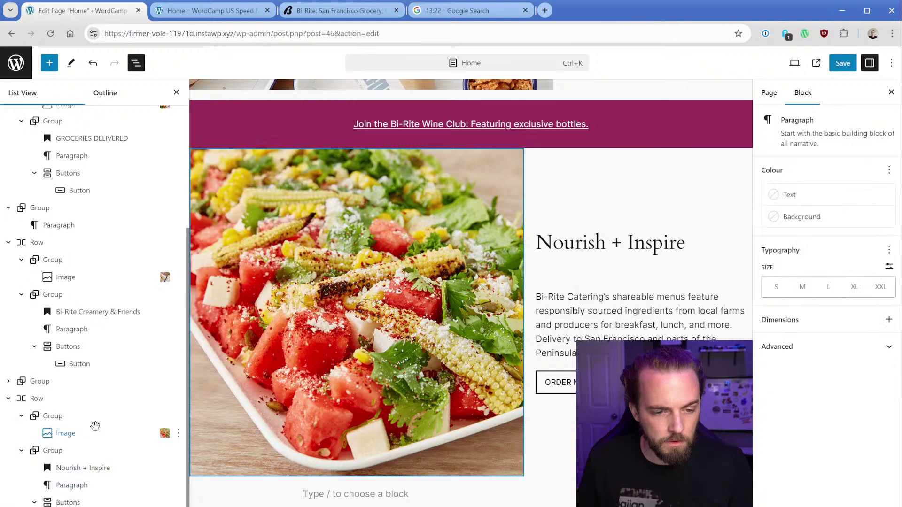
{"action": "type", "text": "/row"}
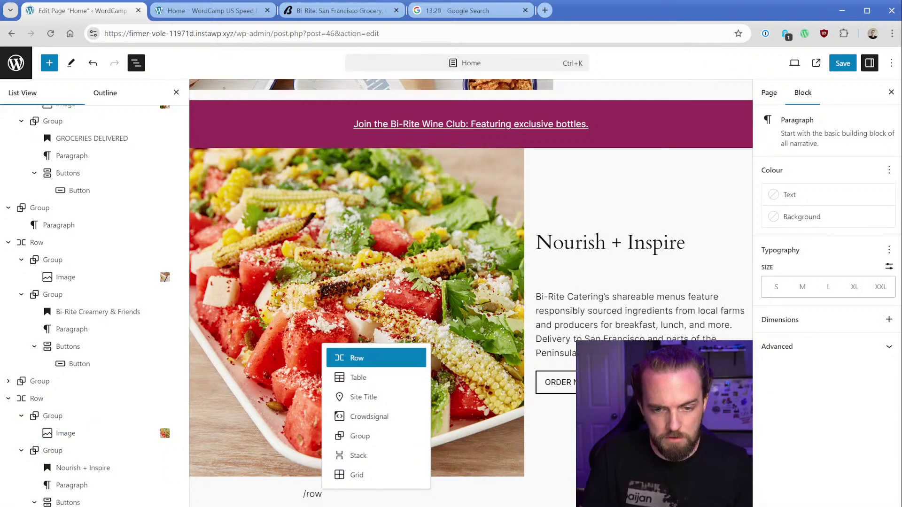
{"action": "key", "text": "Return"}
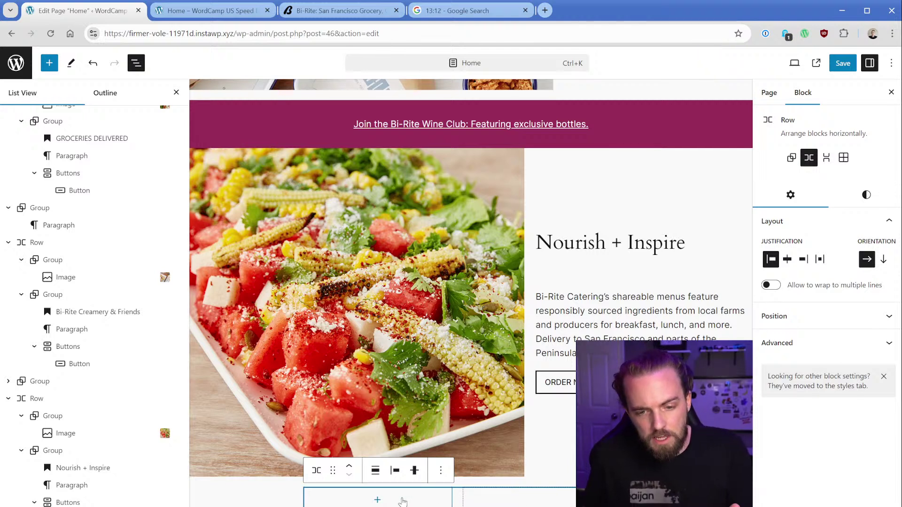
Insert a Group block with a grid layout inside the new row
{"action": "left_click", "coordinate": [422, 499]}
{"action": "type", "text": "group"}
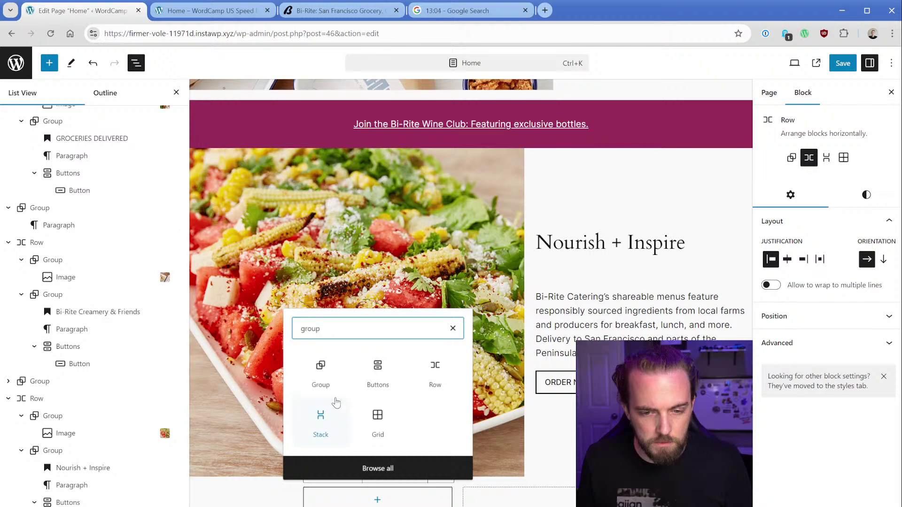
{"action": "left_click", "coordinate": [317, 363]}
{"action": "left_click", "coordinate": [435, 505]}
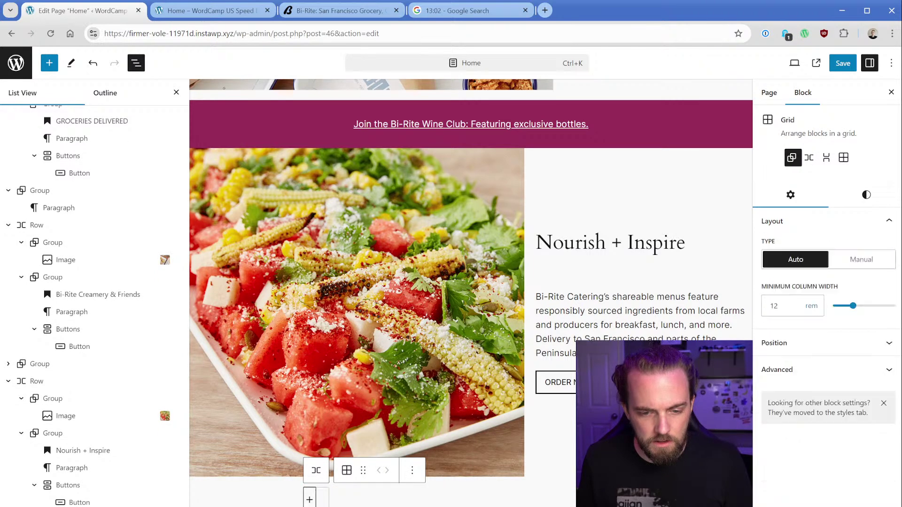
Examine the grid block's position, dimension and width settings
{"action": "left_click", "coordinate": [309, 499]}
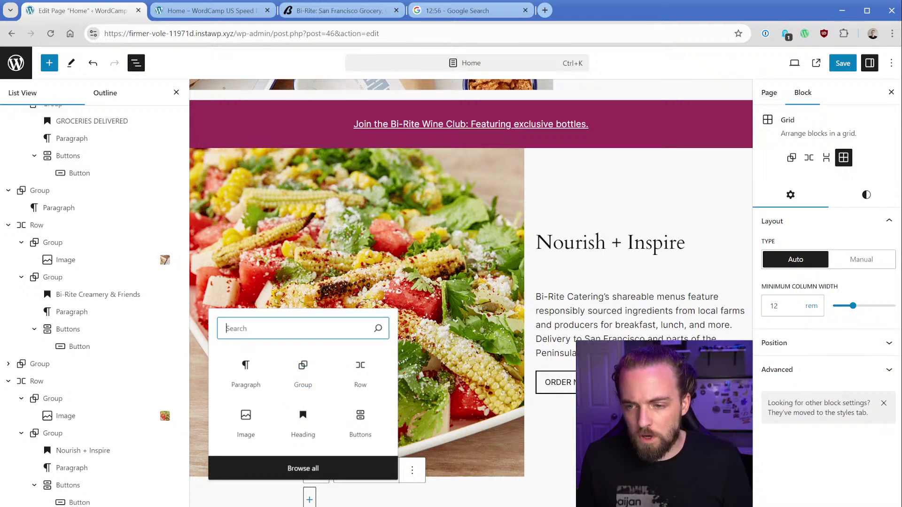
{"action": "left_click", "coordinate": [811, 344]}
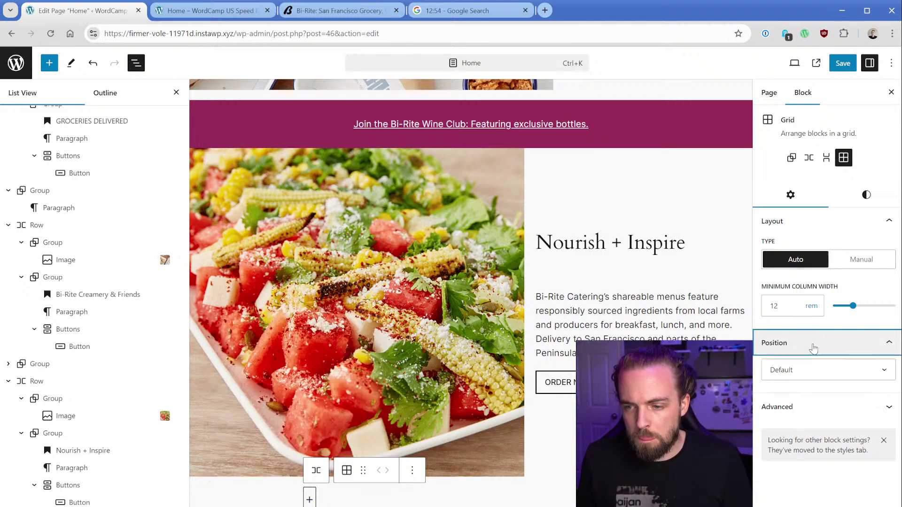
{"action": "left_click", "coordinate": [864, 195]}
{"action": "scroll", "coordinate": [804, 379], "scroll_direction": "down", "scroll_amount": 5}
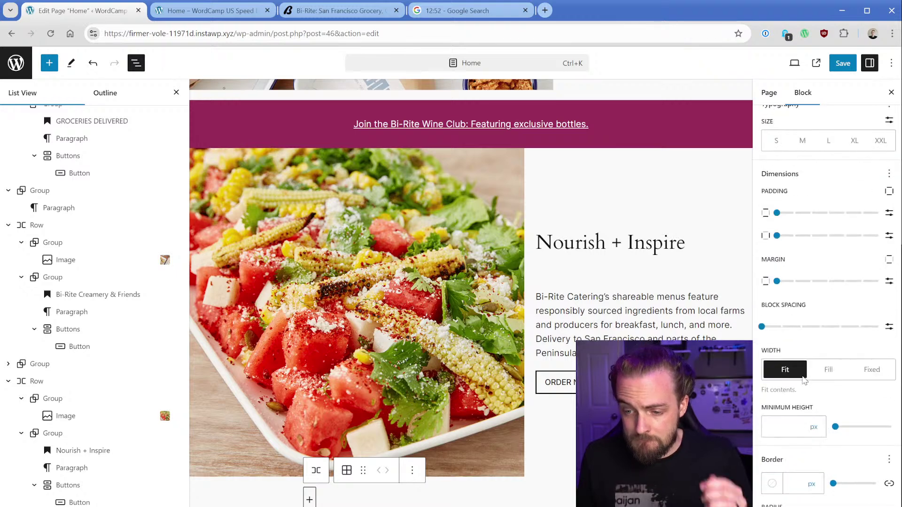
{"action": "scroll", "coordinate": [826, 282], "scroll_direction": "up", "scroll_amount": 5}
{"action": "scroll", "coordinate": [815, 364], "scroll_direction": "down", "scroll_amount": 5}
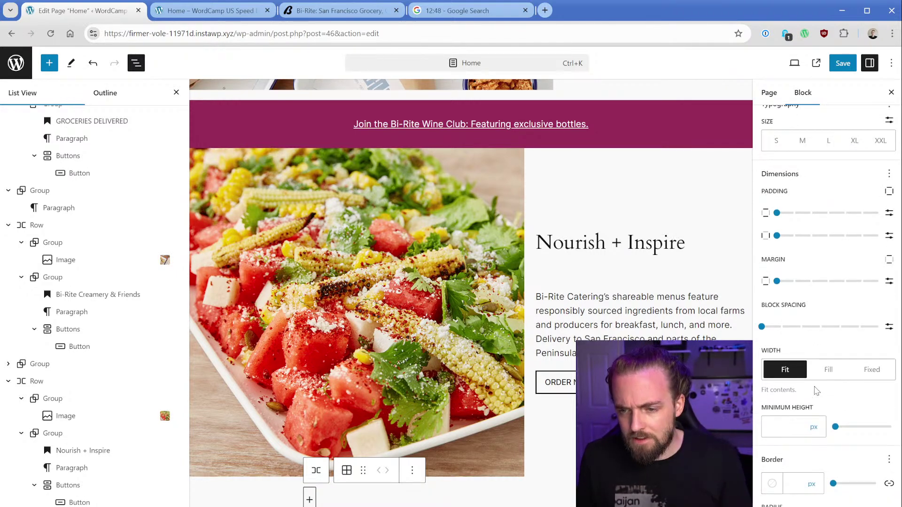
{"action": "scroll", "coordinate": [820, 381], "scroll_direction": "up", "scroll_amount": 5}
{"action": "left_click", "coordinate": [790, 196]}
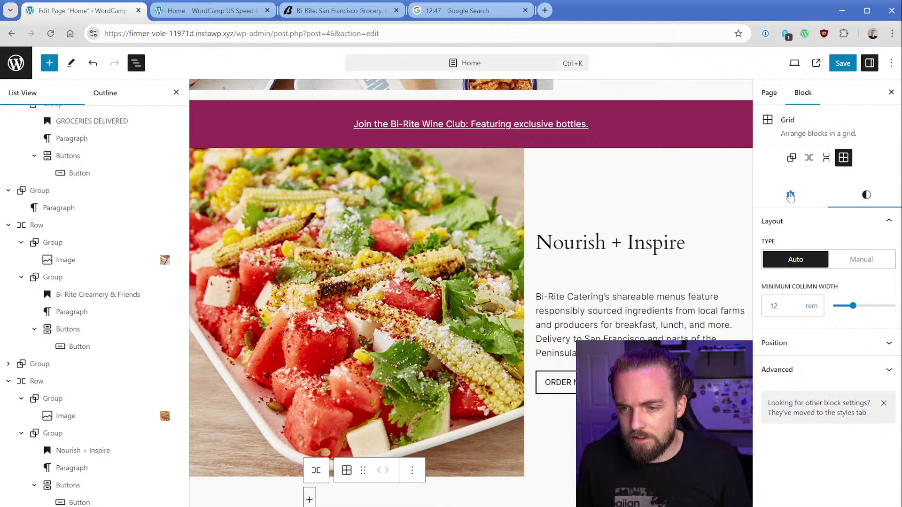
Insert an empty Paragraph block inside the grid
{"action": "left_click", "coordinate": [310, 499]}
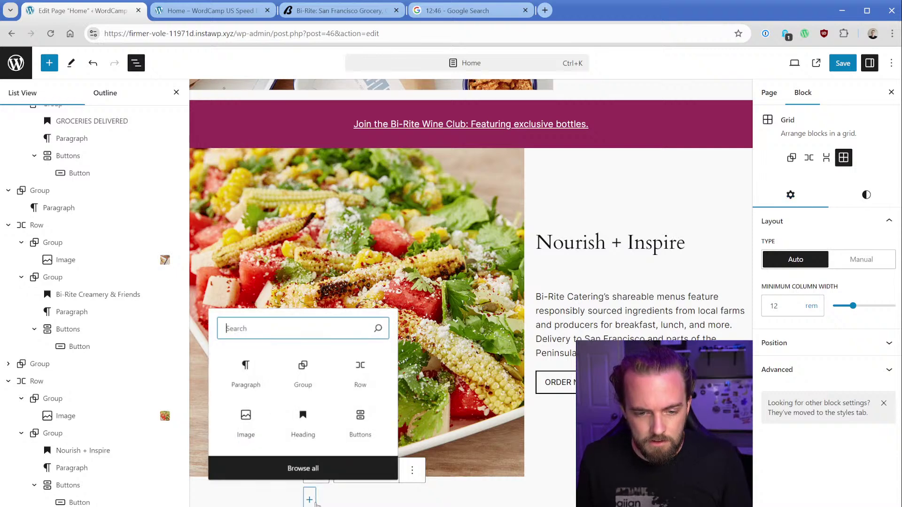
{"action": "left_click", "coordinate": [269, 384]}
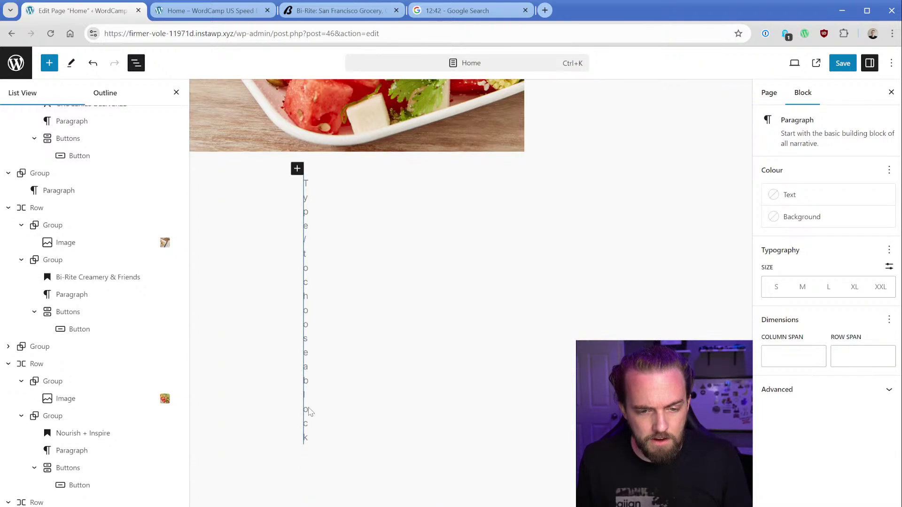
{"action": "left_click", "coordinate": [101, 506]}
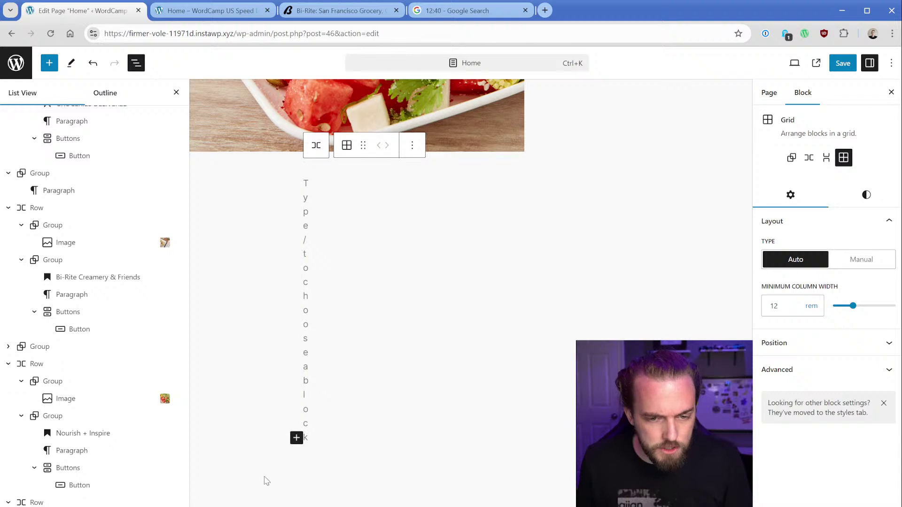
{"action": "left_click", "coordinate": [306, 412]}
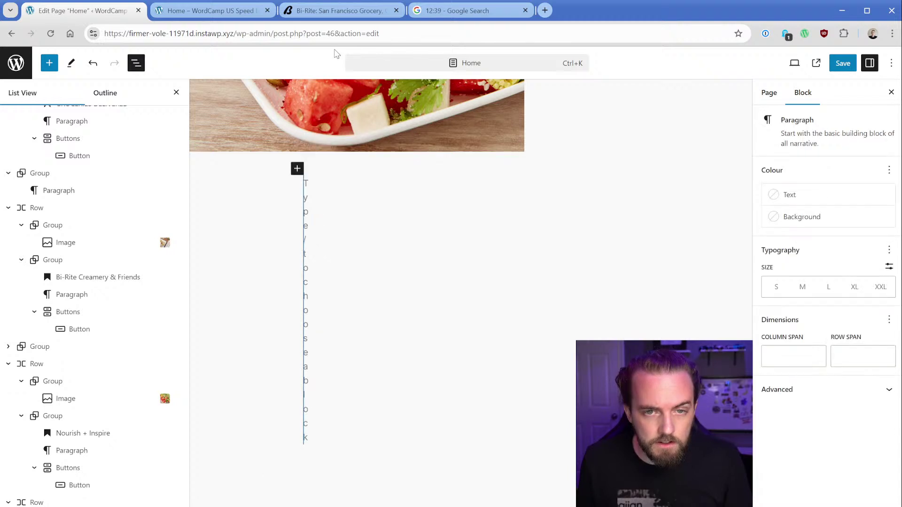
Fill the grid's paragraph with the Groceries Delivered card text copied from the original Bi-Rite site
{"action": "left_click", "coordinate": [340, 11]}
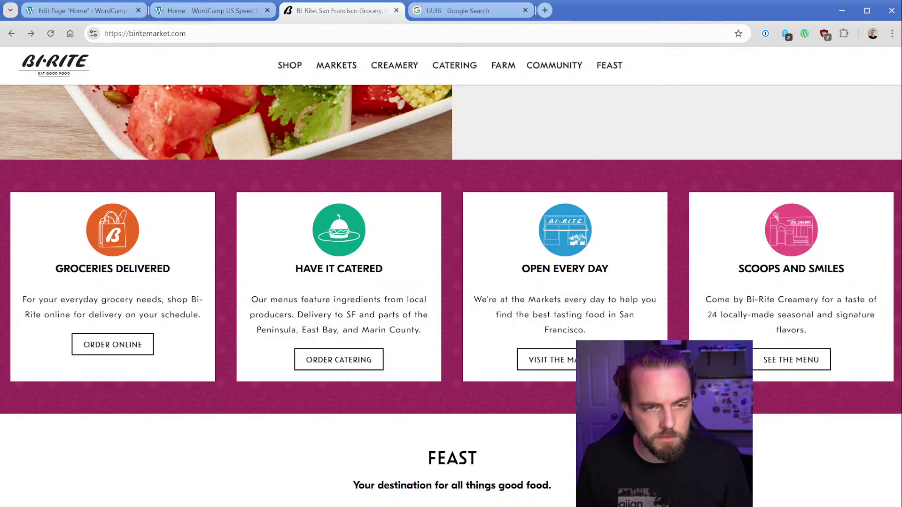
{"action": "left_click", "coordinate": [82, 10]}
{"action": "left_click", "coordinate": [339, 11]}
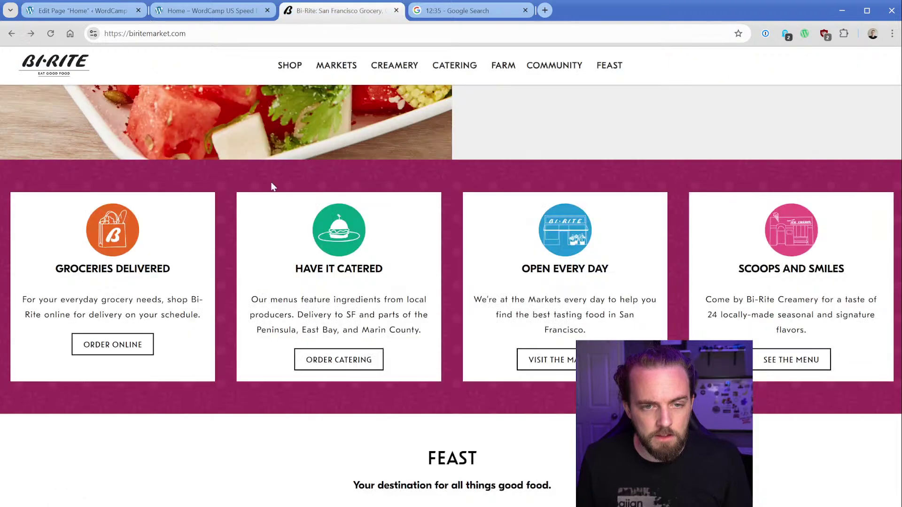
{"action": "triple_click", "coordinate": [126, 297]}
{"action": "left_click", "coordinate": [109, 13]}
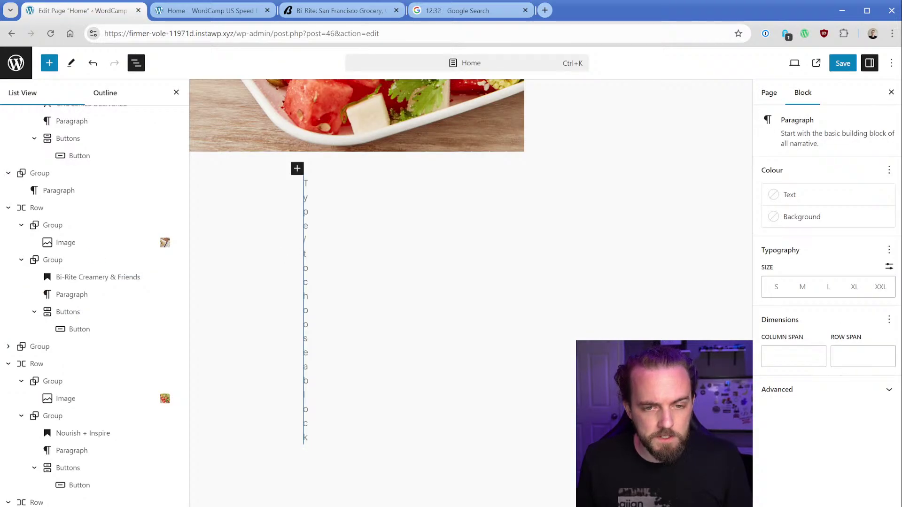
{"action": "left_click", "coordinate": [306, 240]}
{"action": "key", "text": "ctrl+v"}
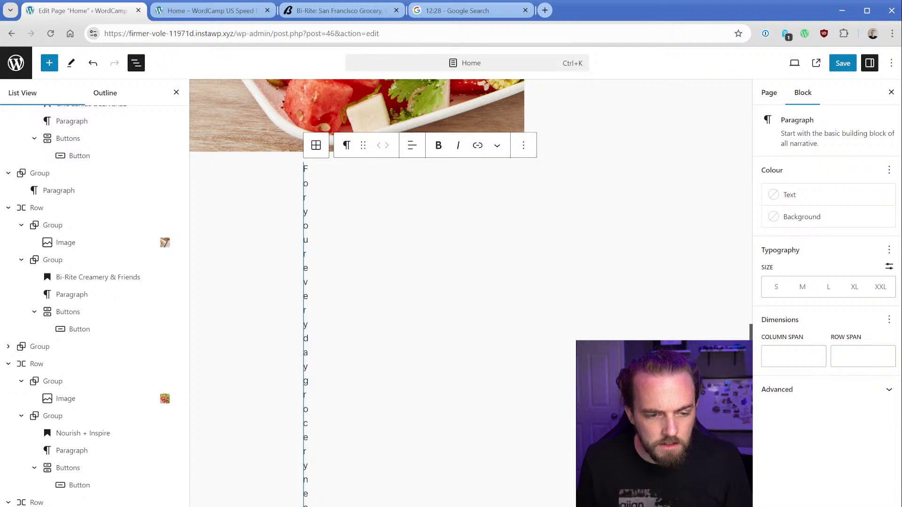
Set the row that holds the grid to full width
{"action": "left_click", "coordinate": [316, 145]}
{"action": "left_click", "coordinate": [38, 502]}
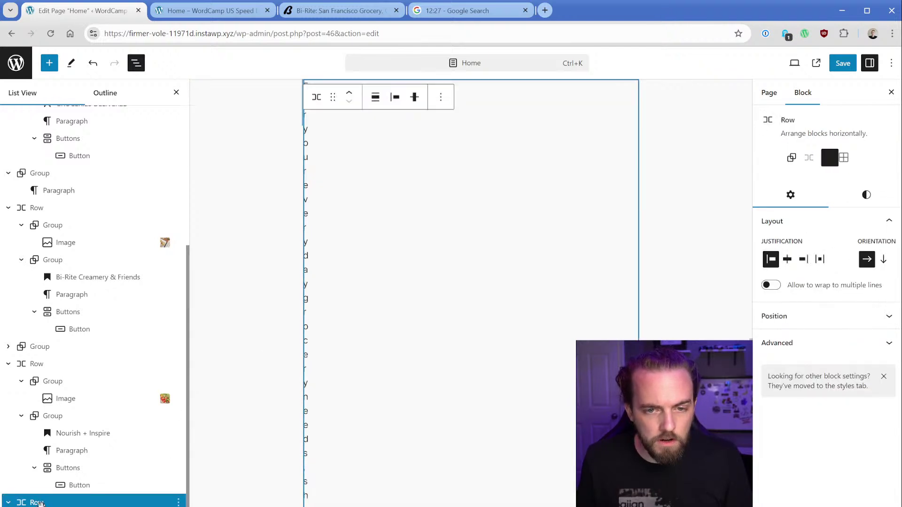
{"action": "left_click", "coordinate": [375, 97]}
{"action": "left_click", "coordinate": [402, 167]}
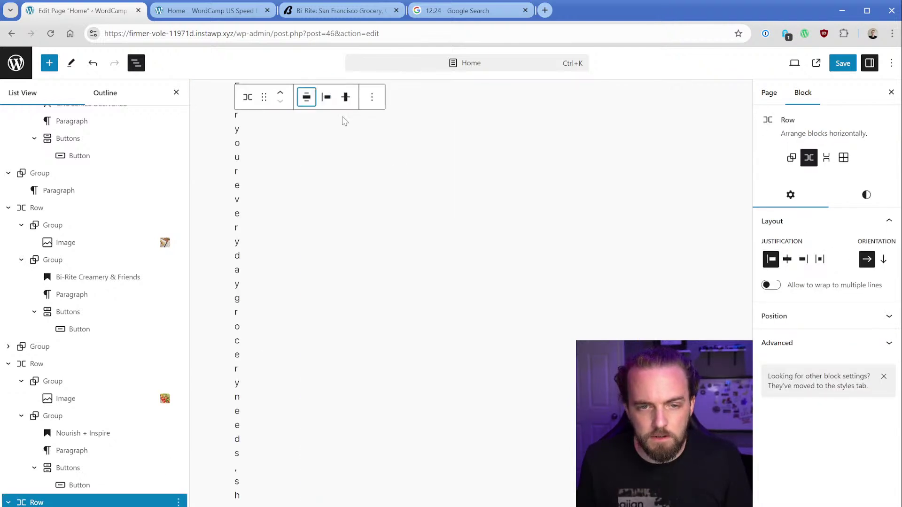
{"action": "left_click", "coordinate": [306, 97]}
{"action": "left_click", "coordinate": [339, 187]}
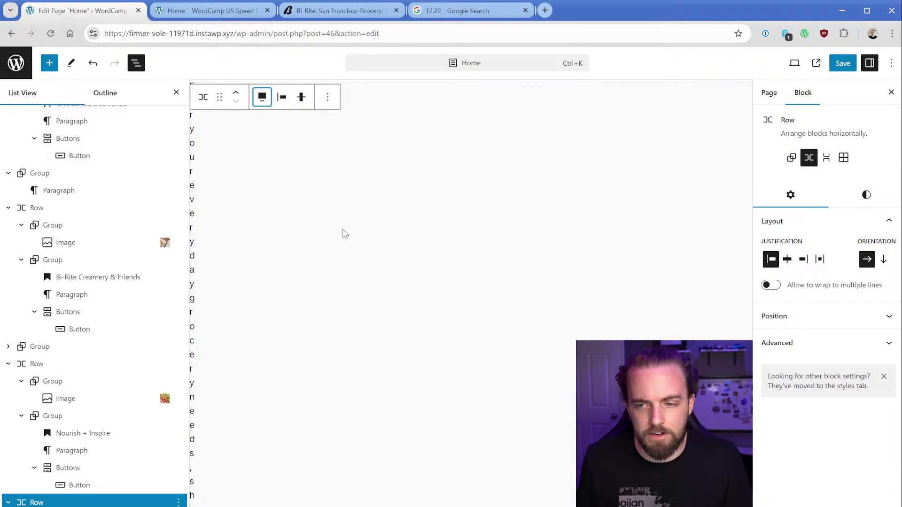
Add horizontal padding to the full-width row
{"action": "left_click", "coordinate": [867, 195]}
{"action": "scroll", "coordinate": [778, 377], "scroll_direction": "down", "scroll_amount": 3}
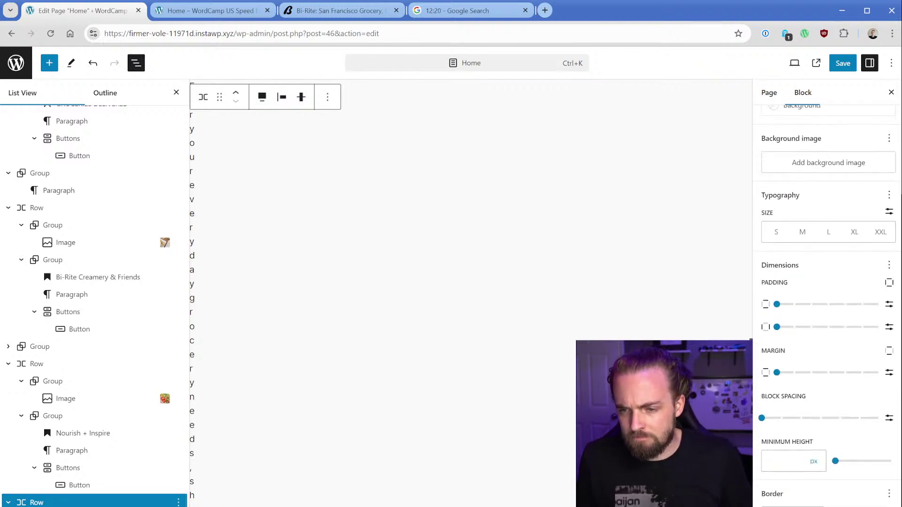
{"action": "left_click_drag", "start_coordinate": [777, 329], "coordinate": [808, 328]}
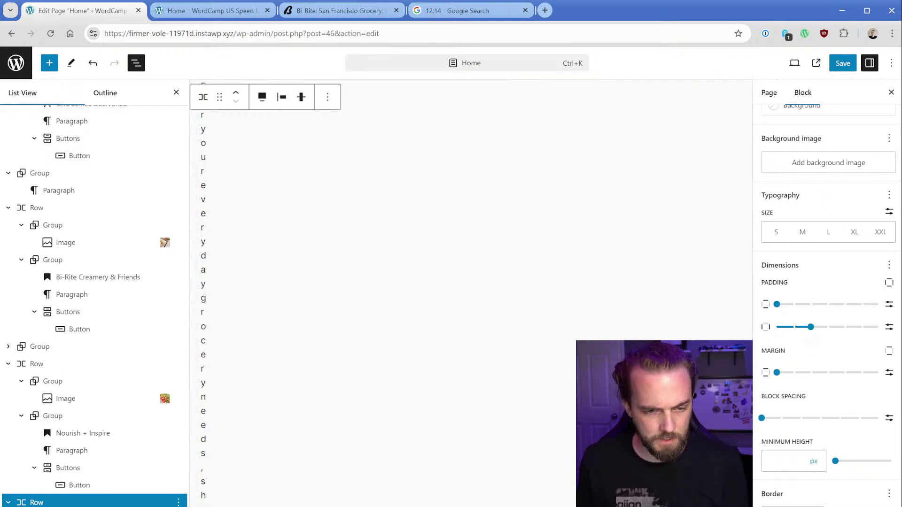
Set the grid inside the row to a Manual layout with 4 columns
{"action": "left_click", "coordinate": [314, 393]}
{"action": "scroll", "coordinate": [319, 392], "scroll_direction": "up", "scroll_amount": 2}
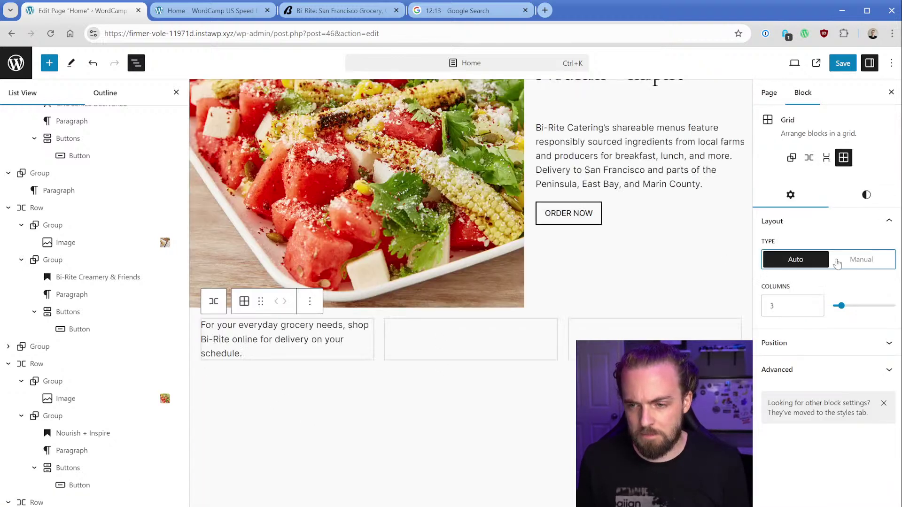
{"action": "left_click", "coordinate": [861, 260]}
{"action": "mouse_move", "coordinate": [835, 306]}
{"action": "left_mouse_down"}
{"action": "mouse_move", "coordinate": [858, 306]}
{"action": "mouse_move", "coordinate": [845, 306]}
{"action": "left_mouse_up"}
Insert an Image block before the grid's paragraph and fill it with the orange shopping-bag icon from the media library
{"action": "left_click", "coordinate": [263, 338]}
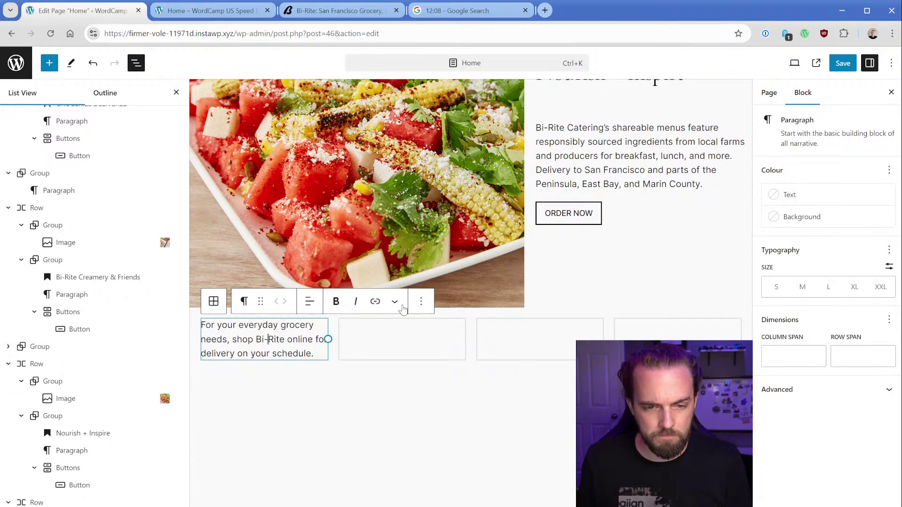
{"action": "left_click", "coordinate": [421, 301]}
{"action": "left_click", "coordinate": [447, 372]}
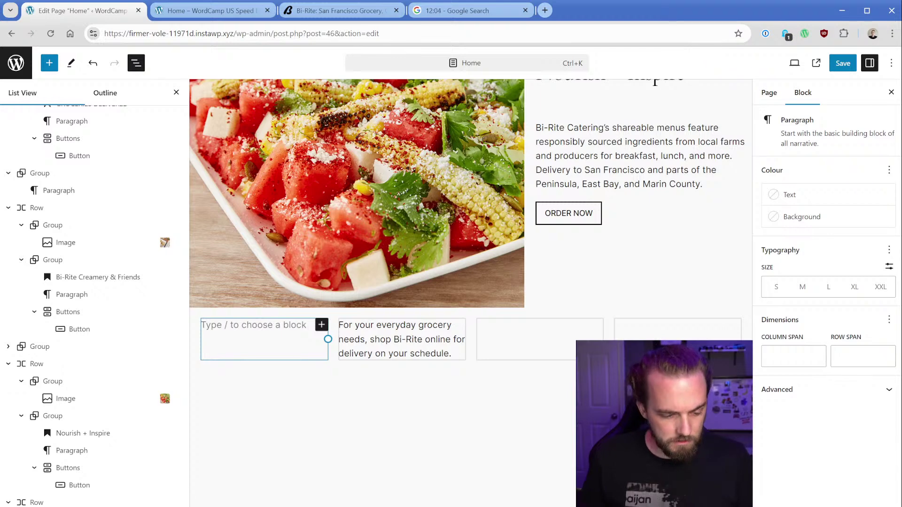
{"action": "type", "text": "/im"}
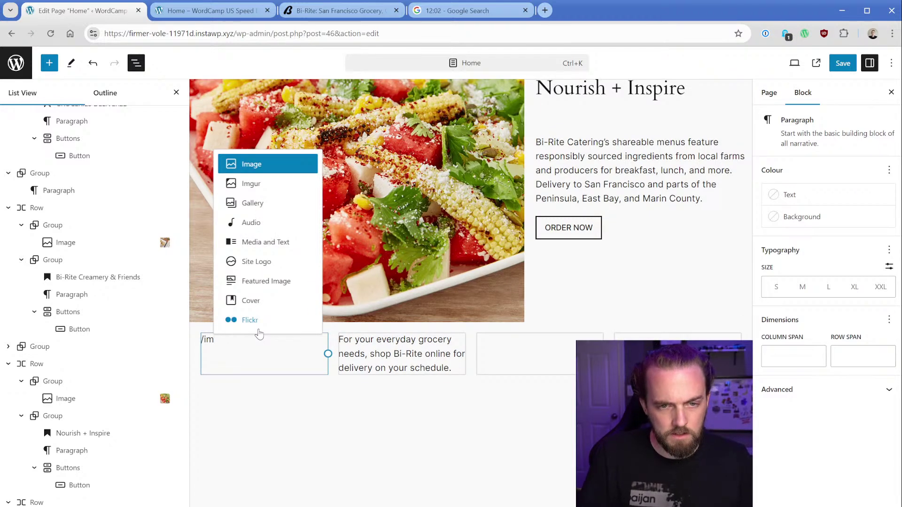
{"action": "key", "text": "Return"}
{"action": "left_click", "coordinate": [256, 405]}
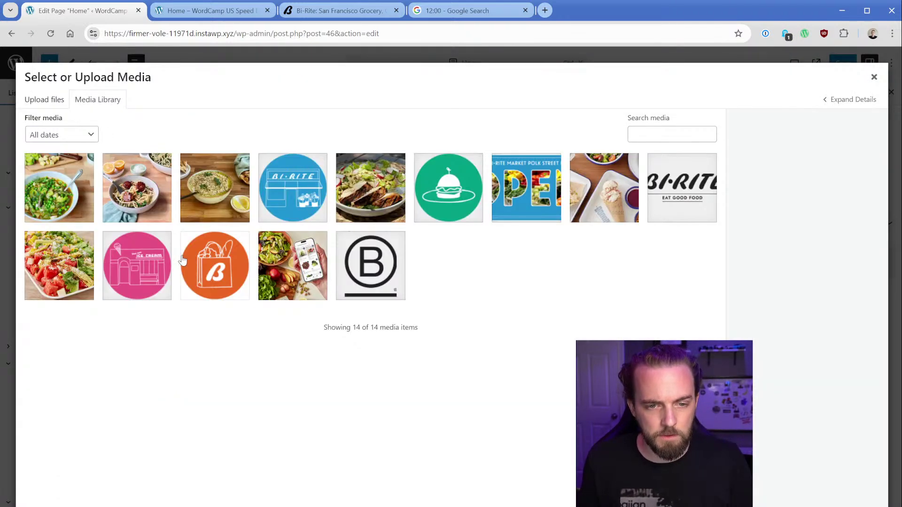
{"action": "left_click", "coordinate": [226, 278]}
{"action": "left_click", "coordinate": [864, 506]}
{"action": "left_click", "coordinate": [379, 355]}
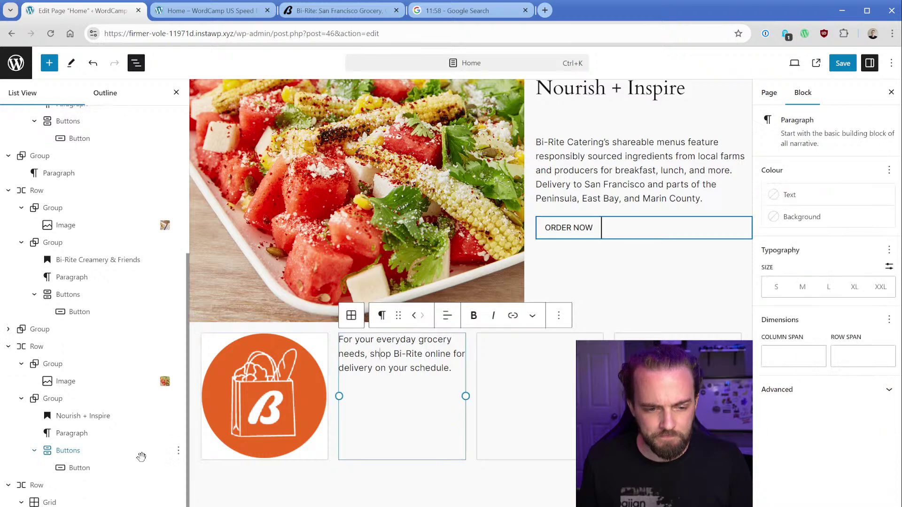
{"action": "left_click_drag", "start_coordinate": [385, 354], "coordinate": [359, 369]}
{"action": "left_click", "coordinate": [375, 354]}
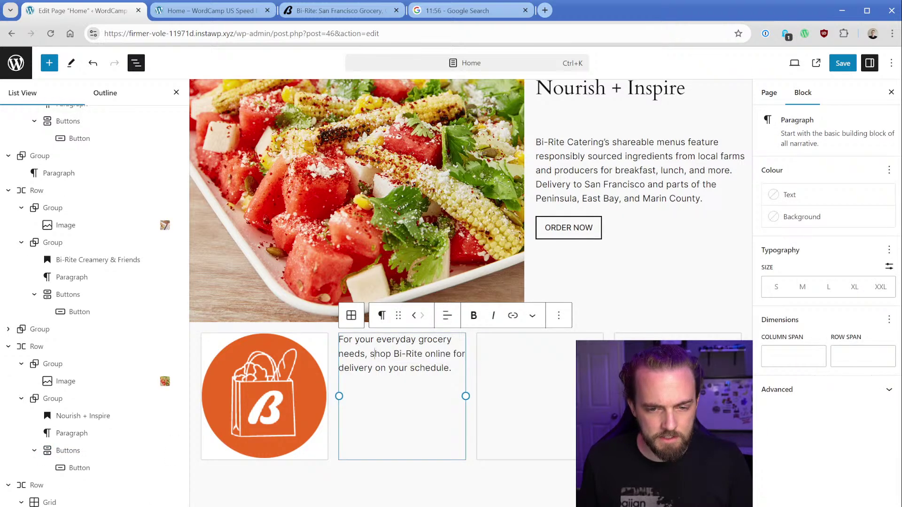
Add a Group block with the plain Group layout before the shopping-bag image in the grid
{"action": "left_click", "coordinate": [265, 396]}
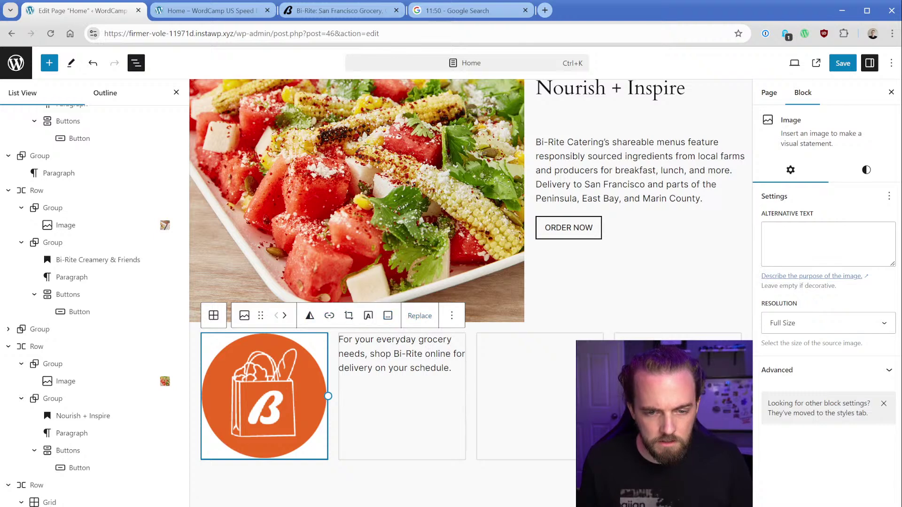
{"action": "right_click", "coordinate": [205, 352]}
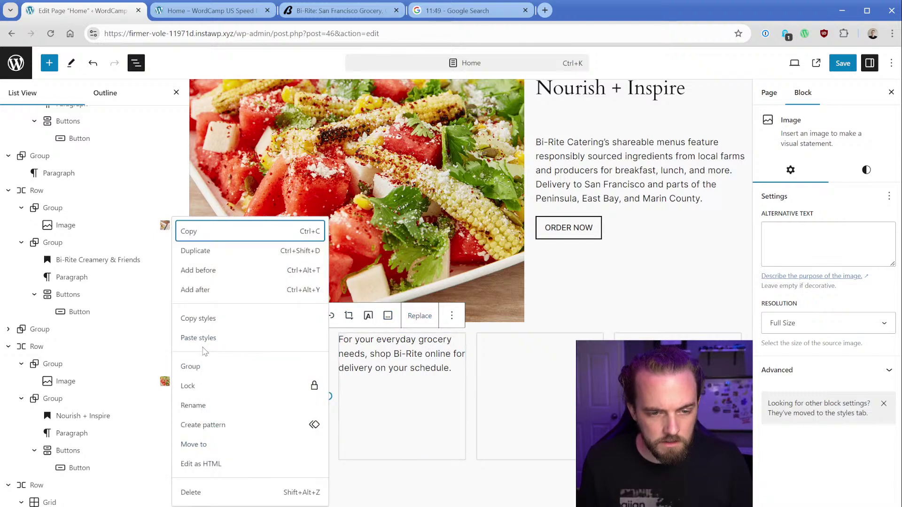
{"action": "left_click", "coordinate": [210, 277]}
{"action": "type", "text": "/gr"}
{"action": "key", "text": "Return"}
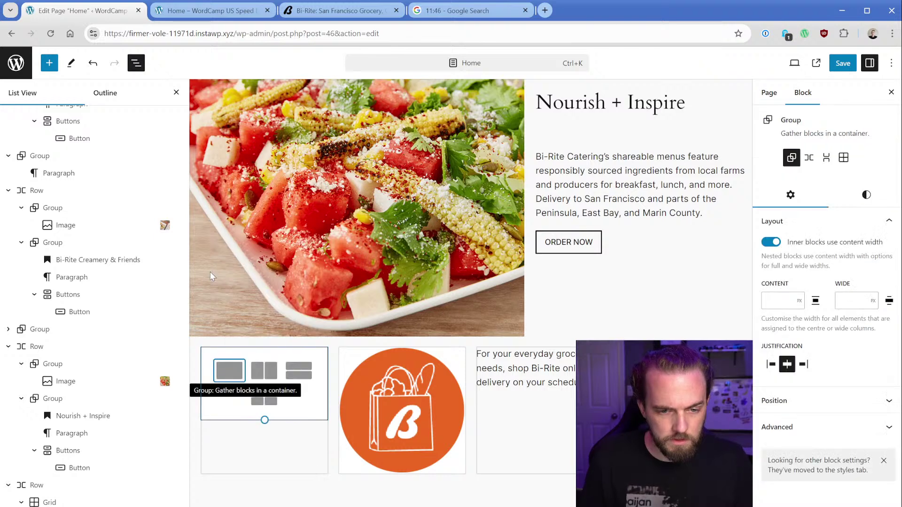
{"action": "key", "text": "Return"}
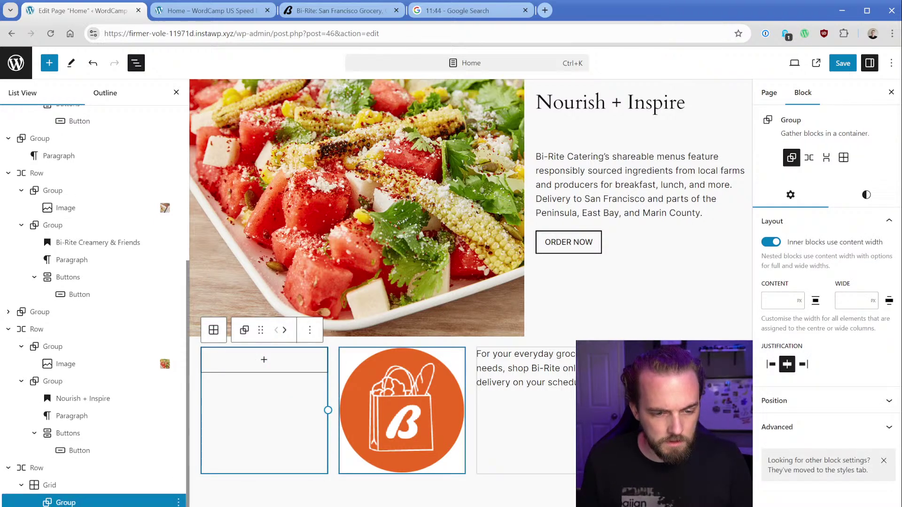
Move the shopping-bag image and the grocery paragraph into the new group, with the text below the image
{"action": "left_click_drag", "start_coordinate": [401, 410], "coordinate": [111, 501]}
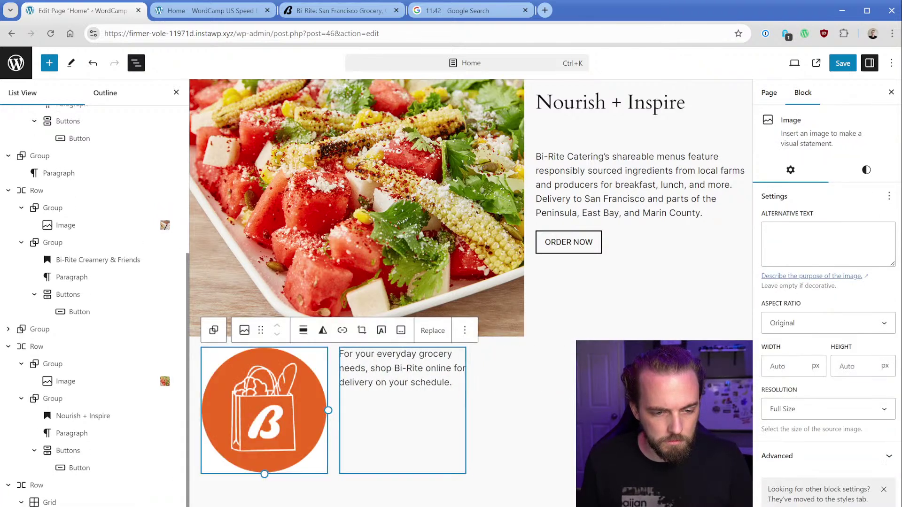
{"action": "left_click", "coordinate": [402, 369]}
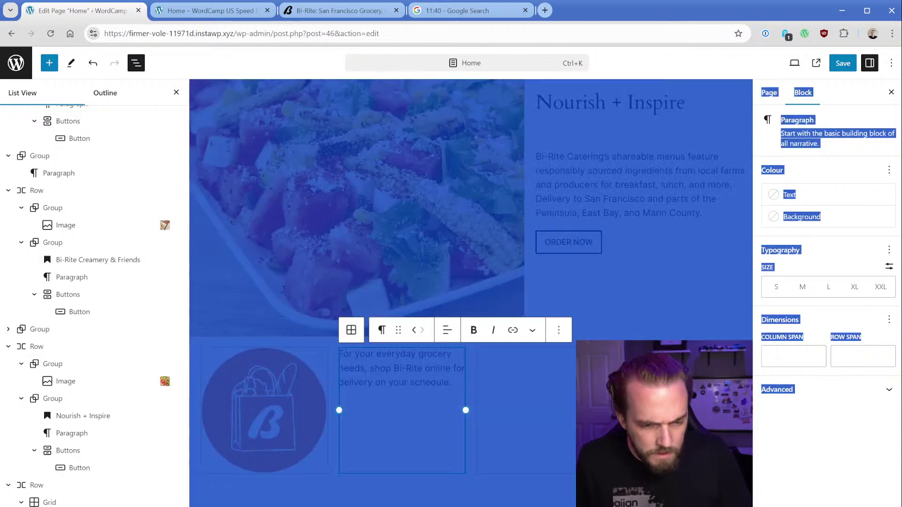
{"action": "key", "text": "Delete"}
{"action": "key", "text": "ctrl+z"}
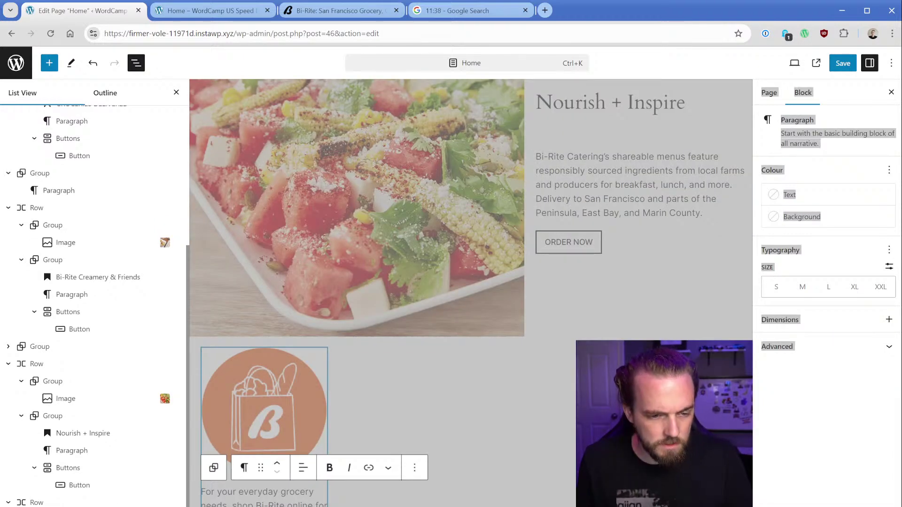
{"action": "scroll", "coordinate": [230, 399], "scroll_direction": "down", "scroll_amount": 3}
{"action": "left_click", "coordinate": [263, 381]}
{"action": "left_click", "coordinate": [266, 252]}
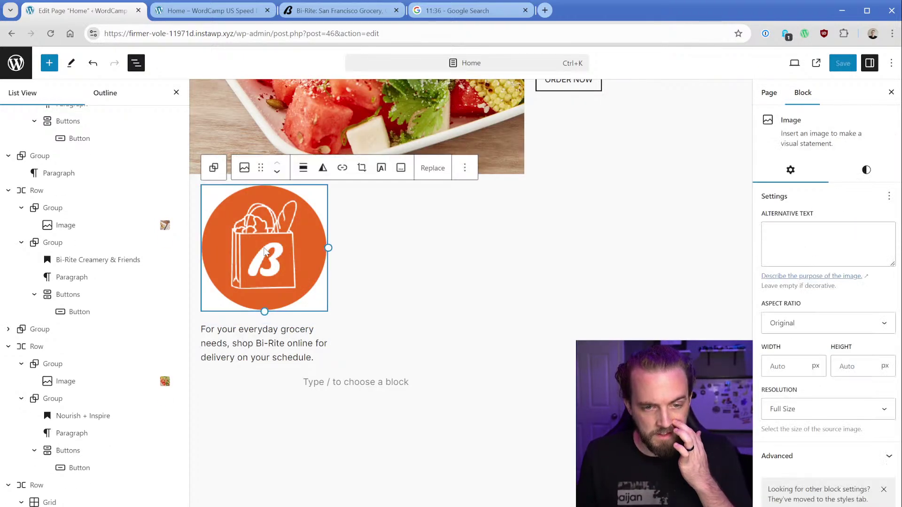
{"action": "left_click", "coordinate": [387, 244]}
Place a copy of the Nourish + Inspire section's ORDER NOW button below the grocery card's paragraph, following the original Bi-Rite card
{"action": "left_click", "coordinate": [349, 13]}
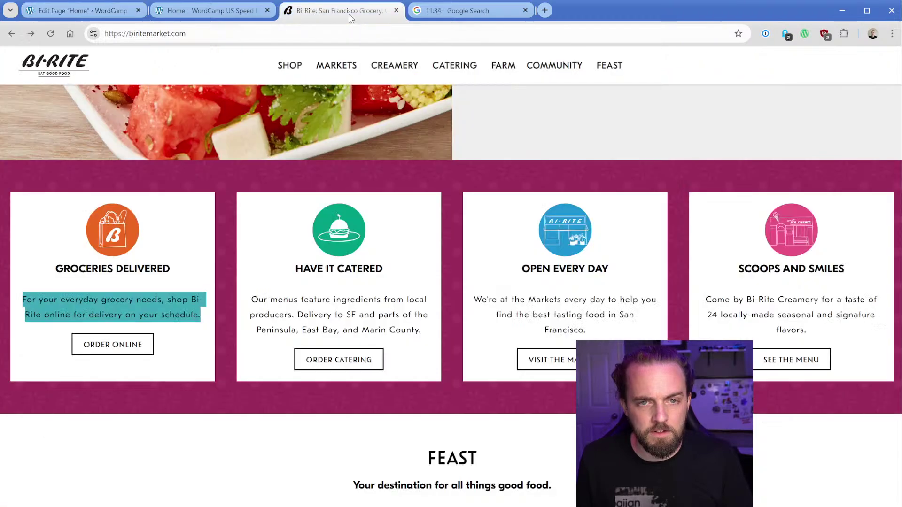
{"action": "left_click", "coordinate": [189, 224]}
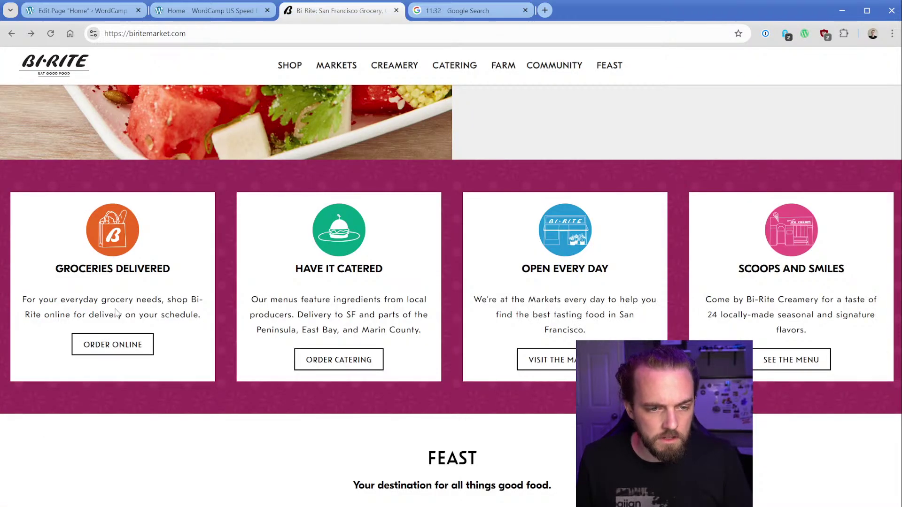
{"action": "left_click", "coordinate": [124, 14]}
{"action": "left_click", "coordinate": [273, 342]}
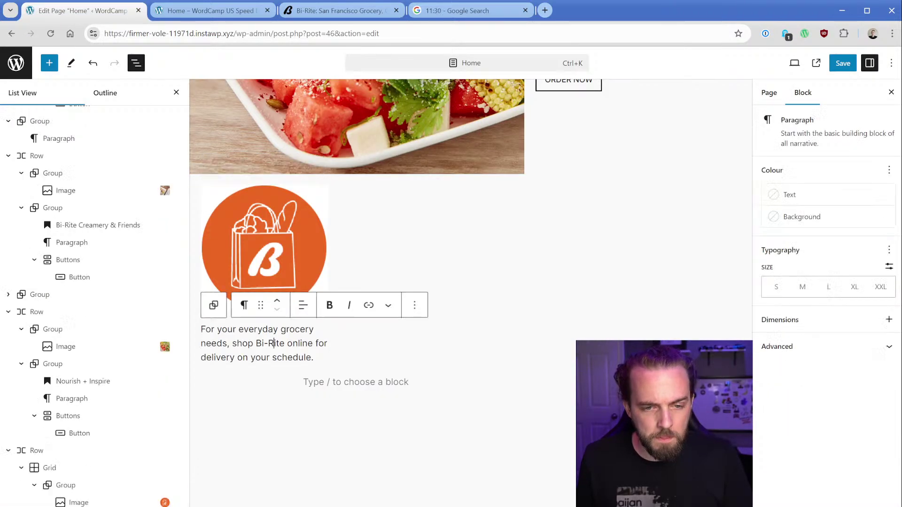
{"action": "key", "text": "Return"}
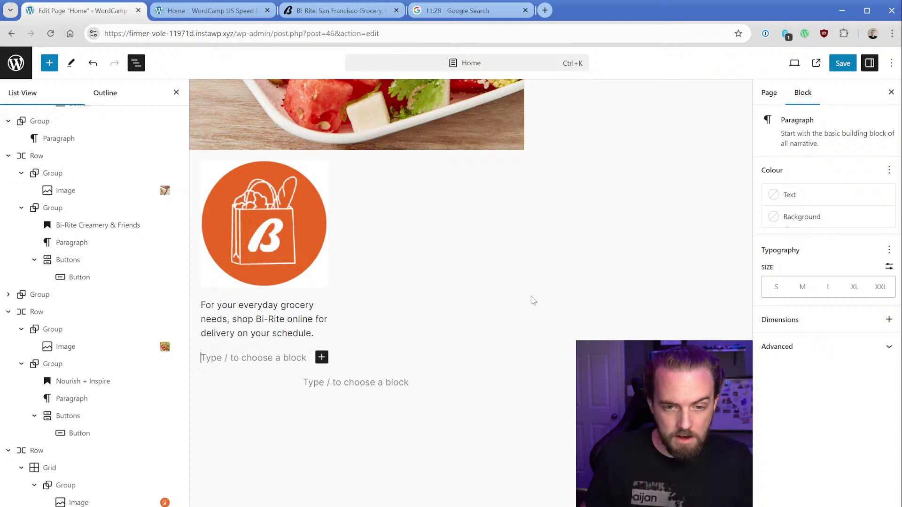
{"action": "scroll", "coordinate": [531, 300], "scroll_direction": "up", "scroll_amount": 10}
{"action": "left_click", "coordinate": [79, 433]}
{"action": "scroll", "coordinate": [470, 293], "scroll_direction": "down", "scroll_amount": 10}
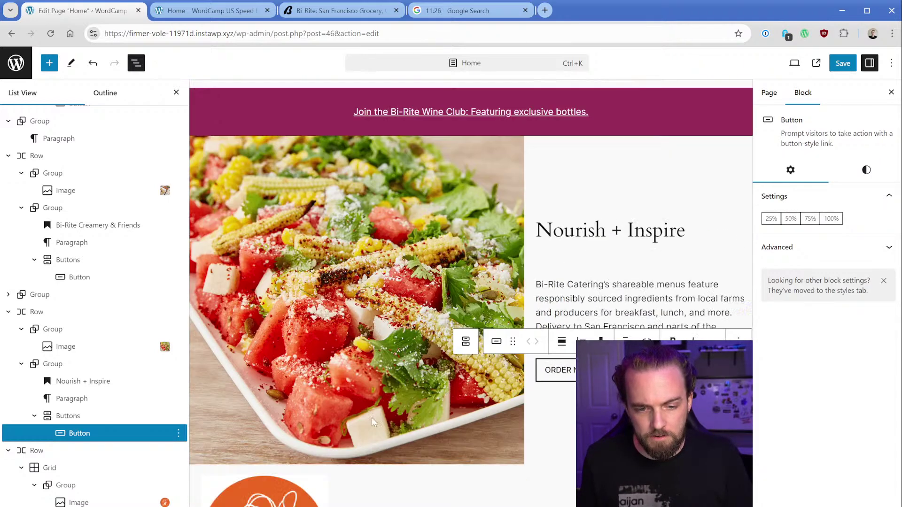
{"action": "left_click", "coordinate": [253, 412]}
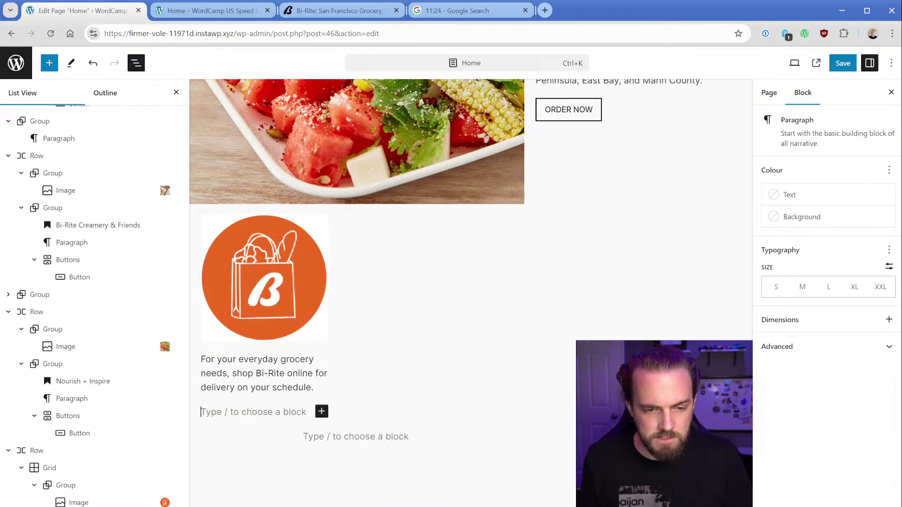
{"action": "left_click", "coordinate": [87, 418]}
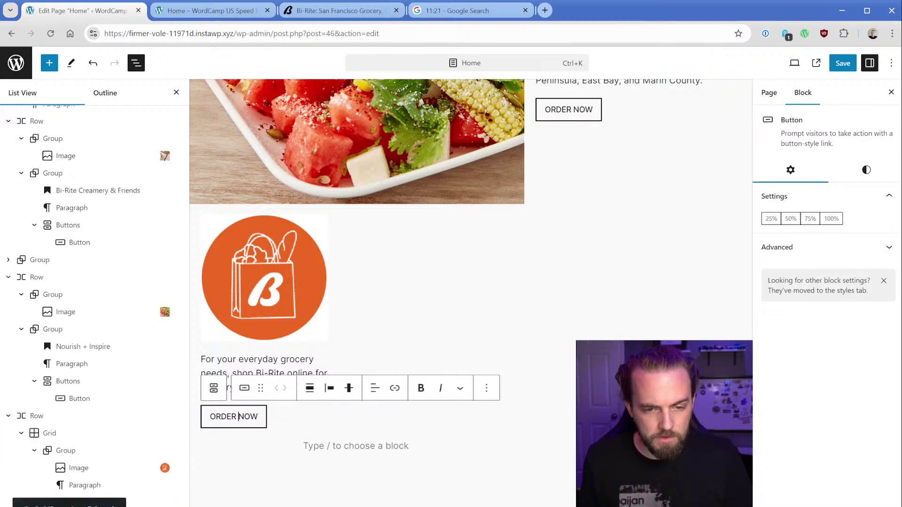
Change the label of the grocery card's button to ORDER ONLINE
{"action": "left_click", "coordinate": [323, 12]}
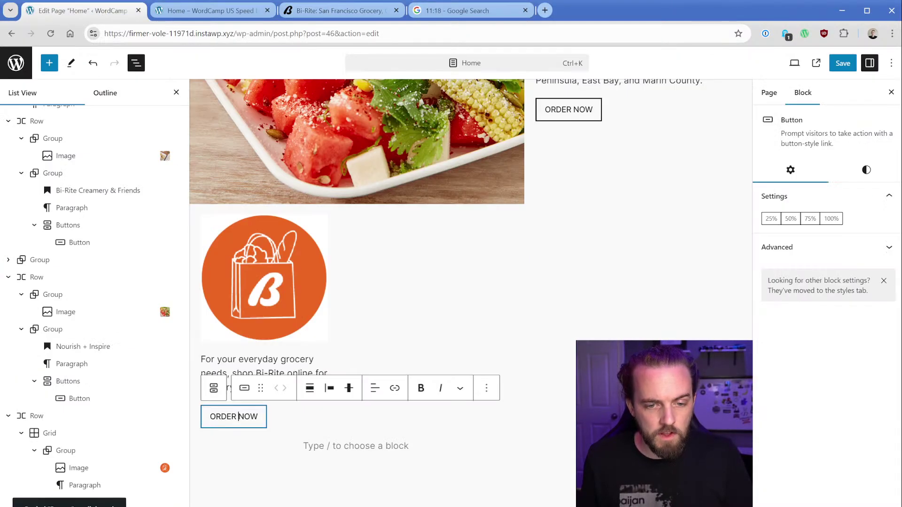
{"action": "double_click", "coordinate": [248, 417]}
{"action": "type", "text": "ONLINE"}
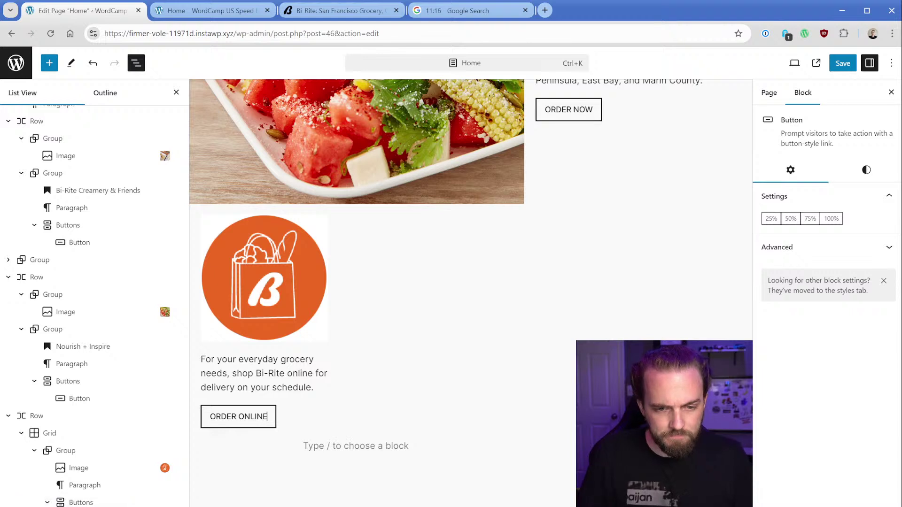
Set the background colour of the services row to Base / Two
{"action": "left_click", "coordinate": [53, 421]}
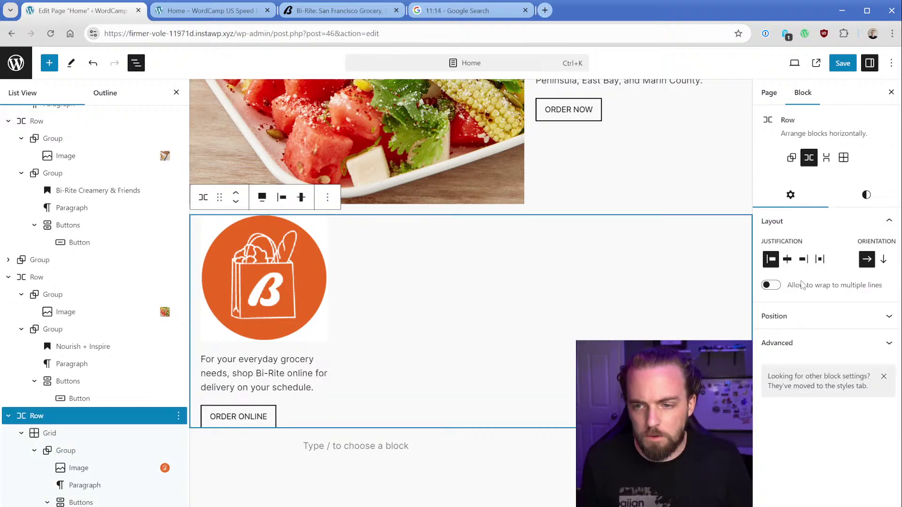
{"action": "left_click", "coordinate": [839, 200]}
{"action": "left_click", "coordinate": [798, 267]}
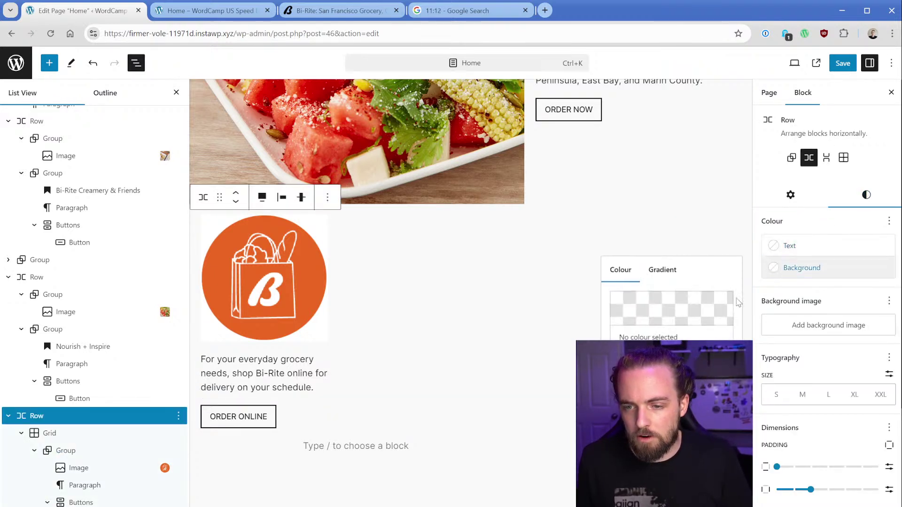
{"action": "left_click", "coordinate": [634, 364]}
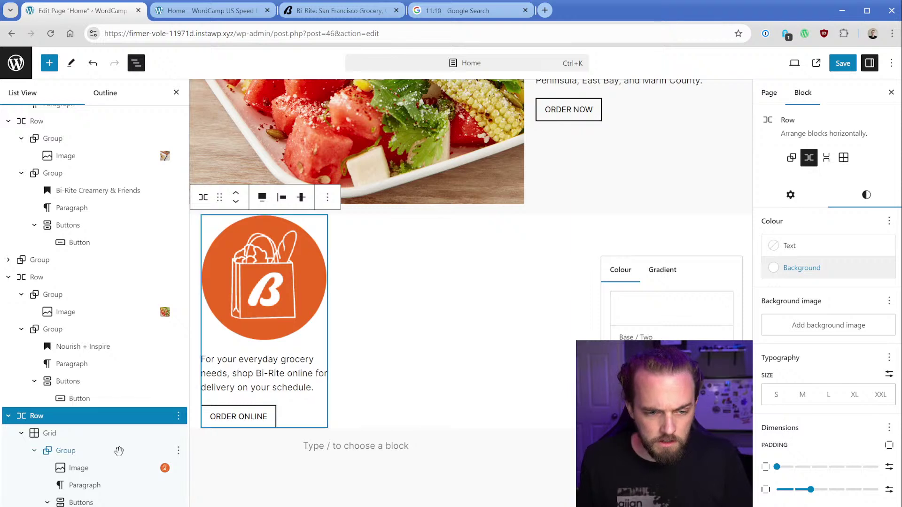
{"action": "left_click", "coordinate": [334, 12]}
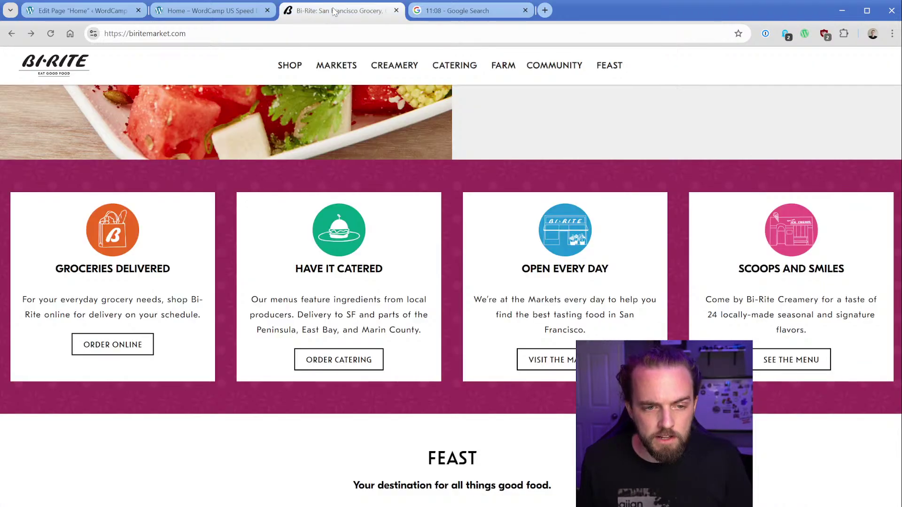
{"action": "right_click", "coordinate": [225, 190]}
{"action": "key", "text": "Escape"}
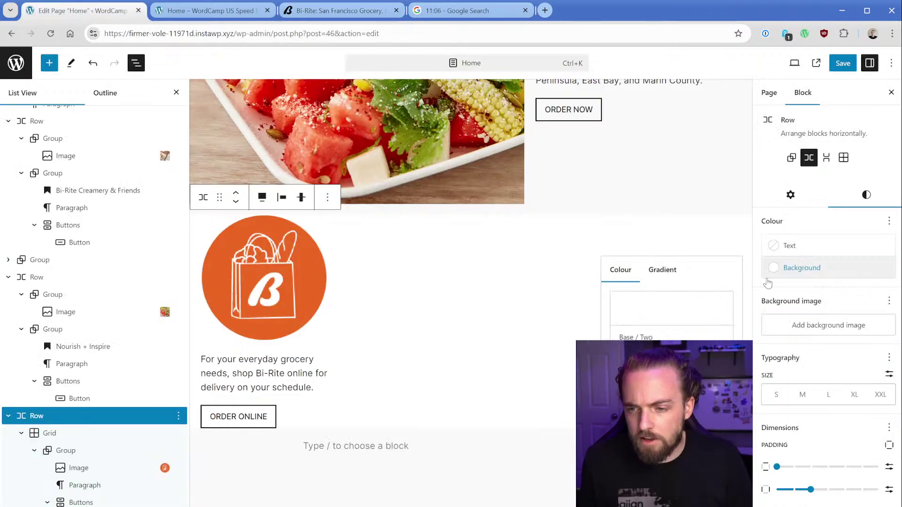
{"action": "left_click", "coordinate": [801, 330]}
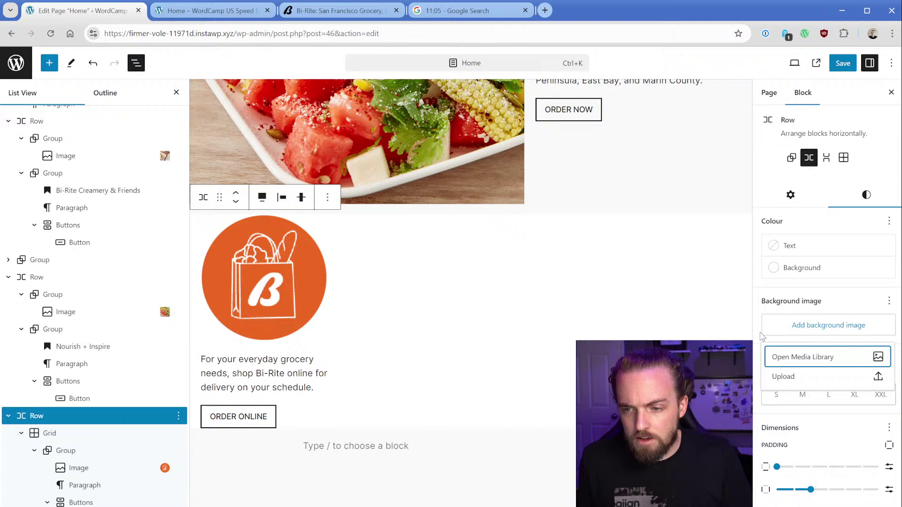
{"action": "left_click", "coordinate": [820, 359]}
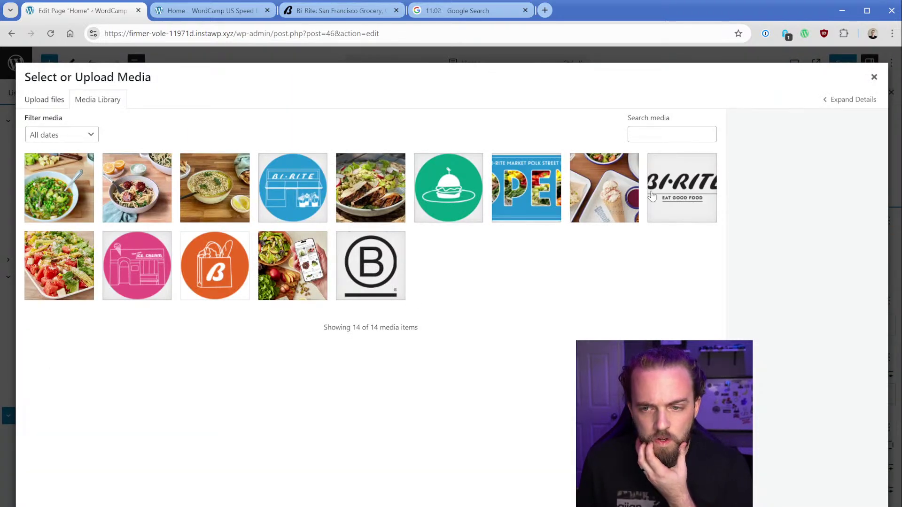
{"action": "left_click", "coordinate": [874, 77]}
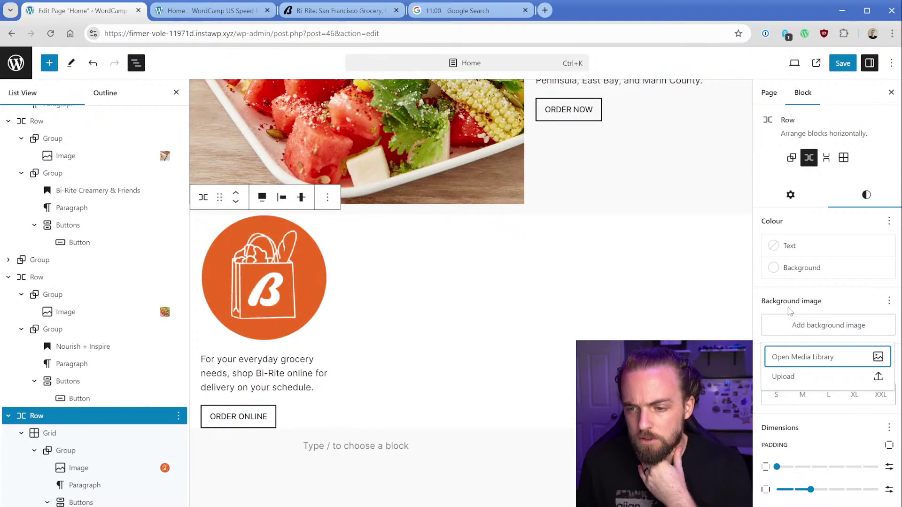
Set the services row's background to Accent / Two and the grocery card group's background to Base / Two
{"action": "left_click", "coordinate": [775, 278]}
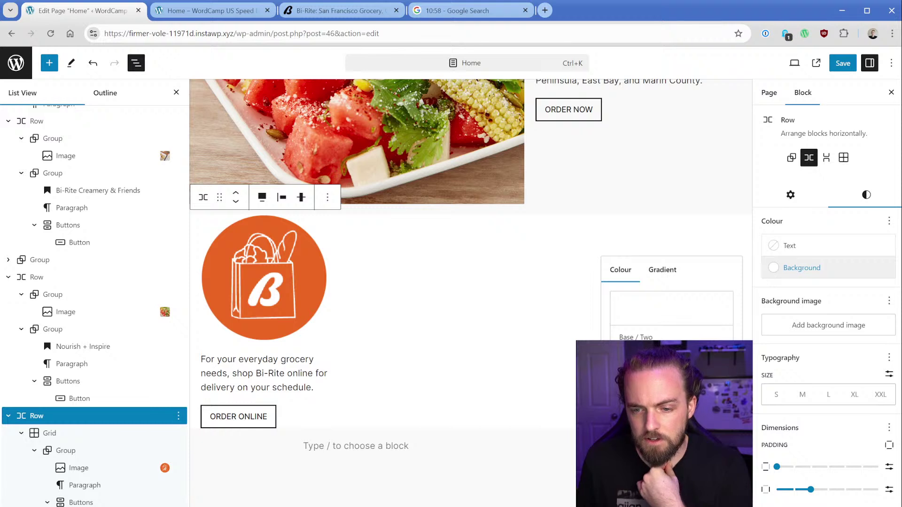
{"action": "left_click", "coordinate": [624, 357]}
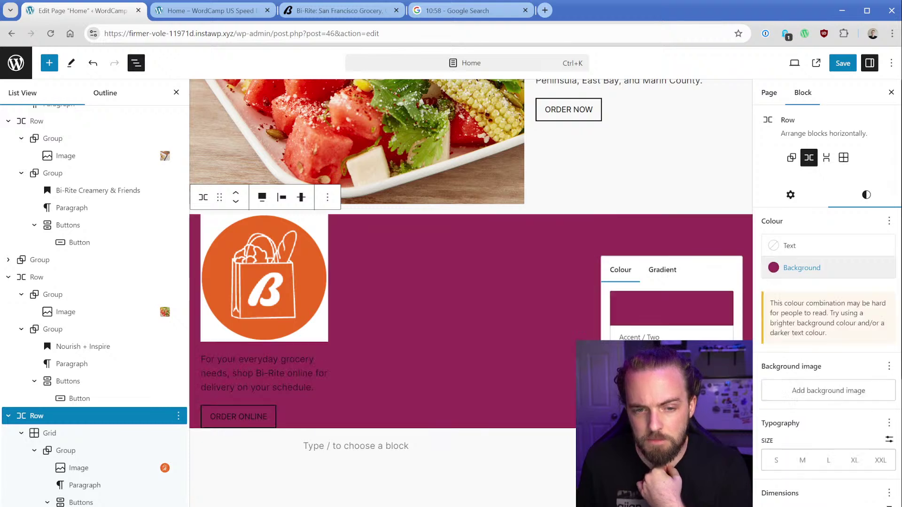
{"action": "left_click", "coordinate": [88, 451]}
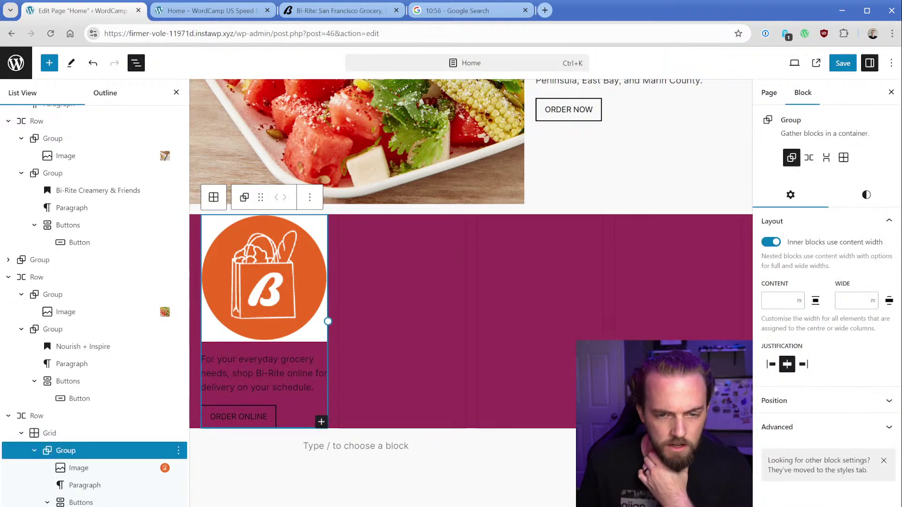
{"action": "left_click", "coordinate": [866, 194]}
{"action": "left_click", "coordinate": [801, 267]}
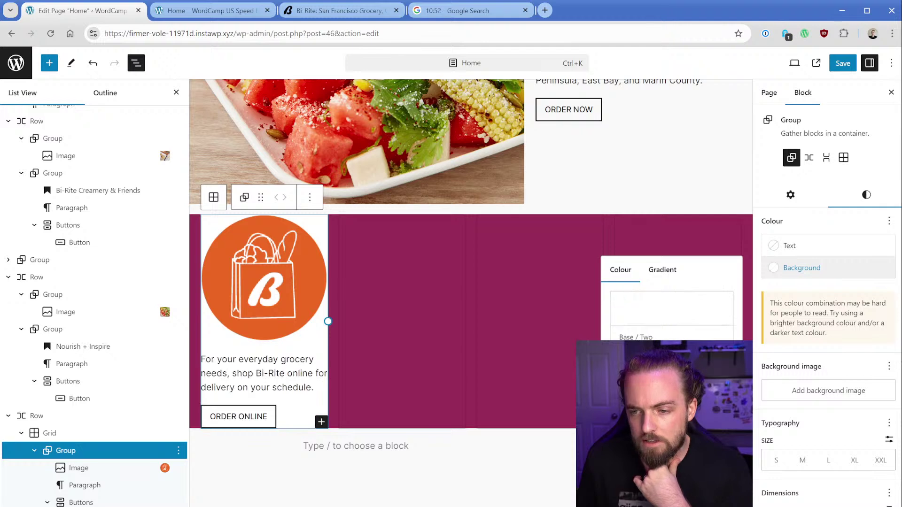
{"action": "left_click", "coordinate": [805, 362]}
Set the grocery card group's padding to 1 vertically and 2 horizontally
{"action": "scroll", "coordinate": [799, 348], "scroll_direction": "down", "scroll_amount": 5}
{"action": "left_click_drag", "start_coordinate": [777, 316], "coordinate": [811, 322]}
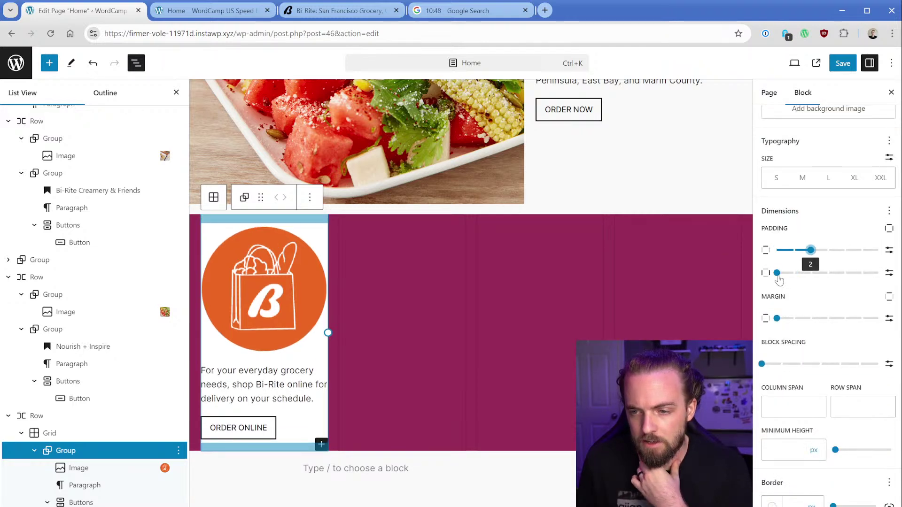
{"action": "left_click_drag", "start_coordinate": [811, 254], "coordinate": [776, 250]}
{"action": "left_click", "coordinate": [888, 229]}
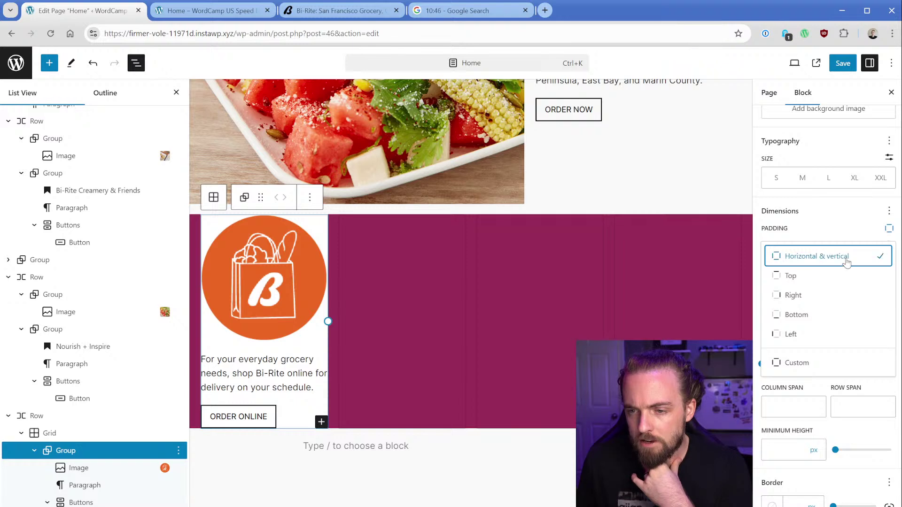
{"action": "left_click", "coordinate": [841, 220]}
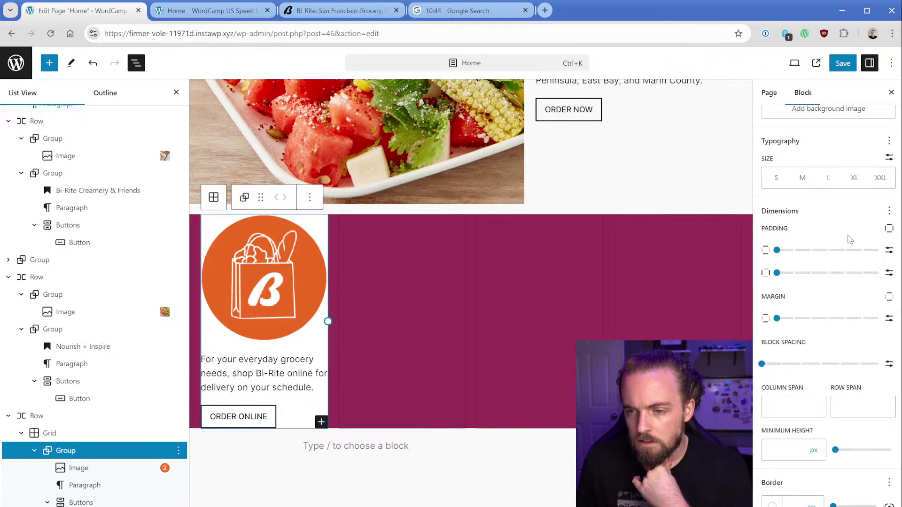
{"action": "left_click", "coordinate": [888, 210]}
{"action": "left_click", "coordinate": [889, 210]}
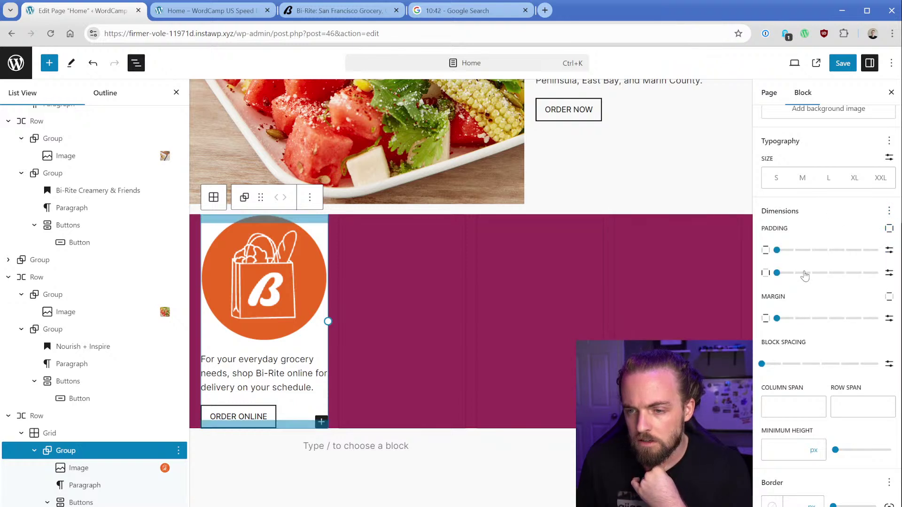
{"action": "left_click_drag", "start_coordinate": [777, 272], "coordinate": [798, 256]}
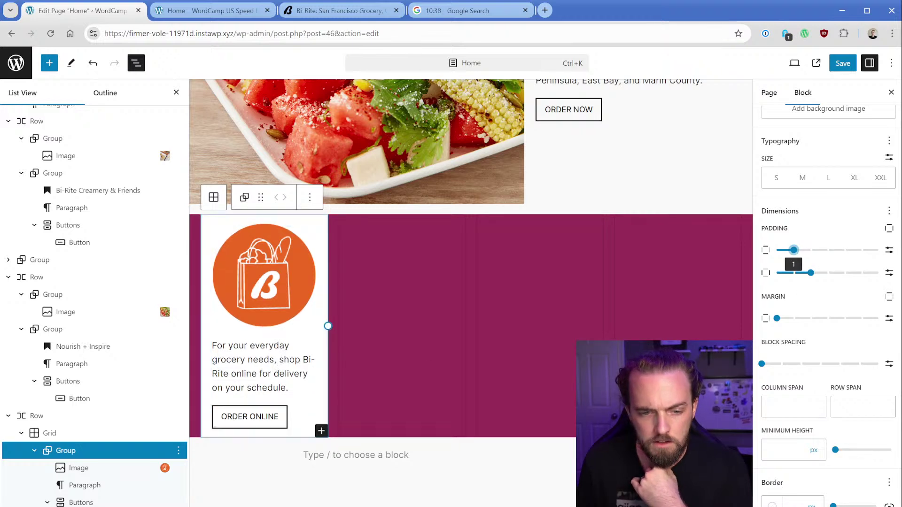
Try the Fill and Fixed widths on the services grid and return it to Fit
{"action": "left_click", "coordinate": [195, 404]}
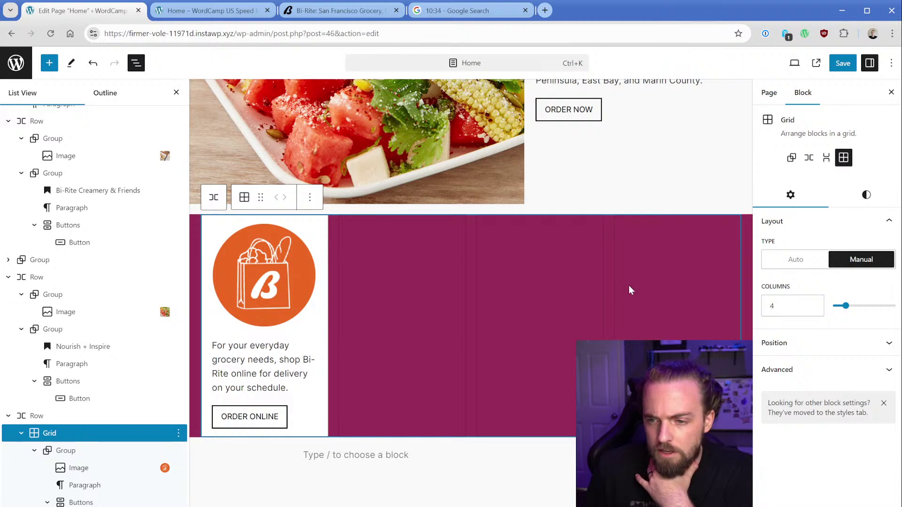
{"action": "left_click", "coordinate": [864, 195]}
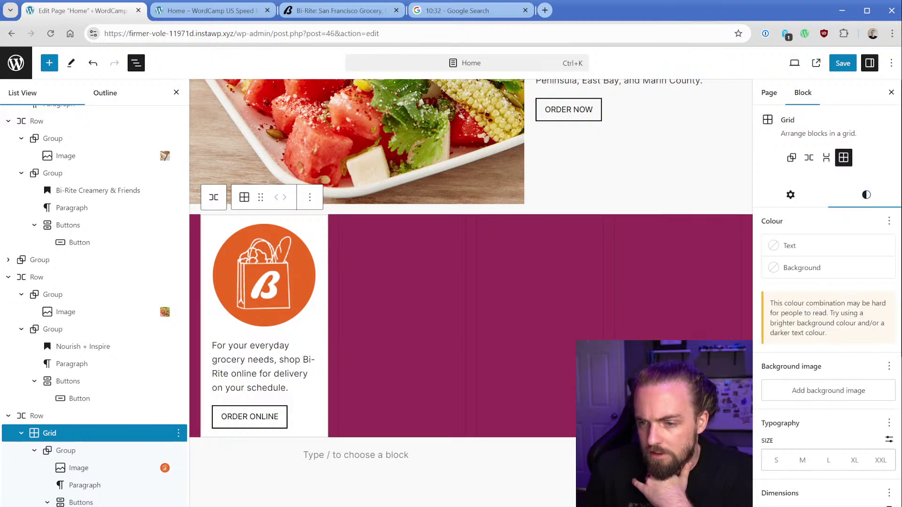
{"action": "scroll", "coordinate": [821, 364], "scroll_direction": "down", "scroll_amount": 7}
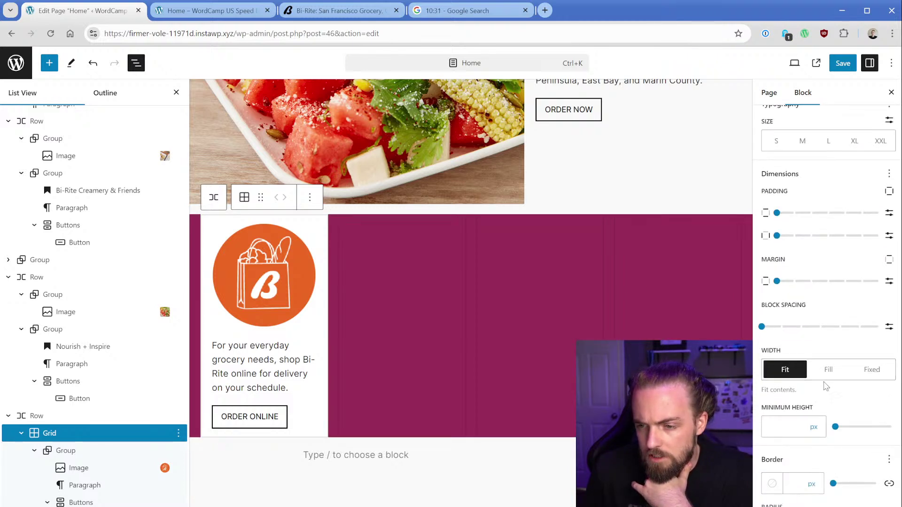
{"action": "left_click", "coordinate": [839, 373]}
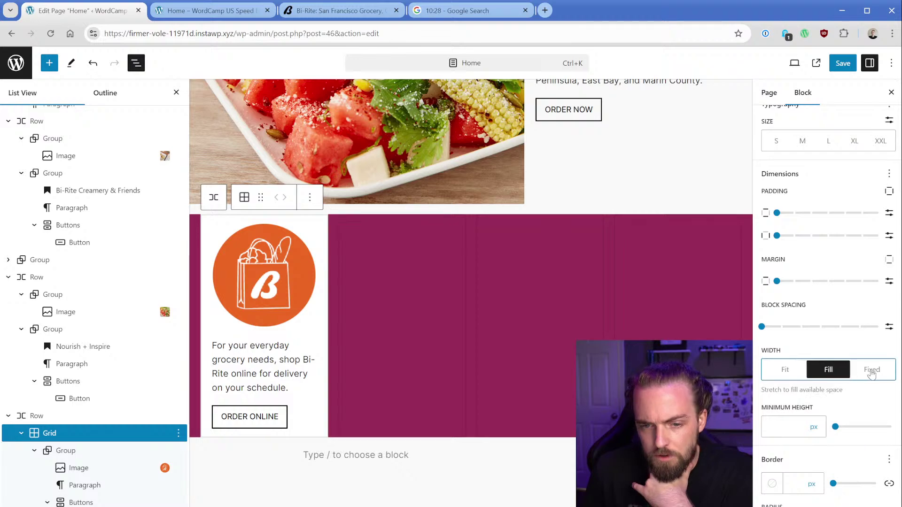
{"action": "left_click", "coordinate": [871, 370]}
{"action": "left_click", "coordinate": [784, 370]}
Save the page and check the services section on the live Home page
{"action": "left_click", "coordinate": [843, 64]}
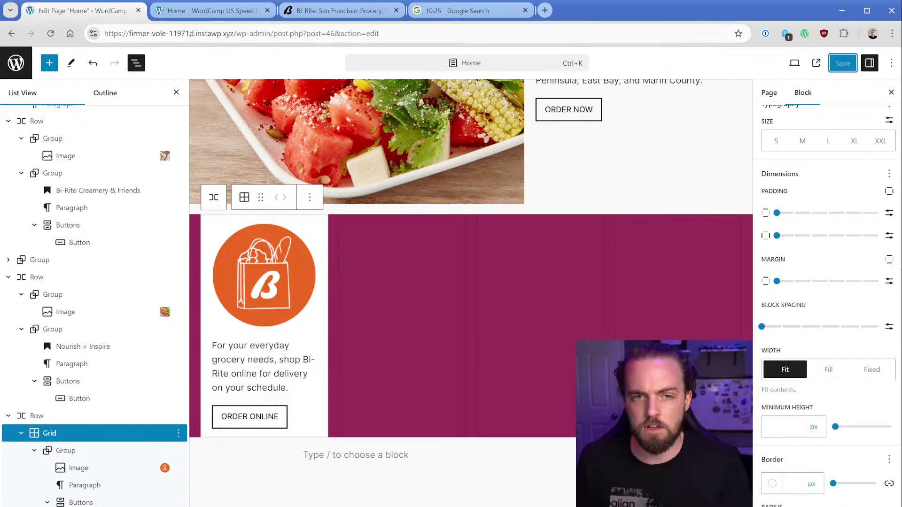
{"action": "left_click", "coordinate": [341, 11]}
{"action": "left_click", "coordinate": [228, 13]}
{"action": "scroll", "coordinate": [395, 271], "scroll_direction": "down", "scroll_amount": 10}
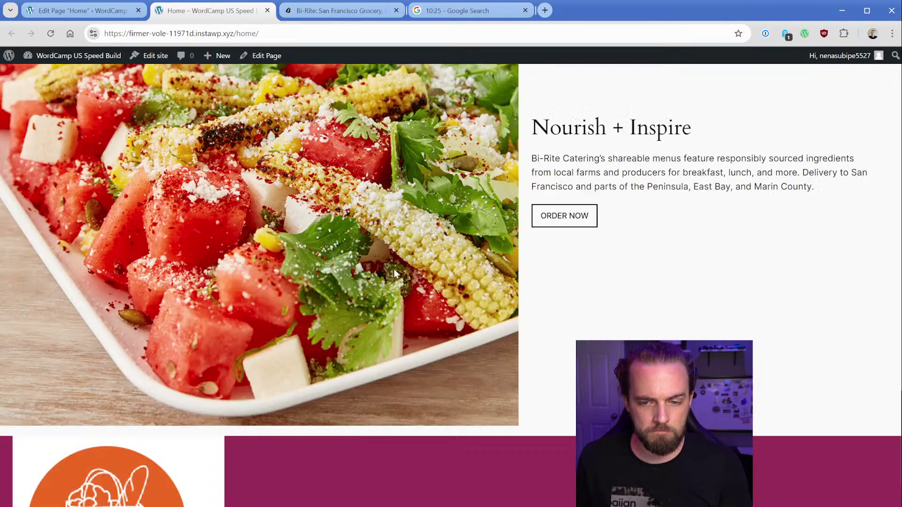
Back in the page editor, set the vertical padding of the services row to 2
{"action": "key", "text": "ctrl+shift+Tab"}
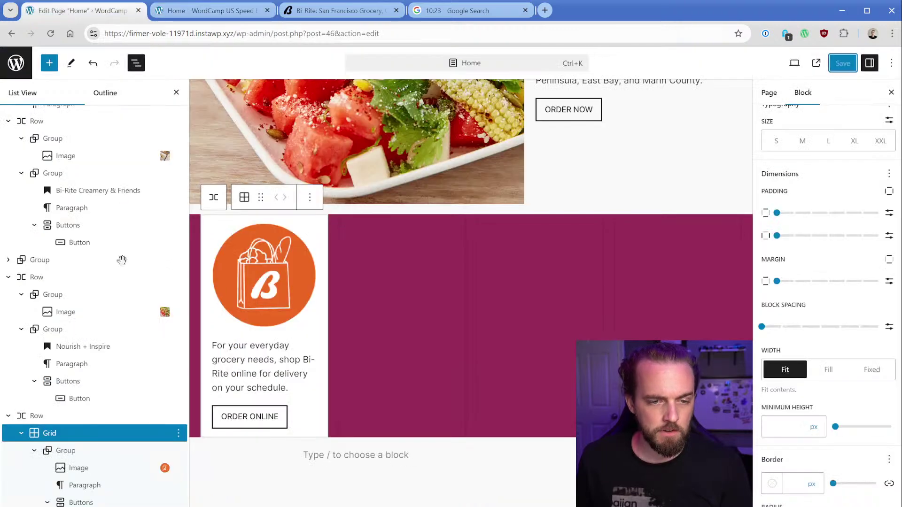
{"action": "left_click", "coordinate": [866, 194]}
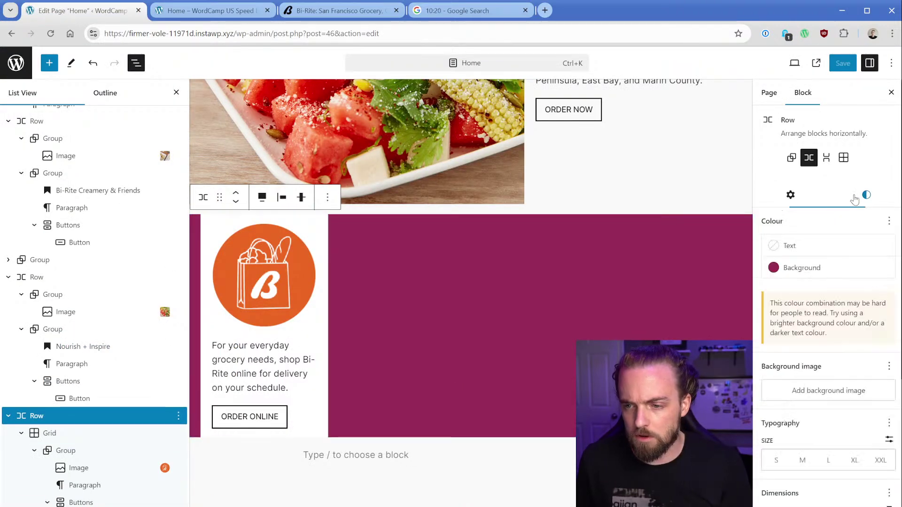
{"action": "scroll", "coordinate": [826, 282], "scroll_direction": "down", "scroll_amount": 5}
{"action": "left_click_drag", "start_coordinate": [777, 315], "coordinate": [811, 316]}
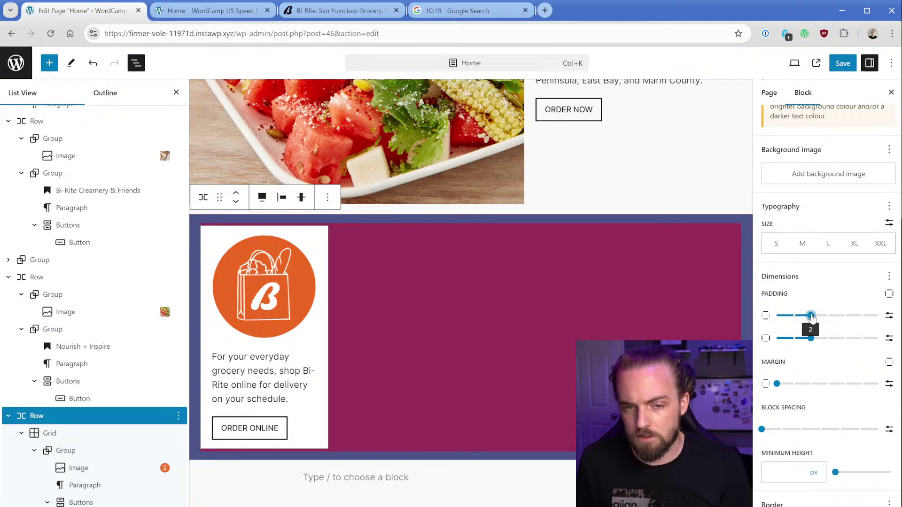
Duplicate the grocery card group three times to fill the four columns of the services grid
{"action": "left_click", "coordinate": [312, 432]}
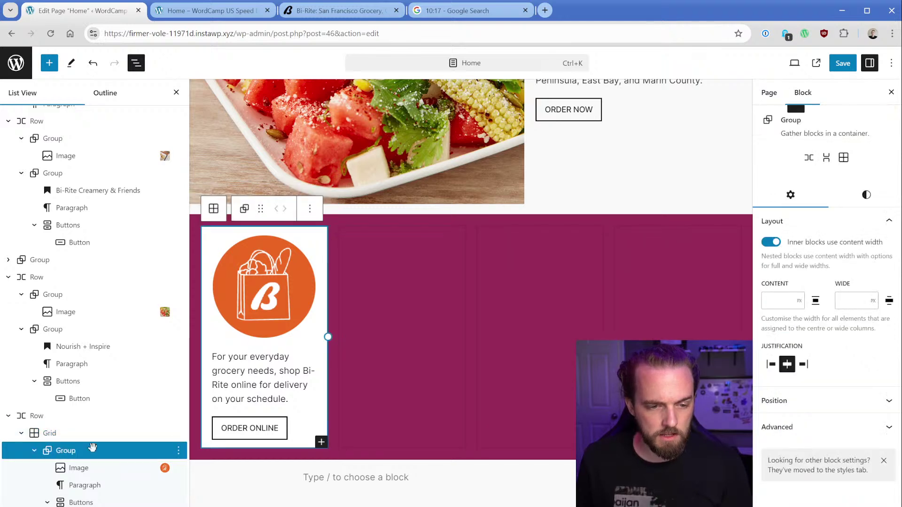
{"action": "left_click", "coordinate": [309, 208]}
{"action": "left_click", "coordinate": [324, 263]}
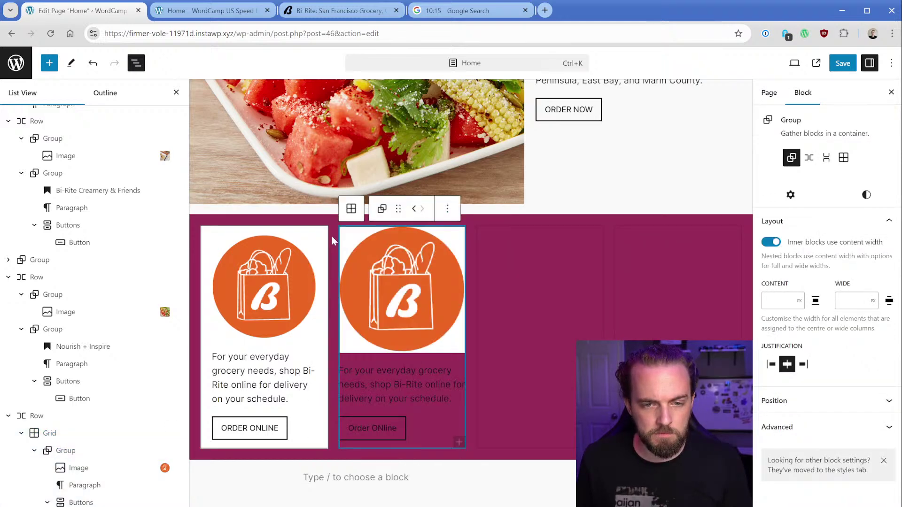
{"action": "left_click", "coordinate": [451, 209]}
{"action": "left_click", "coordinate": [472, 263]}
{"action": "left_click", "coordinate": [585, 208]}
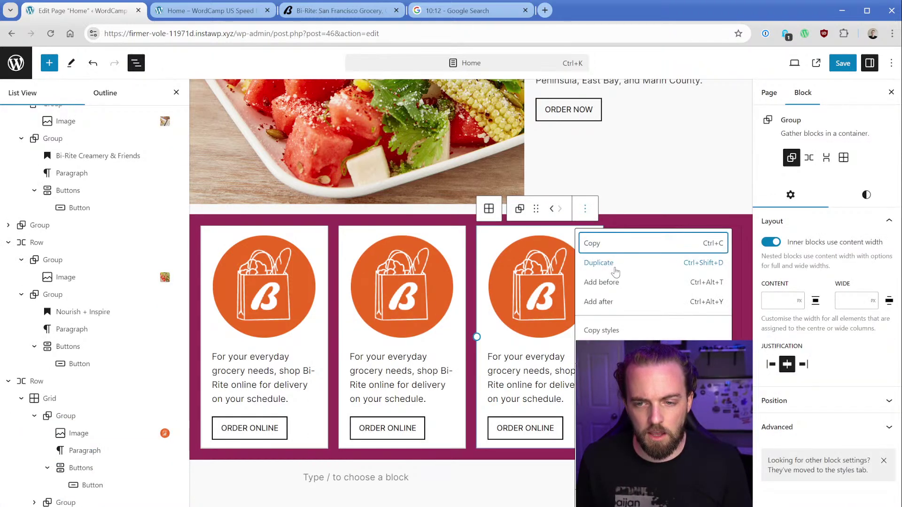
{"action": "left_click", "coordinate": [611, 264]}
Inspect the dimensions of the Groceries Delivered icon on the original Bi-Rite site
{"action": "left_click", "coordinate": [335, 13]}
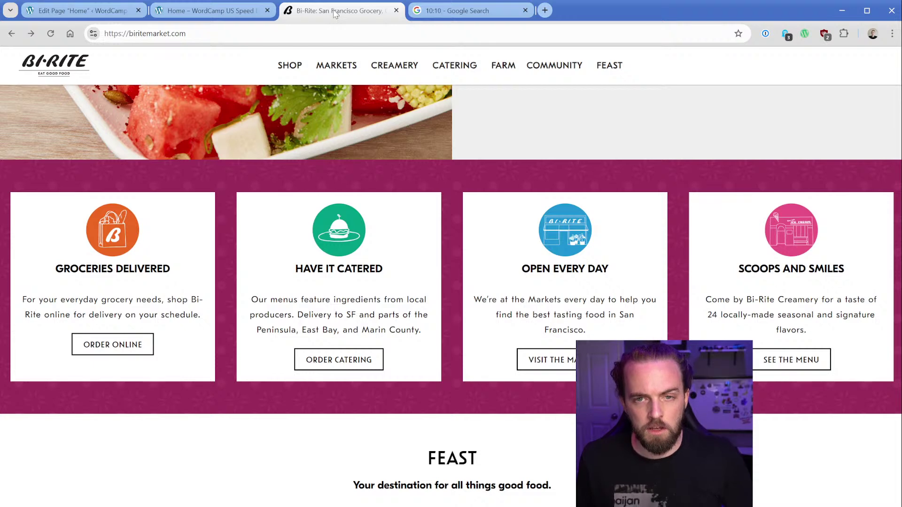
{"action": "left_click", "coordinate": [80, 10]}
{"action": "left_click", "coordinate": [265, 252]}
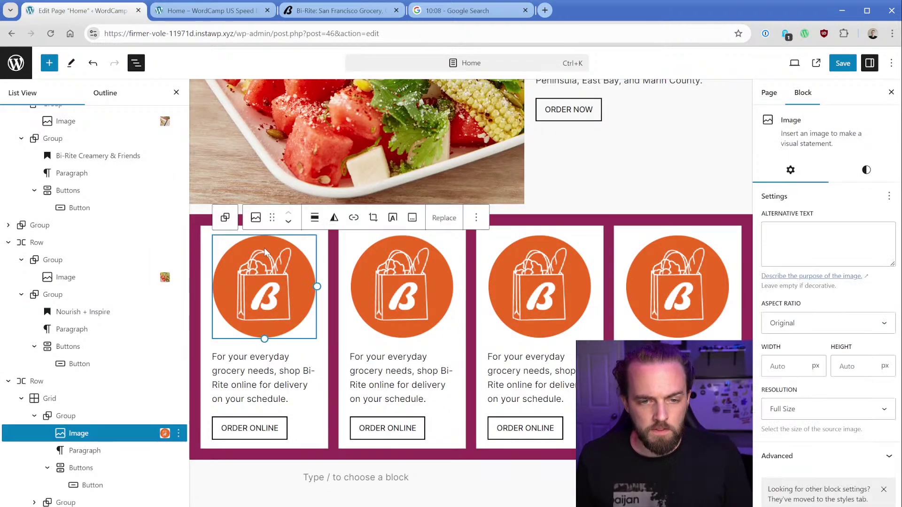
{"action": "left_click", "coordinate": [346, 11]}
{"action": "right_click", "coordinate": [121, 238]}
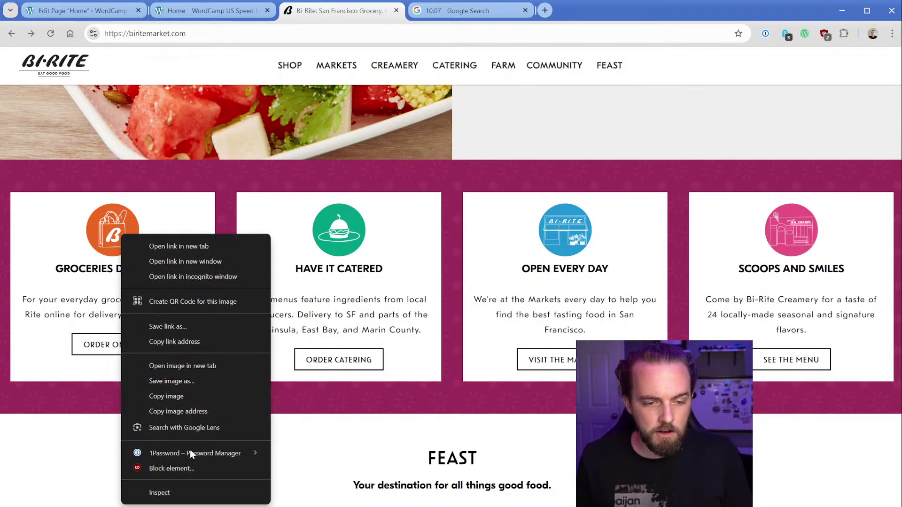
{"action": "left_click", "coordinate": [188, 493]}
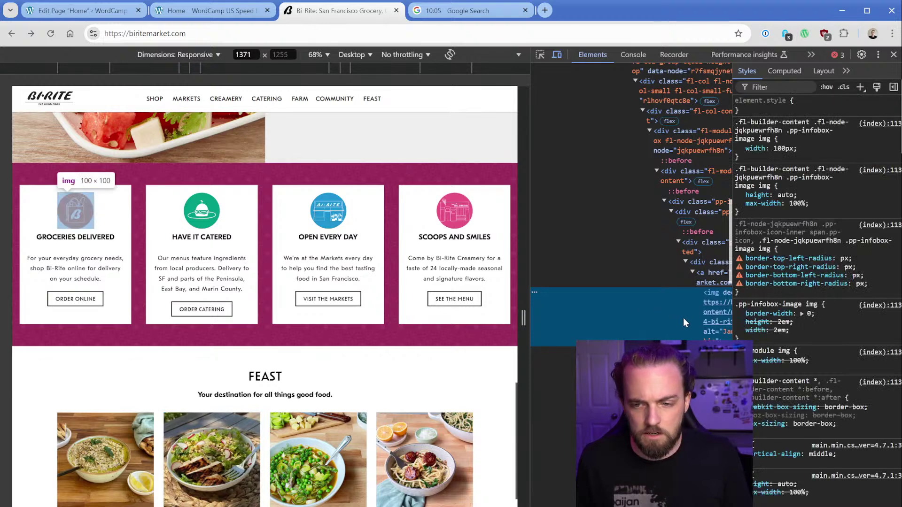
Set the width of the shopping-bag image in each of the four service cards to 100 px
{"action": "left_click", "coordinate": [80, 10]}
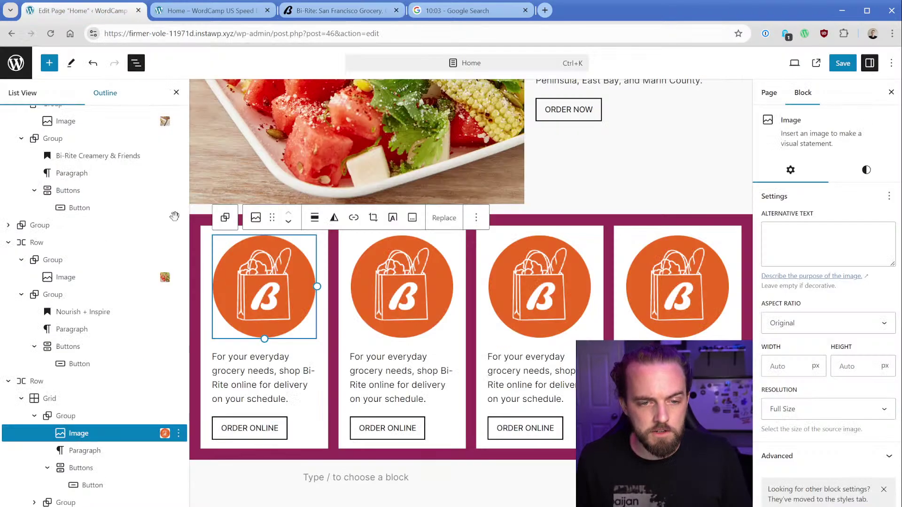
{"action": "left_click", "coordinate": [784, 366]}
{"action": "type", "text": "120"}
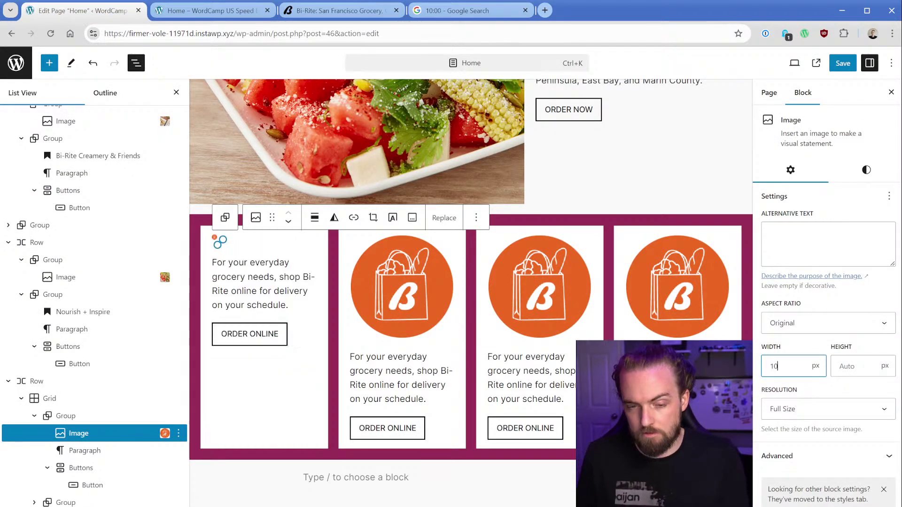
{"action": "left_click", "coordinate": [401, 287]}
{"action": "left_click", "coordinate": [785, 366]}
{"action": "type", "text": "100"}
{"action": "left_click", "coordinate": [539, 287]}
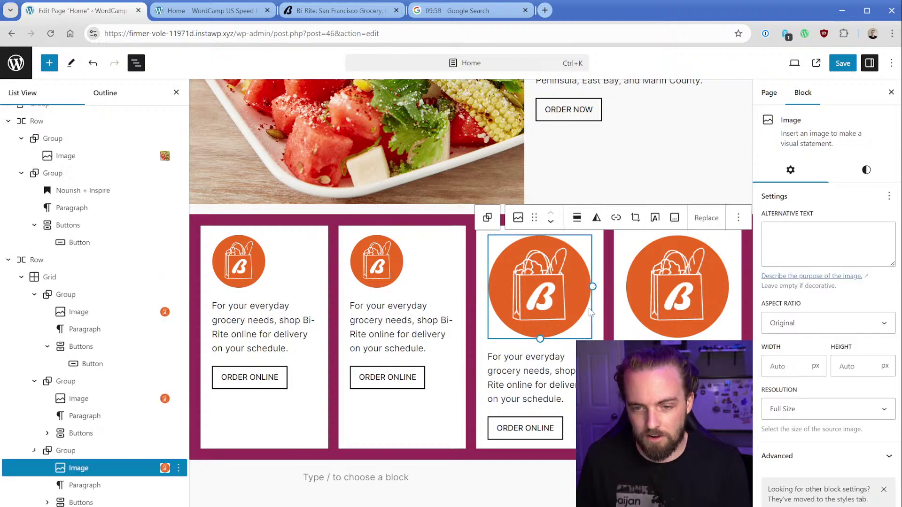
{"action": "left_click", "coordinate": [785, 366]}
{"action": "type", "text": "100"}
{"action": "left_click", "coordinate": [641, 291]}
{"action": "left_click", "coordinate": [785, 366]}
{"action": "type", "text": "100"}
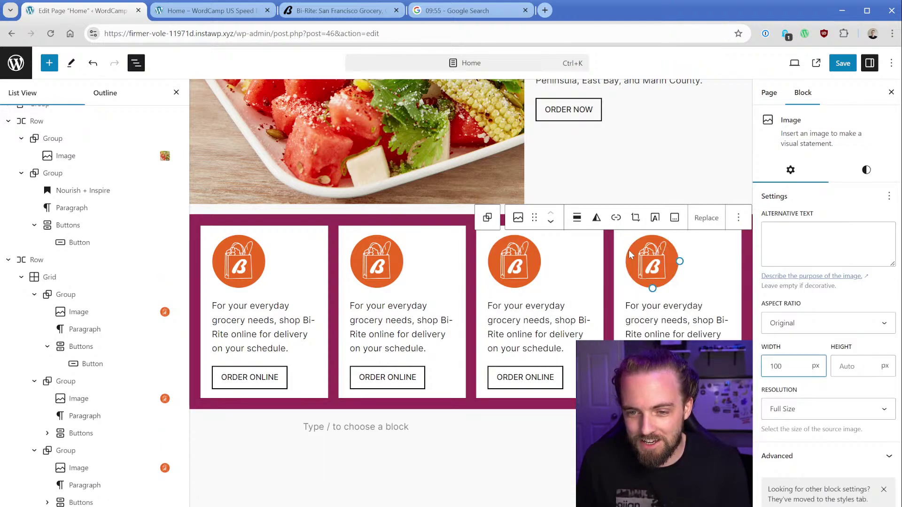
Centre-align the shopping-bag images in the fourth, third and second service cards
{"action": "left_click", "coordinate": [578, 218]}
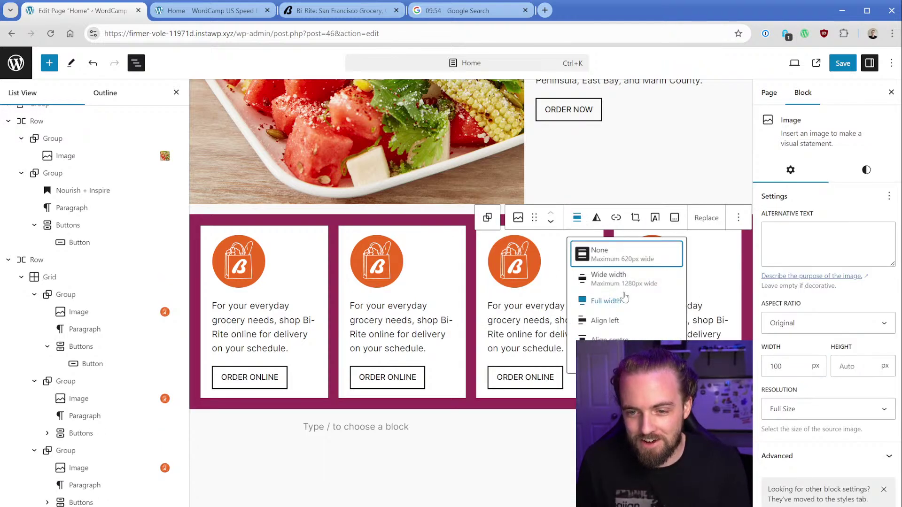
{"action": "left_click", "coordinate": [544, 272]}
{"action": "left_click", "coordinate": [526, 256]}
{"action": "left_click", "coordinate": [577, 218]}
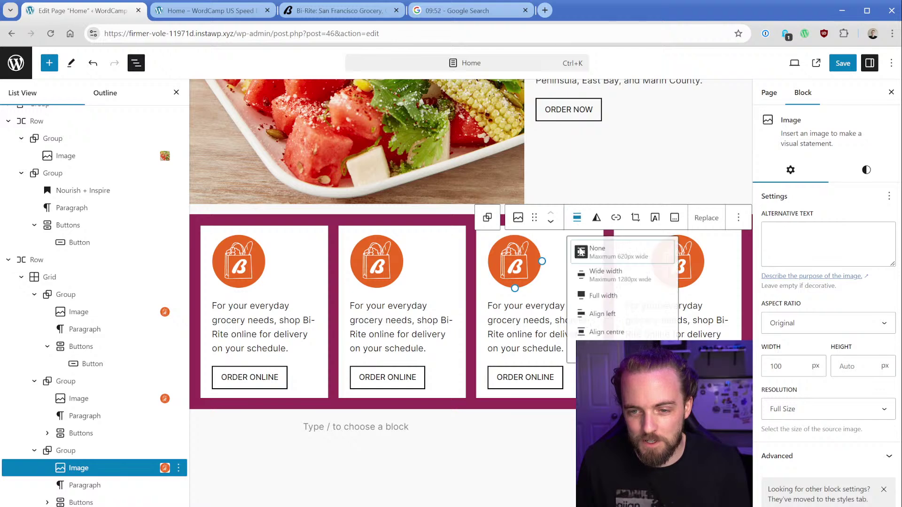
{"action": "left_click", "coordinate": [408, 263]}
{"action": "left_click", "coordinate": [404, 256]}
{"action": "left_click", "coordinate": [452, 218]}
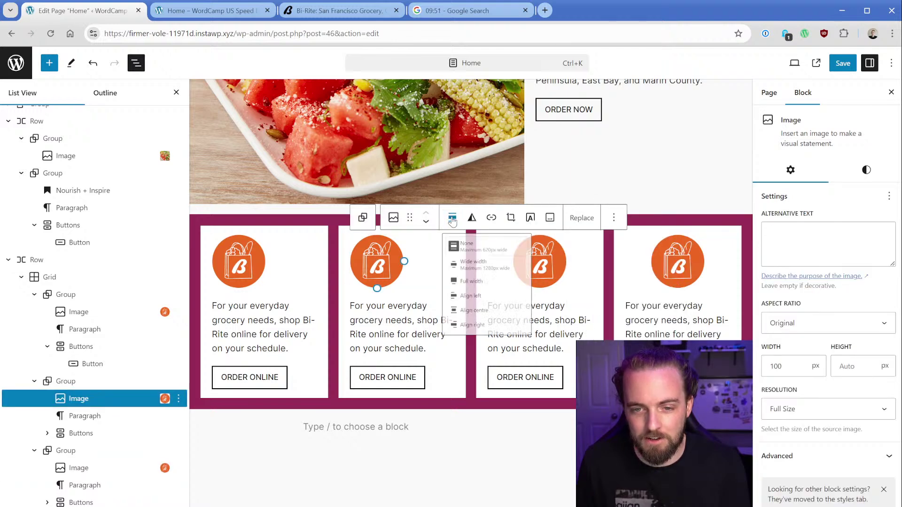
Centre-align the shopping-bag image in the first service card
{"action": "left_click", "coordinate": [257, 267]}
{"action": "left_click", "coordinate": [256, 267]}
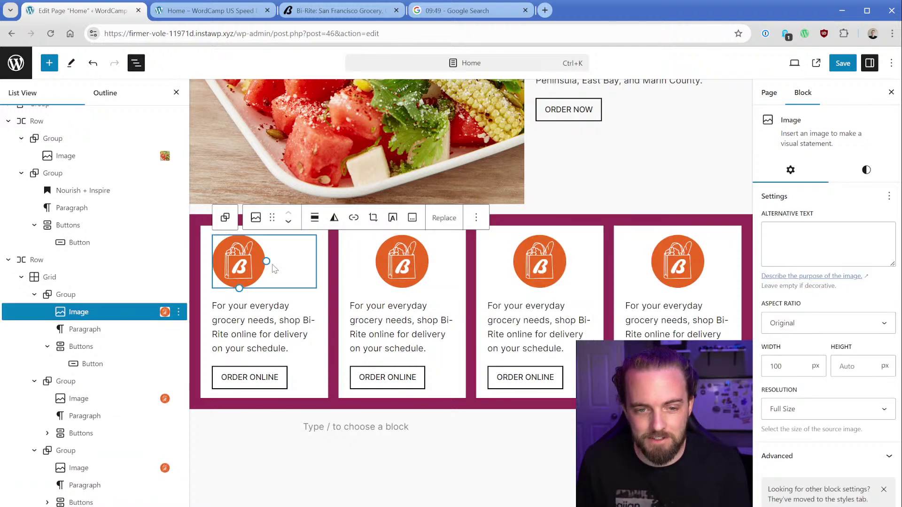
{"action": "left_click", "coordinate": [314, 218]}
{"action": "left_click", "coordinate": [357, 340]}
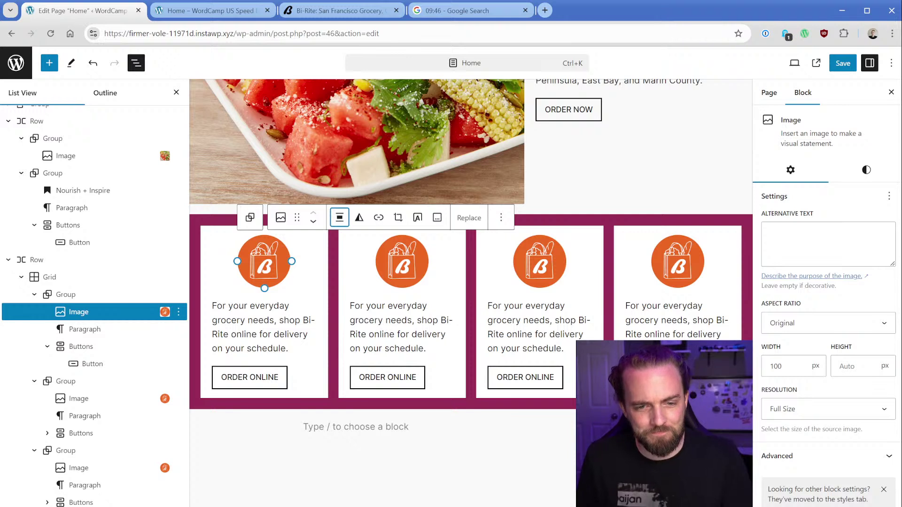
Try right justification and a column span of 2 on the first service card group
{"action": "left_click", "coordinate": [74, 296]}
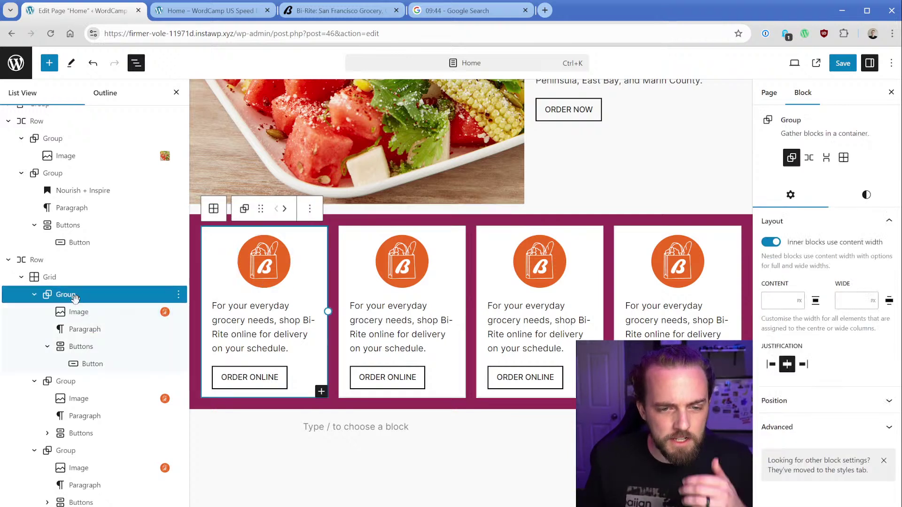
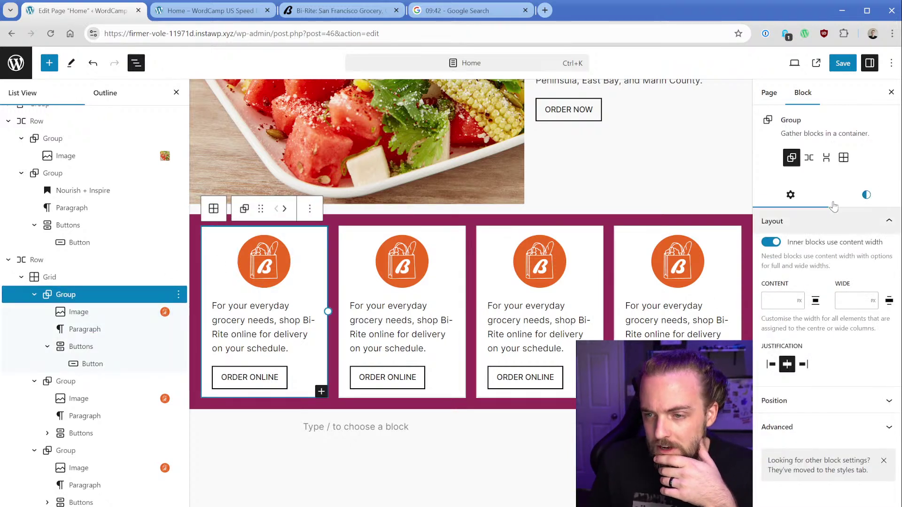
{"action": "left_click", "coordinate": [803, 364]}
{"action": "left_click", "coordinate": [789, 364]}
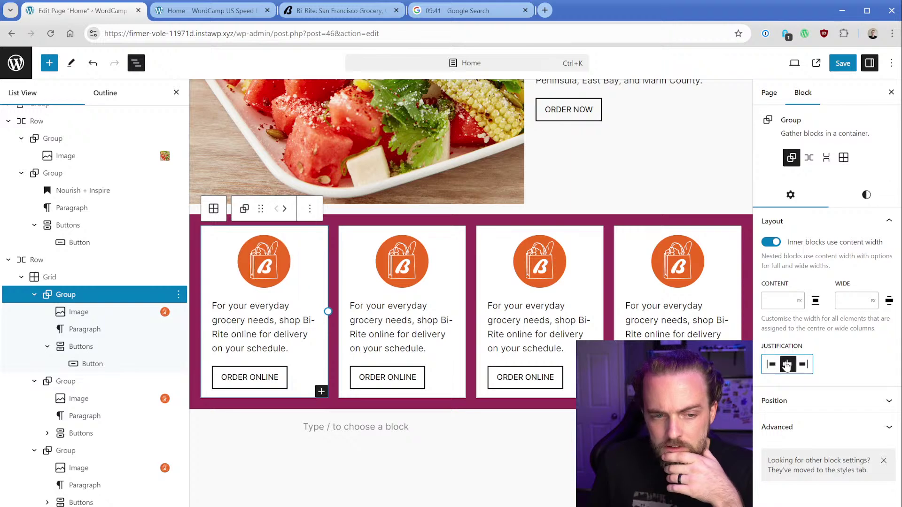
{"action": "left_click", "coordinate": [849, 196]}
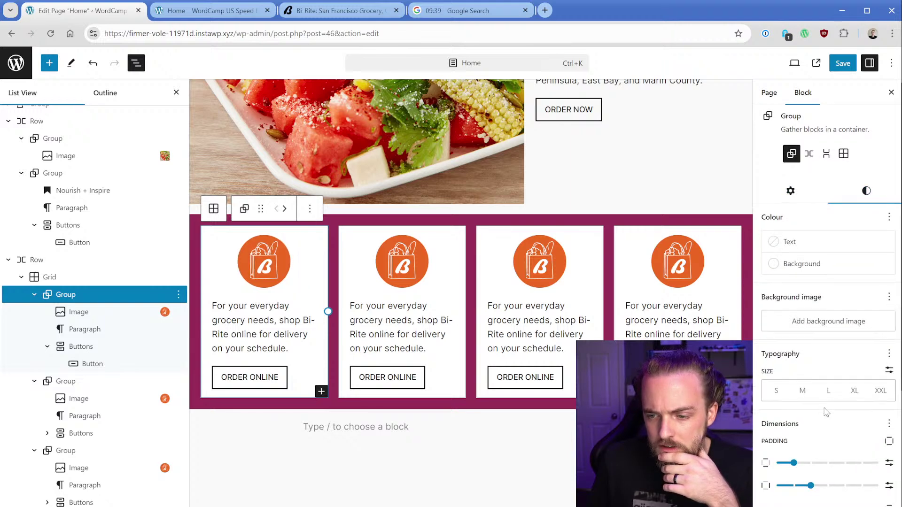
{"action": "scroll", "coordinate": [827, 291], "scroll_direction": "down", "scroll_amount": 5}
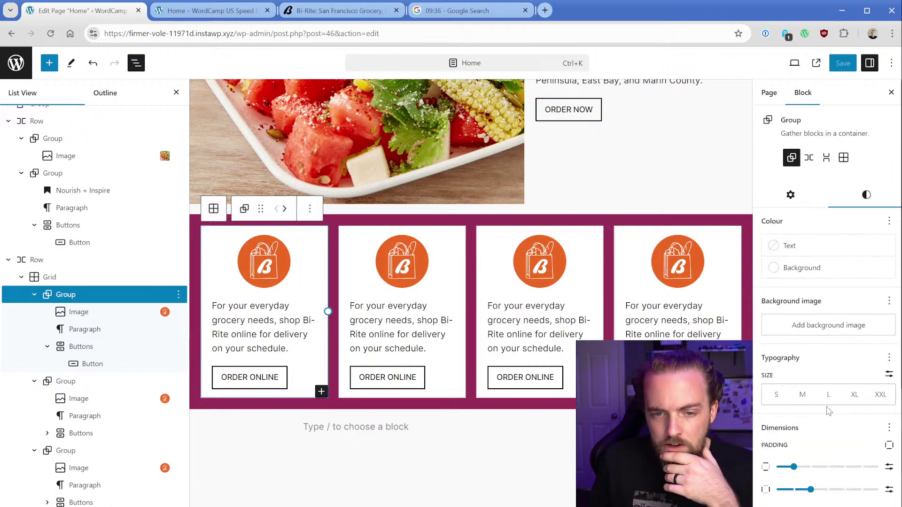
{"action": "left_click", "coordinate": [793, 384]}
{"action": "type", "text": "2"}
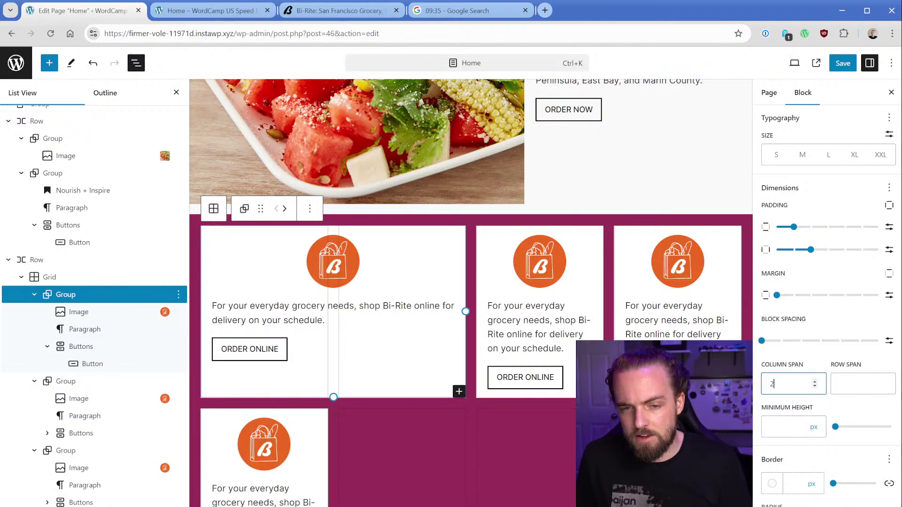
{"action": "key", "text": "BackSpace"}
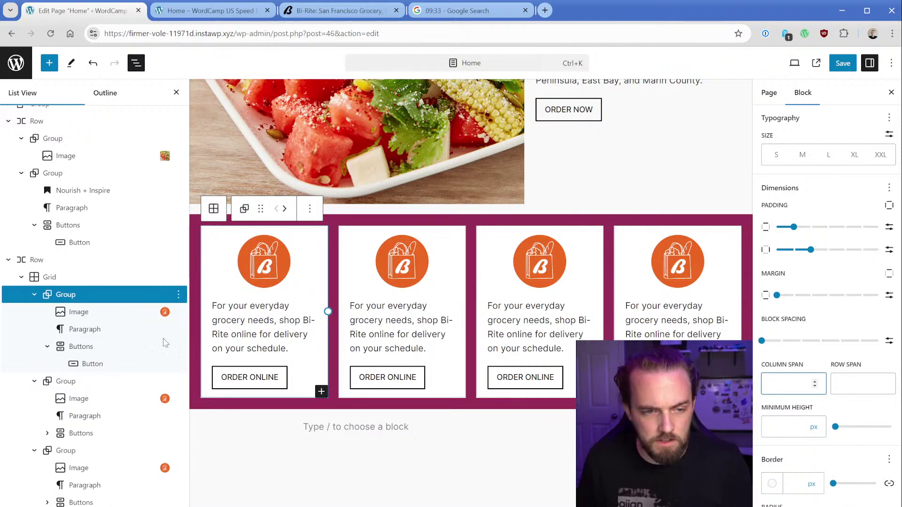
Centre-align the paragraph text and the Order Online button text in the first service card
{"action": "triple_click", "coordinate": [254, 327]}
{"action": "scroll", "coordinate": [470, 291], "scroll_direction": "up", "scroll_amount": 1}
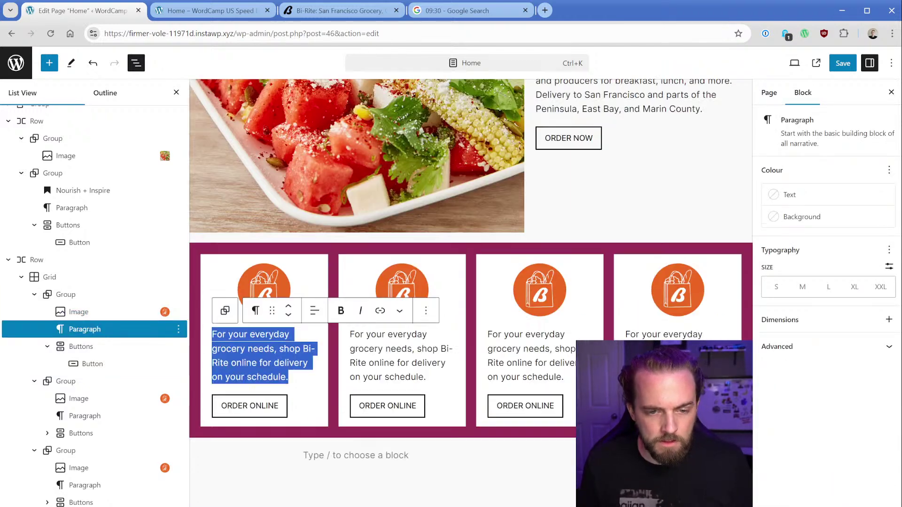
{"action": "left_click", "coordinate": [314, 310]}
{"action": "left_click", "coordinate": [331, 362]}
{"action": "left_click", "coordinate": [247, 406]}
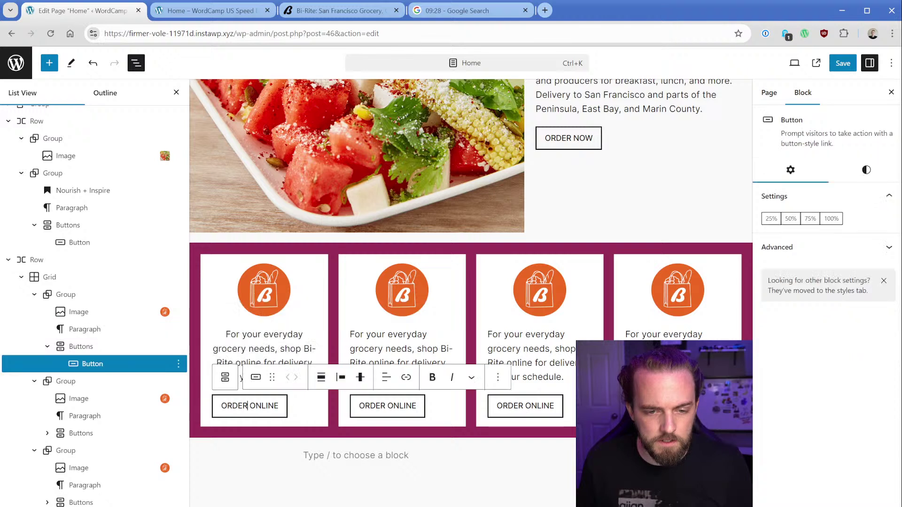
{"action": "left_click", "coordinate": [386, 377]}
{"action": "left_click", "coordinate": [426, 431]}
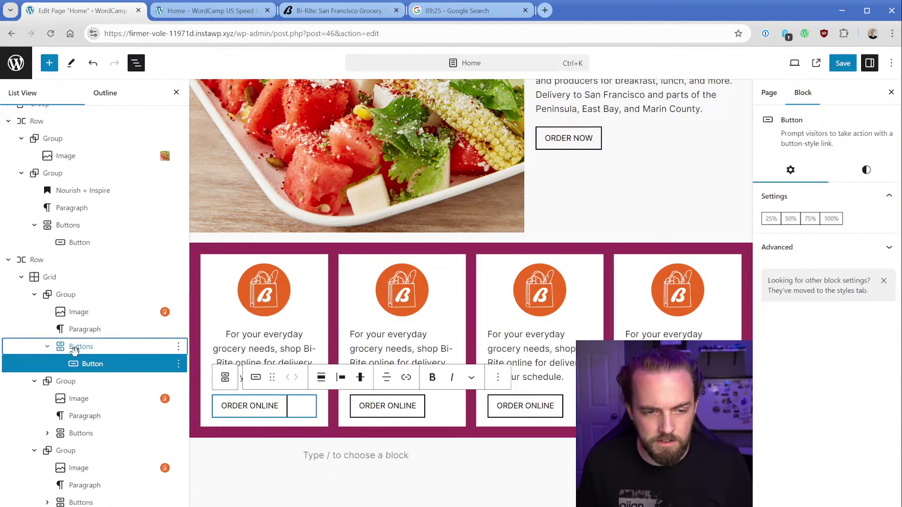
Set the first card's Buttons block to wide width and justify its items to the centre
{"action": "left_click", "coordinate": [92, 348]}
{"action": "left_click", "coordinate": [314, 379]}
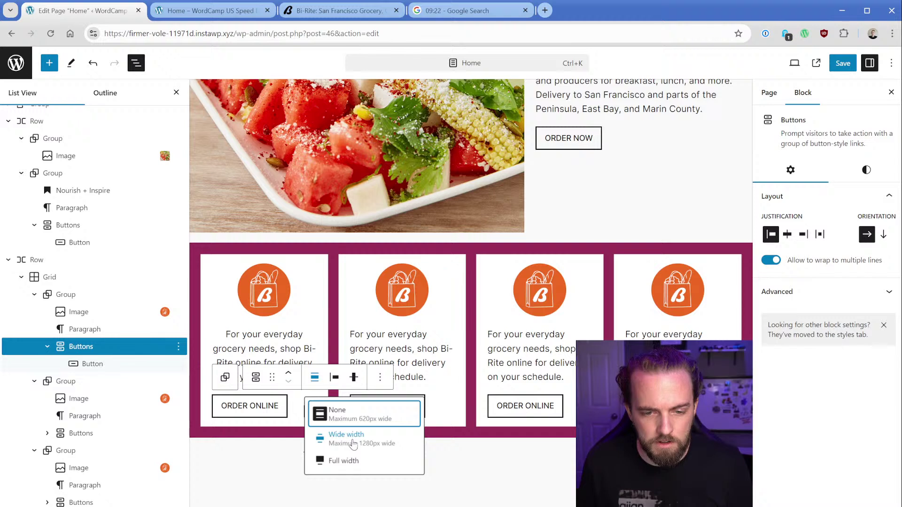
{"action": "left_click", "coordinate": [353, 444]}
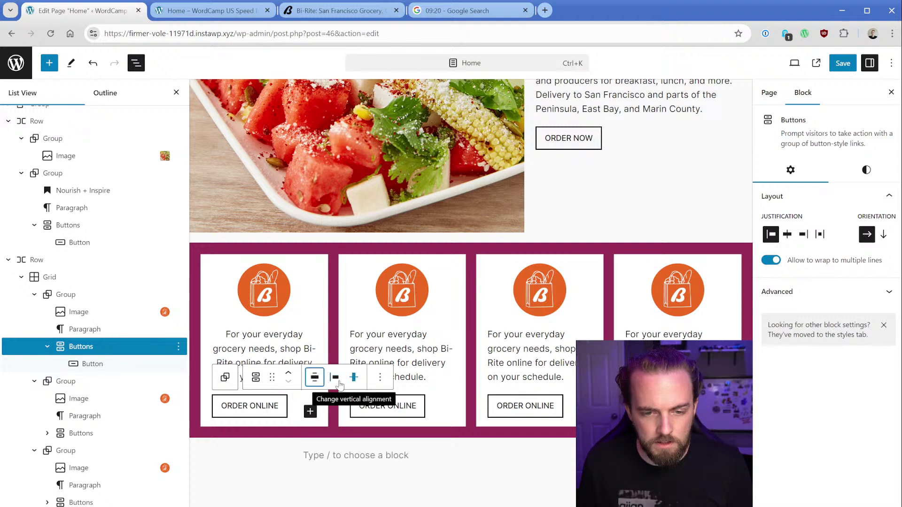
{"action": "left_click", "coordinate": [336, 381]}
{"action": "left_click", "coordinate": [364, 432]}
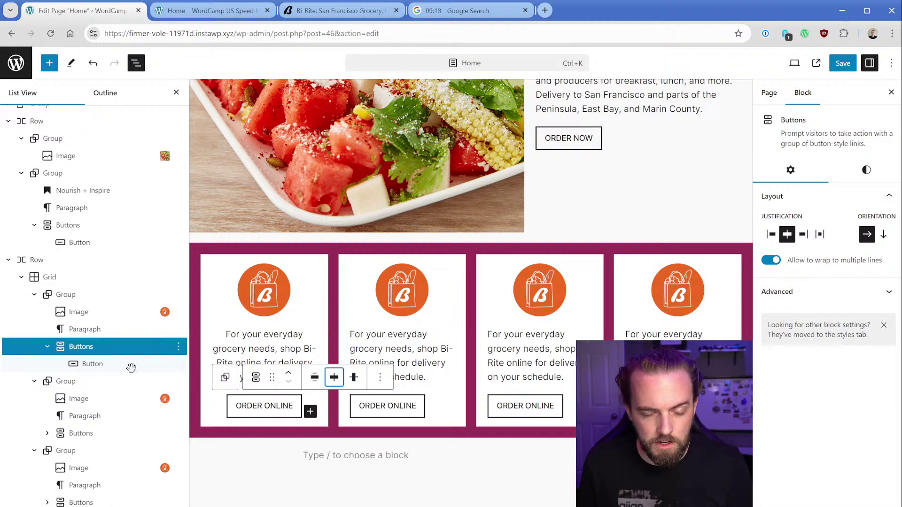
Delete the second, third and fourth card groups from the services grid
{"action": "left_click", "coordinate": [56, 381]}
{"action": "key", "text": "shift+Down"}
{"action": "key", "text": "shift+Down"}
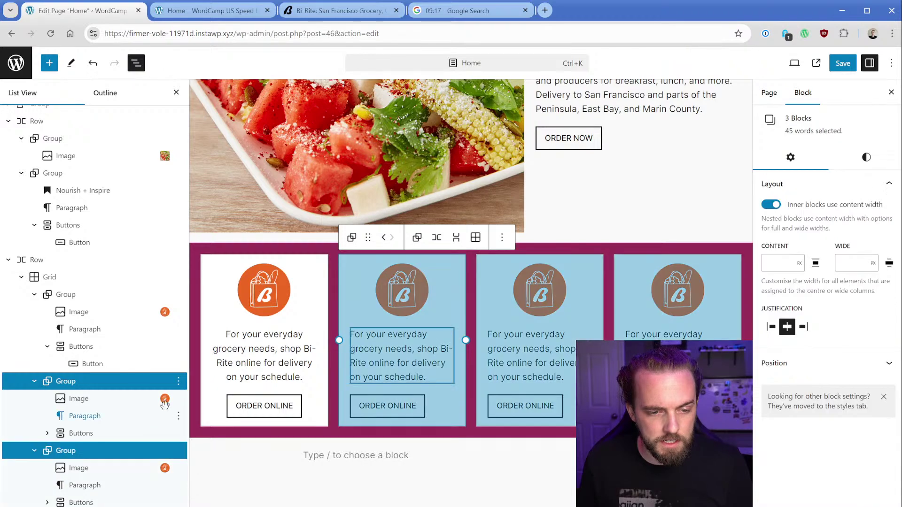
{"action": "left_click", "coordinate": [178, 381]}
{"action": "left_click", "coordinate": [206, 368]}
Duplicate the centred first card group three times to fill the four columns of the services grid
{"action": "left_click", "coordinate": [70, 299]}
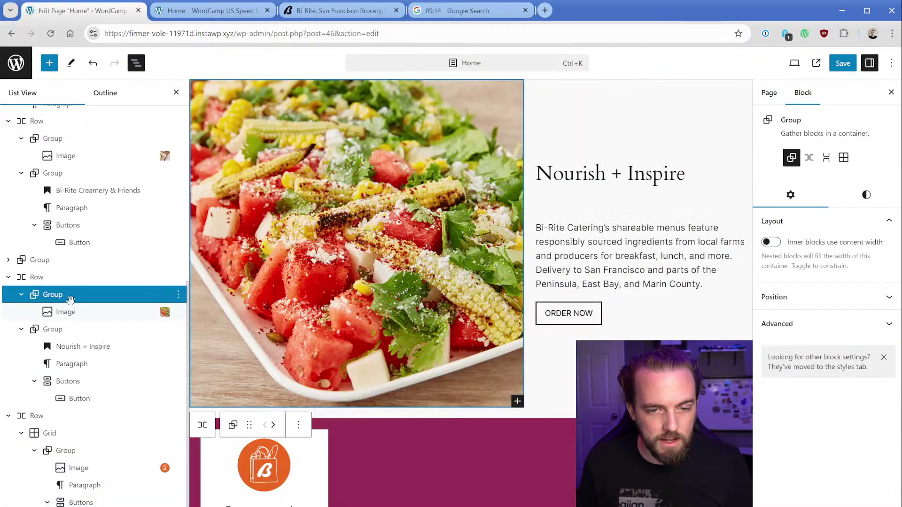
{"action": "left_click", "coordinate": [60, 328]}
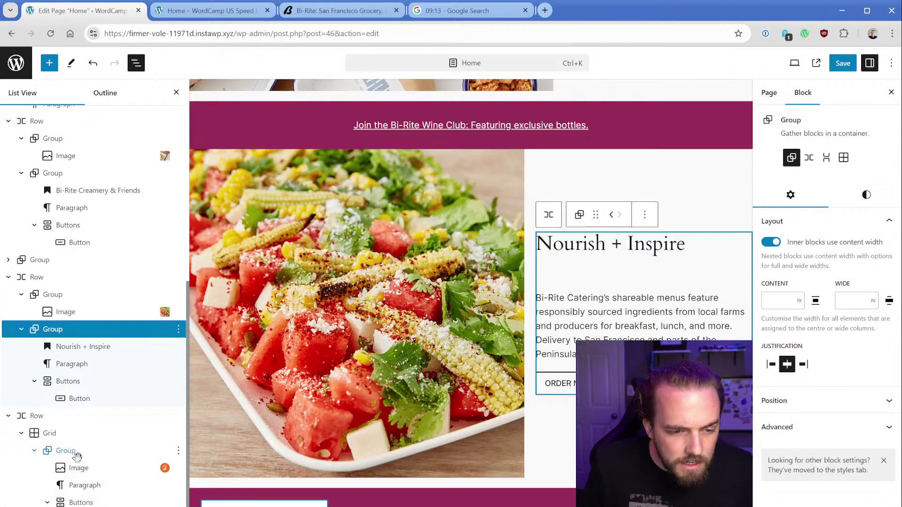
{"action": "left_click", "coordinate": [77, 452]}
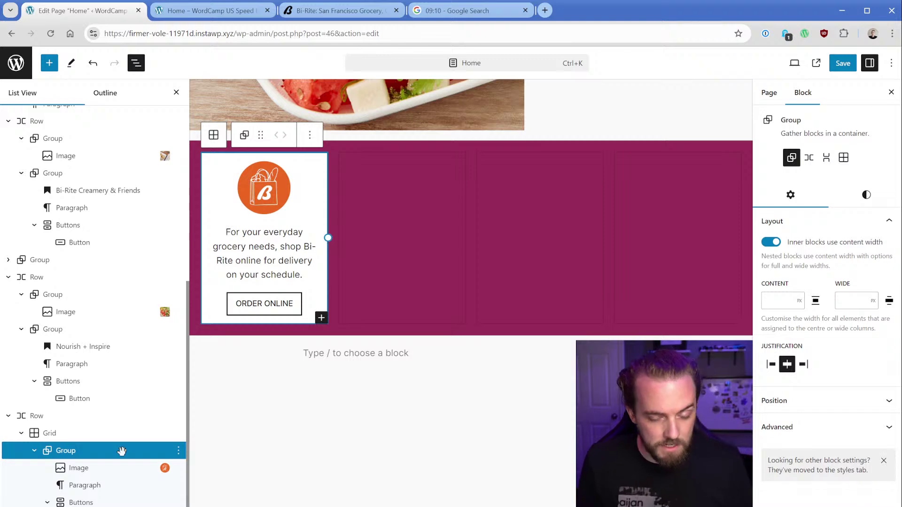
{"action": "key", "text": "ctrl+d"}
{"action": "left_click", "coordinate": [718, 144]}
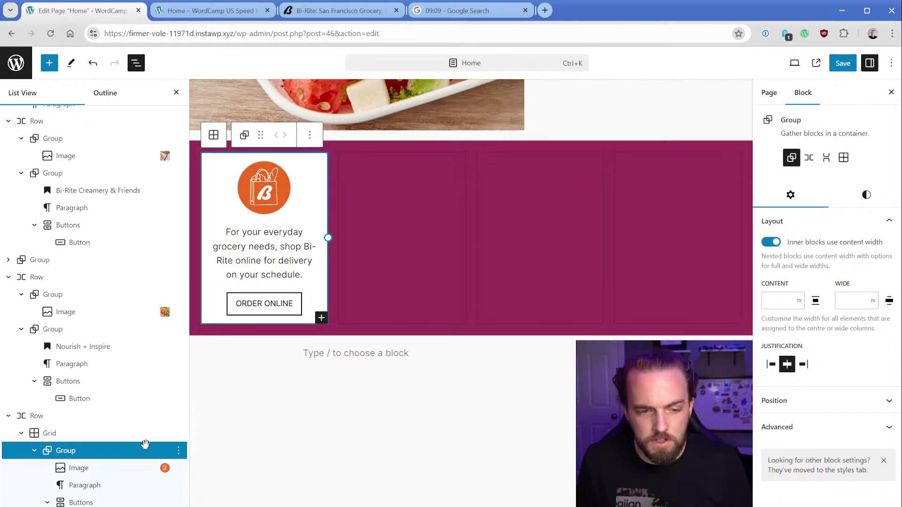
{"action": "key", "text": "ctrl+shift+d"}
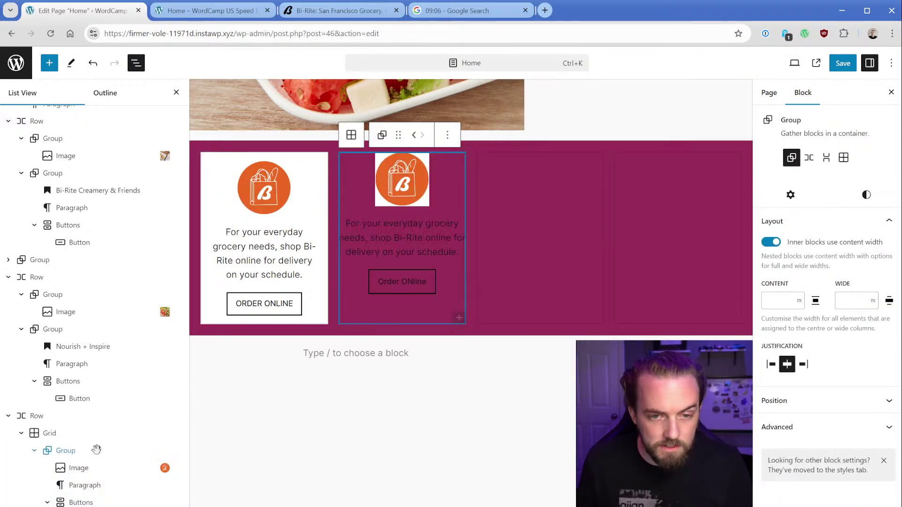
{"action": "key", "text": "ctrl+shift+d"}
{"action": "key", "text": "ctrl+shift+d"}
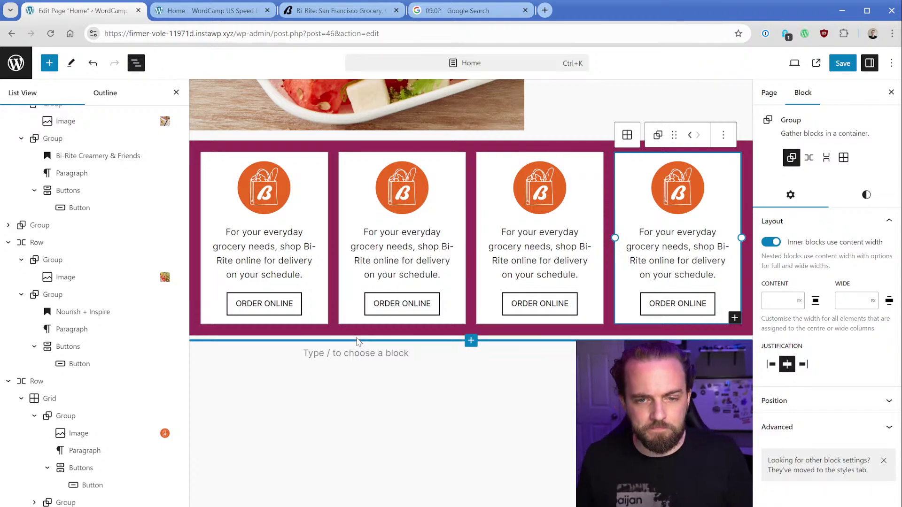
Replace the second card's image with the green catering dish graphic from the media library, checking the original site for the matching icon
{"action": "left_click", "coordinate": [392, 182]}
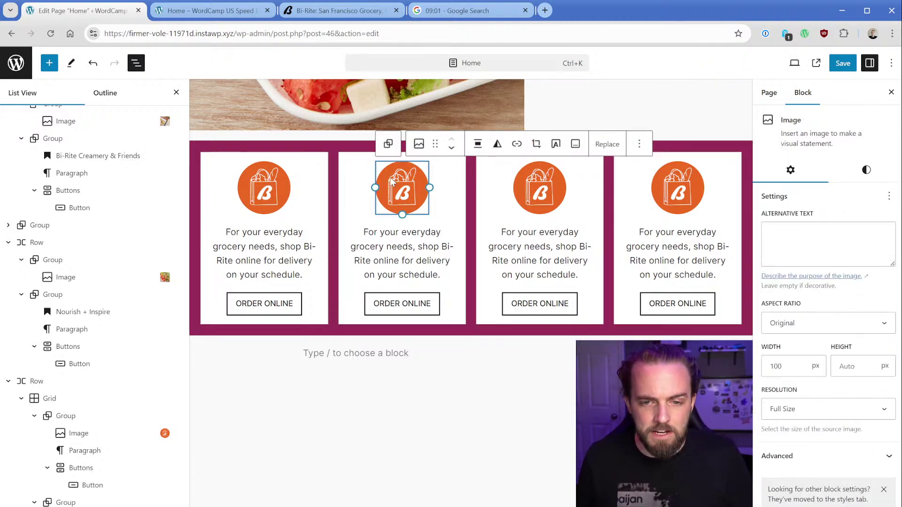
{"action": "left_click", "coordinate": [608, 144]}
{"action": "left_click", "coordinate": [641, 179]}
{"action": "key", "text": "ctrl+3"}
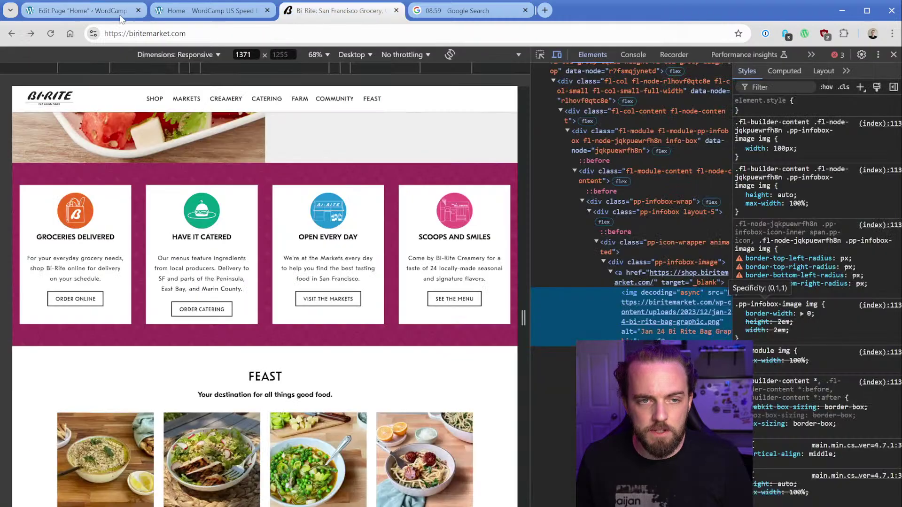
{"action": "left_click", "coordinate": [107, 15]}
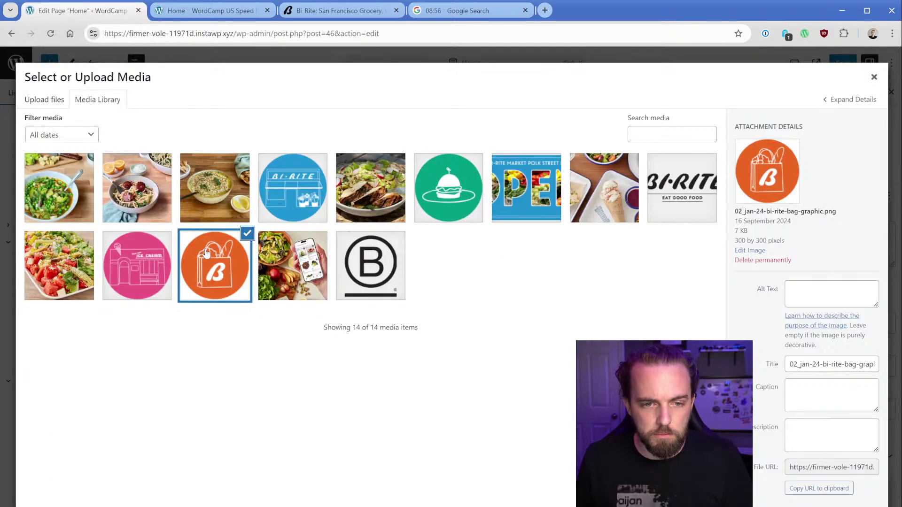
{"action": "double_click", "coordinate": [429, 197]}
Replace the third card's image with the blue Bi-Rite storefront graphic from the media library
{"action": "left_click", "coordinate": [540, 188]}
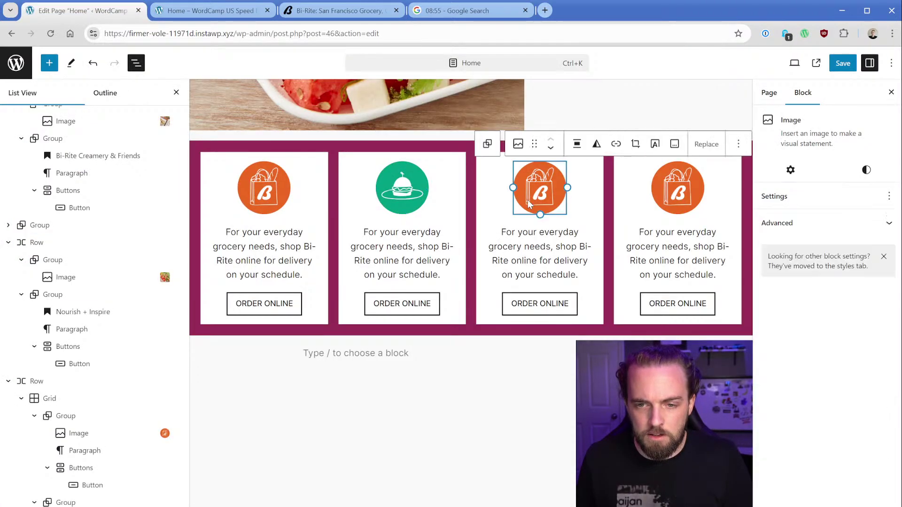
{"action": "left_click", "coordinate": [706, 144]}
{"action": "left_click", "coordinate": [725, 175]}
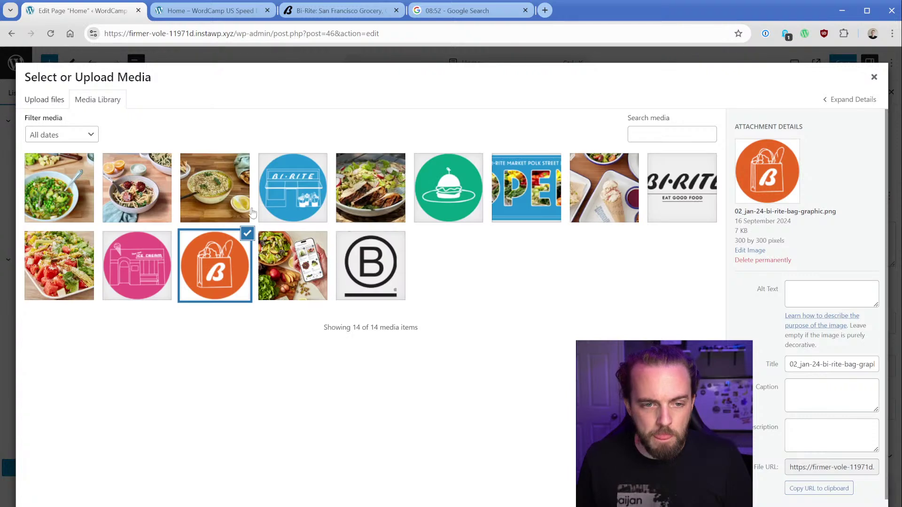
{"action": "left_click", "coordinate": [292, 191]}
{"action": "double_click", "coordinate": [292, 190]}
Replace the fourth card's image with the pink ice cream shop graphic from the media library and save the page
{"action": "left_click", "coordinate": [690, 185]}
{"action": "left_click", "coordinate": [706, 144]}
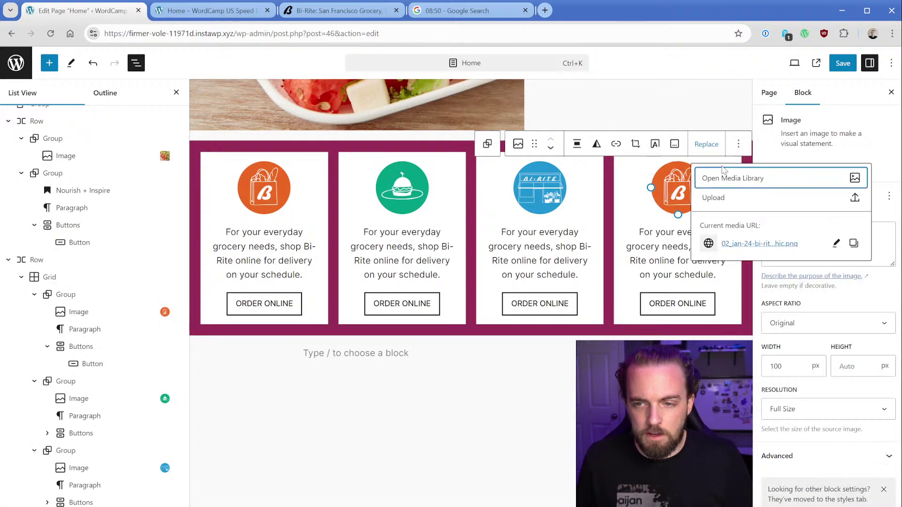
{"action": "left_click", "coordinate": [717, 177]}
{"action": "double_click", "coordinate": [136, 267]}
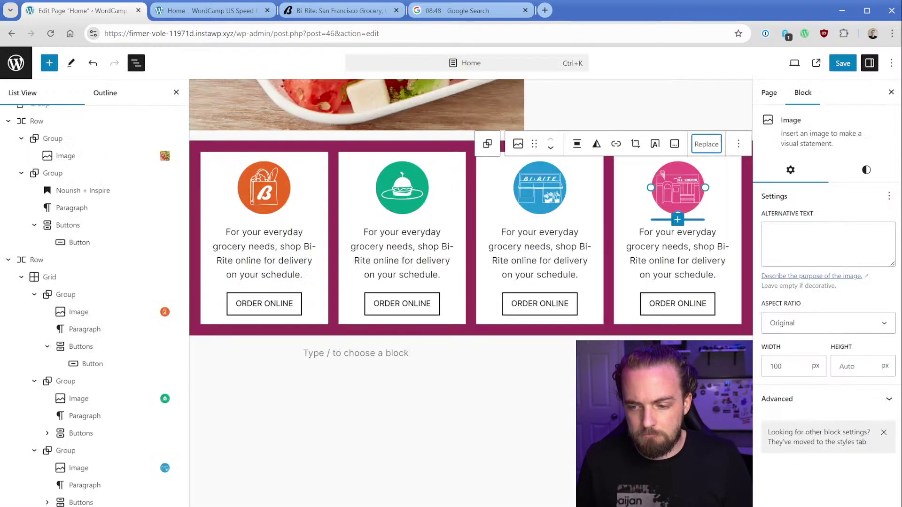
{"action": "key", "text": "ctrl+s"}
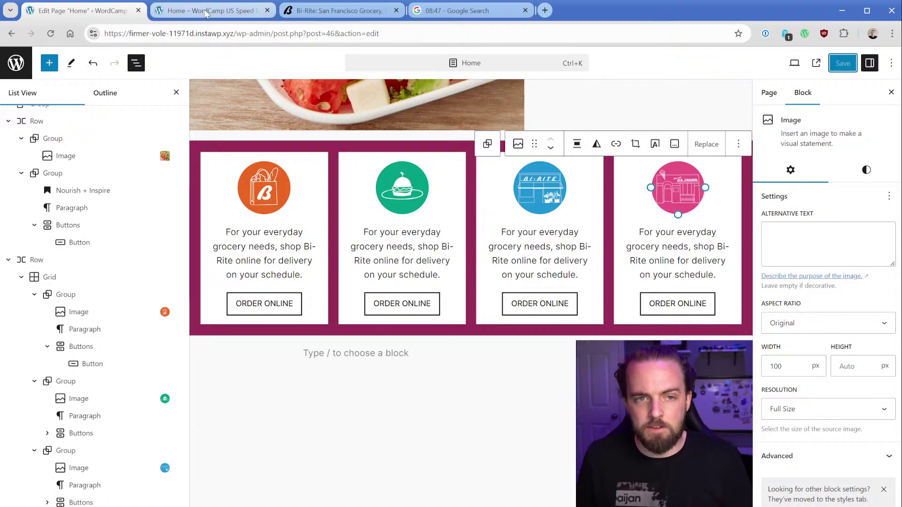
Compare the services section on the published page with the original Bi-Rite site, shown without the developer tools
{"action": "left_click", "coordinate": [207, 10]}
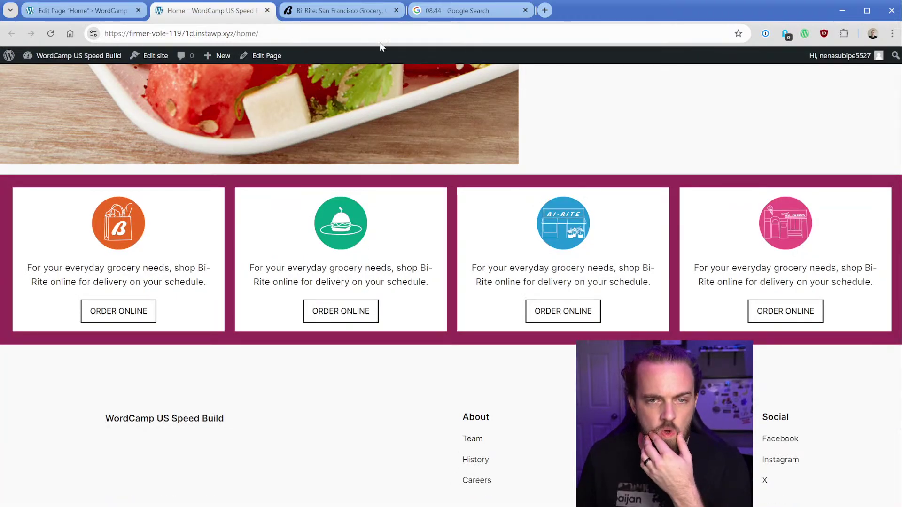
{"action": "left_click", "coordinate": [339, 10]}
{"action": "left_click", "coordinate": [894, 54]}
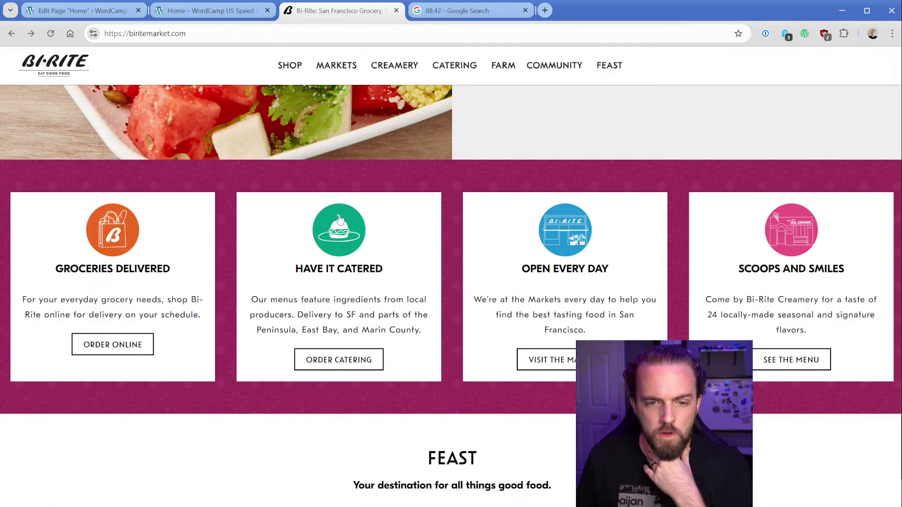
Examine the purple section's vertical padding and card spacing on the published page against the original site
{"action": "left_click", "coordinate": [200, 12]}
{"action": "left_click", "coordinate": [326, 11]}
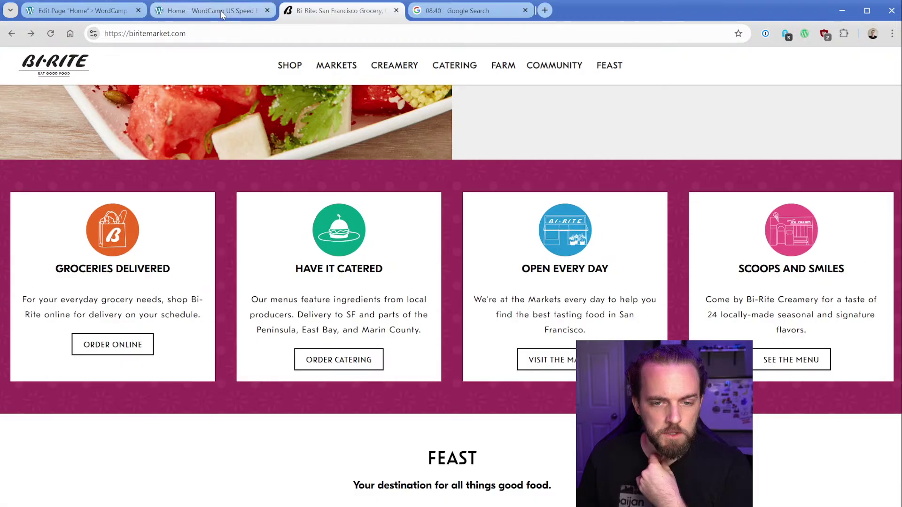
{"action": "left_click", "coordinate": [219, 13]}
{"action": "left_click", "coordinate": [323, 12]}
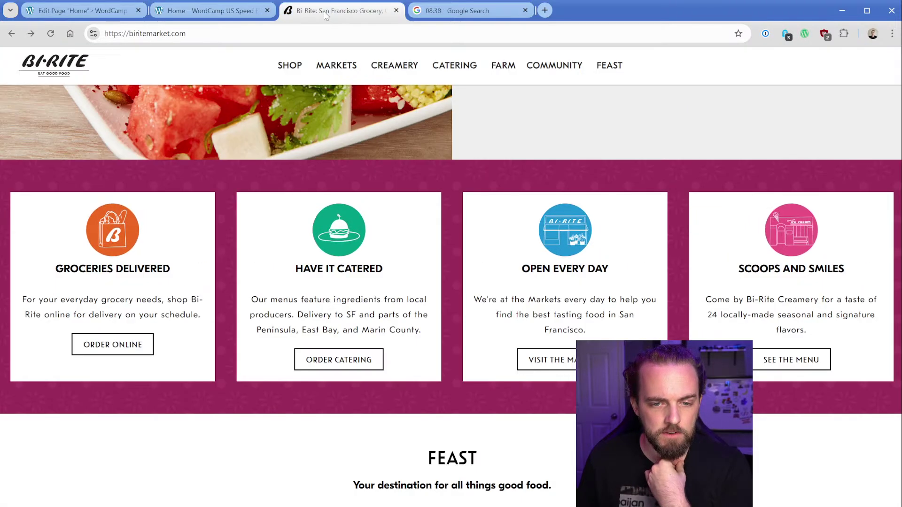
{"action": "left_click", "coordinate": [219, 19]}
{"action": "left_click", "coordinate": [283, 18]}
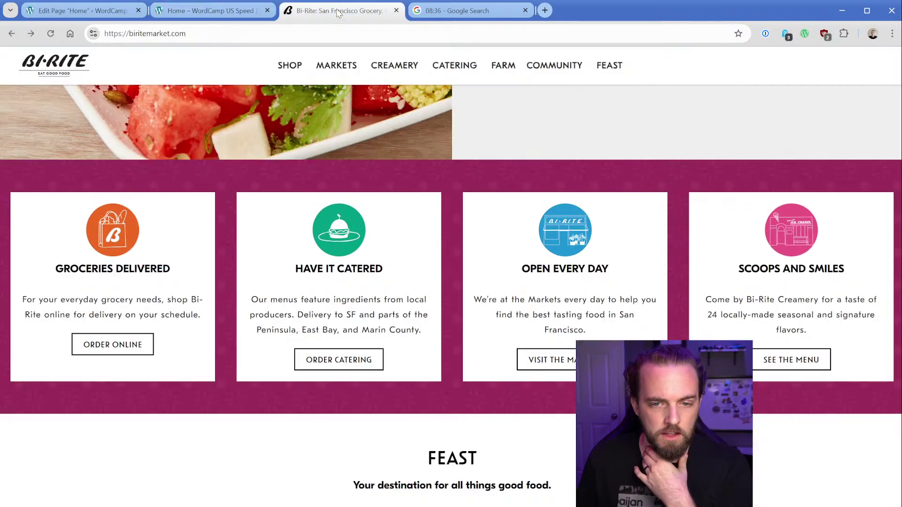
{"action": "left_click", "coordinate": [242, 16]}
{"action": "left_click", "coordinate": [285, 18]}
Set the purple row's vertical padding to 4, save the page and check the published result against the original site
{"action": "left_click", "coordinate": [134, 15]}
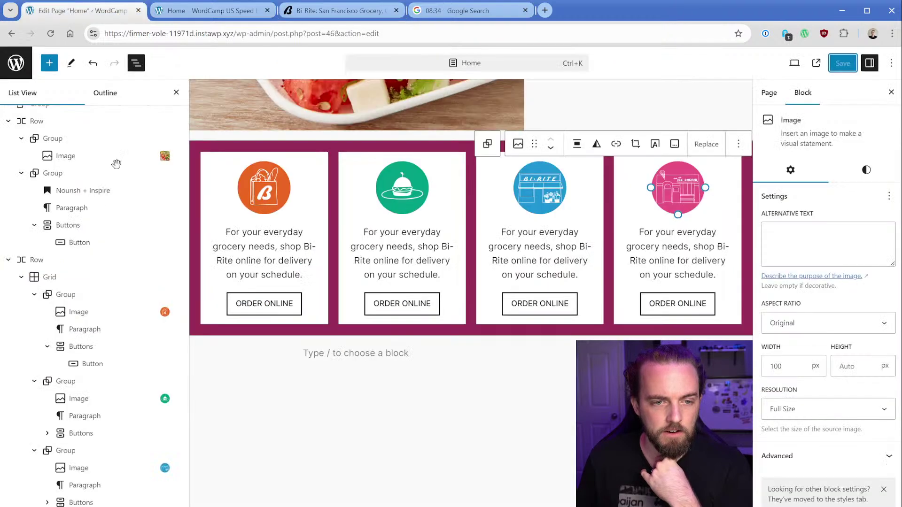
{"action": "left_click", "coordinate": [53, 208]}
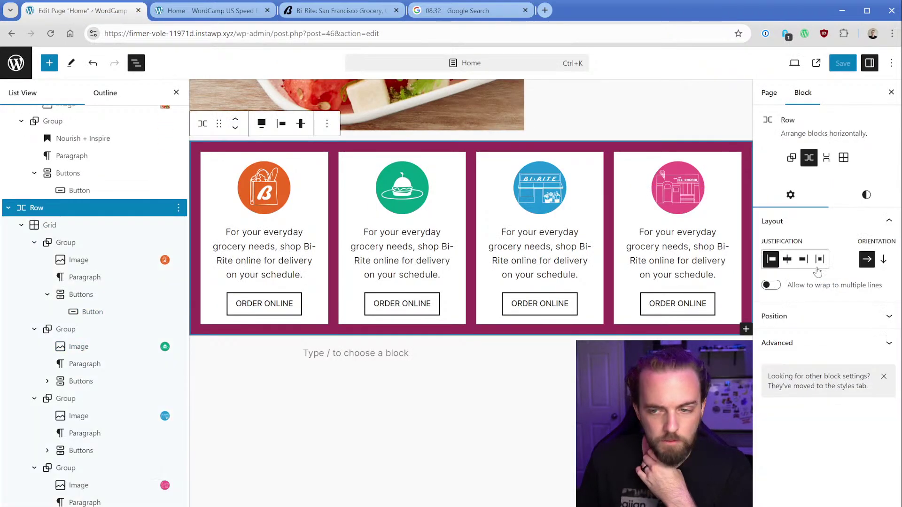
{"action": "left_click", "coordinate": [866, 169]}
{"action": "scroll", "coordinate": [818, 342], "scroll_direction": "down", "scroll_amount": 6}
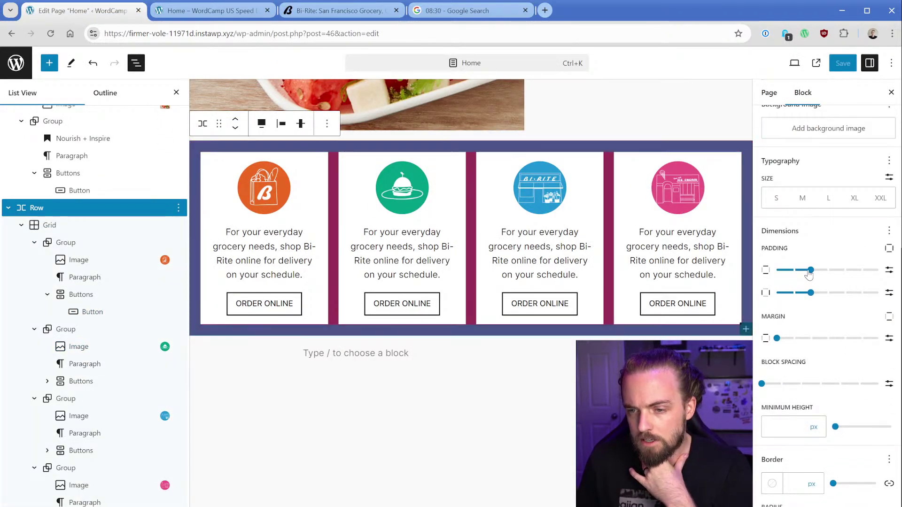
{"action": "left_click_drag", "start_coordinate": [811, 270], "coordinate": [860, 271]}
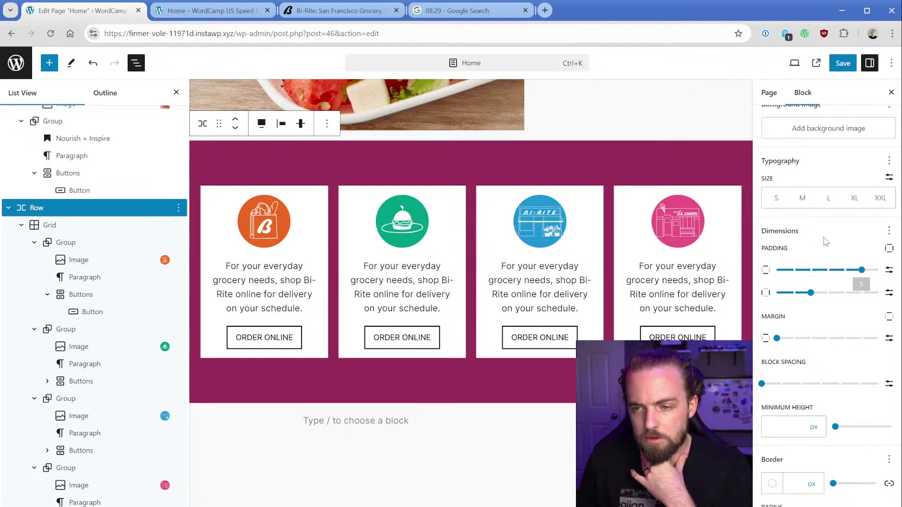
{"action": "left_click_drag", "start_coordinate": [862, 270], "coordinate": [853, 274]}
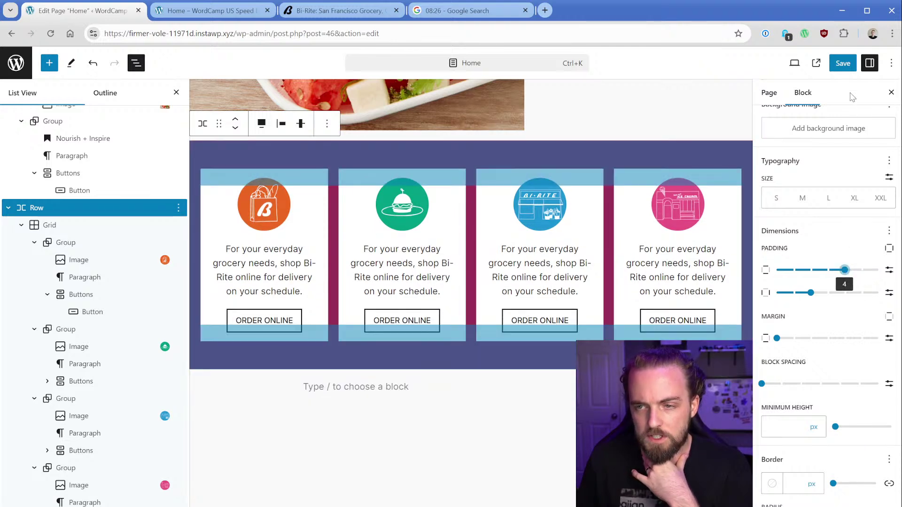
{"action": "left_click", "coordinate": [843, 63]}
{"action": "left_click", "coordinate": [211, 11]}
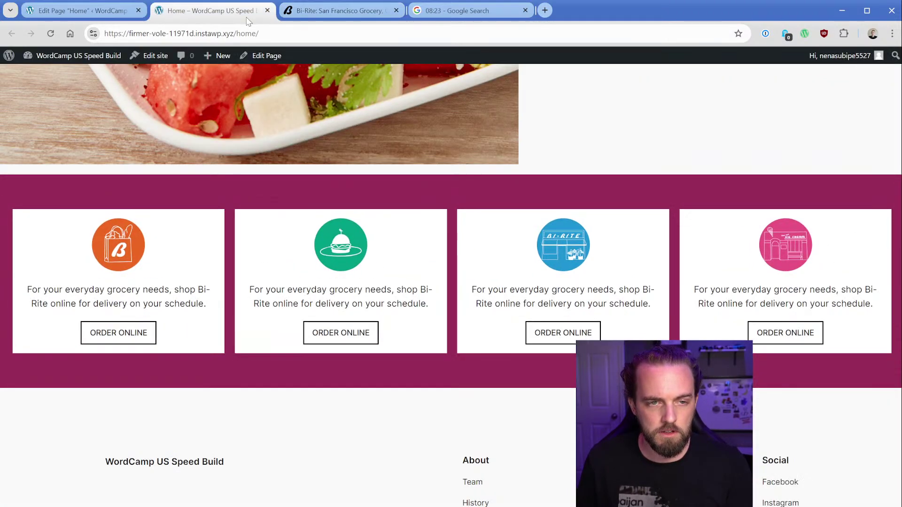
{"action": "left_click", "coordinate": [338, 11]}
{"action": "left_click", "coordinate": [247, 14]}
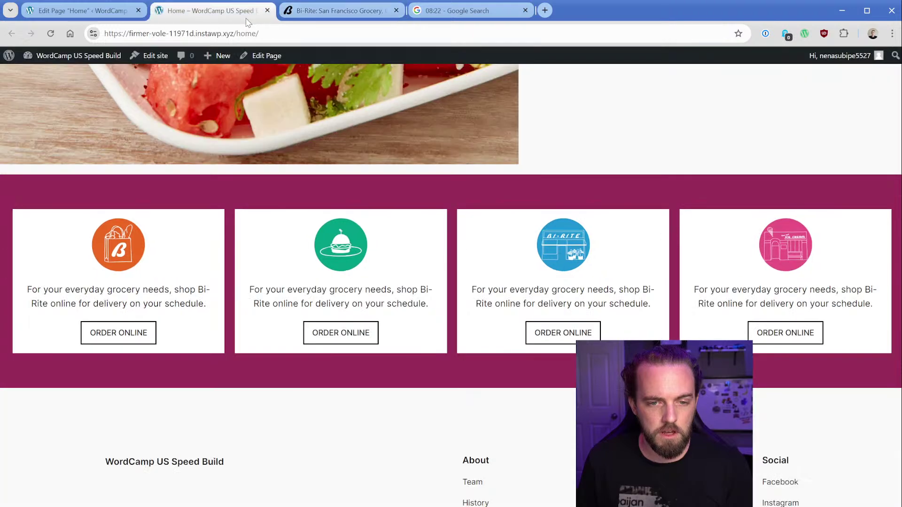
Set the card grid's block spacing to 3, save, and compare the refreshed published page with the original site
{"action": "left_click", "coordinate": [80, 10]}
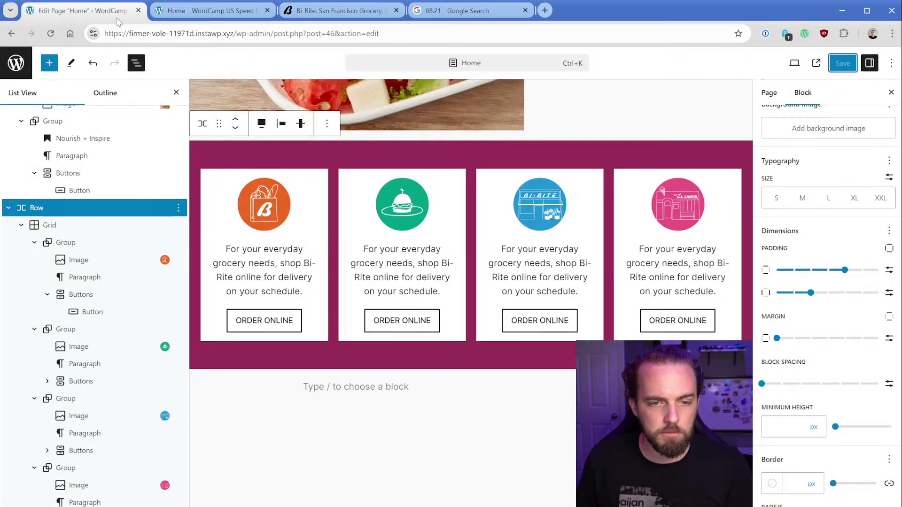
{"action": "left_click", "coordinate": [83, 225]}
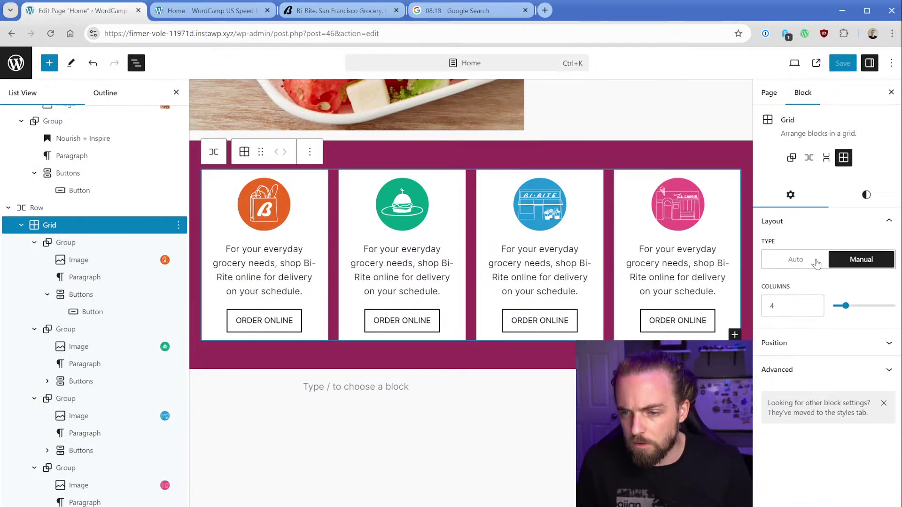
{"action": "left_click", "coordinate": [866, 194]}
{"action": "scroll", "coordinate": [833, 351], "scroll_direction": "down", "scroll_amount": 8}
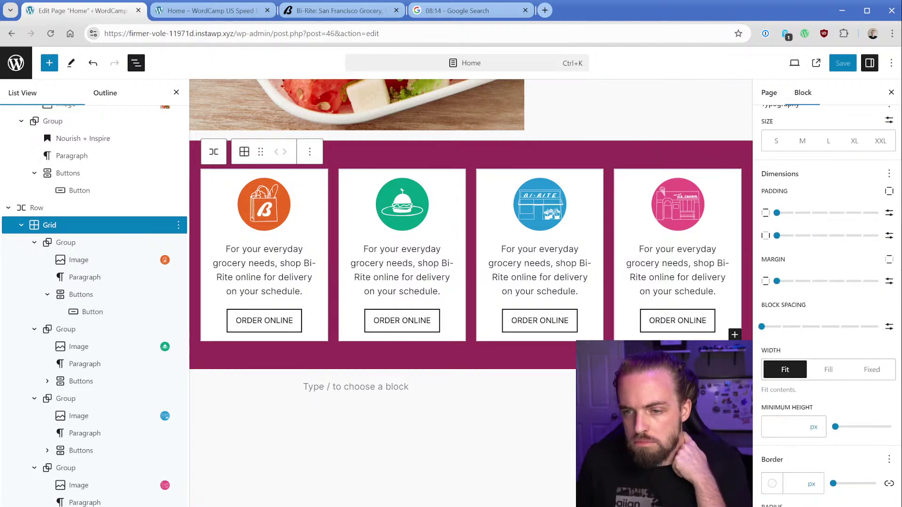
{"action": "left_click_drag", "start_coordinate": [762, 328], "coordinate": [821, 332]}
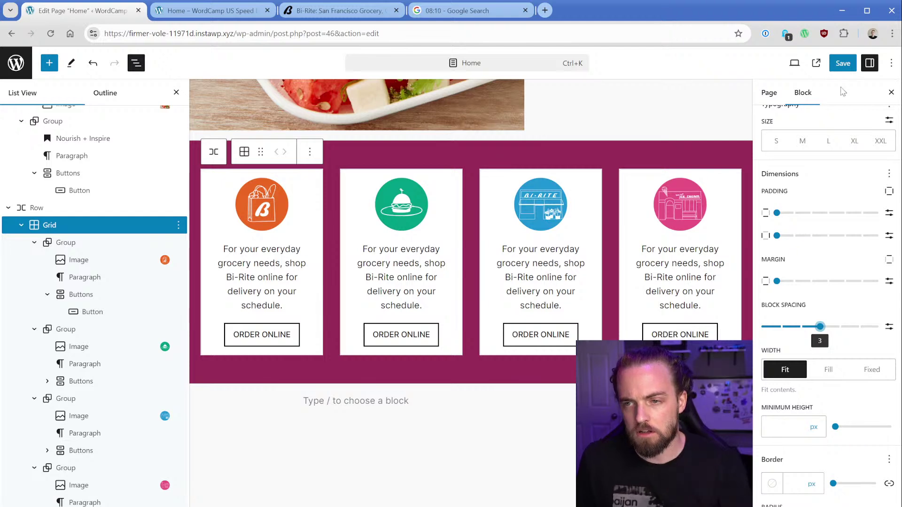
{"action": "key", "text": "ctrl+s"}
{"action": "left_click", "coordinate": [207, 10]}
{"action": "key", "text": "F5"}
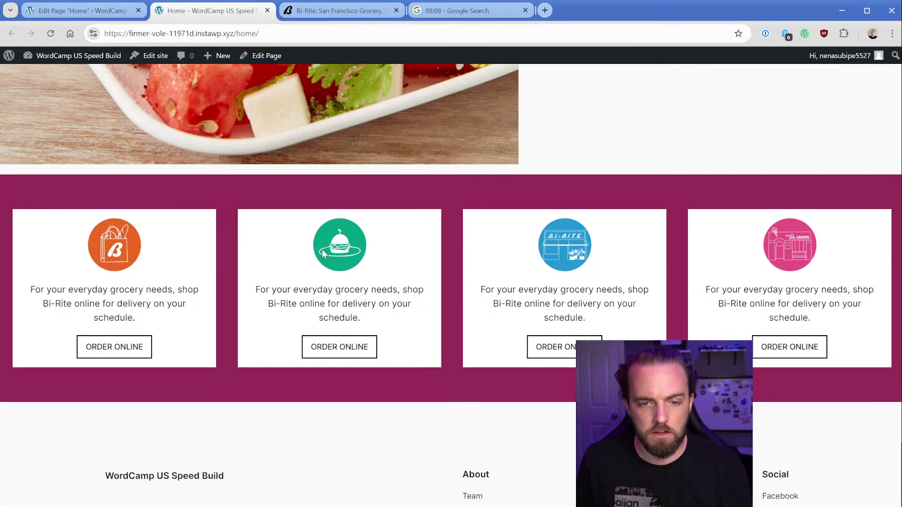
{"action": "left_click", "coordinate": [347, 15]}
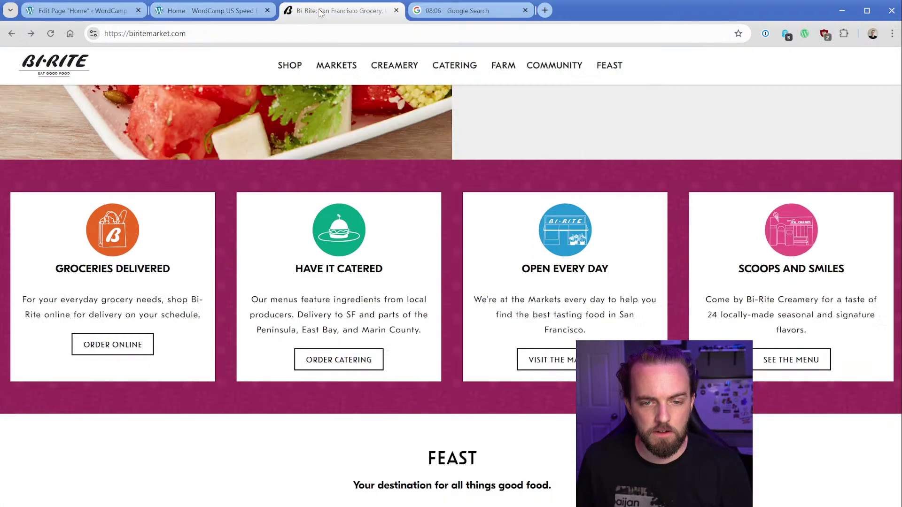
{"action": "left_click", "coordinate": [199, 11]}
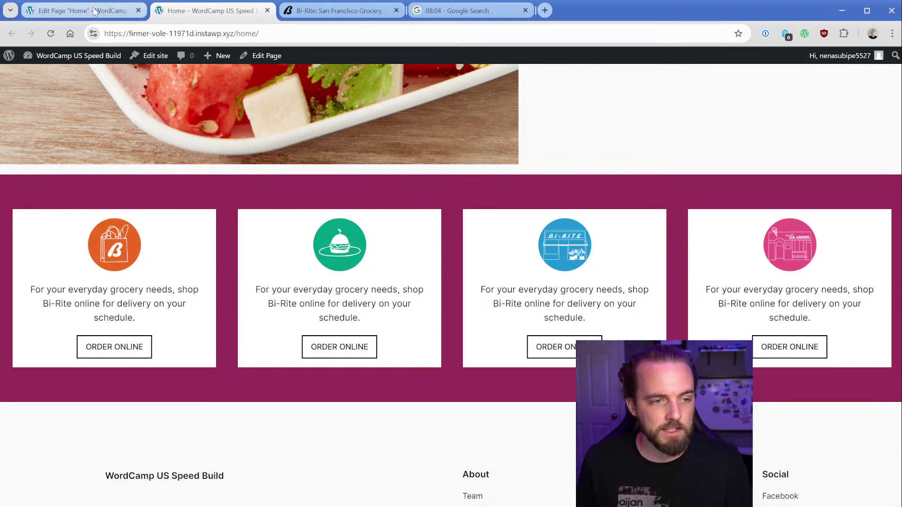
Copy the first card's heading text, GROCERIES DELIVERED, from the original Bi-Rite site and return to the page editor
{"action": "left_click", "coordinate": [329, 12]}
{"action": "left_click_drag", "start_coordinate": [170, 270], "coordinate": [56, 270]}
{"action": "key", "text": "ctrl+c"}
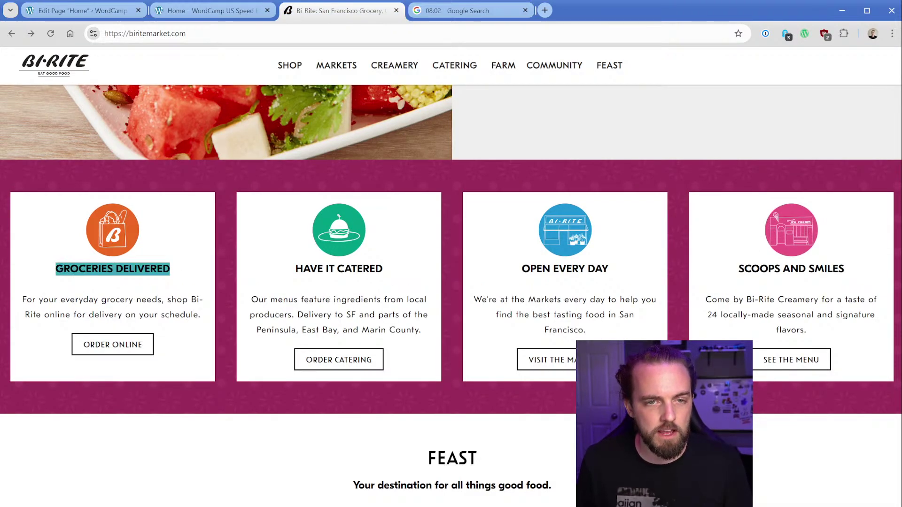
{"action": "key", "text": "ctrl+shift+Tab"}
{"action": "left_click", "coordinate": [108, 10]}
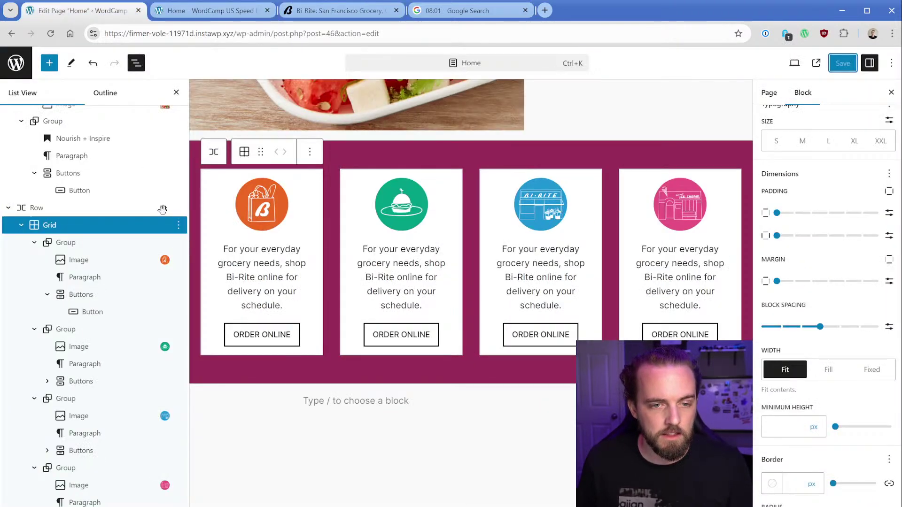
Insert an H3 heading reading GROCERIES DELIVERED below the first card's image, without a trailing blank line
{"action": "left_click", "coordinate": [287, 229]}
{"action": "left_click", "coordinate": [301, 224]}
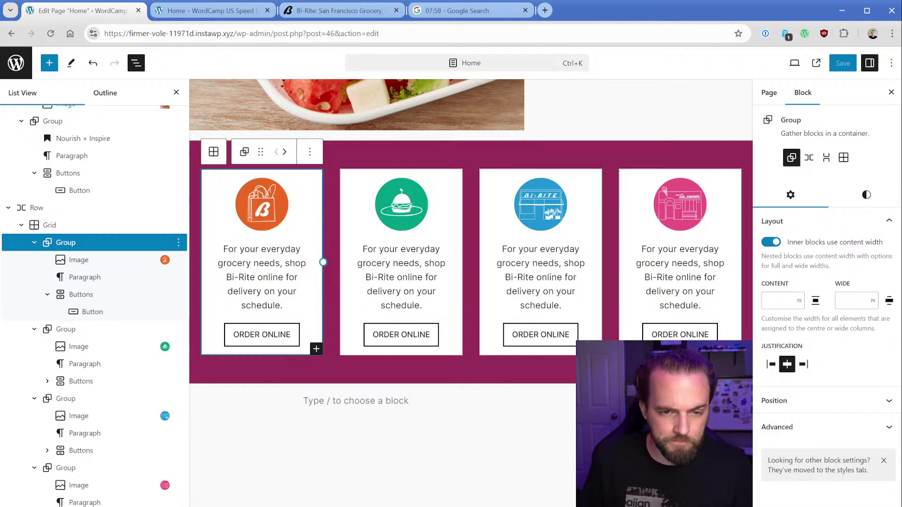
{"action": "left_click", "coordinate": [266, 248]}
{"action": "left_click", "coordinate": [266, 210]}
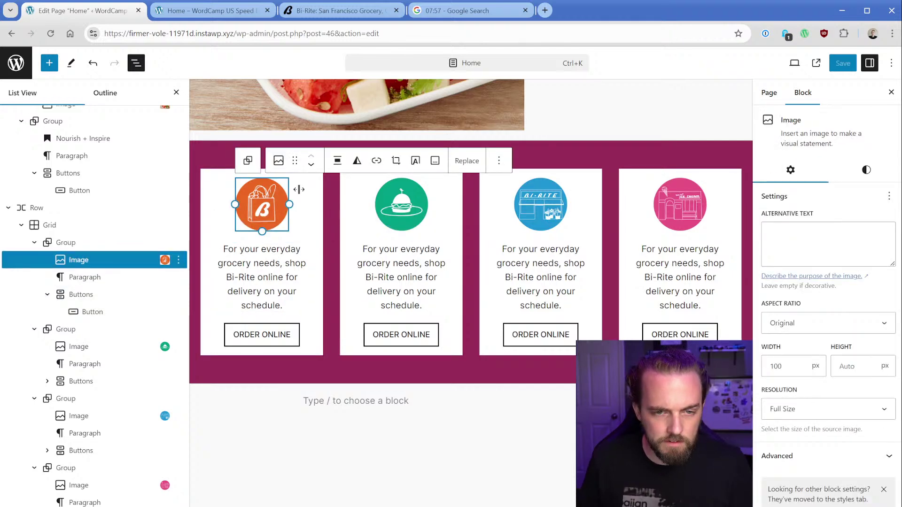
{"action": "left_click", "coordinate": [493, 162]}
{"action": "left_click", "coordinate": [532, 255]}
{"action": "type", "text": "/head"}
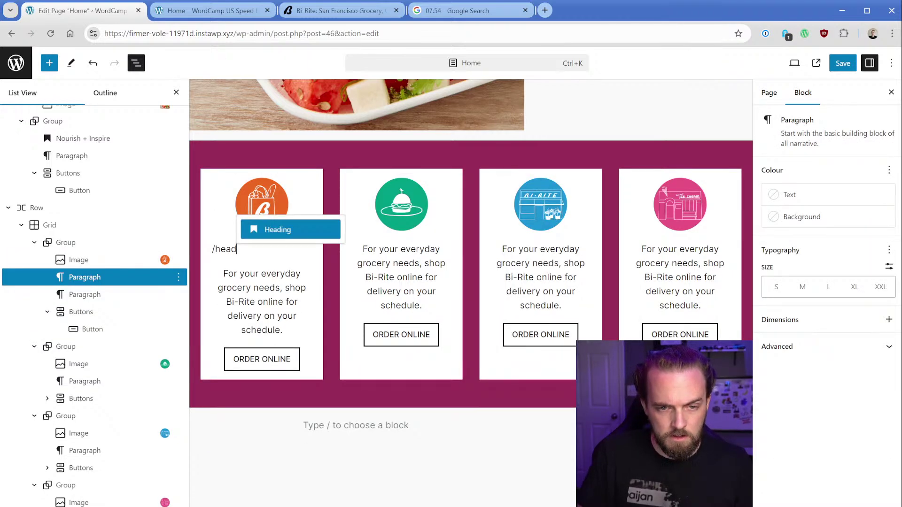
{"action": "key", "text": "Return"}
{"action": "left_click", "coordinate": [334, 228]}
{"action": "left_click", "coordinate": [345, 300]}
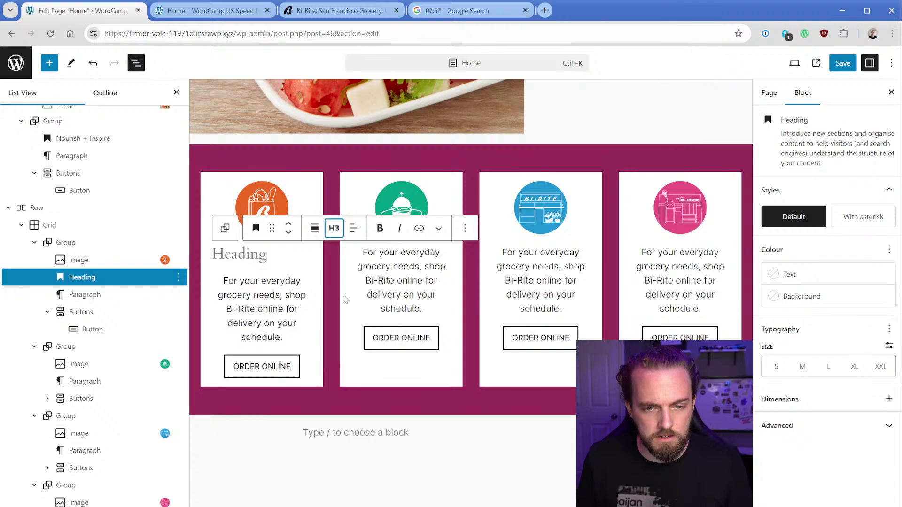
{"action": "key", "text": "ctrl+v"}
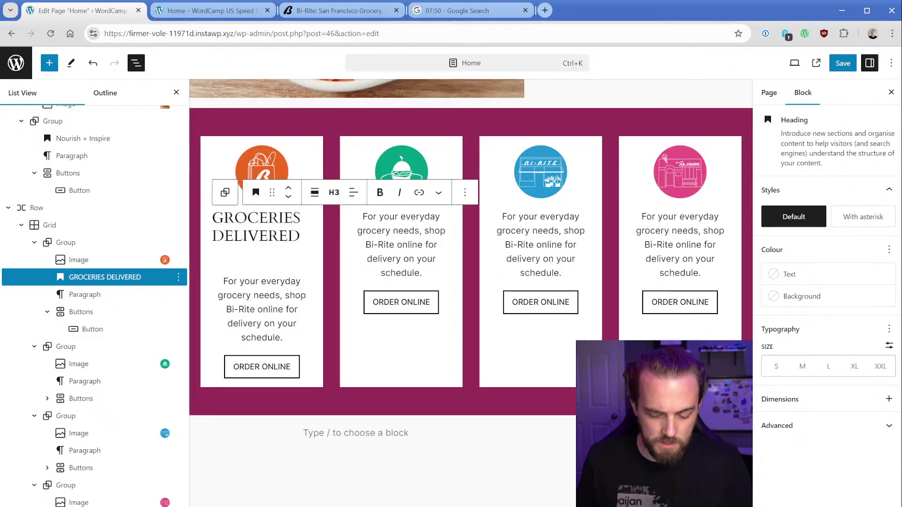
{"action": "key", "text": "BackSpace"}
Centre the text of the first card's heading and copy the heading for reuse
{"action": "key", "text": "ctrl+a"}
{"action": "key", "text": "ctrl+c"}
{"action": "left_click", "coordinate": [315, 212]}
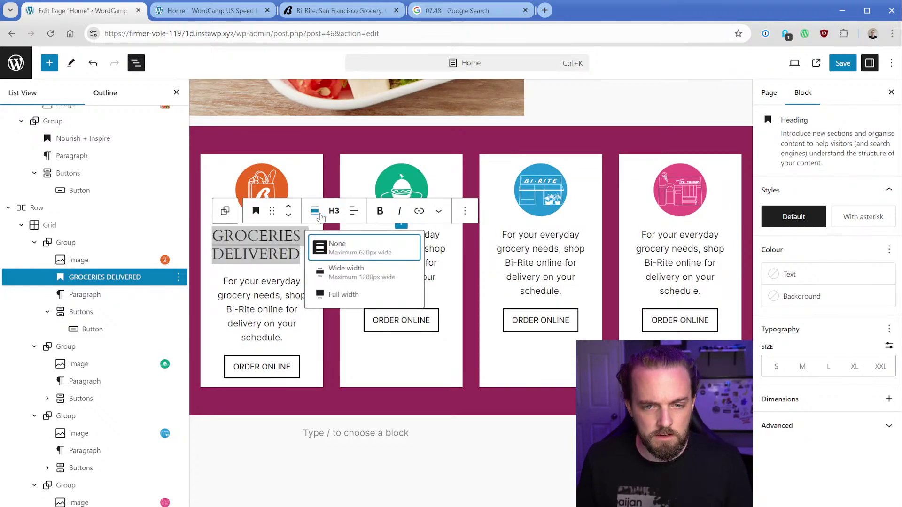
{"action": "left_click", "coordinate": [354, 211]}
{"action": "left_click", "coordinate": [374, 264]}
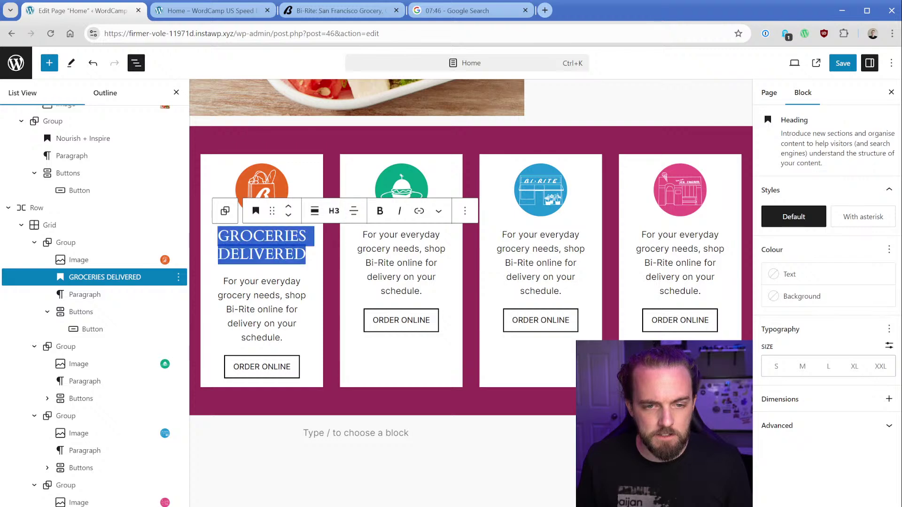
Paste the centred GROCERIES DELIVERED heading below the images in the second, third and fourth cards
{"action": "left_click", "coordinate": [425, 199]}
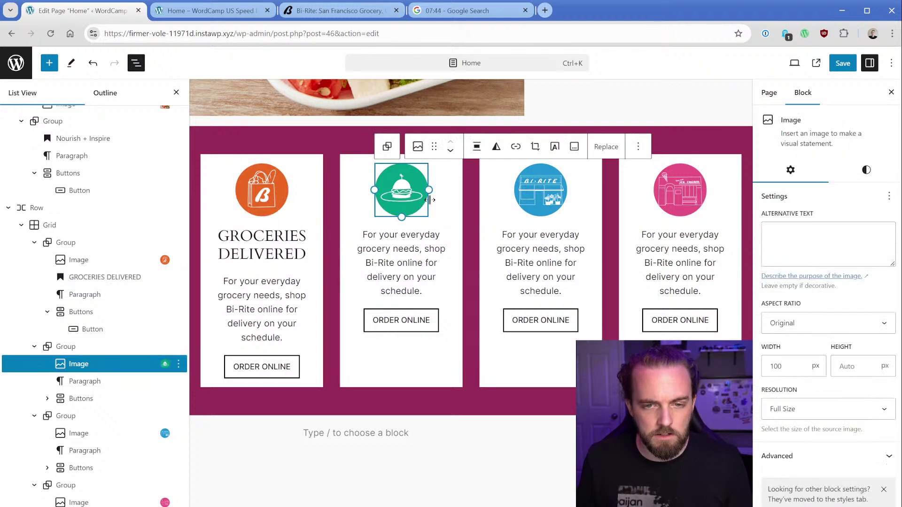
{"action": "key", "text": "Return"}
{"action": "key", "text": "ctrl+v"}
{"action": "left_click", "coordinate": [551, 165]}
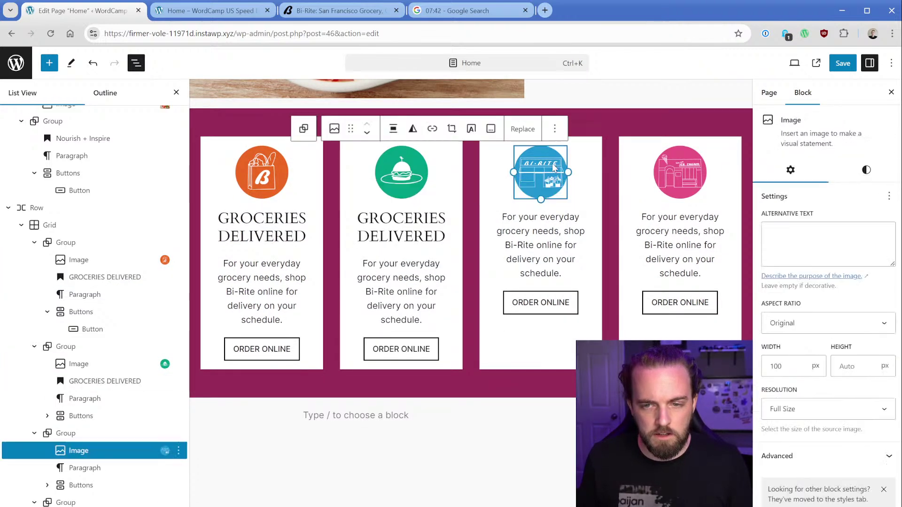
{"action": "key", "text": "Return"}
{"action": "key", "text": "ctrl+v"}
{"action": "left_click", "coordinate": [694, 159]}
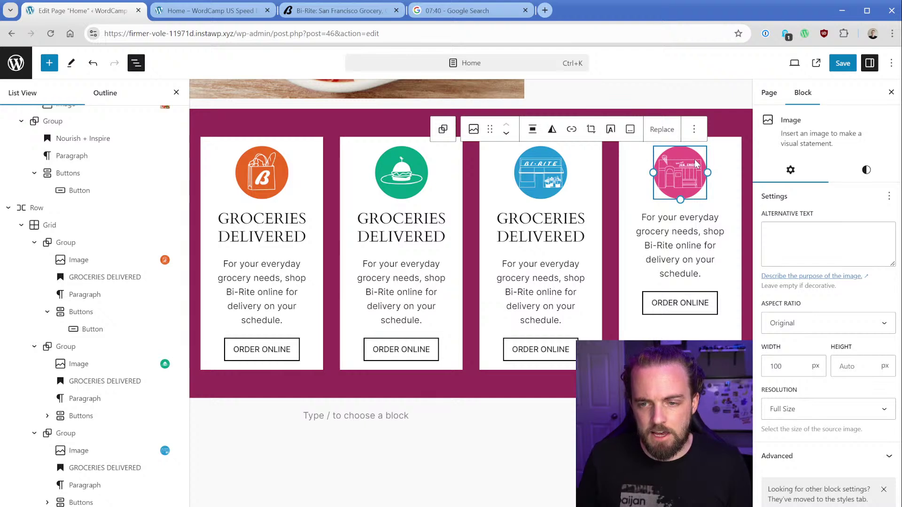
{"action": "key", "text": "Return"}
{"action": "key", "text": "ctrl+v"}
Check the original site's heading style and set the first card's heading to the medium (M) font size
{"action": "left_click", "coordinate": [327, 11]}
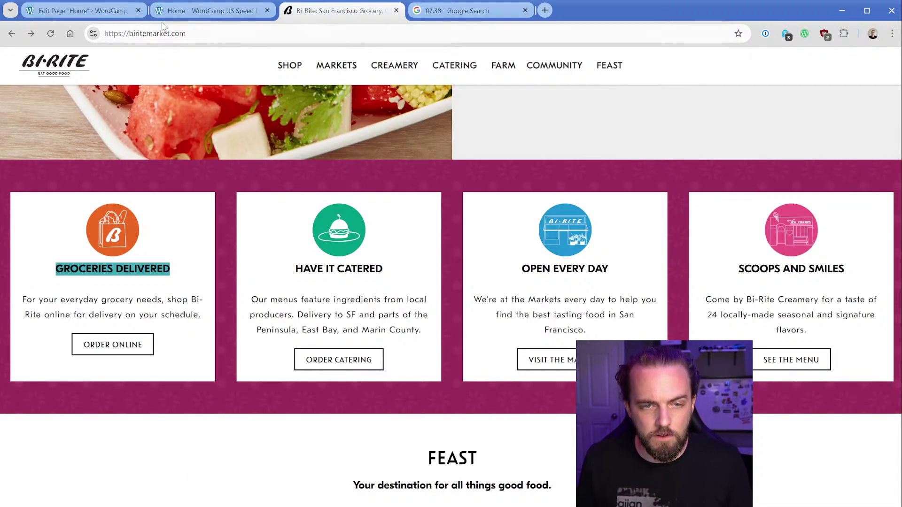
{"action": "left_click", "coordinate": [82, 10]}
{"action": "left_click", "coordinate": [289, 218]}
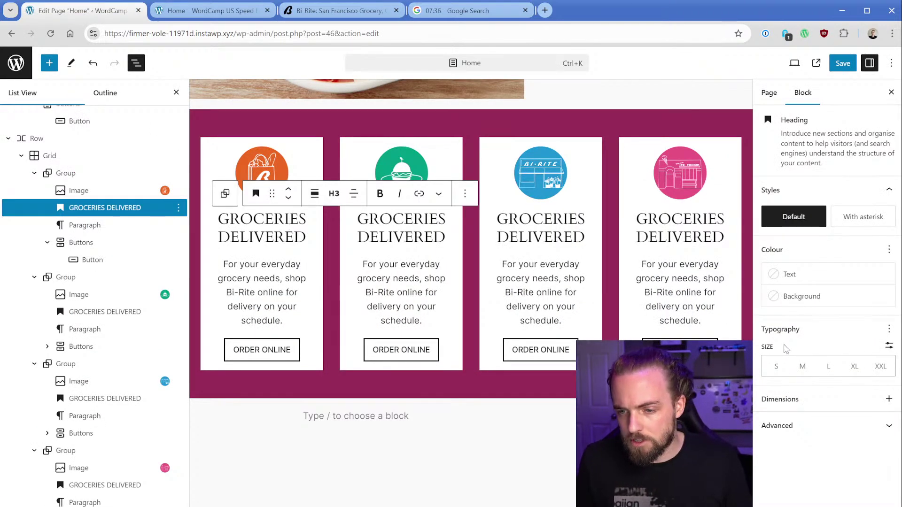
{"action": "left_click", "coordinate": [803, 367]}
{"action": "left_click", "coordinate": [806, 370]}
{"action": "left_click", "coordinate": [802, 369]}
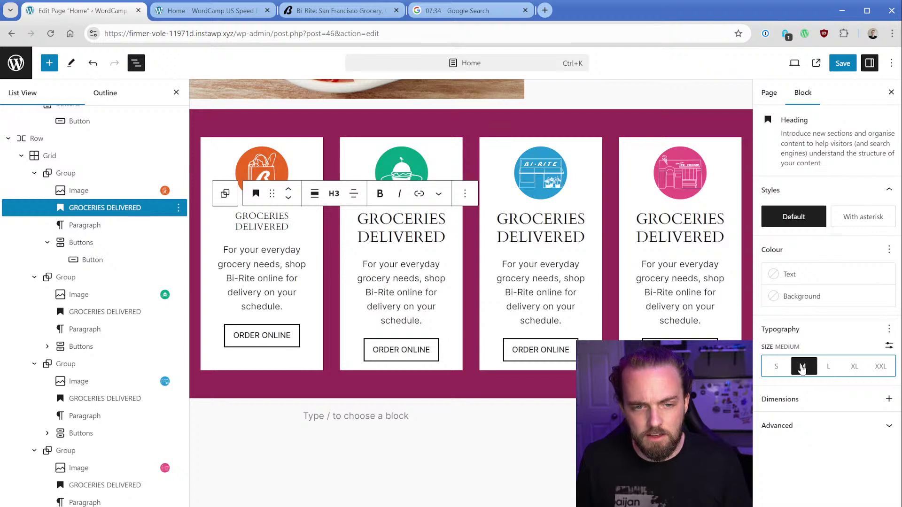
Set the headings in the second, third and fourth cards to the medium (M) font size and save the page
{"action": "left_click", "coordinate": [381, 219]}
{"action": "left_click", "coordinate": [802, 367]}
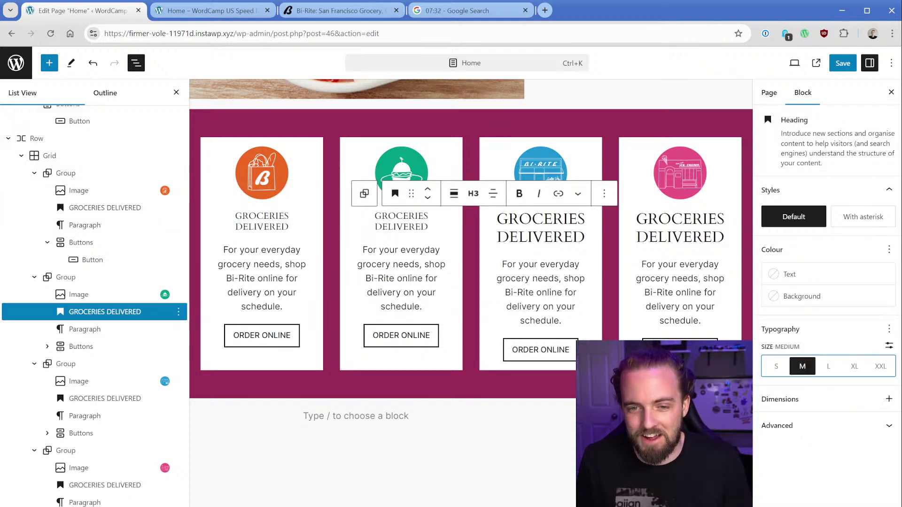
{"action": "left_click", "coordinate": [519, 219]}
{"action": "left_click", "coordinate": [802, 366]}
{"action": "left_click", "coordinate": [679, 233]}
{"action": "left_click", "coordinate": [802, 366]}
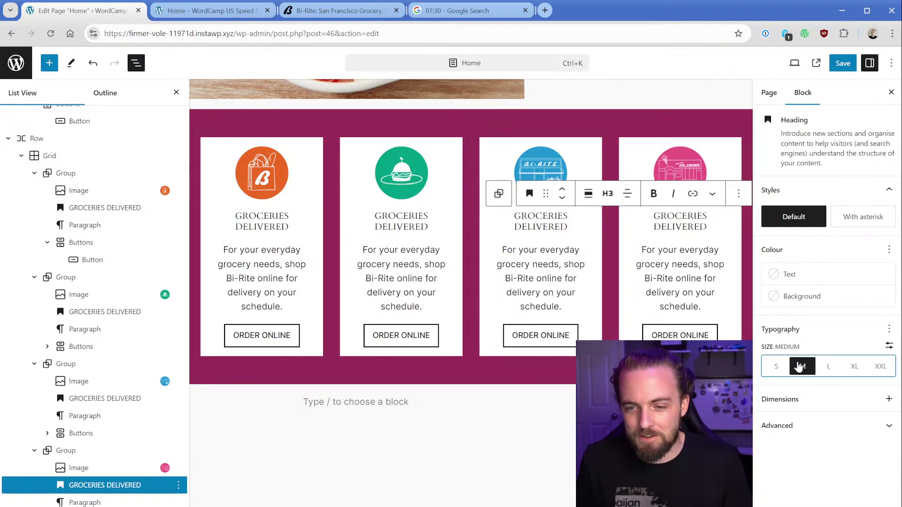
{"action": "left_click", "coordinate": [842, 63]}
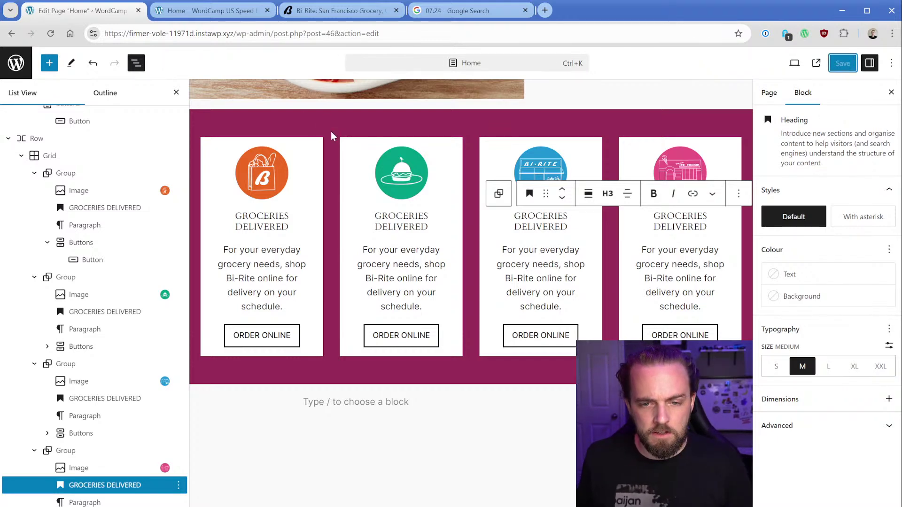
Compare the published page's purple services section with the original site and examine the FEAST section below it
{"action": "left_click", "coordinate": [211, 10]}
{"action": "left_click", "coordinate": [338, 10]}
{"action": "left_click", "coordinate": [254, 14]}
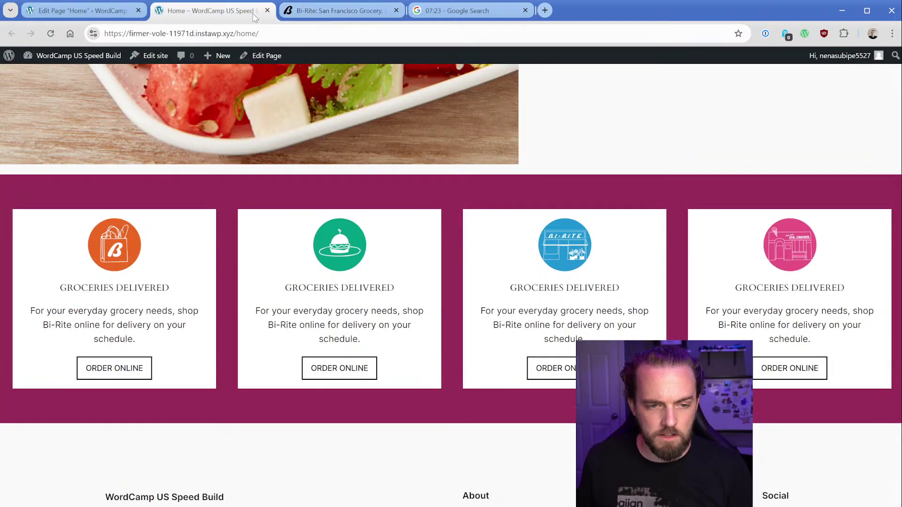
{"action": "key", "text": "ctrl+Tab"}
{"action": "key", "text": "ctrl+shift+Tab"}
{"action": "key", "text": "ctrl+Tab"}
{"action": "key", "text": "ctrl+shift+Tab"}
{"action": "key", "text": "ctrl+Tab"}
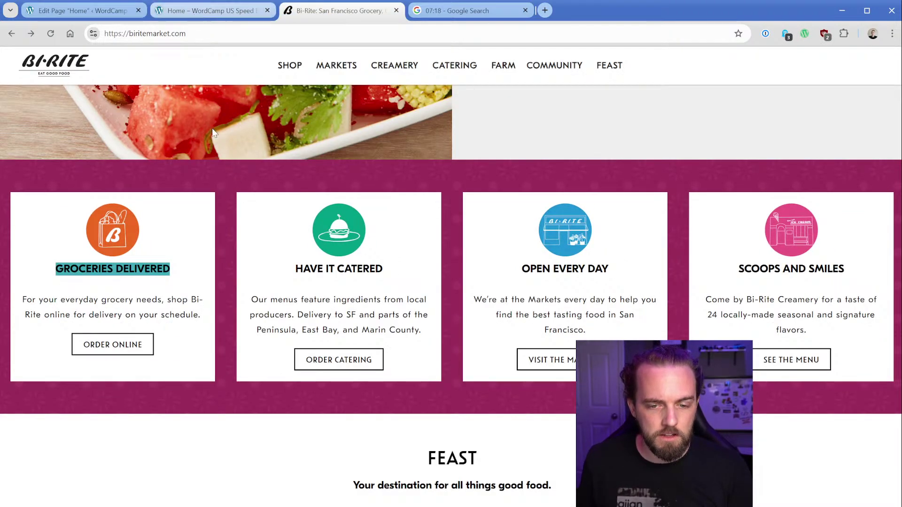
{"action": "scroll", "coordinate": [214, 133], "scroll_direction": "down", "scroll_amount": 6}
{"action": "left_click", "coordinate": [109, 14]}
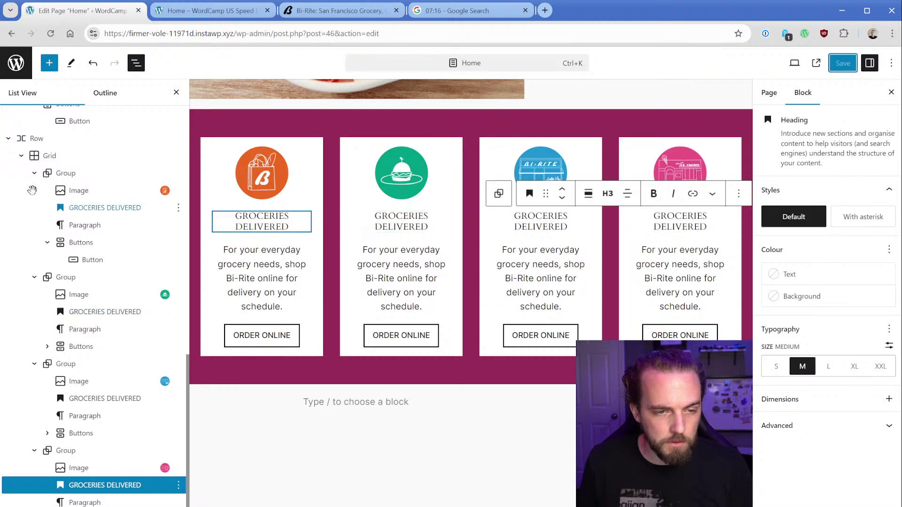
Add a Group block in the empty paragraph below the purple services section and set its alignment to wide width
{"action": "left_click", "coordinate": [324, 402]}
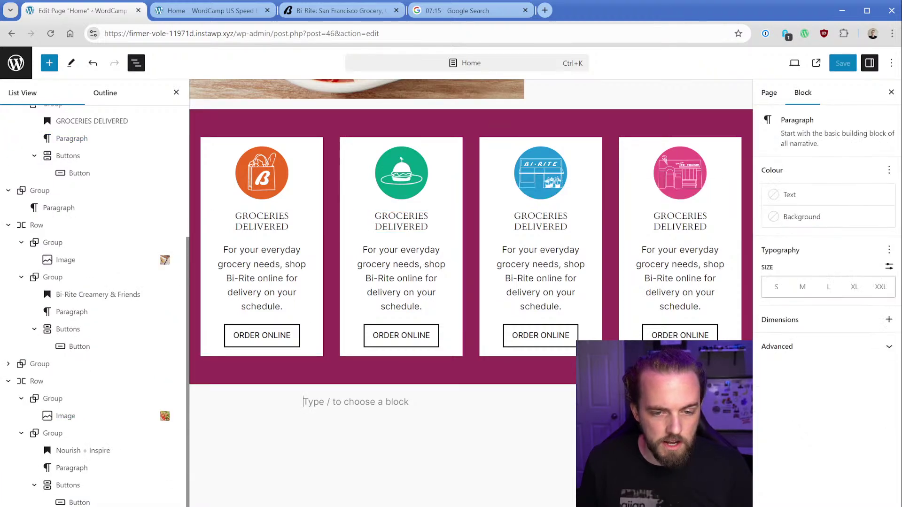
{"action": "type", "text": "/group"}
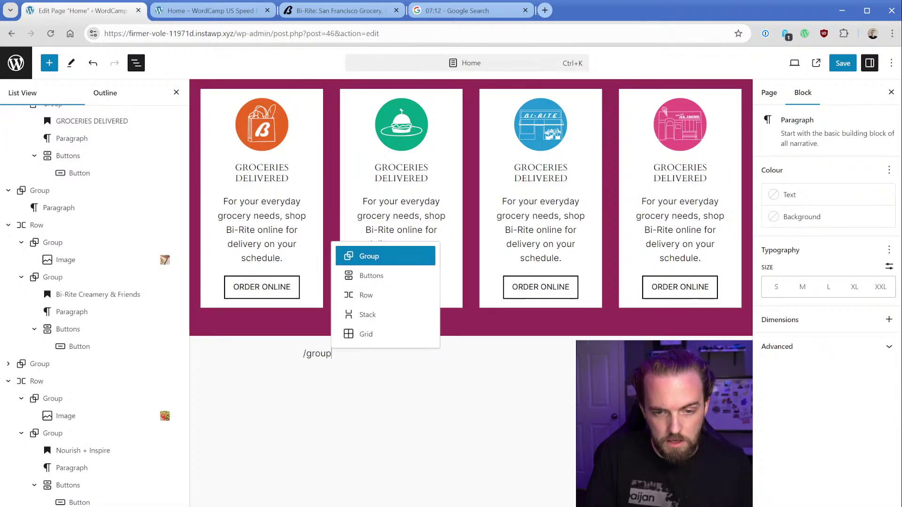
{"action": "key", "text": "Return"}
{"action": "left_click", "coordinate": [331, 388]}
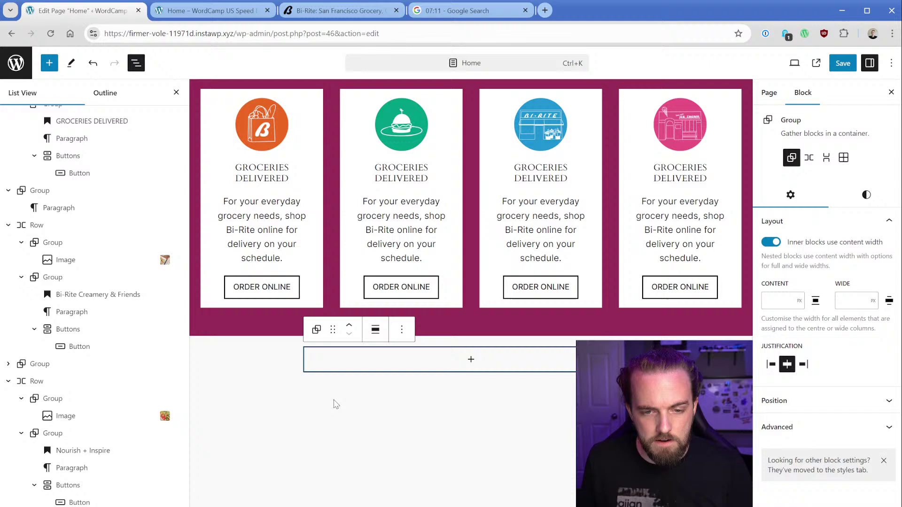
{"action": "left_click", "coordinate": [376, 329]}
{"action": "left_click", "coordinate": [408, 392]}
Insert a Query Loop block inside the new group and turn off the group's inner blocks content width
{"action": "left_click", "coordinate": [425, 370]}
{"action": "type", "text": "query"}
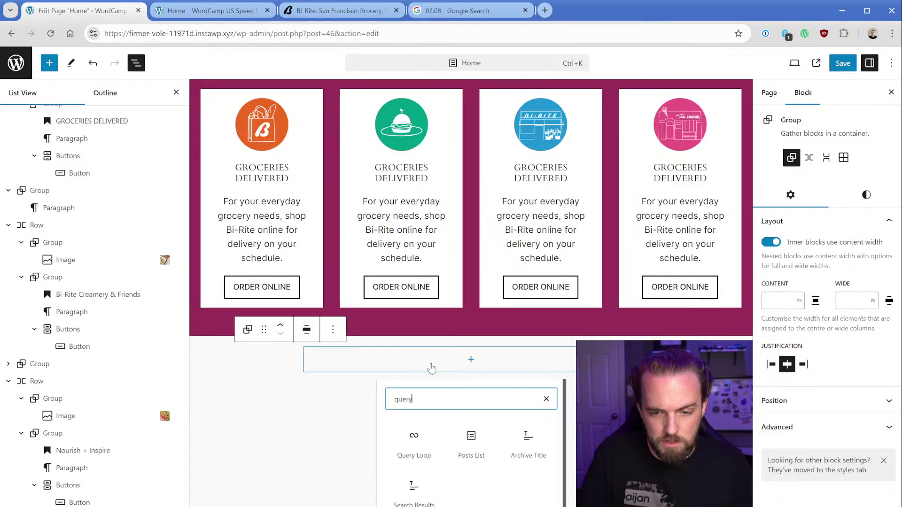
{"action": "left_click", "coordinate": [414, 444]}
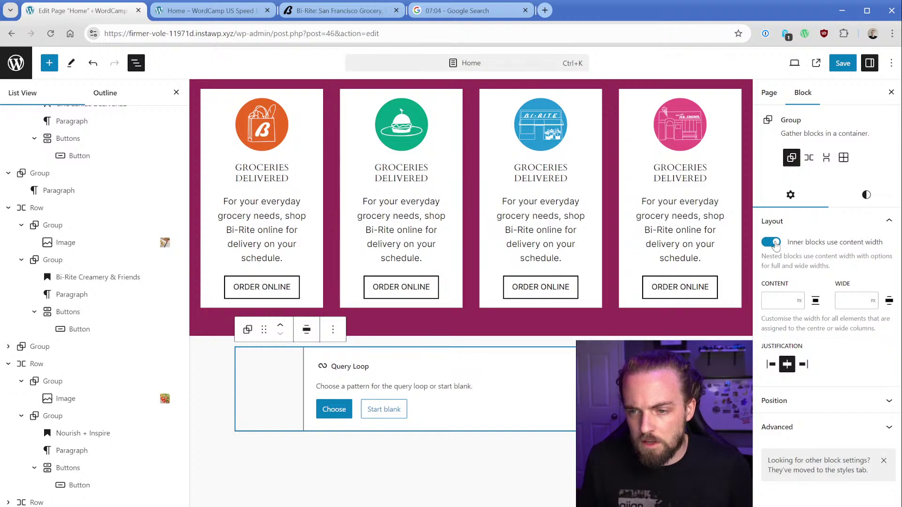
{"action": "left_click", "coordinate": [772, 243]}
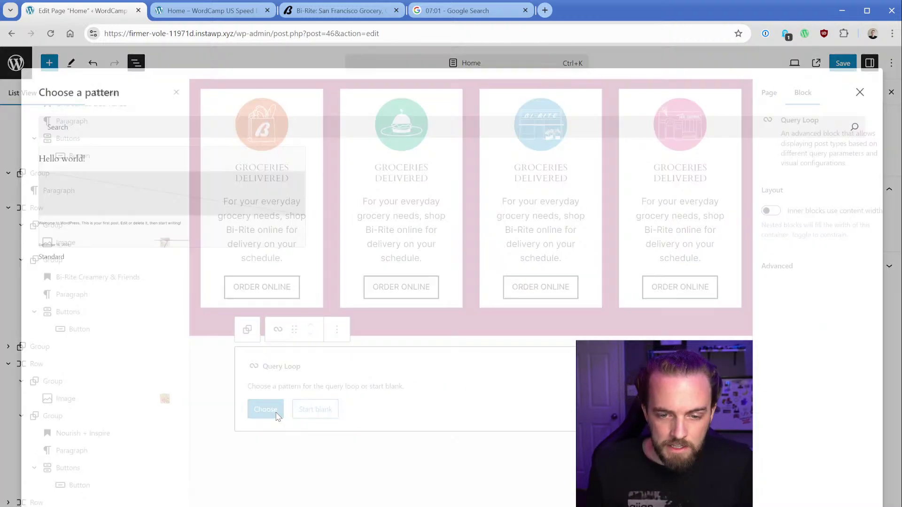
Check the original FEAST section's layout and apply the "List of posts, 1 column" pattern to the Query Loop
{"action": "left_click", "coordinate": [274, 412]}
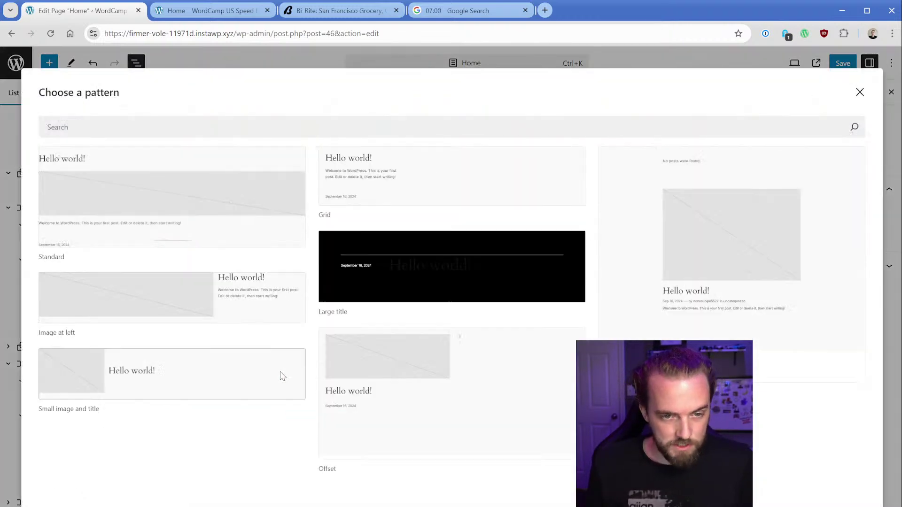
{"action": "left_click", "coordinate": [344, 17]}
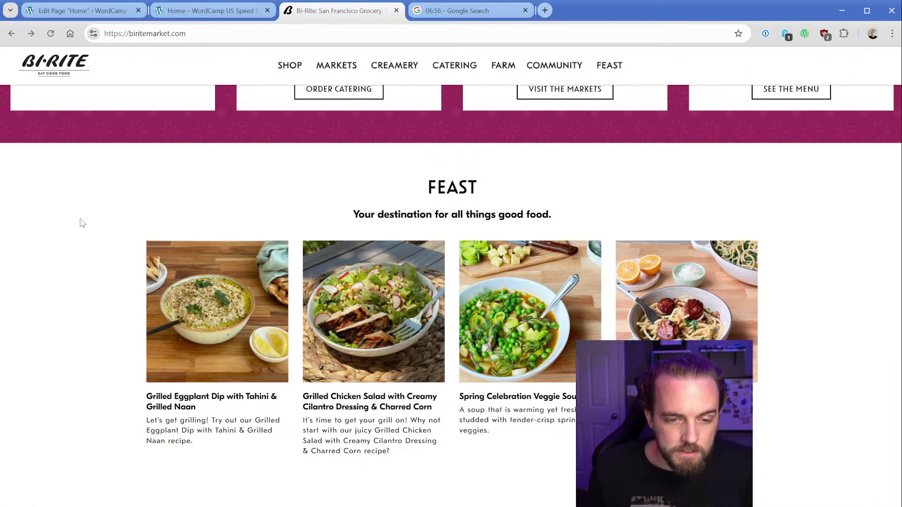
{"action": "left_click", "coordinate": [99, 15]}
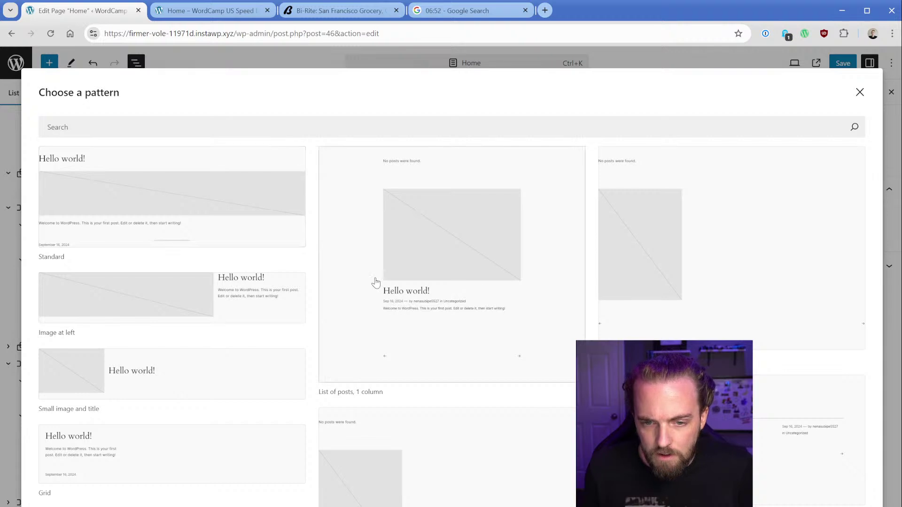
{"action": "left_click", "coordinate": [430, 267]}
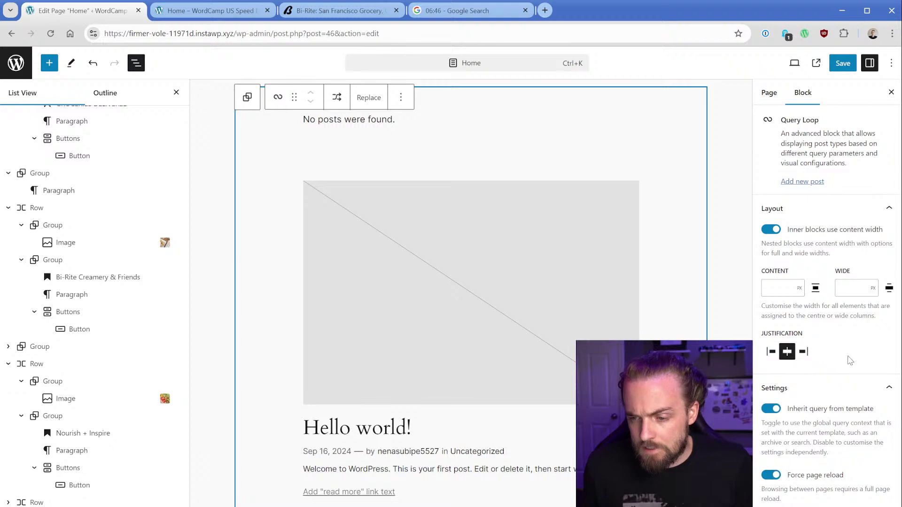
Stop the Query Loop from inheriting its query from the template and set its post type to Recipe
{"action": "left_click", "coordinate": [793, 409]}
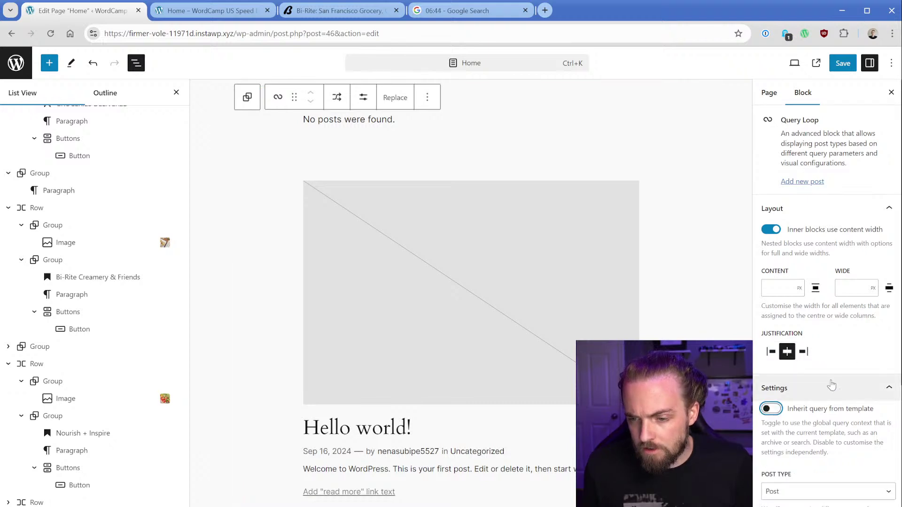
{"action": "scroll", "coordinate": [800, 324], "scroll_direction": "down", "scroll_amount": 5}
{"action": "left_click", "coordinate": [799, 244]}
{"action": "left_click", "coordinate": [799, 288]}
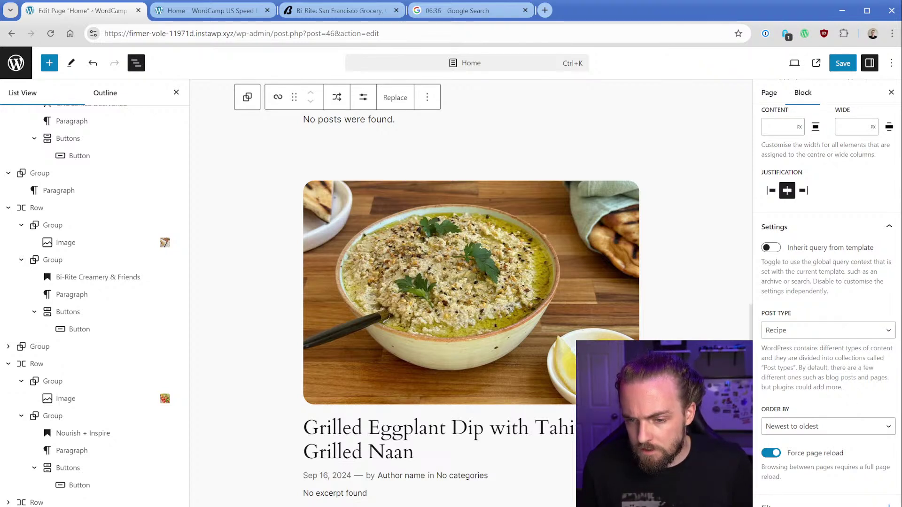
{"action": "scroll", "coordinate": [807, 499], "scroll_direction": "down", "scroll_amount": 1}
{"action": "left_click", "coordinate": [807, 502]}
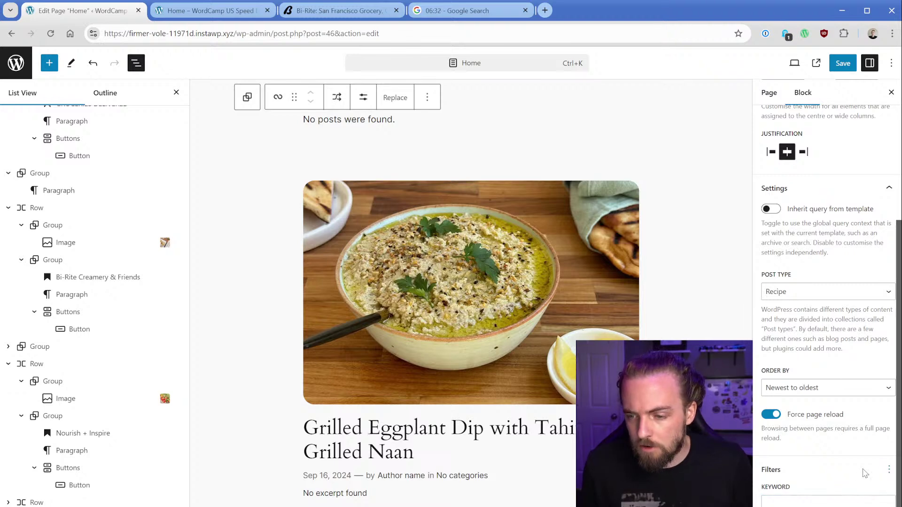
{"action": "scroll", "coordinate": [872, 495], "scroll_direction": "up", "scroll_amount": 4}
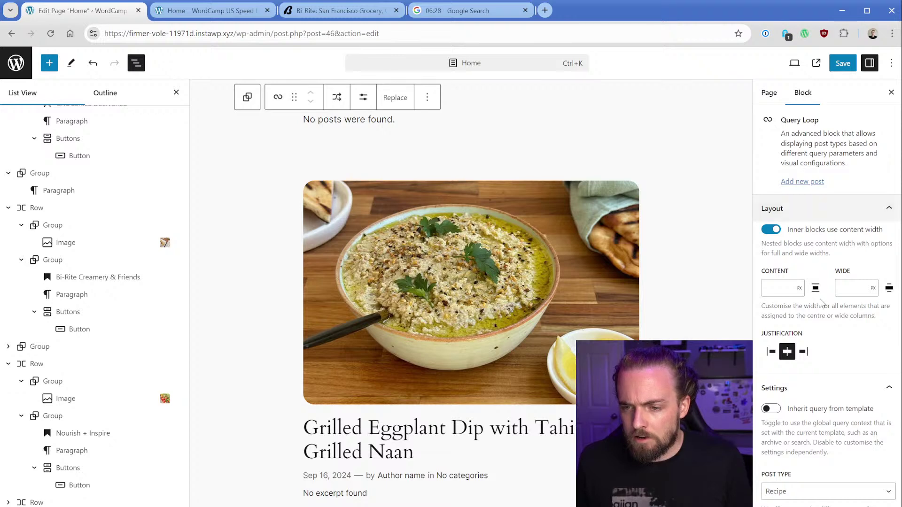
Examine the layout and style settings of the Query Loop's inner group and Post Template
{"action": "scroll", "coordinate": [94, 282], "scroll_direction": "down", "scroll_amount": 1}
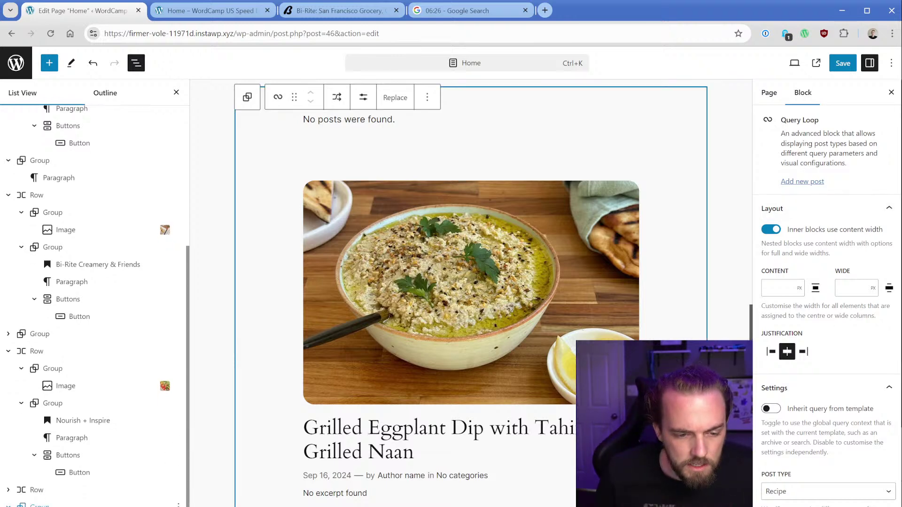
{"action": "key", "text": "Down"}
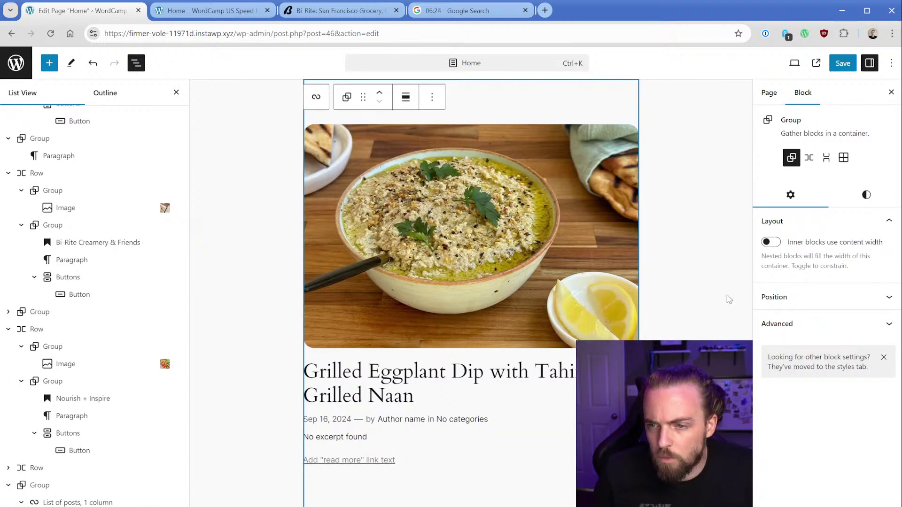
{"action": "left_click", "coordinate": [866, 195]}
{"action": "scroll", "coordinate": [828, 364], "scroll_direction": "down", "scroll_amount": 3}
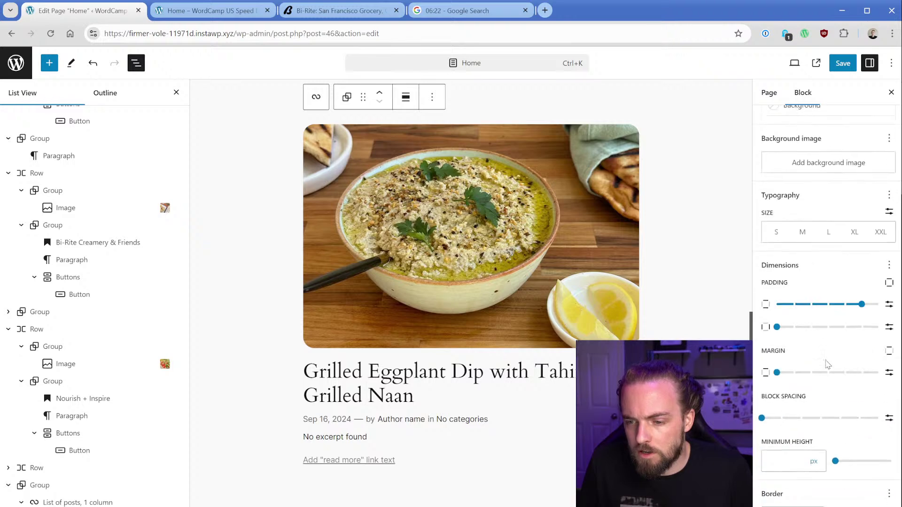
{"action": "scroll", "coordinate": [828, 365], "scroll_direction": "down", "scroll_amount": 1}
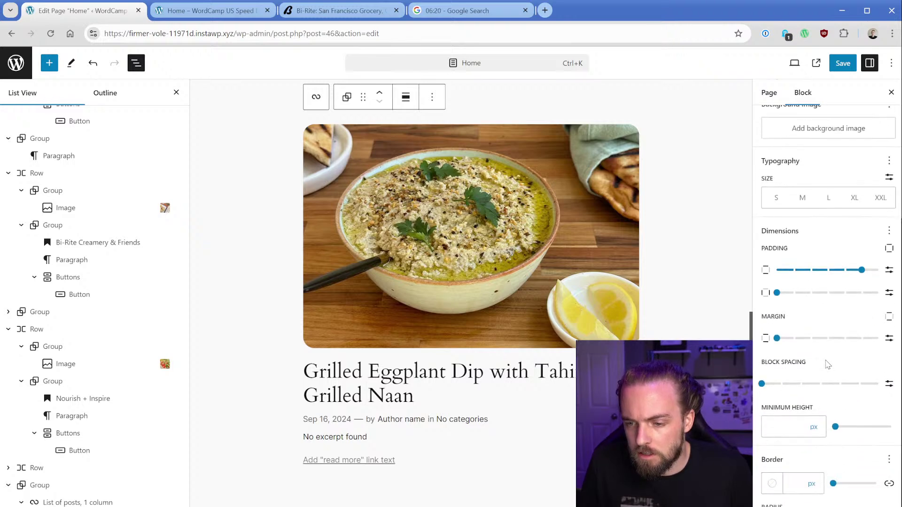
{"action": "scroll", "coordinate": [828, 364], "scroll_direction": "up", "scroll_amount": 5}
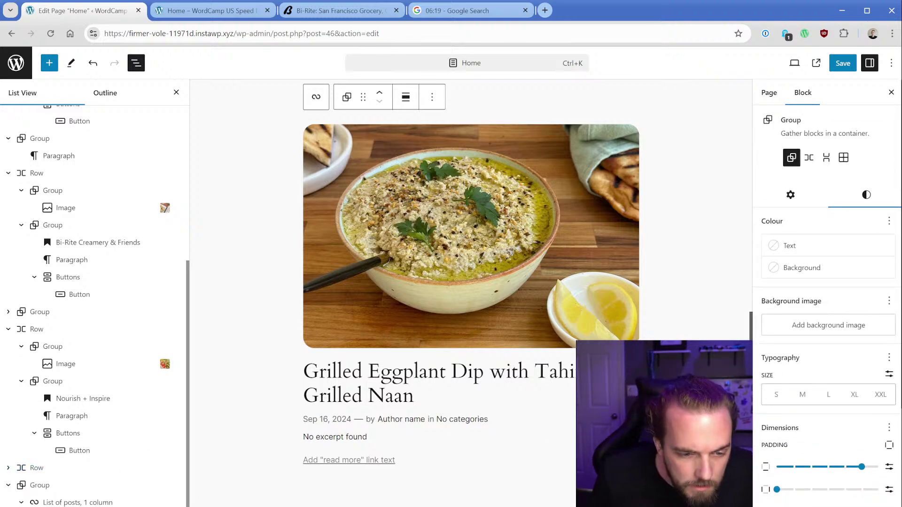
{"action": "scroll", "coordinate": [89, 498], "scroll_direction": "down", "scroll_amount": 2}
{"action": "left_click", "coordinate": [90, 503]}
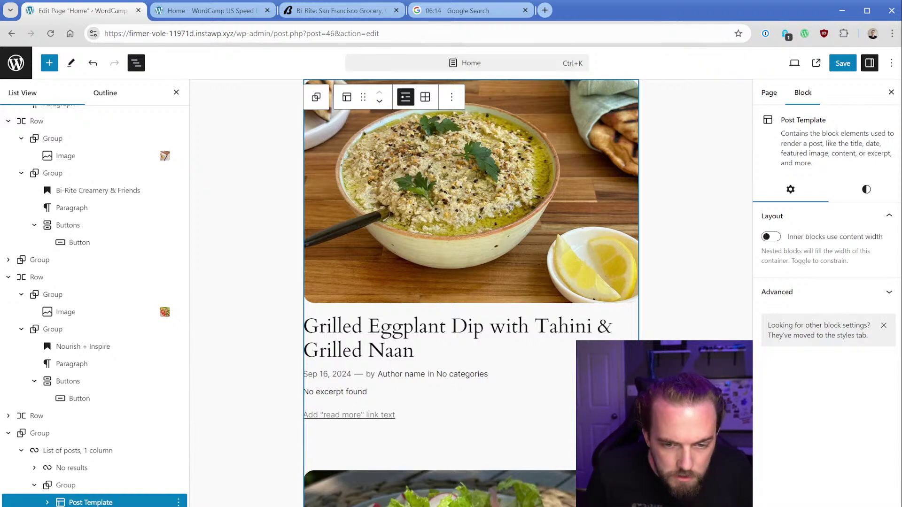
{"action": "left_click", "coordinate": [862, 188]}
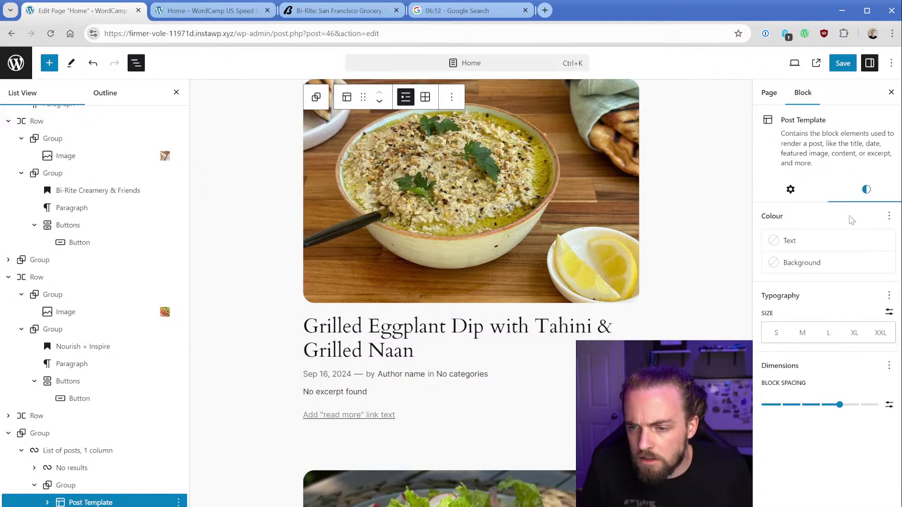
{"action": "left_click", "coordinate": [48, 503]}
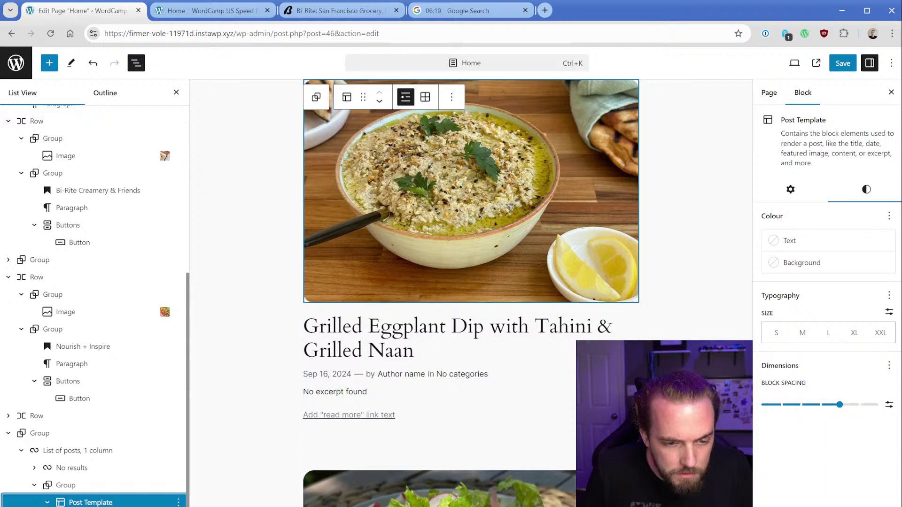
{"action": "left_click", "coordinate": [90, 506]}
{"action": "left_click", "coordinate": [71, 468]}
Examine the Query Loop's query, display and advanced settings and the layout settings of its outer group
{"action": "left_click", "coordinate": [70, 451]}
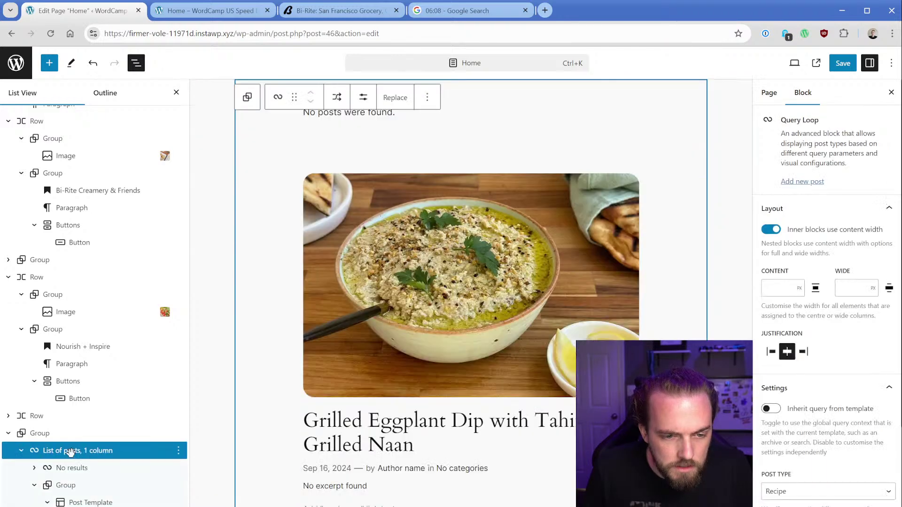
{"action": "scroll", "coordinate": [807, 357], "scroll_direction": "down", "scroll_amount": 3}
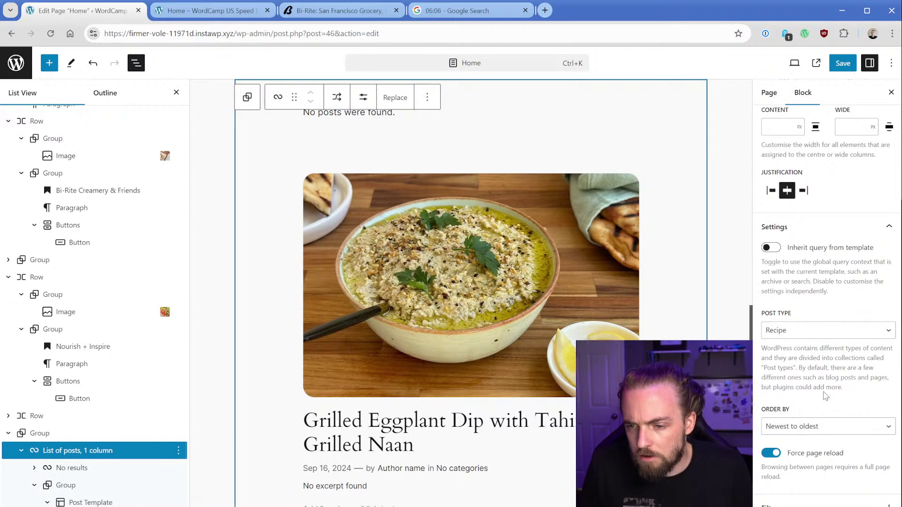
{"action": "scroll", "coordinate": [847, 244], "scroll_direction": "up", "scroll_amount": 3}
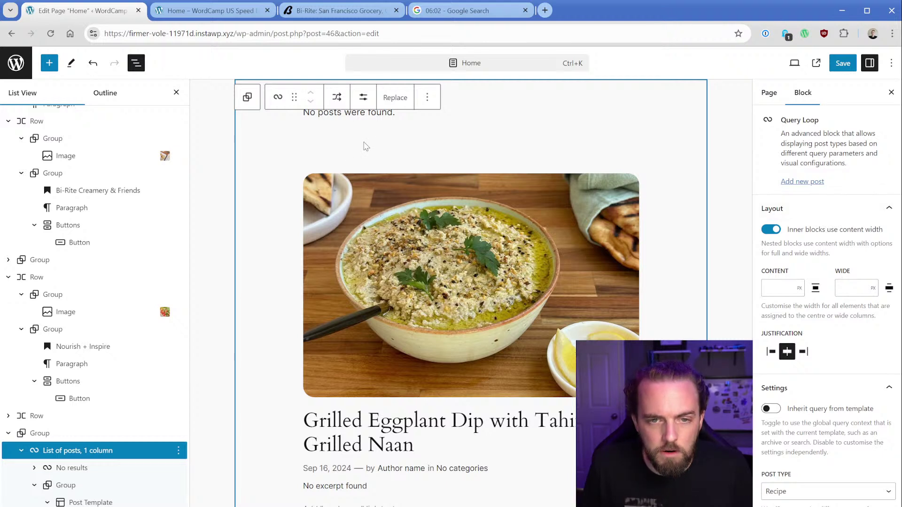
{"action": "left_click", "coordinate": [364, 101]}
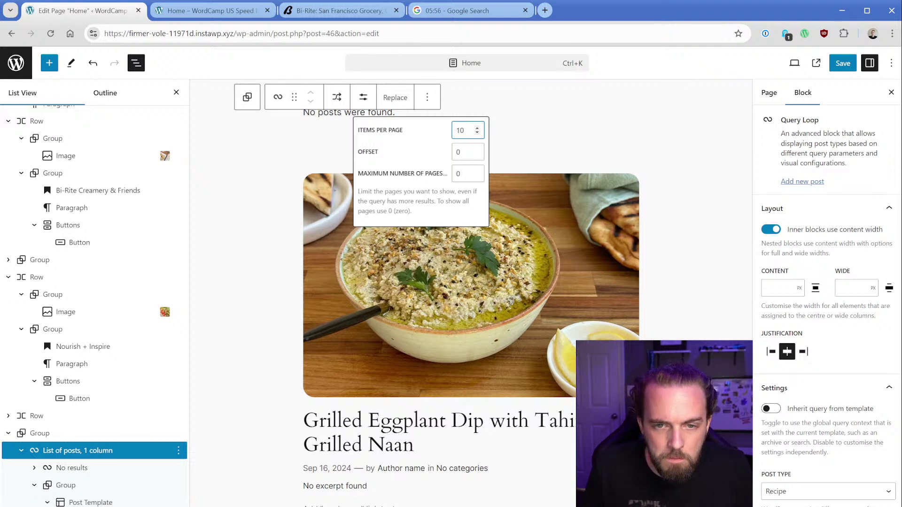
{"action": "left_click", "coordinate": [462, 152]}
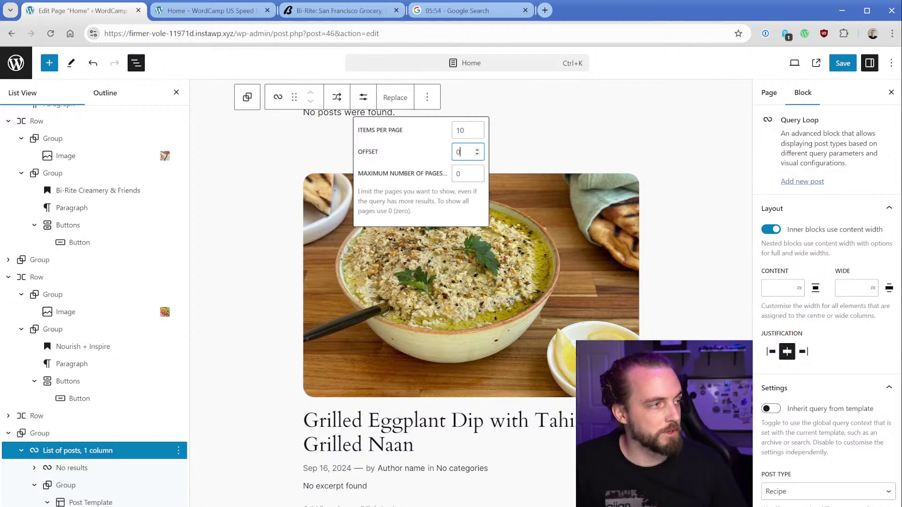
{"action": "left_click", "coordinate": [72, 442]}
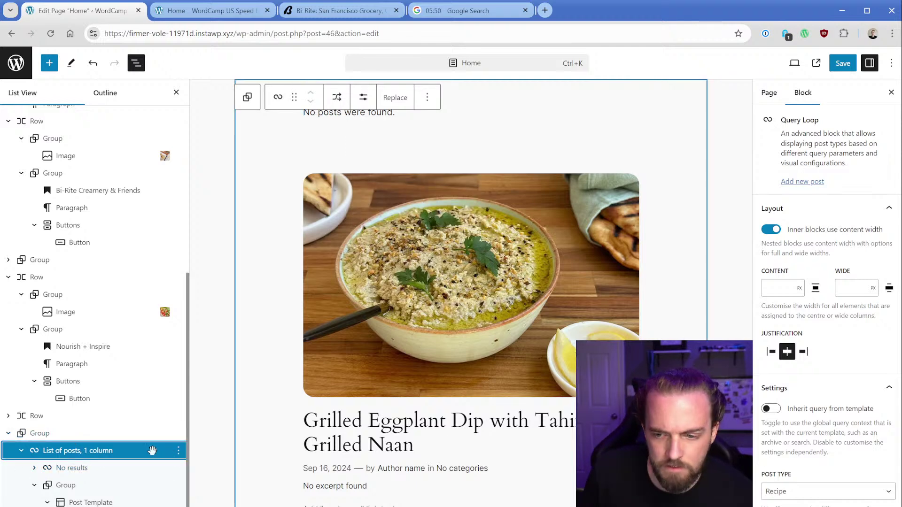
{"action": "scroll", "coordinate": [813, 416], "scroll_direction": "down", "scroll_amount": 3}
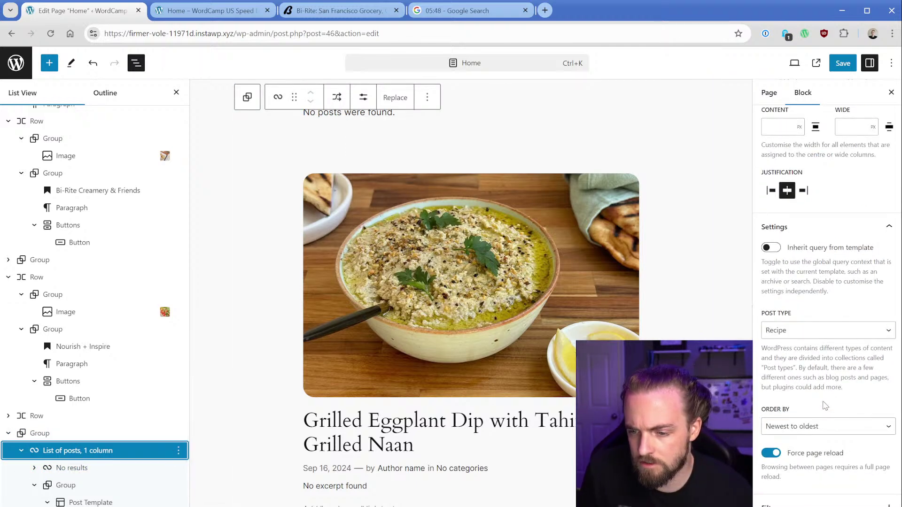
{"action": "scroll", "coordinate": [852, 480], "scroll_direction": "down", "scroll_amount": 2}
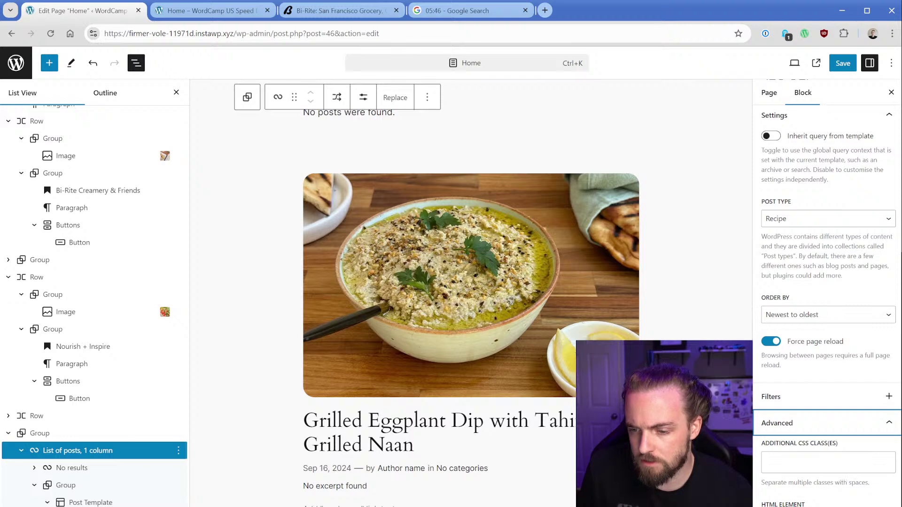
{"action": "scroll", "coordinate": [834, 259], "scroll_direction": "up", "scroll_amount": 5}
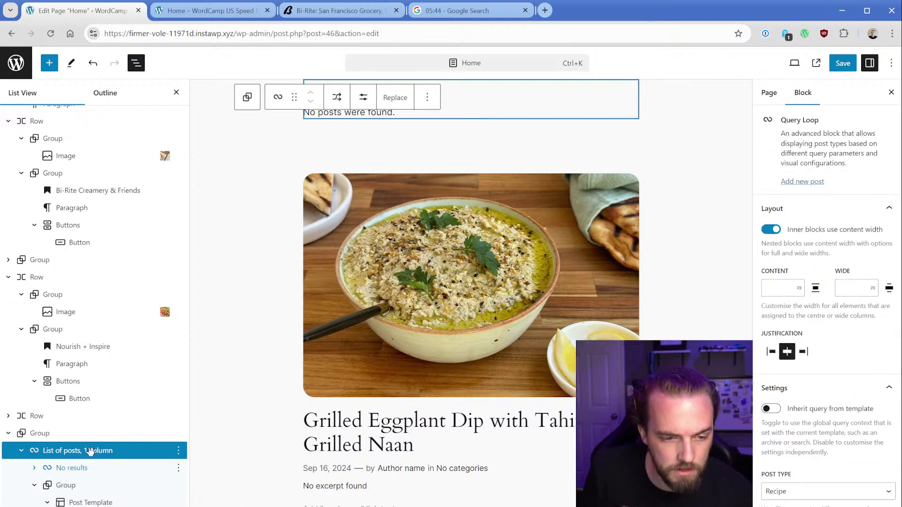
{"action": "left_click", "coordinate": [76, 438]}
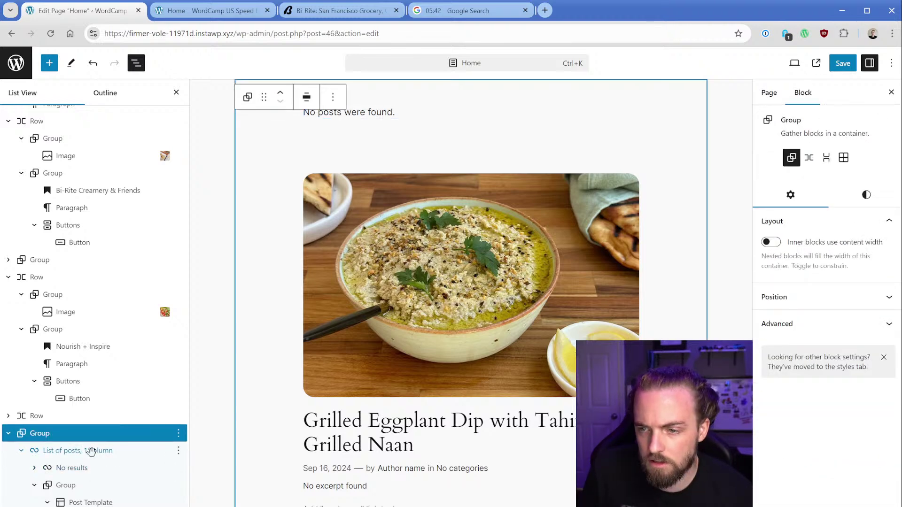
Reduce the top and bottom padding of the Query Loop's inner group to step 4
{"action": "left_click", "coordinate": [90, 452]}
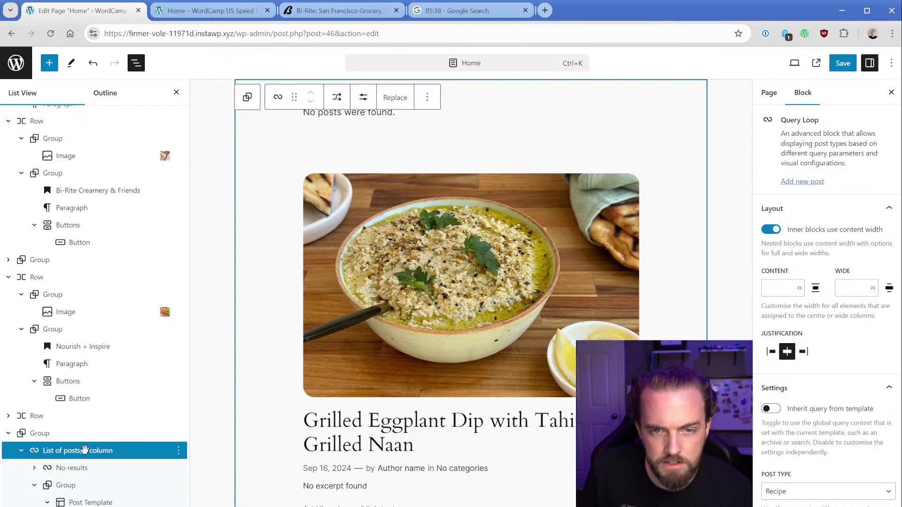
{"action": "scroll", "coordinate": [364, 282], "scroll_direction": "up", "scroll_amount": 4}
{"action": "left_click", "coordinate": [357, 275]}
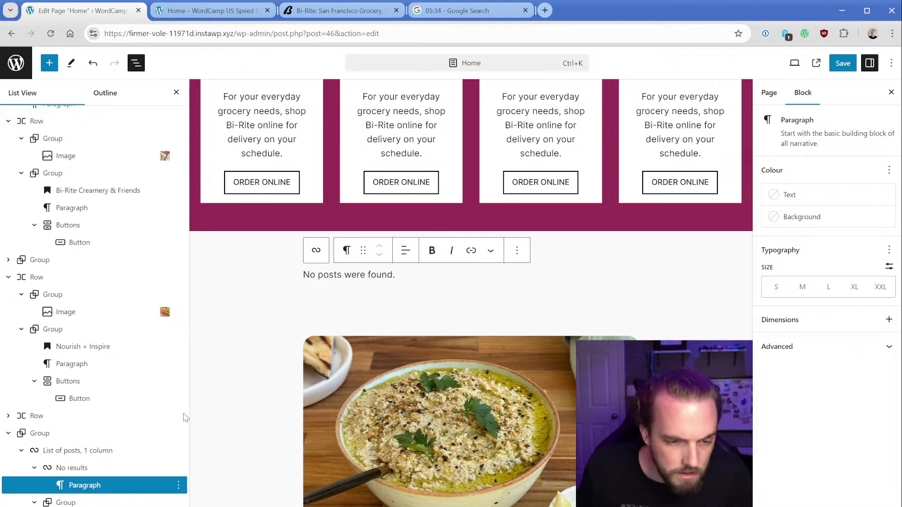
{"action": "left_click", "coordinate": [94, 451]}
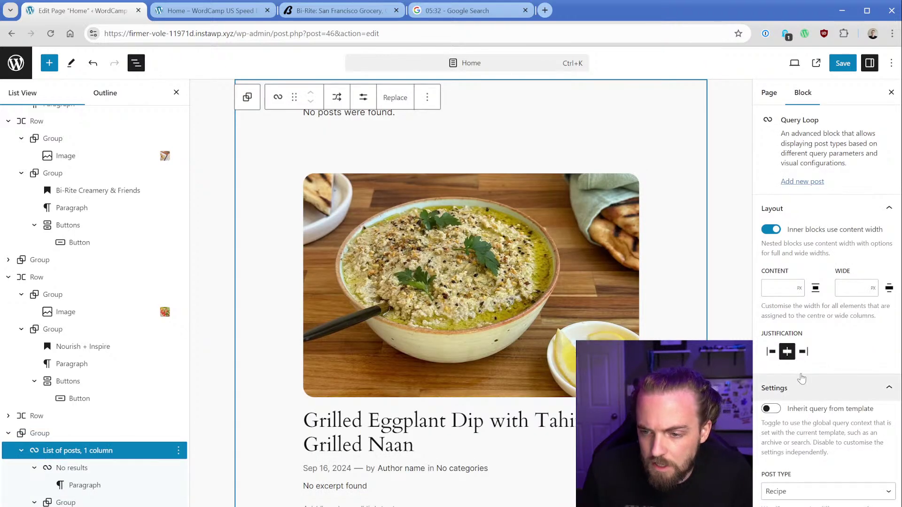
{"action": "left_click", "coordinate": [104, 499]}
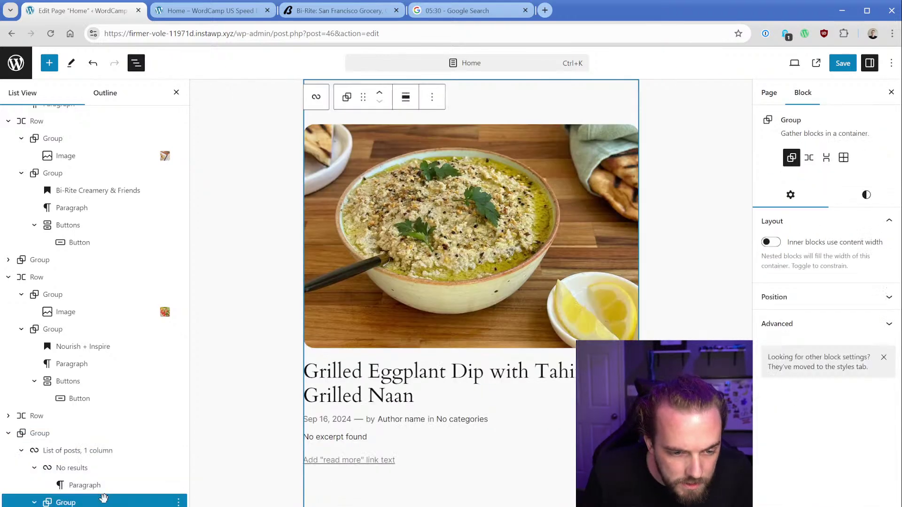
{"action": "left_click", "coordinate": [866, 195]}
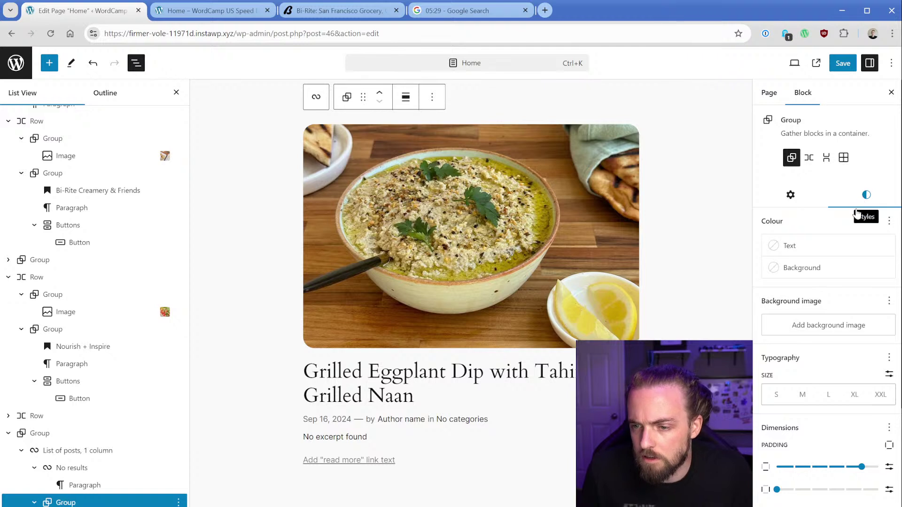
{"action": "scroll", "coordinate": [821, 357], "scroll_direction": "down", "scroll_amount": 2}
{"action": "mouse_move", "coordinate": [861, 358]}
{"action": "left_mouse_down"}
{"action": "mouse_move", "coordinate": [794, 358]}
{"action": "mouse_move", "coordinate": [844, 358]}
{"action": "left_mouse_up"}
{"action": "scroll", "coordinate": [821, 412], "scroll_direction": "down", "scroll_amount": 2}
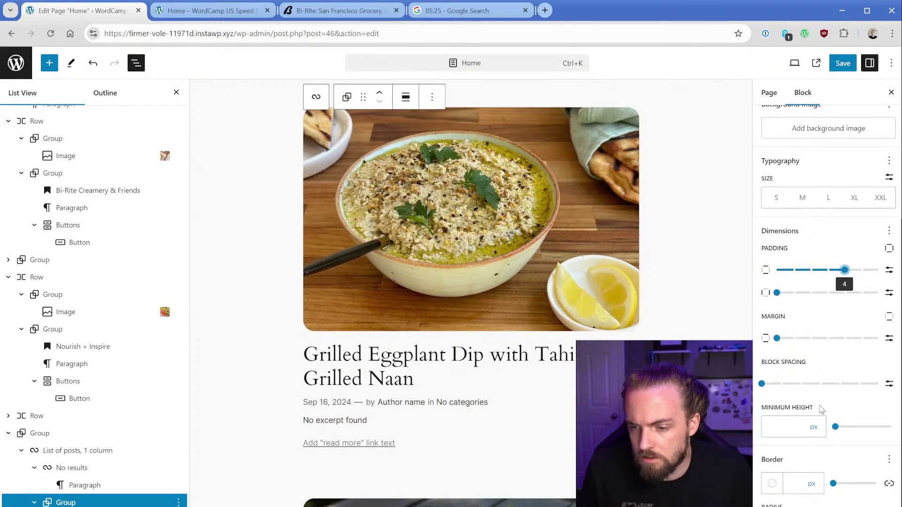
Examine the layout and style settings of the Post Template, the inner and outer groups, and the Query Loop
{"action": "left_click", "coordinate": [303, 438]}
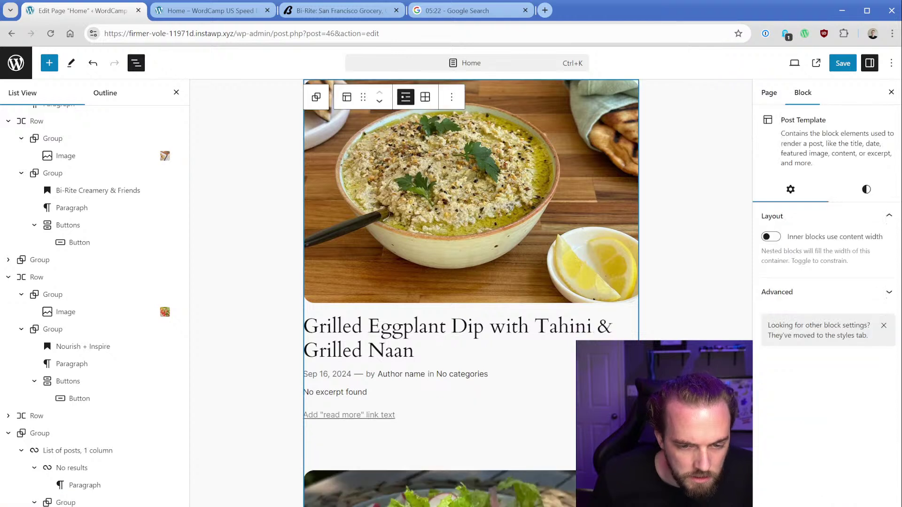
{"action": "left_click", "coordinate": [859, 199]}
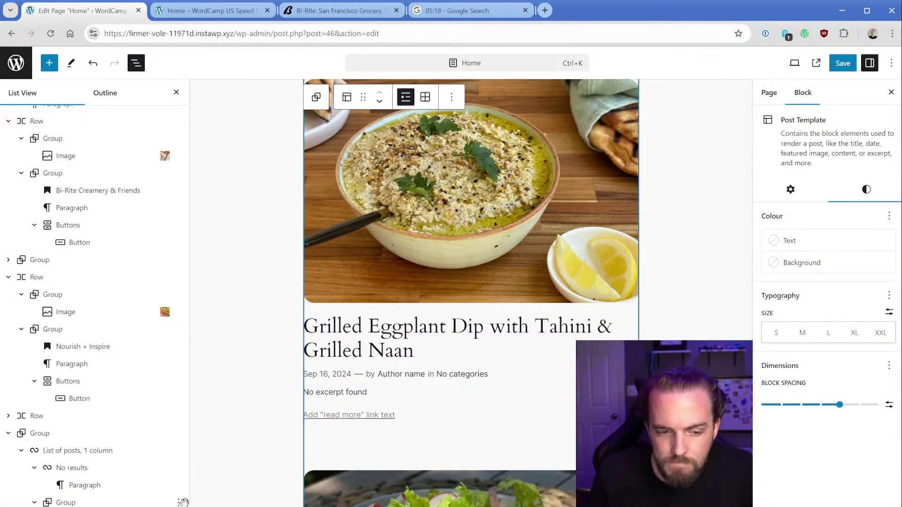
{"action": "left_click", "coordinate": [81, 503]}
{"action": "left_click", "coordinate": [819, 297]}
{"action": "left_click", "coordinate": [793, 369]}
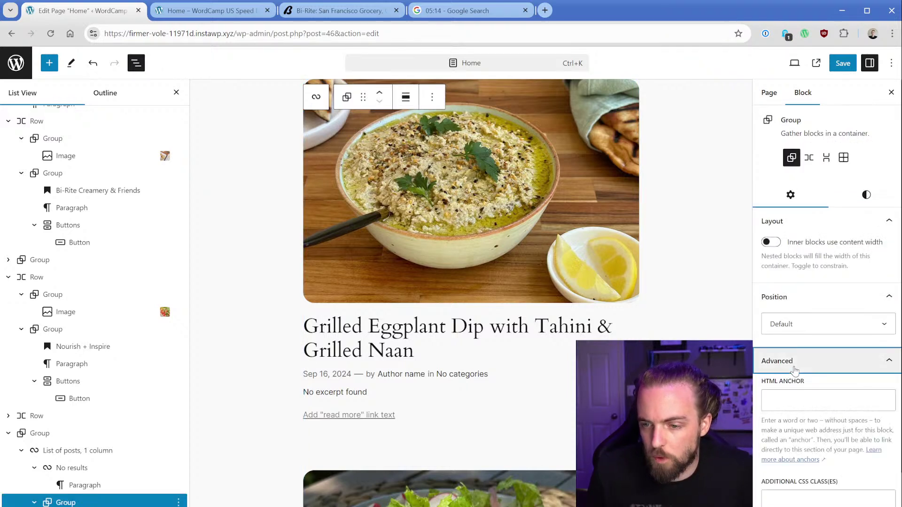
{"action": "left_click", "coordinate": [865, 194]}
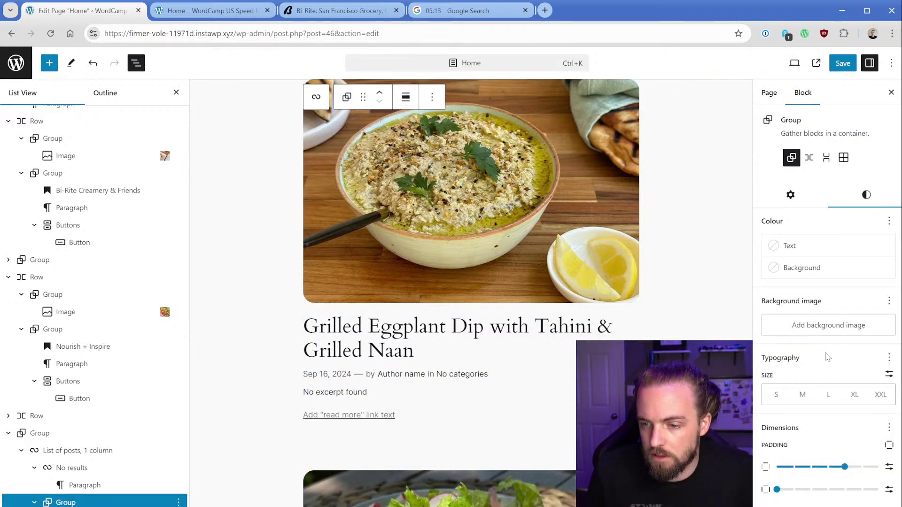
{"action": "scroll", "coordinate": [828, 357], "scroll_direction": "down", "scroll_amount": 3}
{"action": "scroll", "coordinate": [803, 350], "scroll_direction": "down", "scroll_amount": 1}
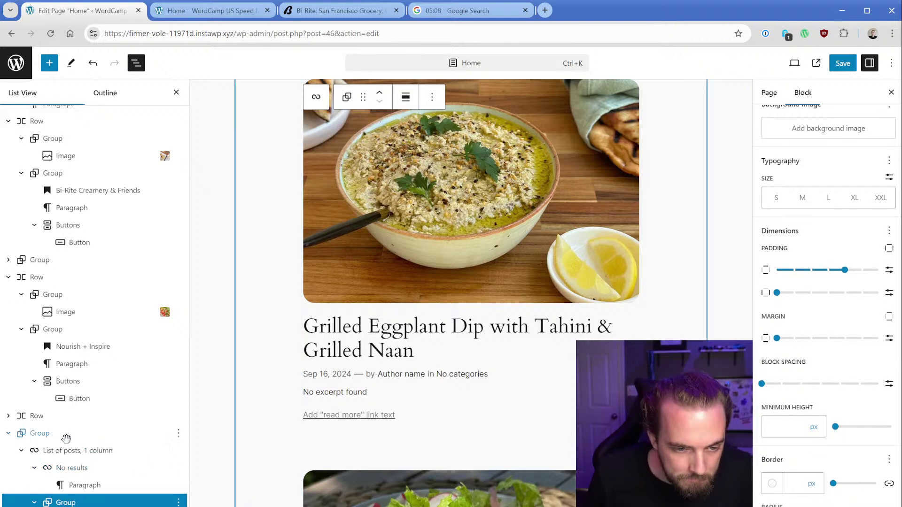
{"action": "left_click", "coordinate": [66, 438]}
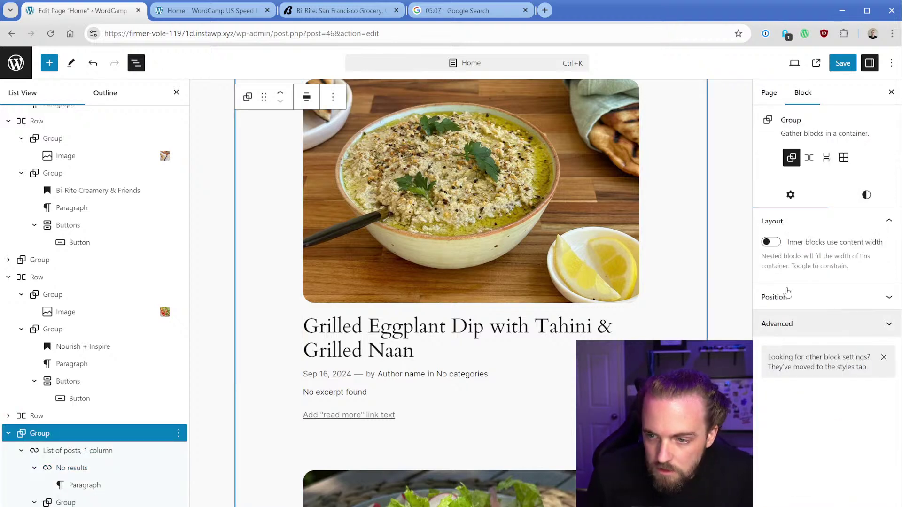
{"action": "left_click", "coordinate": [866, 194]}
{"action": "scroll", "coordinate": [827, 329], "scroll_direction": "down", "scroll_amount": 5}
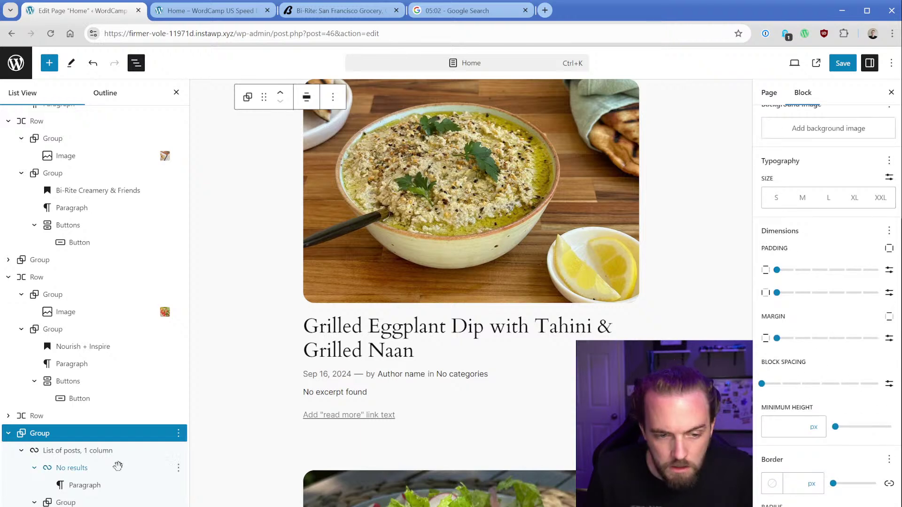
{"action": "left_click", "coordinate": [102, 451]}
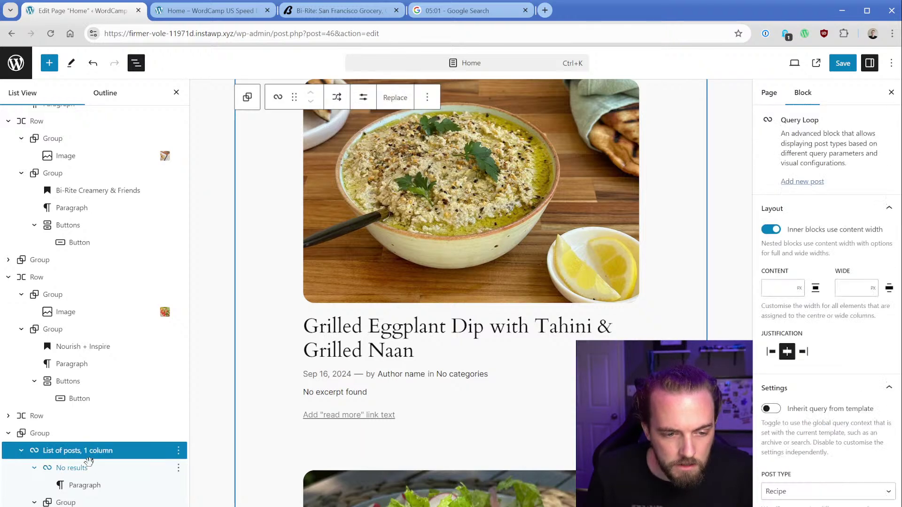
Delete the outer group together with the Query Loop inside it
{"action": "left_click", "coordinate": [68, 434]}
{"action": "left_click", "coordinate": [179, 433]}
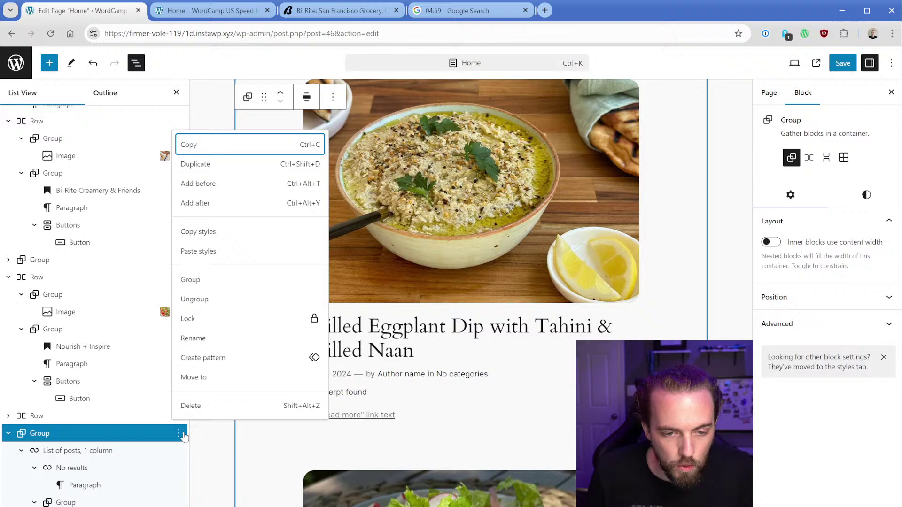
{"action": "left_click", "coordinate": [205, 409]}
Insert a new Group block with the plain Group layout below the purple services section
{"action": "left_click", "coordinate": [382, 387]}
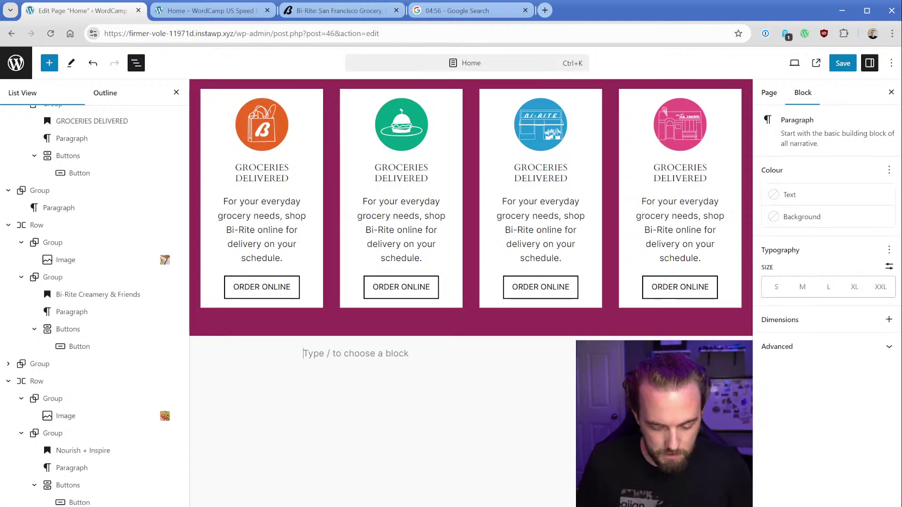
{"action": "type", "text": "/group"}
{"action": "key", "text": "Return"}
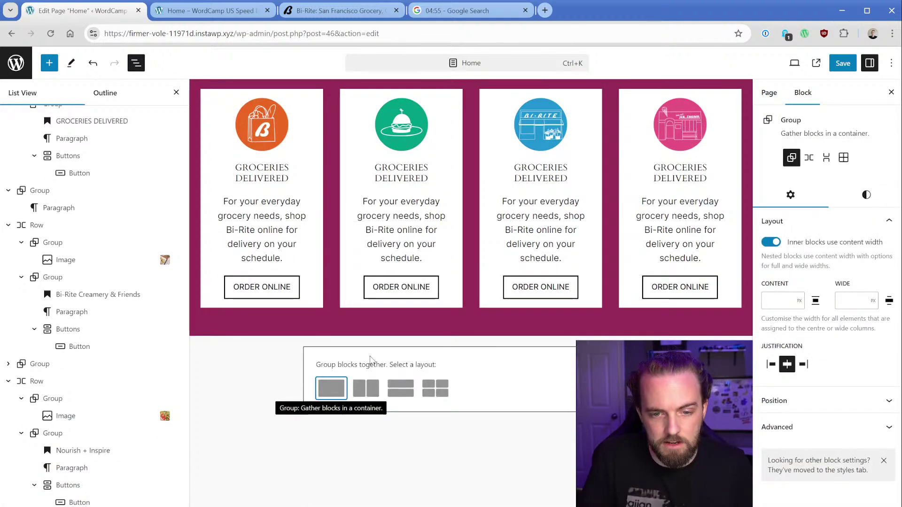
{"action": "left_click", "coordinate": [331, 388]}
Add a blank Query Loop inside the new group using the "Image, Date, and Title" variation
{"action": "key", "text": "Return"}
{"action": "type", "text": "q"}
{"action": "left_click", "coordinate": [415, 442]}
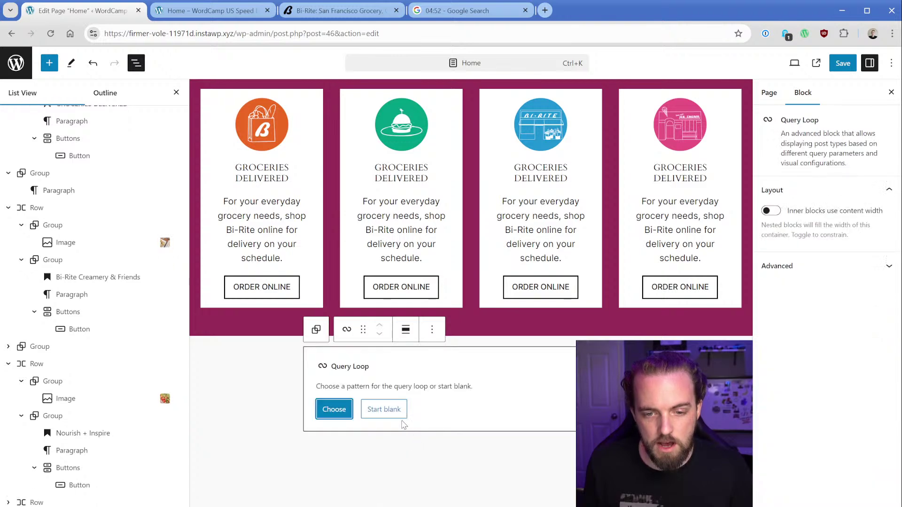
{"action": "left_click", "coordinate": [383, 411]}
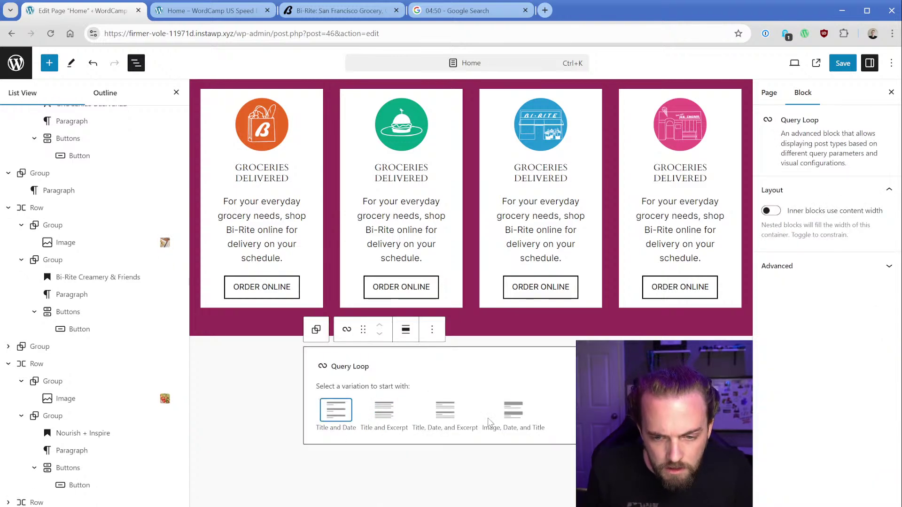
{"action": "left_click", "coordinate": [511, 414]}
Set the new Query Loop's post type to Recipe
{"action": "scroll", "coordinate": [403, 423], "scroll_direction": "down", "scroll_amount": 4}
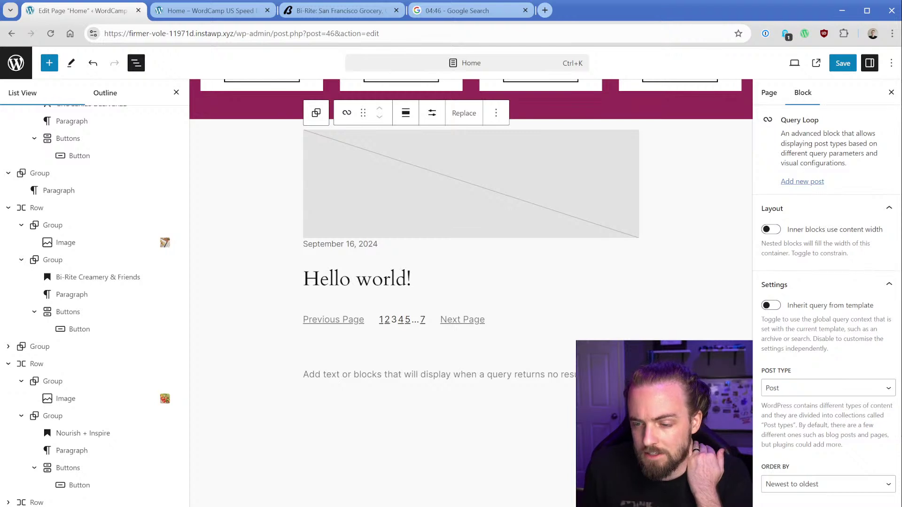
{"action": "left_click", "coordinate": [815, 388]}
{"action": "left_click", "coordinate": [795, 431]}
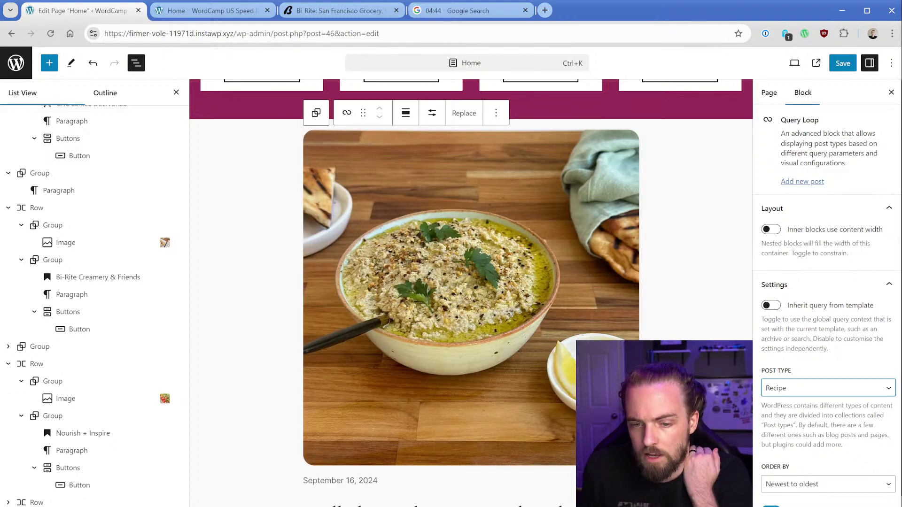
{"action": "scroll", "coordinate": [798, 446], "scroll_direction": "down", "scroll_amount": 2}
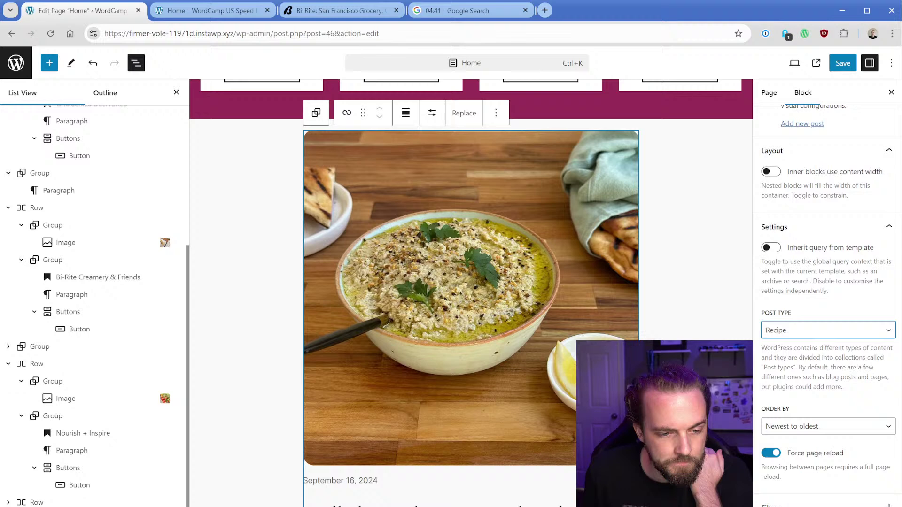
Expand the Query Loop's Post Template and examine its layout, advanced and style settings
{"action": "scroll", "coordinate": [88, 470], "scroll_direction": "down", "scroll_amount": 2}
{"action": "left_click", "coordinate": [87, 502]}
{"action": "left_click", "coordinate": [87, 503]}
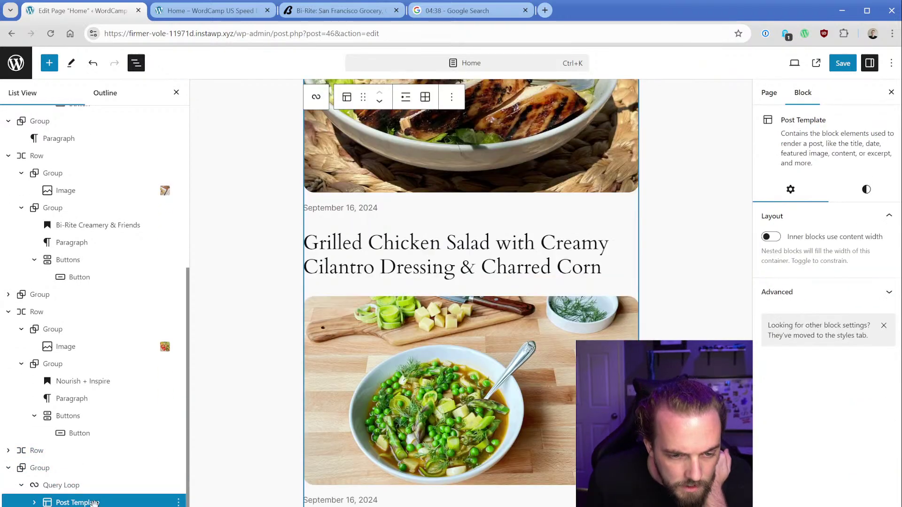
{"action": "left_click", "coordinate": [34, 503]}
{"action": "scroll", "coordinate": [94, 484], "scroll_direction": "down", "scroll_amount": 1}
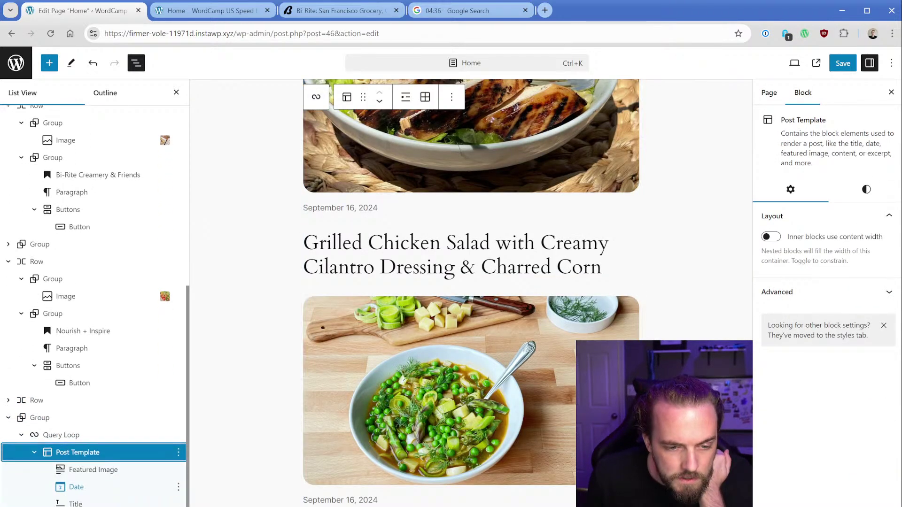
{"action": "left_click", "coordinate": [803, 294]}
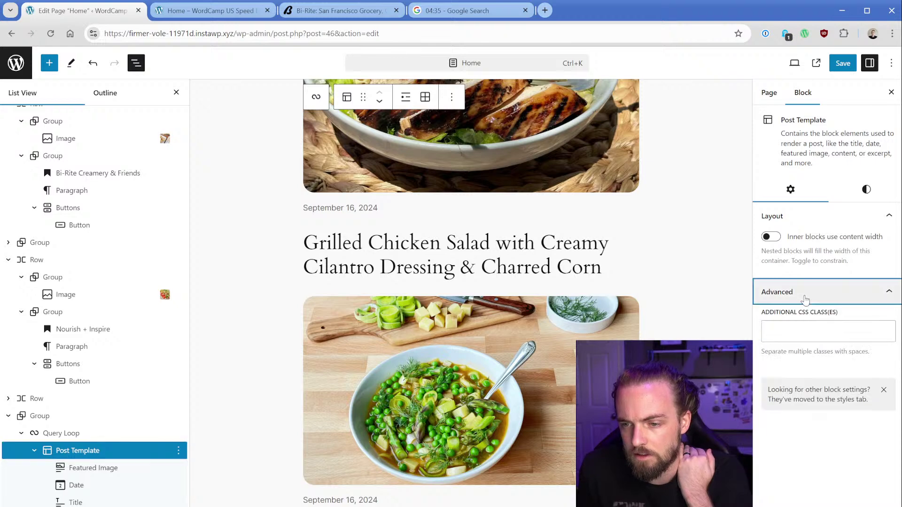
{"action": "left_click", "coordinate": [859, 197]}
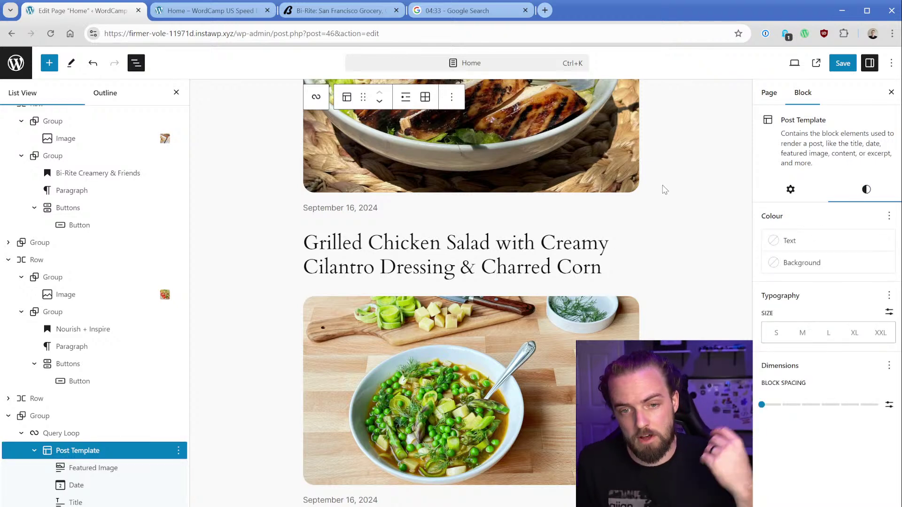
Save the page and compare the reloaded live homepage with the original Bi-Rite FEAST section
{"action": "scroll", "coordinate": [460, 297], "scroll_direction": "up", "scroll_amount": 5}
{"action": "scroll", "coordinate": [461, 294], "scroll_direction": "up", "scroll_amount": 10}
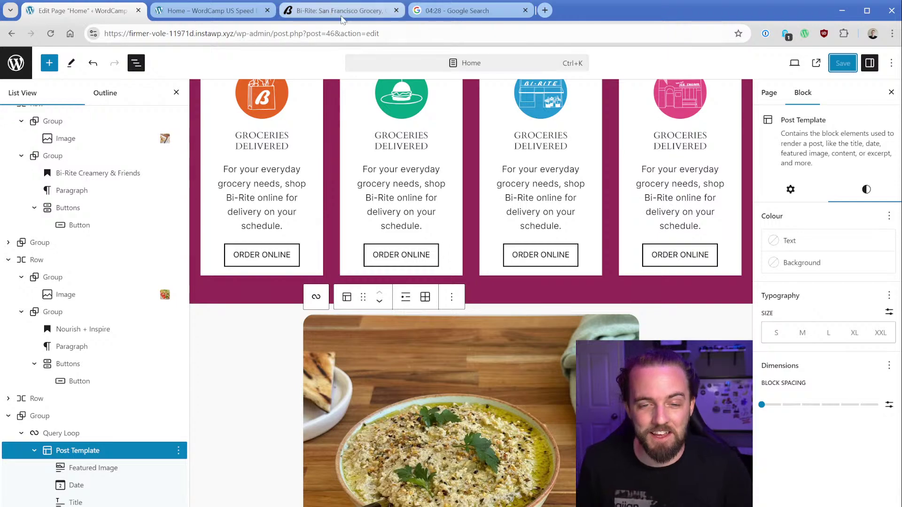
{"action": "left_click", "coordinate": [426, 9]}
{"action": "left_click", "coordinate": [404, 12]}
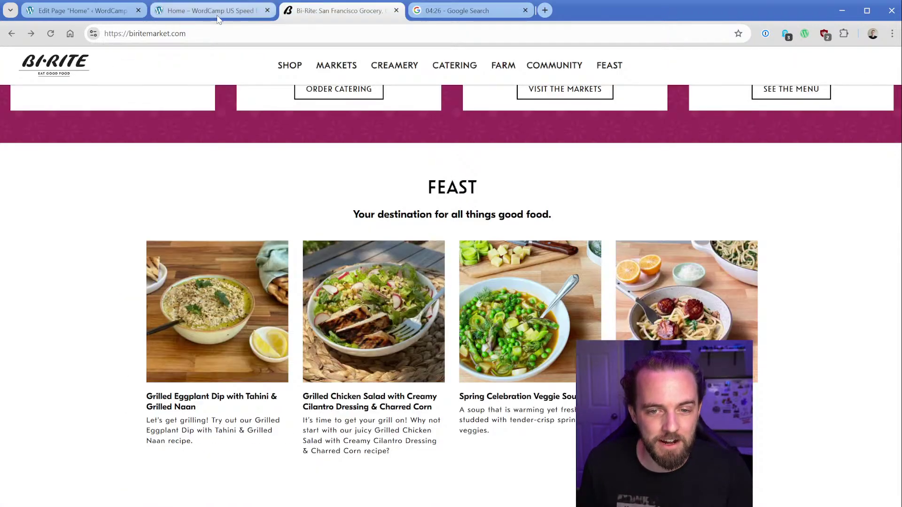
{"action": "left_click", "coordinate": [197, 15]}
{"action": "scroll", "coordinate": [262, 322], "scroll_direction": "down", "scroll_amount": 3}
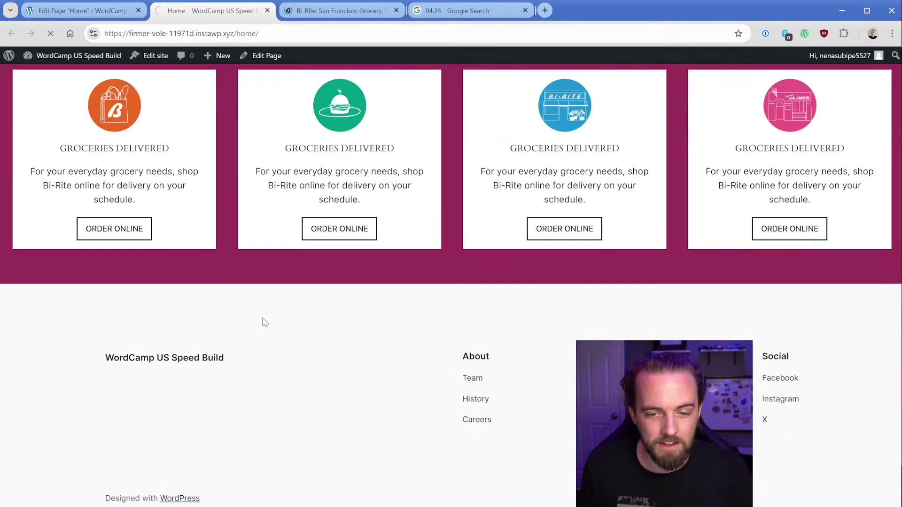
{"action": "key", "text": "ctrl+r"}
{"action": "scroll", "coordinate": [268, 316], "scroll_direction": "down", "scroll_amount": 5}
{"action": "scroll", "coordinate": [276, 312], "scroll_direction": "up", "scroll_amount": 4}
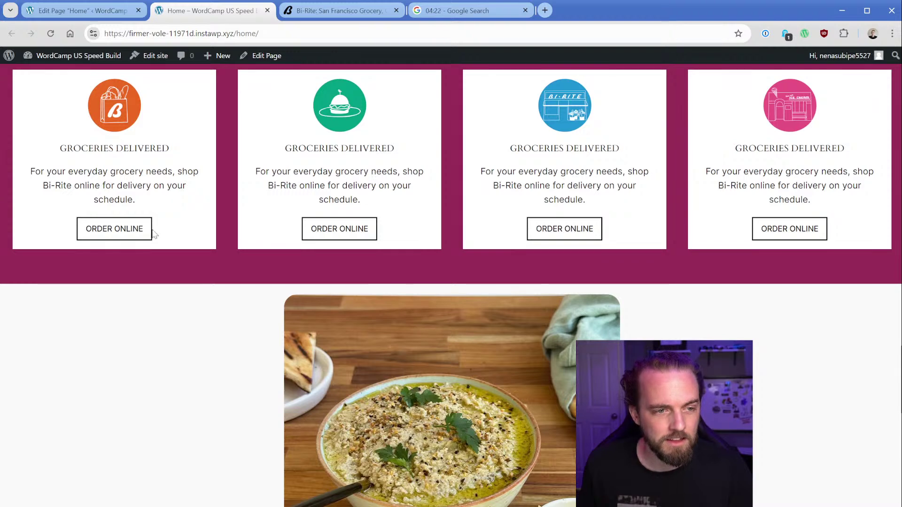
{"action": "left_click", "coordinate": [107, 11]}
{"action": "left_click", "coordinate": [94, 467]}
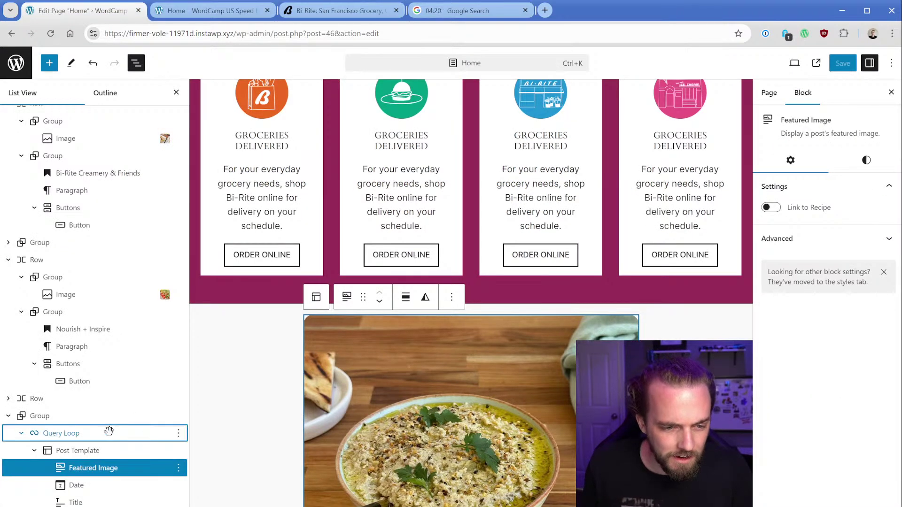
{"action": "left_click", "coordinate": [179, 433]}
{"action": "left_click", "coordinate": [217, 253]}
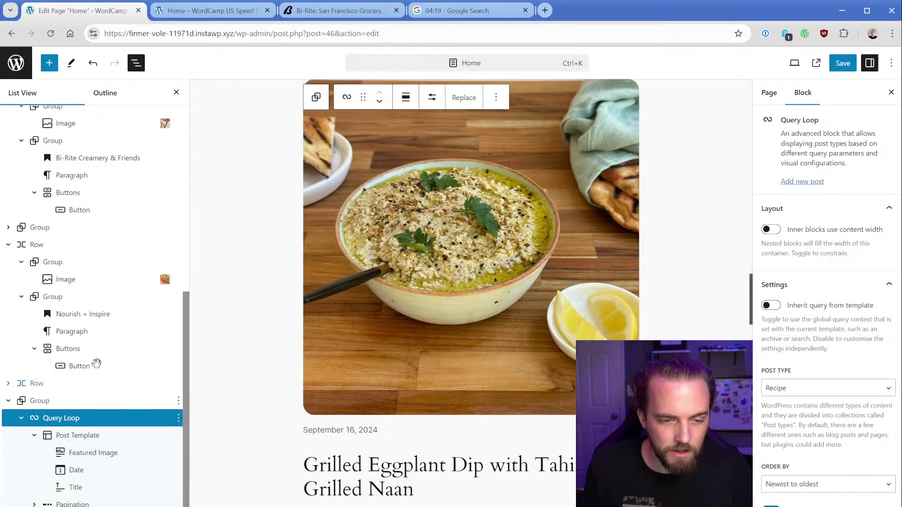
{"action": "left_click", "coordinate": [178, 418]}
{"action": "left_click", "coordinate": [197, 390]}
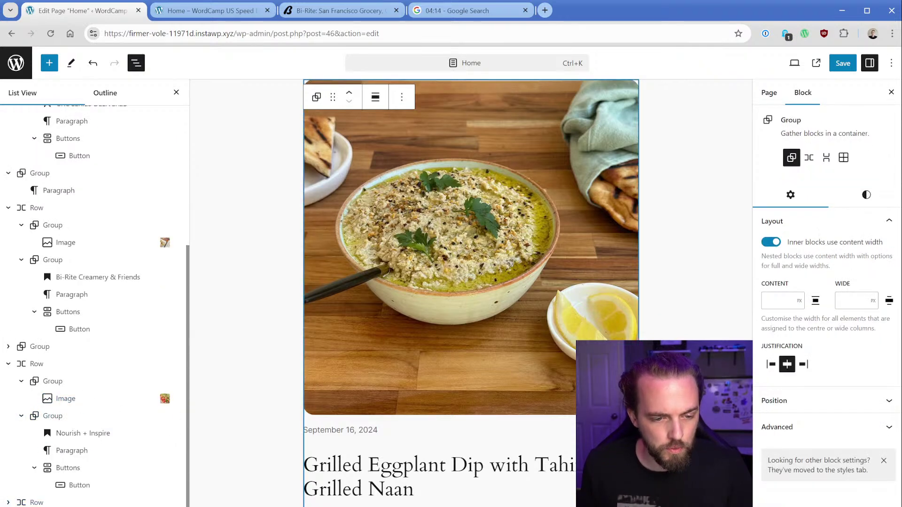
{"action": "key", "text": "ctrl+z"}
Insert a new Group block above the recipe Query Loop, inside the section's outer group
{"action": "right_click", "coordinate": [182, 454]}
{"action": "left_click", "coordinate": [198, 374]}
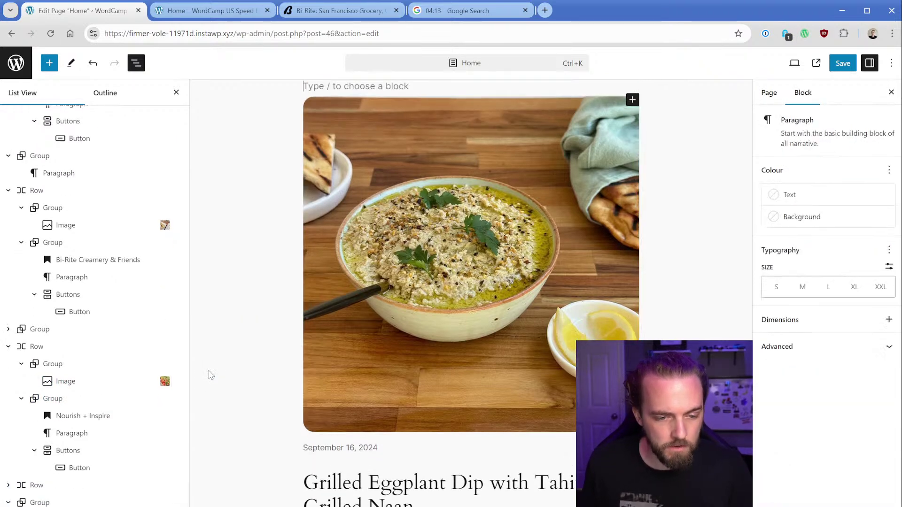
{"action": "type", "text": "/group"}
{"action": "key", "text": "Return"}
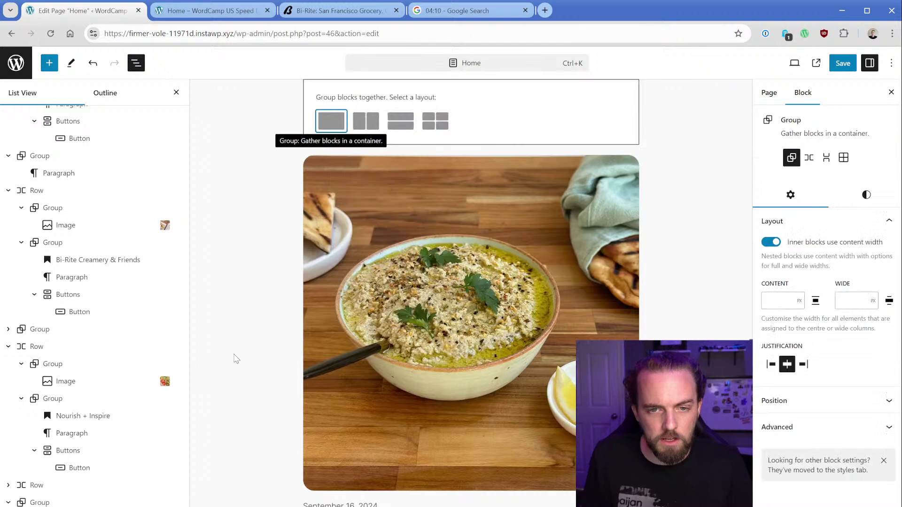
{"action": "key", "text": "Return"}
Add a heading reading "FEAST" to the new group, copying the text from the original Bi-Rite homepage
{"action": "left_click", "coordinate": [442, 145]}
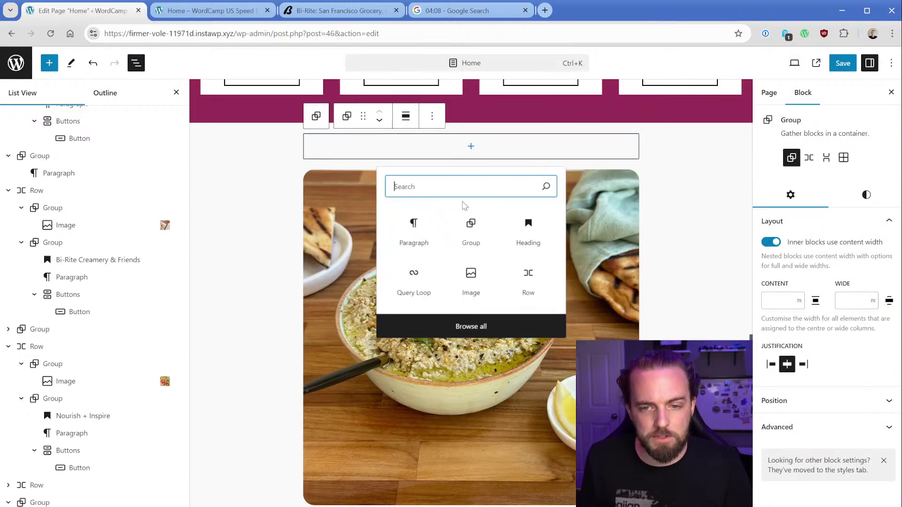
{"action": "type", "text": "head"}
{"action": "left_click", "coordinate": [414, 230]}
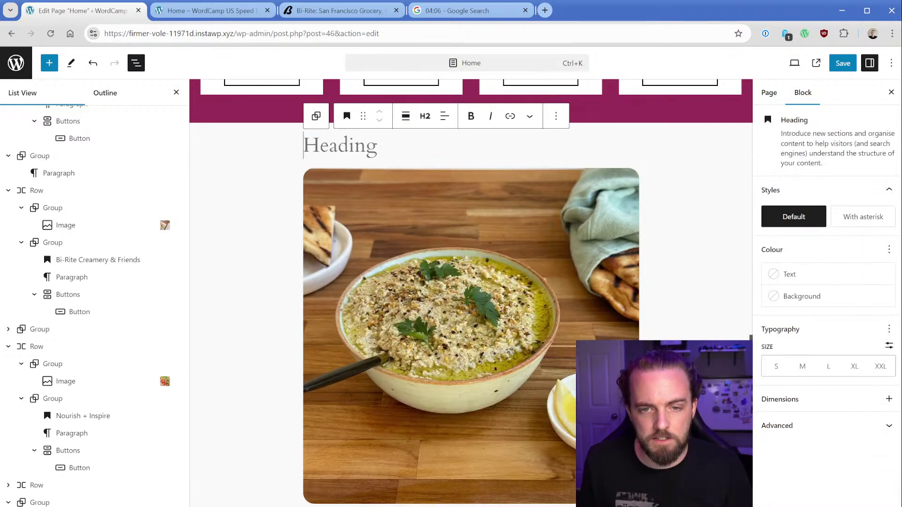
{"action": "left_click", "coordinate": [361, 19]}
{"action": "double_click", "coordinate": [452, 188]}
{"action": "key", "text": "ctrl+c"}
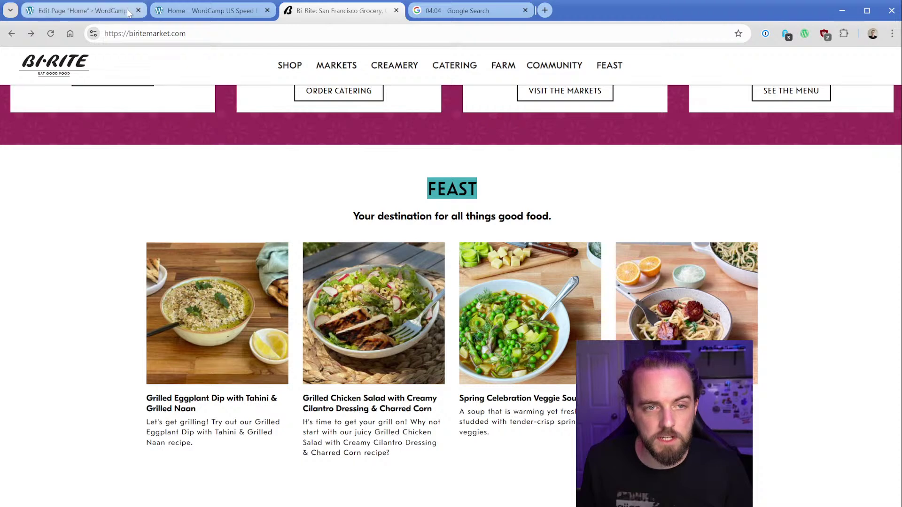
{"action": "left_click", "coordinate": [82, 10]}
{"action": "key", "text": "ctrl+v"}
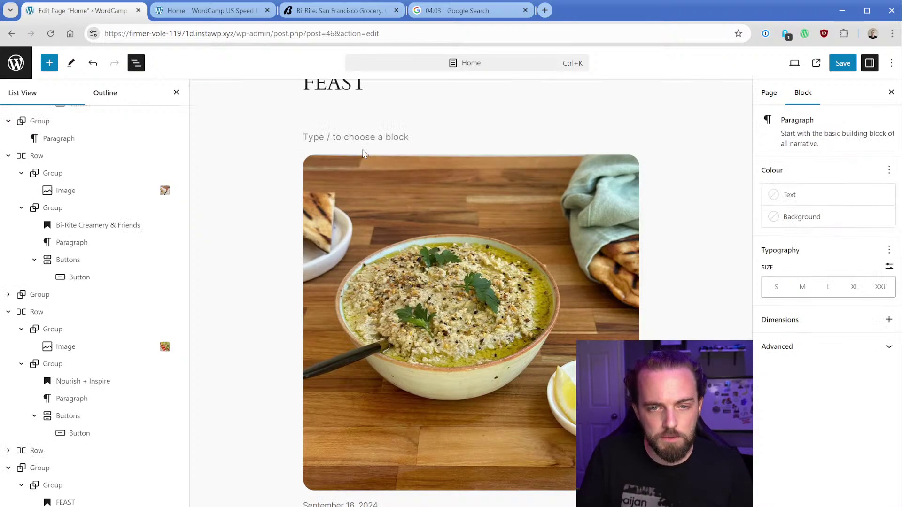
{"action": "key", "text": "BackSpace"}
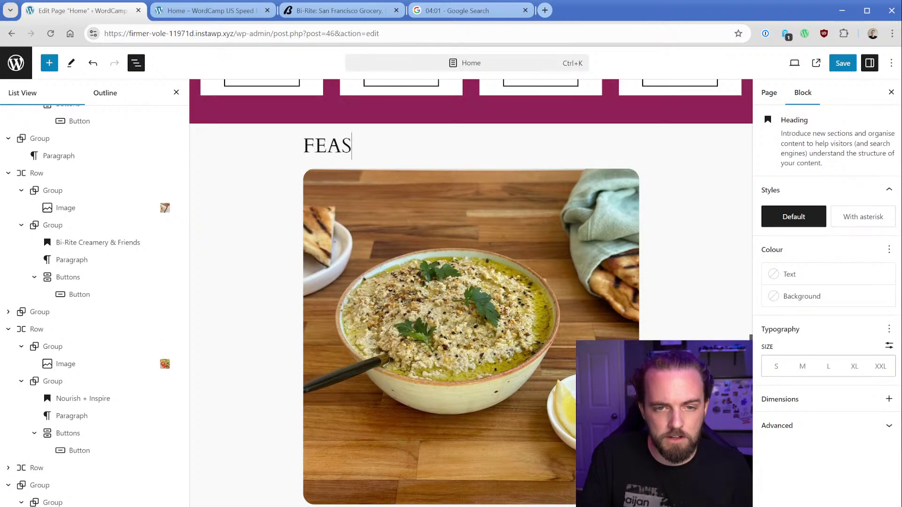
Copy "Your destination for all things good food." from the original site below the FEAST heading, and delete the stray empty list
{"action": "key", "text": "Return"}
{"action": "left_click", "coordinate": [343, 10]}
{"action": "double_click", "coordinate": [451, 188]}
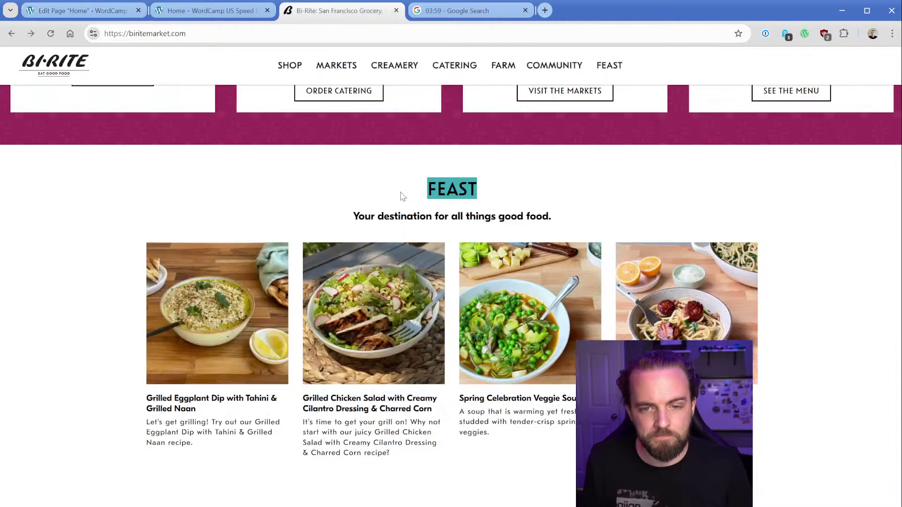
{"action": "double_click", "coordinate": [402, 216]}
{"action": "triple_click", "coordinate": [402, 216]}
{"action": "left_click", "coordinate": [84, 11]}
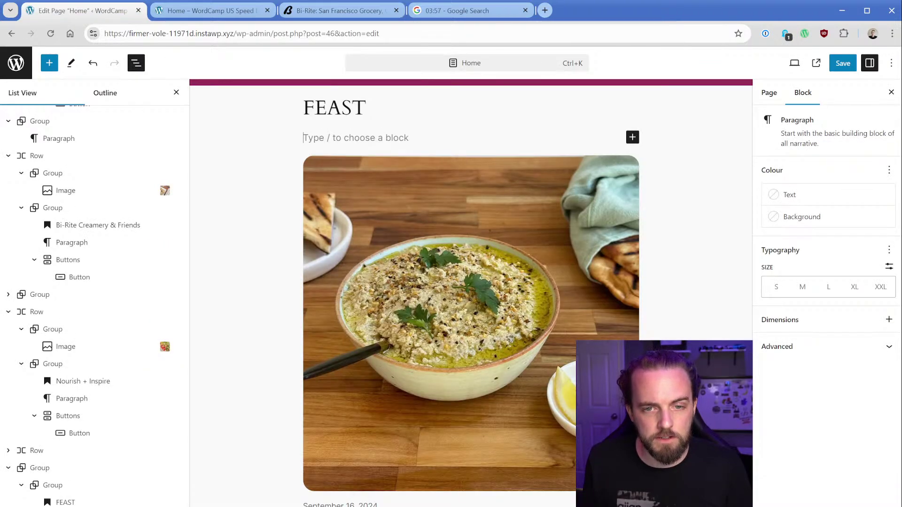
{"action": "key", "text": "ctrl+v"}
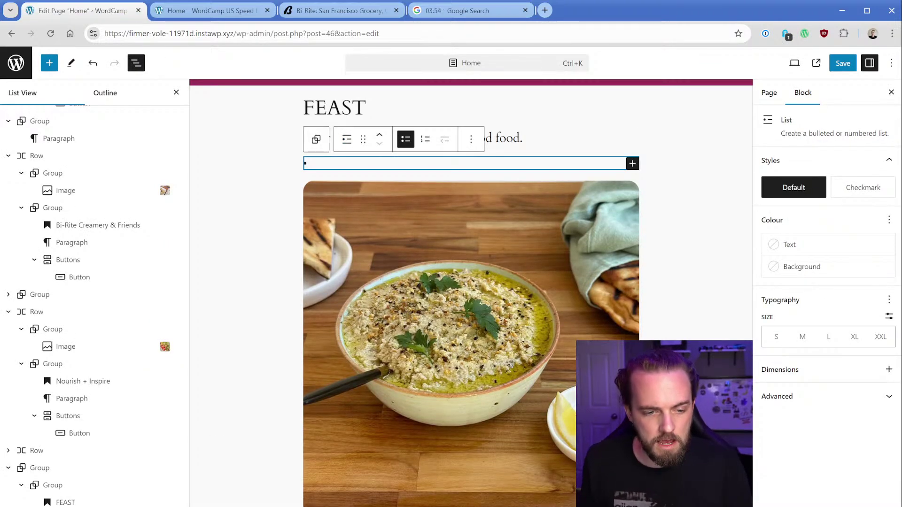
{"action": "right_click", "coordinate": [179, 259]}
{"action": "left_click", "coordinate": [212, 499]}
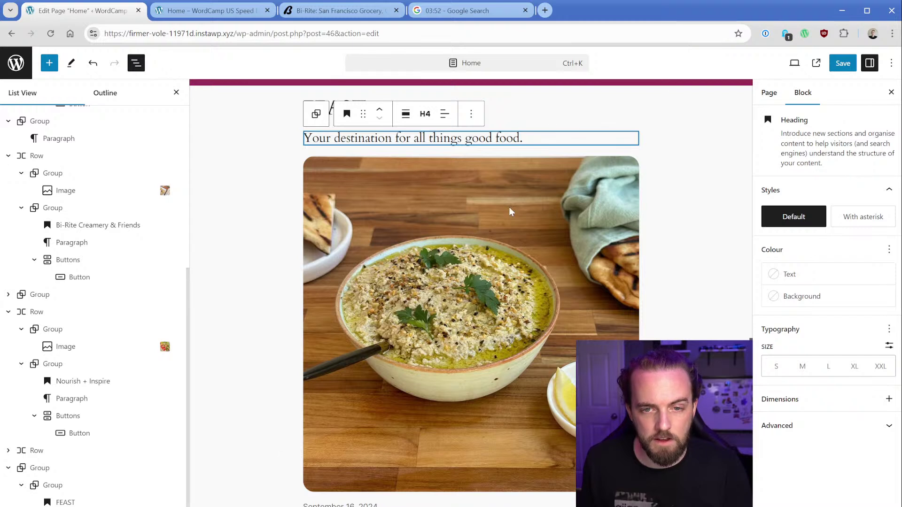
Try heading level 3 on the tagline under FEAST, and convert the tagline to a paragraph
{"action": "left_click", "coordinate": [425, 114]}
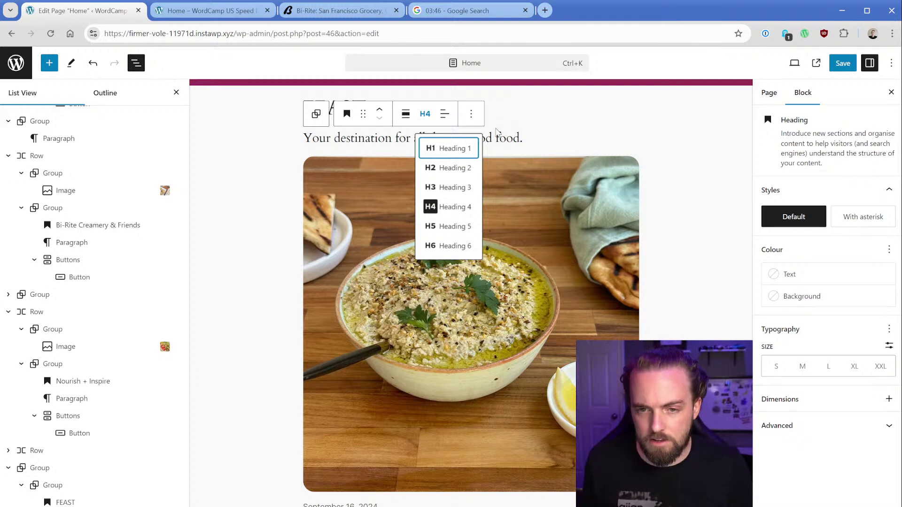
{"action": "left_click", "coordinate": [447, 187]}
{"action": "left_click", "coordinate": [425, 114]}
{"action": "left_click", "coordinate": [514, 144]}
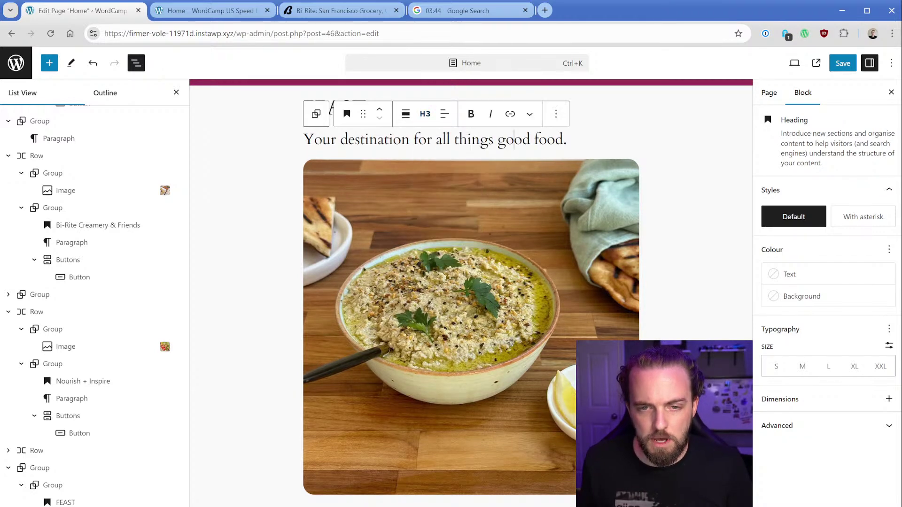
{"action": "triple_click", "coordinate": [514, 143]}
{"action": "left_click", "coordinate": [347, 113]}
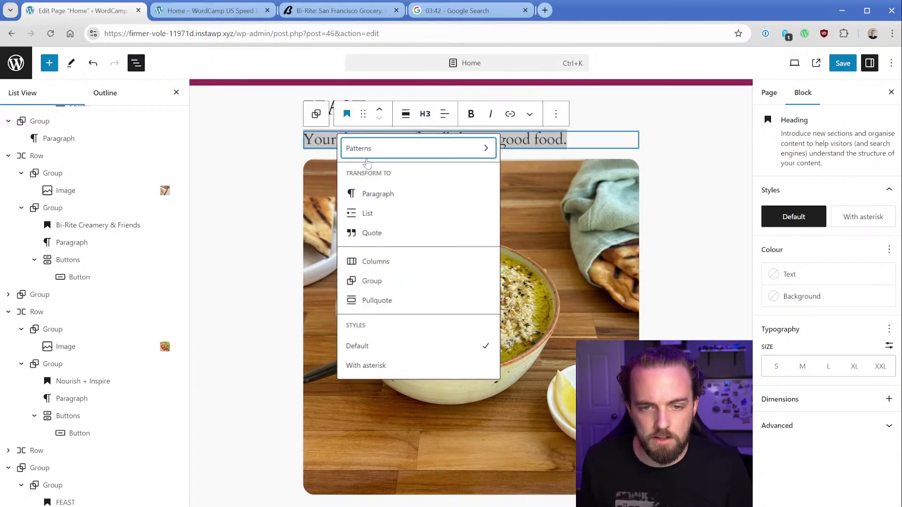
{"action": "left_click", "coordinate": [396, 195]}
{"action": "left_click", "coordinate": [405, 114]}
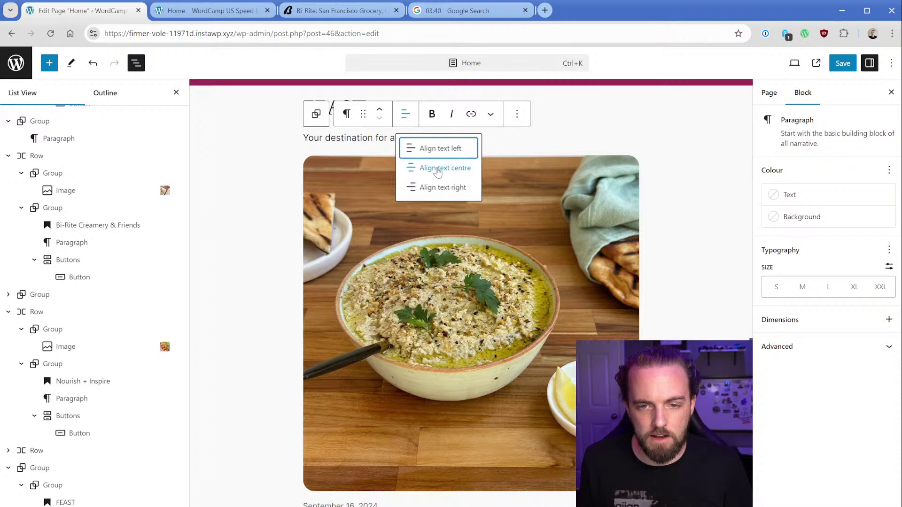
{"action": "left_click", "coordinate": [316, 114]}
{"action": "left_click", "coordinate": [405, 166]}
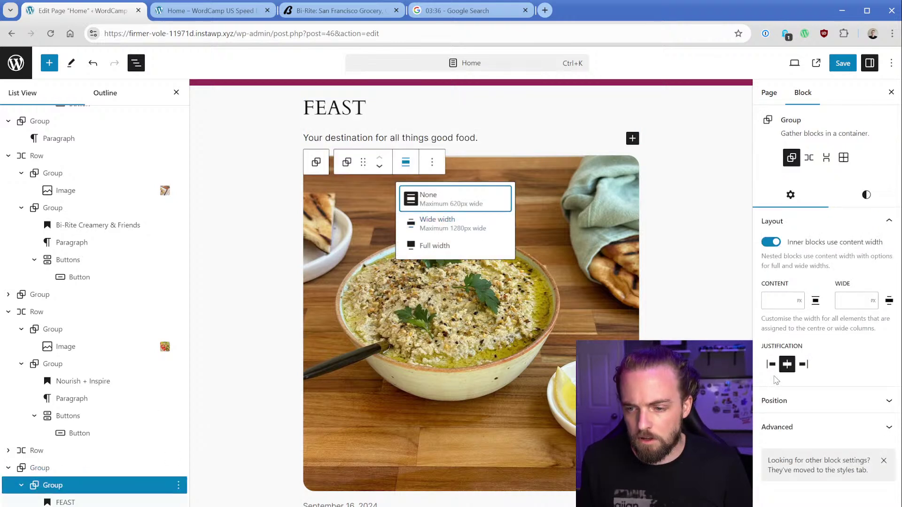
{"action": "left_click", "coordinate": [786, 364]}
{"action": "left_click", "coordinate": [853, 199]}
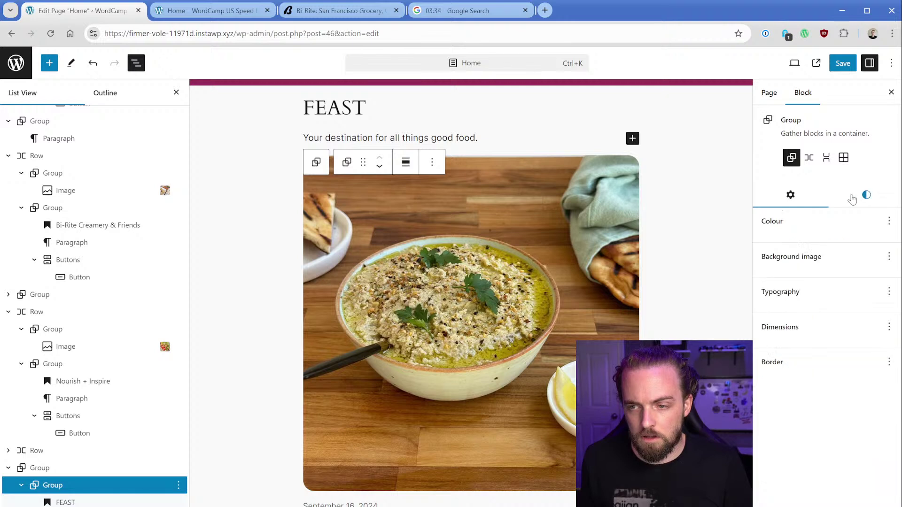
{"action": "left_click", "coordinate": [348, 108]}
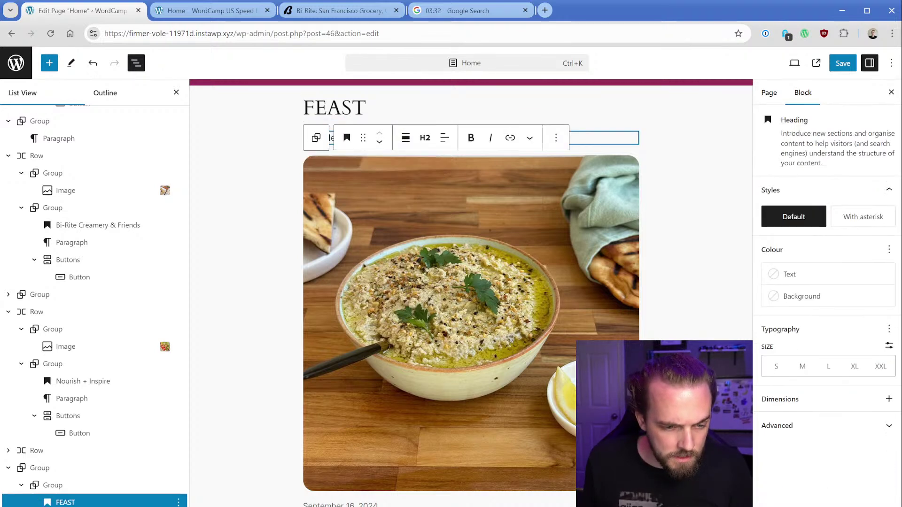
Set the alignment of the group holding the FEAST heading and tagline to wide width
{"action": "left_click", "coordinate": [77, 487]}
{"action": "left_click", "coordinate": [406, 163]}
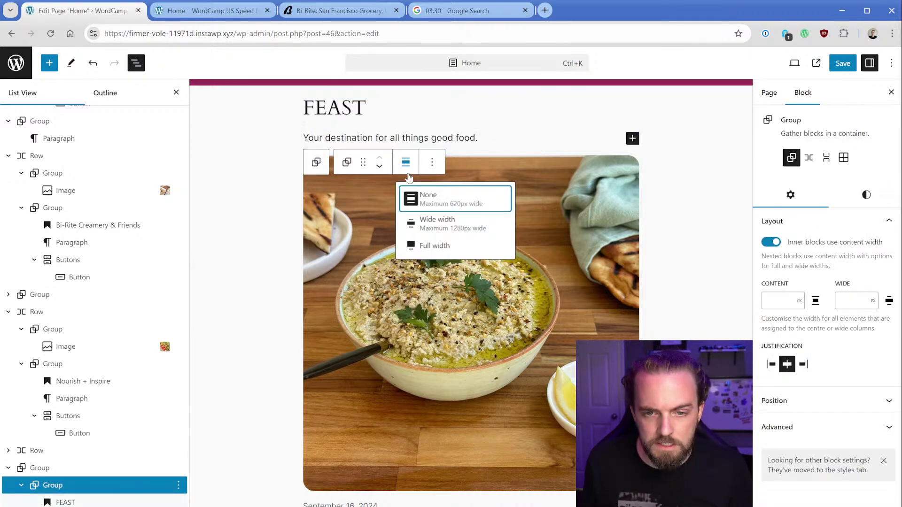
{"action": "left_click", "coordinate": [433, 225]}
{"action": "left_click", "coordinate": [405, 165]}
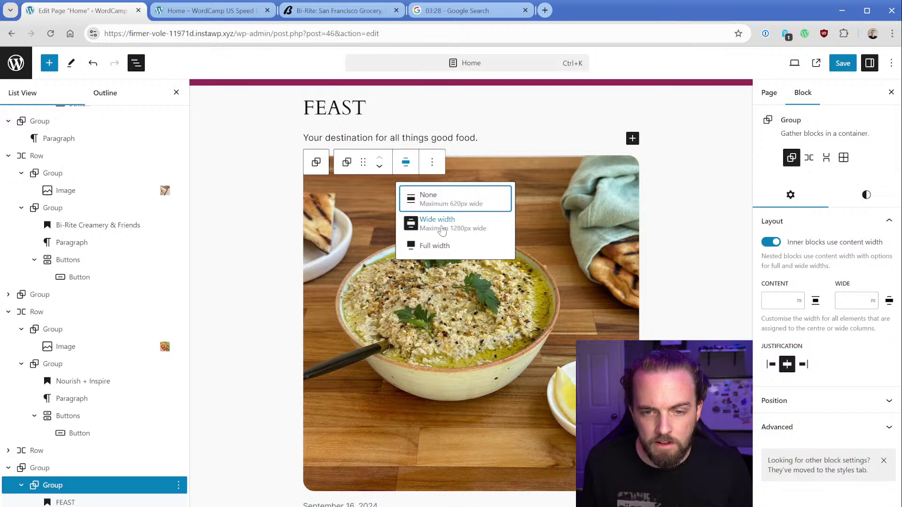
{"action": "left_click", "coordinate": [439, 206]}
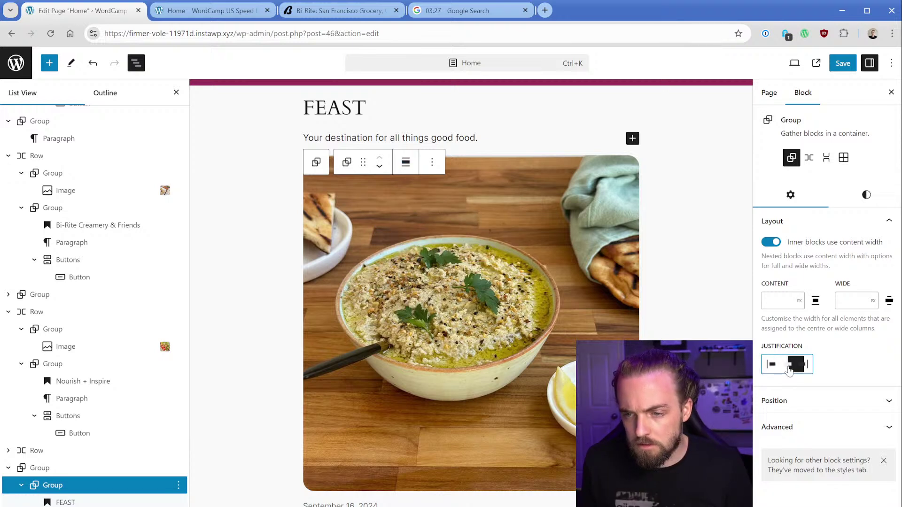
{"action": "left_click", "coordinate": [407, 164]}
{"action": "left_click", "coordinate": [467, 224]}
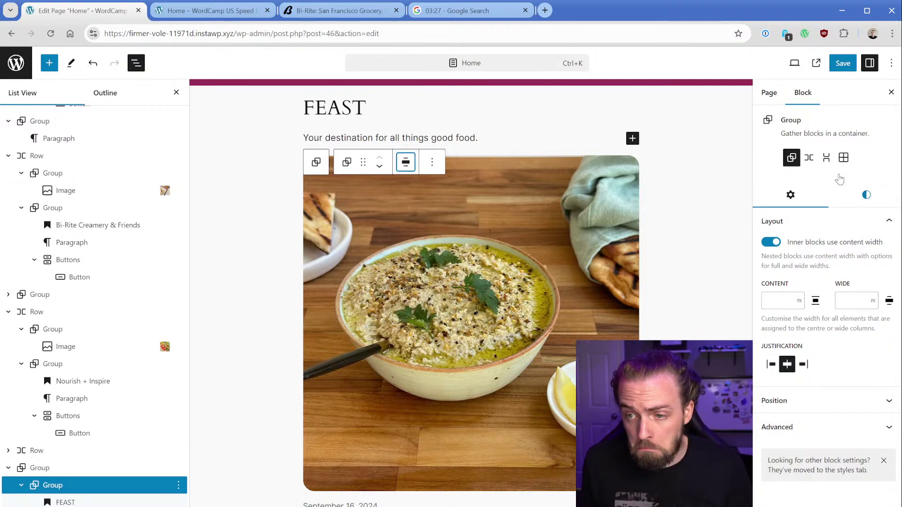
Try the Stack and Row layouts on the FEAST heading group, and switch it back to a plain Group
{"action": "left_click", "coordinate": [826, 163]}
{"action": "left_click", "coordinate": [809, 159]}
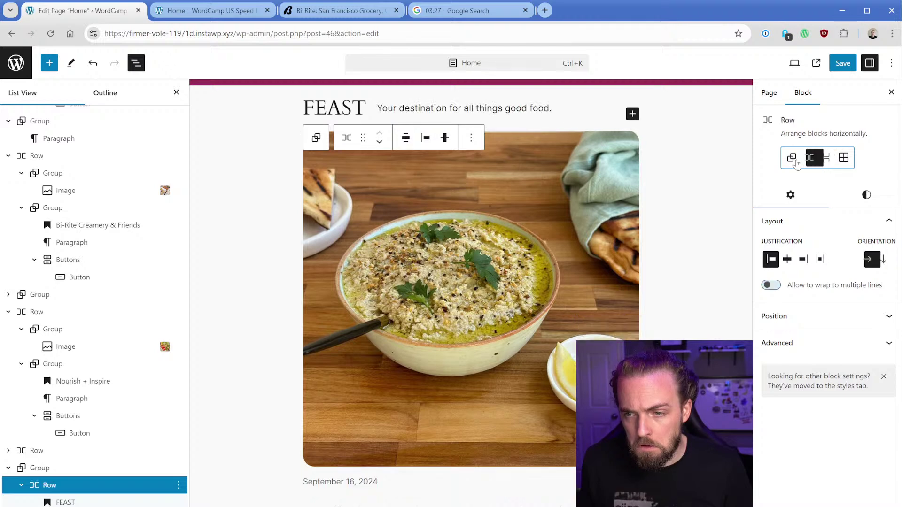
{"action": "left_click", "coordinate": [792, 159]}
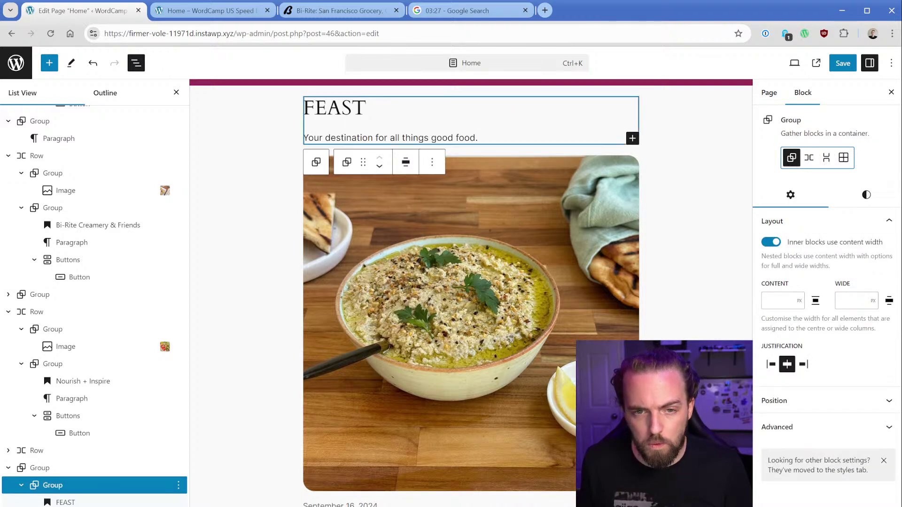
Centre-align the text of the FEAST heading and of the tagline paragraph beneath it
{"action": "triple_click", "coordinate": [390, 138]}
{"action": "left_click", "coordinate": [65, 502]}
{"action": "left_click_drag", "start_coordinate": [304, 146], "coordinate": [381, 196]}
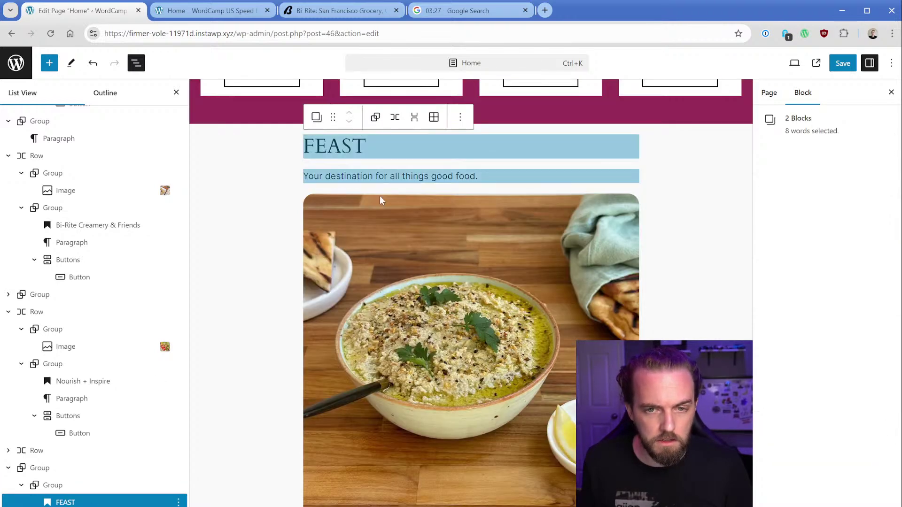
{"action": "left_click", "coordinate": [461, 117]}
{"action": "left_click", "coordinate": [446, 134]}
{"action": "left_click", "coordinate": [444, 117]}
{"action": "left_click", "coordinate": [479, 167]}
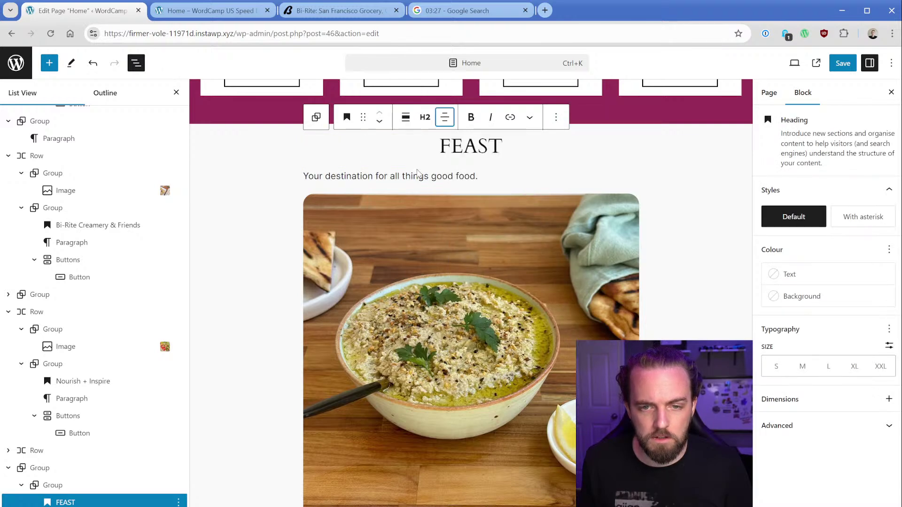
{"action": "left_click", "coordinate": [461, 176]}
{"action": "left_click", "coordinate": [406, 152]}
{"action": "left_click", "coordinate": [439, 203]}
{"action": "key", "text": "Up"}
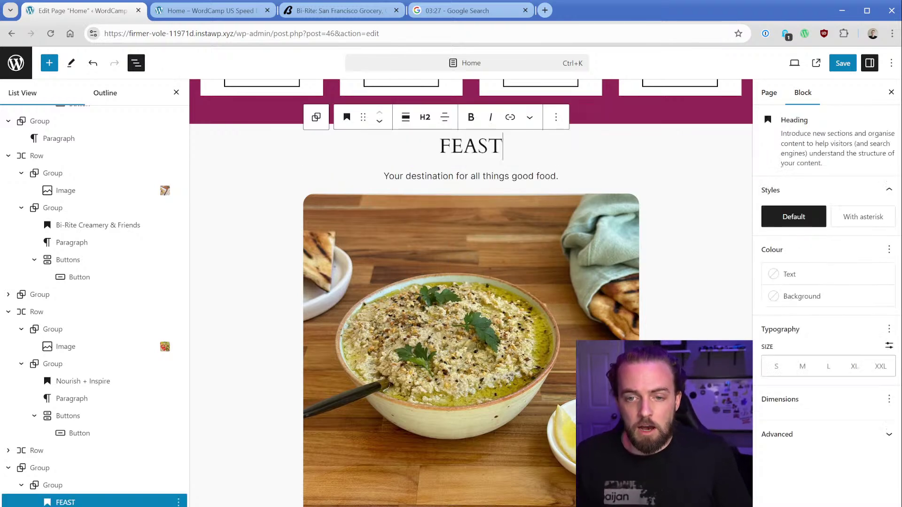
Save the page and check the FEAST section on the live homepage
{"action": "left_click", "coordinate": [843, 63]}
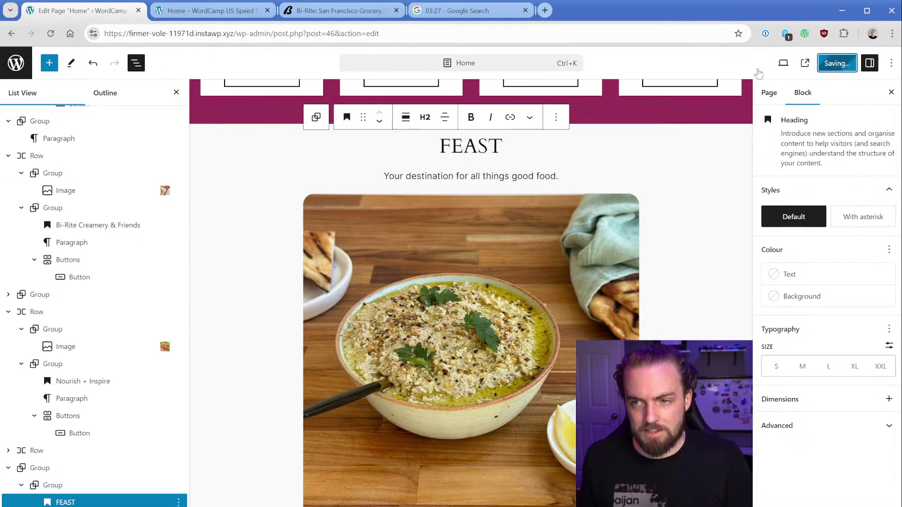
{"action": "left_click", "coordinate": [211, 10]}
{"action": "scroll", "coordinate": [263, 243], "scroll_direction": "down", "scroll_amount": 5}
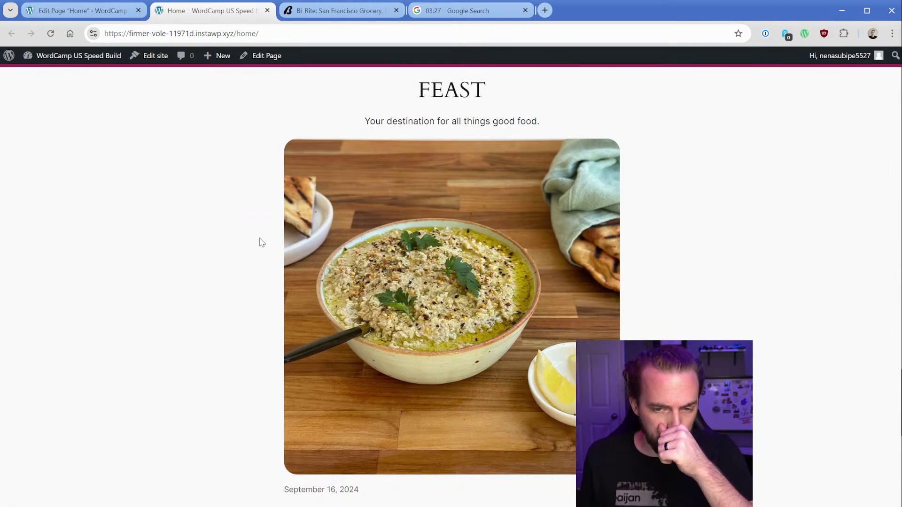
Open the site editor from the live page and bring up the site-wide styles for editing
{"action": "left_click", "coordinate": [156, 56]}
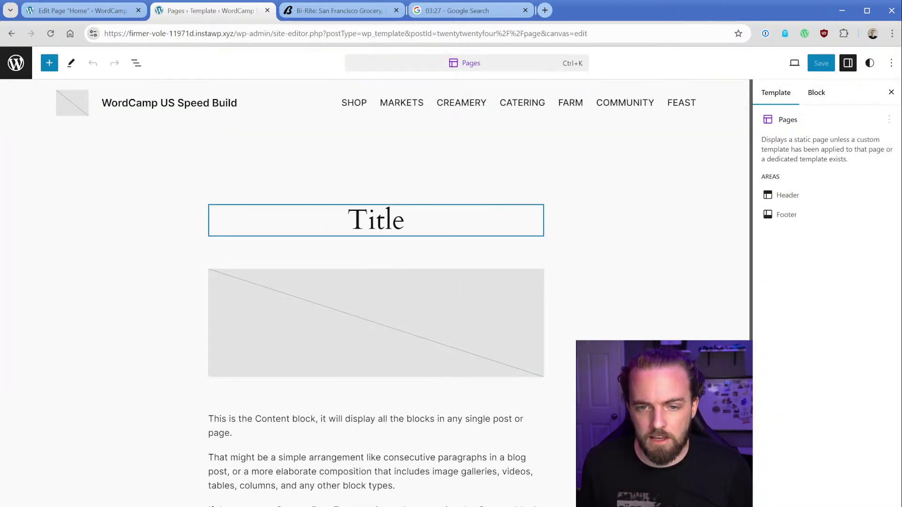
{"action": "left_click", "coordinate": [433, 227]}
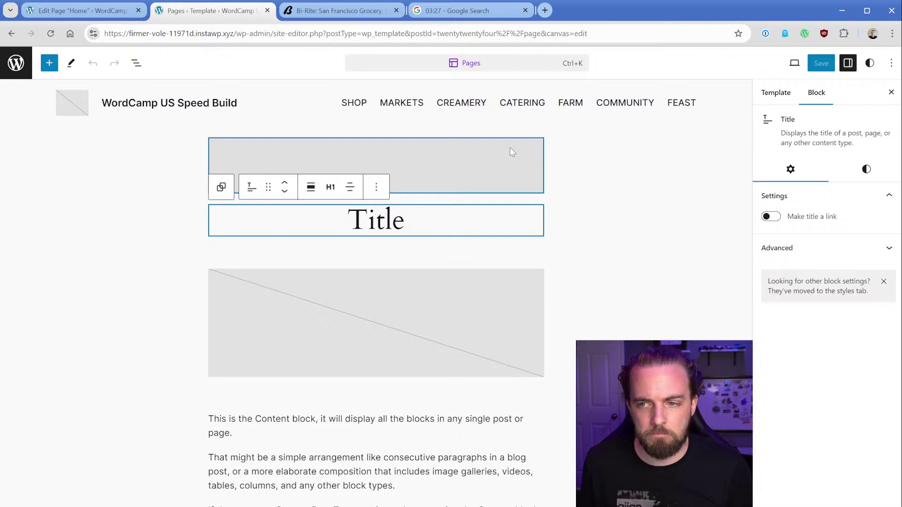
{"action": "left_click", "coordinate": [776, 93]}
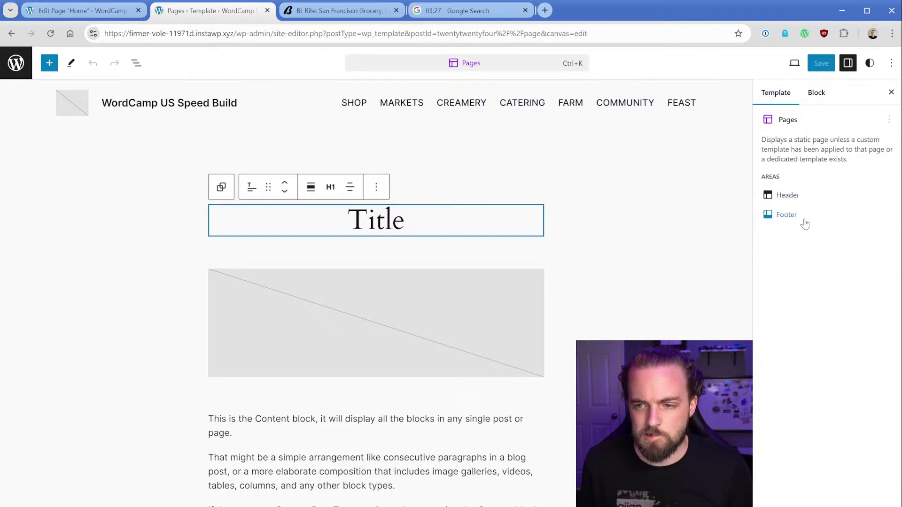
{"action": "left_click", "coordinate": [22, 70]}
{"action": "left_click", "coordinate": [15, 114]}
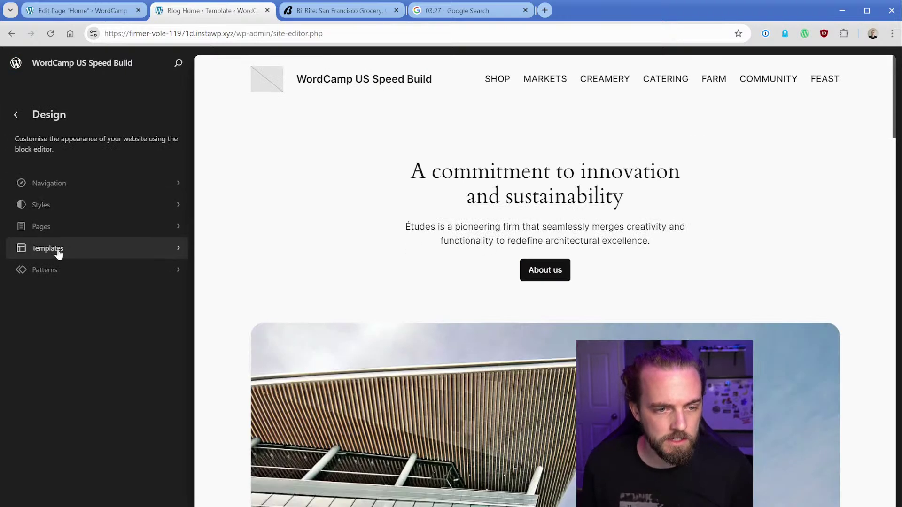
{"action": "left_click", "coordinate": [58, 205]}
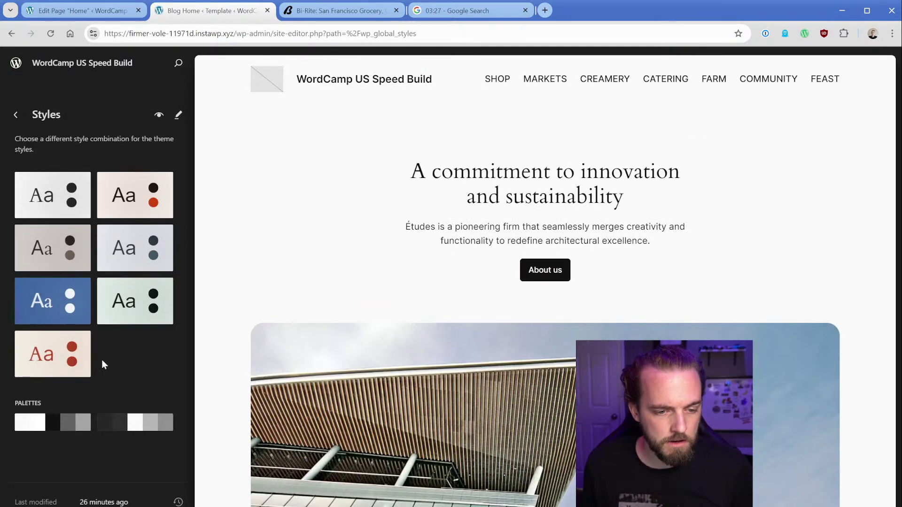
{"action": "left_click", "coordinate": [179, 116]}
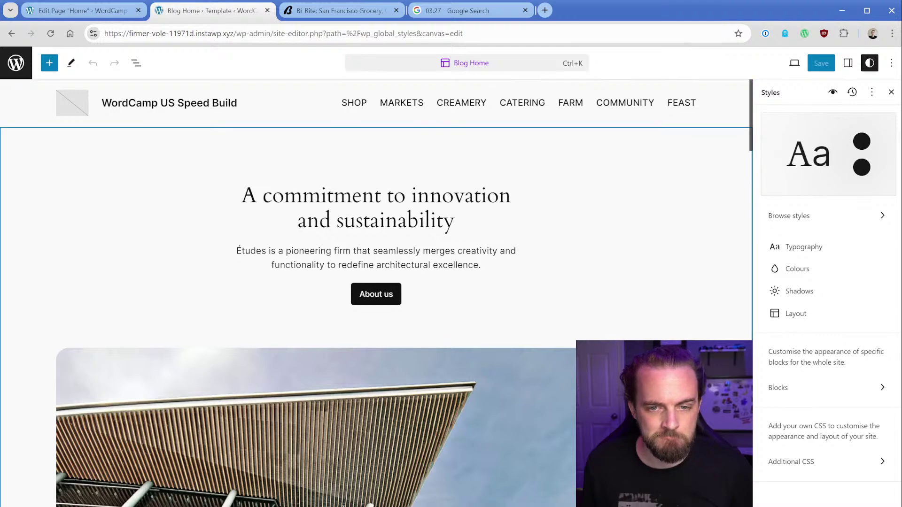
Open the font manager from the typography styles and allow access to Google Fonts for installing fonts
{"action": "left_click", "coordinate": [362, 196]}
{"action": "left_click", "coordinate": [787, 249]}
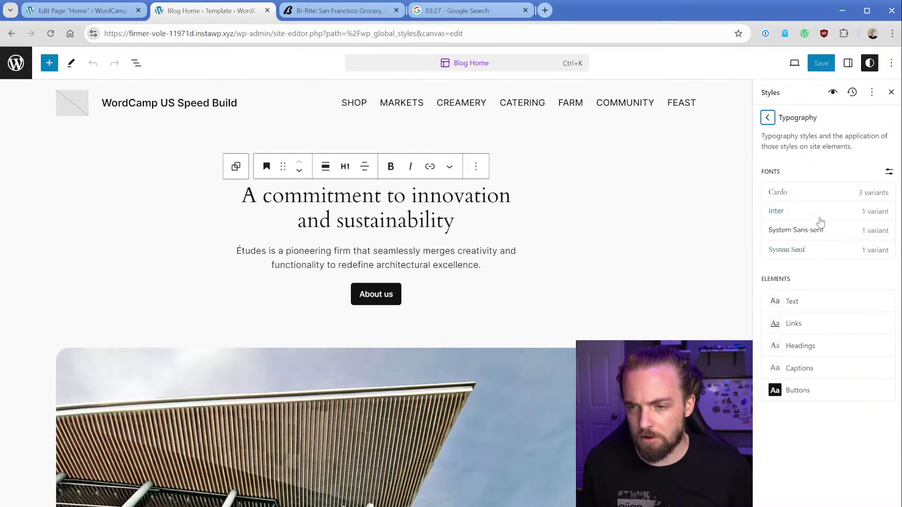
{"action": "left_click", "coordinate": [887, 173]}
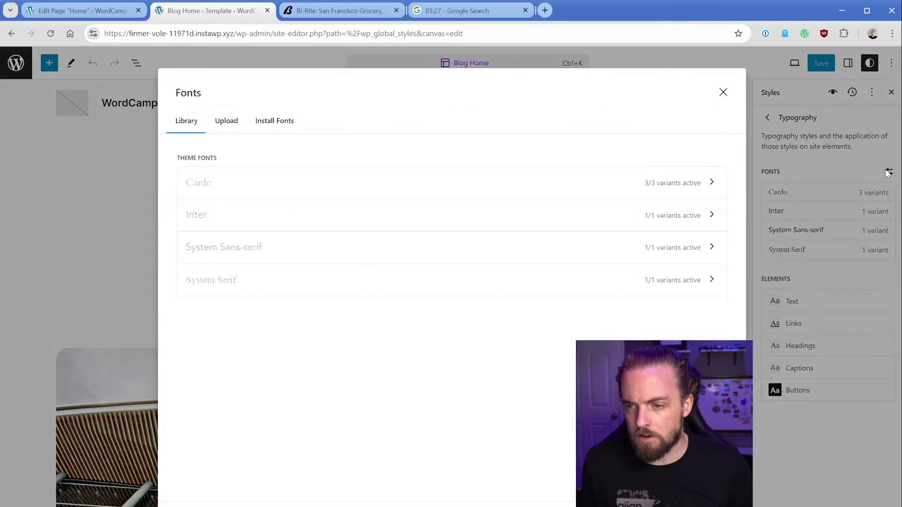
{"action": "left_click", "coordinate": [275, 131]}
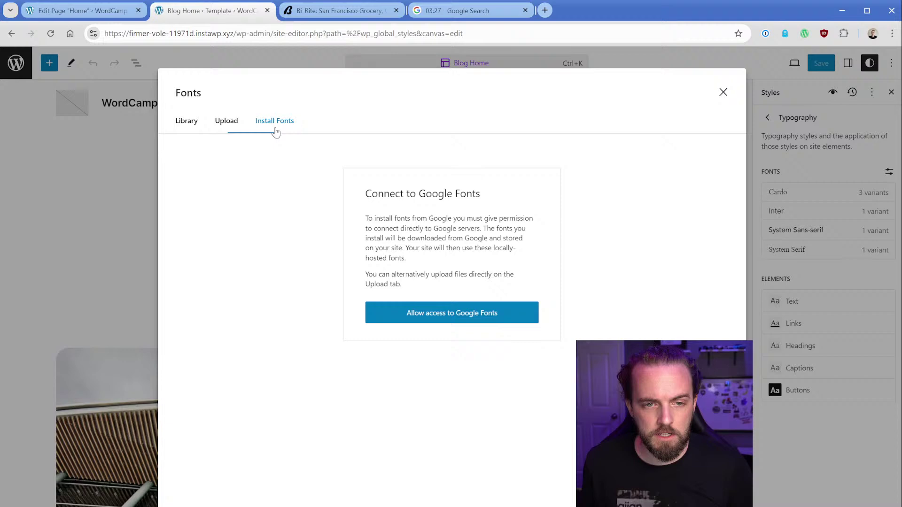
{"action": "left_click", "coordinate": [415, 305]}
Inspect the FEAST heading on the original Bi-Rite site in the developer tools
{"action": "left_click", "coordinate": [338, 10]}
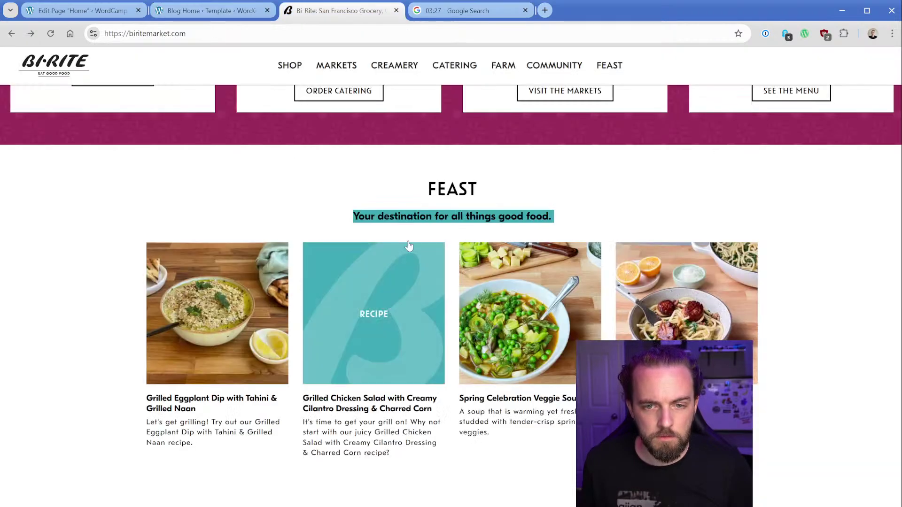
{"action": "right_click", "coordinate": [402, 183]}
{"action": "key", "text": "Escape"}
{"action": "right_click", "coordinate": [458, 185]}
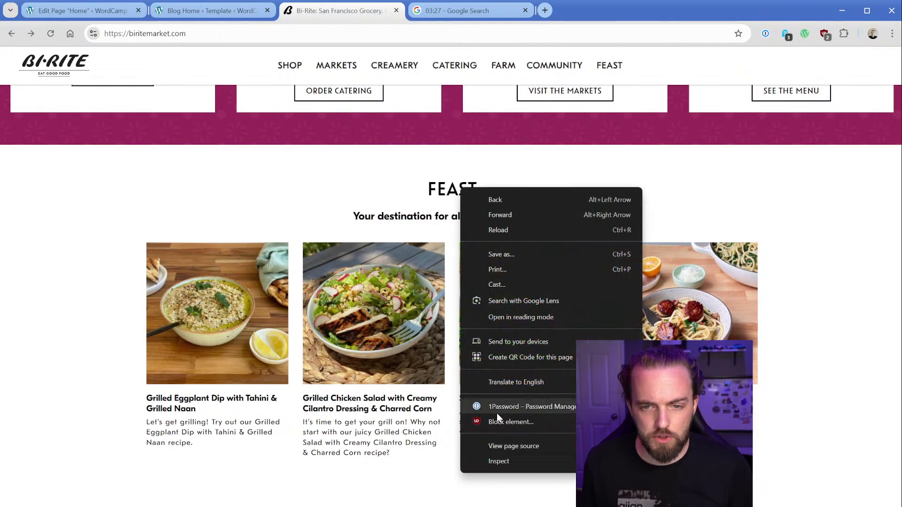
{"action": "left_click", "coordinate": [495, 458]}
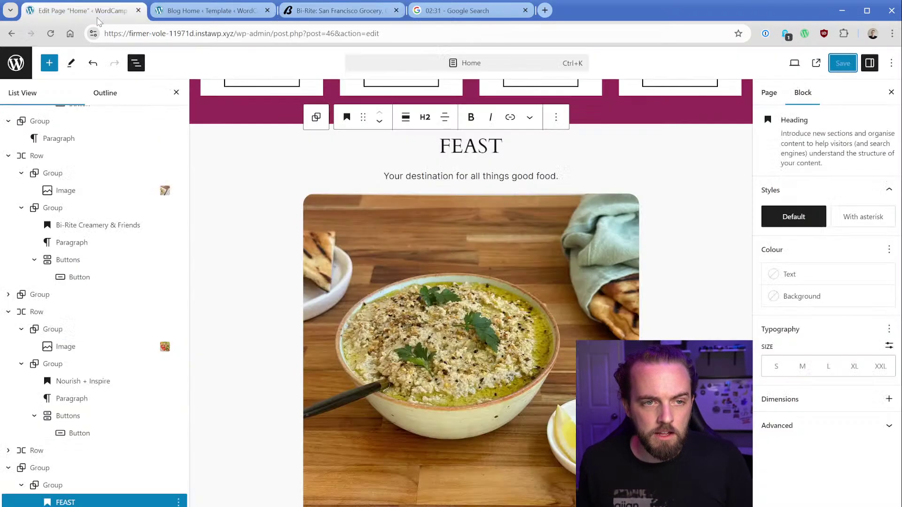
Search Google Fonts for "Cambon", shorten the search to "Cambo", and open the Cambo font's variants
{"action": "left_click", "coordinate": [80, 10]}
{"action": "left_click", "coordinate": [207, 10]}
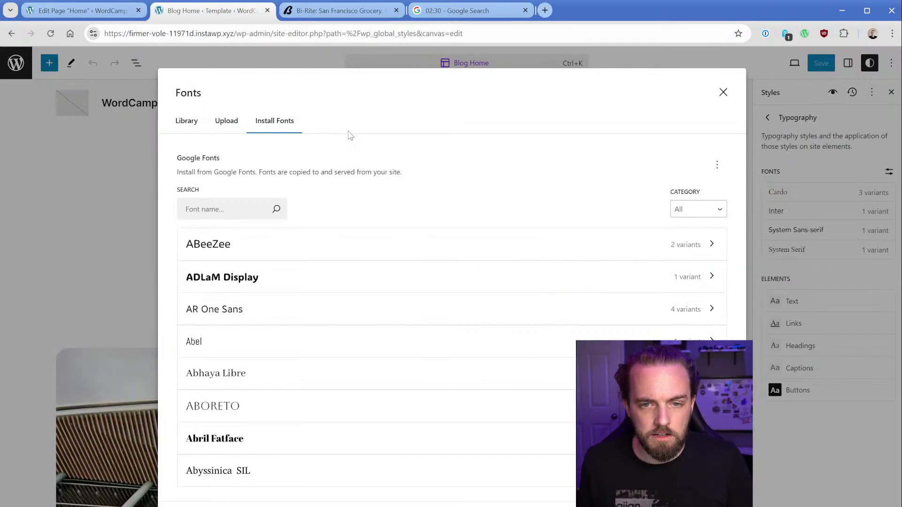
{"action": "left_click", "coordinate": [225, 209]}
{"action": "type", "text": "Cambon"}
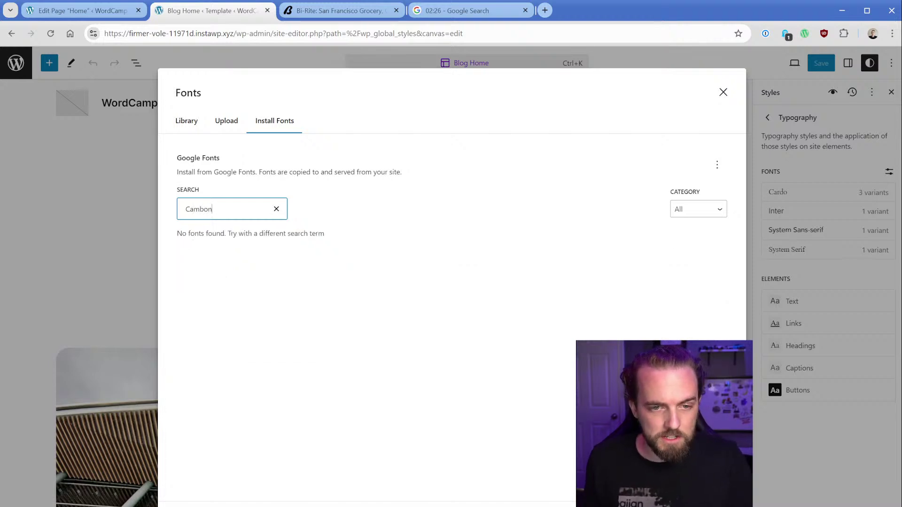
{"action": "key", "text": "BackSpace"}
{"action": "left_click", "coordinate": [258, 247]}
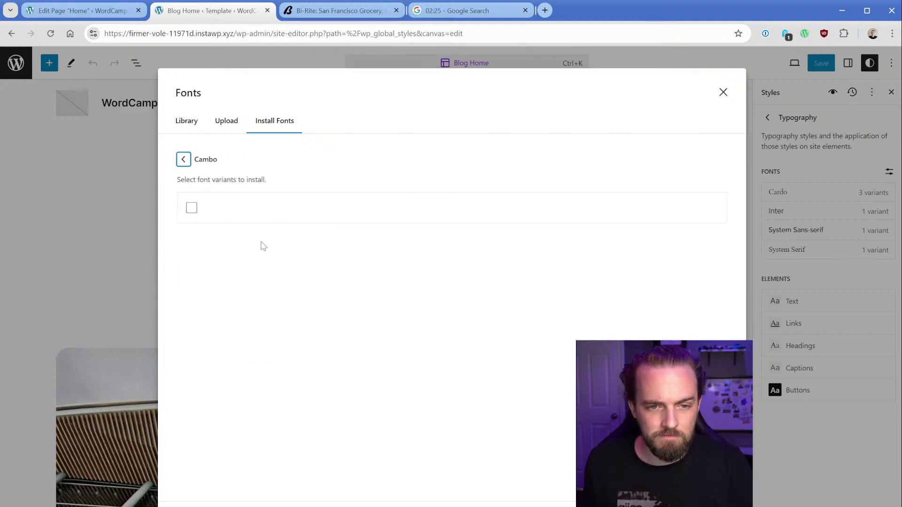
Examine the font-family rules applied to the FEAST heading on the original Bi-Rite site
{"action": "left_click", "coordinate": [342, 8]}
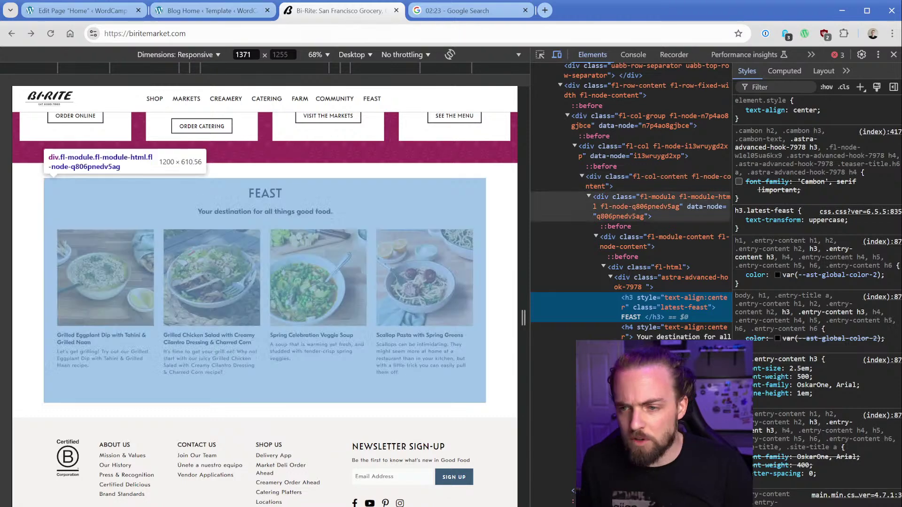
{"action": "left_click", "coordinate": [827, 182]}
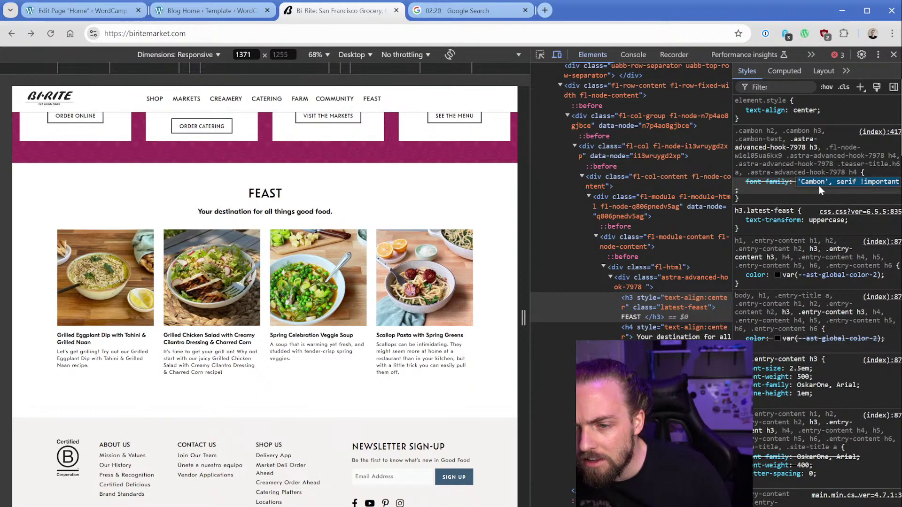
{"action": "key", "text": "Escape"}
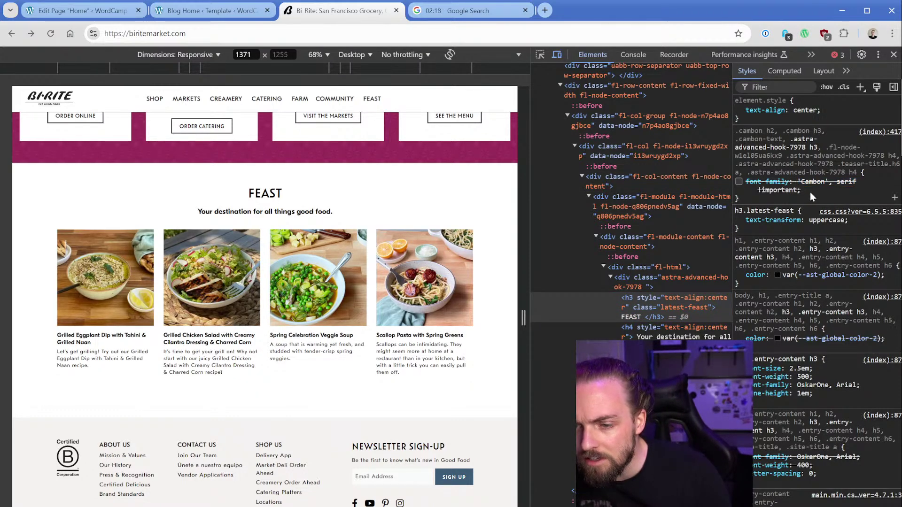
{"action": "scroll", "coordinate": [810, 192], "scroll_direction": "down", "scroll_amount": 3}
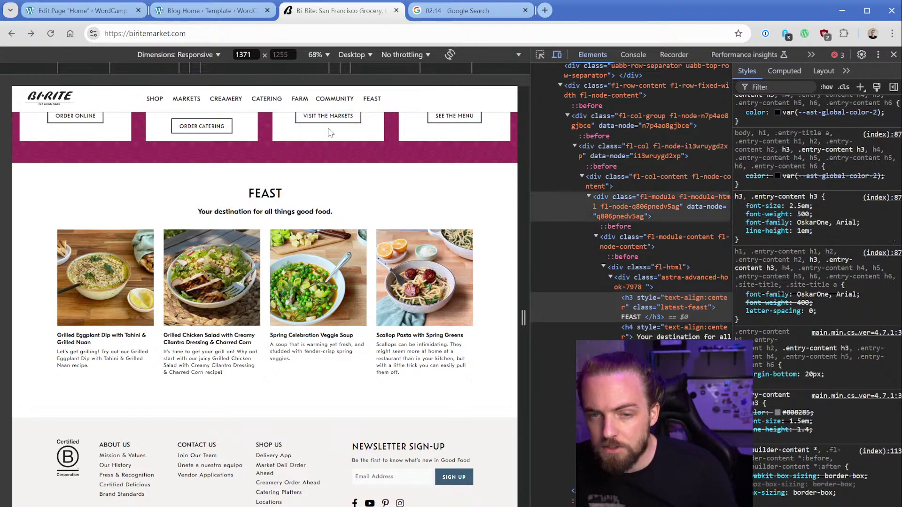
Try selecting the Cambo 400 normal variant for installation, and return to the unfiltered Google Fonts list
{"action": "left_click", "coordinate": [94, 18]}
{"action": "left_click", "coordinate": [219, 18]}
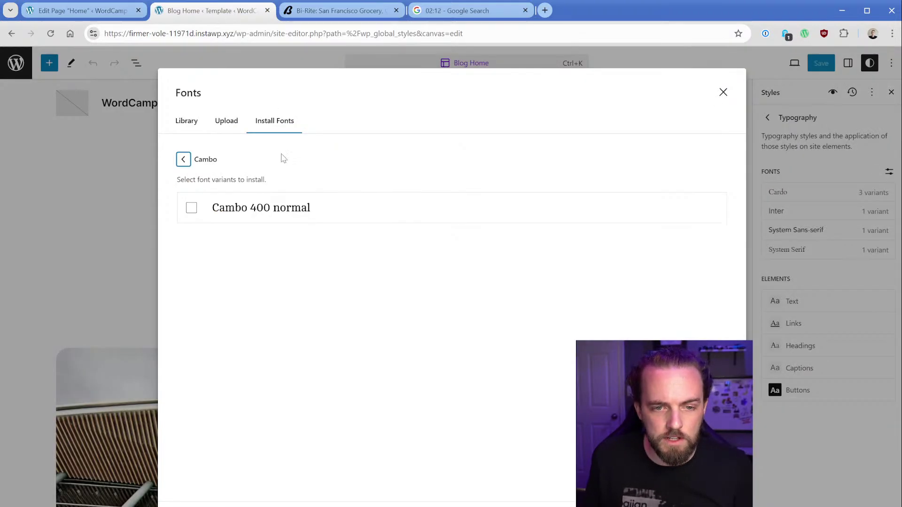
{"action": "left_click", "coordinate": [234, 208]}
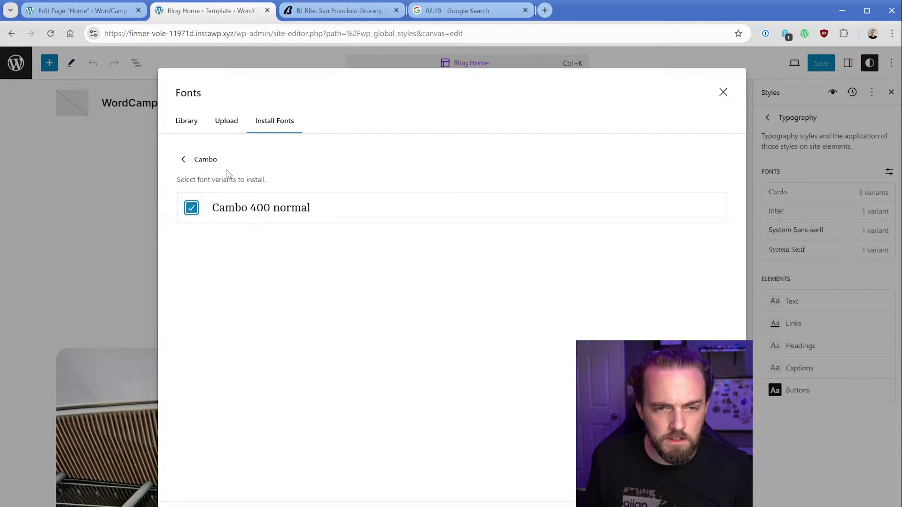
{"action": "left_click", "coordinate": [182, 162]}
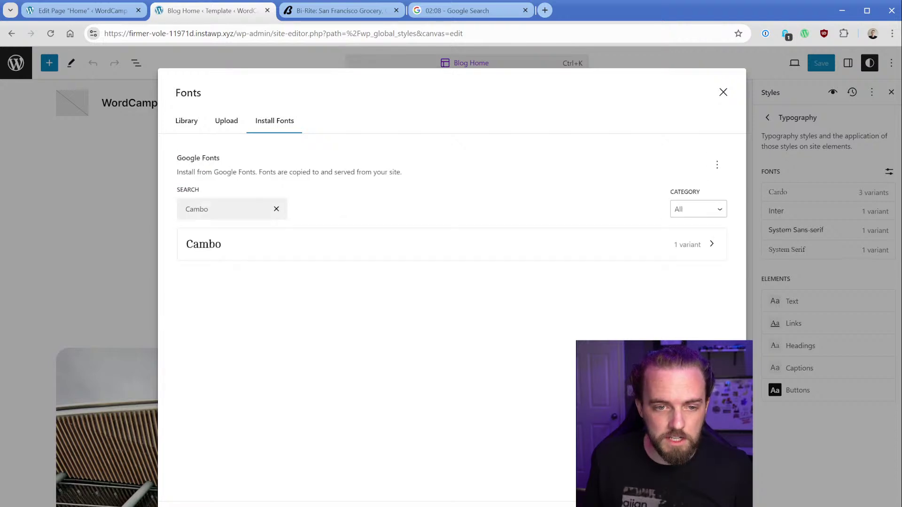
{"action": "left_click", "coordinate": [276, 208]}
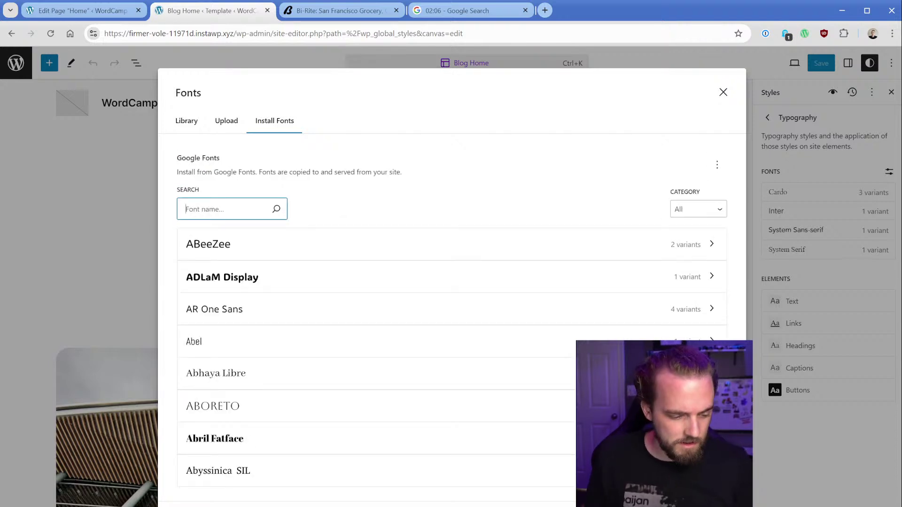
Recheck the heading font on the original Bi-Rite site, search Google Fonts for "oskar", and clear the search
{"action": "left_click", "coordinate": [338, 10]}
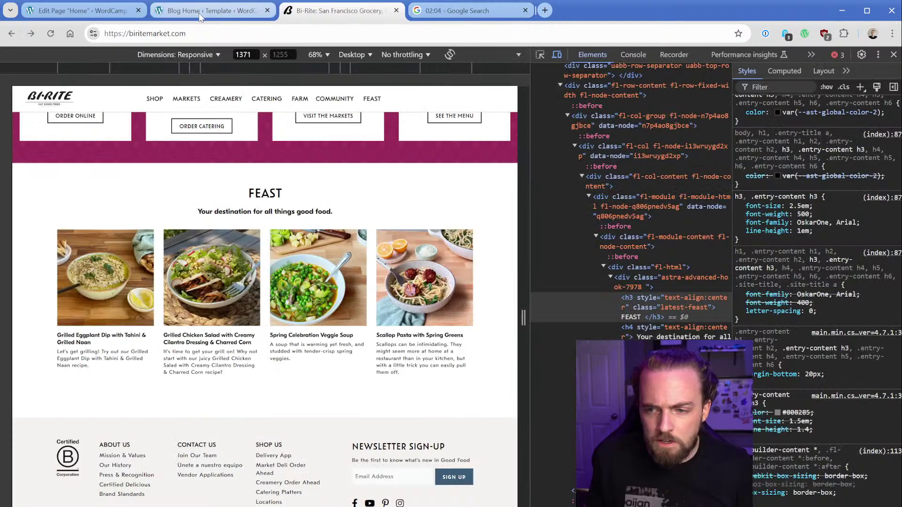
{"action": "left_click", "coordinate": [205, 12]}
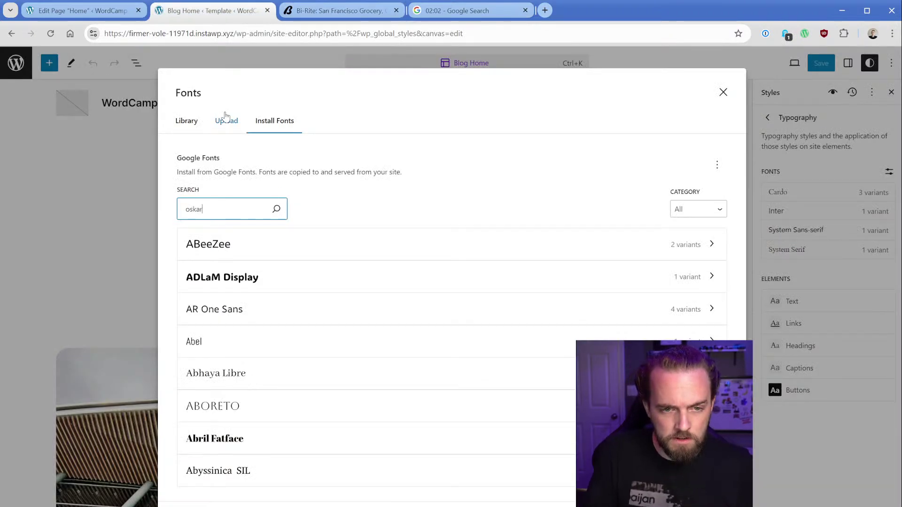
{"action": "key", "text": "BackSpace"}
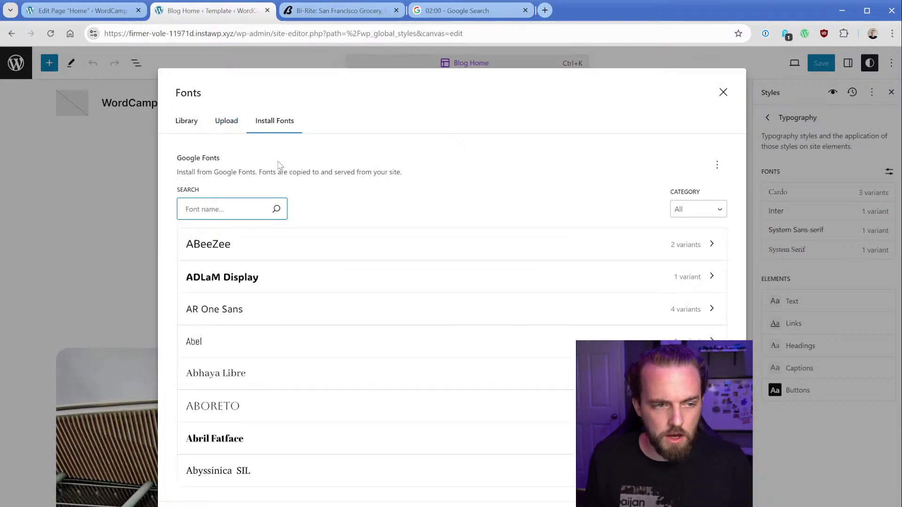
Check the remaining time on the countdown timer, and re-examine the FEAST h3 element's CSS rules on the original Bi-Rite site
{"action": "left_click", "coordinate": [453, 10]}
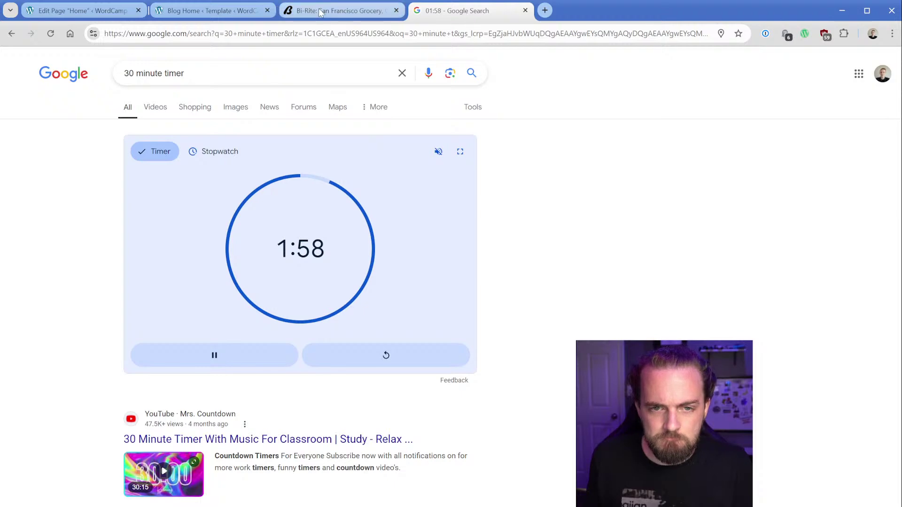
{"action": "left_click", "coordinate": [338, 11]}
{"action": "scroll", "coordinate": [825, 340], "scroll_direction": "down", "scroll_amount": 5}
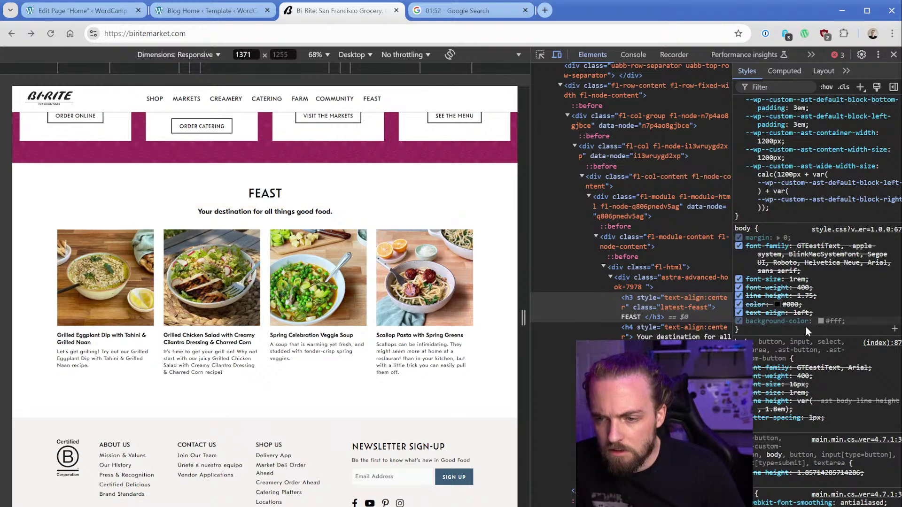
{"action": "scroll", "coordinate": [817, 235], "scroll_direction": "up", "scroll_amount": 5}
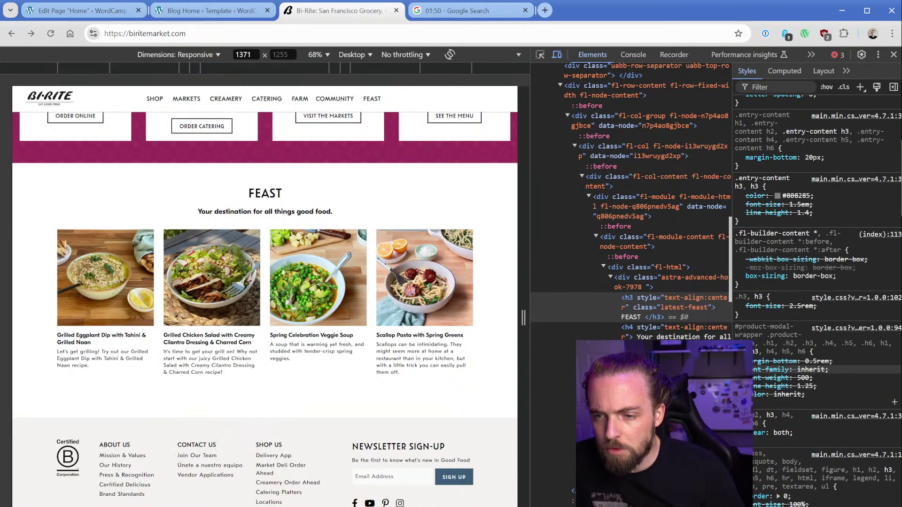
{"action": "right_click", "coordinate": [261, 191]}
{"action": "left_click", "coordinate": [630, 302]}
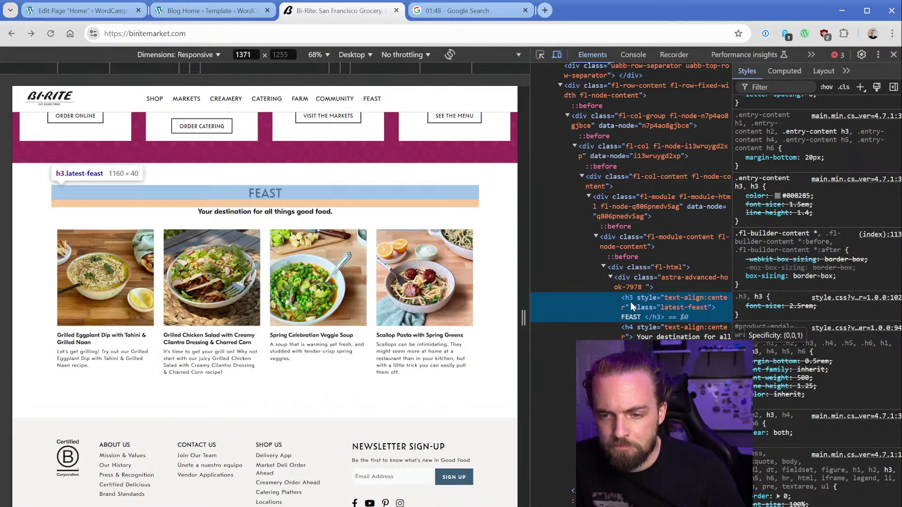
{"action": "left_click", "coordinate": [630, 302]}
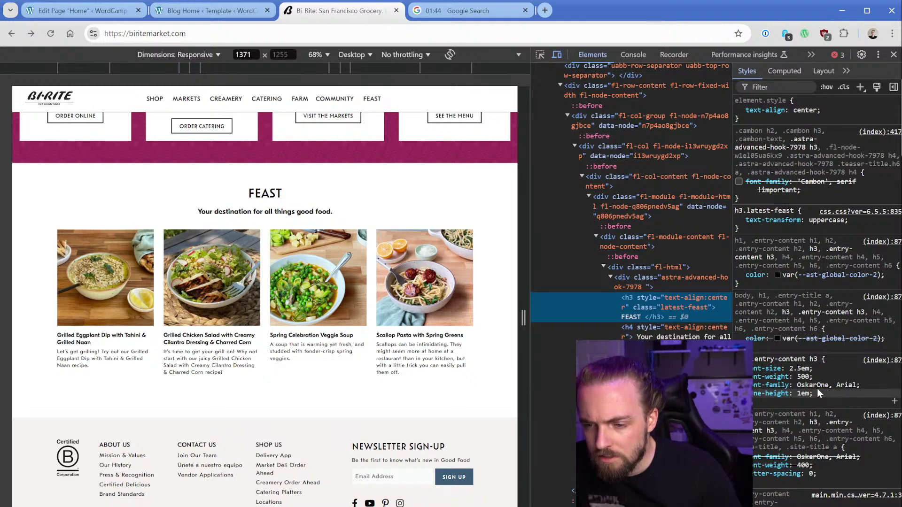
Return to the site editor's font manager and view the Cardo variants in the installed font library
{"action": "left_click", "coordinate": [80, 11]}
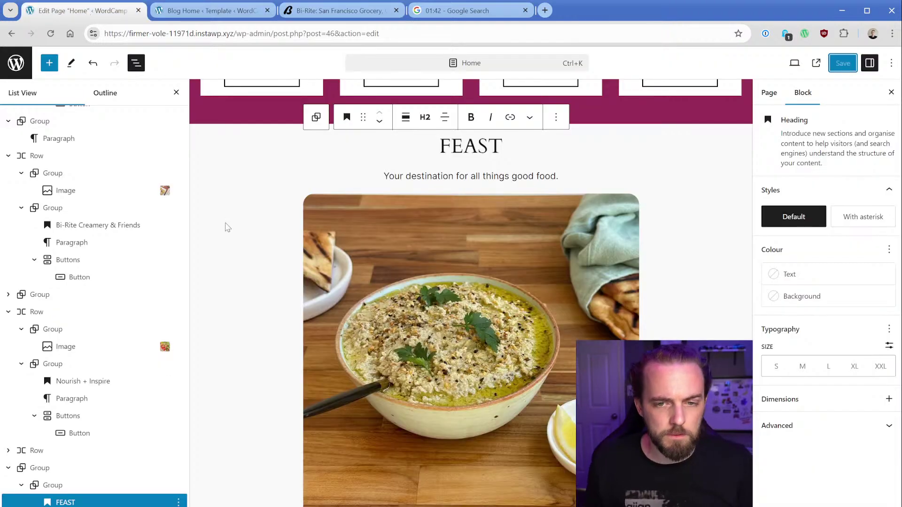
{"action": "left_click", "coordinate": [245, 10]}
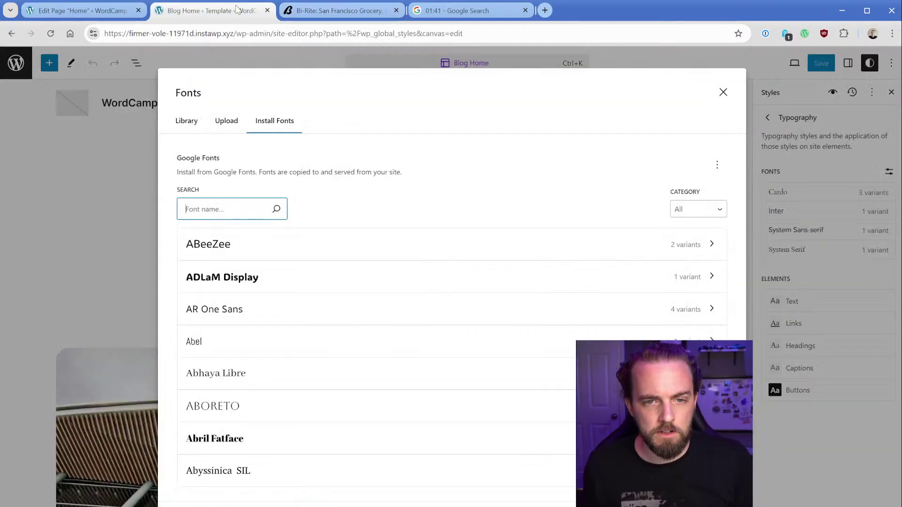
{"action": "left_click", "coordinate": [187, 121]}
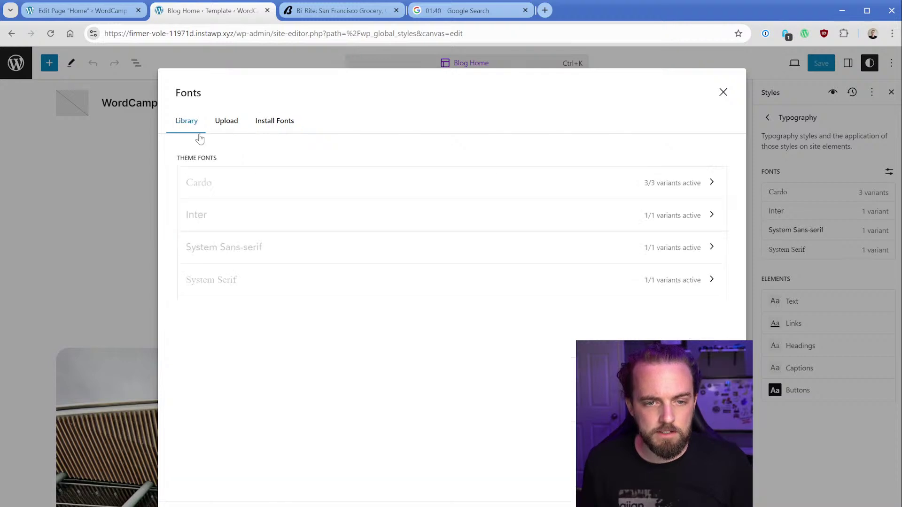
{"action": "left_click", "coordinate": [254, 188]}
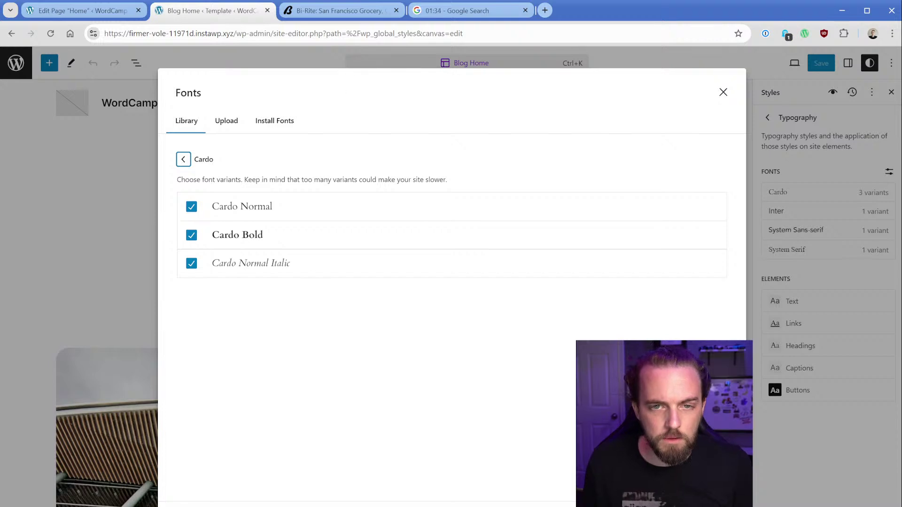
Inspect the tagline under FEAST on the original Bi-Rite site and open its font-family declaration
{"action": "left_click", "coordinate": [348, 10]}
{"action": "right_click", "coordinate": [288, 209]}
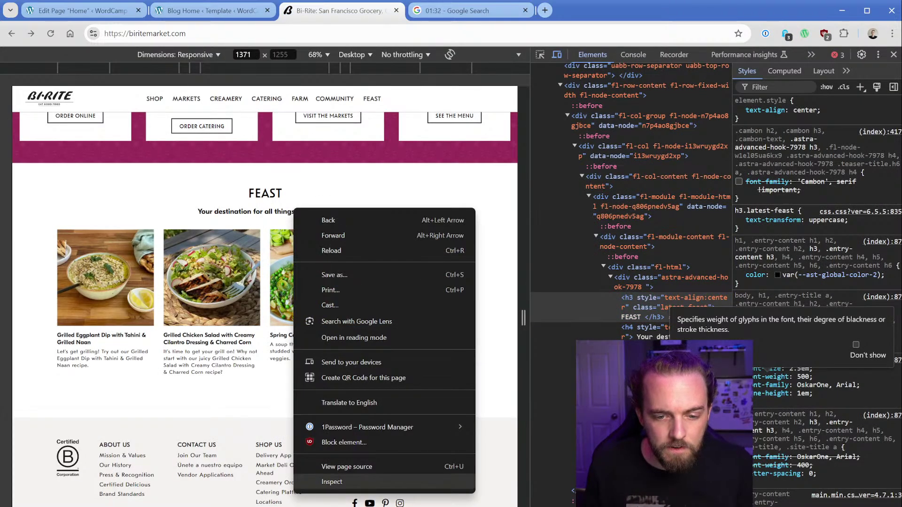
{"action": "left_click", "coordinate": [315, 491]}
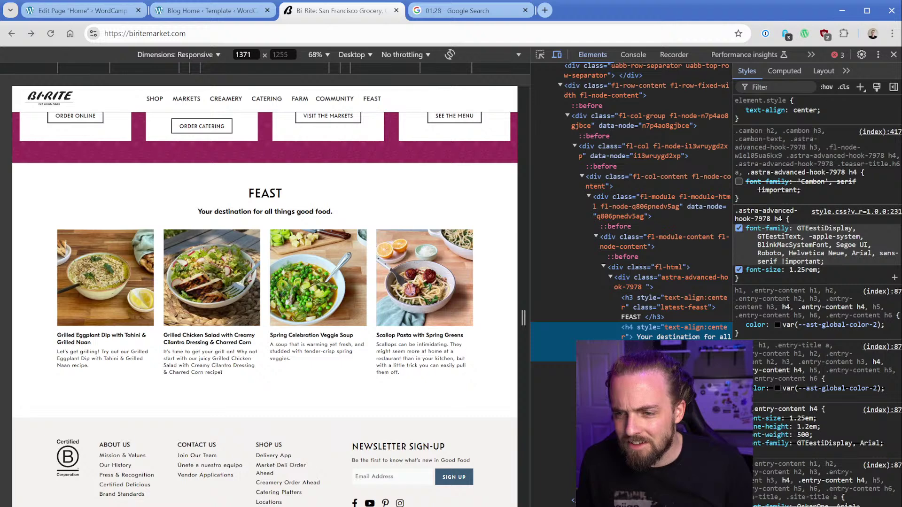
{"action": "left_click", "coordinate": [799, 244]}
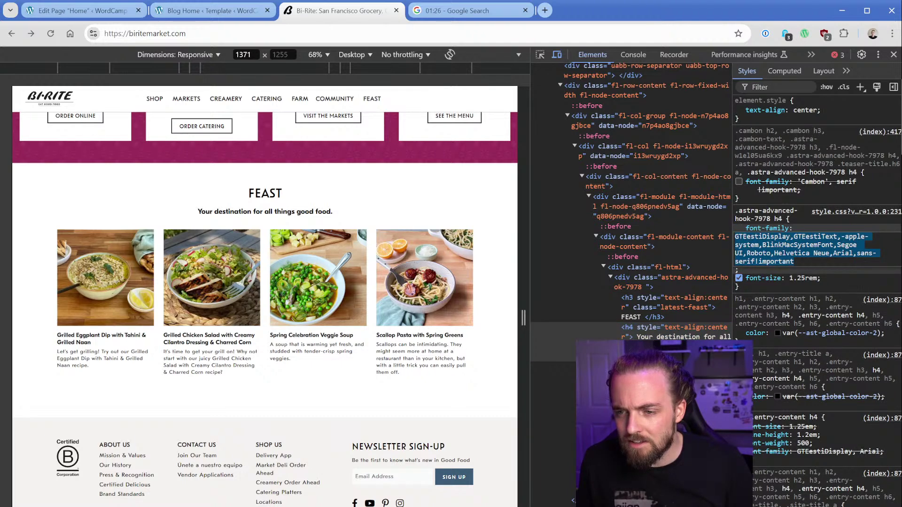
Copy "Segoe UI" from the font stack in the Bi-Rite site's styles and search Google Fonts for it in the template's font installer
{"action": "left_click", "coordinate": [844, 245]}
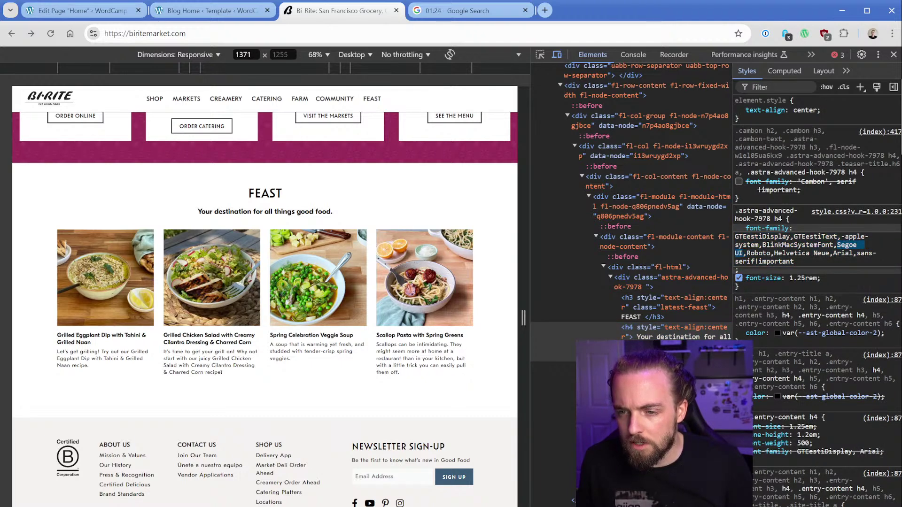
{"action": "left_click", "coordinate": [84, 10]}
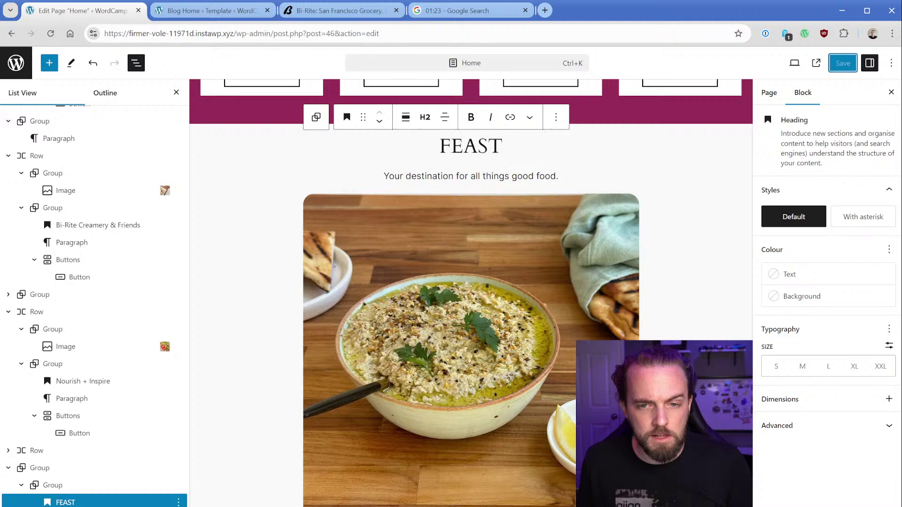
{"action": "left_click", "coordinate": [199, 6]}
{"action": "left_click", "coordinate": [275, 120]}
{"action": "left_click", "coordinate": [220, 209]}
{"action": "type", "text": "Segoe UI"}
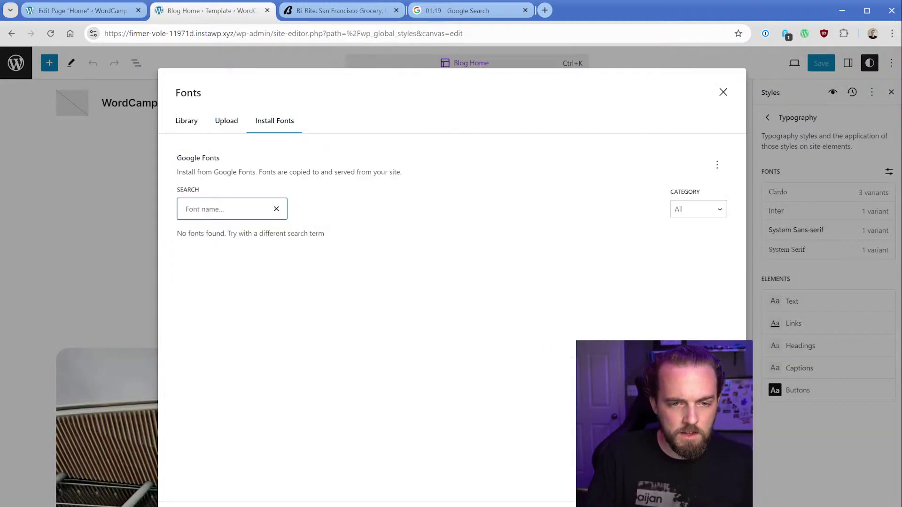
Install the Roboto 300, 400, 500 and 700 normal variants from Google Fonts and check them in the font library
{"action": "type", "text": "Roboto"}
{"action": "left_click", "coordinate": [254, 245]}
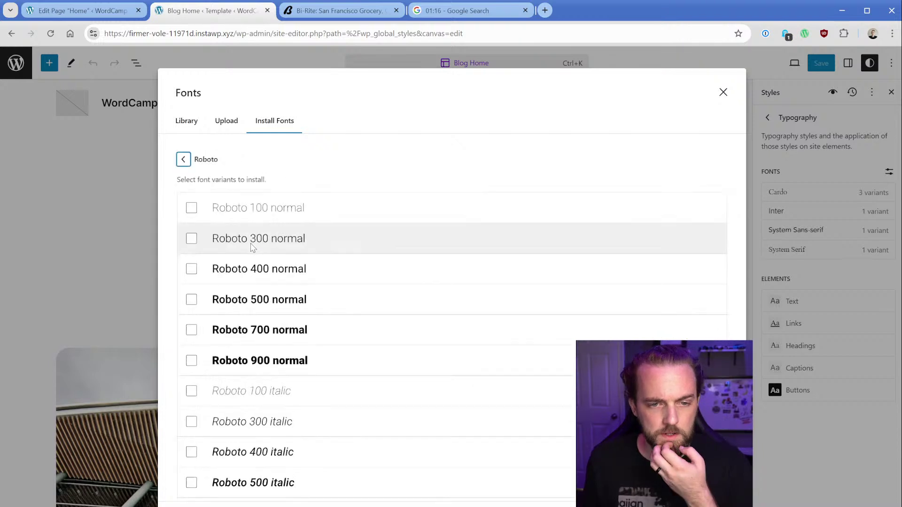
{"action": "left_click", "coordinate": [257, 239]}
{"action": "left_click", "coordinate": [258, 299]}
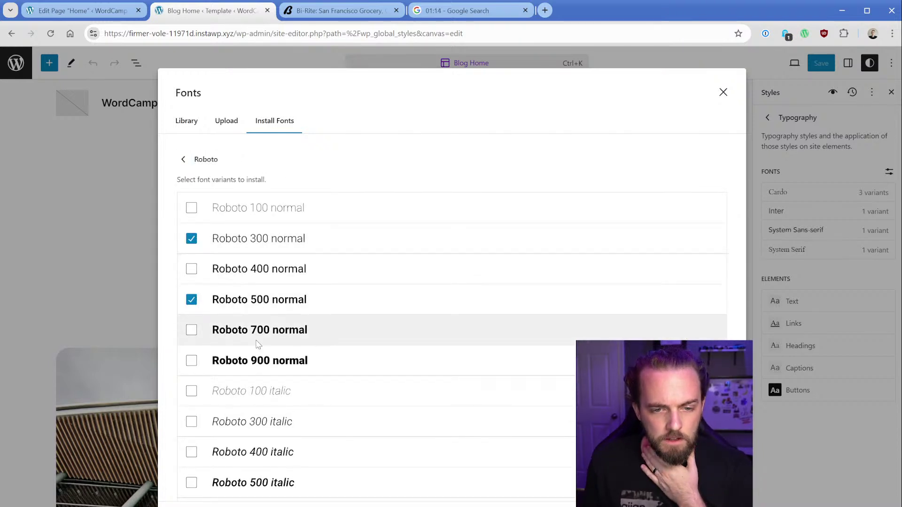
{"action": "left_click", "coordinate": [245, 270]}
{"action": "left_click", "coordinate": [249, 330]}
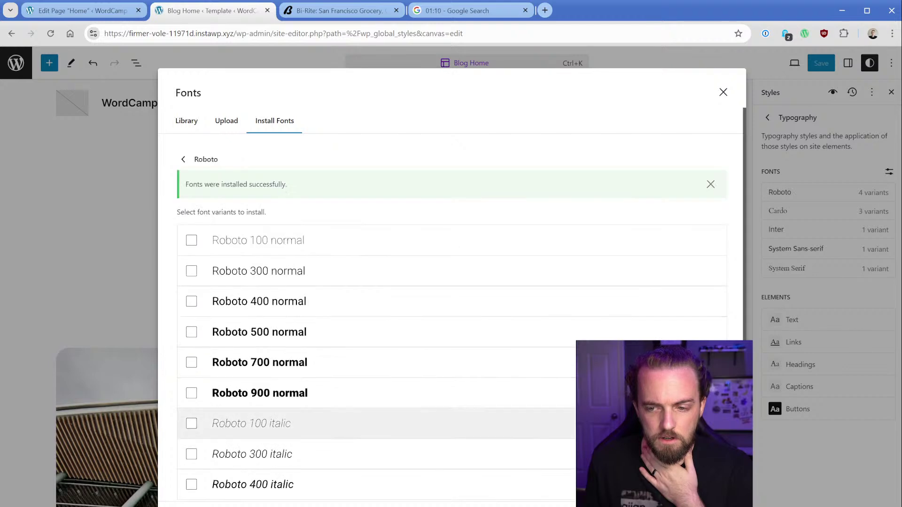
{"action": "left_click", "coordinate": [723, 92]}
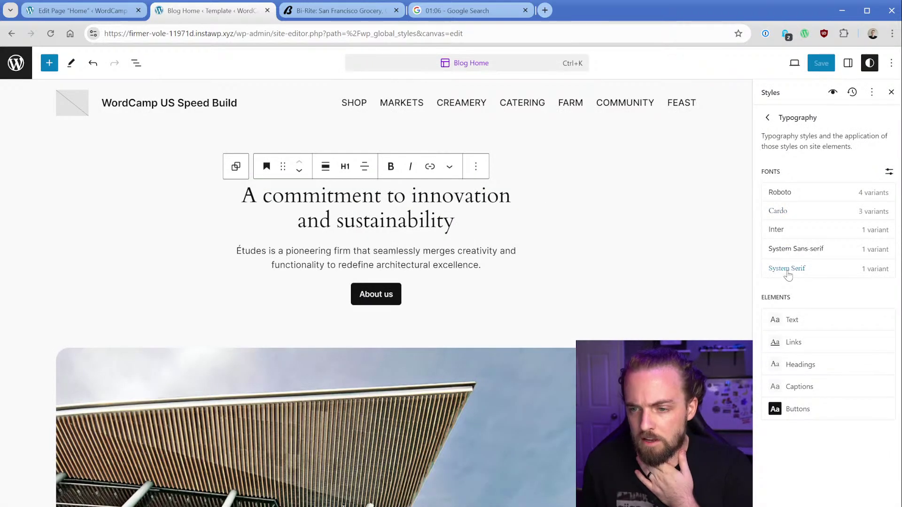
{"action": "left_click", "coordinate": [795, 193]}
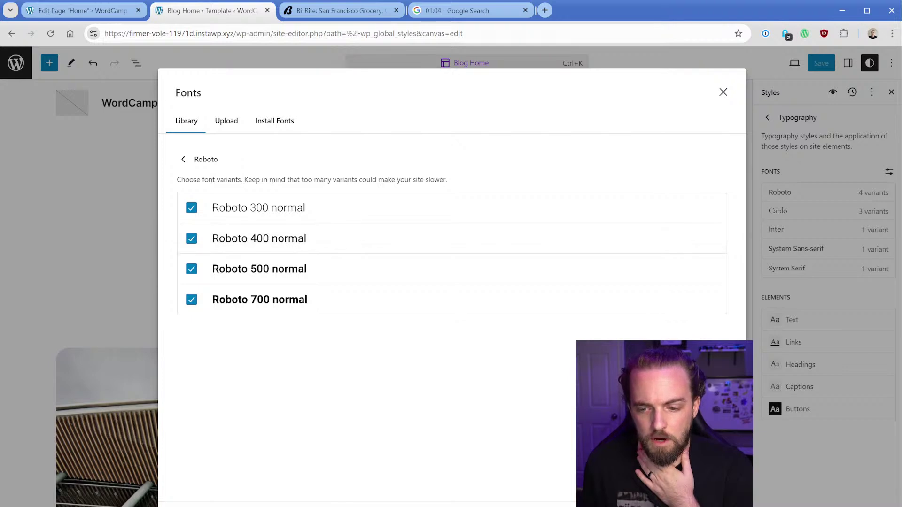
{"action": "left_click", "coordinate": [722, 92]}
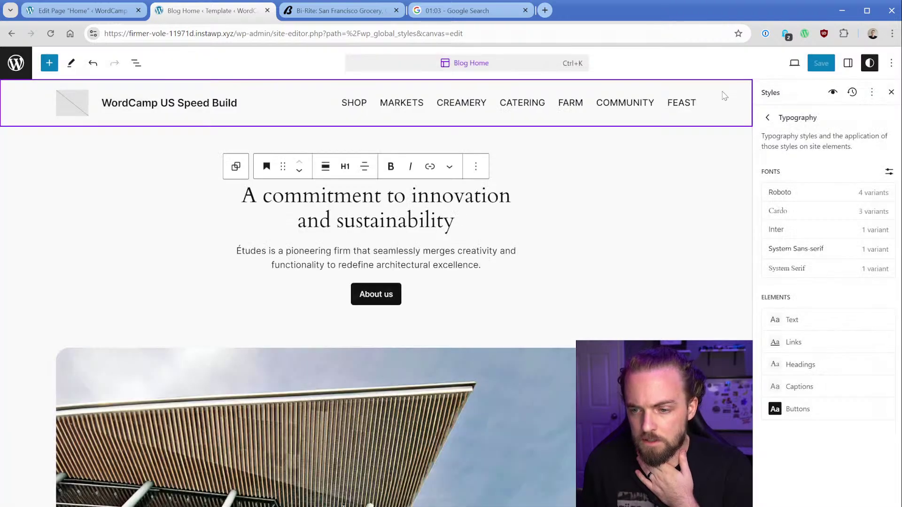
Set the site-wide text typography to Cardo with Semi Bold appearance, comparing it with the Bi-Rite site
{"action": "left_click", "coordinate": [792, 320]}
{"action": "left_click", "coordinate": [795, 268]}
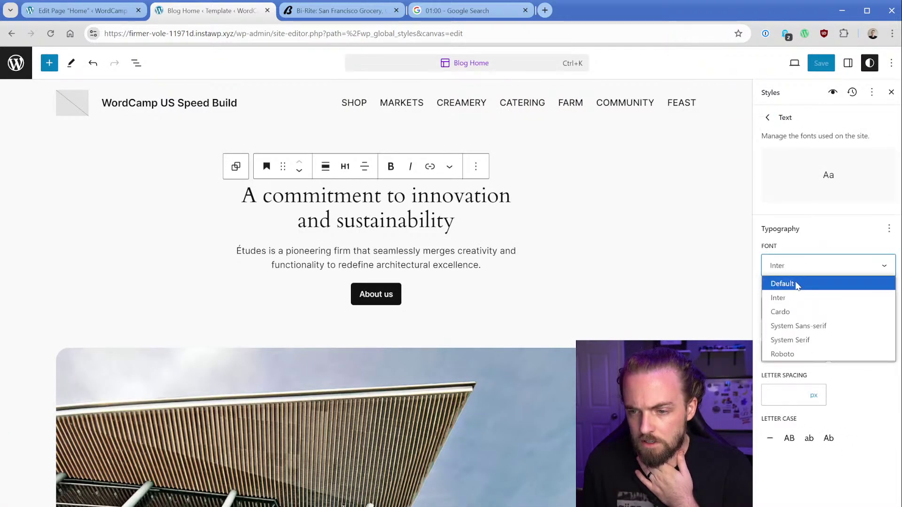
{"action": "left_click", "coordinate": [798, 313]}
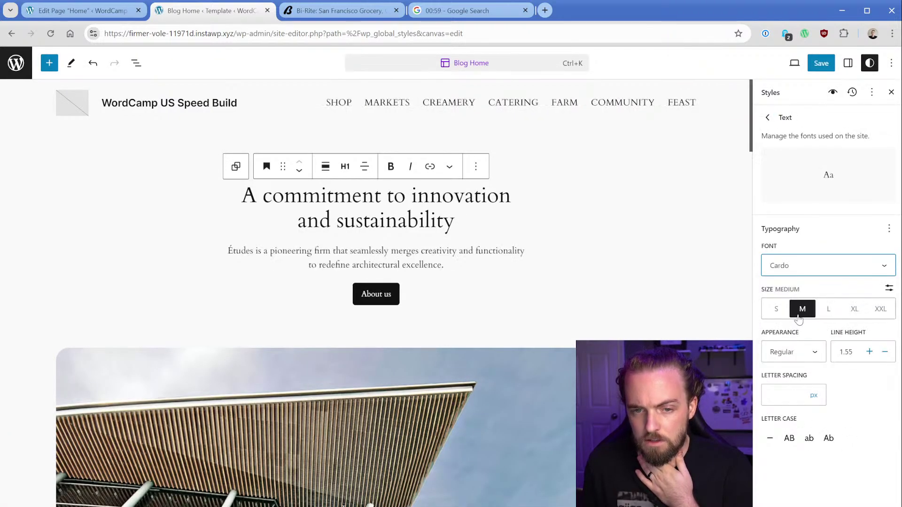
{"action": "left_click", "coordinate": [346, 15]}
{"action": "left_click", "coordinate": [893, 54]}
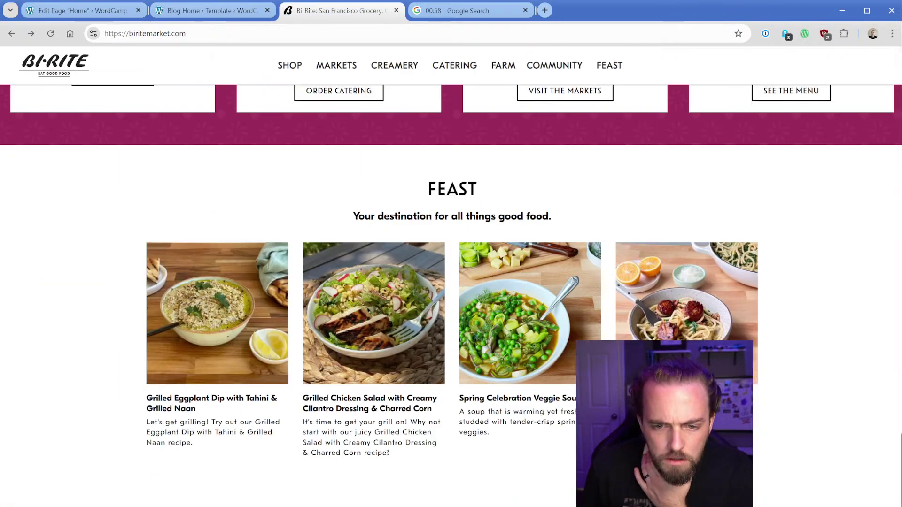
{"action": "scroll", "coordinate": [451, 254], "scroll_direction": "down", "scroll_amount": 3}
{"action": "left_click", "coordinate": [240, 12]}
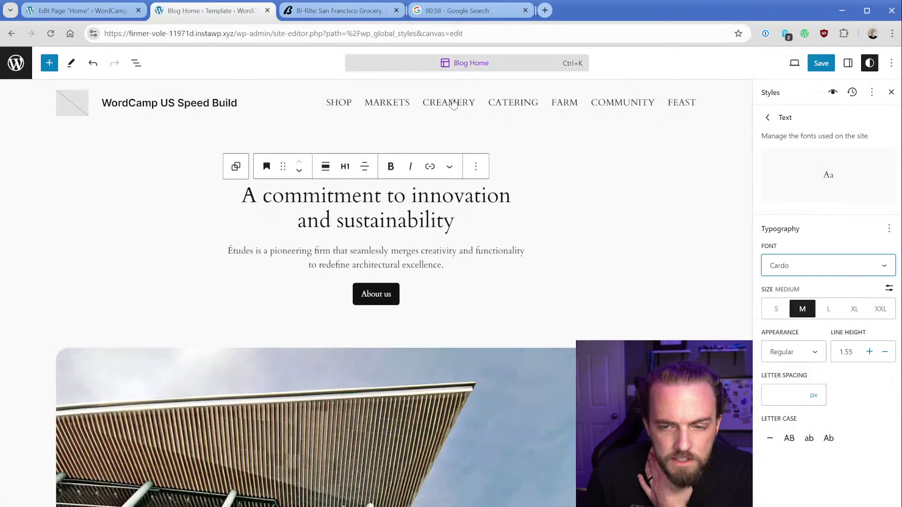
{"action": "left_click", "coordinate": [803, 360]}
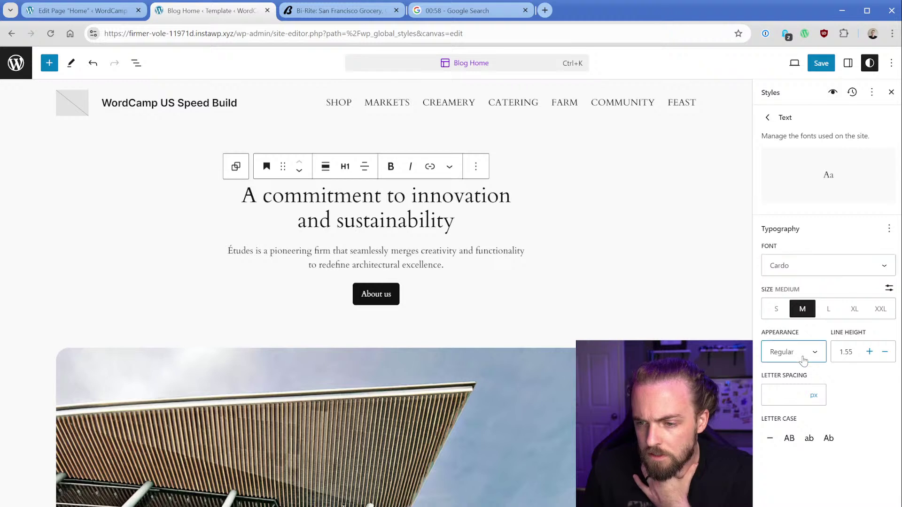
{"action": "left_click", "coordinate": [790, 505]}
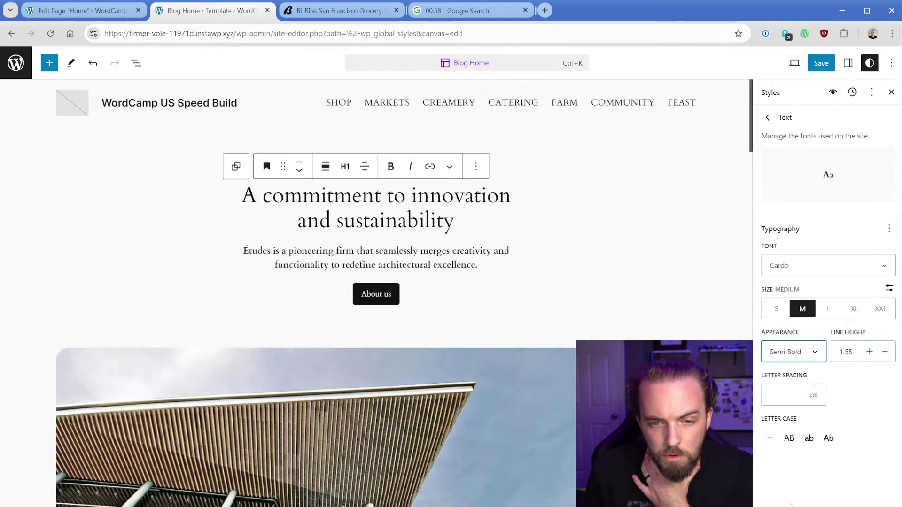
Open the global typography settings for all headings and keep Cardo selected as their font
{"action": "left_click", "coordinate": [767, 117]}
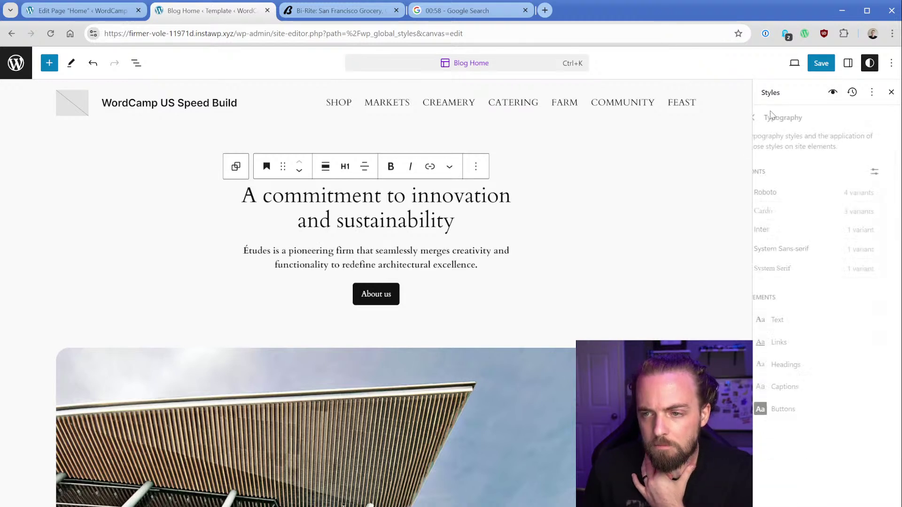
{"action": "left_click", "coordinate": [809, 370]}
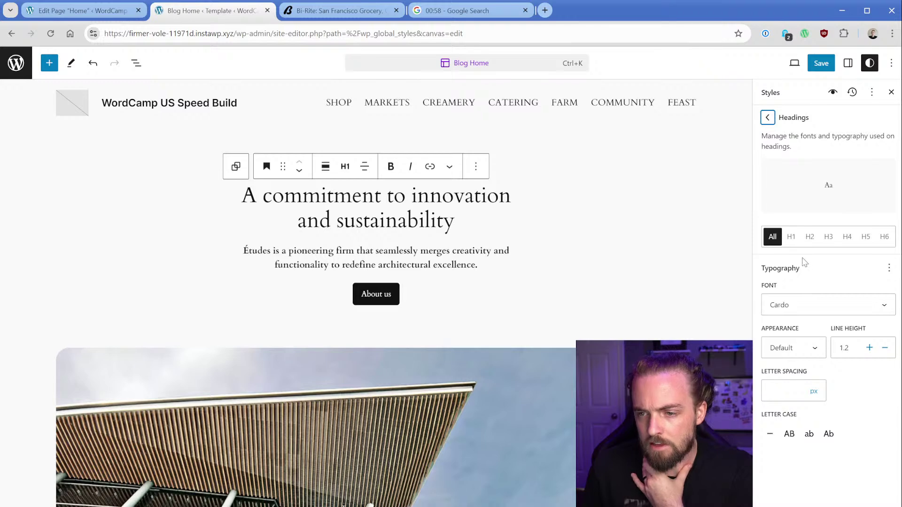
{"action": "left_click", "coordinate": [808, 310]}
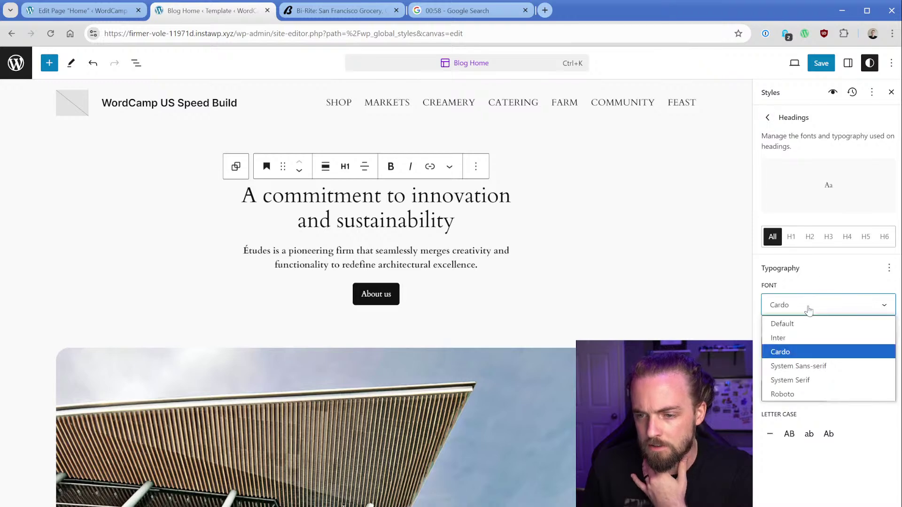
{"action": "left_click", "coordinate": [802, 356]}
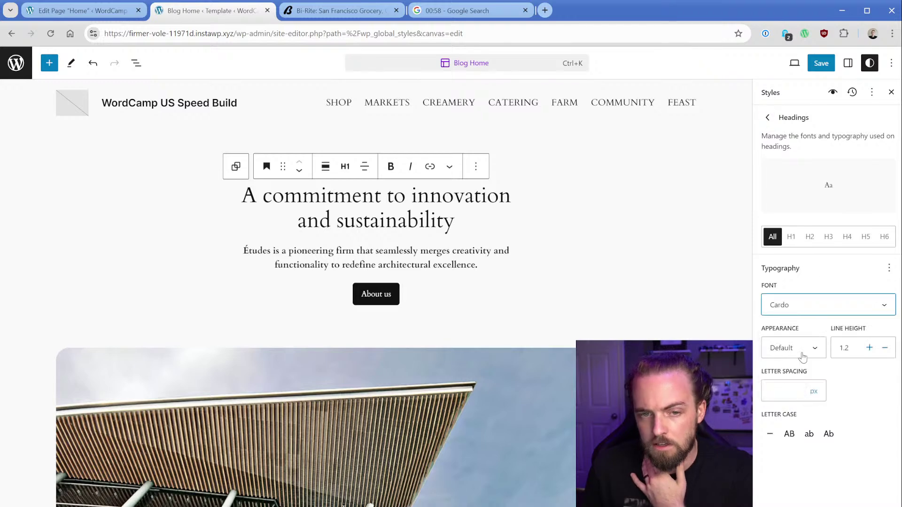
Inspect the styles of the "Grilled Eggplant Dip with Tahini & Grilled Naan" title on the Bi-Rite site
{"action": "left_click", "coordinate": [337, 16]}
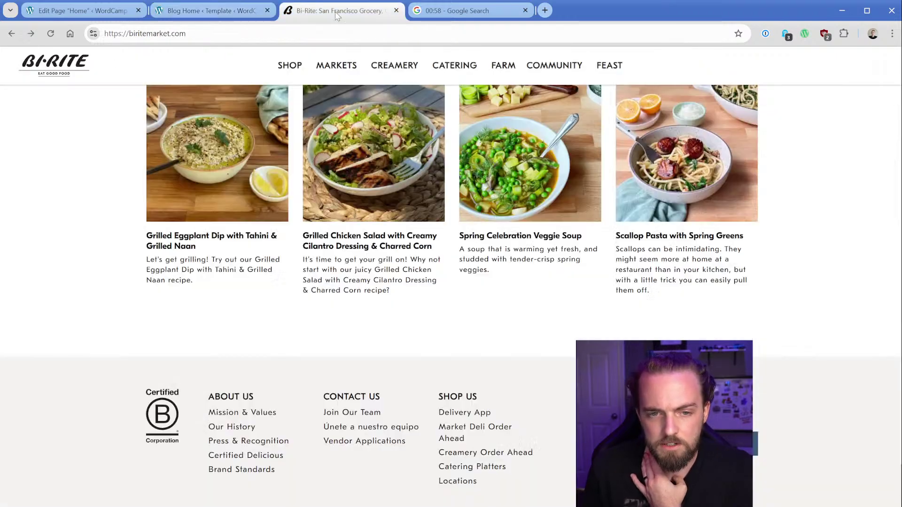
{"action": "right_click", "coordinate": [197, 239]}
{"action": "left_click", "coordinate": [225, 380]}
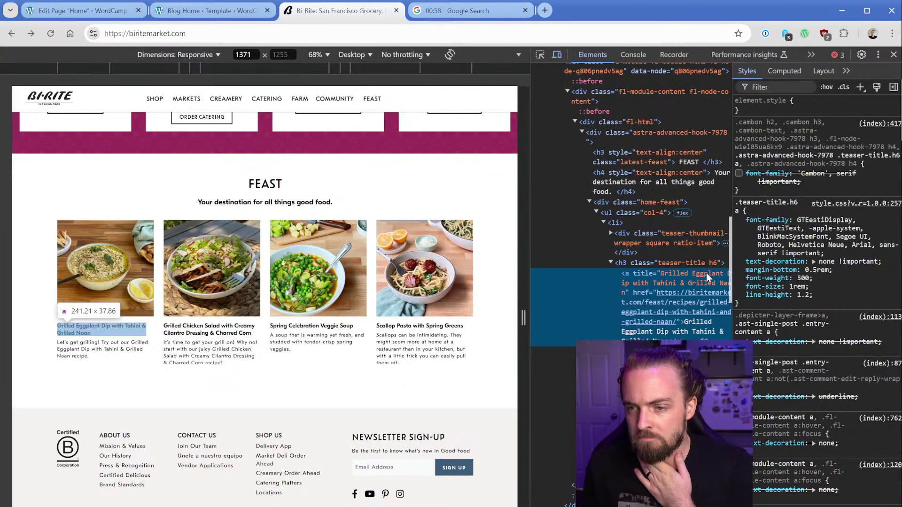
Return to the Blog Home template's styles and set the font for all headings to Roboto
{"action": "left_click", "coordinate": [107, 11]}
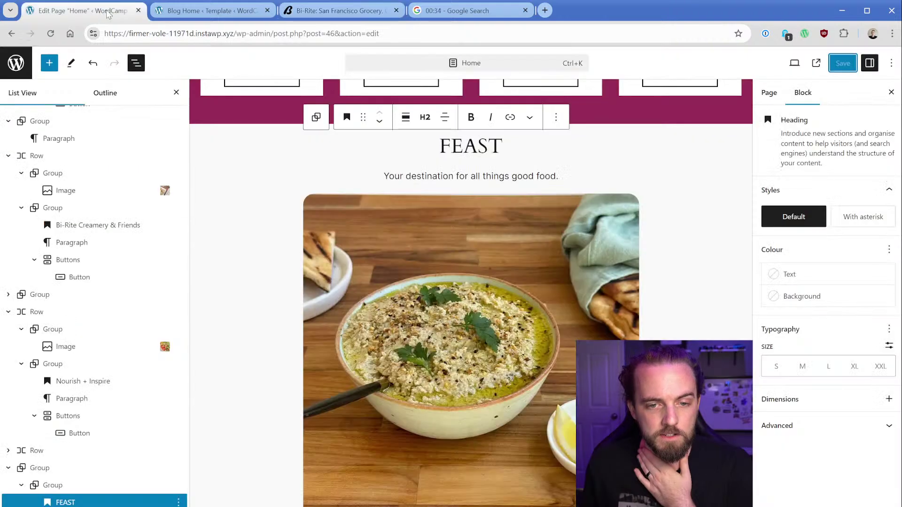
{"action": "left_click", "coordinate": [180, 10]}
{"action": "left_click", "coordinate": [822, 304]}
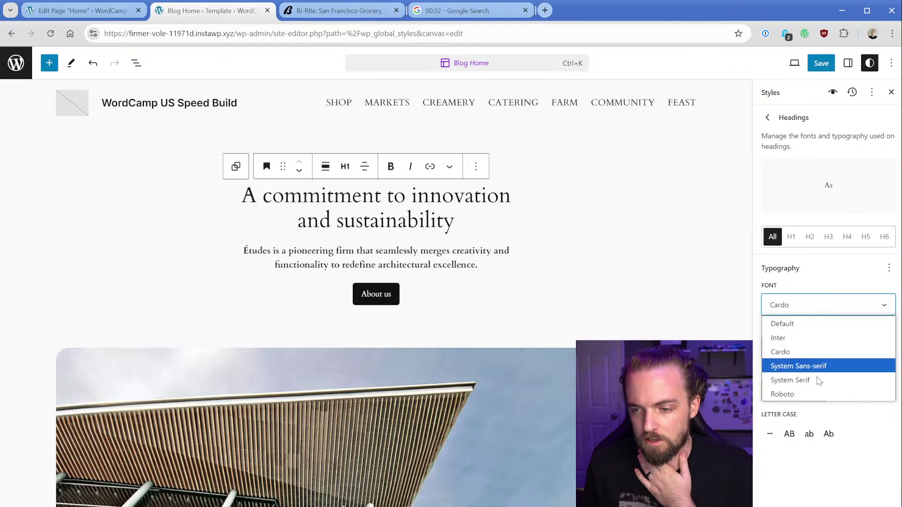
{"action": "left_click", "coordinate": [809, 396]}
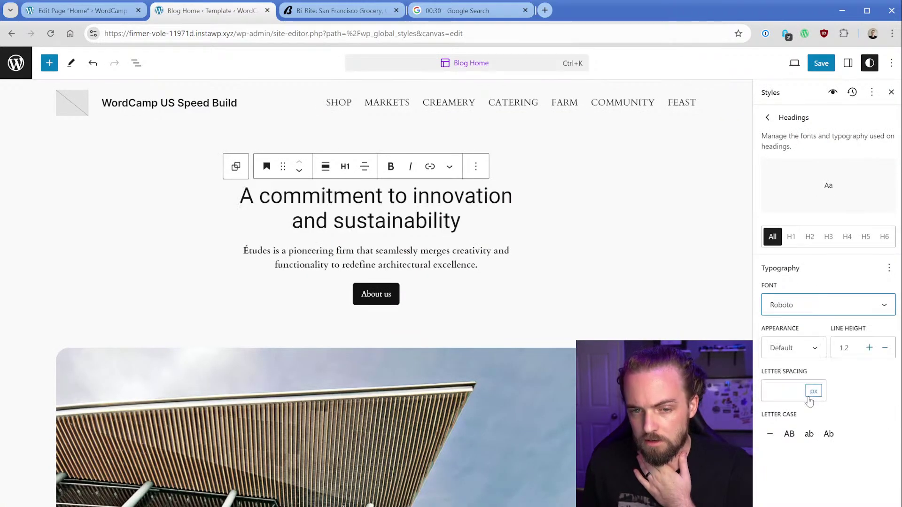
Examine the font rules of the recipe title's h3 element and the FEAST heading on the Bi-Rite site
{"action": "left_click", "coordinate": [314, 11]}
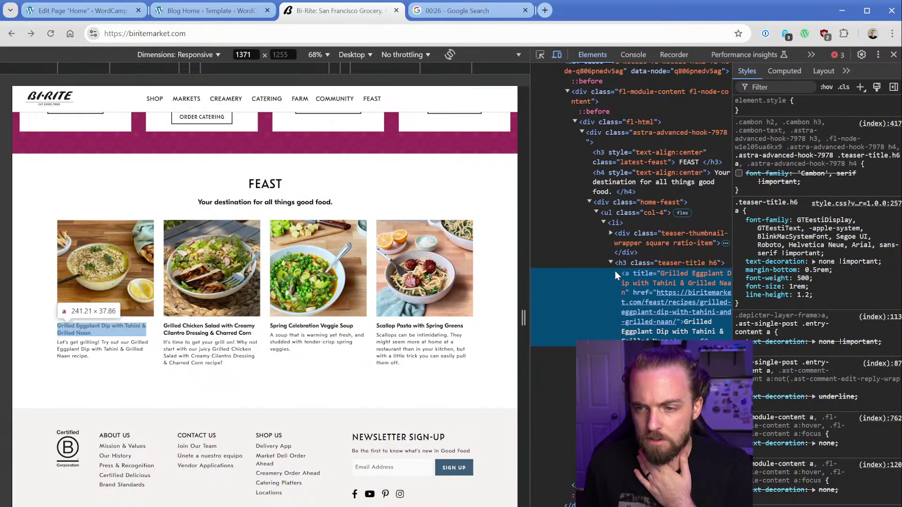
{"action": "left_click", "coordinate": [647, 265]}
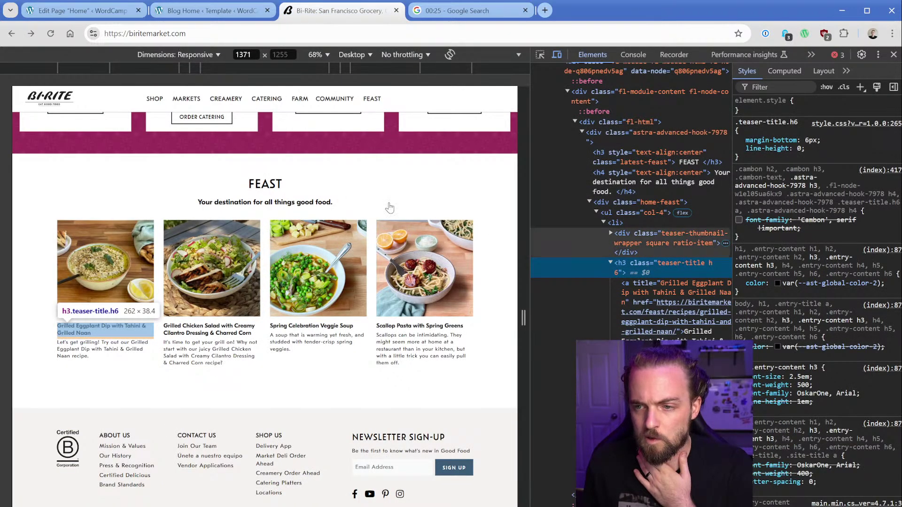
{"action": "right_click", "coordinate": [254, 178]}
{"action": "left_click", "coordinate": [282, 464]}
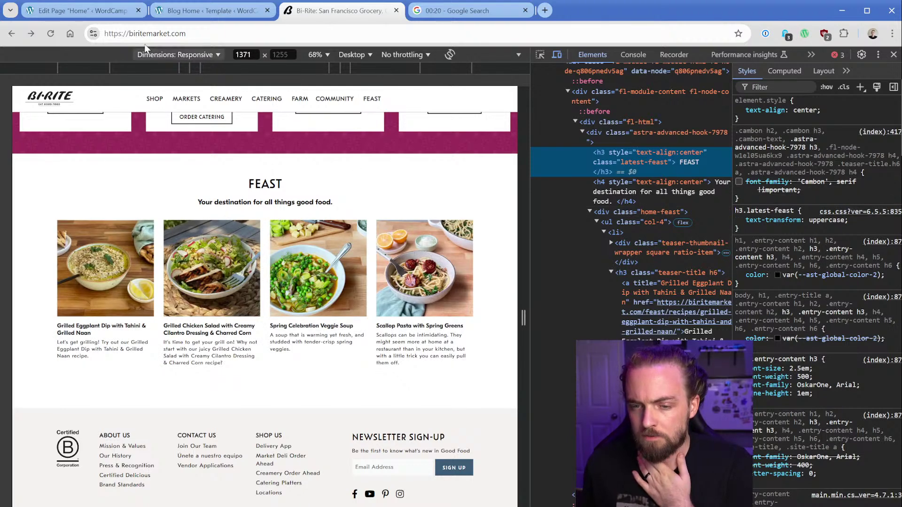
Close the Home page editor tab and set the appearance of all headings to Medium, trying Bold and Semi Bold first
{"action": "left_click", "coordinate": [200, 11]}
{"action": "left_click", "coordinate": [138, 11]}
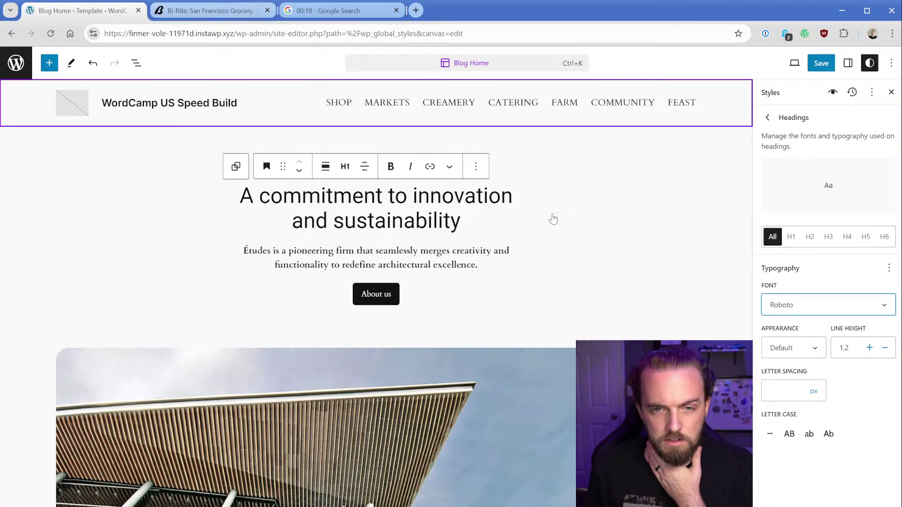
{"action": "left_click", "coordinate": [798, 350]}
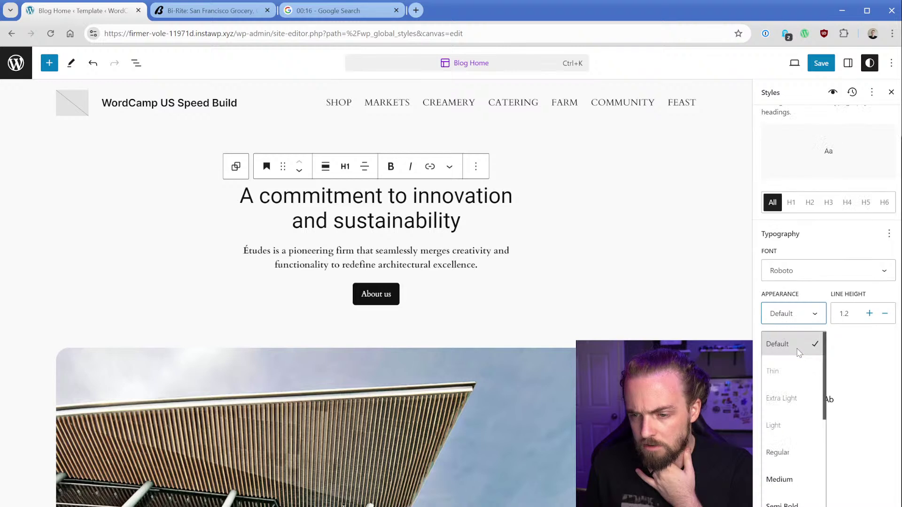
{"action": "key", "text": "Down"}
{"action": "key", "text": "Return"}
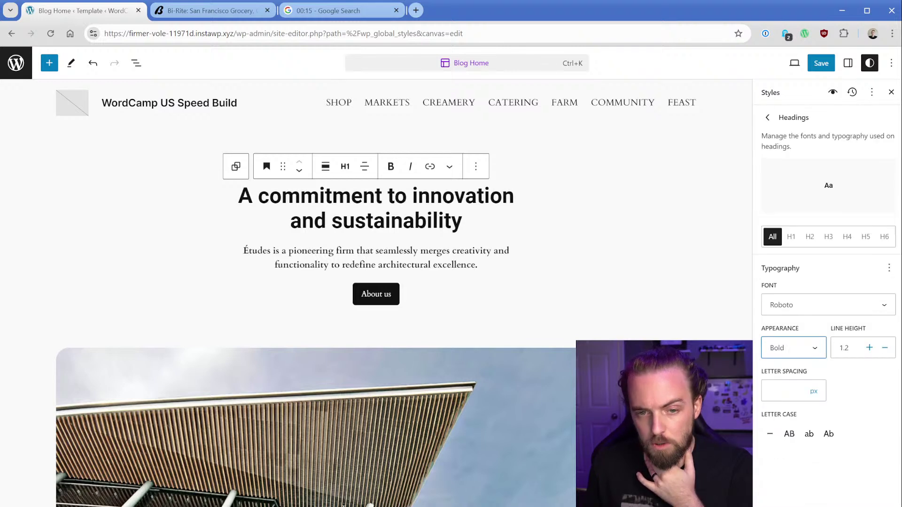
{"action": "left_click", "coordinate": [783, 360]}
{"action": "left_click", "coordinate": [786, 500]}
{"action": "left_click", "coordinate": [801, 360]}
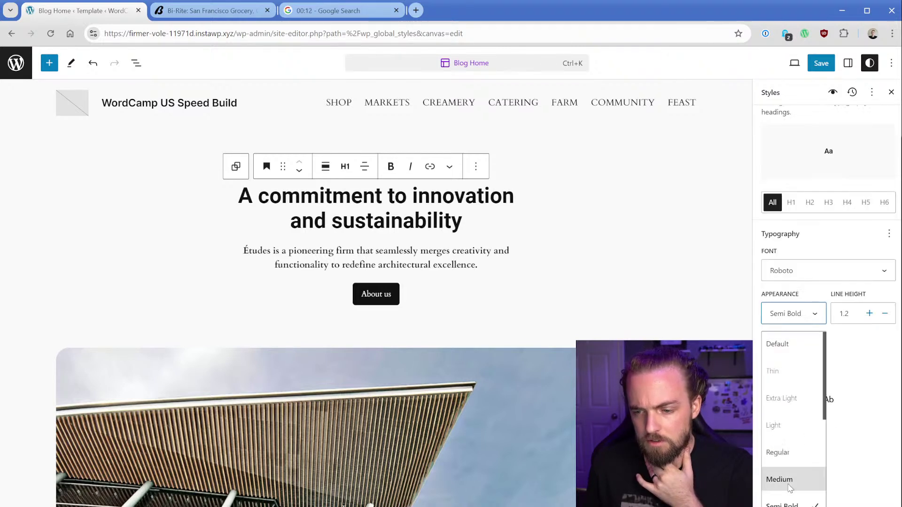
{"action": "left_click", "coordinate": [790, 487]}
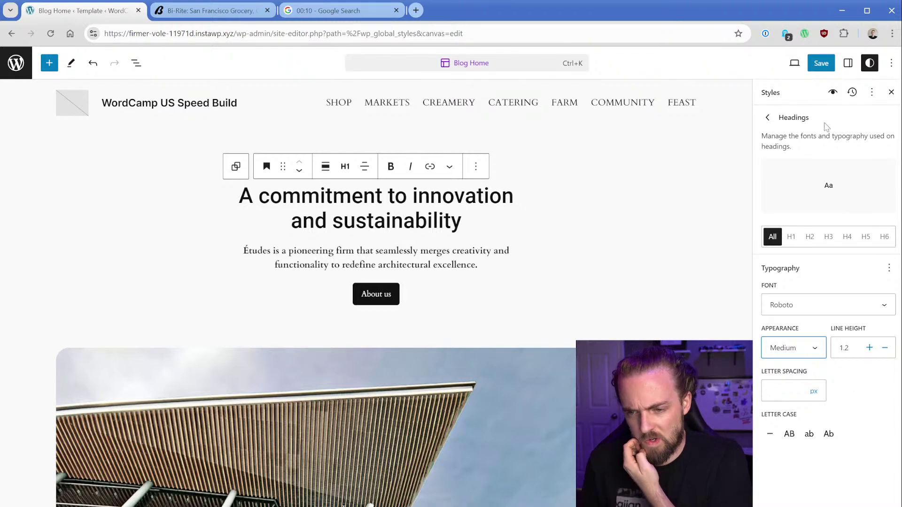
Save the global style changes to the site
{"action": "left_click", "coordinate": [821, 63]}
{"action": "left_click", "coordinate": [807, 66]}
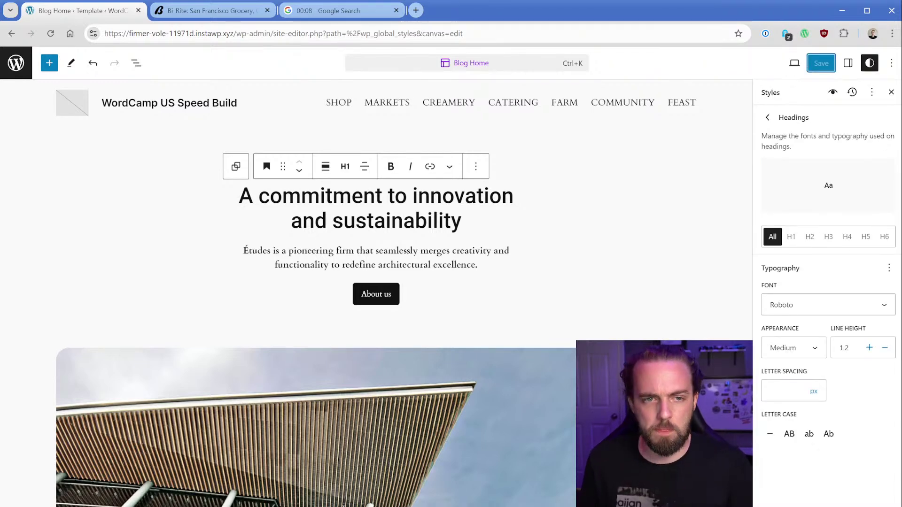
Leave the site editor for the WordPress dashboard, open the live site in a new tab and switch to the 30 minute timer
{"action": "left_click", "coordinate": [25, 70]}
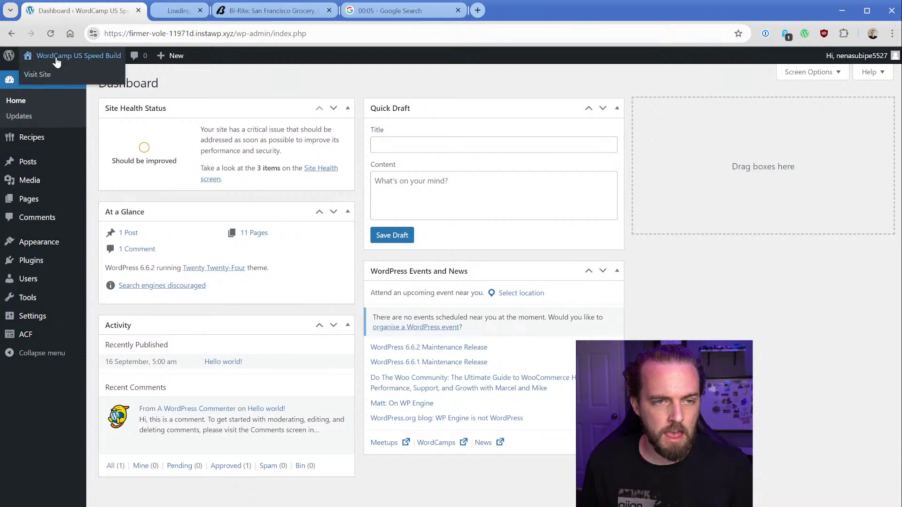
{"action": "middle_click", "coordinate": [38, 71]}
{"action": "left_click", "coordinate": [453, 10]}
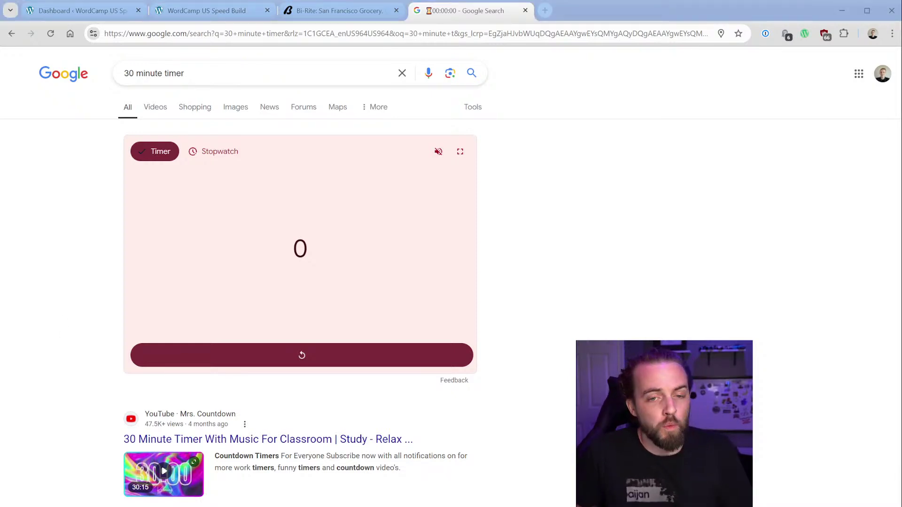
Close the live site tab, set the homepage to the static page Home in the Reading settings and save the changes
{"action": "left_click", "coordinate": [220, 11]}
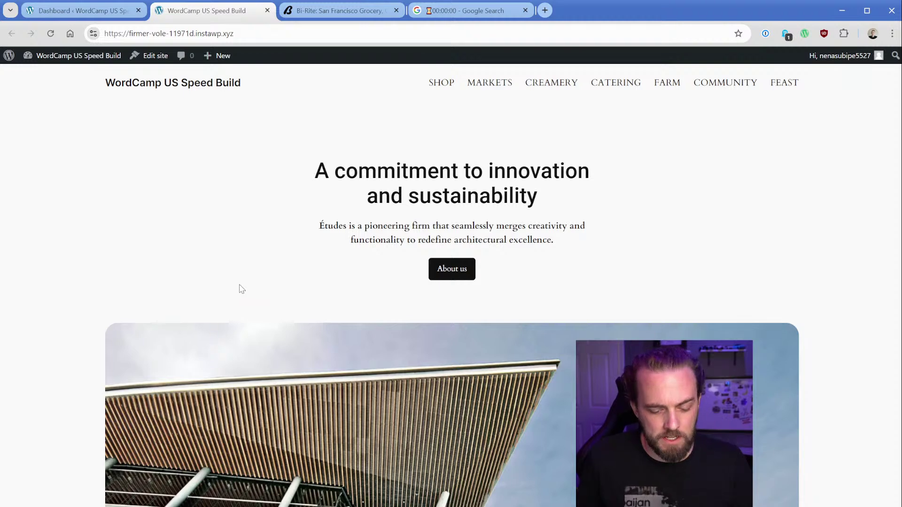
{"action": "key", "text": "ctrl+shift+Tab"}
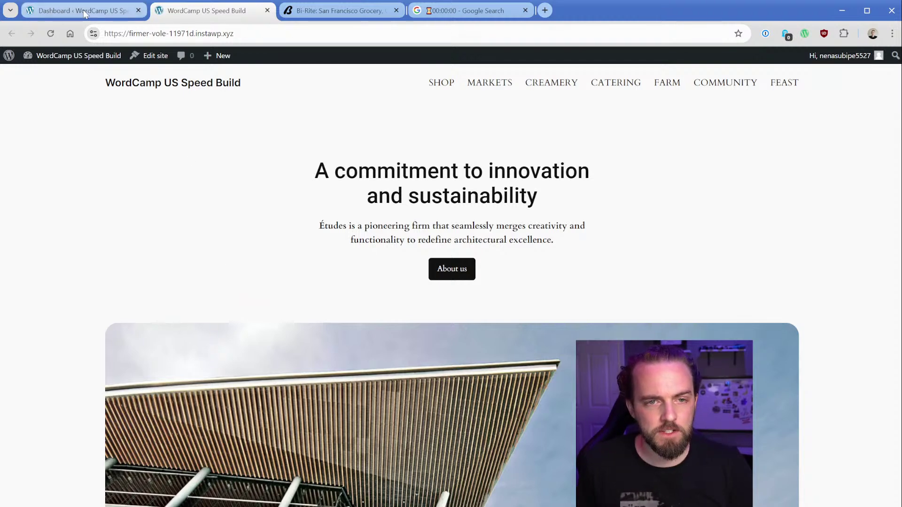
{"action": "left_click", "coordinate": [267, 10]}
{"action": "mouse_move", "coordinate": [36, 320]}
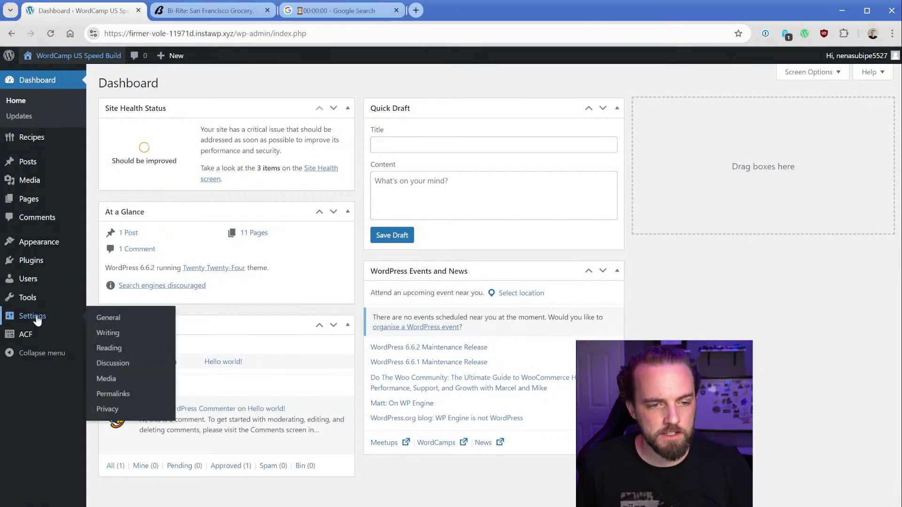
{"action": "left_click", "coordinate": [112, 351]}
{"action": "left_click", "coordinate": [287, 130]}
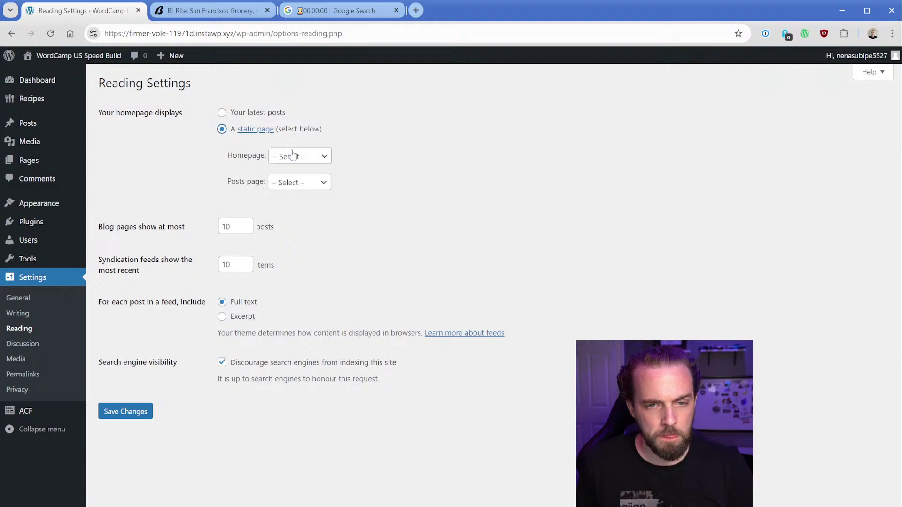
{"action": "left_click", "coordinate": [297, 156]}
{"action": "left_click", "coordinate": [283, 273]}
{"action": "left_click", "coordinate": [114, 414]}
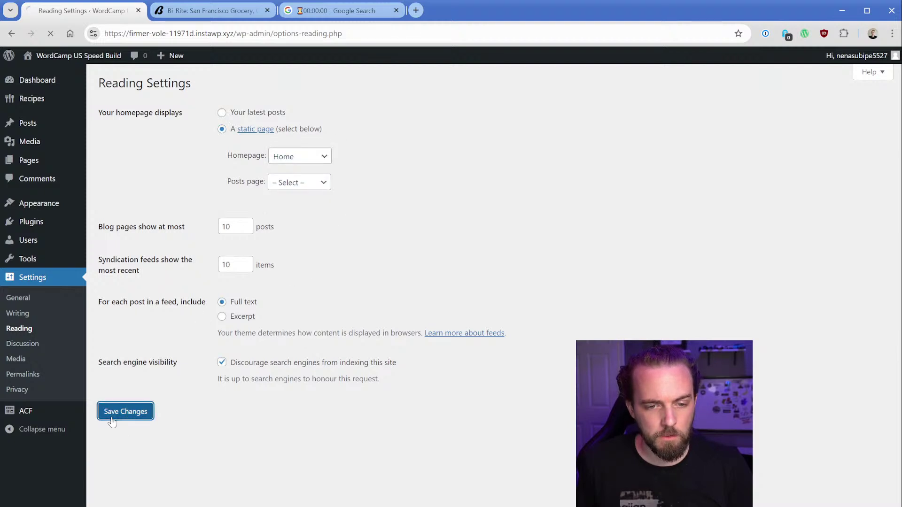
Open the live site in a new tab and review the rebuilt homepage from the title to the FEAST recipe section
{"action": "left_click", "coordinate": [66, 68]}
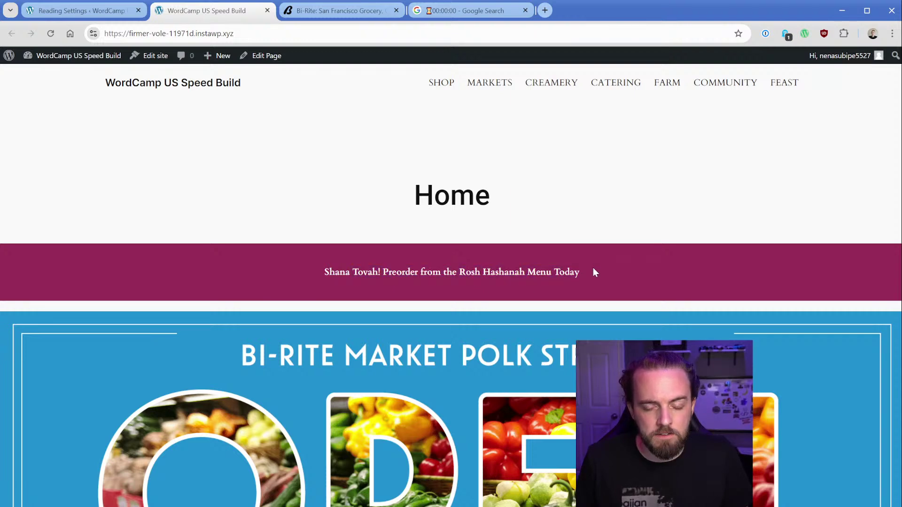
{"action": "scroll", "coordinate": [592, 267], "scroll_direction": "down", "scroll_amount": 5}
{"action": "scroll", "coordinate": [470, 169], "scroll_direction": "up", "scroll_amount": 2}
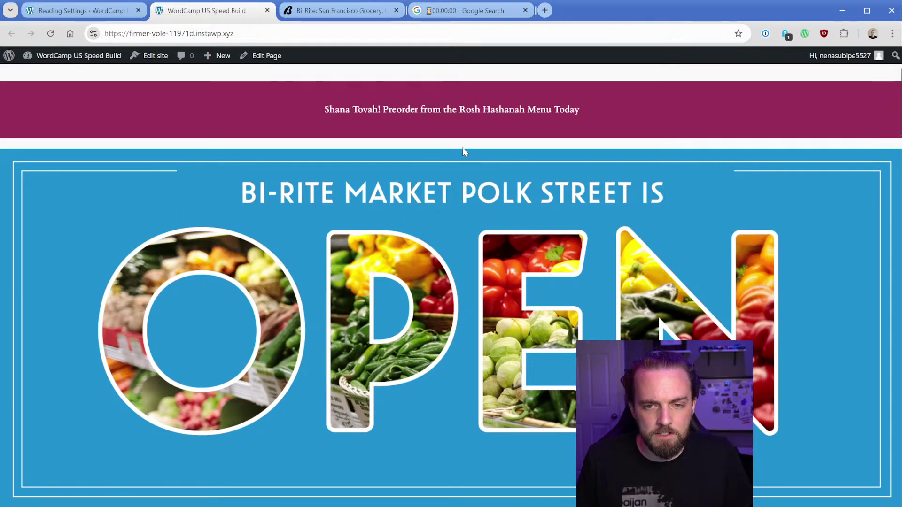
{"action": "scroll", "coordinate": [442, 245], "scroll_direction": "down", "scroll_amount": 6}
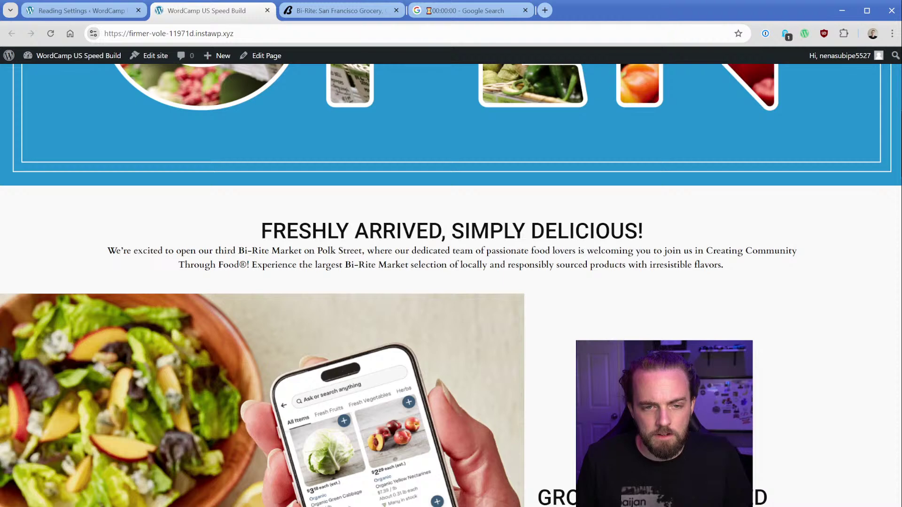
{"action": "left_click_drag", "start_coordinate": [272, 231], "coordinate": [596, 231]}
{"action": "left_click", "coordinate": [676, 221]}
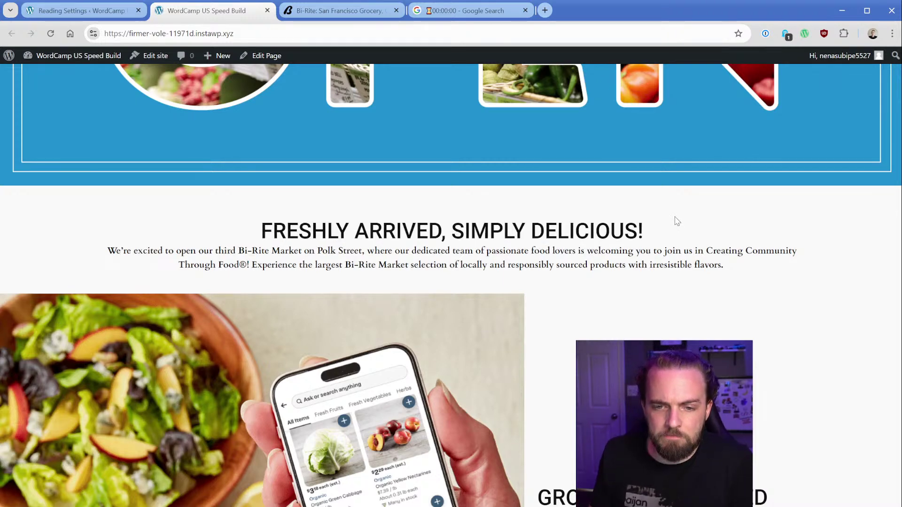
{"action": "scroll", "coordinate": [551, 203], "scroll_direction": "down", "scroll_amount": 3}
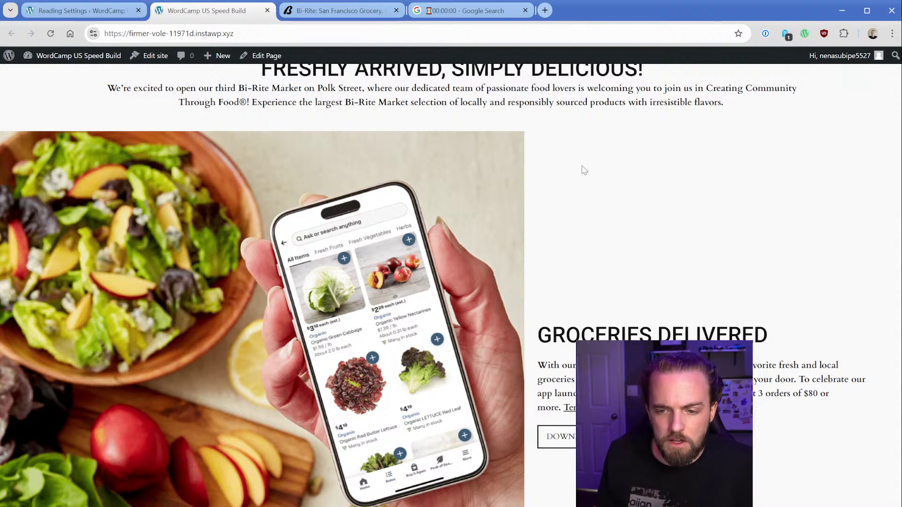
{"action": "scroll", "coordinate": [601, 220], "scroll_direction": "down", "scroll_amount": 7}
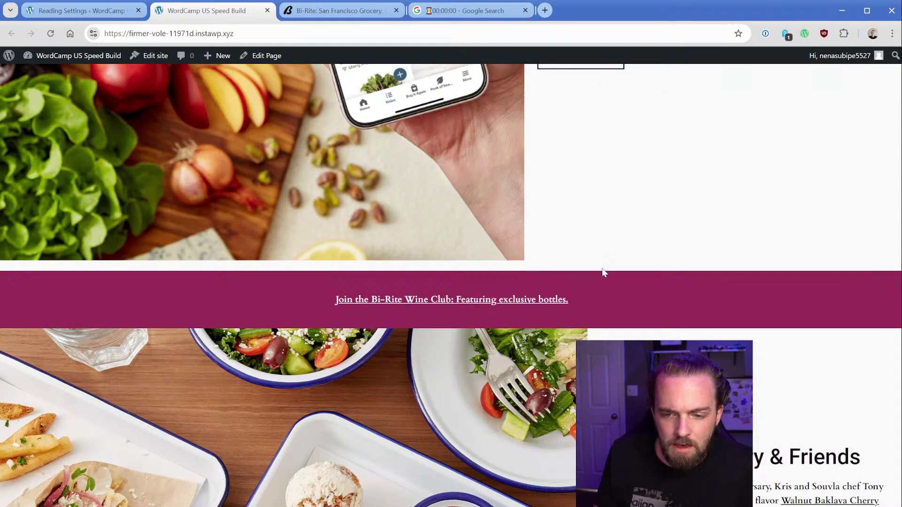
{"action": "scroll", "coordinate": [603, 272], "scroll_direction": "down", "scroll_amount": 5}
{"action": "scroll", "coordinate": [568, 255], "scroll_direction": "down", "scroll_amount": 5}
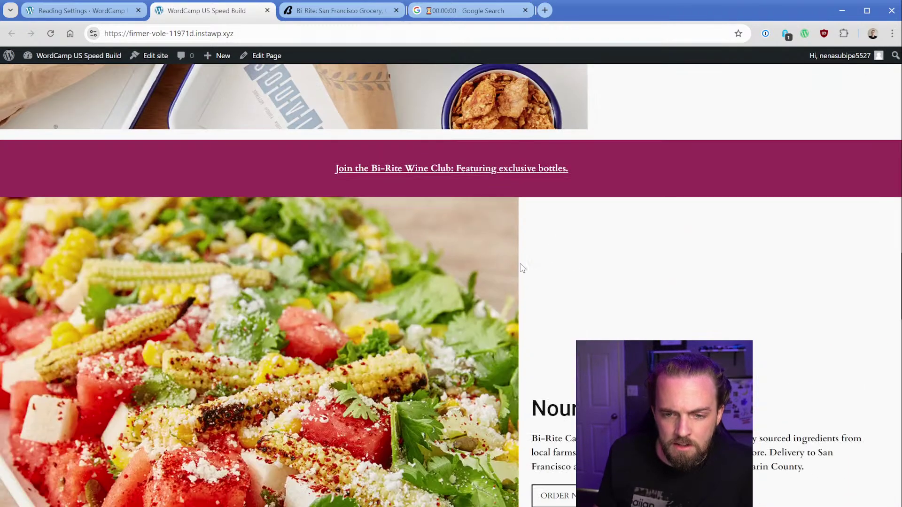
{"action": "scroll", "coordinate": [523, 259], "scroll_direction": "down", "scroll_amount": 1}
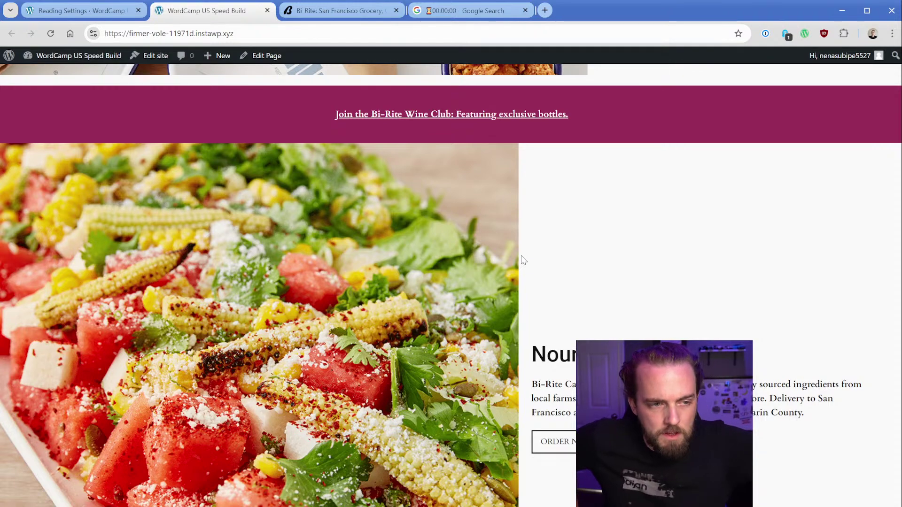
{"action": "scroll", "coordinate": [502, 313], "scroll_direction": "down", "scroll_amount": 1}
{"action": "scroll", "coordinate": [501, 312], "scroll_direction": "down", "scroll_amount": 10}
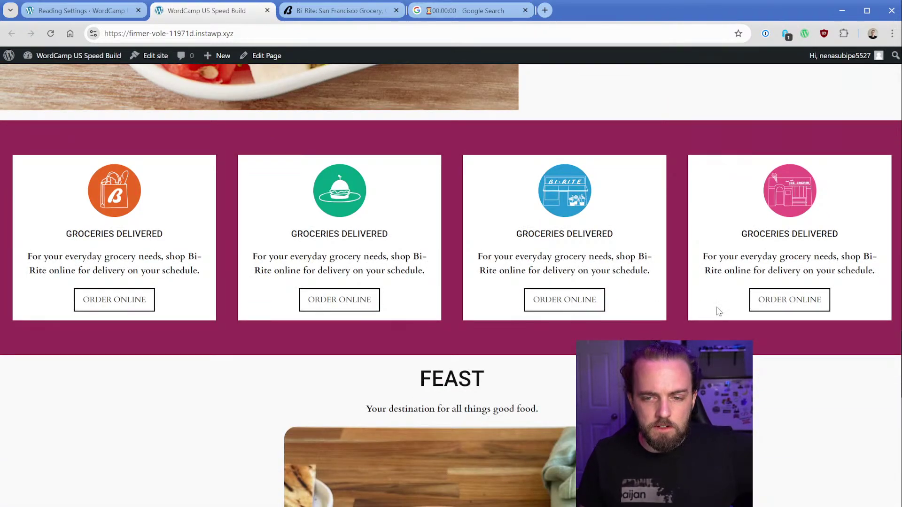
{"action": "scroll", "coordinate": [405, 288], "scroll_direction": "down", "scroll_amount": 3}
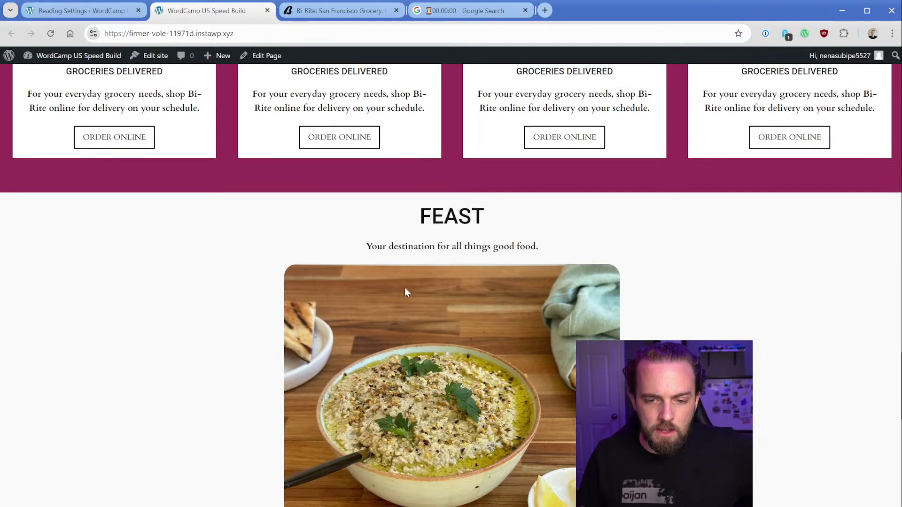
{"action": "scroll", "coordinate": [436, 319], "scroll_direction": "down", "scroll_amount": 2}
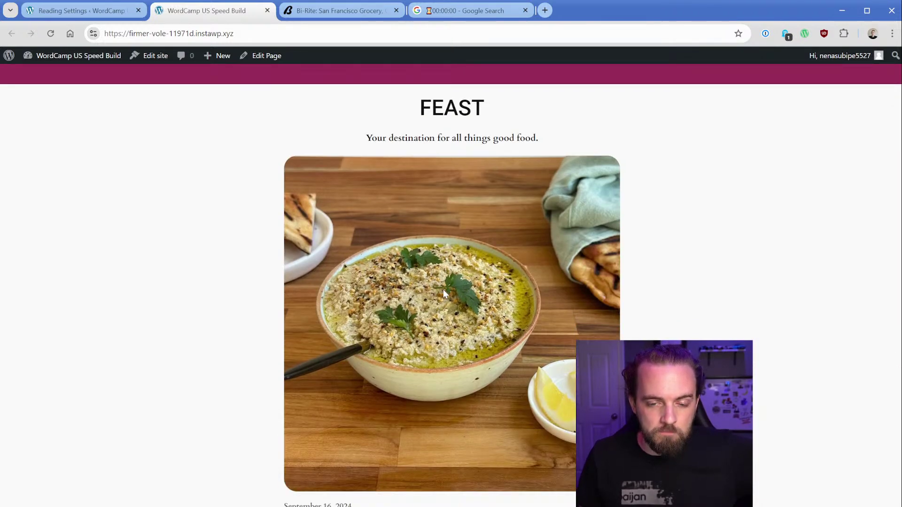
Compare the original Bi-Rite FEAST section, with the developer tools closed, against the rebuilt homepage
{"action": "left_click", "coordinate": [357, 14]}
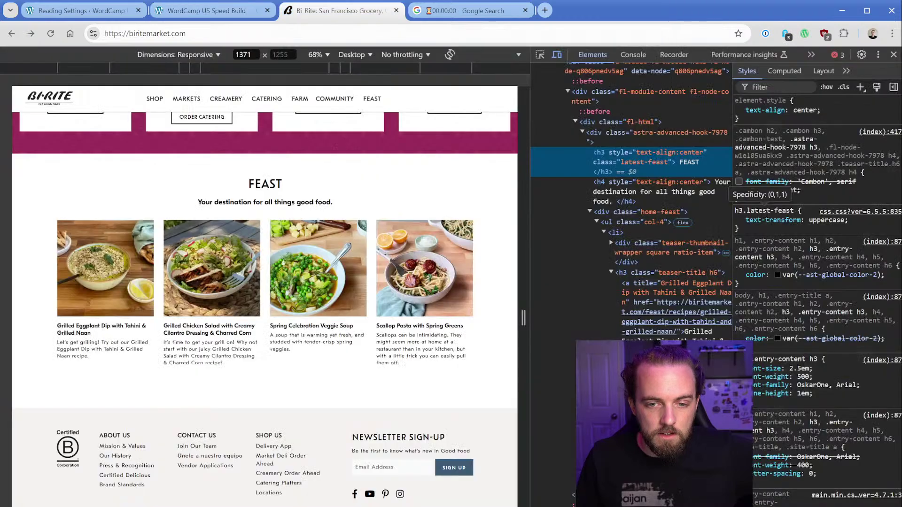
{"action": "left_click", "coordinate": [894, 55]}
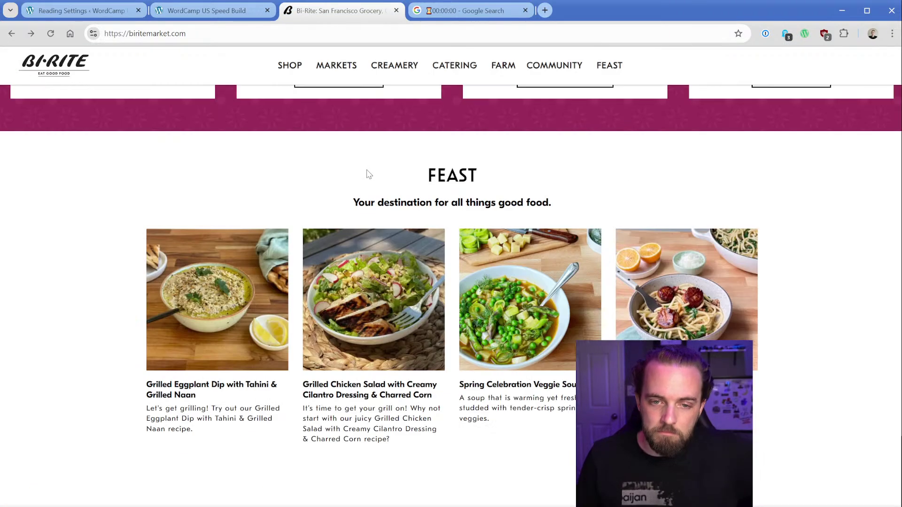
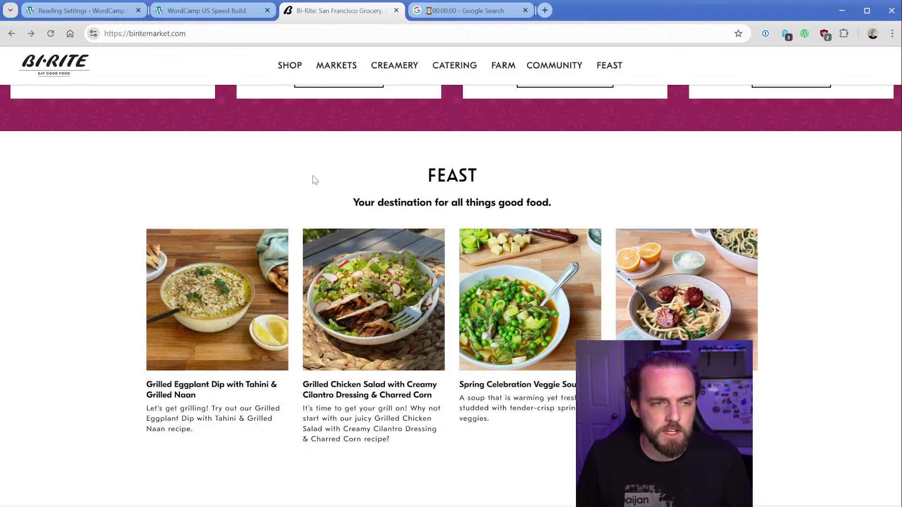
{"action": "key", "text": "ctrl+shift+Tab"}
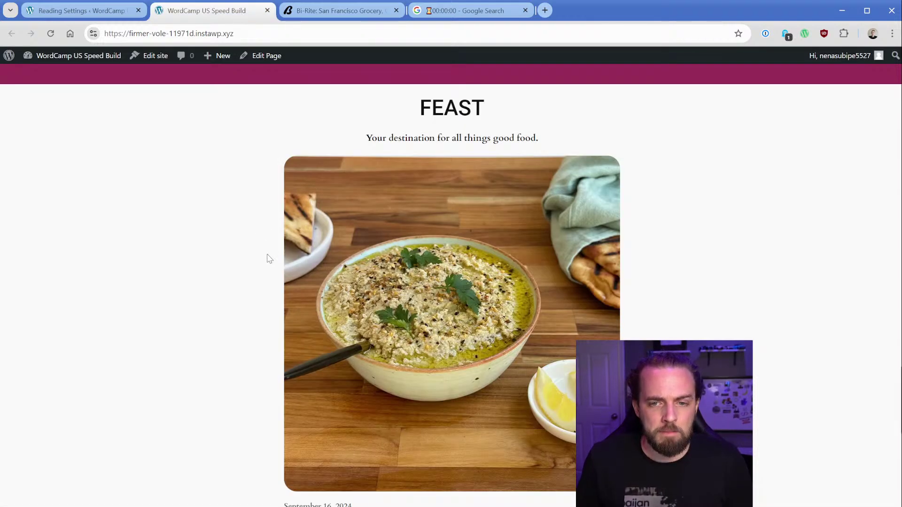
{"action": "scroll", "coordinate": [265, 257], "scroll_direction": "up", "scroll_amount": 8}
{"action": "scroll", "coordinate": [476, 302], "scroll_direction": "up", "scroll_amount": 15}
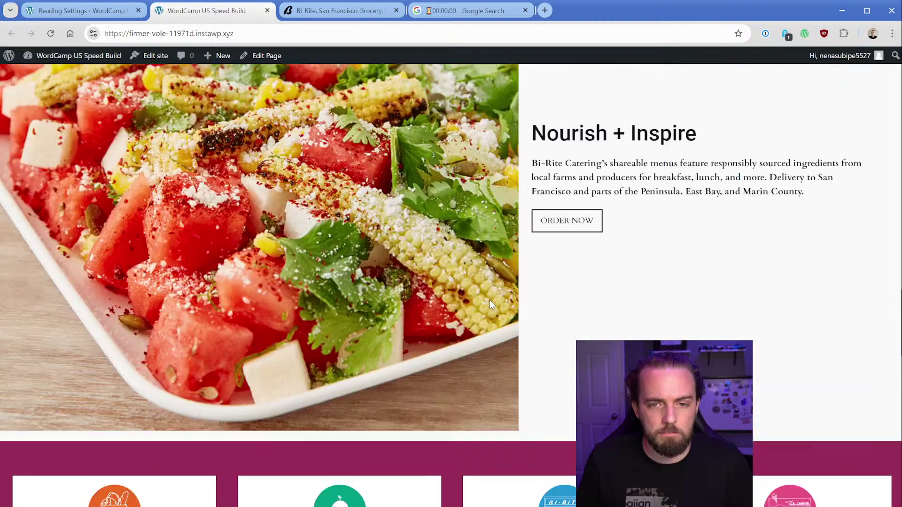
{"action": "scroll", "coordinate": [490, 300], "scroll_direction": "up", "scroll_amount": 10}
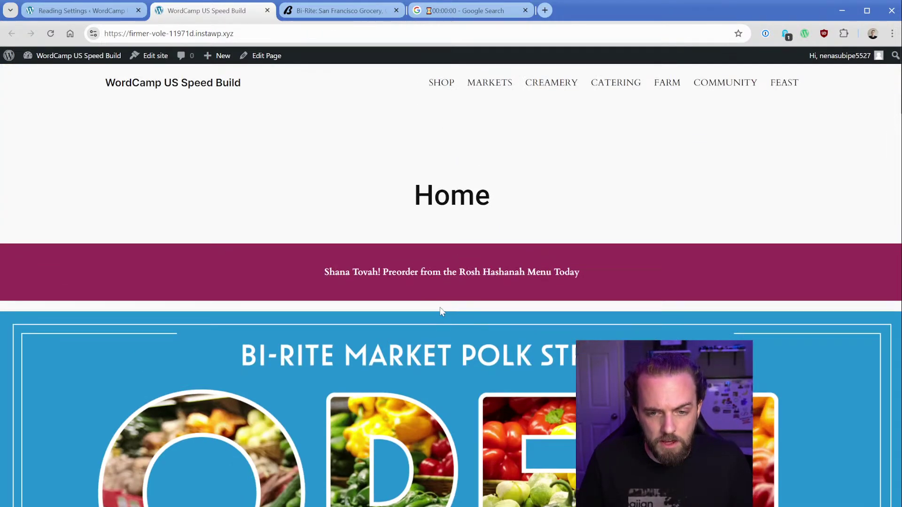
Open the site editor's Styles and examine the Style Book samples from the headings through the columns and cover blocks
{"action": "left_click", "coordinate": [75, 12]}
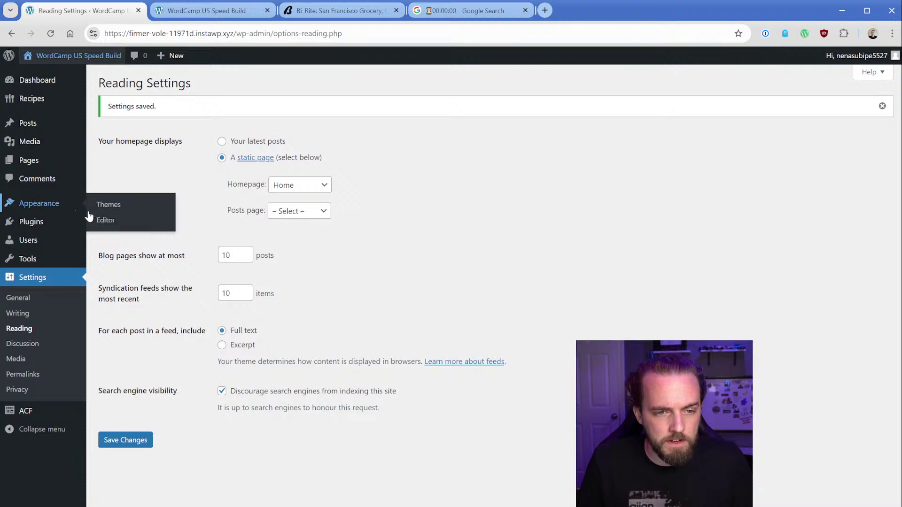
{"action": "left_click", "coordinate": [107, 221]}
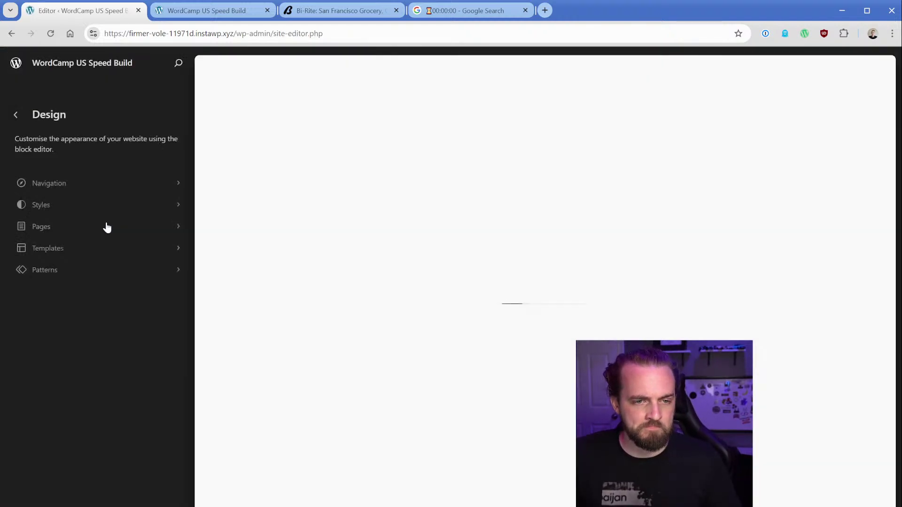
{"action": "left_click", "coordinate": [89, 205]}
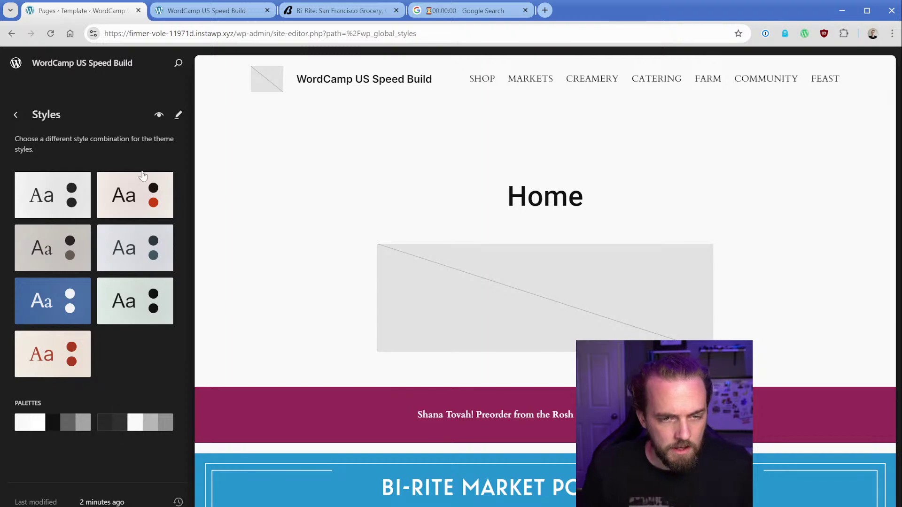
{"action": "left_click", "coordinate": [159, 117]}
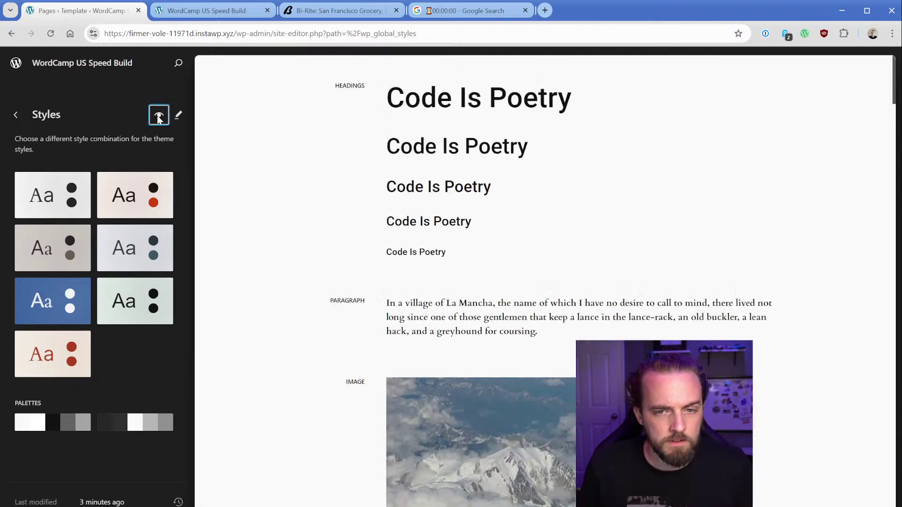
{"action": "scroll", "coordinate": [439, 324], "scroll_direction": "down", "scroll_amount": 10}
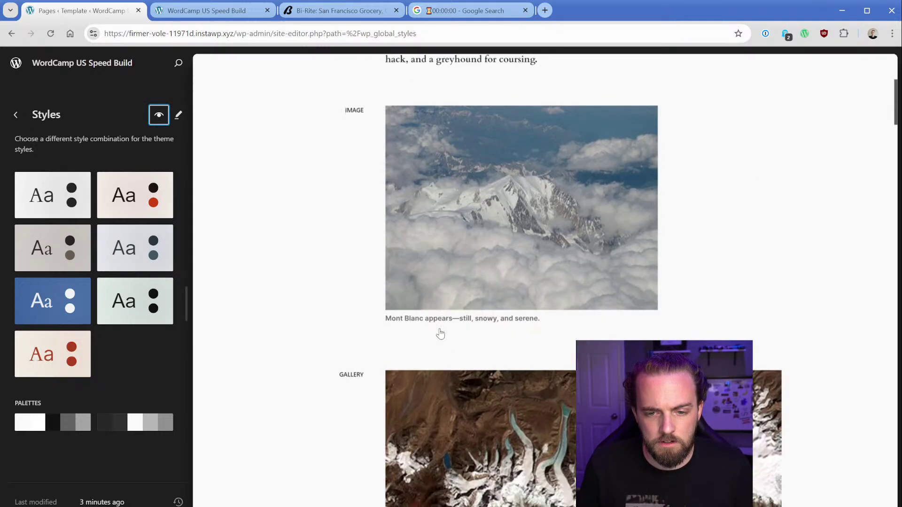
{"action": "scroll", "coordinate": [440, 333], "scroll_direction": "down", "scroll_amount": 12}
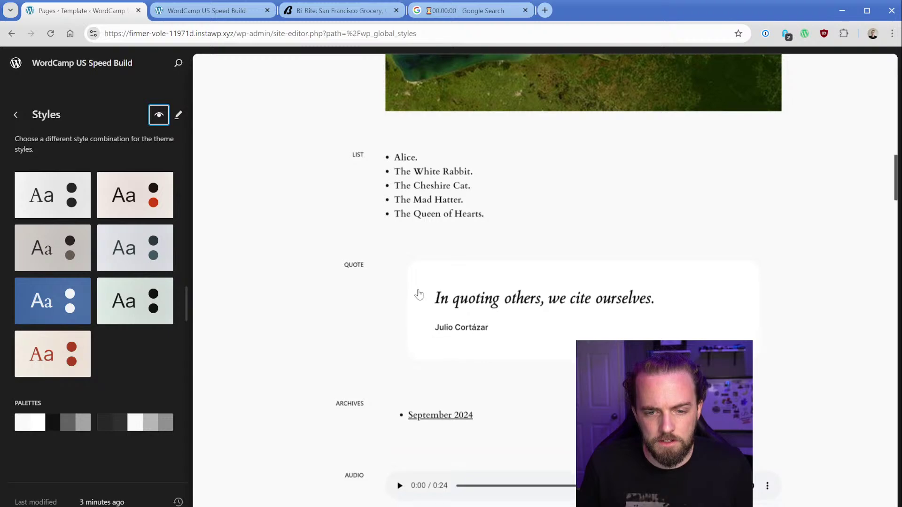
{"action": "scroll", "coordinate": [418, 295], "scroll_direction": "down", "scroll_amount": 5}
{"action": "scroll", "coordinate": [418, 294], "scroll_direction": "down", "scroll_amount": 15}
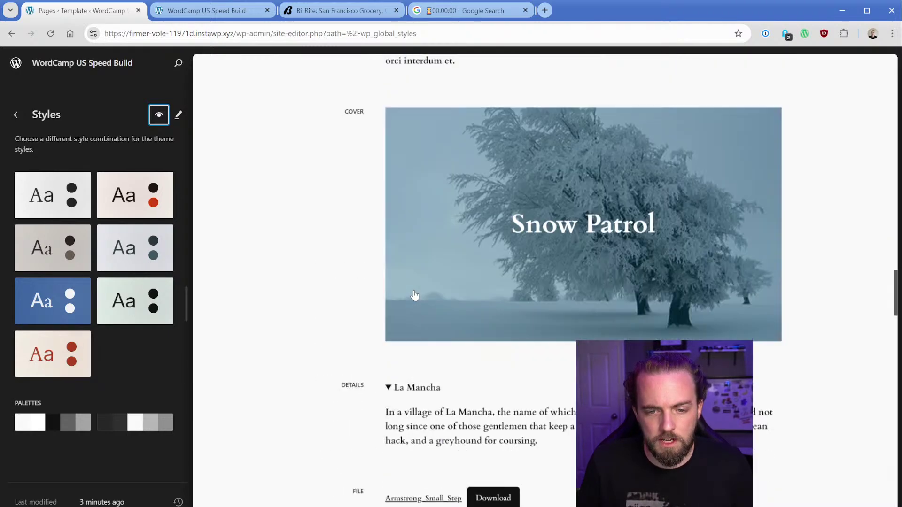
{"action": "scroll", "coordinate": [414, 295], "scroll_direction": "up", "scroll_amount": 8}
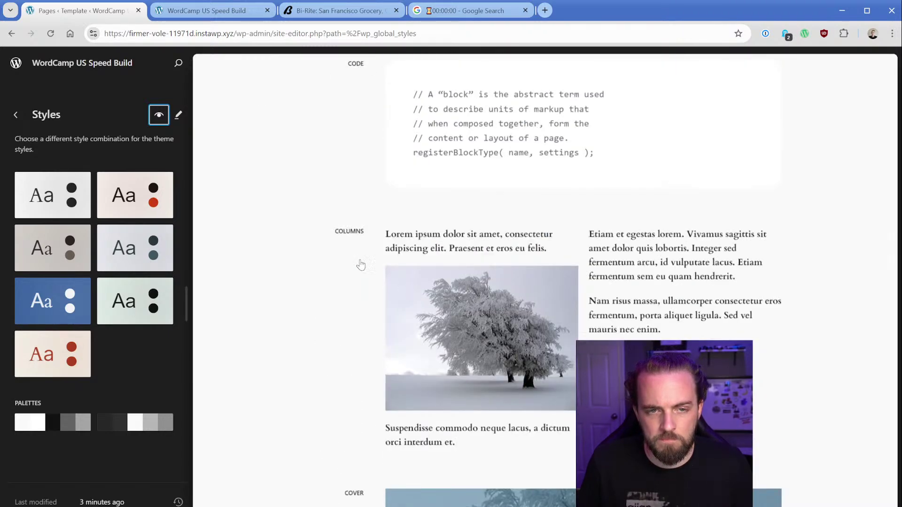
Open the Home page for editing, show its block list and select the group holding the grocery app phone image
{"action": "left_click", "coordinate": [193, 14]}
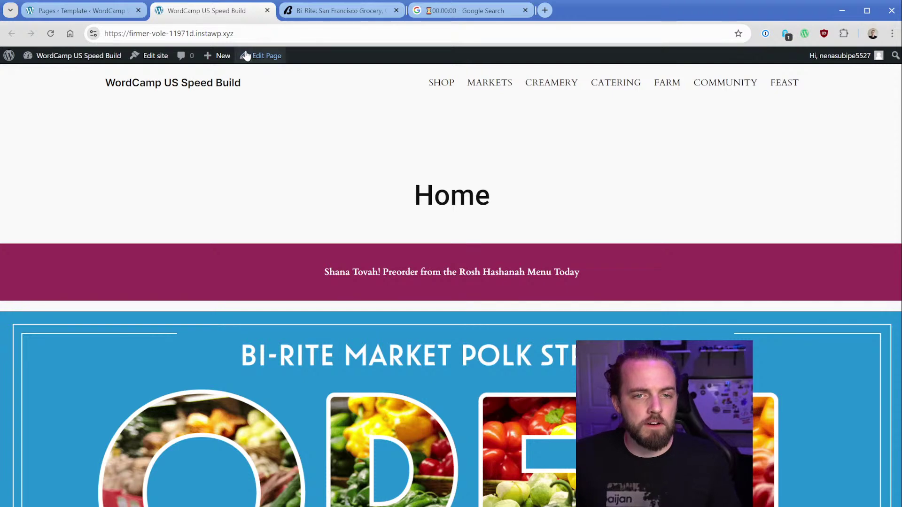
{"action": "left_click", "coordinate": [261, 57]}
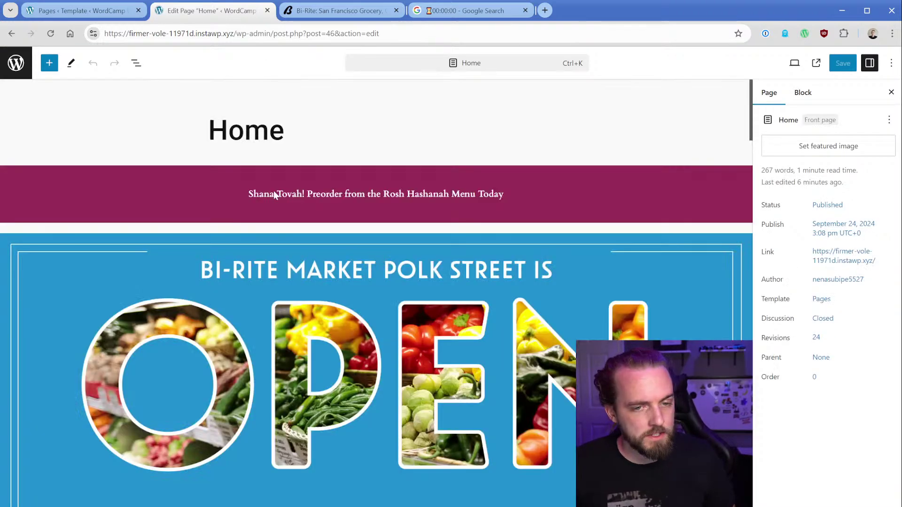
{"action": "scroll", "coordinate": [273, 191], "scroll_direction": "down", "scroll_amount": 9}
{"action": "left_click", "coordinate": [289, 246]}
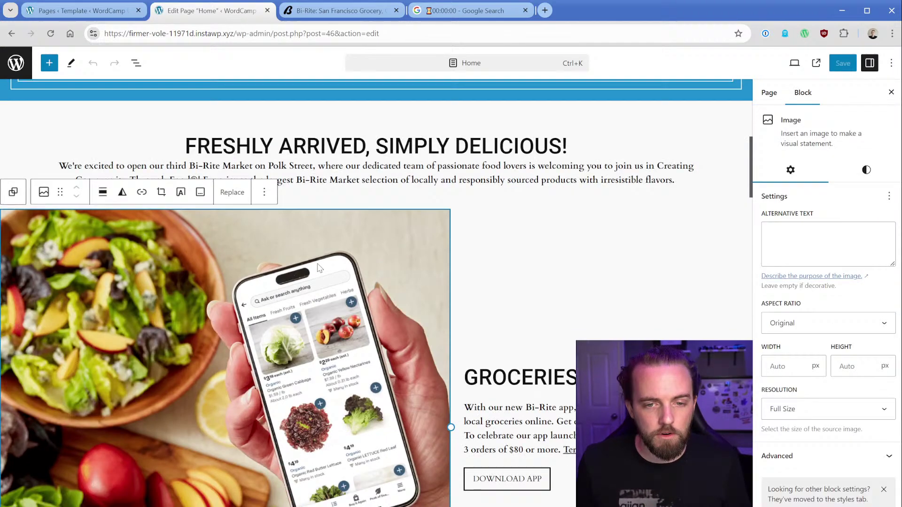
{"action": "left_click", "coordinate": [264, 192]}
{"action": "left_click", "coordinate": [136, 63]}
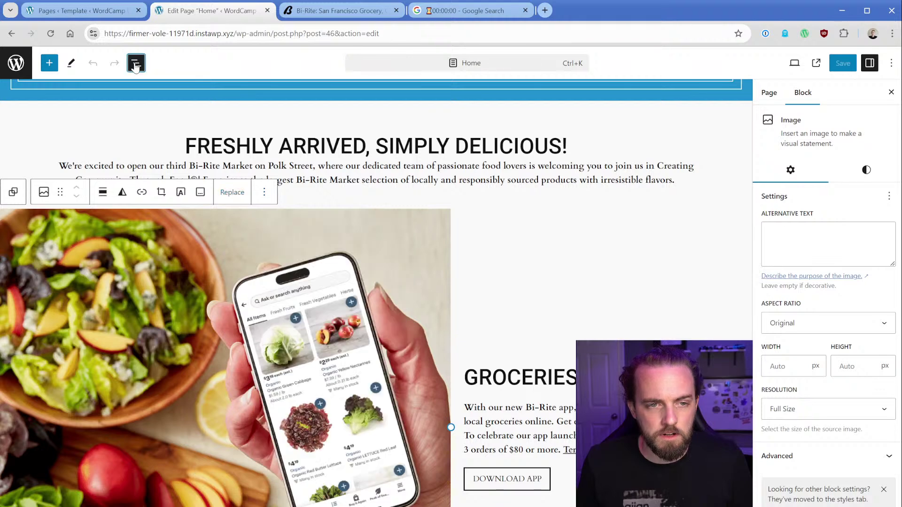
{"action": "left_click", "coordinate": [67, 188]}
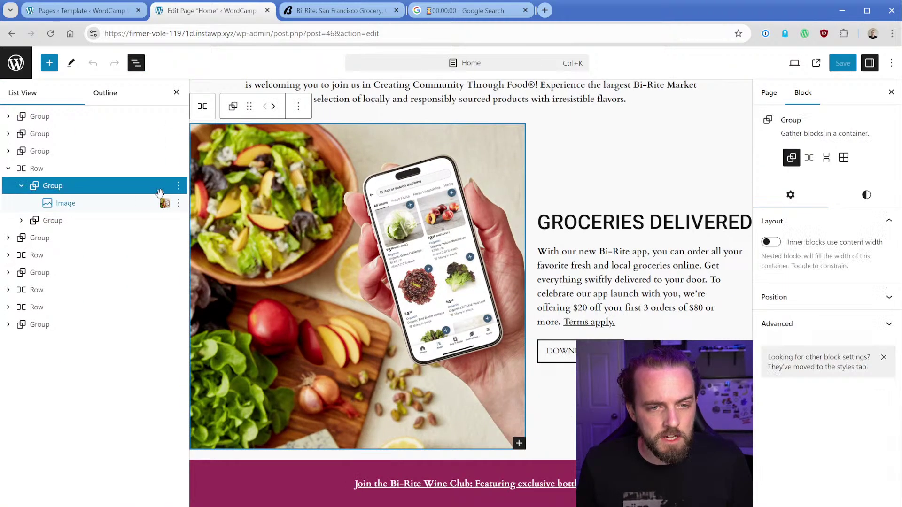
Give the selected group the grocery app phone photo from the media library as its background image
{"action": "left_click", "coordinate": [865, 195]}
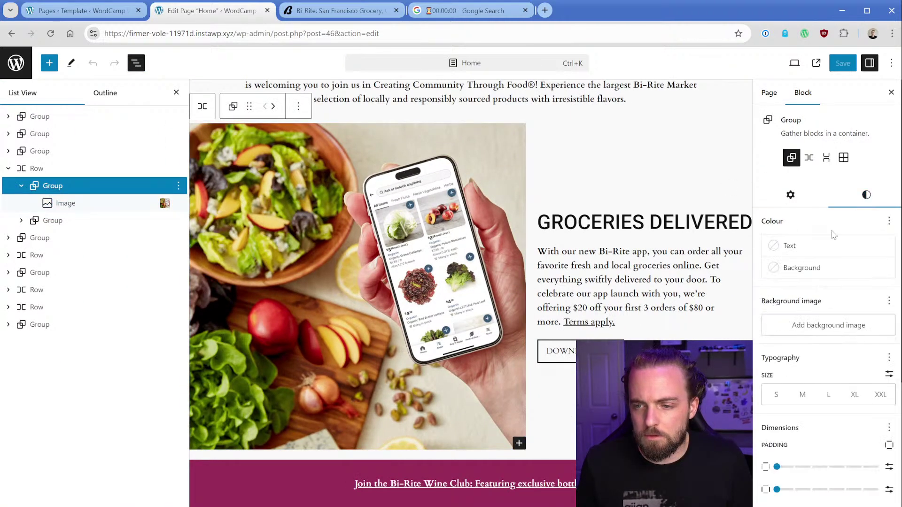
{"action": "left_click", "coordinate": [819, 323]}
{"action": "left_click", "coordinate": [822, 357]}
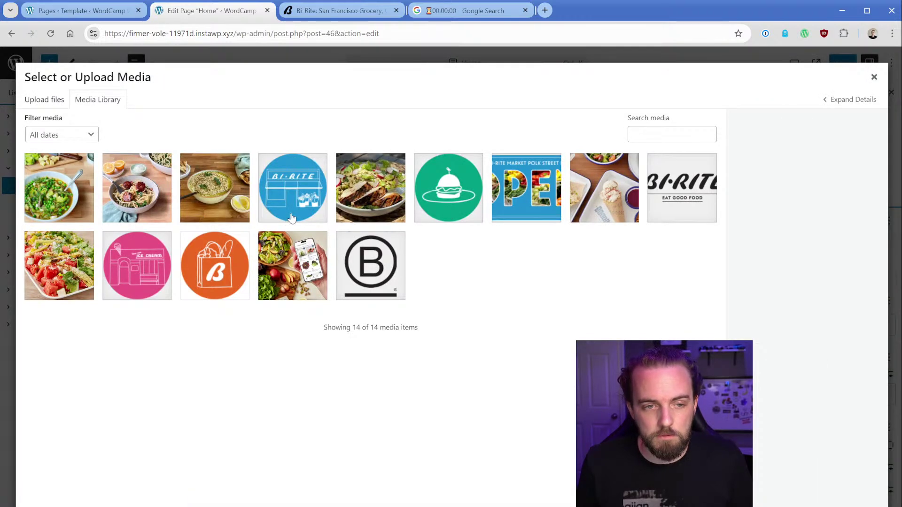
{"action": "left_click", "coordinate": [874, 78]}
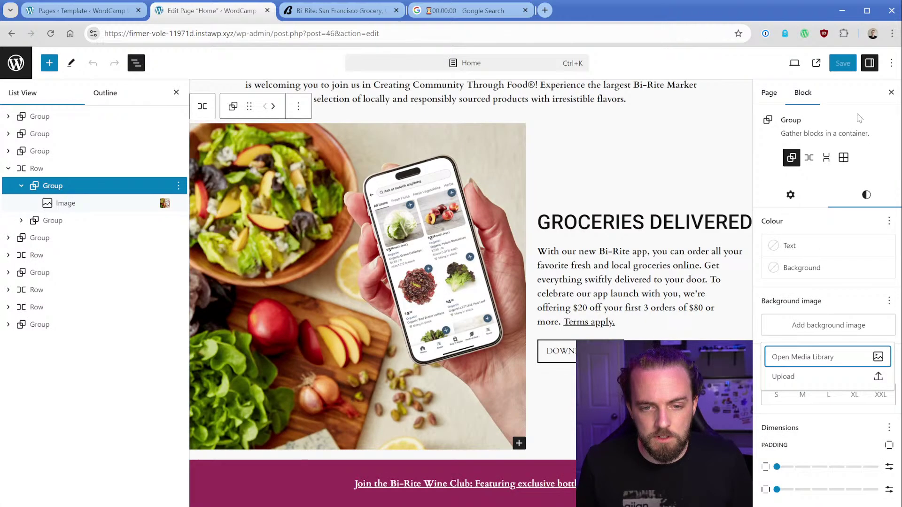
{"action": "left_click", "coordinate": [821, 357]}
{"action": "left_click", "coordinate": [288, 264]}
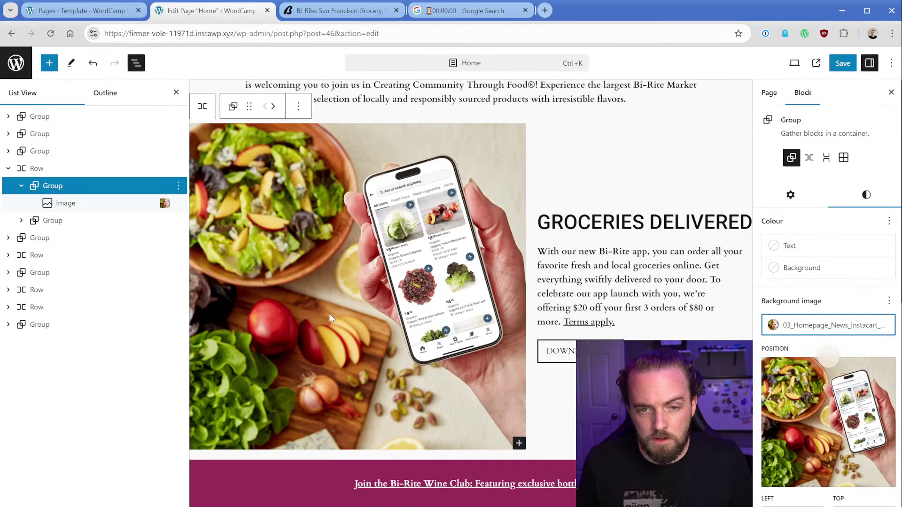
Delete the image block nested in the group that has the phone photo as its background
{"action": "left_click", "coordinate": [143, 207]}
{"action": "left_click", "coordinate": [179, 202]}
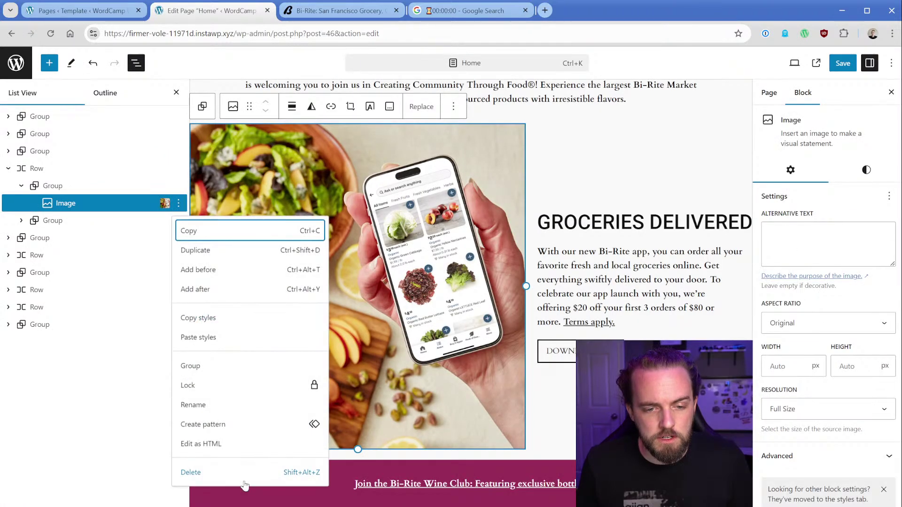
{"action": "left_click", "coordinate": [241, 471]}
Set the focal point of the emptied group's background image to 54% left and 47% top
{"action": "left_click", "coordinate": [56, 186]}
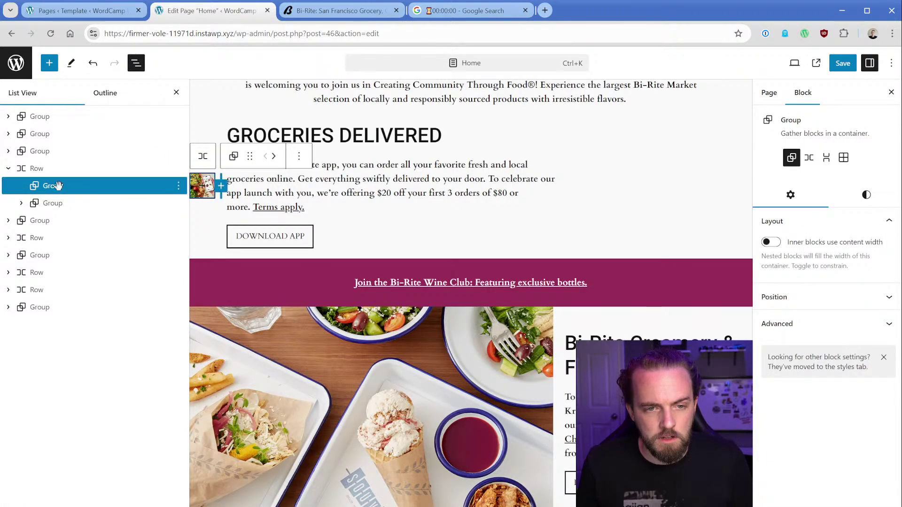
{"action": "left_click", "coordinate": [802, 297]}
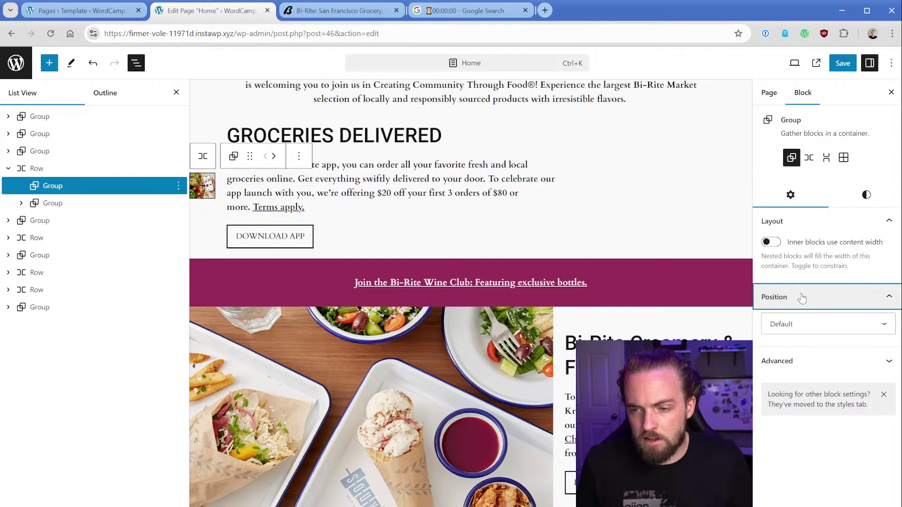
{"action": "left_click", "coordinate": [866, 194]}
{"action": "scroll", "coordinate": [829, 282], "scroll_direction": "down", "scroll_amount": 5}
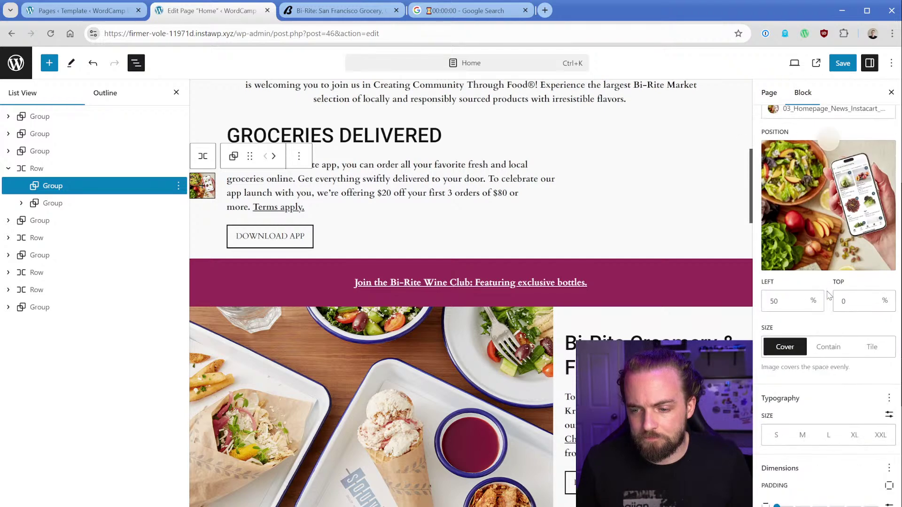
{"action": "left_click", "coordinate": [782, 300]}
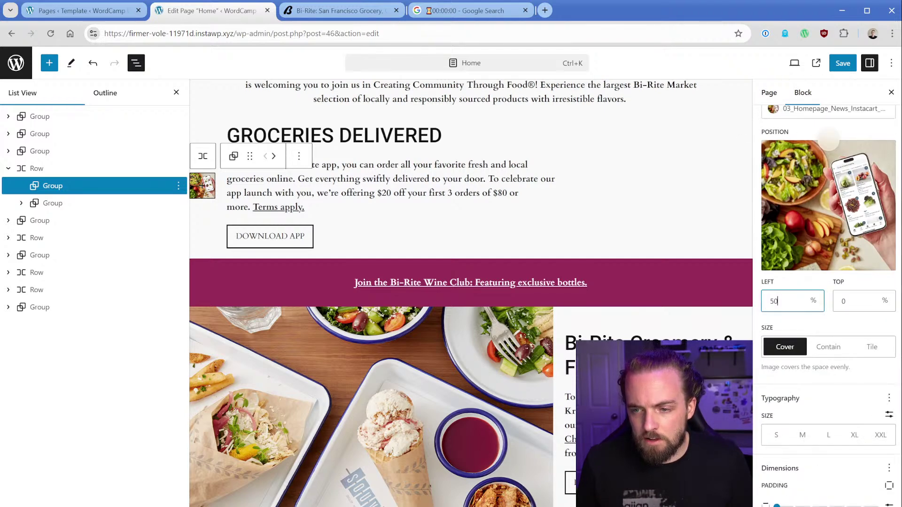
{"action": "key", "text": "BackSpace"}
{"action": "type", "text": "2"}
{"action": "scroll", "coordinate": [829, 282], "scroll_direction": "up", "scroll_amount": 3}
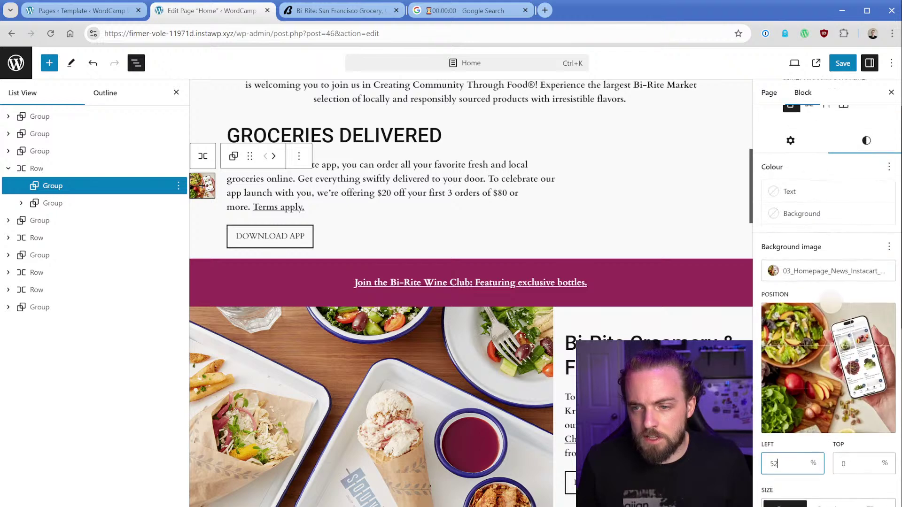
{"action": "scroll", "coordinate": [798, 324], "scroll_direction": "down", "scroll_amount": 1}
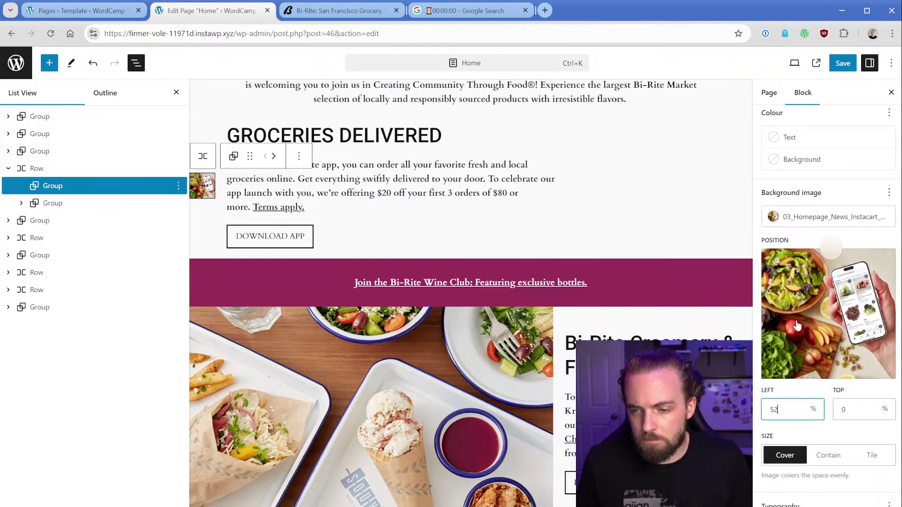
{"action": "key", "text": "BackSpace"}
{"action": "left_click", "coordinate": [828, 249]}
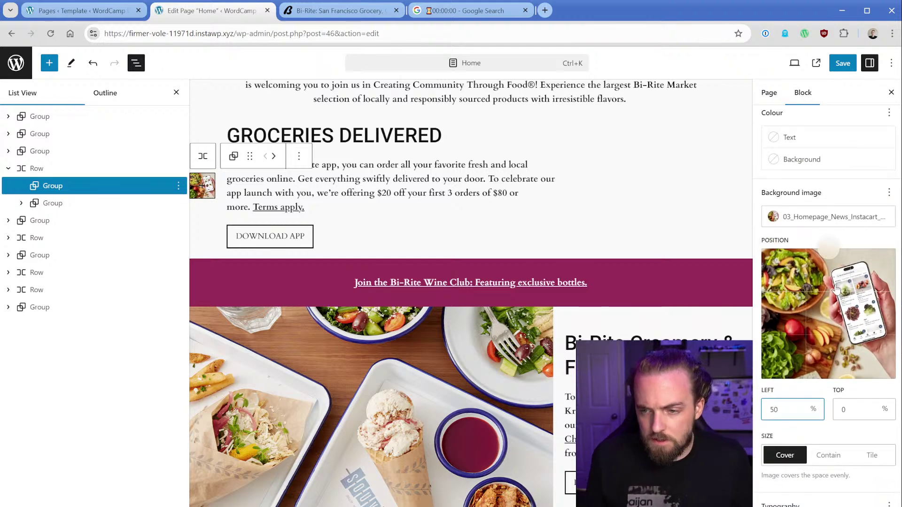
{"action": "left_click_drag", "start_coordinate": [828, 249], "coordinate": [832, 309]}
Justify the blocks of the Groceries Delivered row to the centre and open the row's minimum height for editing
{"action": "scroll", "coordinate": [833, 309], "scroll_direction": "down", "scroll_amount": 3}
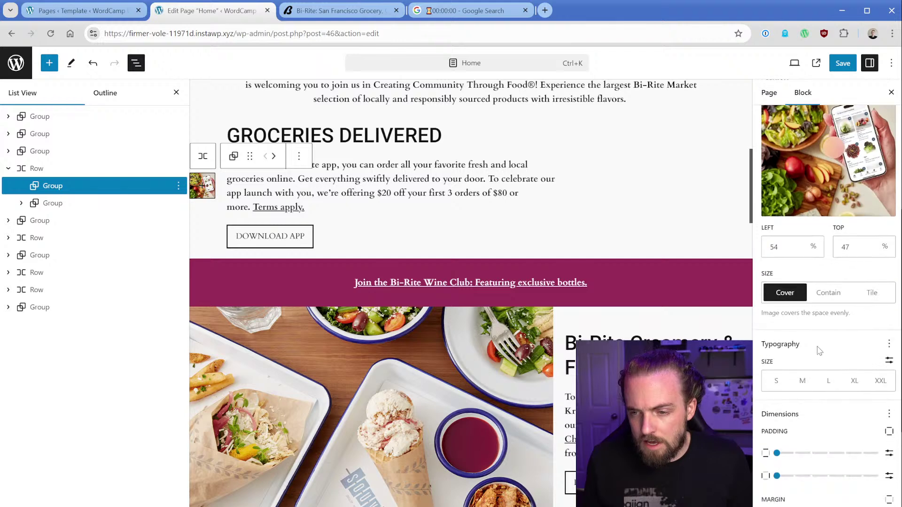
{"action": "scroll", "coordinate": [829, 310], "scroll_direction": "down", "scroll_amount": 3}
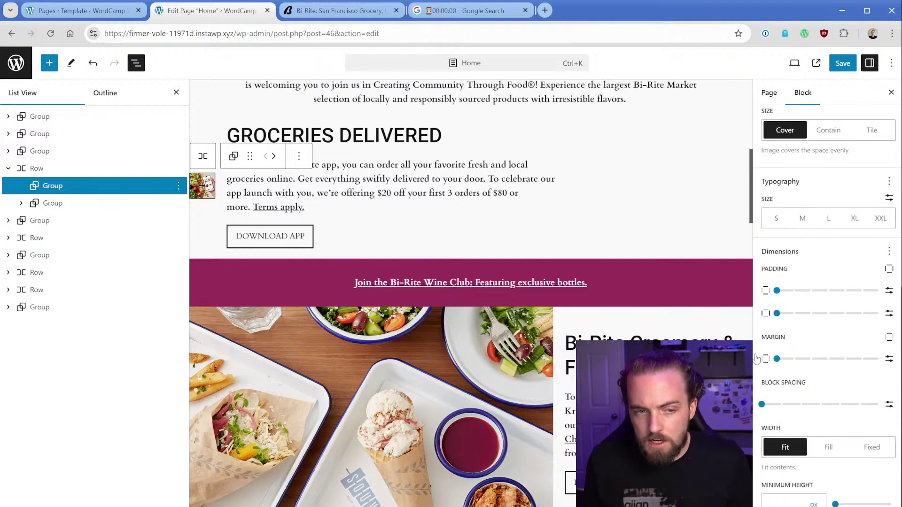
{"action": "left_click", "coordinate": [77, 168]}
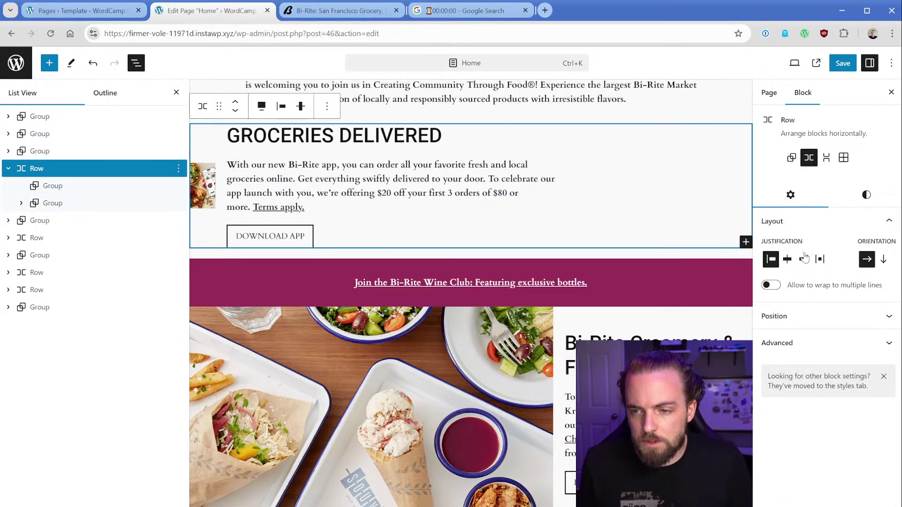
{"action": "left_click", "coordinate": [787, 260]}
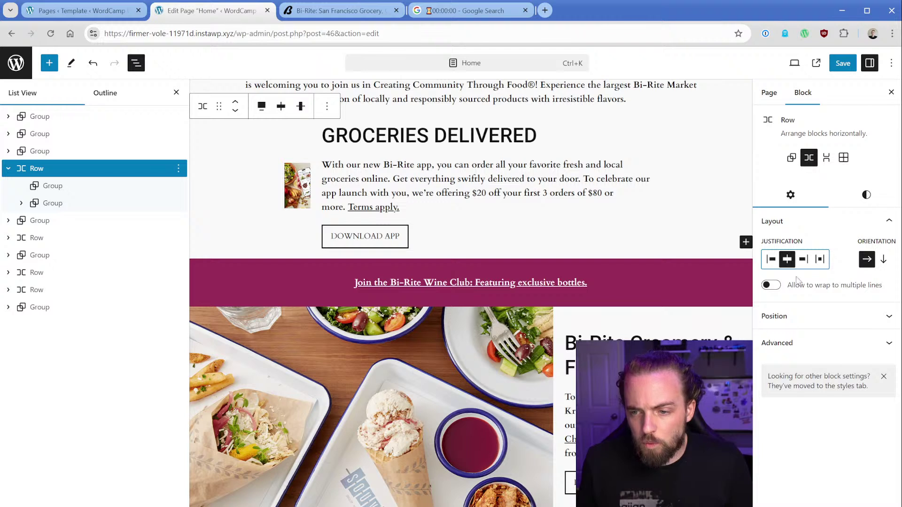
{"action": "left_click", "coordinate": [866, 194]}
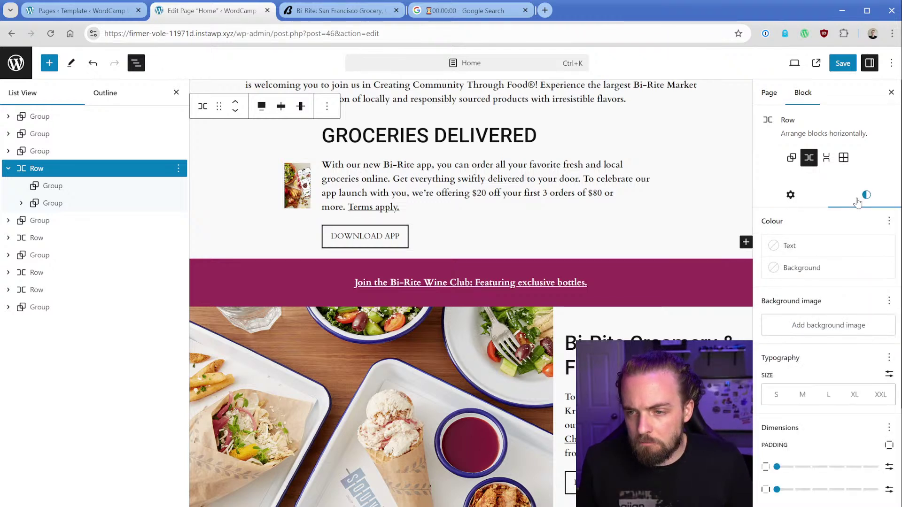
{"action": "scroll", "coordinate": [841, 315], "scroll_direction": "down", "scroll_amount": 2}
{"action": "scroll", "coordinate": [841, 315], "scroll_direction": "down", "scroll_amount": 3}
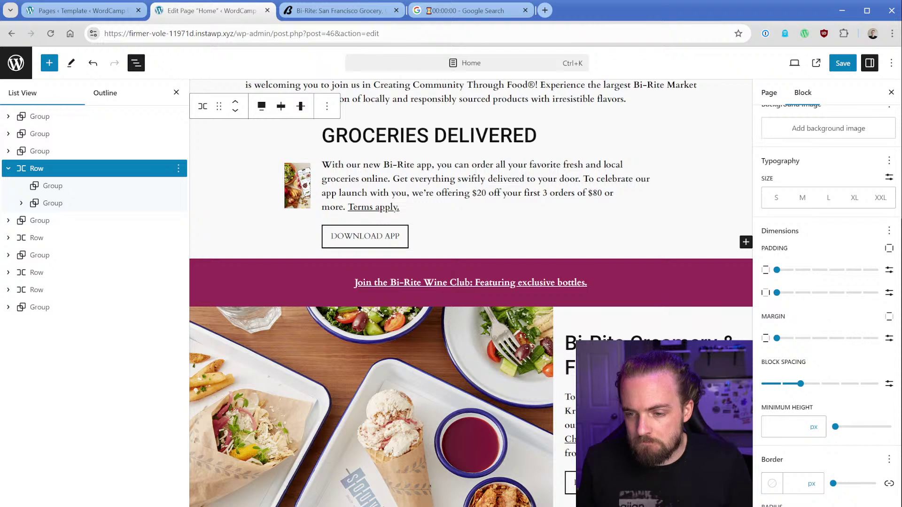
{"action": "left_click", "coordinate": [784, 426]}
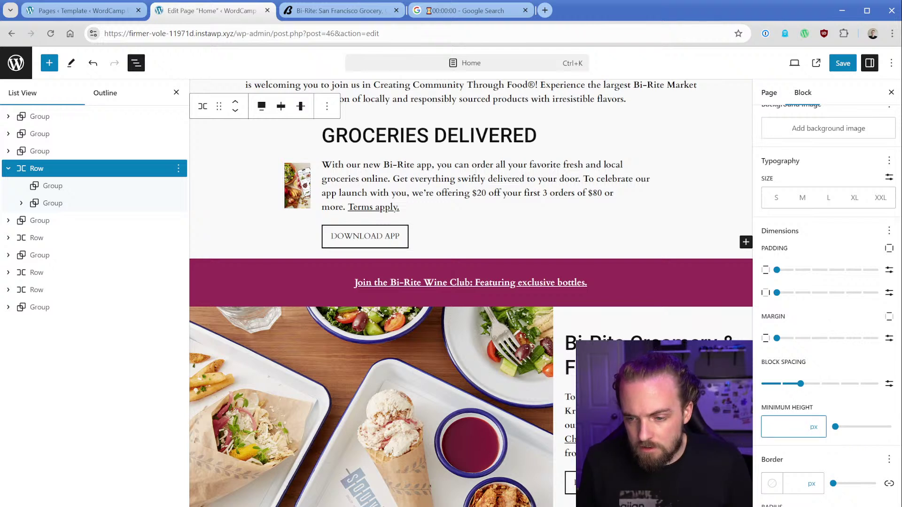
{"action": "scroll", "coordinate": [795, 205], "scroll_direction": "up", "scroll_amount": 5}
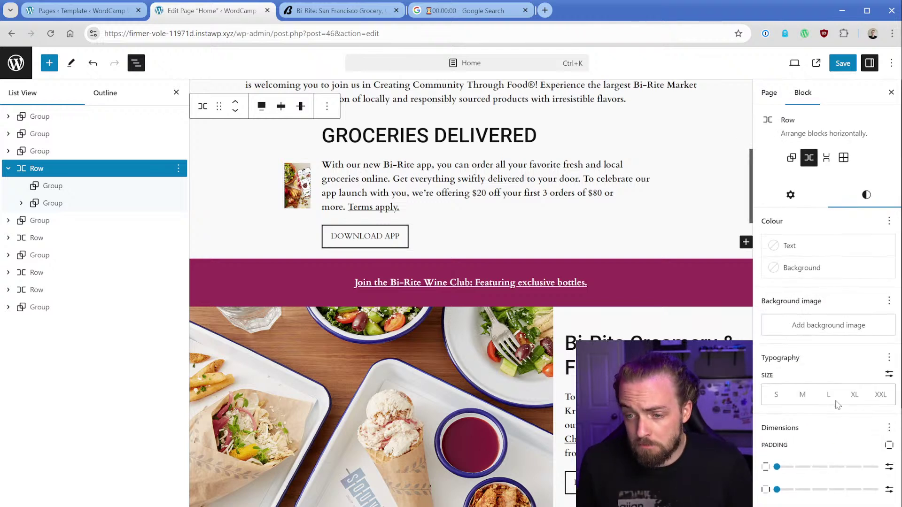
Transform the Groceries Delivered row into a grid with a manual layout of 2 columns
{"action": "left_click", "coordinate": [792, 196]}
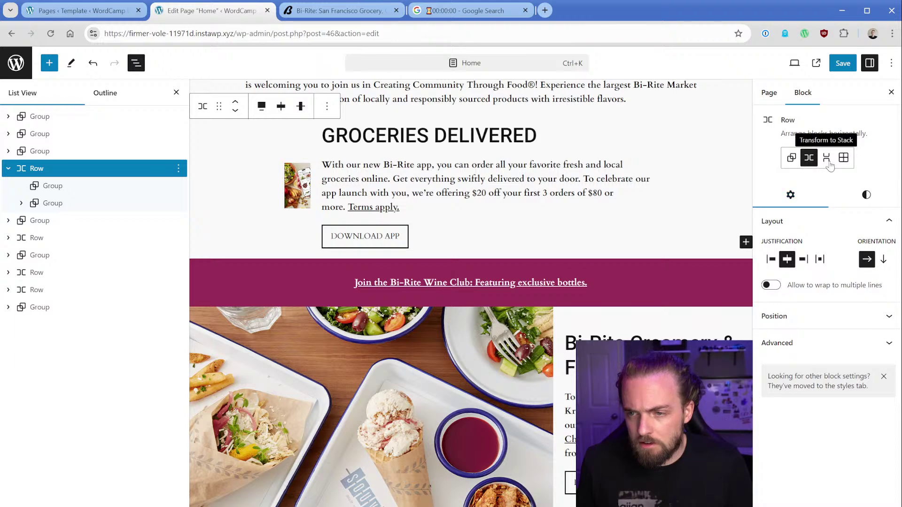
{"action": "left_click", "coordinate": [843, 159]}
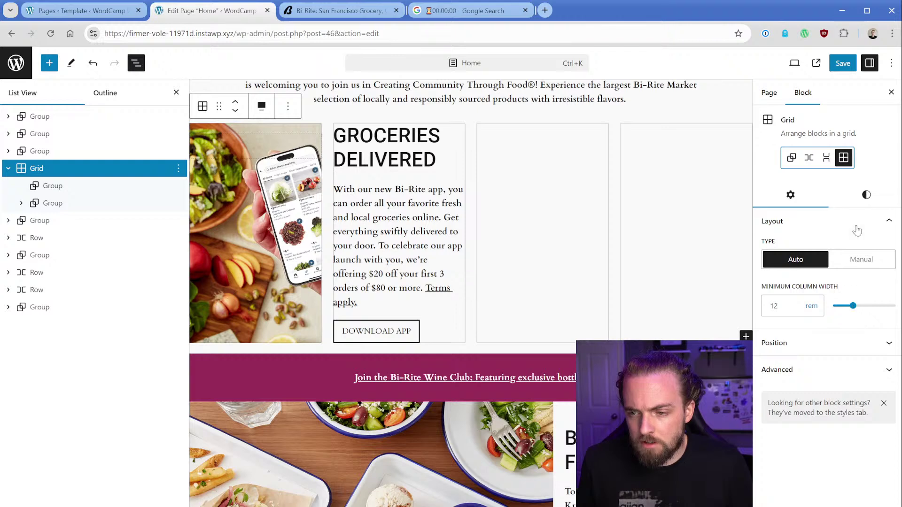
{"action": "left_click", "coordinate": [865, 196]}
{"action": "left_click", "coordinate": [801, 202]}
{"action": "left_click", "coordinate": [860, 260]}
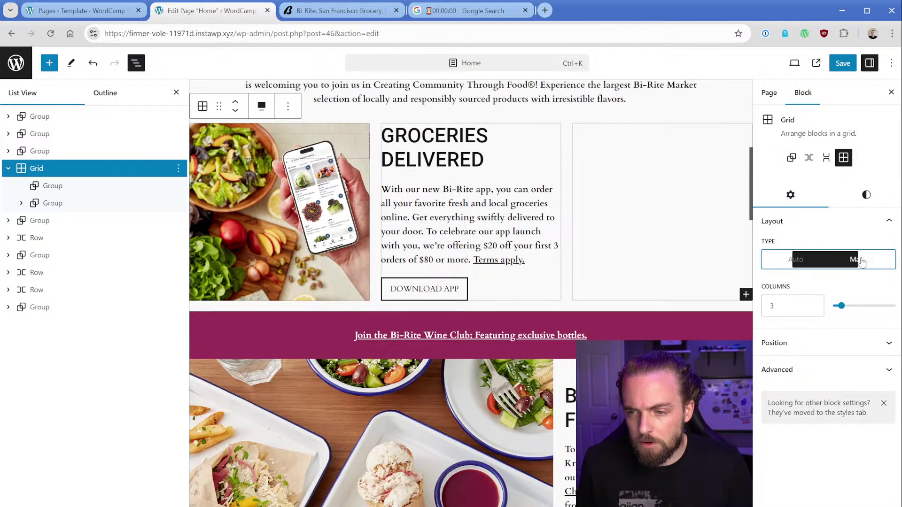
{"action": "left_click", "coordinate": [837, 306]}
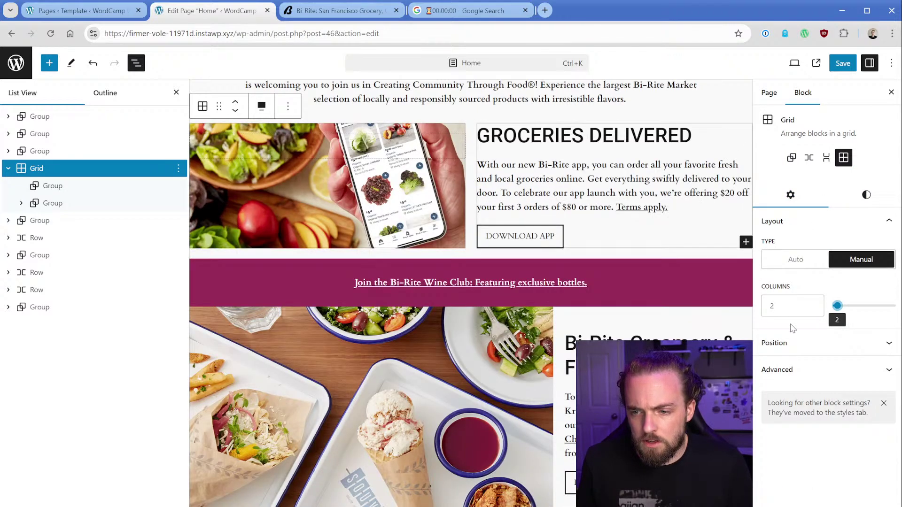
Inspect the phone photo column on the original Bi-Rite homepage for its minimum height, and set the grid's minimum height to 700 px
{"action": "left_click", "coordinate": [866, 194]}
{"action": "scroll", "coordinate": [828, 399], "scroll_direction": "down", "scroll_amount": 4}
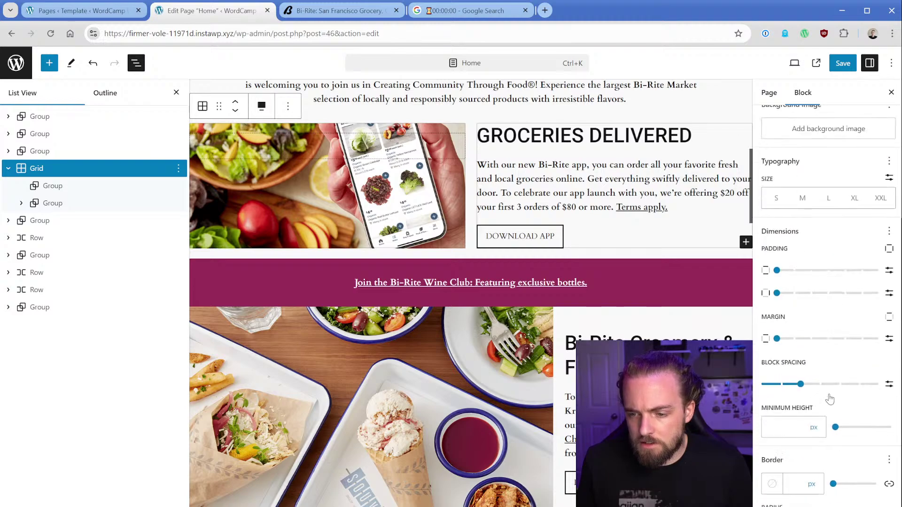
{"action": "left_click", "coordinate": [343, 10]}
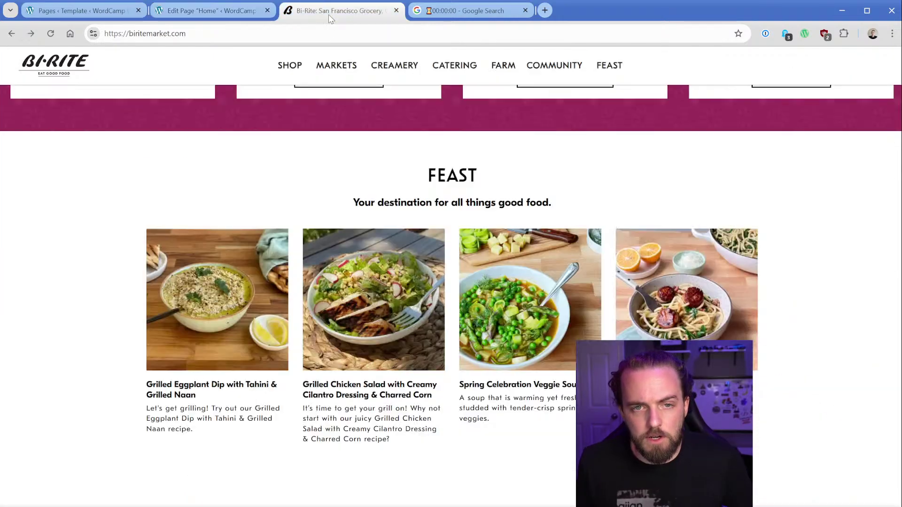
{"action": "scroll", "coordinate": [282, 385], "scroll_direction": "up", "scroll_amount": 10}
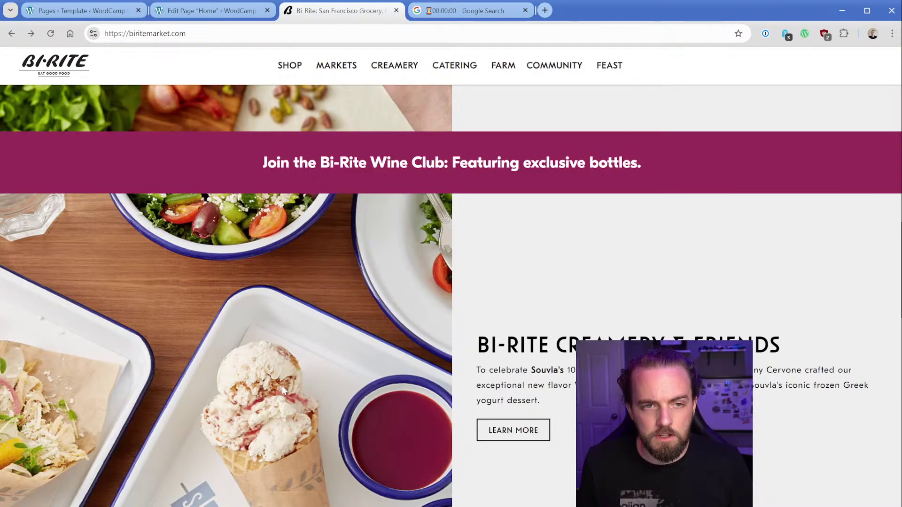
{"action": "scroll", "coordinate": [282, 385], "scroll_direction": "up", "scroll_amount": 5}
{"action": "scroll", "coordinate": [283, 390], "scroll_direction": "down", "scroll_amount": 3}
{"action": "right_click", "coordinate": [283, 267]}
{"action": "left_click", "coordinate": [319, 490]}
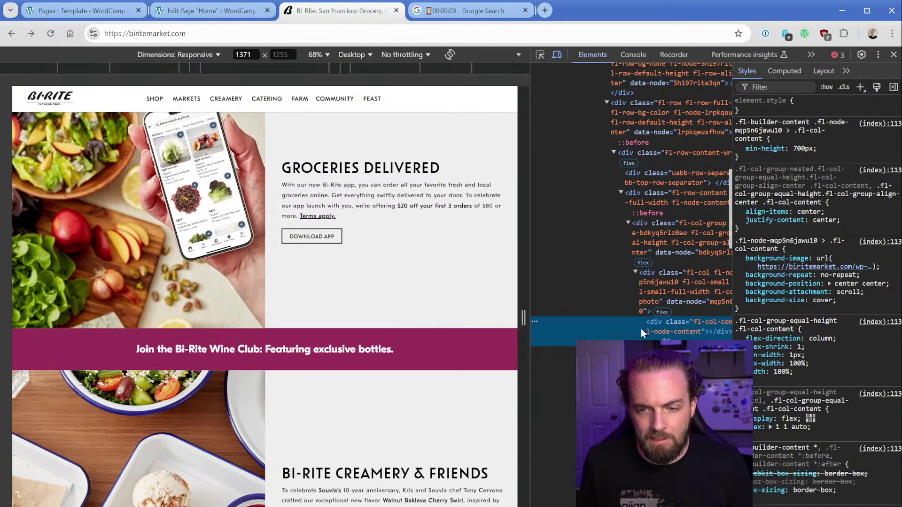
{"action": "left_click", "coordinate": [204, 14]}
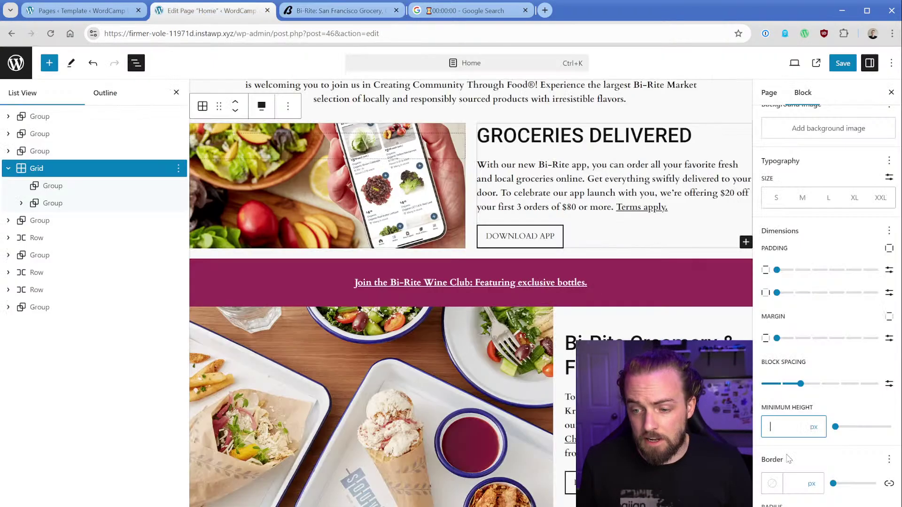
{"action": "type", "text": "700"}
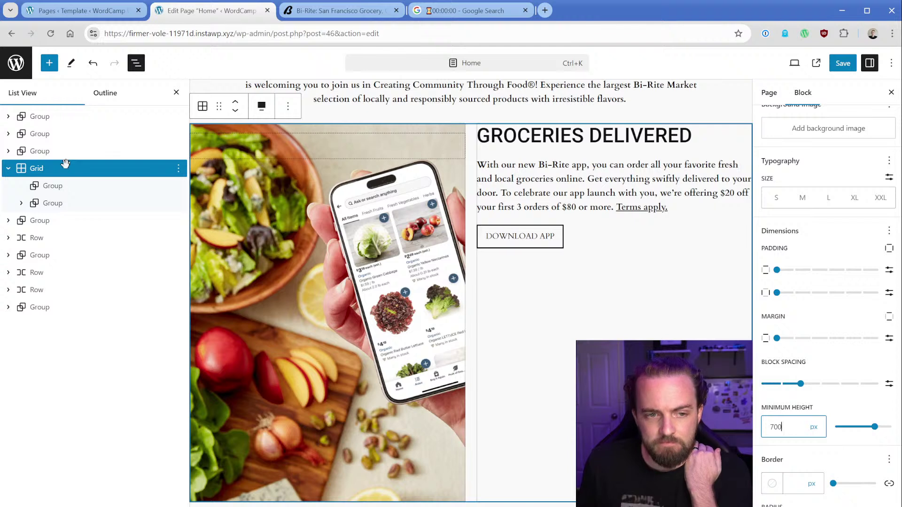
Transform the group holding the Groceries Delivered heading, text and download button into a stack
{"action": "left_click", "coordinate": [57, 203]}
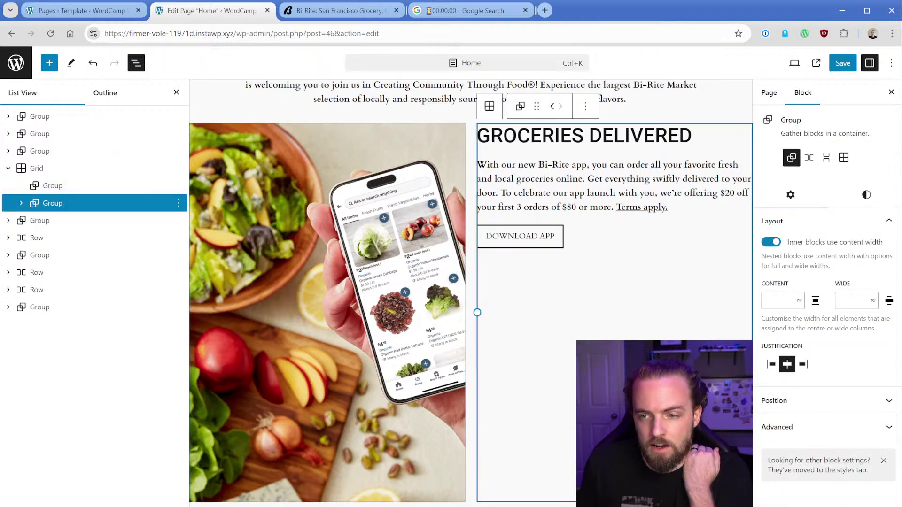
{"action": "left_click", "coordinate": [877, 202]}
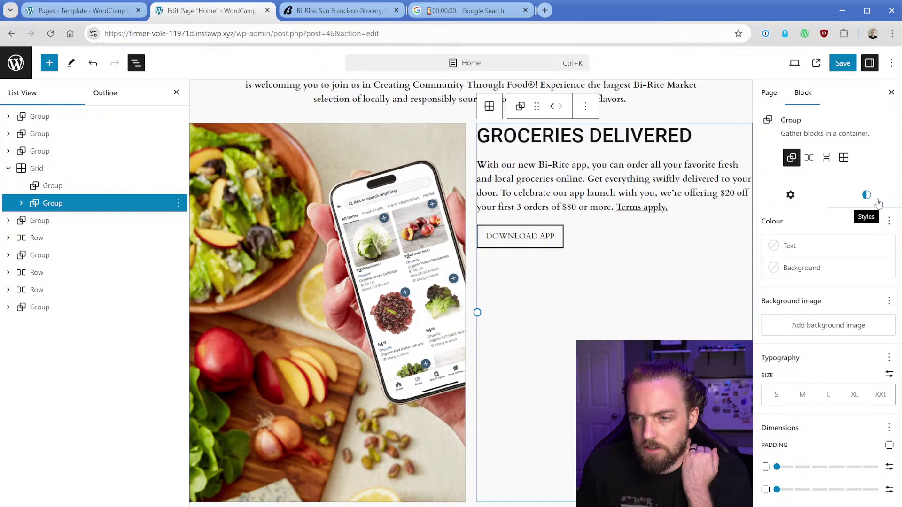
{"action": "left_click", "coordinate": [826, 161]}
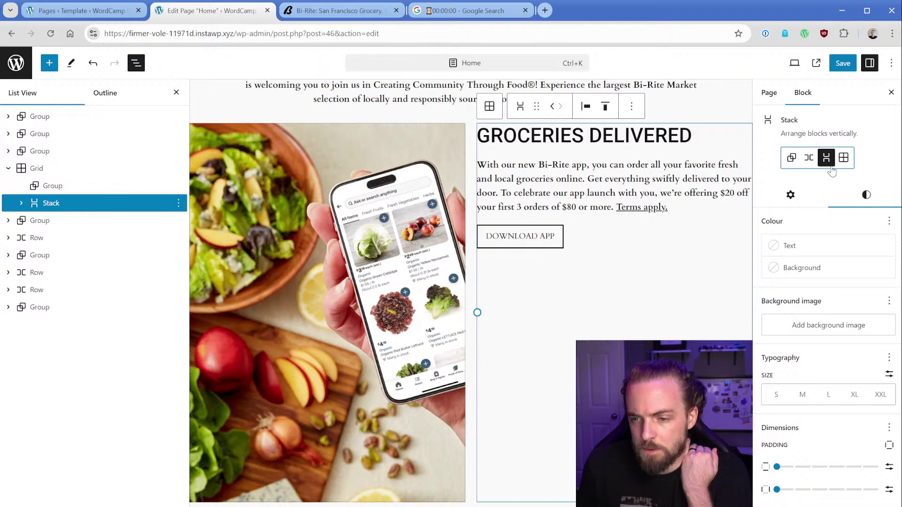
{"action": "scroll", "coordinate": [830, 361], "scroll_direction": "down", "scroll_amount": 5}
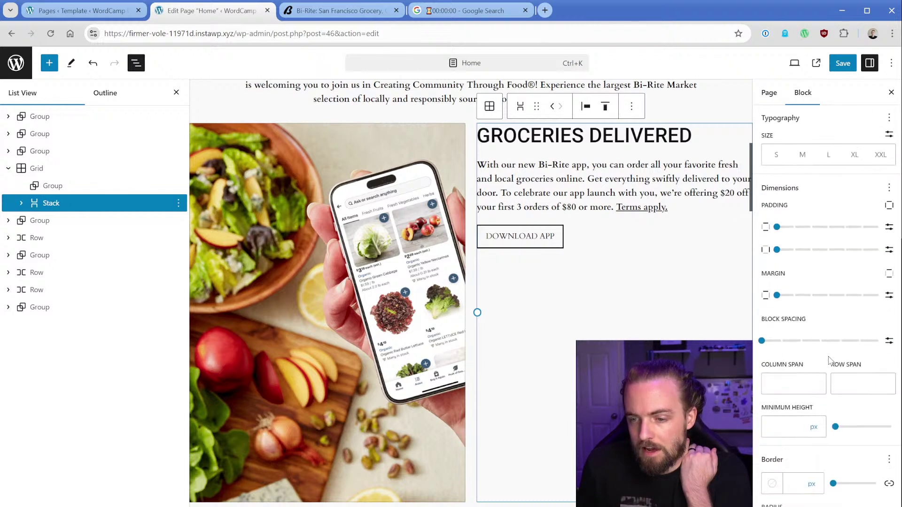
{"action": "scroll", "coordinate": [808, 380], "scroll_direction": "up", "scroll_amount": 5}
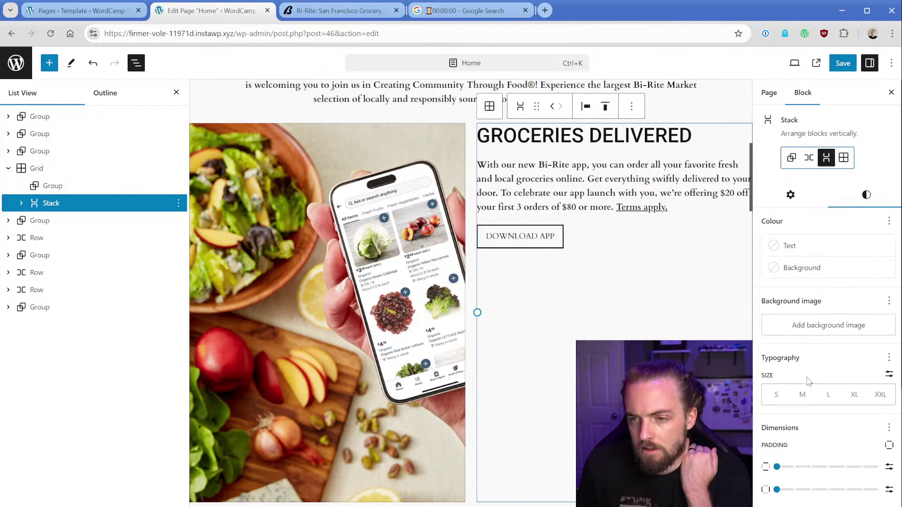
Justify the Groceries Delivered stack's items to the centre, trying it as a row and returning it to vertical orientation
{"action": "left_click", "coordinate": [797, 196]}
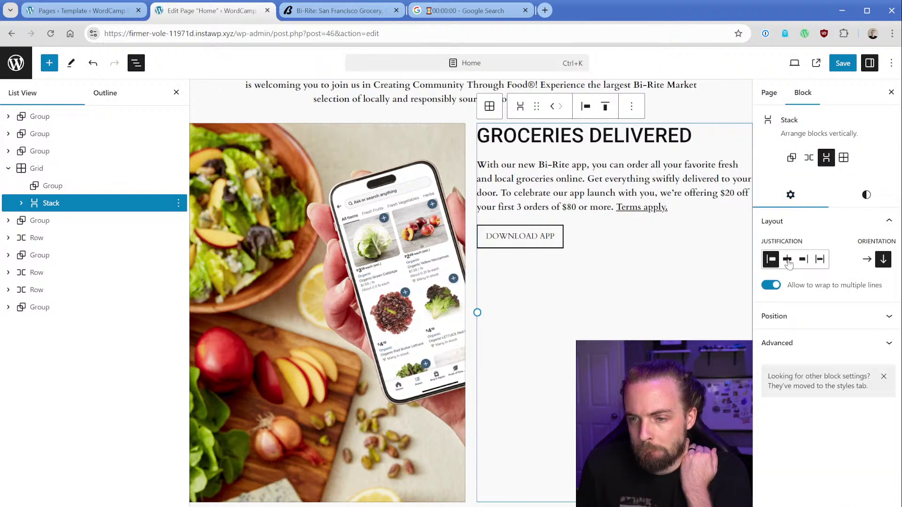
{"action": "left_click", "coordinate": [787, 260]}
{"action": "left_click", "coordinate": [809, 157]}
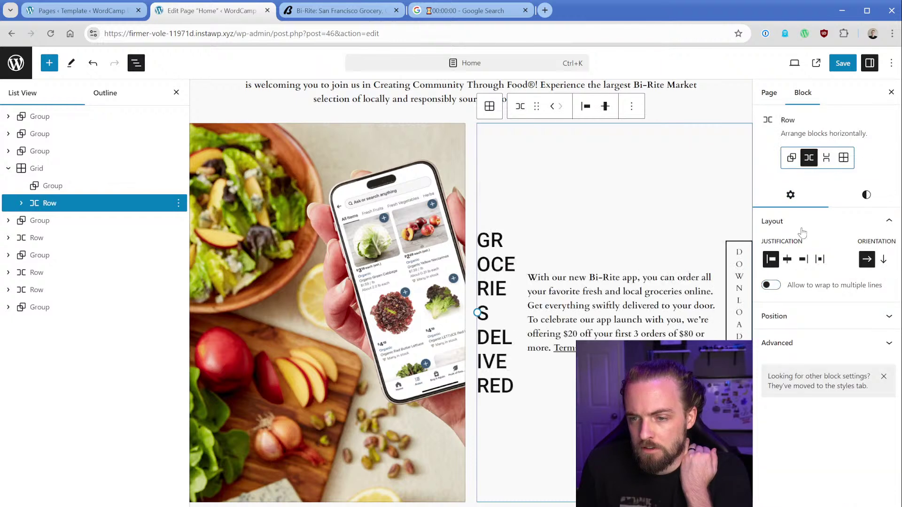
{"action": "left_click", "coordinate": [787, 260]}
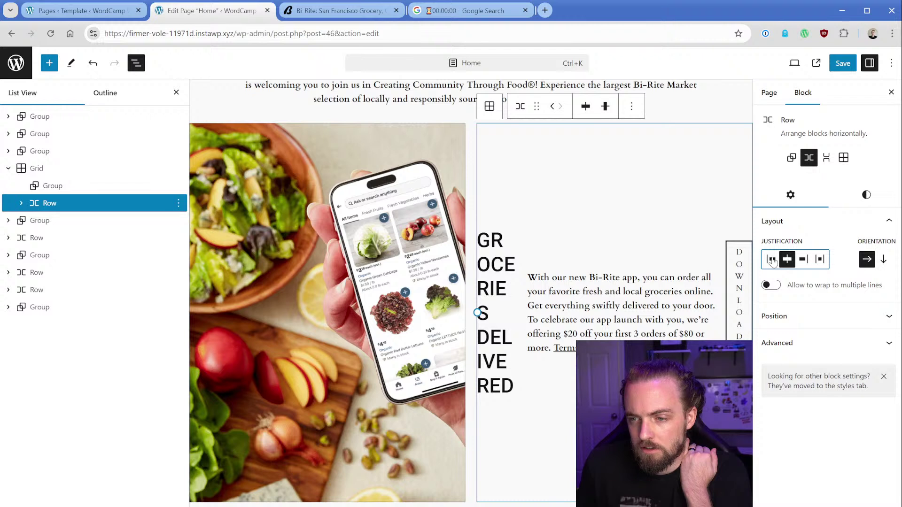
{"action": "left_click", "coordinate": [883, 259]}
{"action": "left_click", "coordinate": [815, 317]}
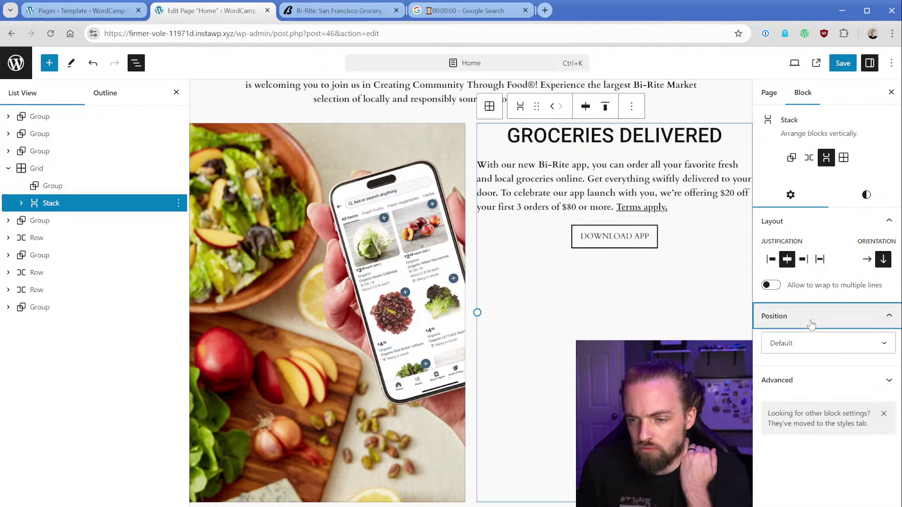
{"action": "left_click", "coordinate": [808, 350]}
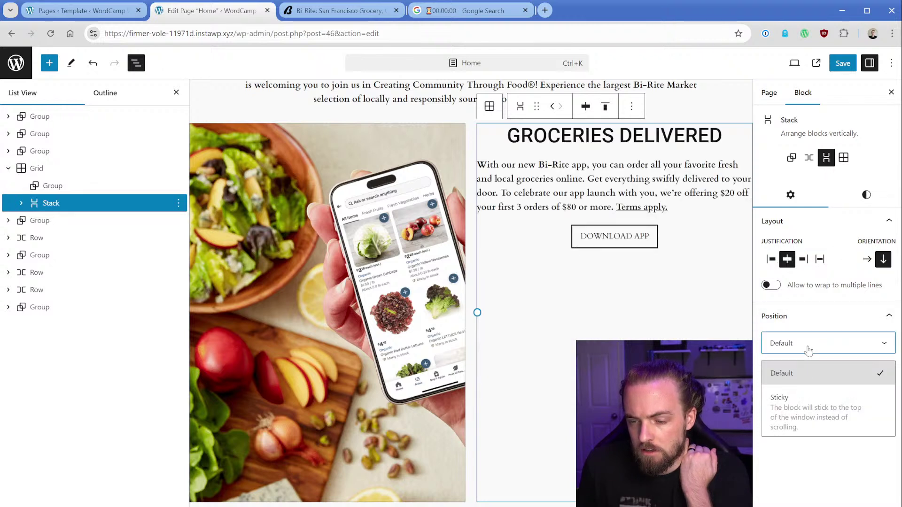
{"action": "left_click", "coordinate": [809, 376]}
{"action": "left_click", "coordinate": [810, 381]}
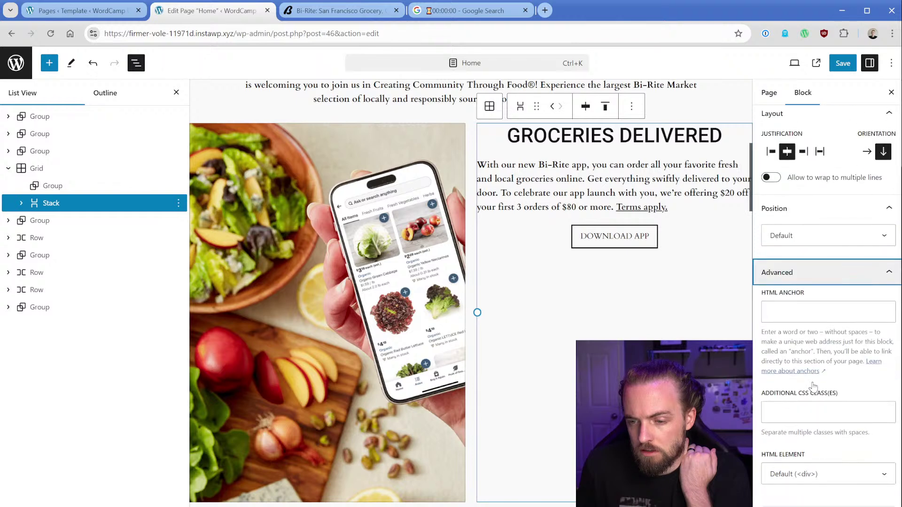
{"action": "scroll", "coordinate": [814, 386], "scroll_direction": "up", "scroll_amount": 3}
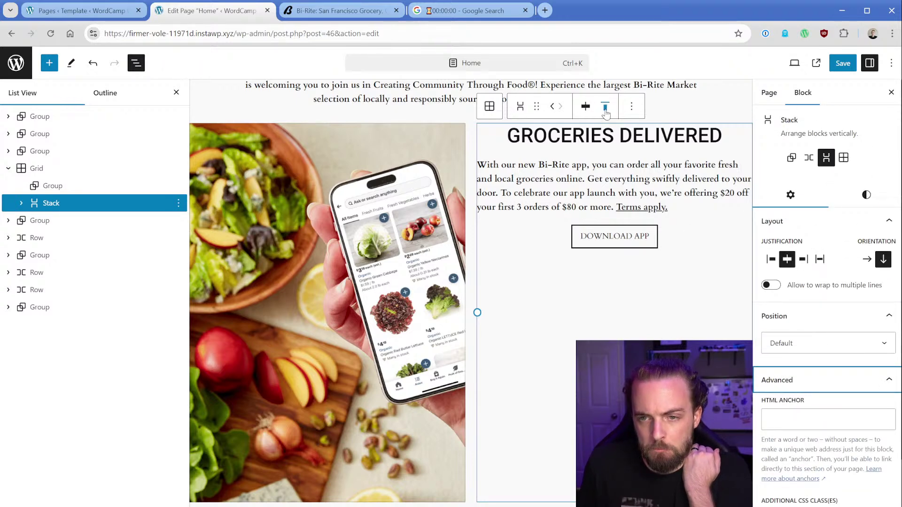
Align the content of the Groceries Delivered stack vertically to the middle and save the page
{"action": "left_click", "coordinate": [606, 108]}
{"action": "left_click", "coordinate": [638, 161]}
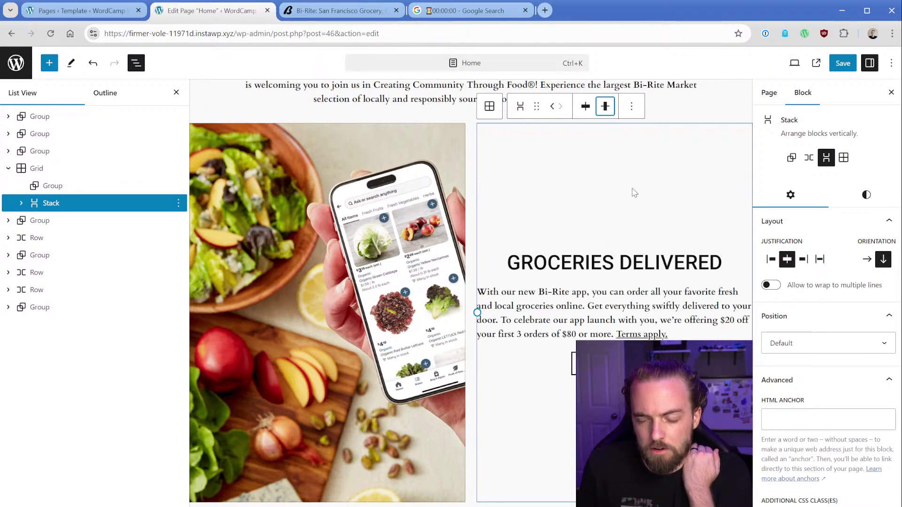
{"action": "left_click", "coordinate": [605, 107]}
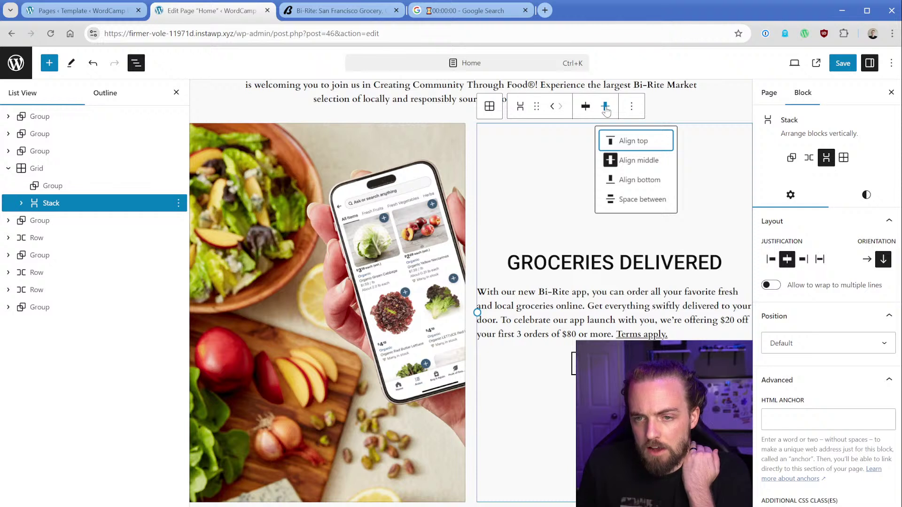
{"action": "left_click", "coordinate": [605, 108]}
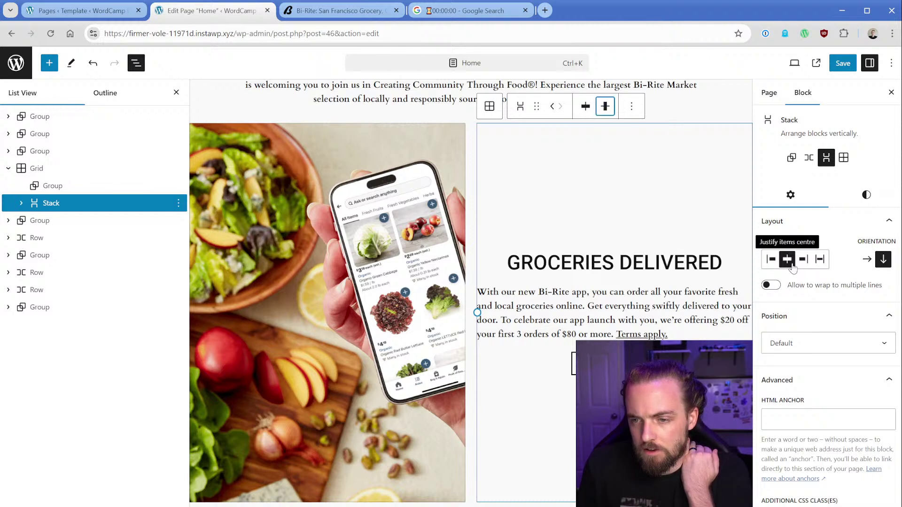
{"action": "left_click", "coordinate": [606, 113]}
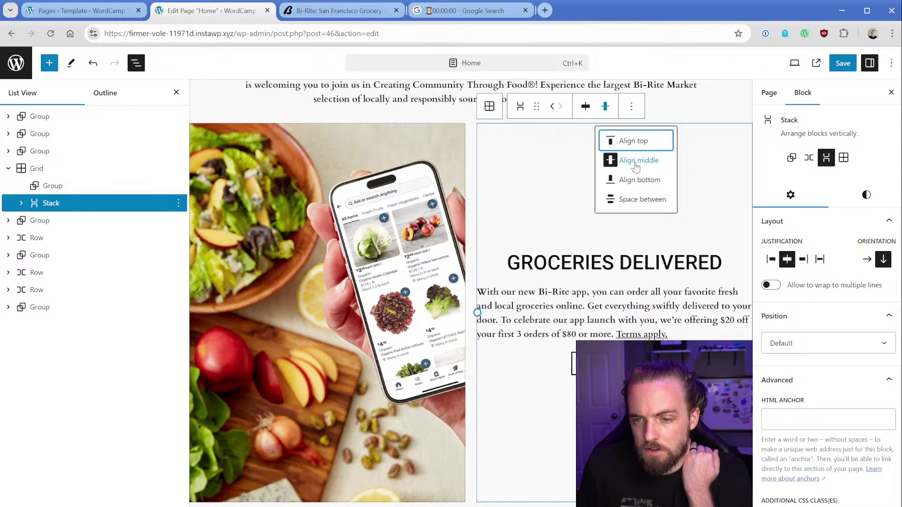
{"action": "left_click", "coordinate": [843, 63]}
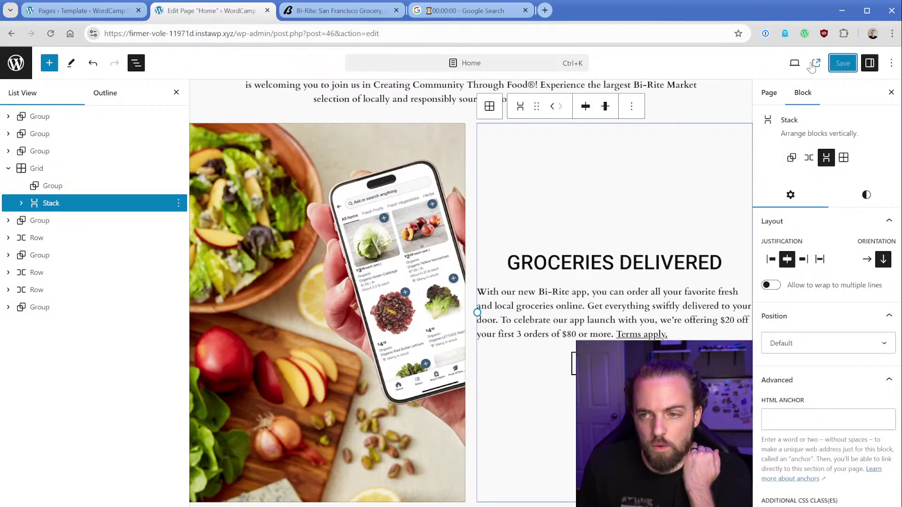
Open the live page and compare its Groceries Delivered section with the original Bi-Rite homepage, closing the inspector there
{"action": "left_click", "coordinate": [816, 63]}
{"action": "scroll", "coordinate": [271, 237], "scroll_direction": "down", "scroll_amount": 10}
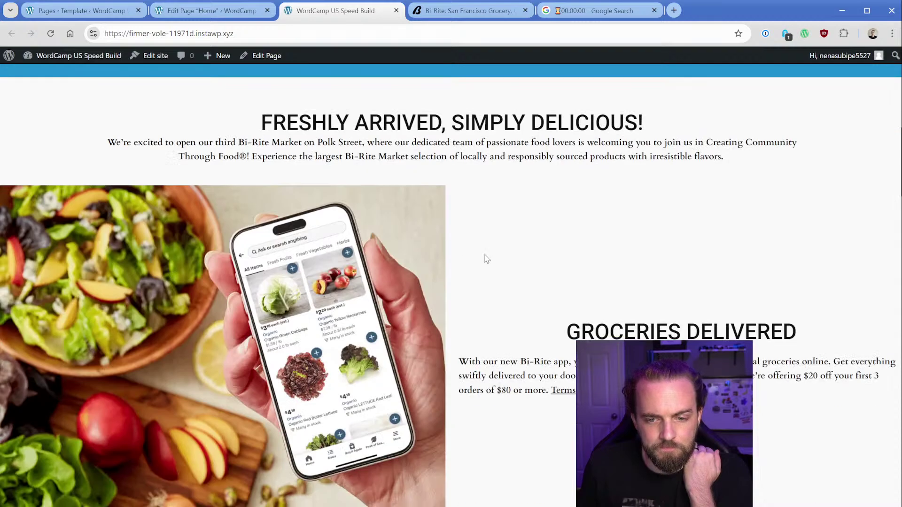
{"action": "scroll", "coordinate": [494, 244], "scroll_direction": "down", "scroll_amount": 2}
{"action": "scroll", "coordinate": [502, 225], "scroll_direction": "up", "scroll_amount": 1}
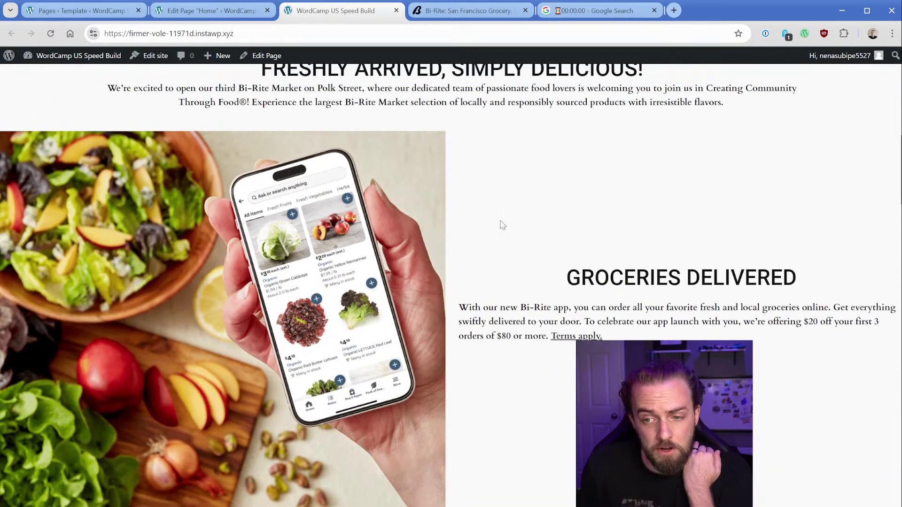
{"action": "left_click", "coordinate": [467, 17]}
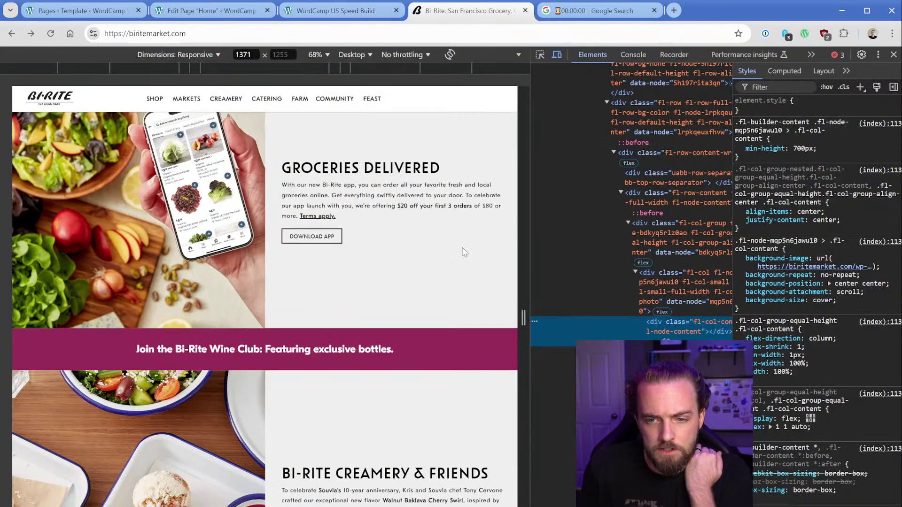
{"action": "left_click", "coordinate": [894, 55]}
{"action": "scroll", "coordinate": [547, 325], "scroll_direction": "up", "scroll_amount": 2}
Return to the page editor and try left text alignment on the Groceries Delivered heading
{"action": "key", "text": "ctrl+Page_Up"}
{"action": "key", "text": "ctrl+Page_Up"}
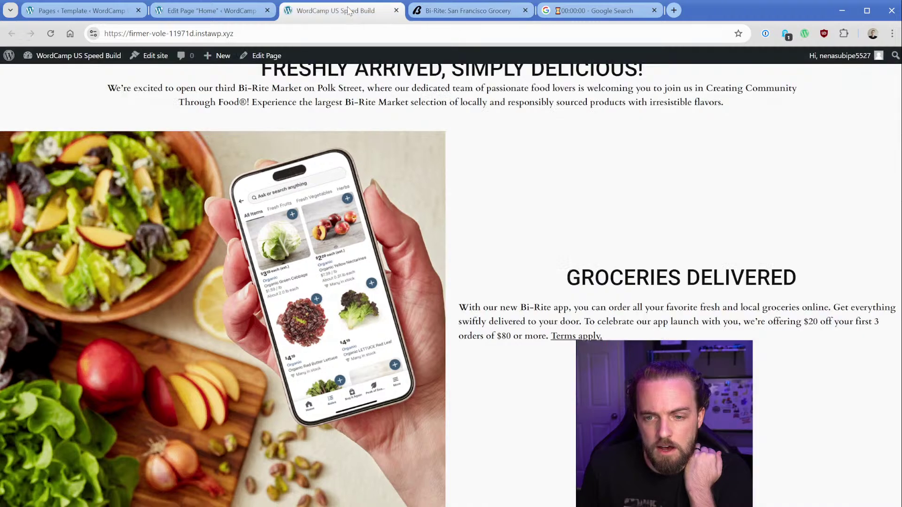
{"action": "left_click", "coordinate": [560, 262]}
{"action": "left_click", "coordinate": [627, 234]}
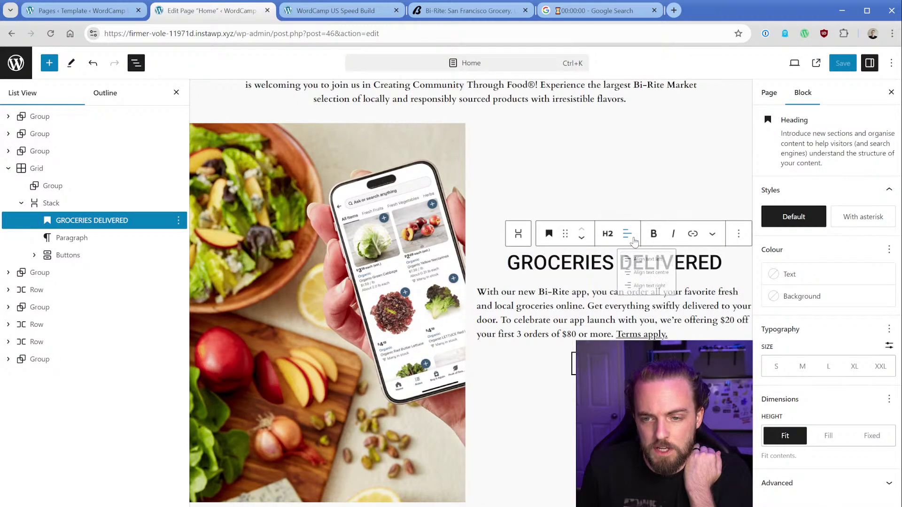
{"action": "left_click", "coordinate": [651, 263]}
{"action": "left_click", "coordinate": [631, 239]}
{"action": "left_click", "coordinate": [644, 267]}
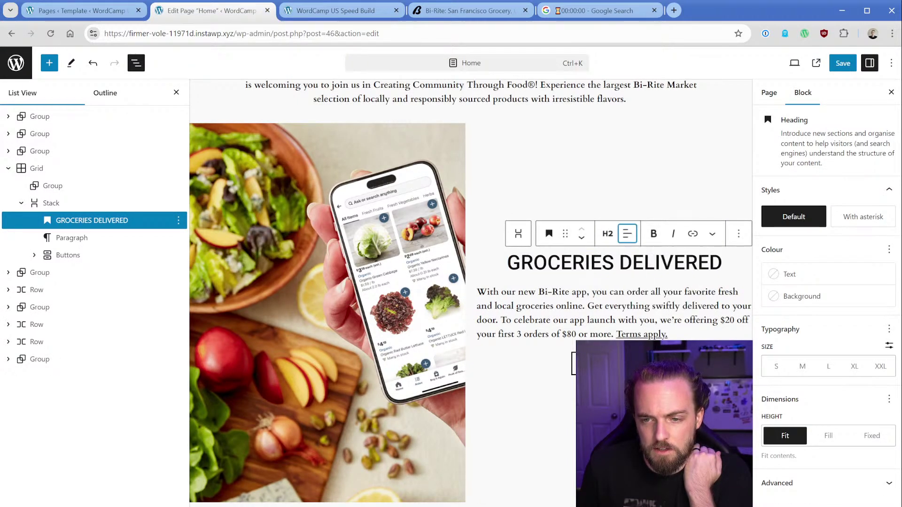
{"action": "left_click", "coordinate": [584, 263]}
{"action": "left_click", "coordinate": [521, 263]}
Justify the items of the Groceries Delivered stack to the left and save the page
{"action": "left_click", "coordinate": [52, 203]}
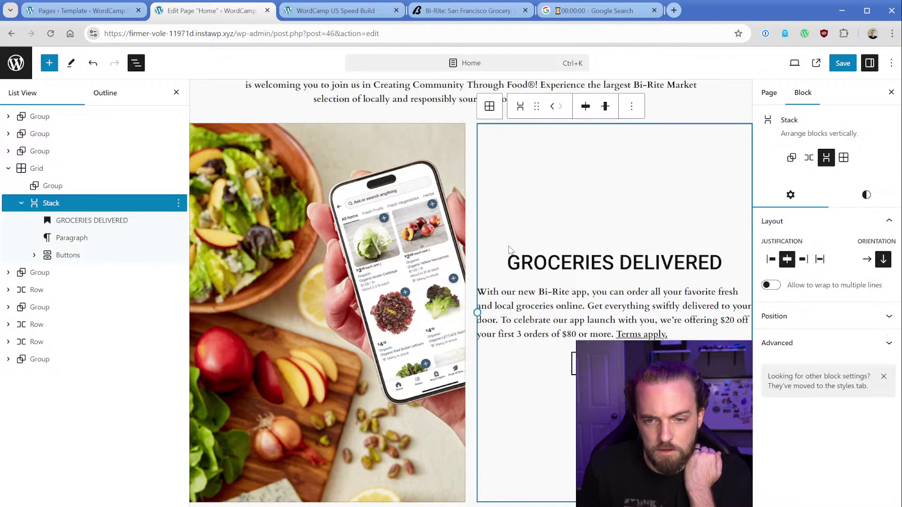
{"action": "left_click", "coordinate": [771, 260]}
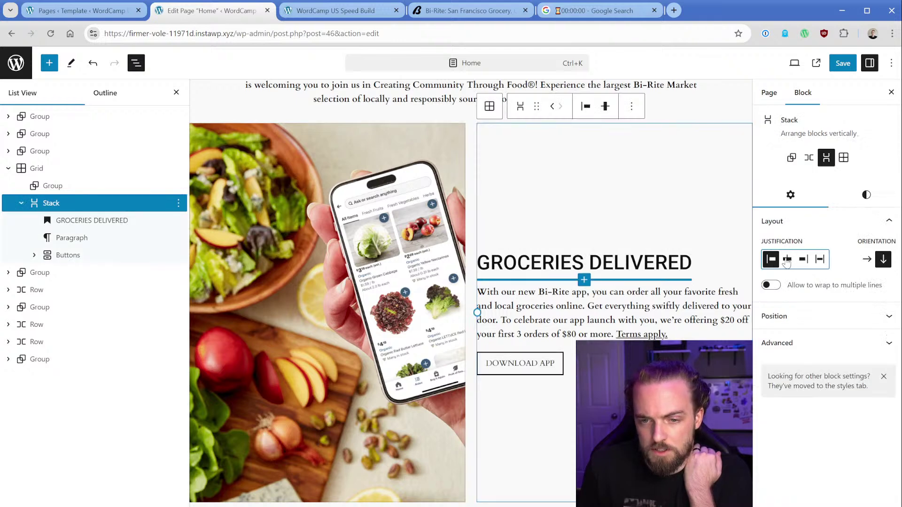
{"action": "left_click", "coordinate": [842, 63]}
Reload the live page and compare the text column and image of its Groceries Delivered section with the original Bi-Rite homepage
{"action": "left_click", "coordinate": [343, 12]}
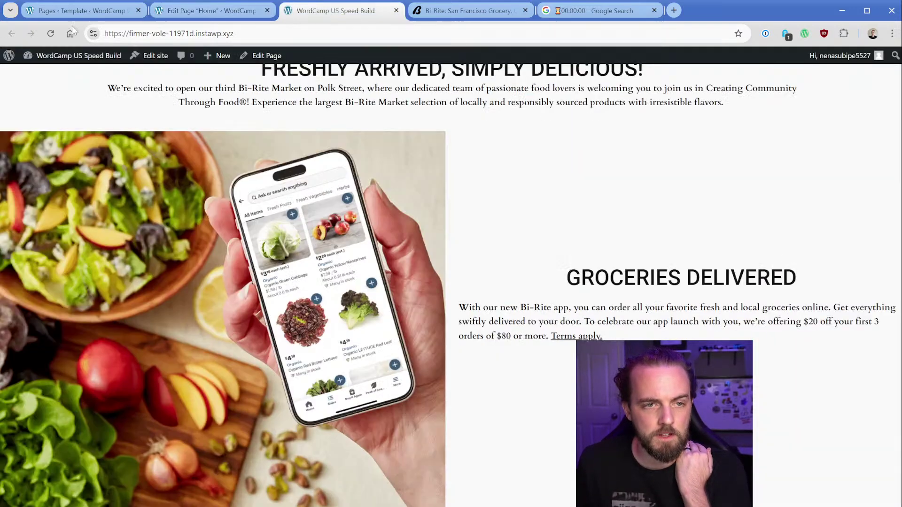
{"action": "left_click", "coordinate": [50, 33]}
{"action": "left_click", "coordinate": [459, 14]}
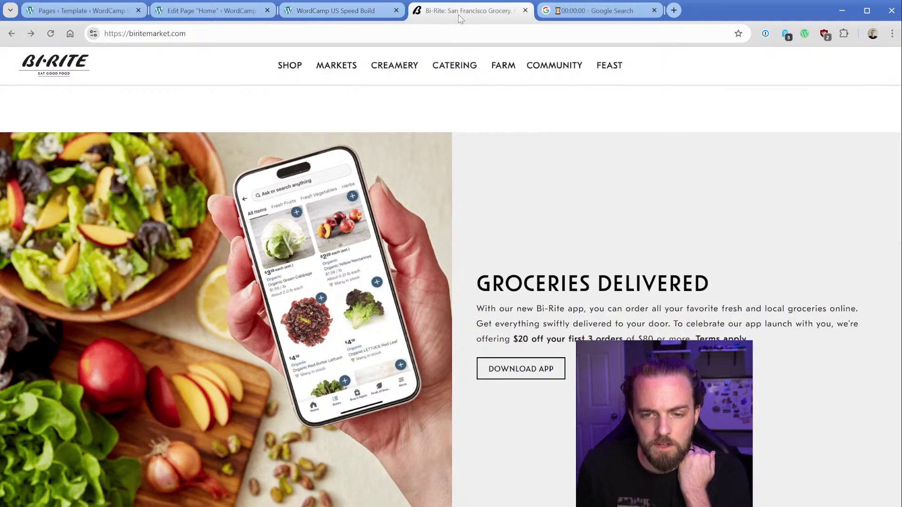
{"action": "left_click", "coordinate": [357, 13]}
{"action": "left_click", "coordinate": [434, 14]}
{"action": "left_click", "coordinate": [351, 14]}
{"action": "left_click", "coordinate": [432, 14]}
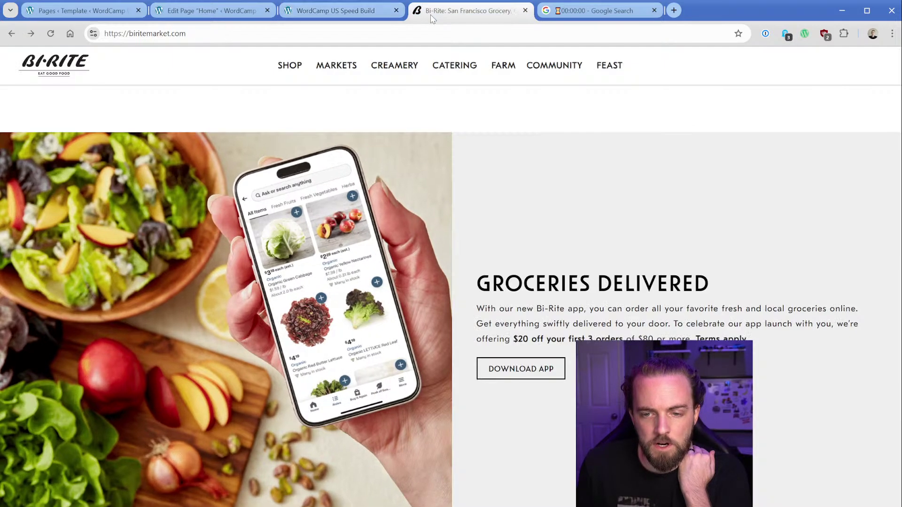
{"action": "left_click", "coordinate": [332, 14]}
{"action": "left_click", "coordinate": [471, 13]}
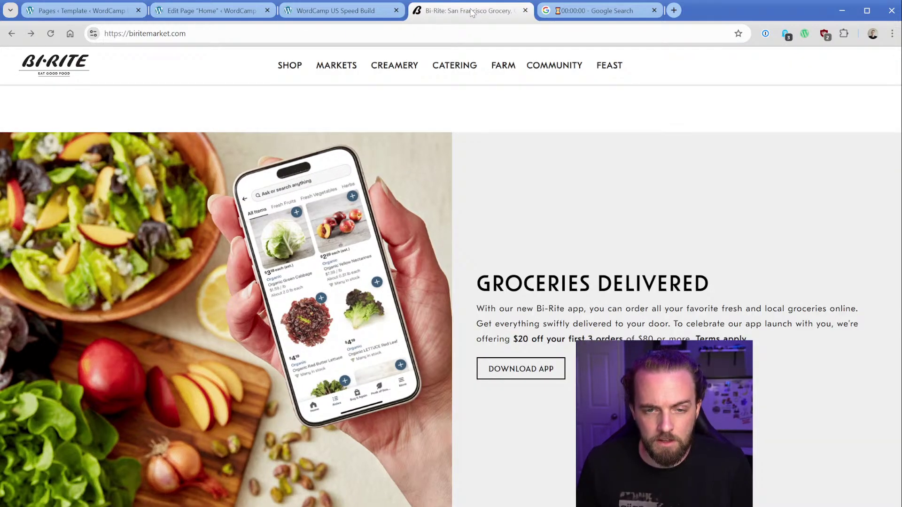
{"action": "left_click", "coordinate": [329, 14]}
{"action": "left_click", "coordinate": [454, 13]}
{"action": "left_click", "coordinate": [310, 13]}
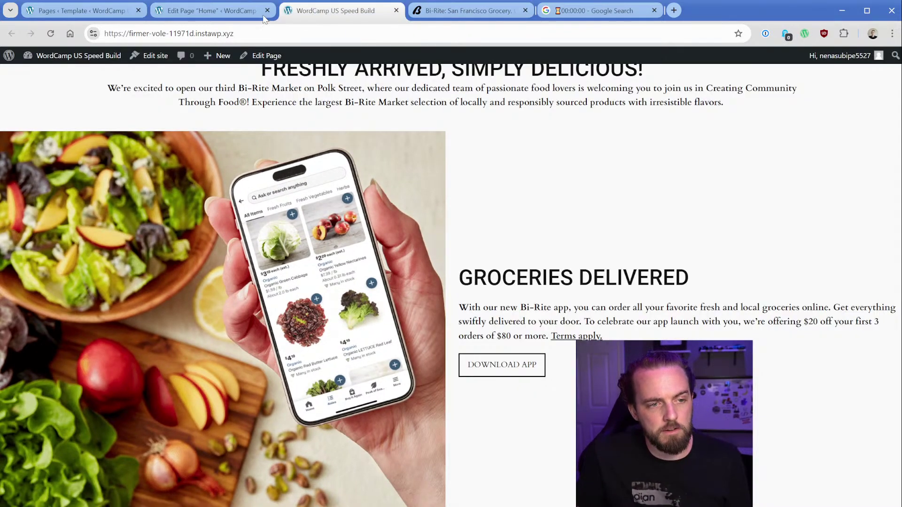
Examine the header and page title area at the start of the live homepage
{"action": "left_click", "coordinate": [225, 11]}
{"action": "left_click", "coordinate": [60, 168]}
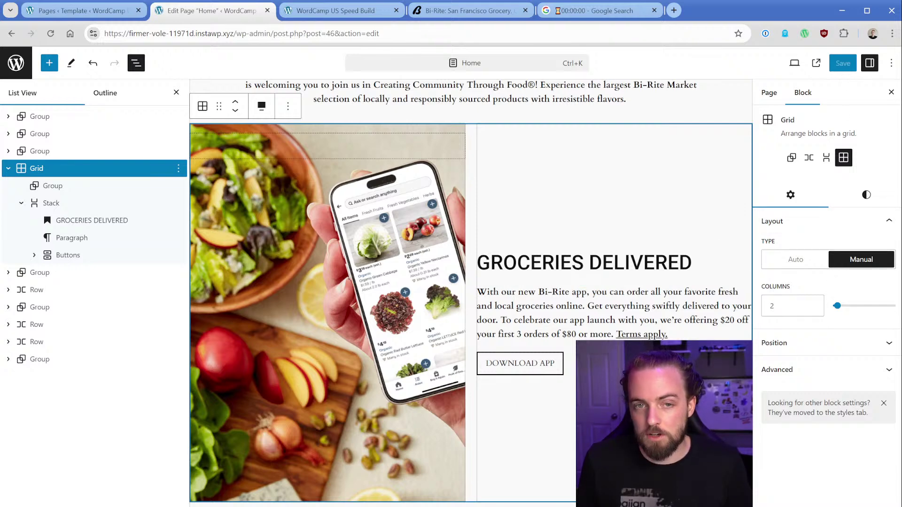
{"action": "left_click", "coordinate": [355, 10]}
{"action": "scroll", "coordinate": [353, 218], "scroll_direction": "up", "scroll_amount": 10}
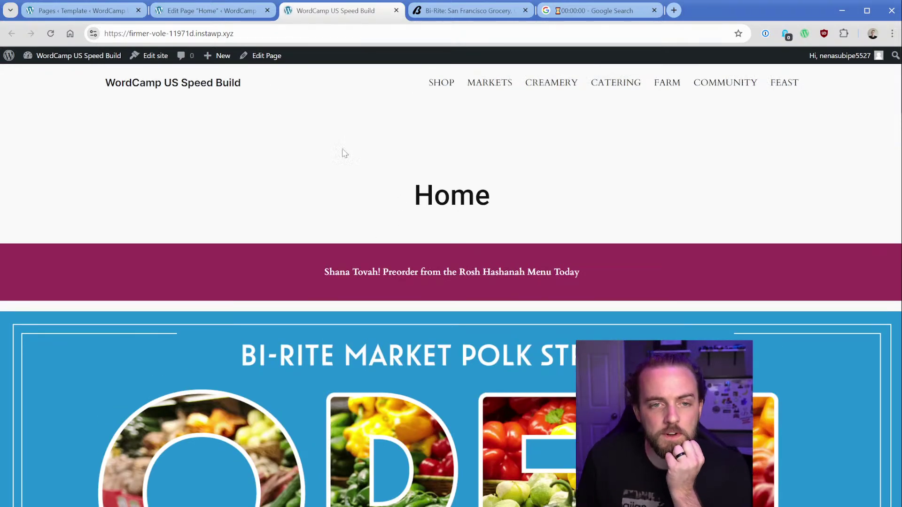
{"action": "left_click", "coordinate": [87, 12]}
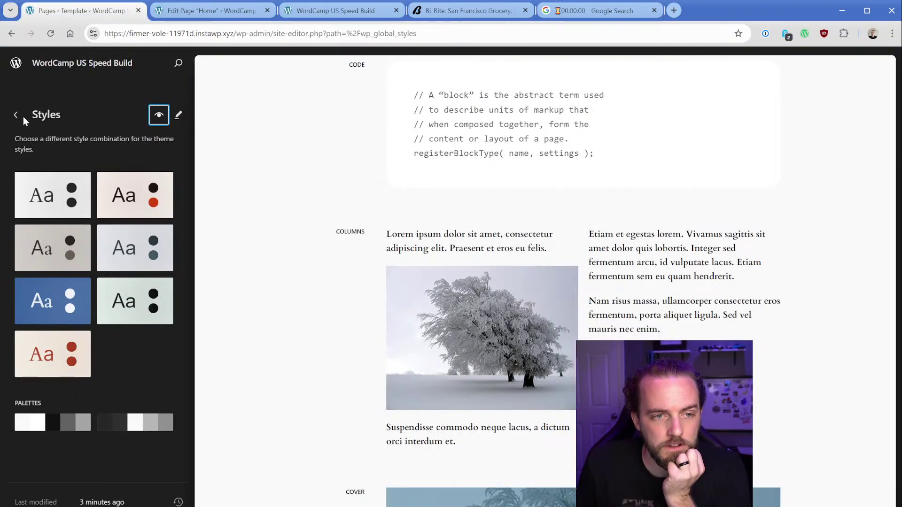
{"action": "left_click", "coordinate": [212, 10]}
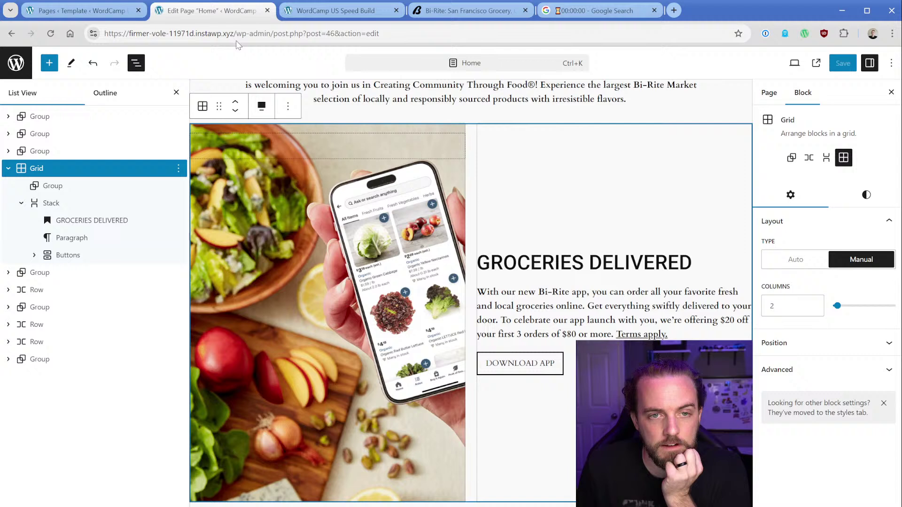
Open the Home page's Pages template for editing, dismiss the welcome guide and select the Title block
{"action": "left_click", "coordinate": [775, 97]}
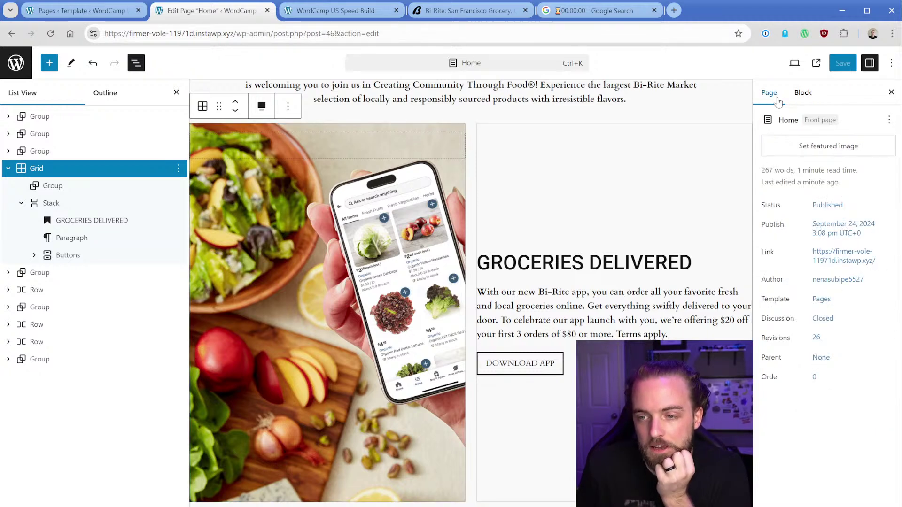
{"action": "left_click", "coordinate": [888, 120]}
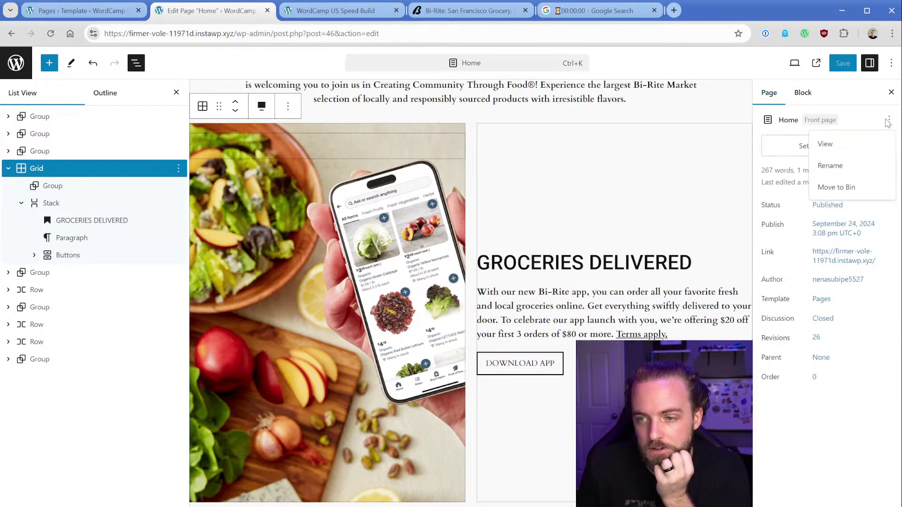
{"action": "key", "text": "Escape"}
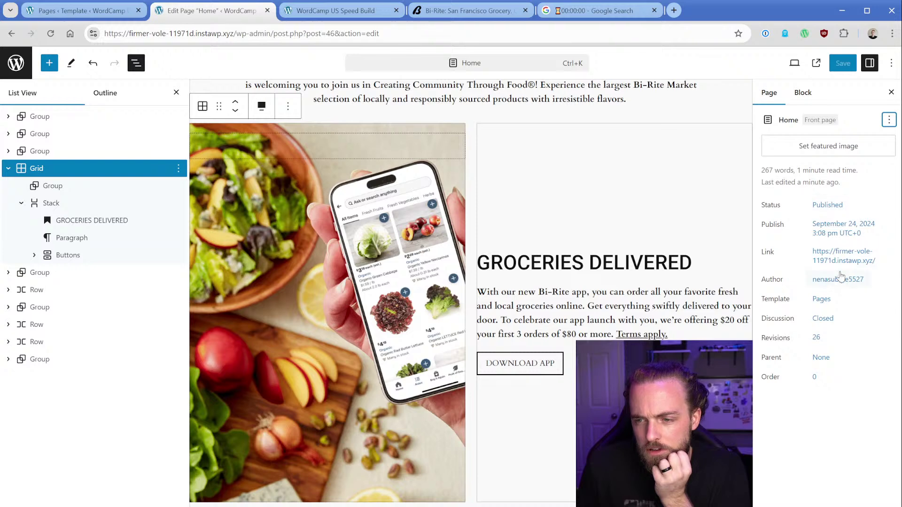
{"action": "left_click", "coordinate": [823, 299]}
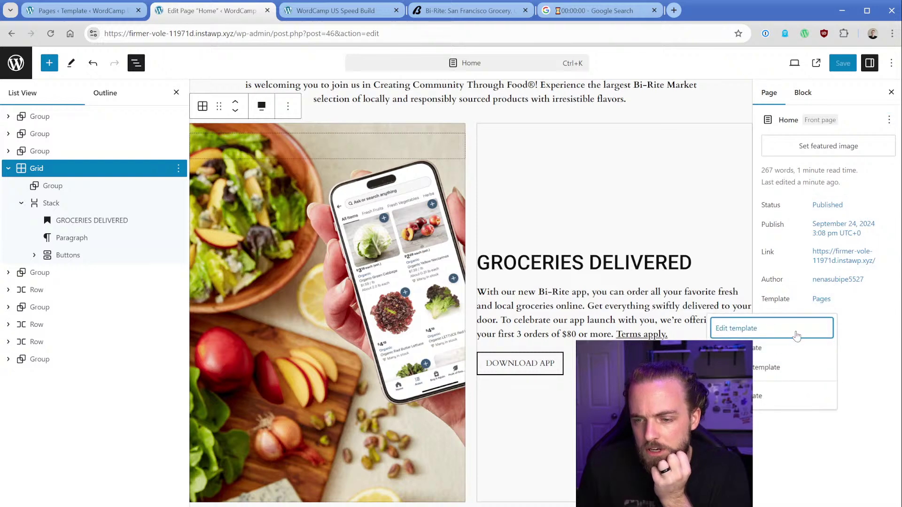
{"action": "left_click", "coordinate": [766, 332]}
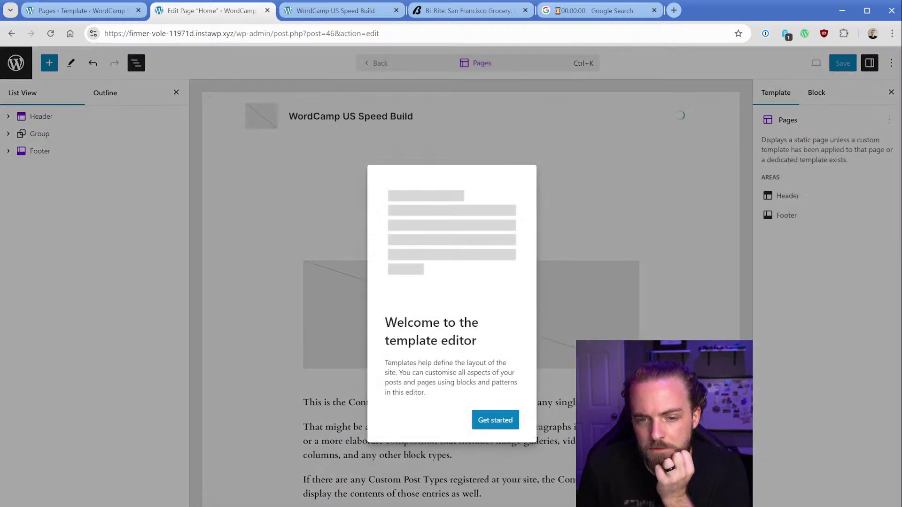
{"action": "left_click", "coordinate": [501, 423]}
{"action": "left_click", "coordinate": [472, 256]}
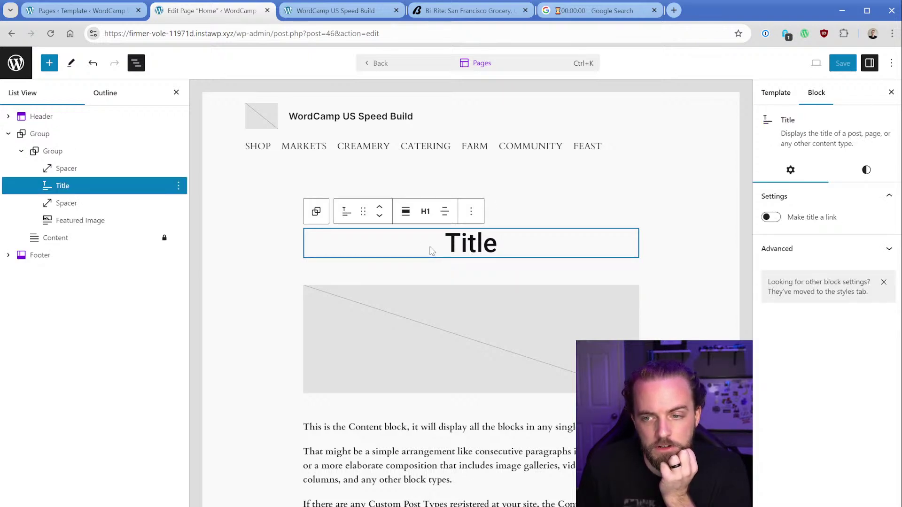
Delete the Title block and the inner Group holding the spacers and Featured Image from the Pages template, and save the template
{"action": "left_click", "coordinate": [471, 212]}
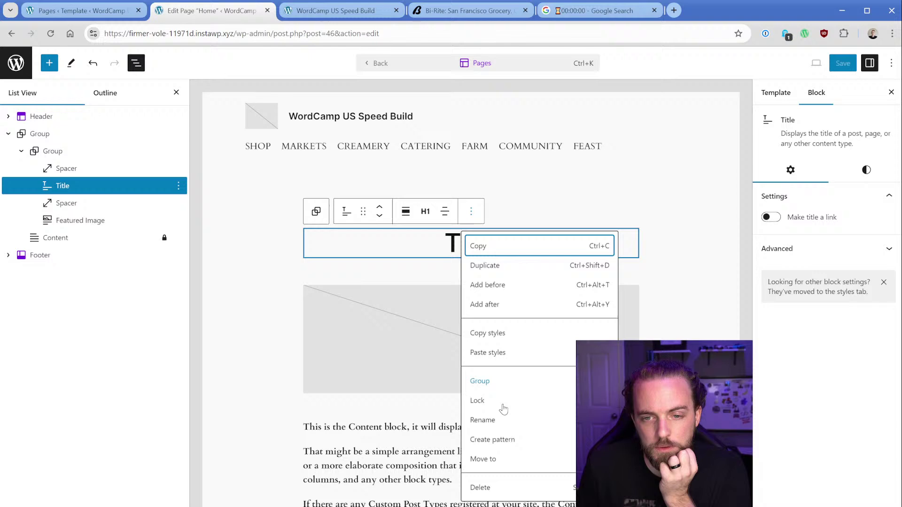
{"action": "left_click", "coordinate": [500, 486]}
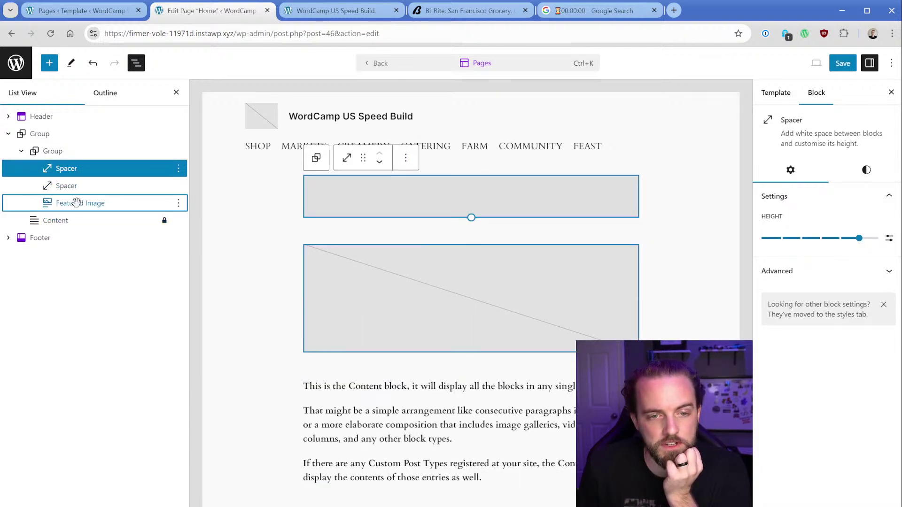
{"action": "left_click", "coordinate": [74, 202]}
{"action": "left_click", "coordinate": [70, 151]}
{"action": "left_click", "coordinate": [179, 152]}
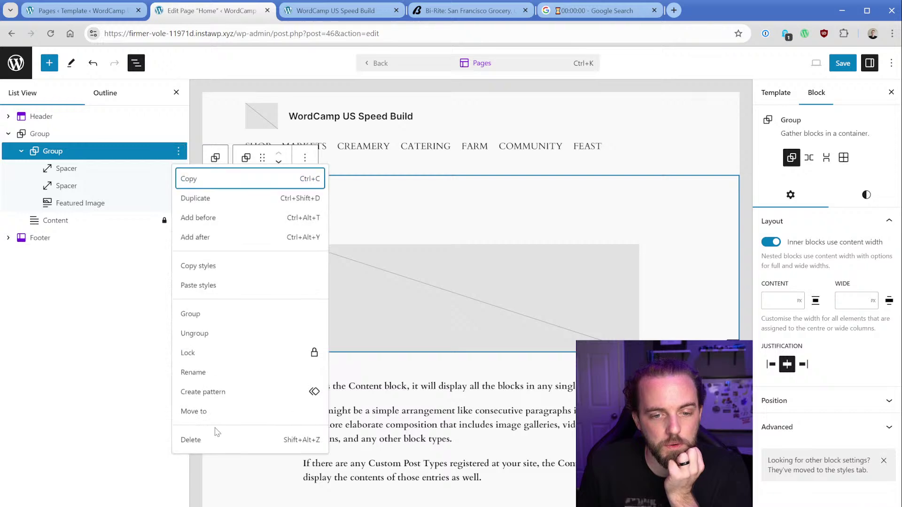
{"action": "left_click", "coordinate": [209, 439]}
{"action": "left_click", "coordinate": [843, 63]}
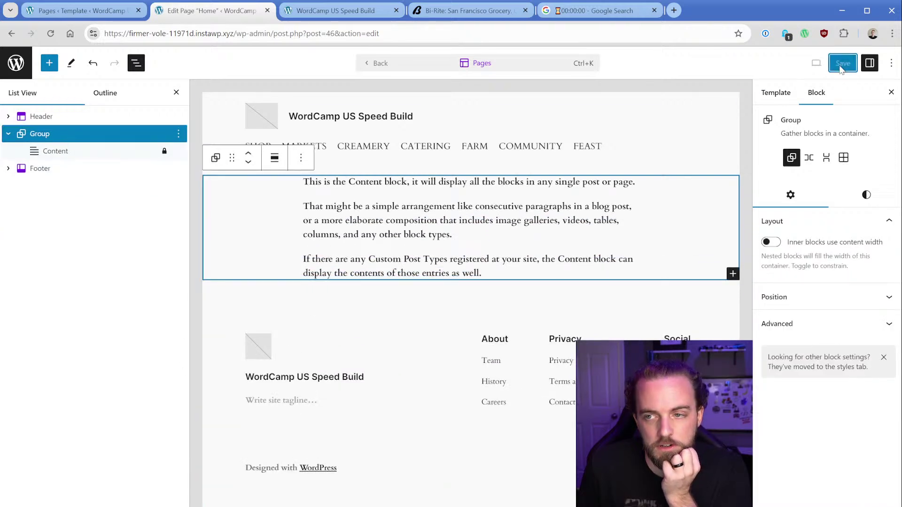
Reload the live homepage to check the area beneath the header, and review the Pages template's details
{"action": "left_click", "coordinate": [335, 11]}
{"action": "left_click", "coordinate": [51, 33]}
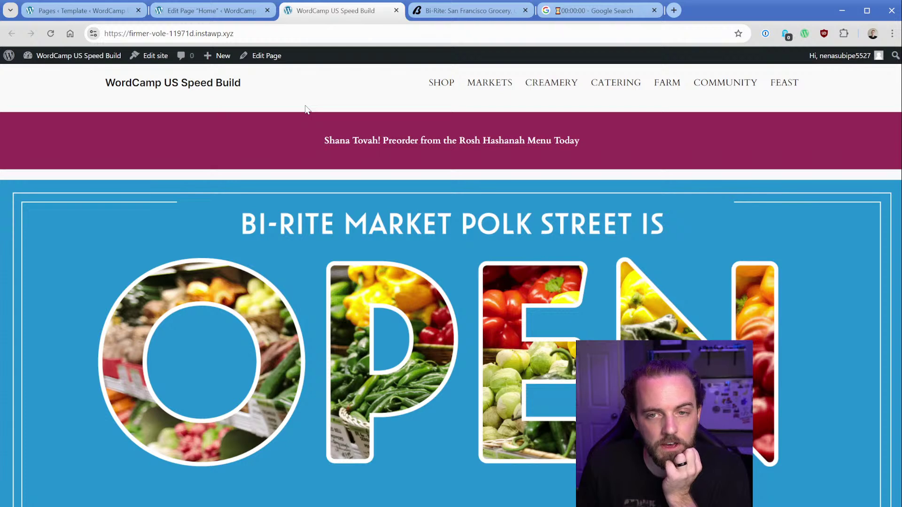
{"action": "left_click", "coordinate": [227, 14]}
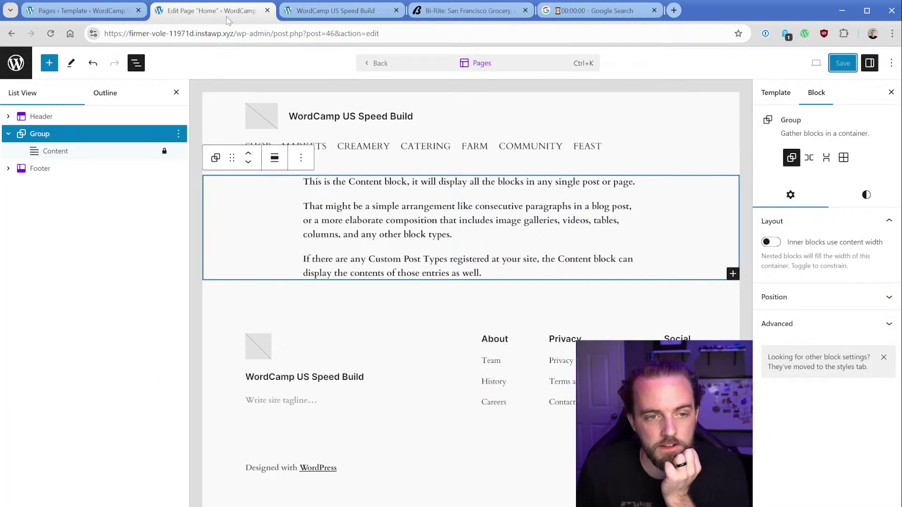
{"action": "left_click", "coordinate": [775, 92]}
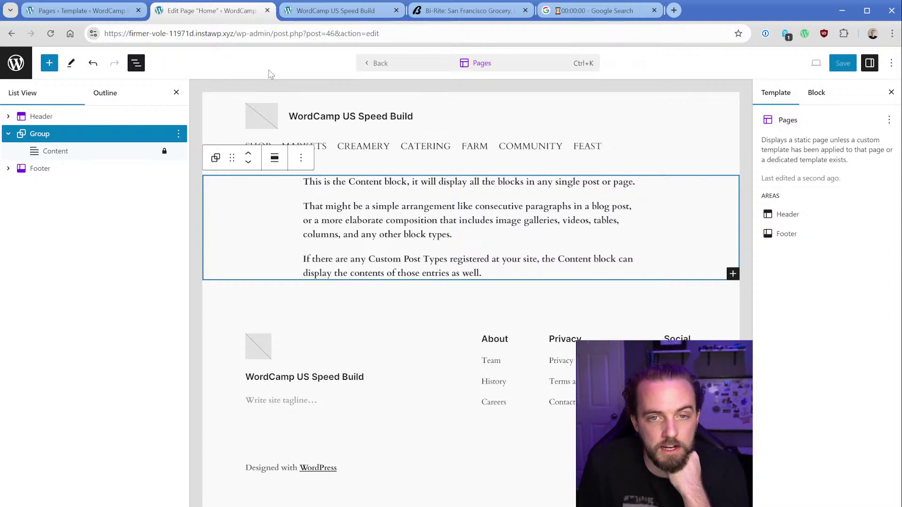
Open the Home page for editing from the live site and compare it with its template shown and hidden
{"action": "left_click", "coordinate": [368, 18]}
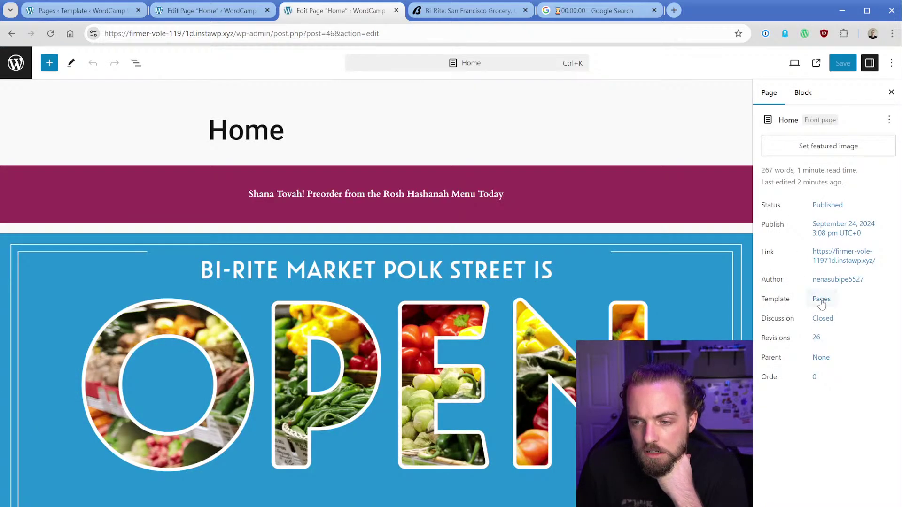
{"action": "left_click", "coordinate": [821, 301]}
{"action": "left_click", "coordinate": [758, 396]}
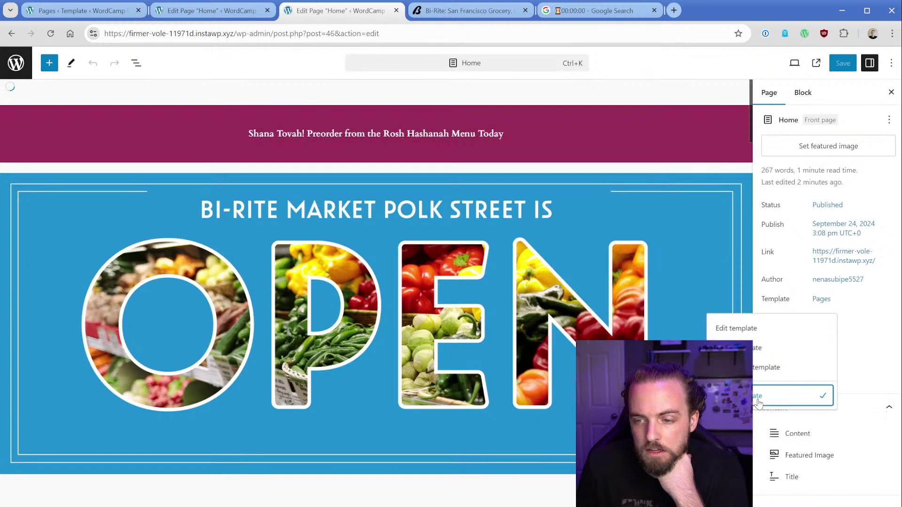
{"action": "left_click", "coordinate": [759, 401]}
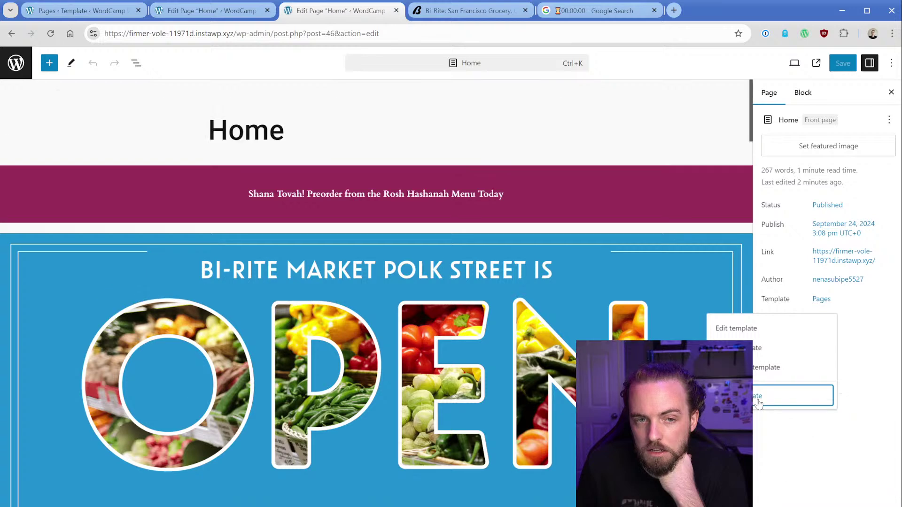
{"action": "left_click", "coordinate": [851, 313]}
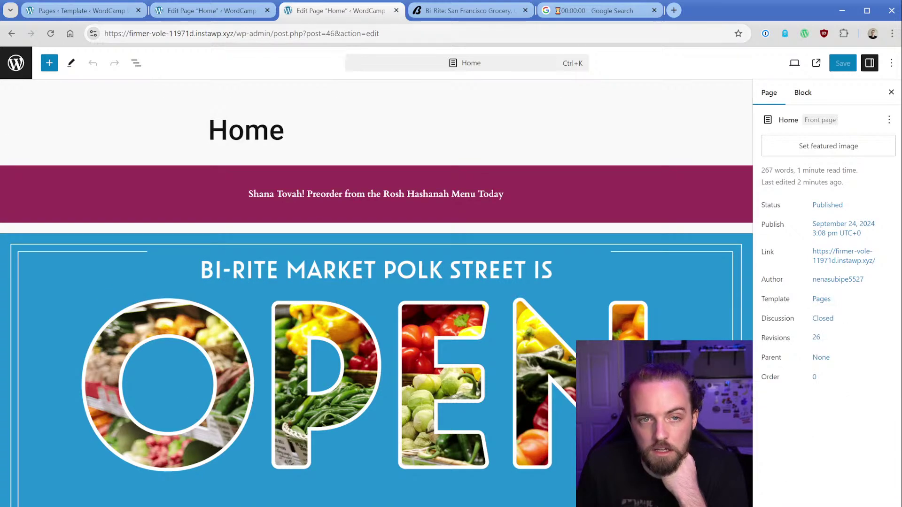
Leave the Pages template, open the site editor and look through all of the site's templates
{"action": "left_click", "coordinate": [212, 10]}
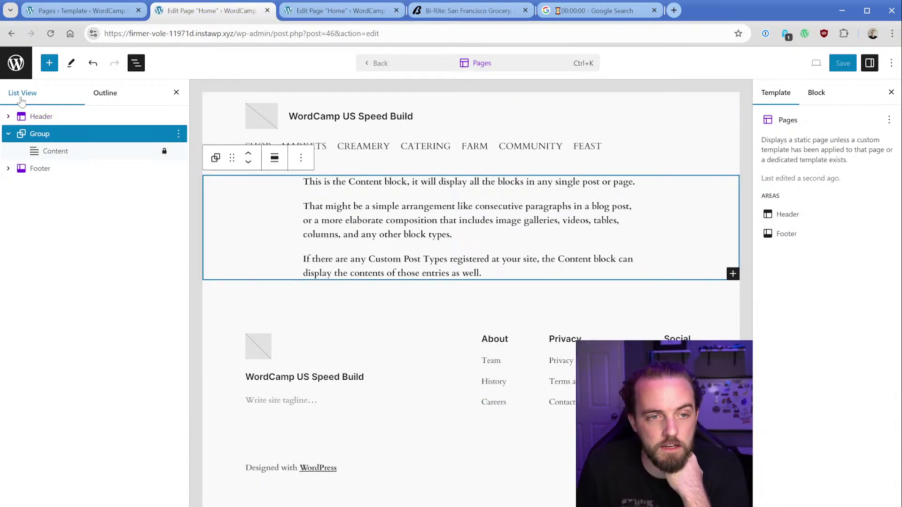
{"action": "left_click", "coordinate": [9, 70]}
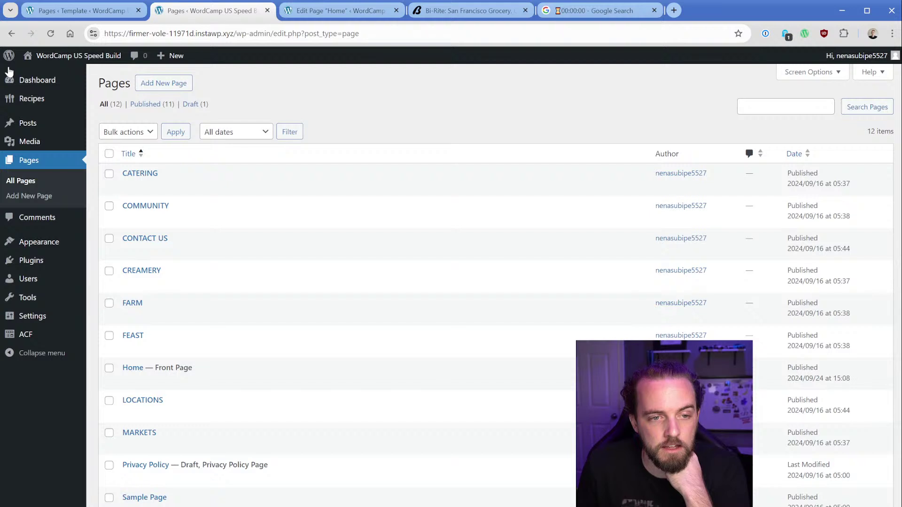
{"action": "mouse_move", "coordinate": [37, 241]}
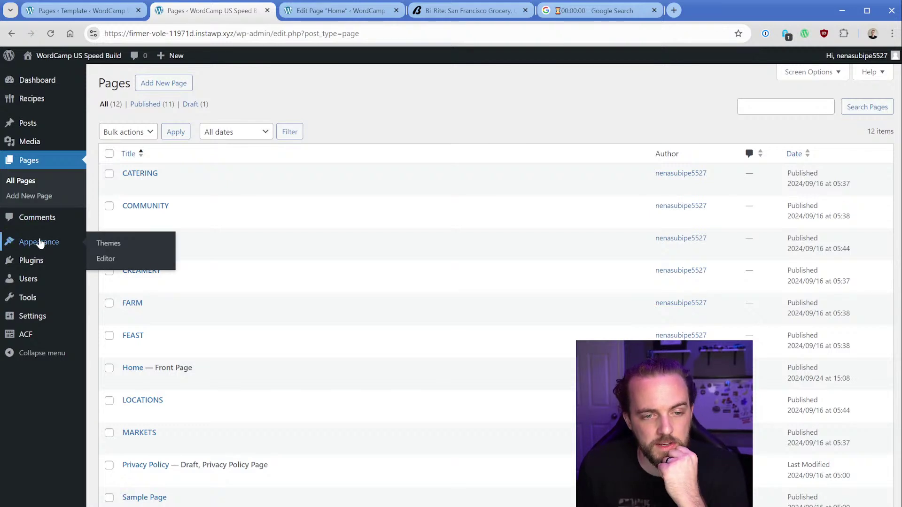
{"action": "left_click", "coordinate": [104, 264]}
{"action": "left_click", "coordinate": [63, 248]}
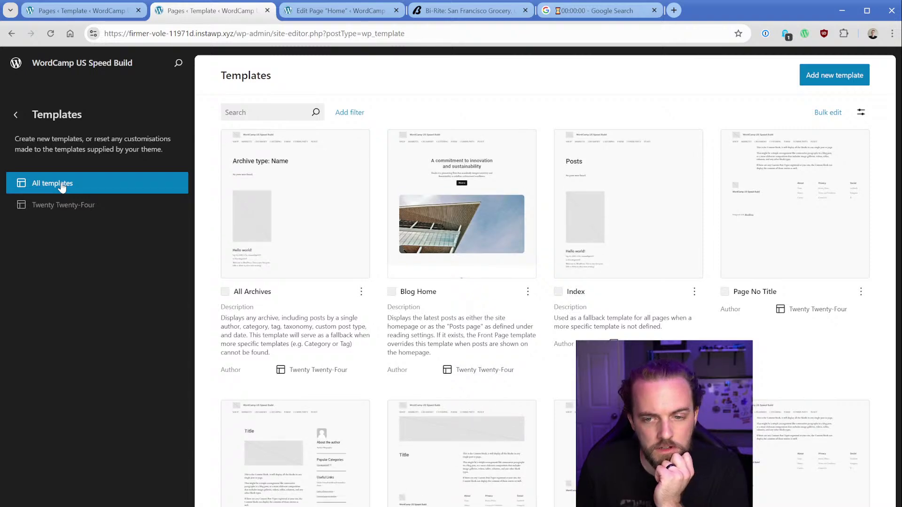
{"action": "scroll", "coordinate": [773, 305], "scroll_direction": "down", "scroll_amount": 3}
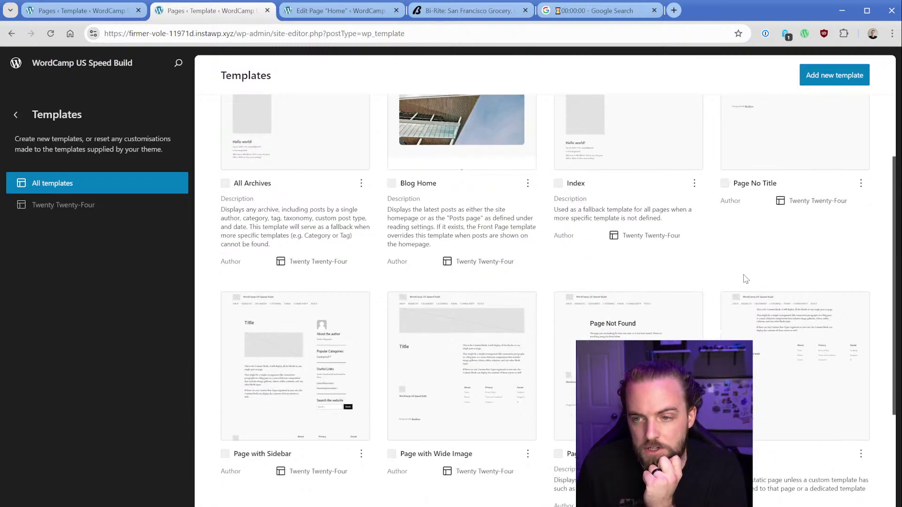
{"action": "scroll", "coordinate": [745, 277], "scroll_direction": "up", "scroll_amount": 3}
{"action": "scroll", "coordinate": [775, 210], "scroll_direction": "down", "scroll_amount": 2}
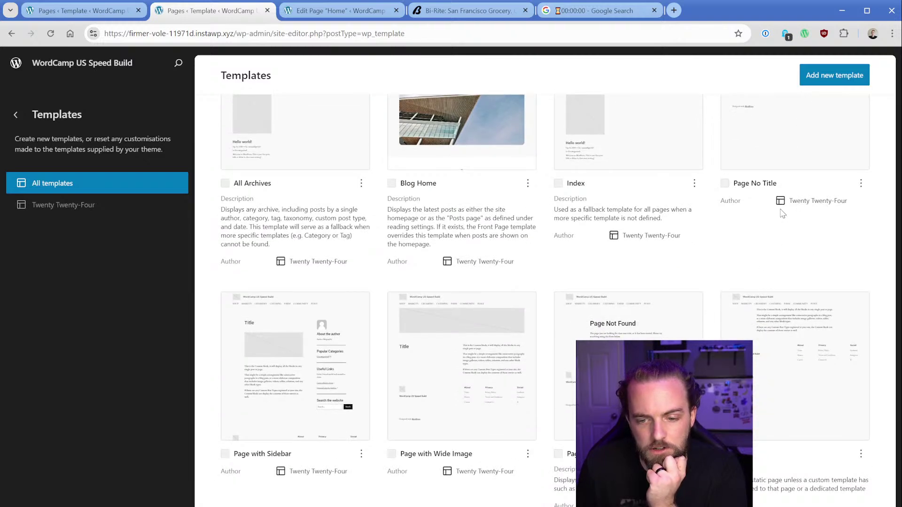
Return to the Home page editor, review the alternative templates offered for the page and dismiss the chooser without swapping
{"action": "left_click", "coordinate": [366, 17]}
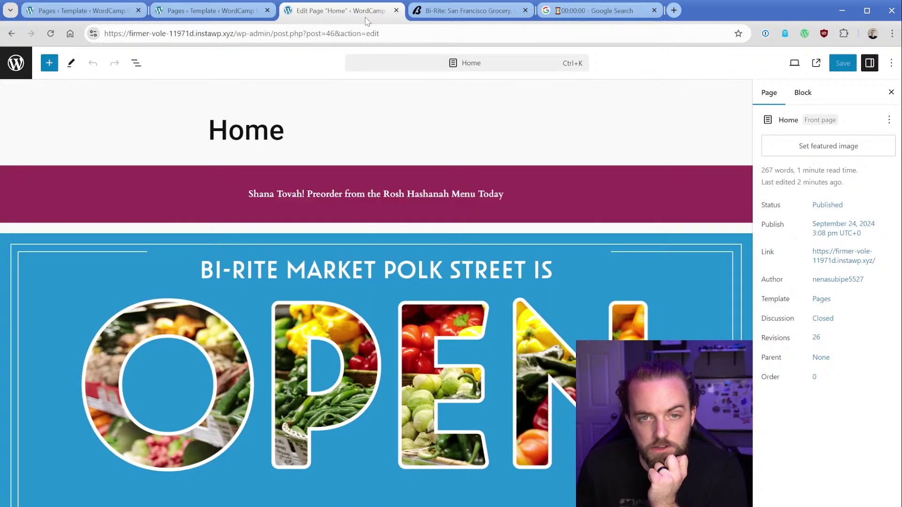
{"action": "left_click", "coordinate": [821, 299]}
{"action": "left_click", "coordinate": [773, 347]}
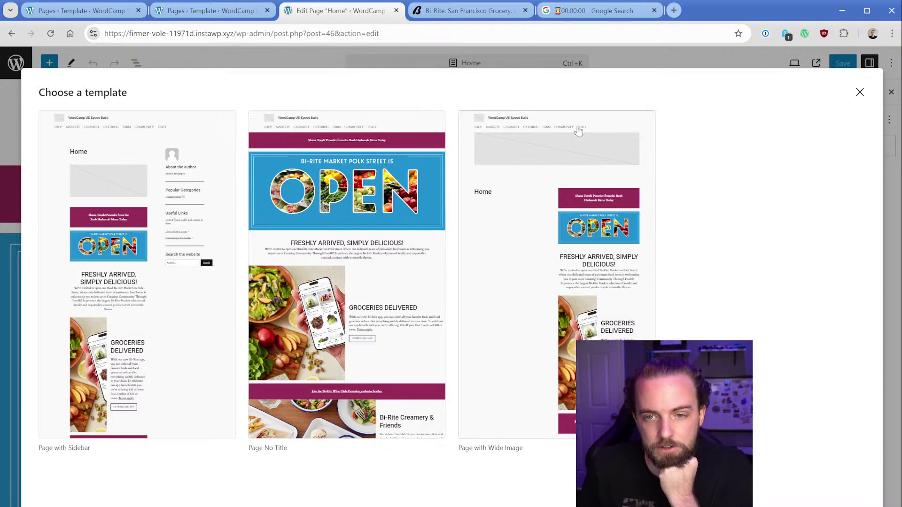
{"action": "left_click", "coordinate": [859, 92]}
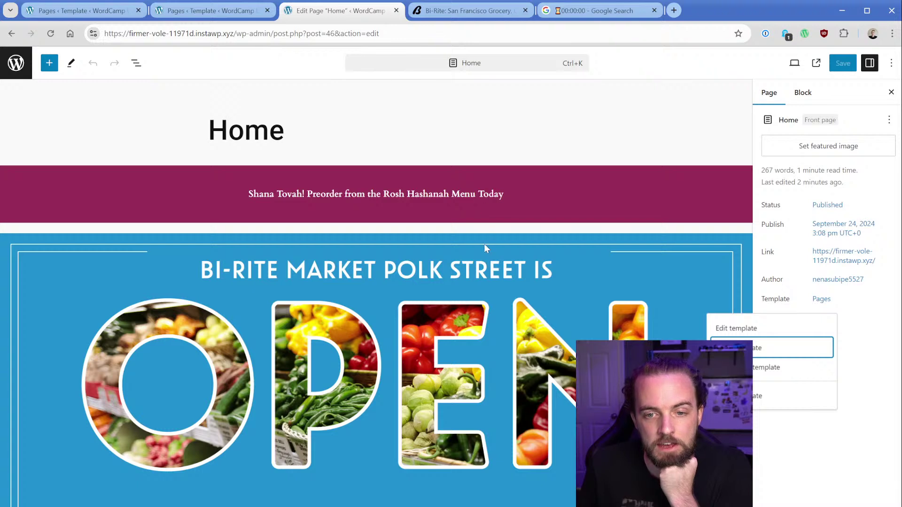
Inspect the groups on either side of the gap between the announcement bar and the OPEN hero, and show the block structure
{"action": "left_click", "coordinate": [522, 212]}
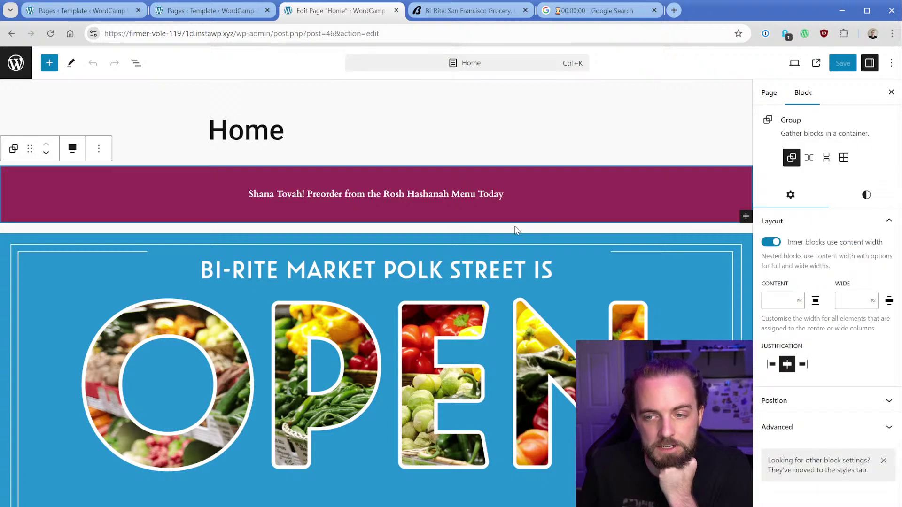
{"action": "left_click", "coordinate": [486, 241]}
{"action": "left_click", "coordinate": [426, 228]}
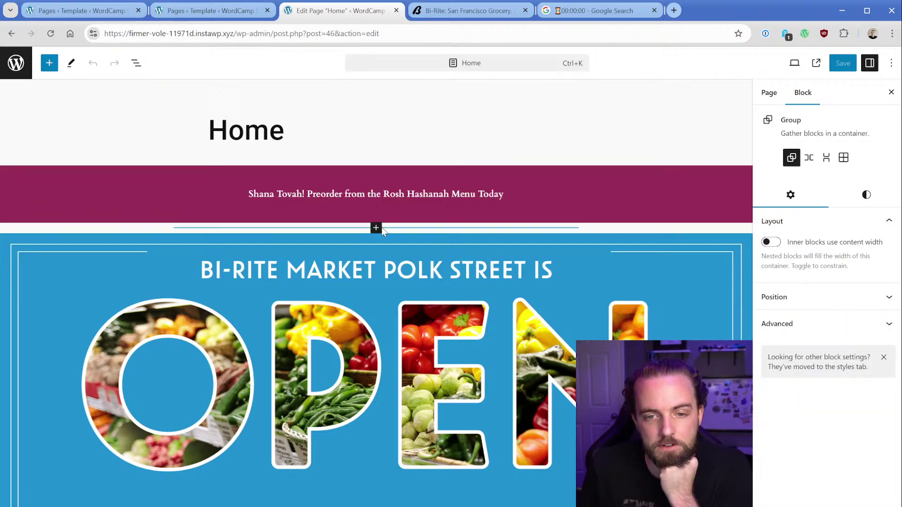
{"action": "mouse_move", "coordinate": [378, 229]}
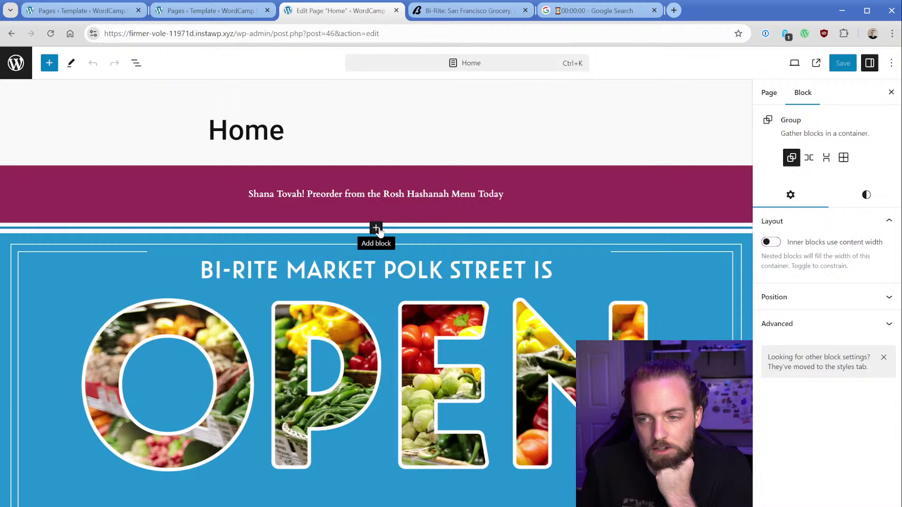
{"action": "left_click", "coordinate": [137, 63]}
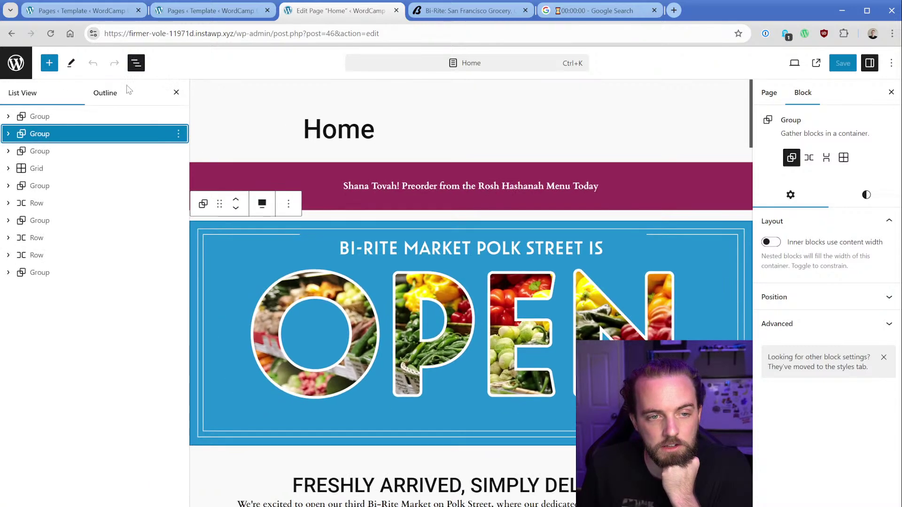
Insert an empty paragraph between the announcement bar and the hero group, delete it again, and select the announcement text
{"action": "left_click", "coordinate": [467, 218]}
{"action": "left_click", "coordinate": [466, 218]}
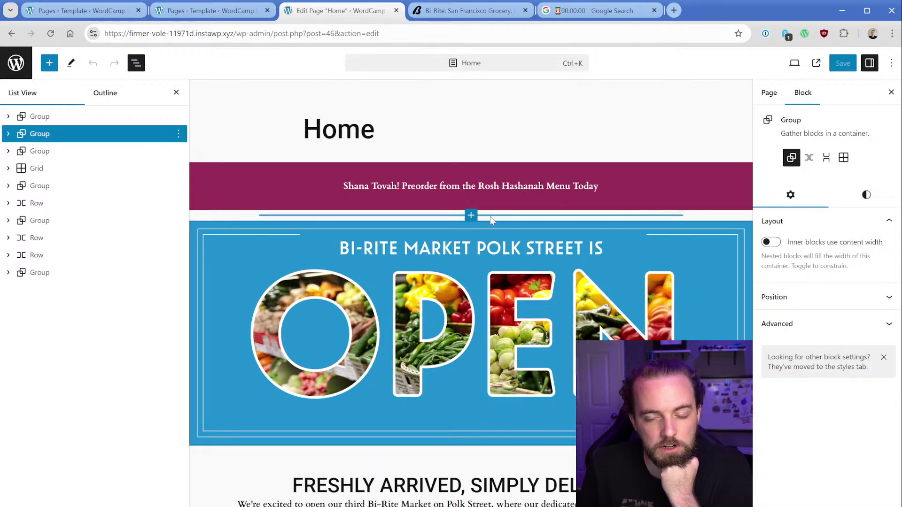
{"action": "left_click", "coordinate": [470, 215]}
{"action": "left_click", "coordinate": [422, 293]}
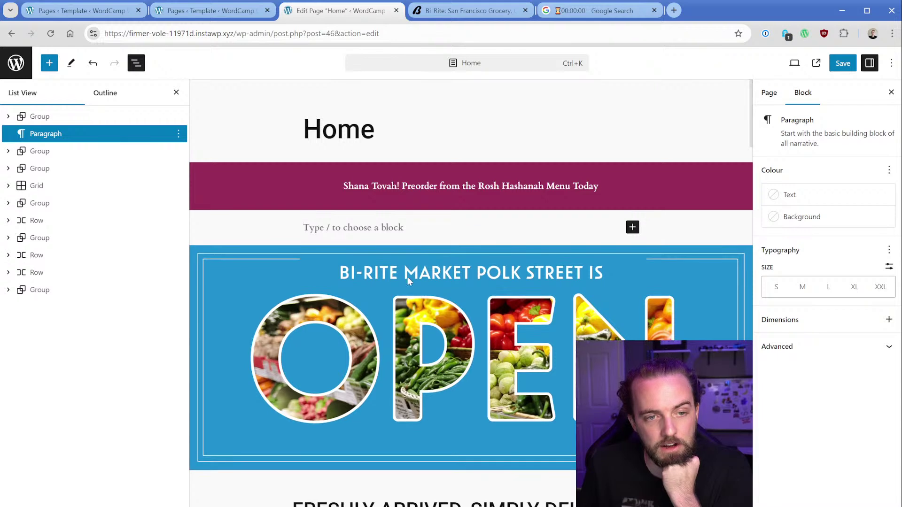
{"action": "left_click", "coordinate": [179, 135]}
{"action": "left_click", "coordinate": [226, 419]}
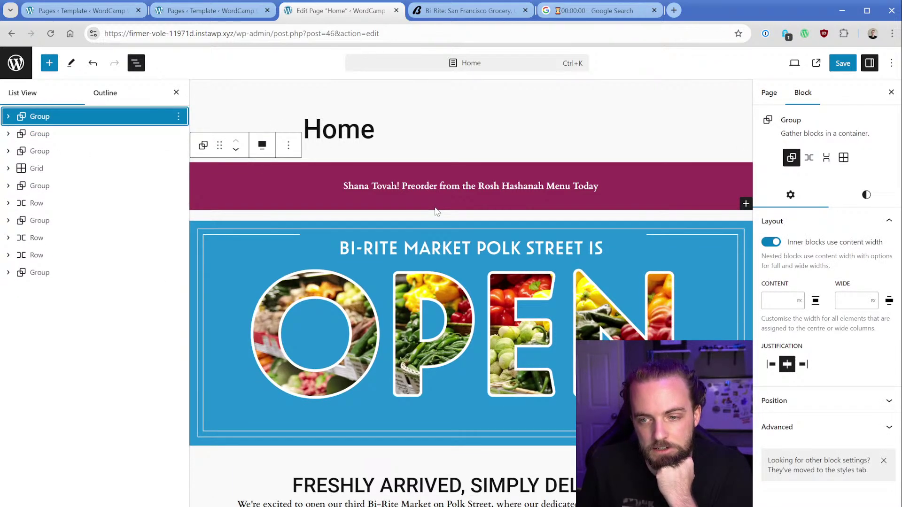
{"action": "left_click", "coordinate": [391, 186]}
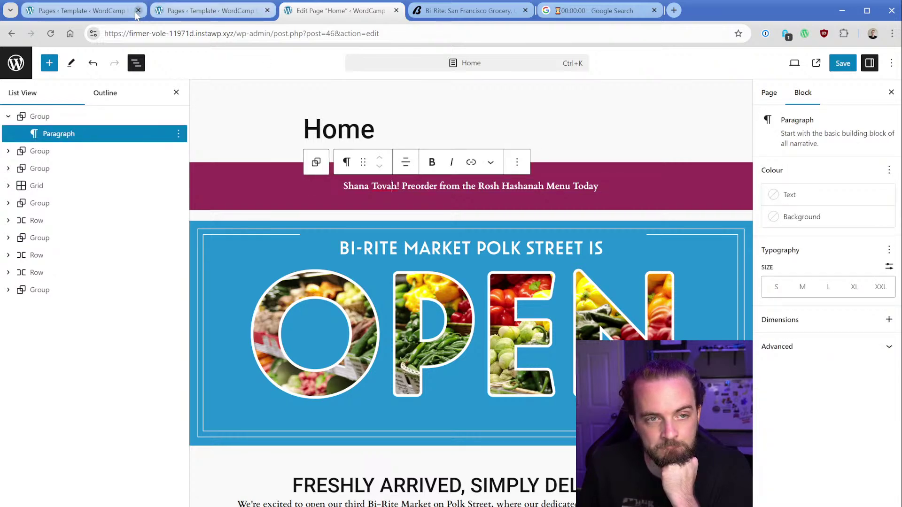
Open the site's styles for editing, dismiss the guide, examine the Style Book's Theme examples and leave the editor
{"action": "left_click", "coordinate": [78, 10]}
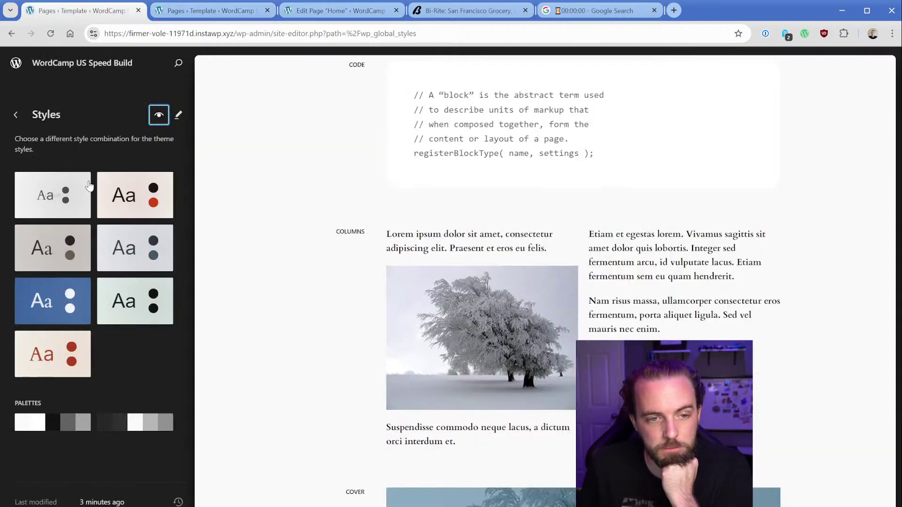
{"action": "left_click", "coordinate": [179, 116]}
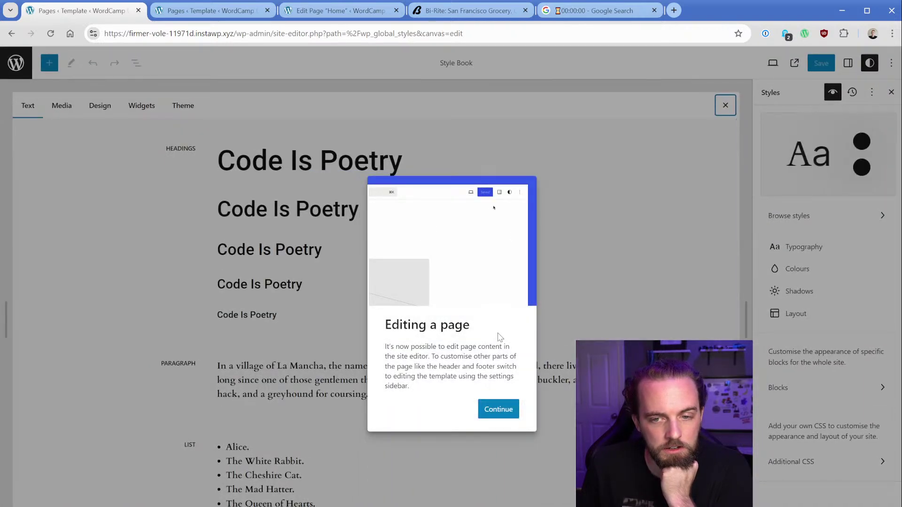
{"action": "left_click", "coordinate": [499, 410]}
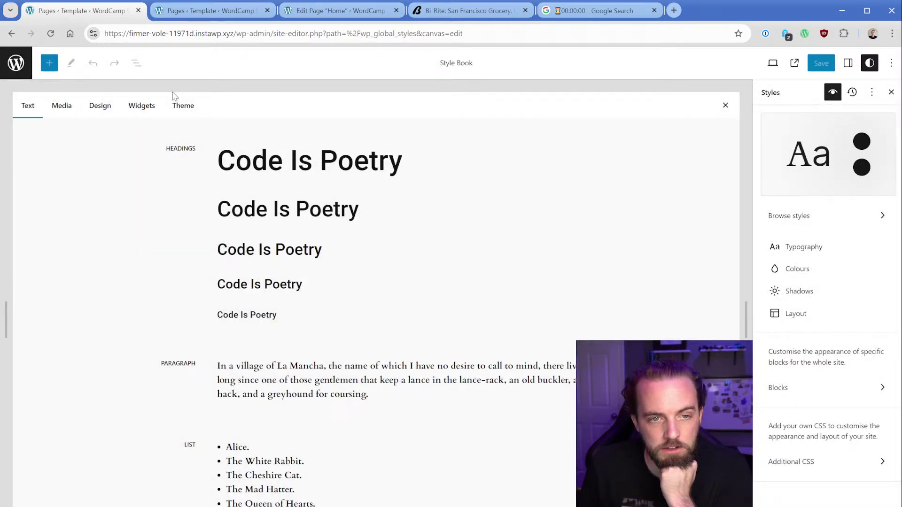
{"action": "left_click", "coordinate": [179, 111]}
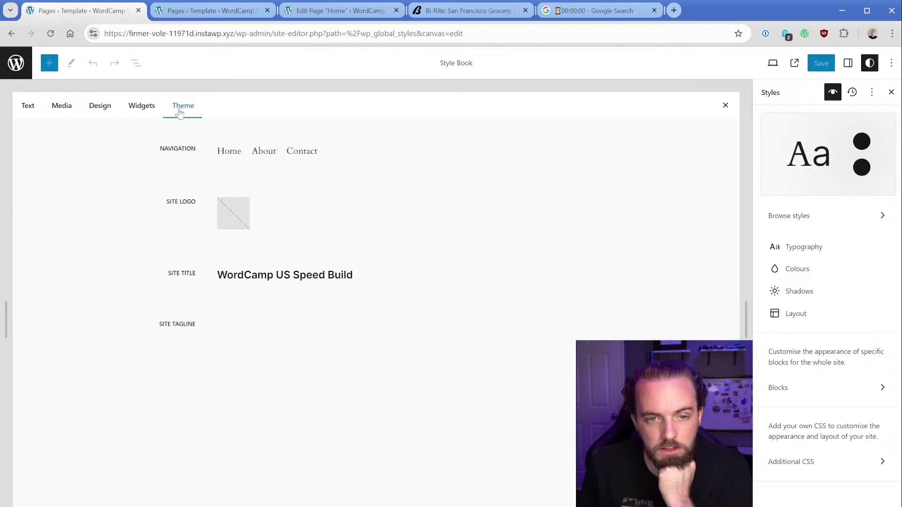
{"action": "left_click", "coordinate": [17, 70]}
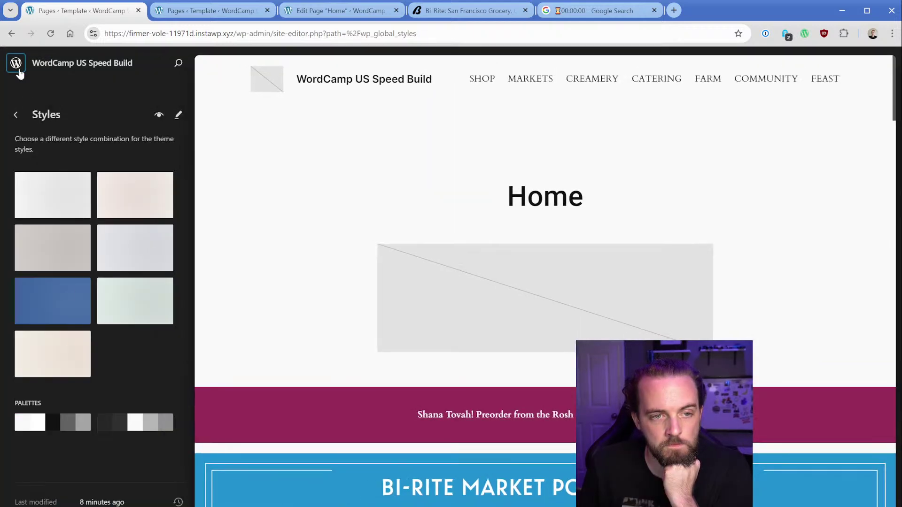
Leave the site styles, find the Pages template among all templates and open it for editing
{"action": "left_click", "coordinate": [16, 115]}
{"action": "left_click", "coordinate": [51, 249]}
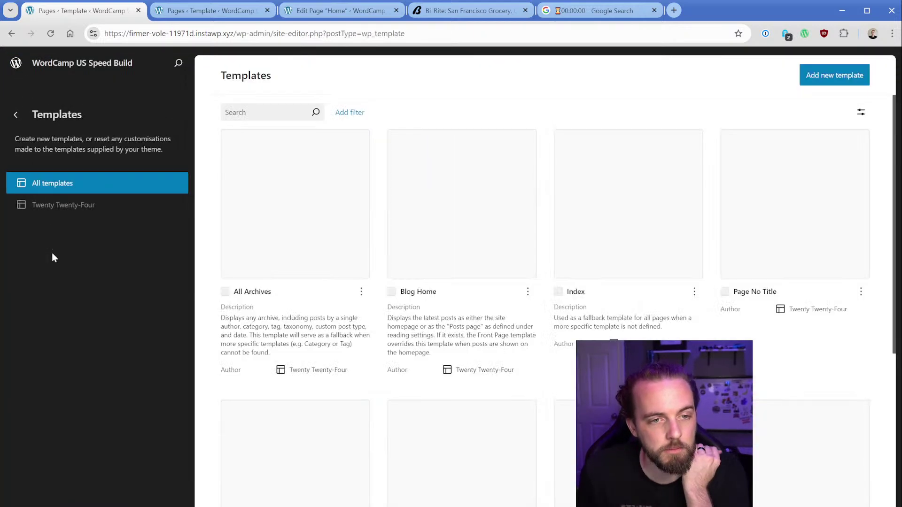
{"action": "scroll", "coordinate": [322, 271], "scroll_direction": "down", "scroll_amount": 3}
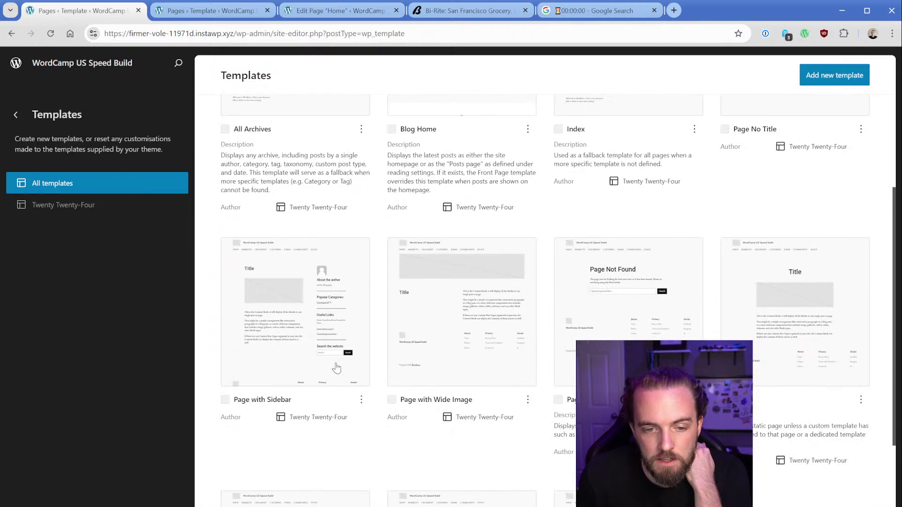
{"action": "left_click", "coordinate": [761, 366]}
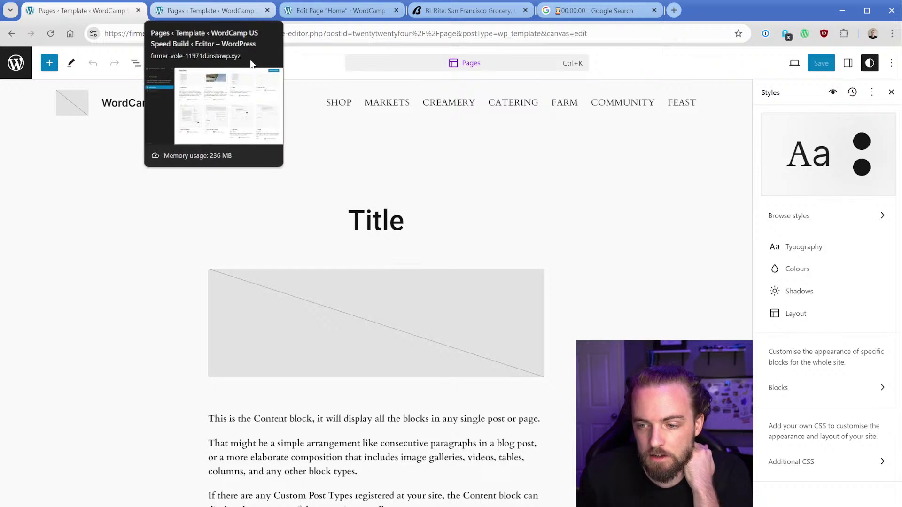
Set the site-wide layout block spacing to 0 rem and save the custom styles
{"action": "left_click", "coordinate": [323, 425]}
{"action": "scroll", "coordinate": [362, 439], "scroll_direction": "down", "scroll_amount": 2}
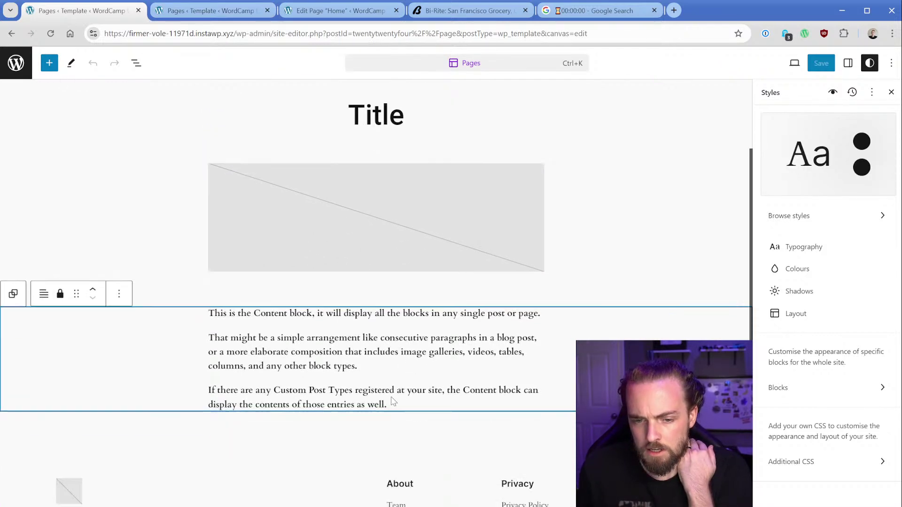
{"action": "left_click", "coordinate": [810, 310]}
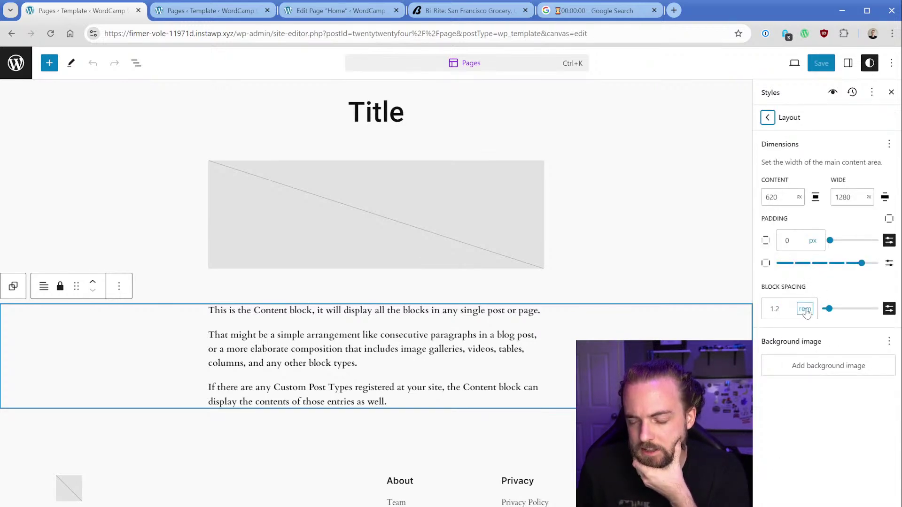
{"action": "left_click_drag", "start_coordinate": [829, 311], "coordinate": [820, 311]}
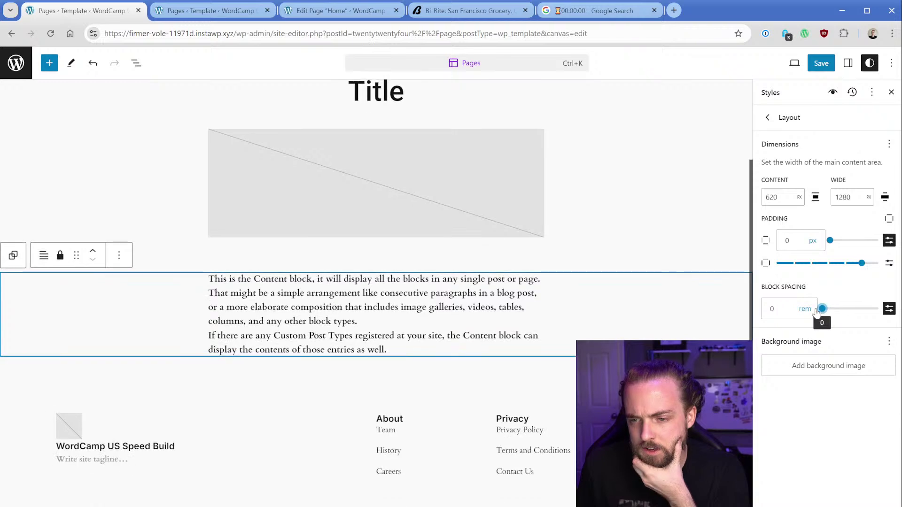
{"action": "left_click", "coordinate": [821, 63]}
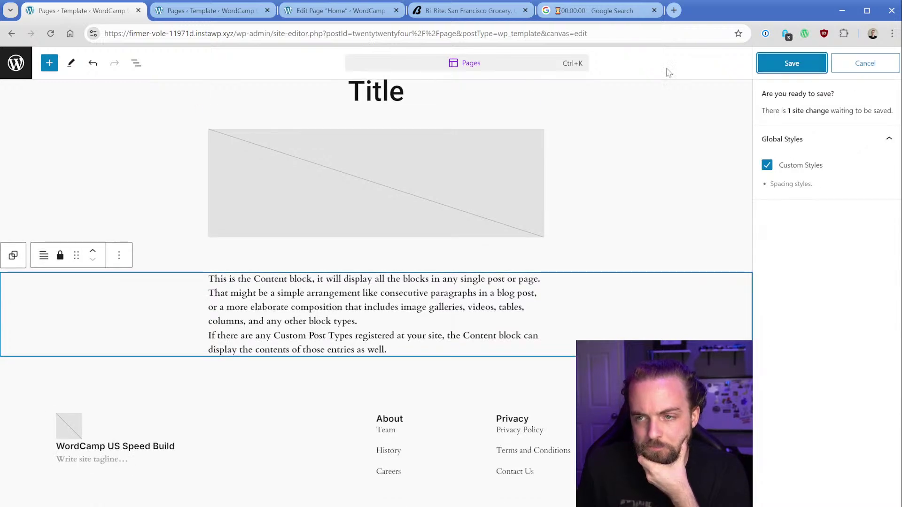
{"action": "left_click", "coordinate": [817, 63]}
Open the live homepage from the Home page editor and examine the spacing between its sections from the hero down to FEAST
{"action": "left_click", "coordinate": [295, 8]}
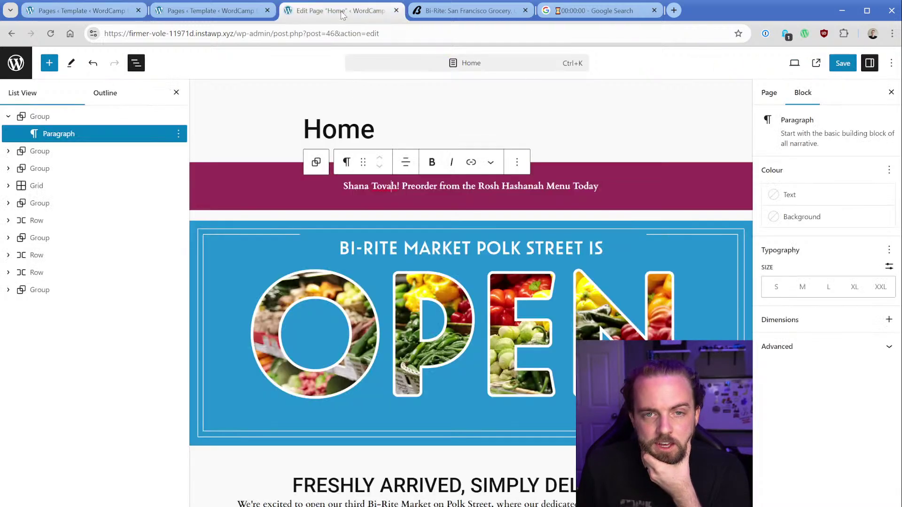
{"action": "left_click", "coordinate": [467, 10]}
{"action": "left_click", "coordinate": [321, 18]}
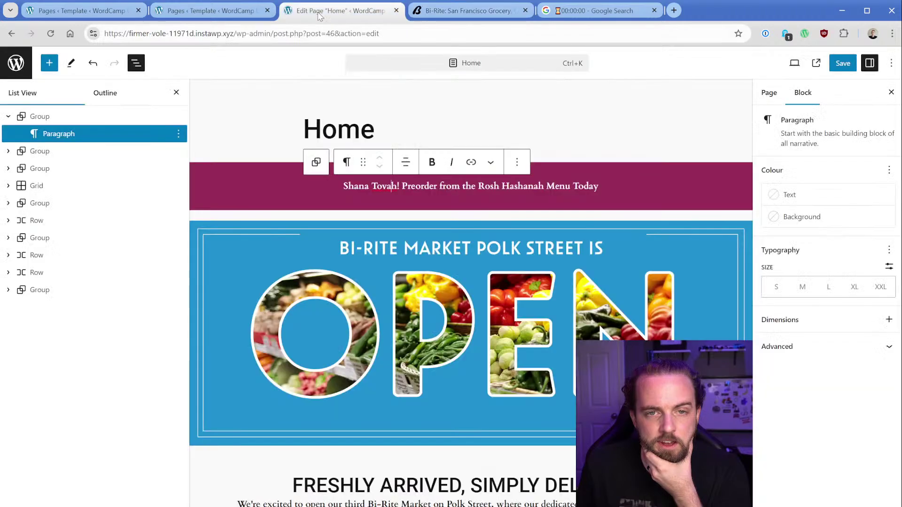
{"action": "left_click", "coordinate": [227, 20]}
{"action": "left_click", "coordinate": [312, 12]}
{"action": "left_click", "coordinate": [816, 63]}
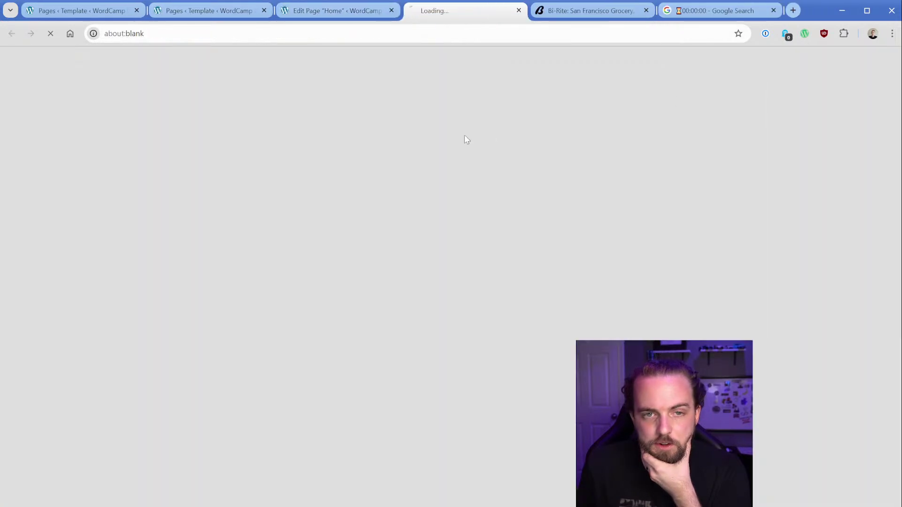
{"action": "scroll", "coordinate": [352, 259], "scroll_direction": "down", "scroll_amount": 9}
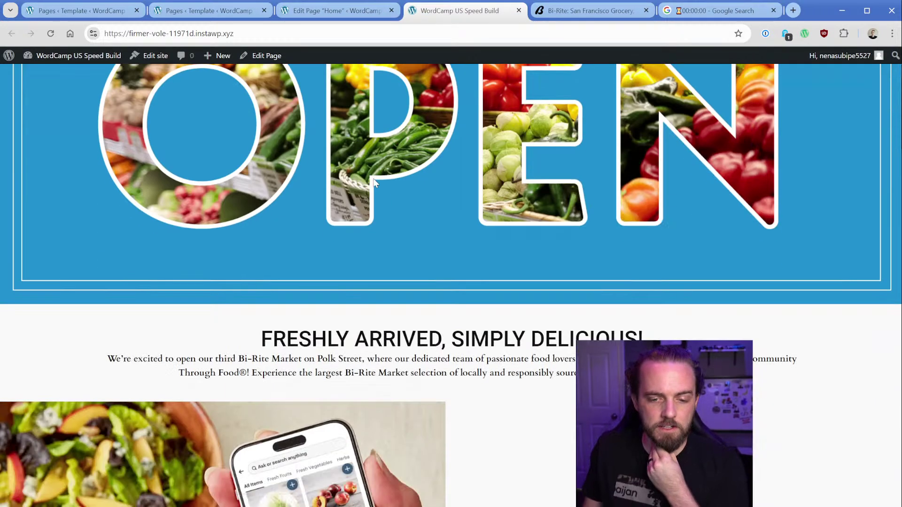
{"action": "scroll", "coordinate": [563, 242], "scroll_direction": "down", "scroll_amount": 7}
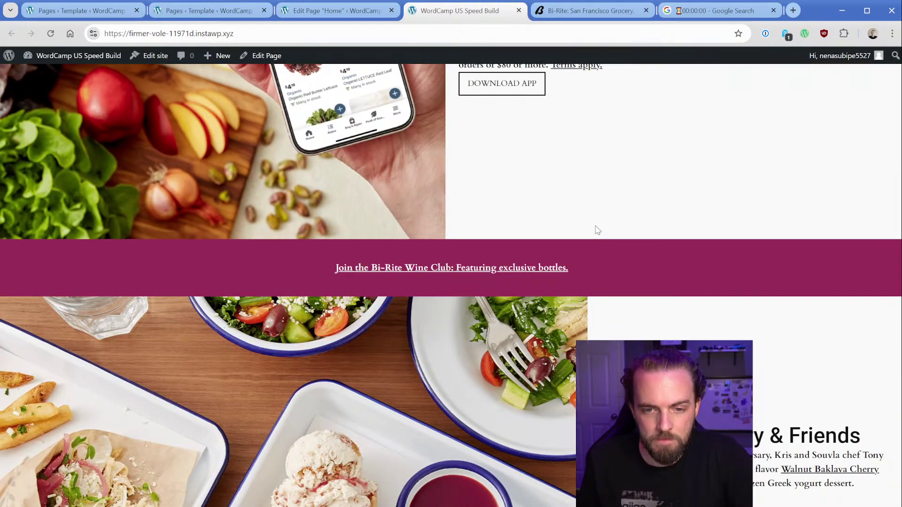
{"action": "scroll", "coordinate": [597, 230], "scroll_direction": "down", "scroll_amount": 19}
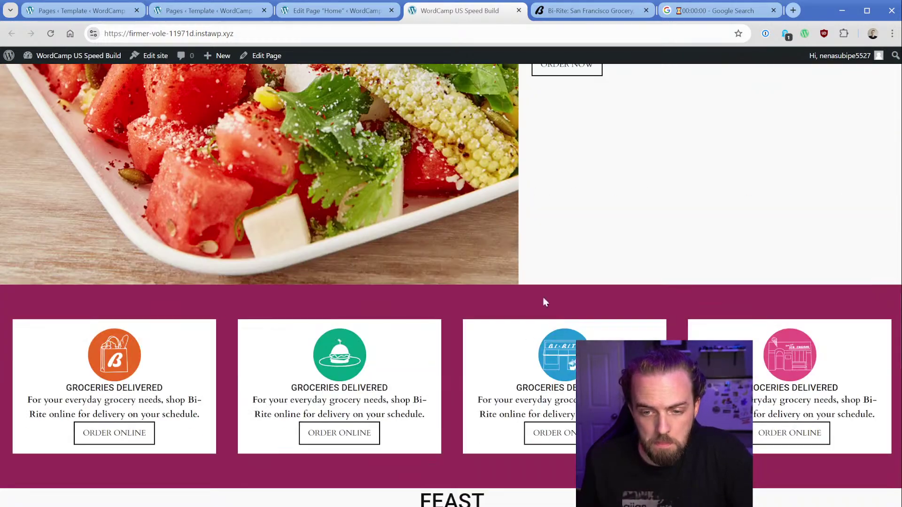
{"action": "scroll", "coordinate": [543, 302], "scroll_direction": "up", "scroll_amount": 20}
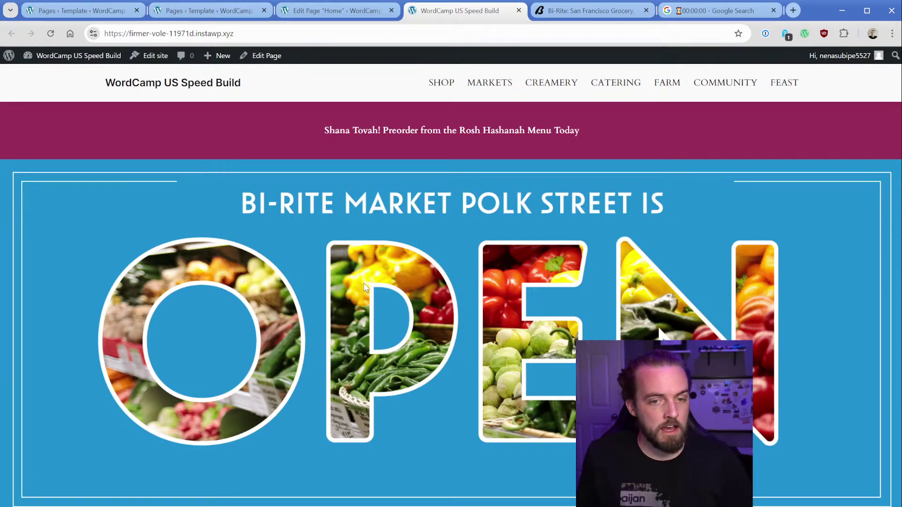
Inspect the live homepage in an iPhone 12 Pro emulation and examine how its sections lay out on mobile
{"action": "right_click", "coordinate": [275, 137]}
{"action": "left_click", "coordinate": [291, 404]}
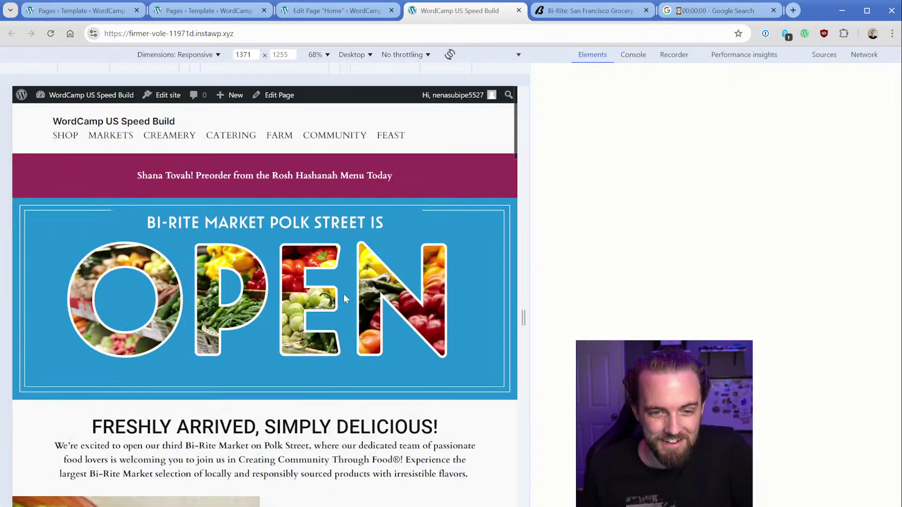
{"action": "left_click", "coordinate": [190, 55]}
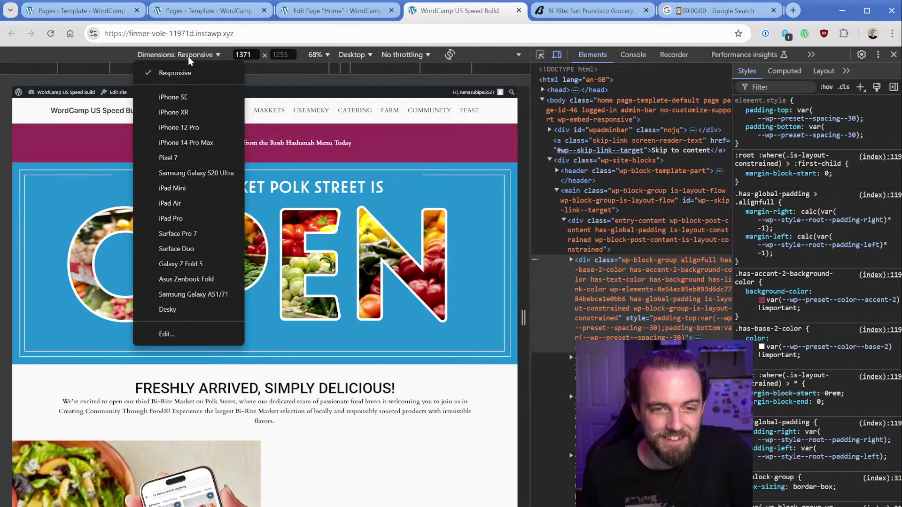
{"action": "left_click", "coordinate": [188, 127]}
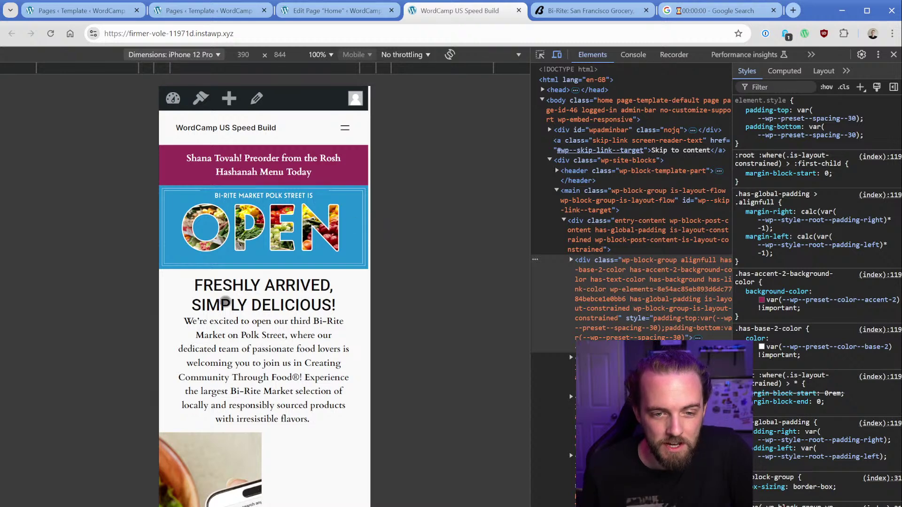
{"action": "scroll", "coordinate": [225, 301], "scroll_direction": "down", "scroll_amount": 7}
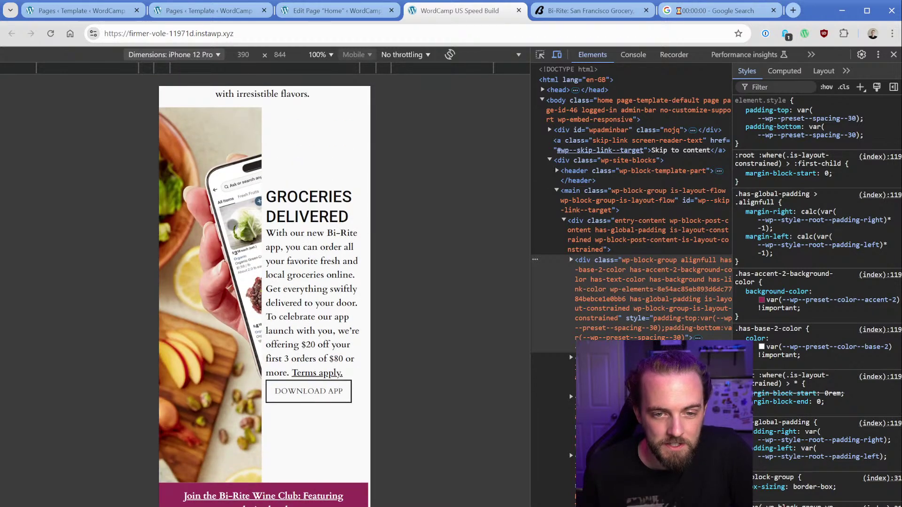
{"action": "scroll", "coordinate": [319, 233], "scroll_direction": "down", "scroll_amount": 6}
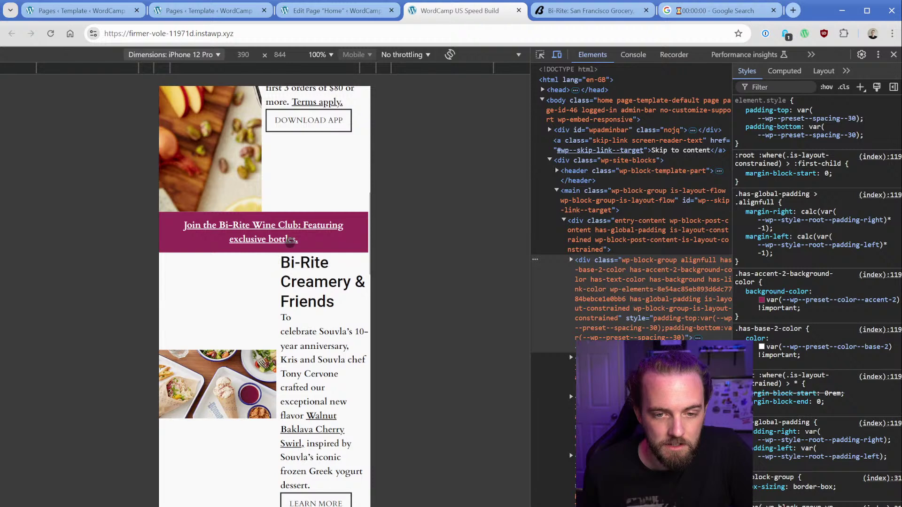
{"action": "scroll", "coordinate": [281, 277], "scroll_direction": "down", "scroll_amount": 6}
{"action": "scroll", "coordinate": [270, 304], "scroll_direction": "down", "scroll_amount": 7}
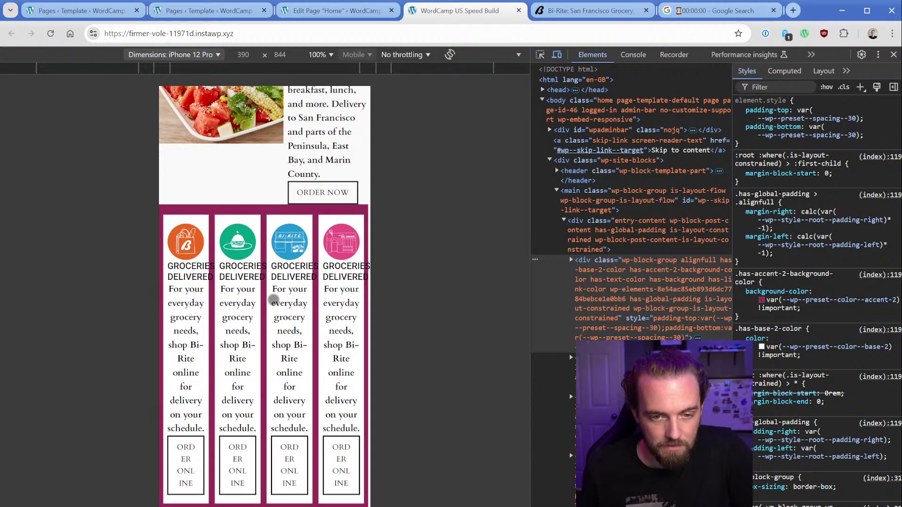
{"action": "scroll", "coordinate": [273, 299], "scroll_direction": "down", "scroll_amount": 8}
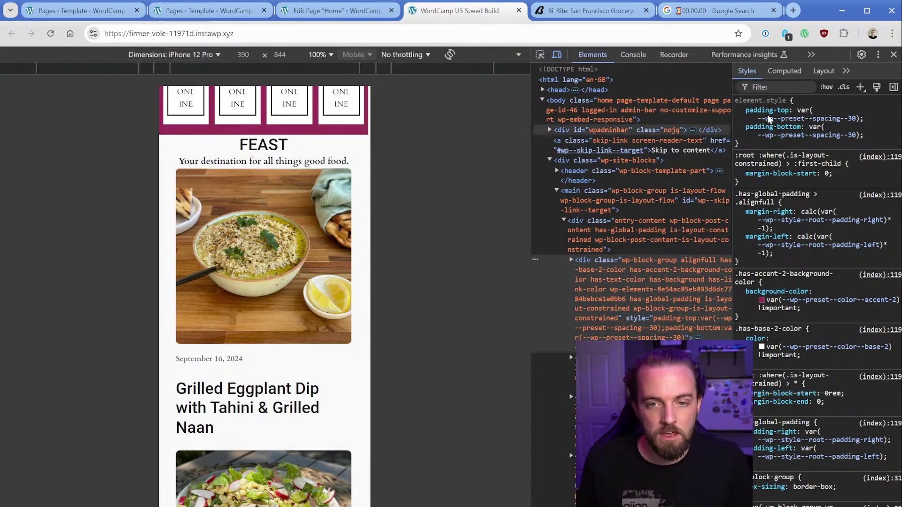
{"action": "scroll", "coordinate": [312, 373], "scroll_direction": "up", "scroll_amount": 8}
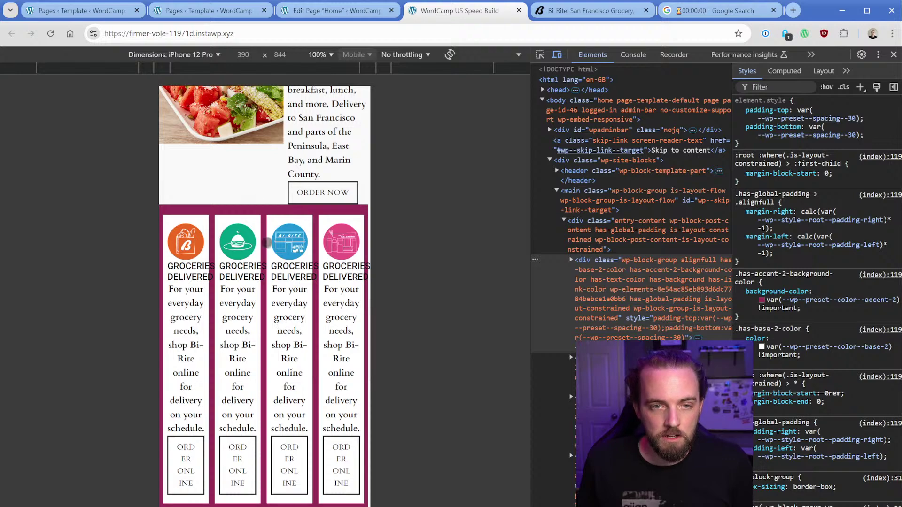
Close both template tabs and, in the Home page editor, select the grid holding the four GROCERIES DELIVERED cards
{"action": "left_click", "coordinate": [329, 12]}
{"action": "left_click", "coordinate": [270, 14]}
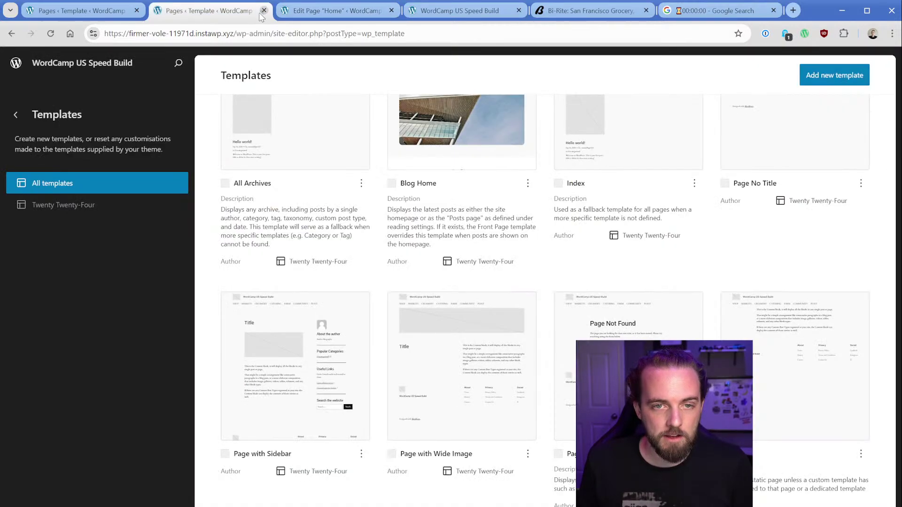
{"action": "left_click", "coordinate": [264, 10]}
{"action": "left_click", "coordinate": [137, 11]}
{"action": "scroll", "coordinate": [358, 400], "scroll_direction": "down", "scroll_amount": 10}
{"action": "scroll", "coordinate": [358, 400], "scroll_direction": "down", "scroll_amount": 10}
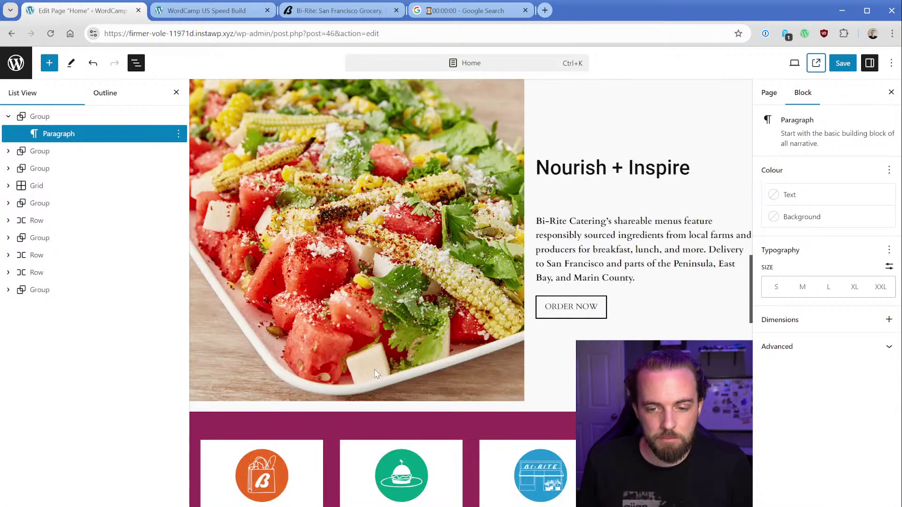
{"action": "left_click", "coordinate": [343, 282]}
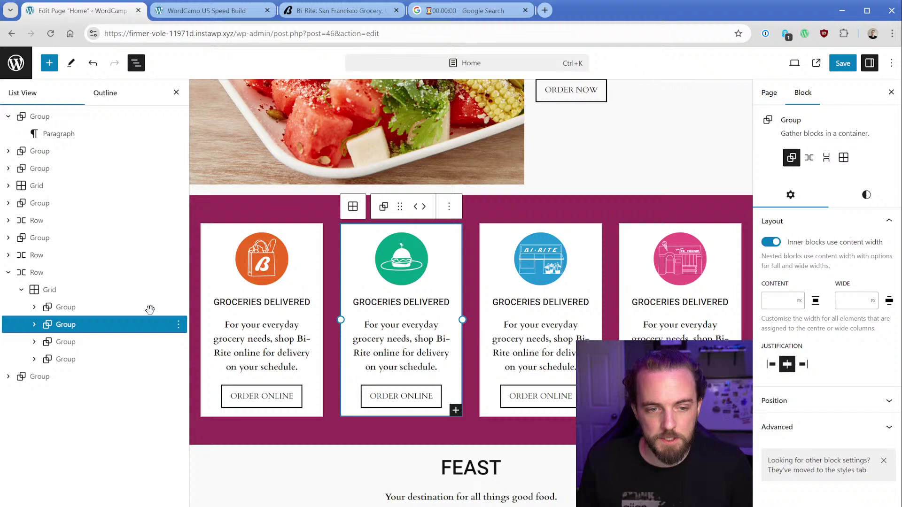
{"action": "left_click", "coordinate": [70, 290]}
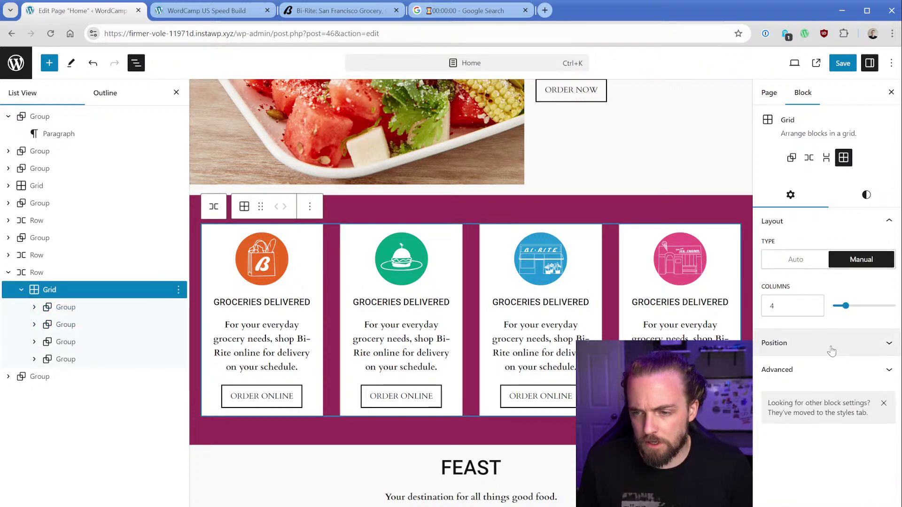
Try automatic columns on the card grid with minimum column widths of 2 and 0 rem, and return it to manual columns
{"action": "left_click", "coordinate": [795, 259]}
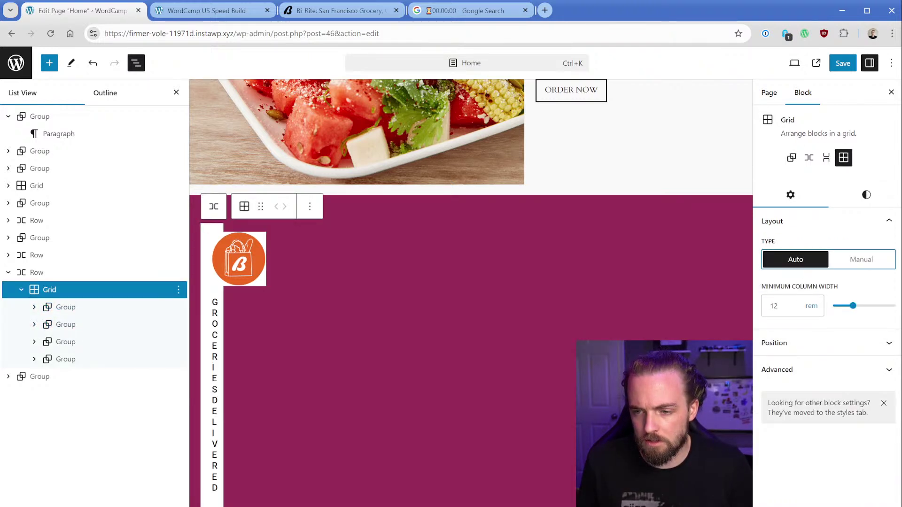
{"action": "key", "text": "Tab"}
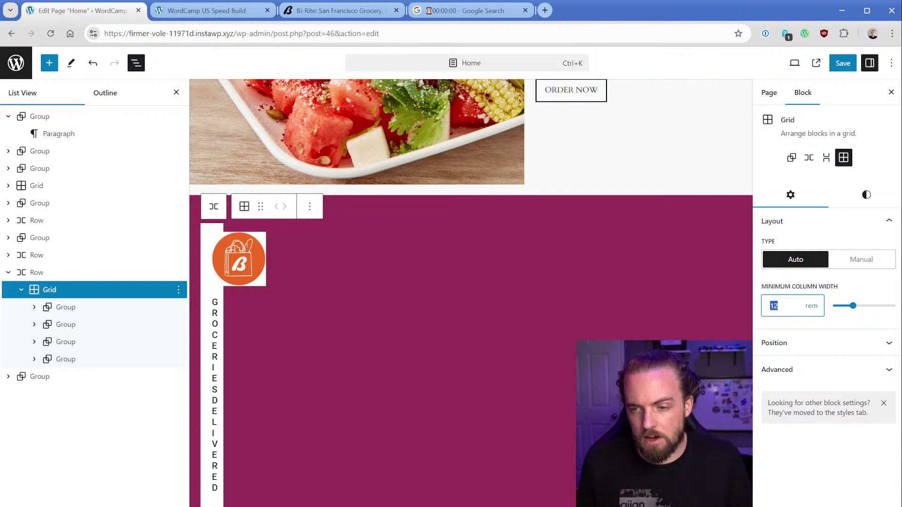
{"action": "type", "text": "2"}
{"action": "left_click", "coordinate": [809, 308]}
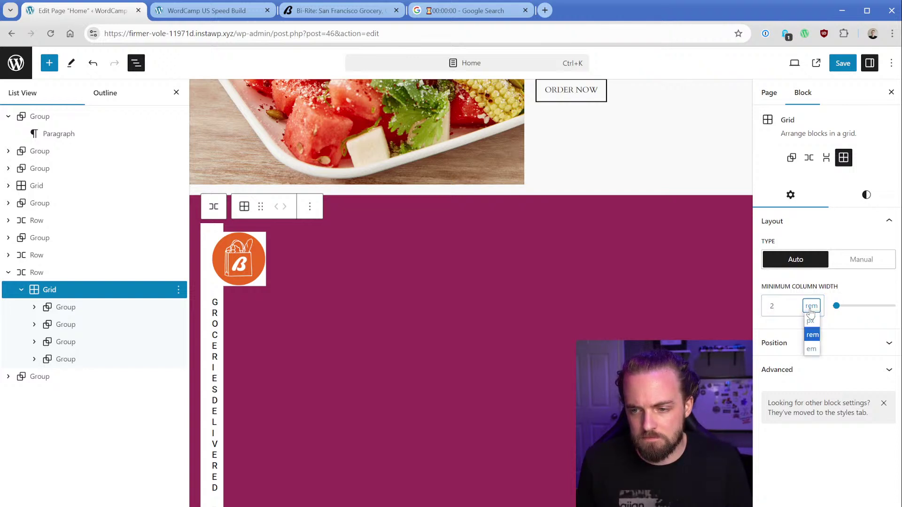
{"action": "left_click", "coordinate": [841, 329]}
{"action": "left_click_drag", "start_coordinate": [834, 312], "coordinate": [863, 314]}
{"action": "key", "text": "Home"}
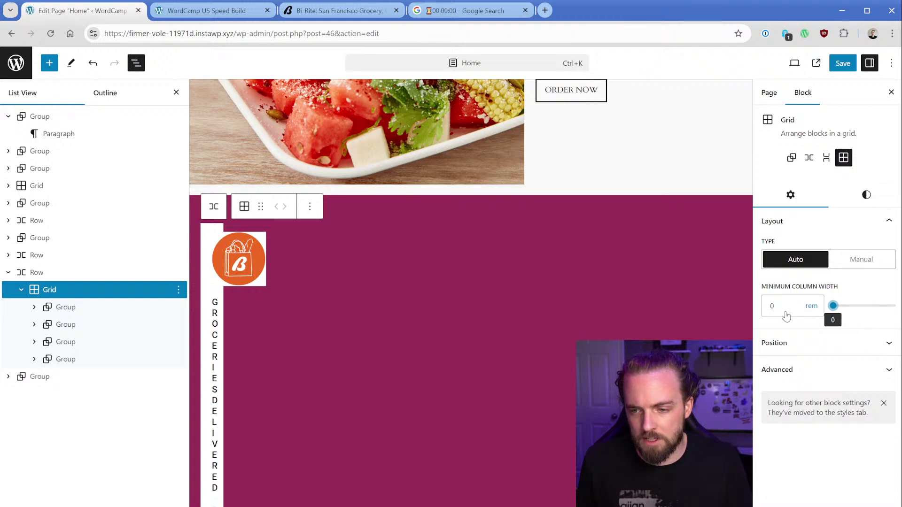
{"action": "left_click", "coordinate": [853, 261]}
Review the card grid's position, colour, dimension and border settings, and save the Home page
{"action": "left_click", "coordinate": [794, 343]}
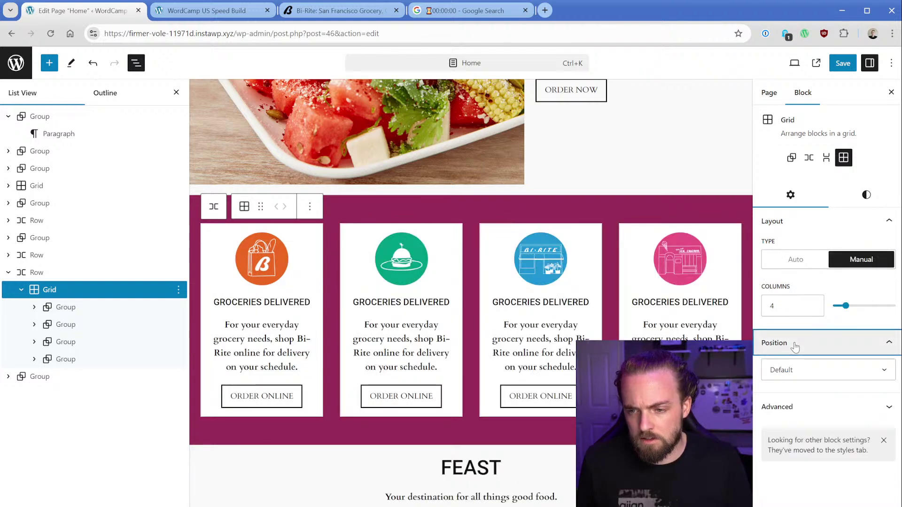
{"action": "left_click", "coordinate": [866, 195]}
{"action": "scroll", "coordinate": [827, 305], "scroll_direction": "down", "scroll_amount": 2}
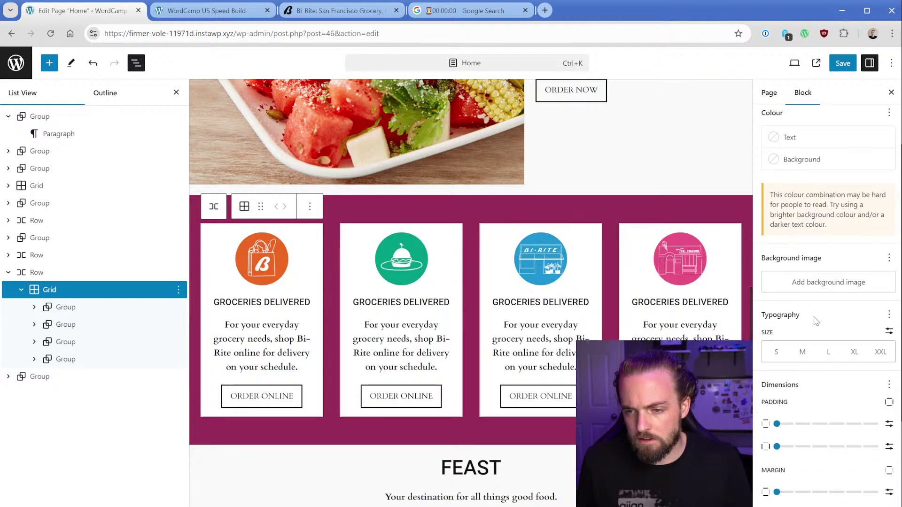
{"action": "scroll", "coordinate": [816, 321], "scroll_direction": "down", "scroll_amount": 3}
{"action": "scroll", "coordinate": [814, 324], "scroll_direction": "down", "scroll_amount": 1}
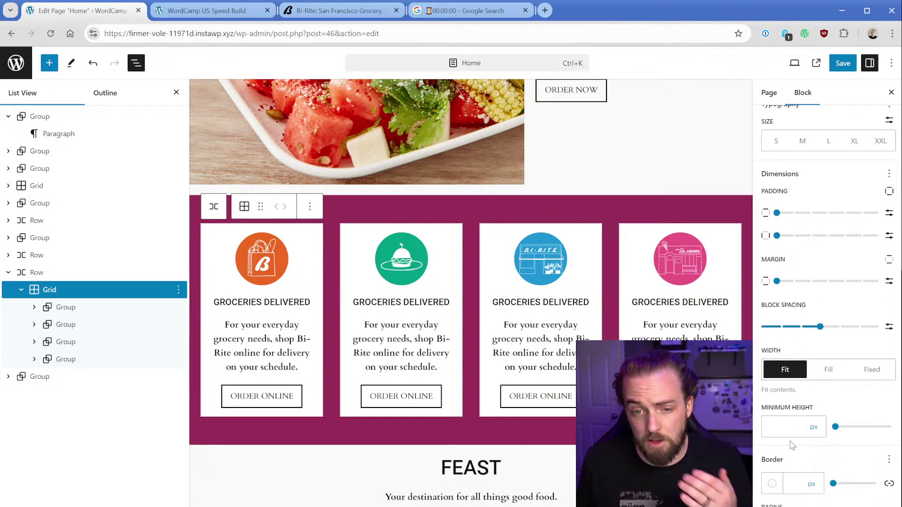
{"action": "scroll", "coordinate": [793, 447], "scroll_direction": "up", "scroll_amount": 5}
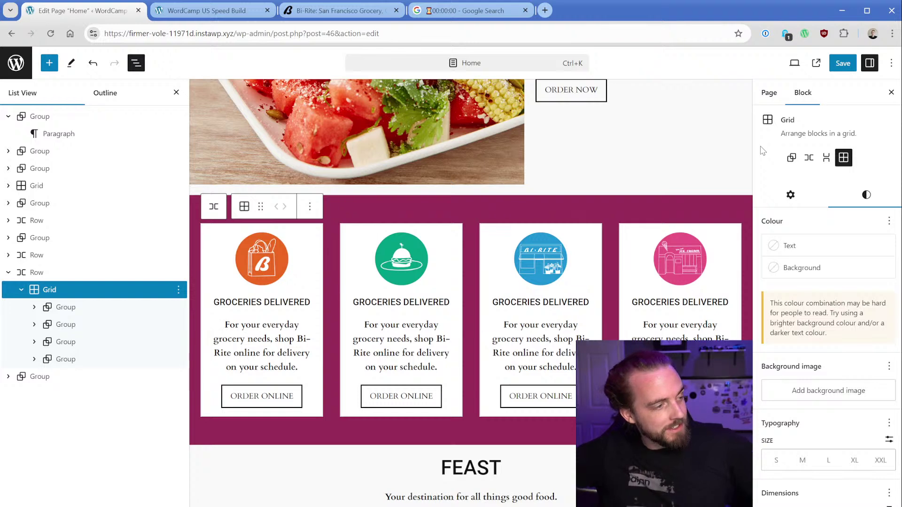
{"action": "key", "text": "ctrl+s"}
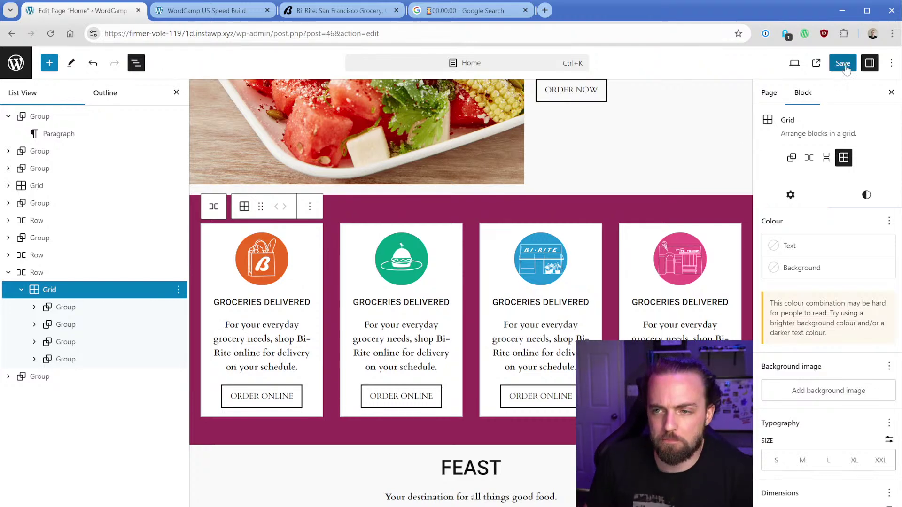
Reload the live homepage and inspect the markup and styles of the GROCERIES DELIVERED card grid in the mobile emulation
{"action": "left_click", "coordinate": [212, 16]}
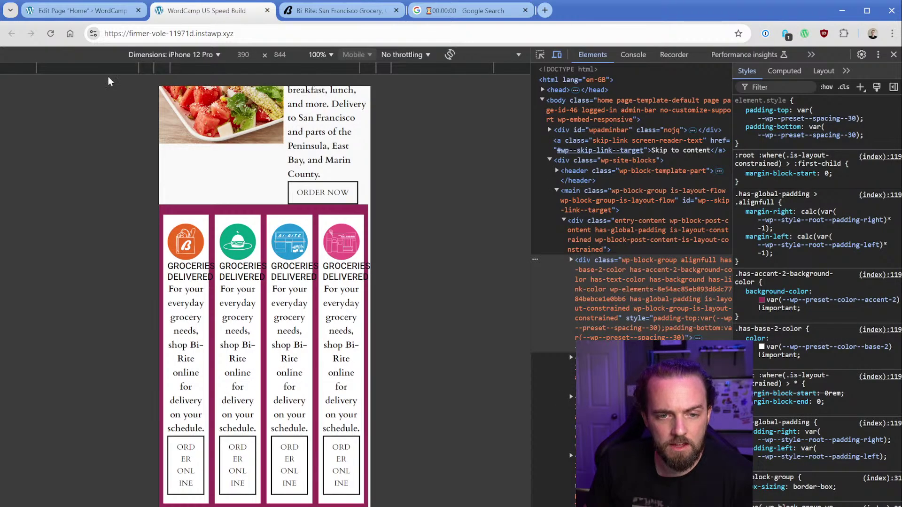
{"action": "left_click", "coordinate": [50, 34]}
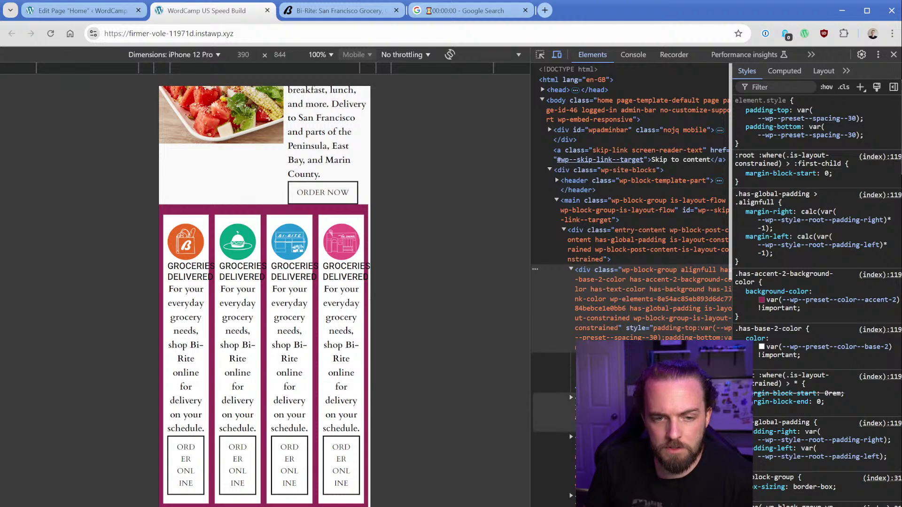
{"action": "right_click", "coordinate": [285, 228]}
{"action": "left_click", "coordinate": [334, 377]}
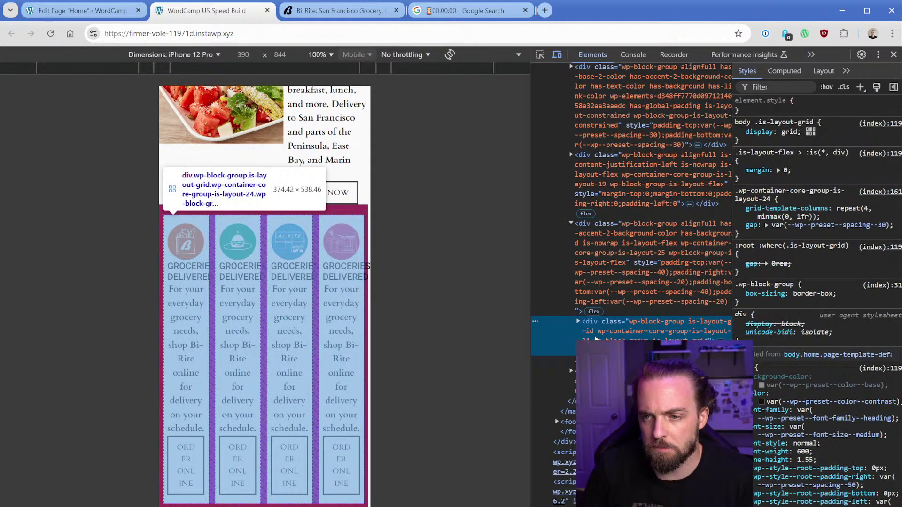
{"action": "left_click", "coordinate": [577, 321]}
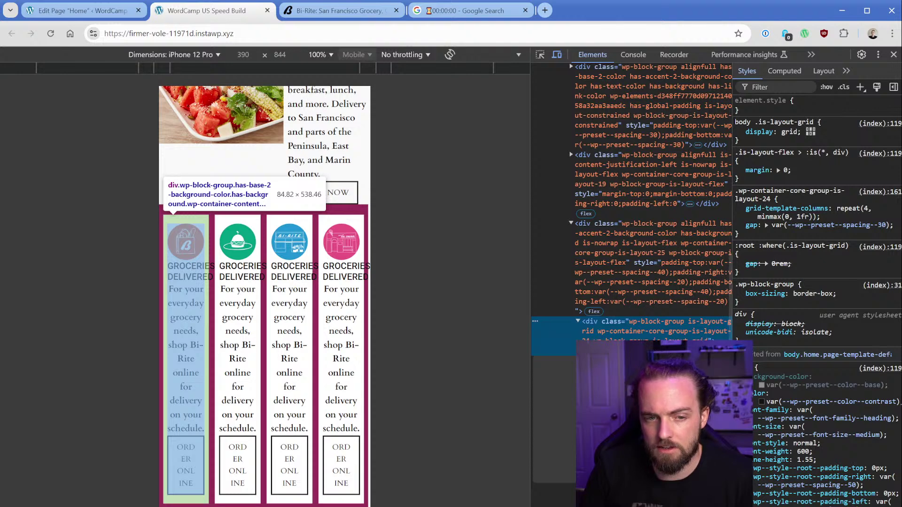
{"action": "left_click", "coordinate": [611, 351]}
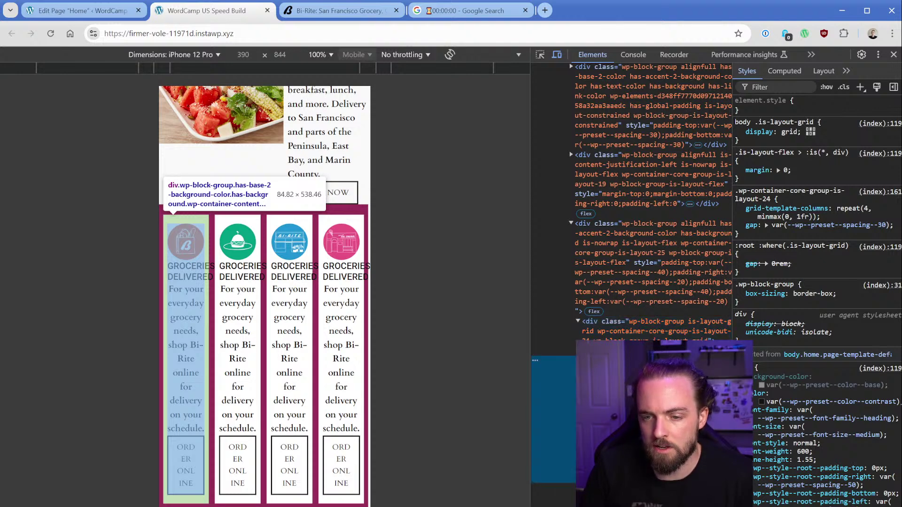
{"action": "scroll", "coordinate": [648, 235], "scroll_direction": "up", "scroll_amount": 3}
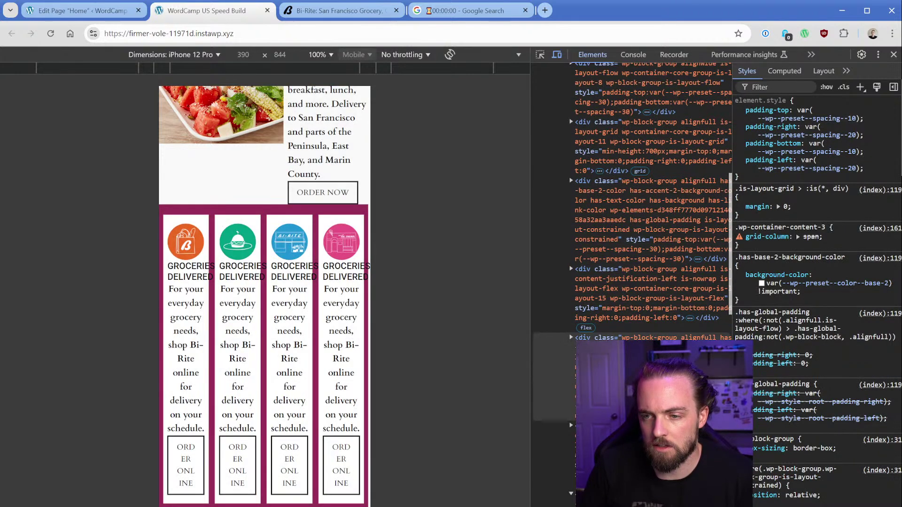
Examine the page markup and styles of the ORDER NOW section, the maroon card wrapper, its grid and the first card
{"action": "left_click", "coordinate": [634, 314]}
{"action": "scroll", "coordinate": [634, 313], "scroll_direction": "up", "scroll_amount": 3}
{"action": "scroll", "coordinate": [612, 332], "scroll_direction": "down", "scroll_amount": 4}
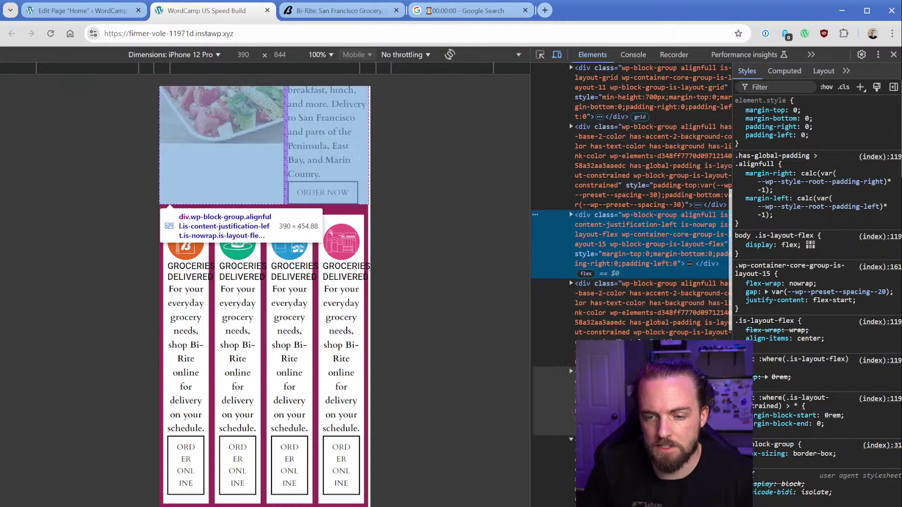
{"action": "scroll", "coordinate": [644, 212], "scroll_direction": "down", "scroll_amount": 3}
{"action": "left_click", "coordinate": [643, 212]}
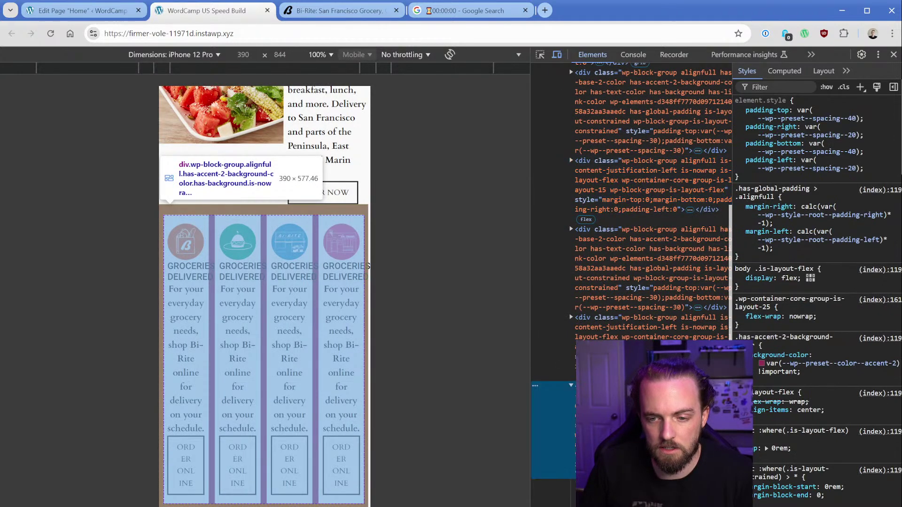
{"action": "key", "text": "Right"}
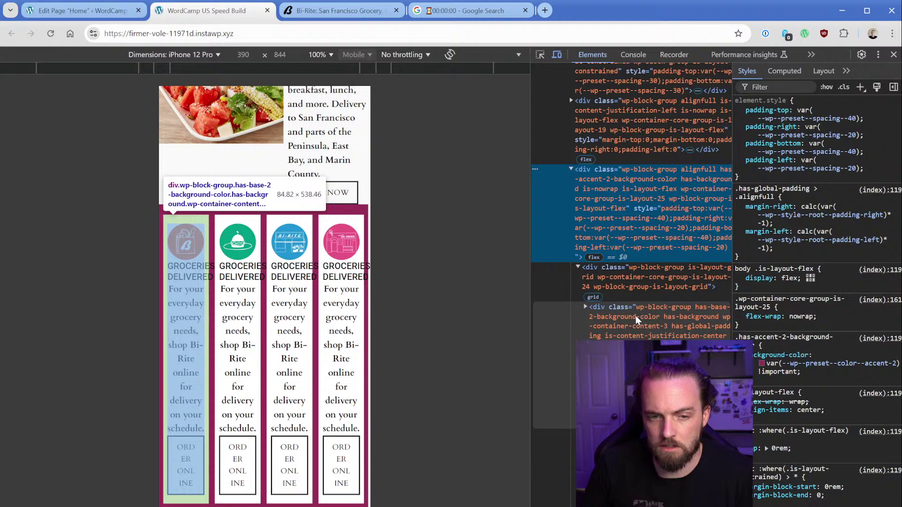
{"action": "left_click", "coordinate": [586, 307]}
{"action": "left_click", "coordinate": [586, 307]}
{"action": "left_click", "coordinate": [585, 278]}
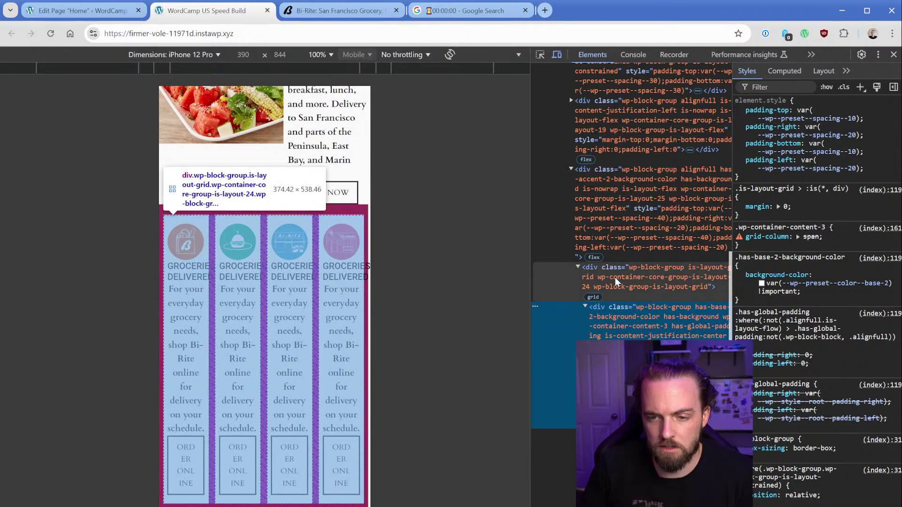
{"action": "left_click", "coordinate": [578, 267]}
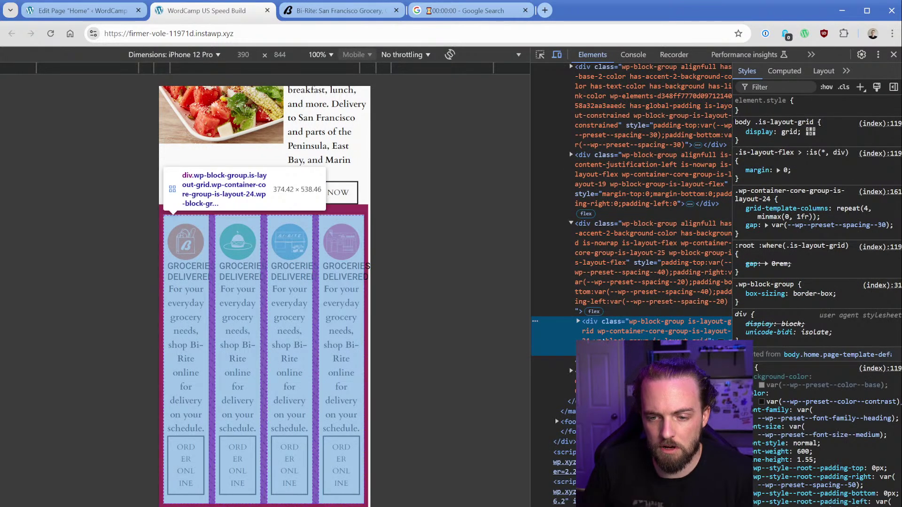
Compare the layout settings of the maroon Row and its nested card Grid in the Home page editor
{"action": "left_click", "coordinate": [130, 11]}
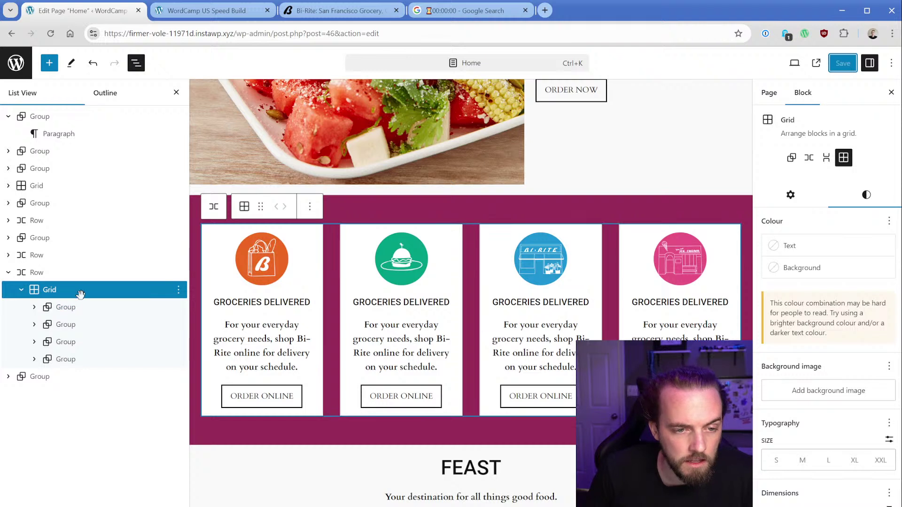
{"action": "left_click", "coordinate": [37, 272]}
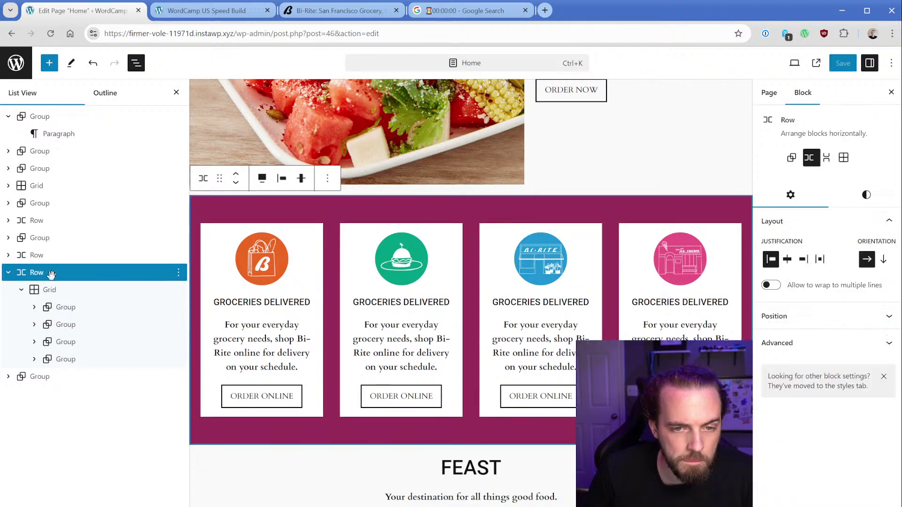
{"action": "left_click", "coordinate": [53, 290]}
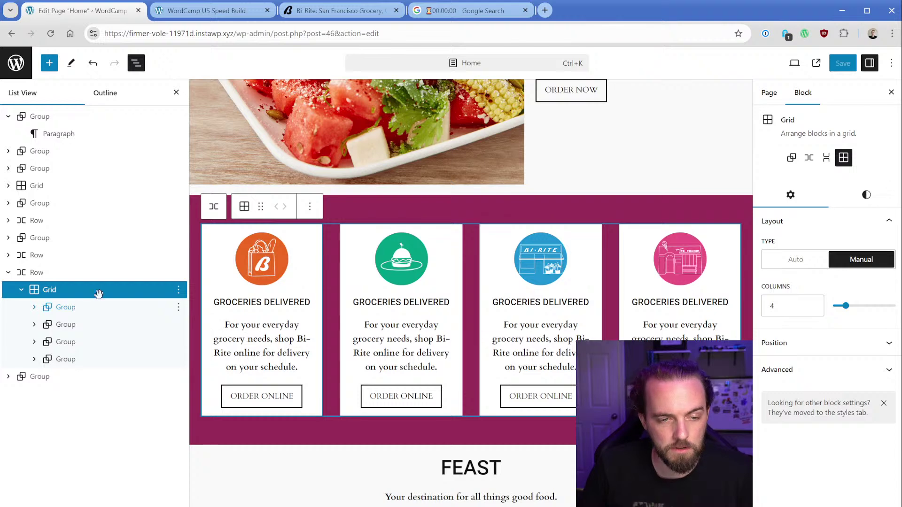
Close the developer tools on the live homepage and review the page at desktop width up to its header
{"action": "left_click", "coordinate": [227, 14]}
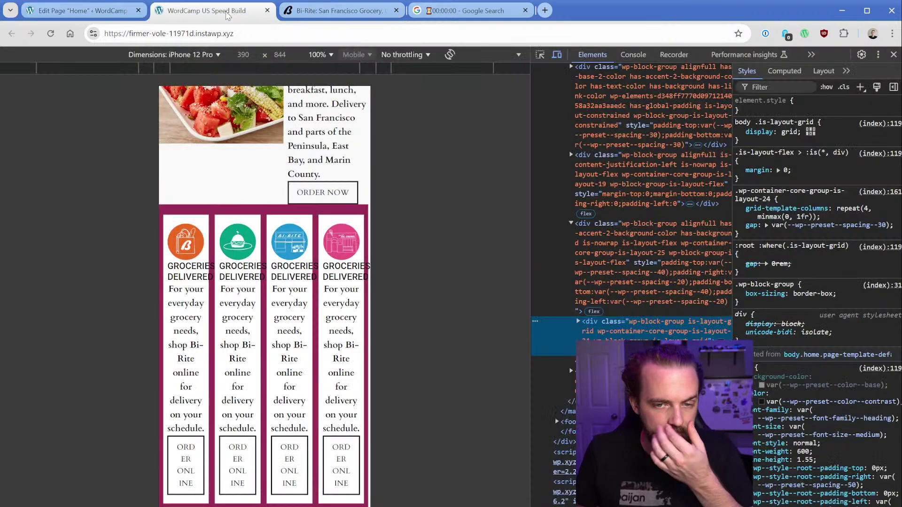
{"action": "key", "text": "F12"}
{"action": "scroll", "coordinate": [383, 303], "scroll_direction": "up", "scroll_amount": 5}
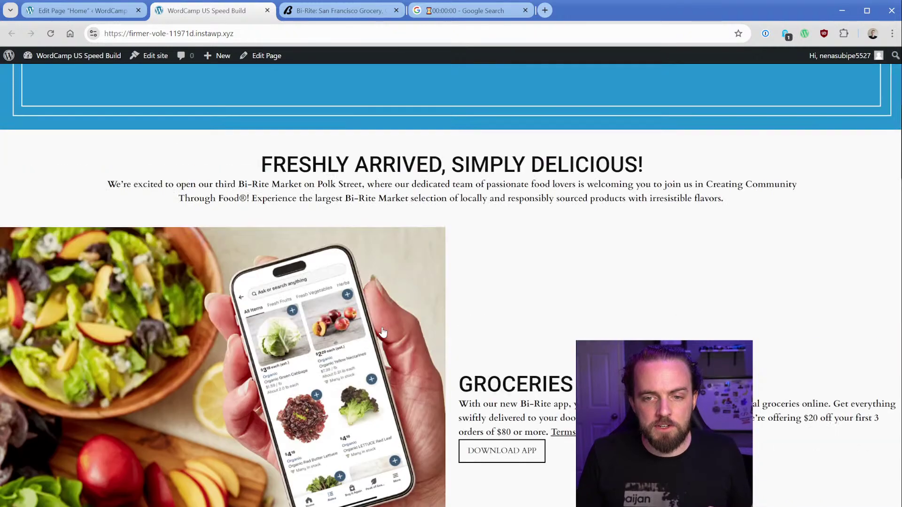
{"action": "scroll", "coordinate": [383, 332], "scroll_direction": "up", "scroll_amount": 8}
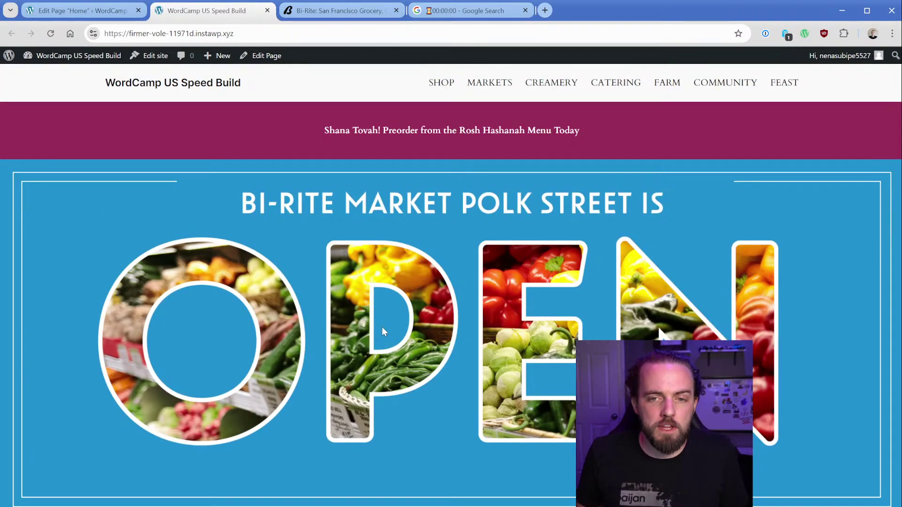
Leave the Home page editor for the WordPress dashboard and open the site editor
{"action": "left_click", "coordinate": [80, 11]}
{"action": "left_click", "coordinate": [21, 70]}
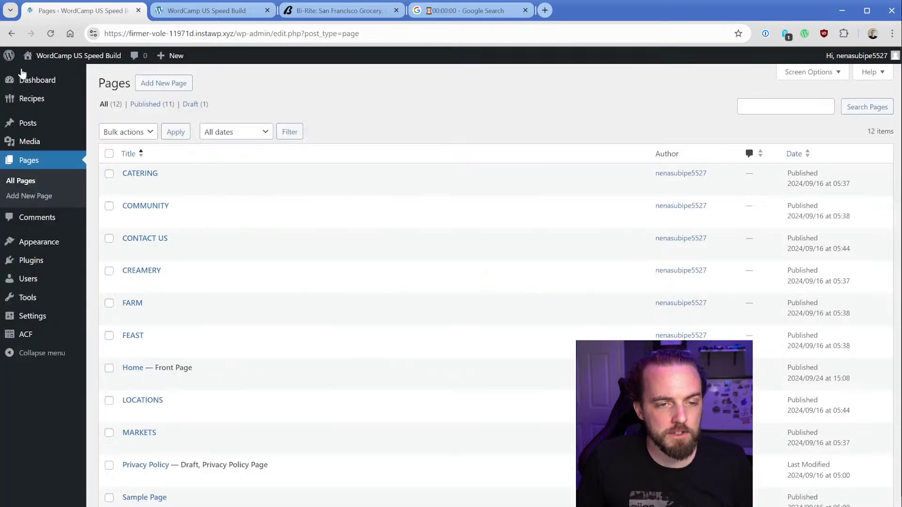
{"action": "mouse_move", "coordinate": [40, 243]}
{"action": "left_click", "coordinate": [105, 260]}
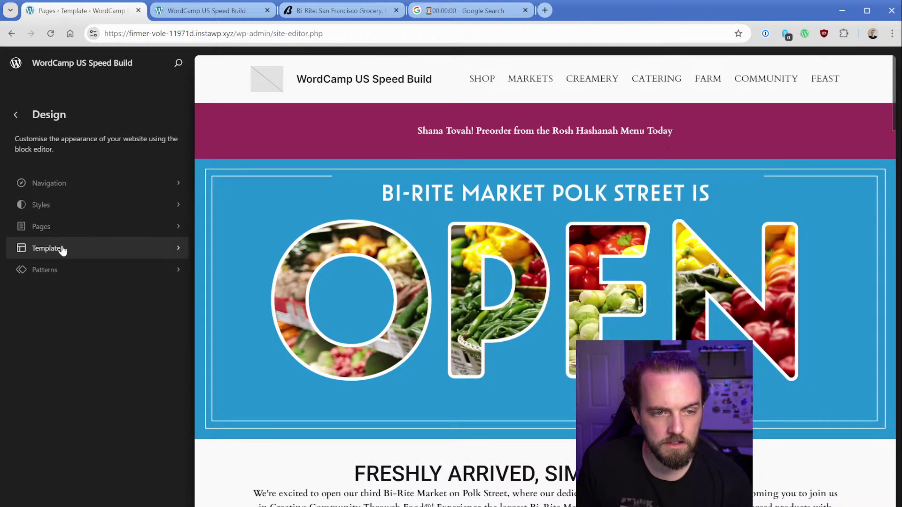
Look through the site's navigation menu items and its available templates
{"action": "left_click", "coordinate": [70, 183]}
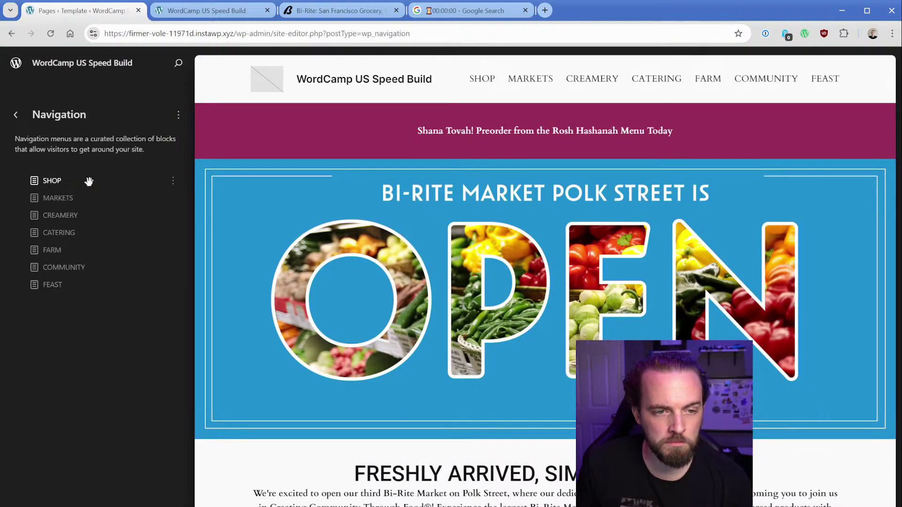
{"action": "left_click", "coordinate": [17, 114]}
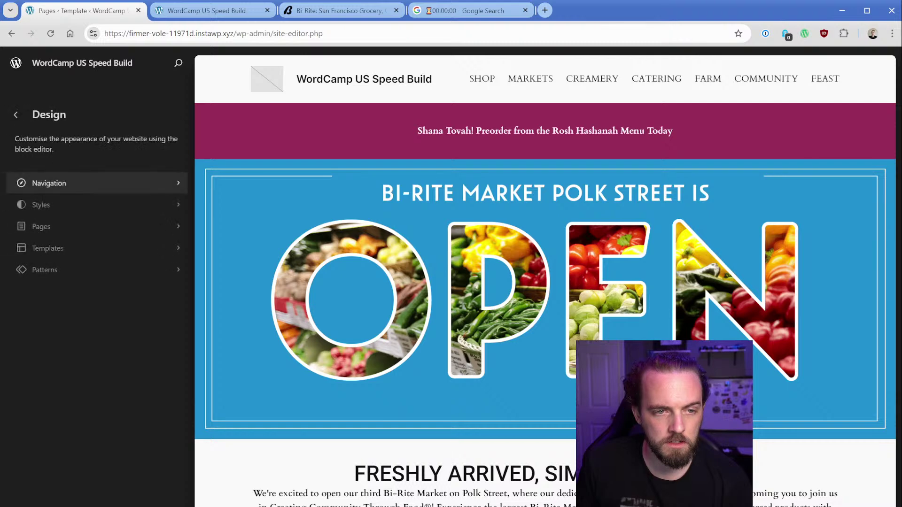
{"action": "left_click", "coordinate": [58, 254]}
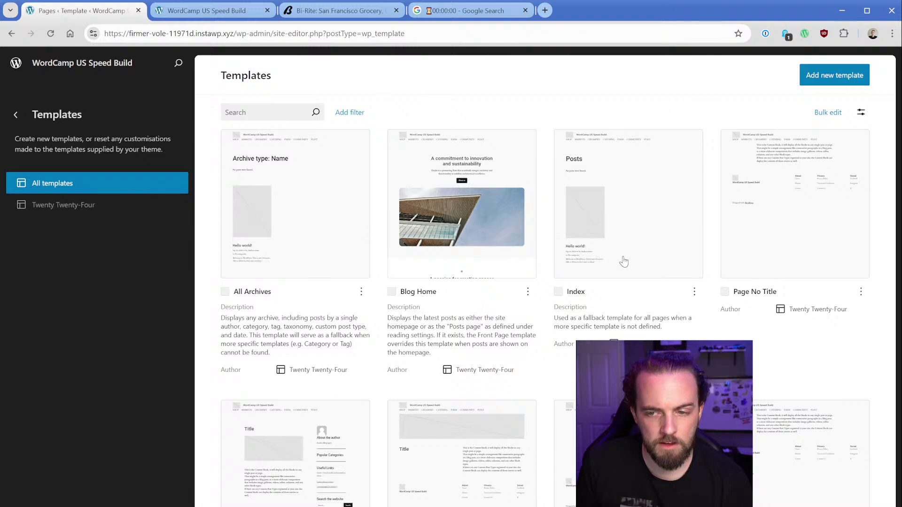
{"action": "scroll", "coordinate": [324, 319], "scroll_direction": "down", "scroll_amount": 5}
{"action": "scroll", "coordinate": [674, 298], "scroll_direction": "down", "scroll_amount": 3}
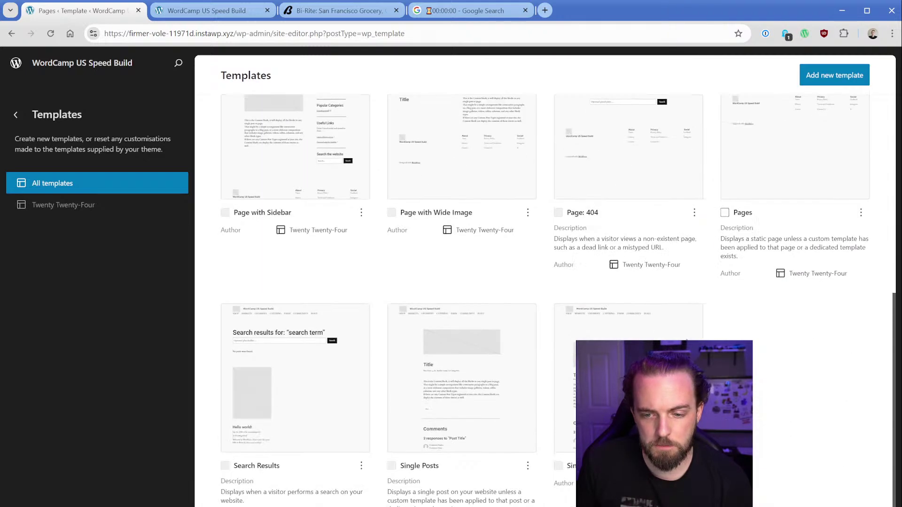
{"action": "left_click", "coordinate": [17, 115]}
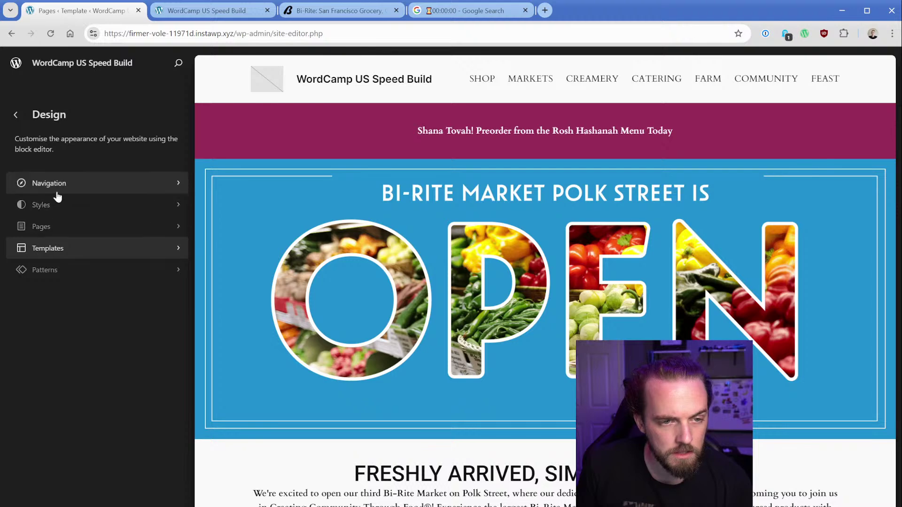
Open the Home page canvas and start editing its Header template part
{"action": "left_click", "coordinate": [522, 90]}
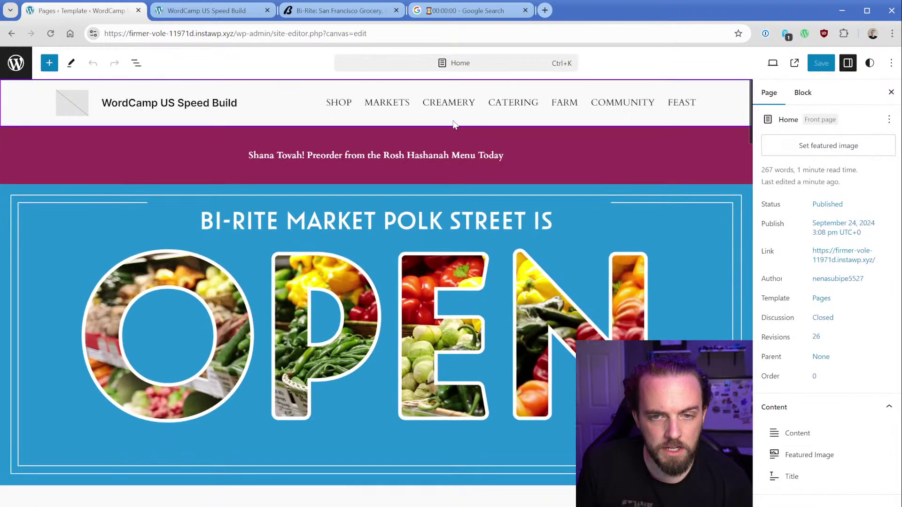
{"action": "left_click", "coordinate": [509, 120]}
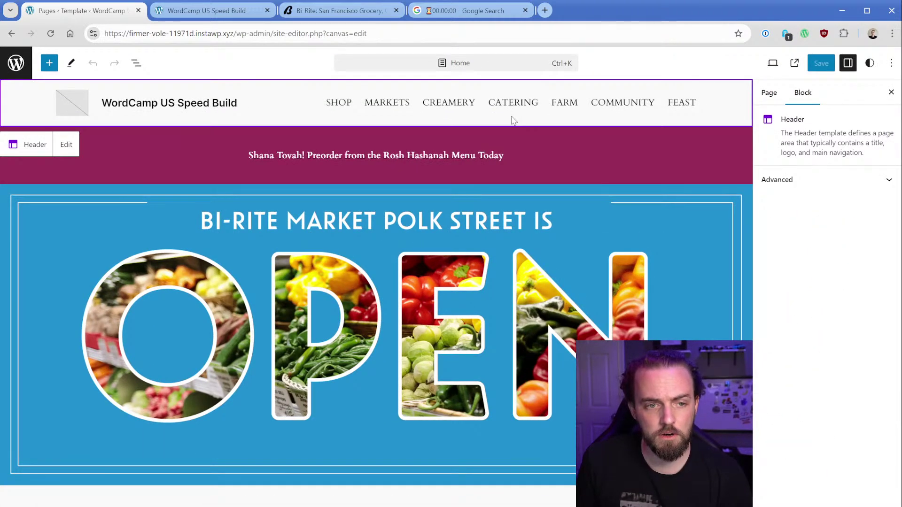
{"action": "left_click", "coordinate": [67, 144]}
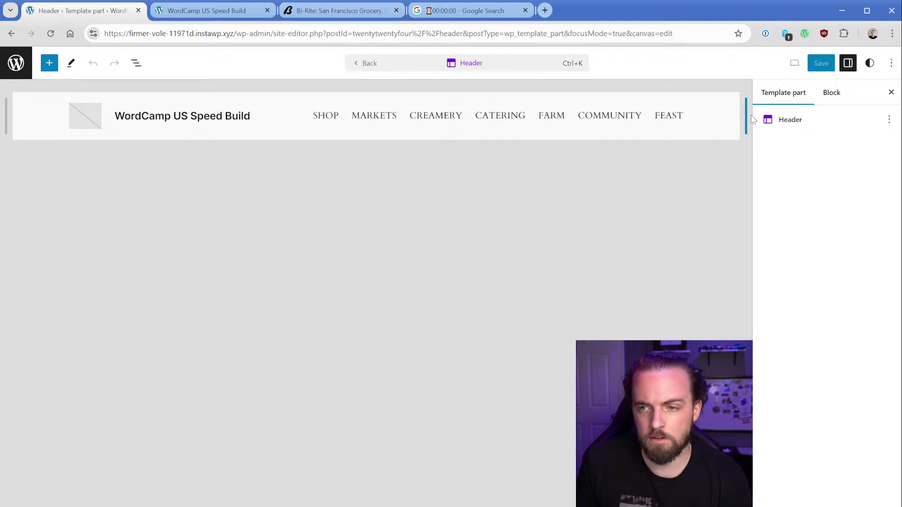
Set the position of the header Row holding the navigation menu to Sticky
{"action": "left_click", "coordinate": [278, 124]}
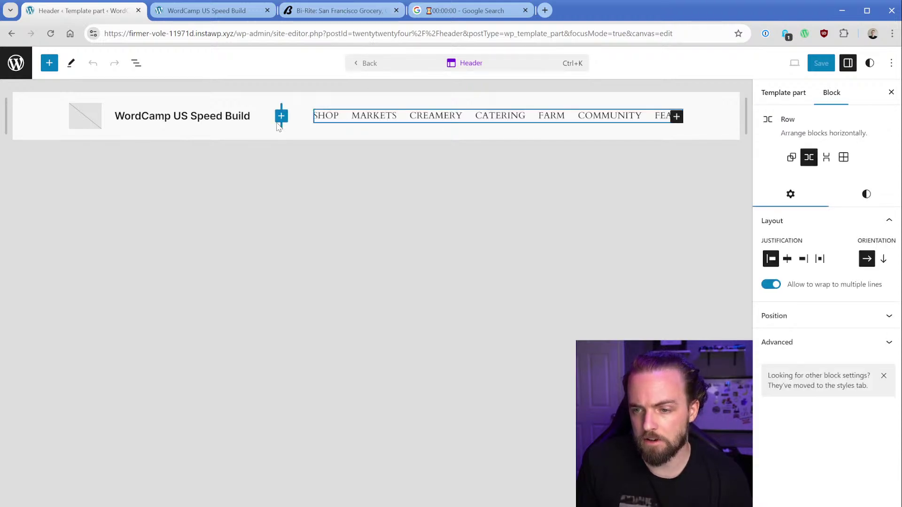
{"action": "left_click", "coordinate": [812, 315]}
{"action": "left_click", "coordinate": [811, 343]}
{"action": "left_click", "coordinate": [808, 397]}
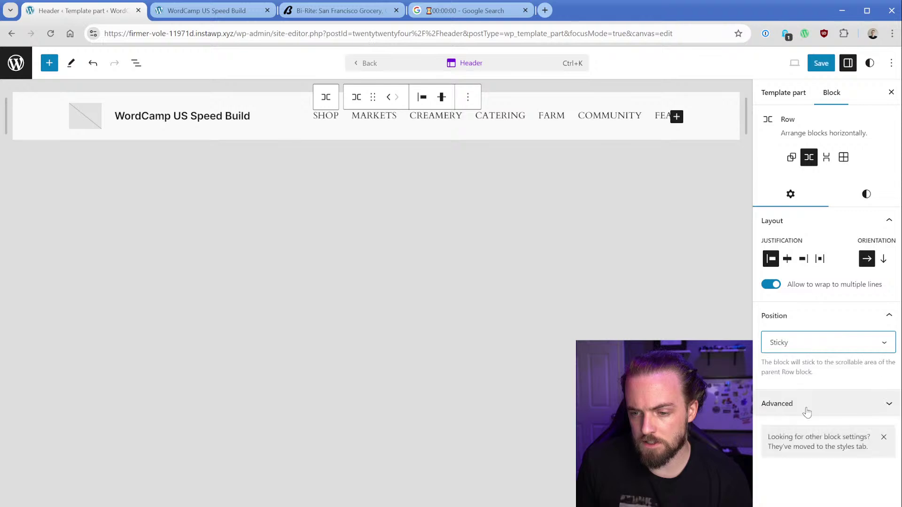
{"action": "left_click", "coordinate": [839, 378]}
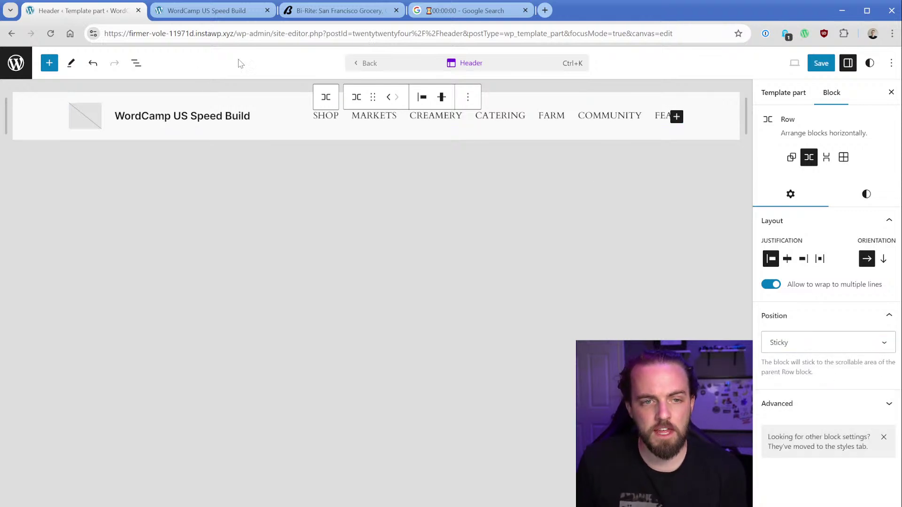
Insert an empty Group block before the header's outer Group
{"action": "left_click", "coordinate": [135, 63]}
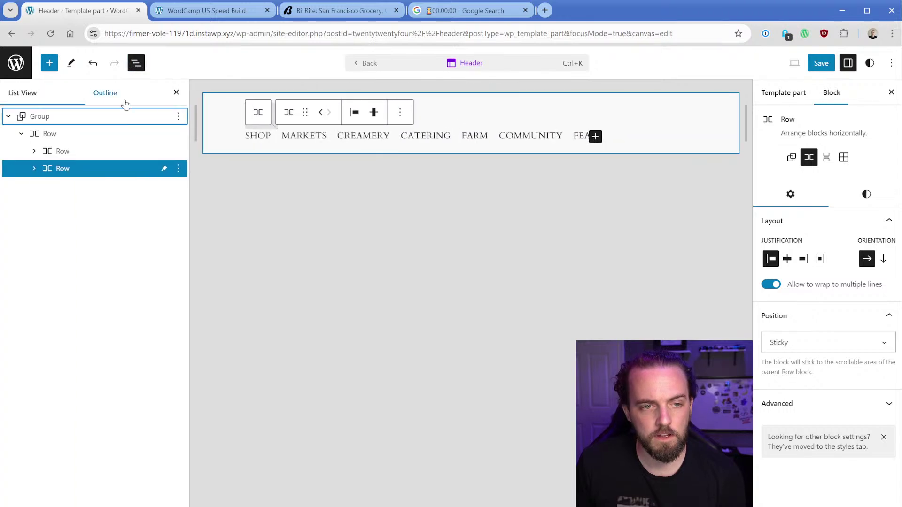
{"action": "left_click", "coordinate": [71, 134]}
{"action": "left_click", "coordinate": [73, 119]}
{"action": "left_click", "coordinate": [178, 116]}
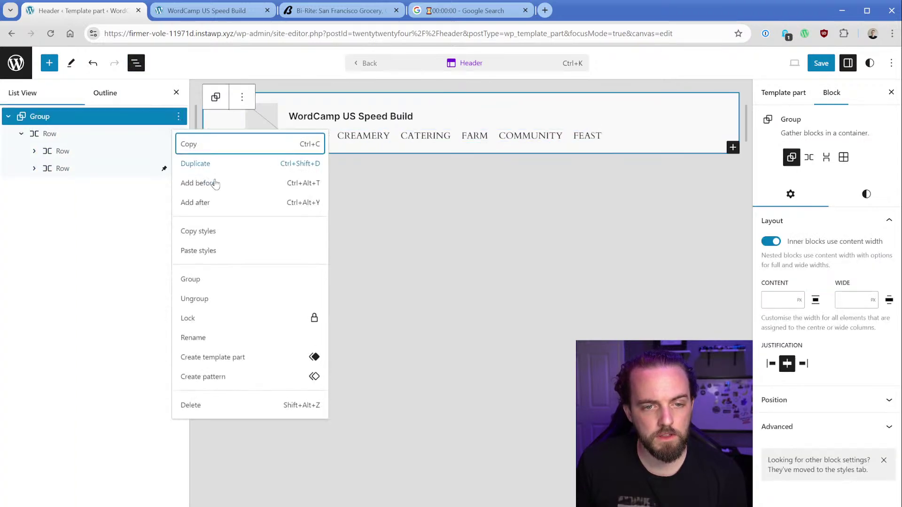
{"action": "left_click", "coordinate": [217, 182]}
{"action": "type", "text": "/group"}
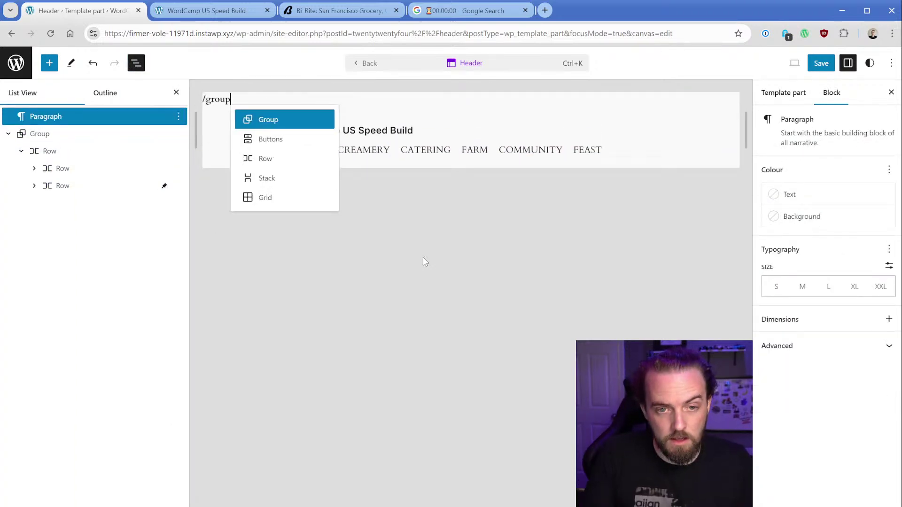
{"action": "key", "text": "Return"}
{"action": "left_click", "coordinate": [230, 133]}
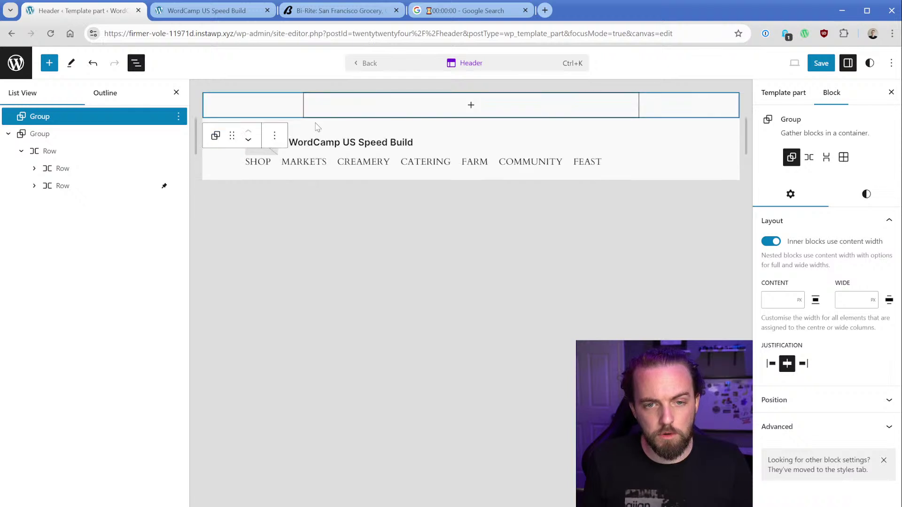
{"action": "left_click", "coordinate": [355, 106]}
{"action": "key", "text": "Escape"}
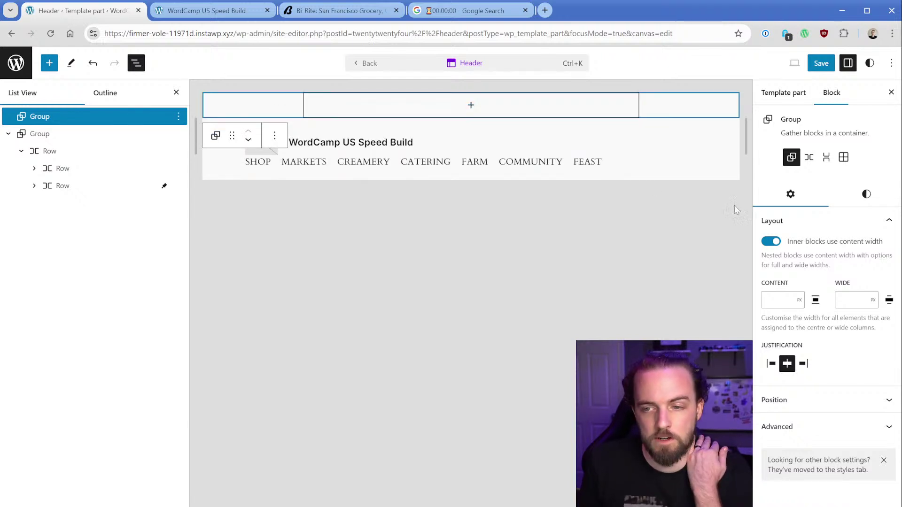
Turn off content width for the new Group's inner blocks and insert a Paragraph inside it
{"action": "left_click", "coordinate": [771, 241]}
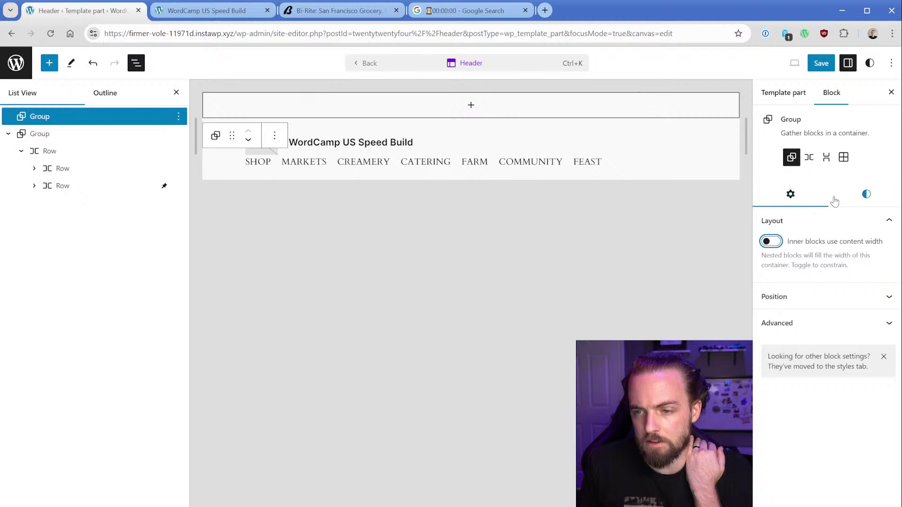
{"action": "left_click", "coordinate": [476, 107]}
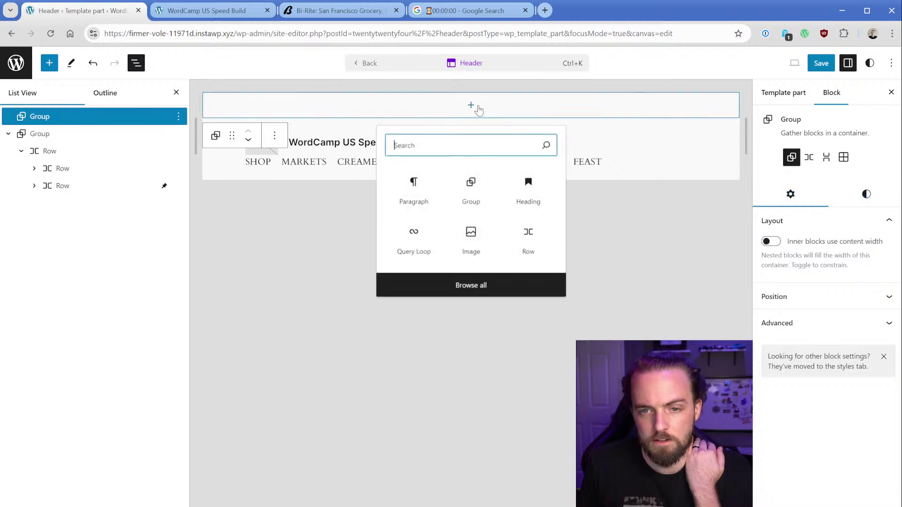
{"action": "left_click", "coordinate": [419, 201]}
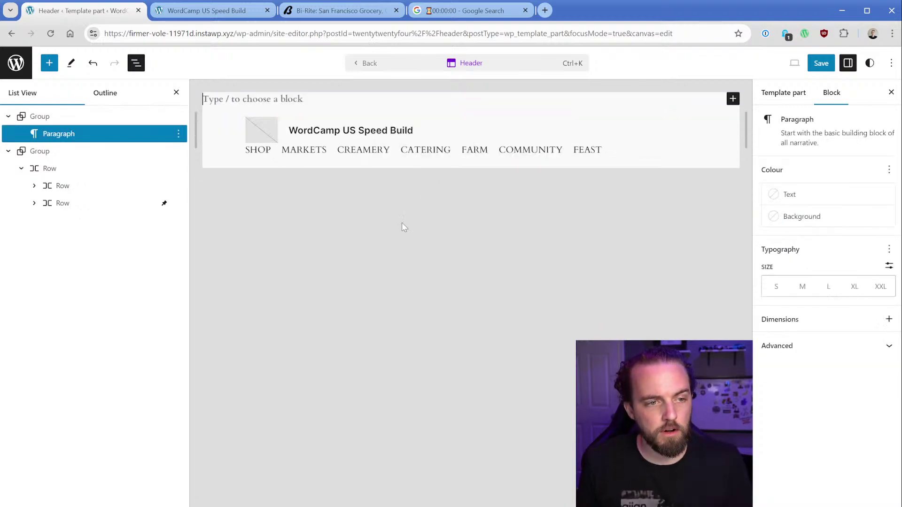
Check the utility links on the original Bi-Rite homepage and enter "Locations | Contact Us" in the new header Paragraph
{"action": "left_click", "coordinate": [336, 11]}
{"action": "scroll", "coordinate": [727, 188], "scroll_direction": "up", "scroll_amount": 10}
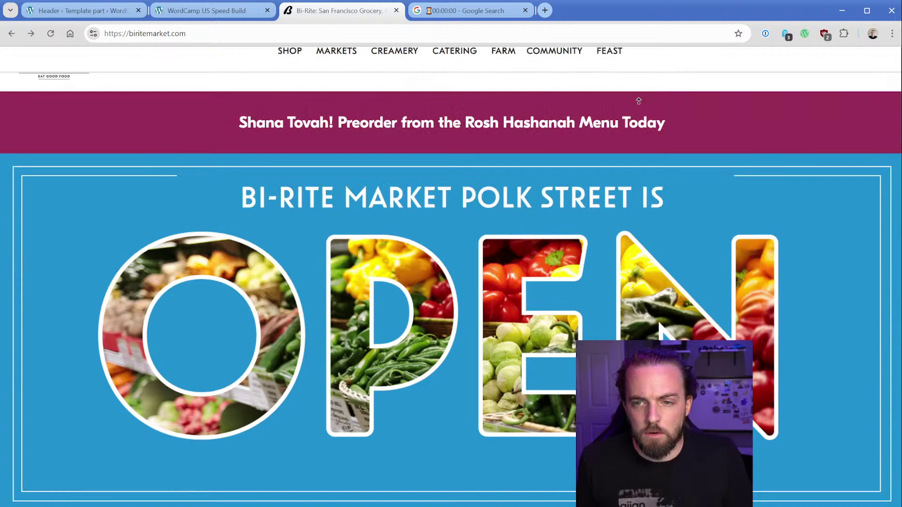
{"action": "scroll", "coordinate": [726, 74], "scroll_direction": "up", "scroll_amount": 1}
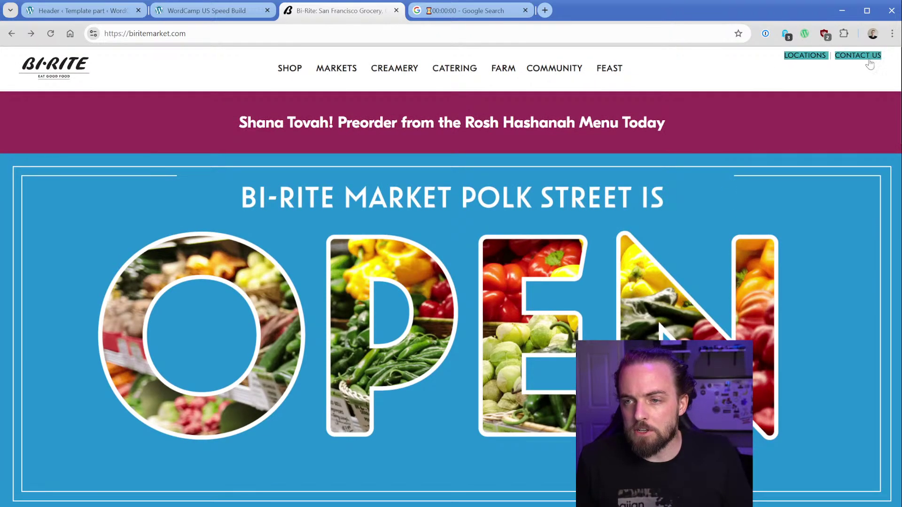
{"action": "left_click", "coordinate": [99, 17]}
{"action": "type", "text": "Loc"}
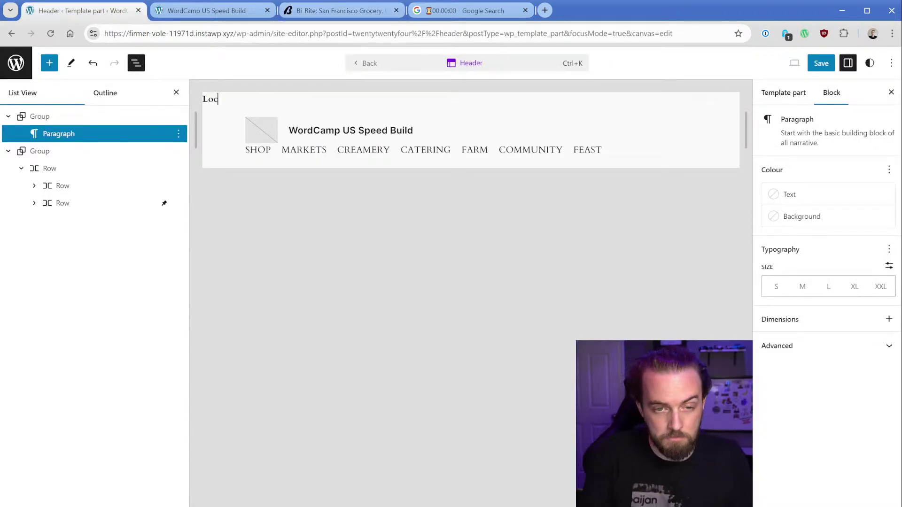
{"action": "type", "text": "ations | "}
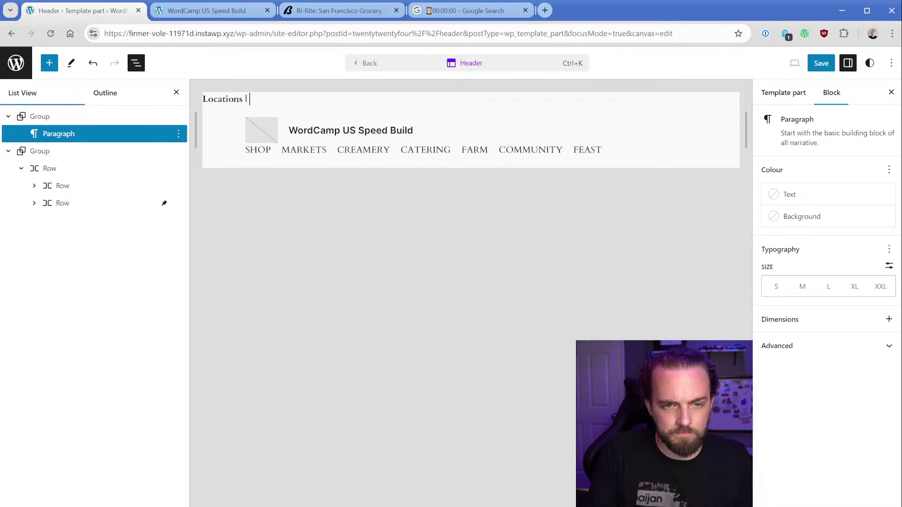
{"action": "type", "text": "Copntact Us"}
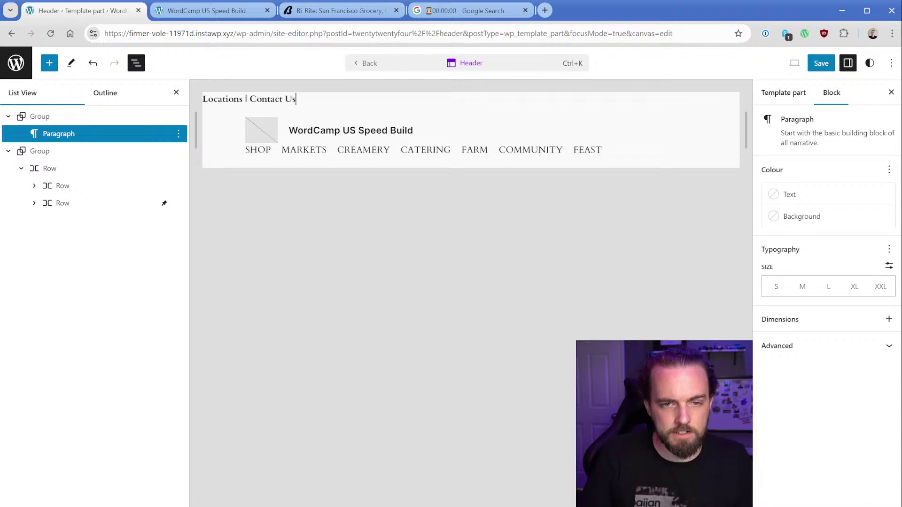
Align the "Locations | Contact Us" paragraph's text to the right
{"action": "key", "text": "ctrl+a"}
{"action": "left_click", "coordinate": [304, 124]}
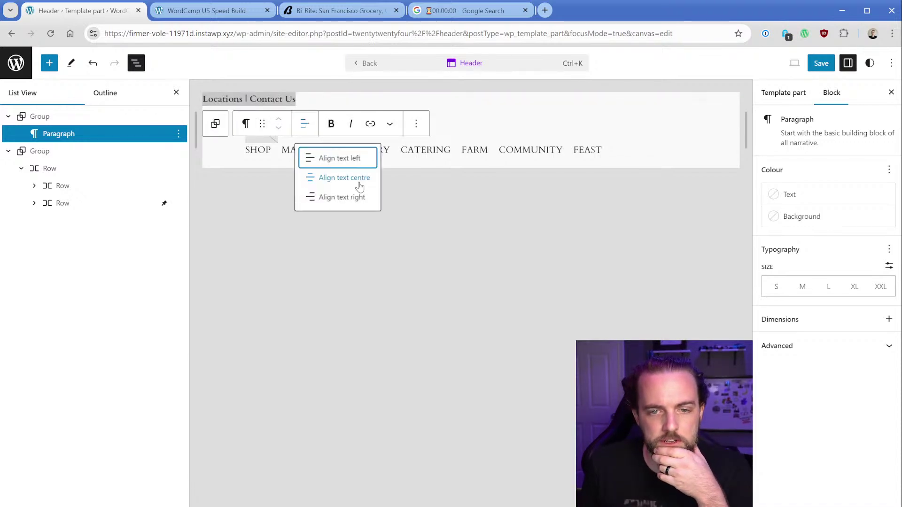
{"action": "left_click", "coordinate": [361, 197]}
{"action": "left_click", "coordinate": [719, 100]}
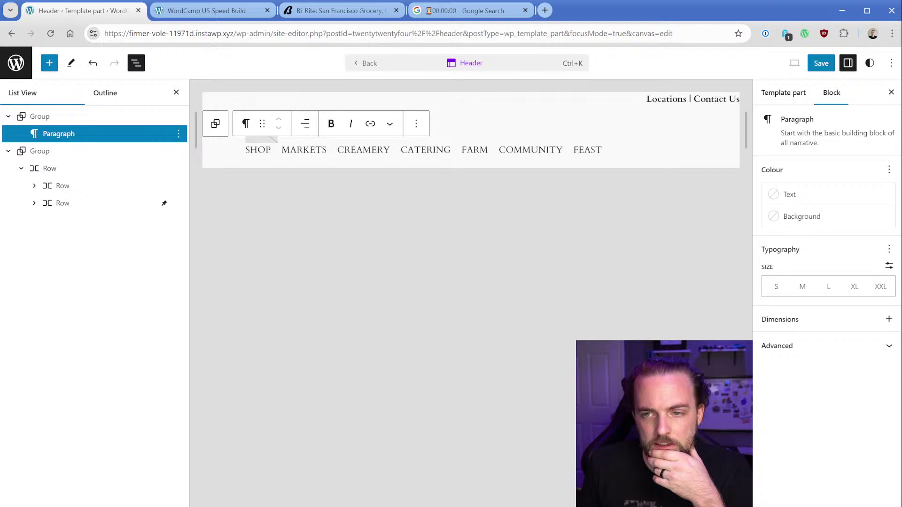
Set the horizontal and vertical padding of the Group around the "Locations | Contact Us" paragraph to 1
{"action": "left_click", "coordinate": [74, 120]}
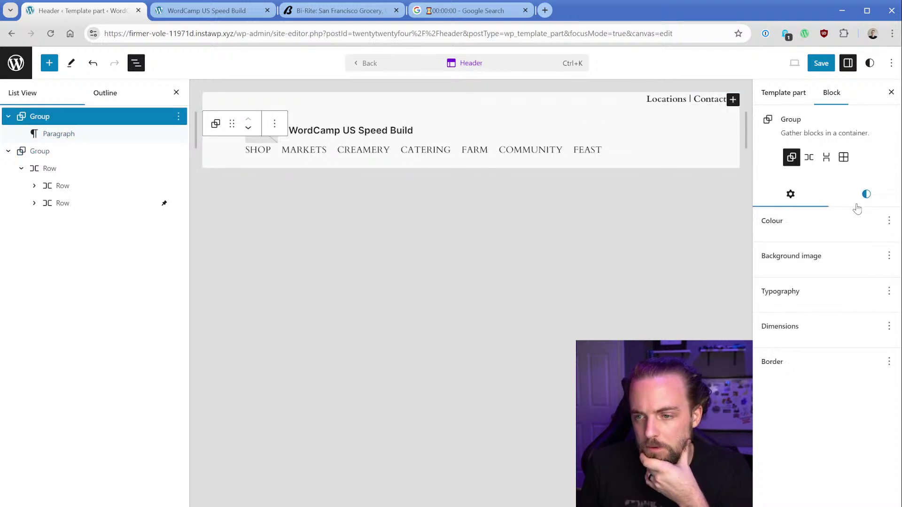
{"action": "scroll", "coordinate": [817, 321], "scroll_direction": "down", "scroll_amount": 4}
{"action": "left_click_drag", "start_coordinate": [777, 293], "coordinate": [793, 269]}
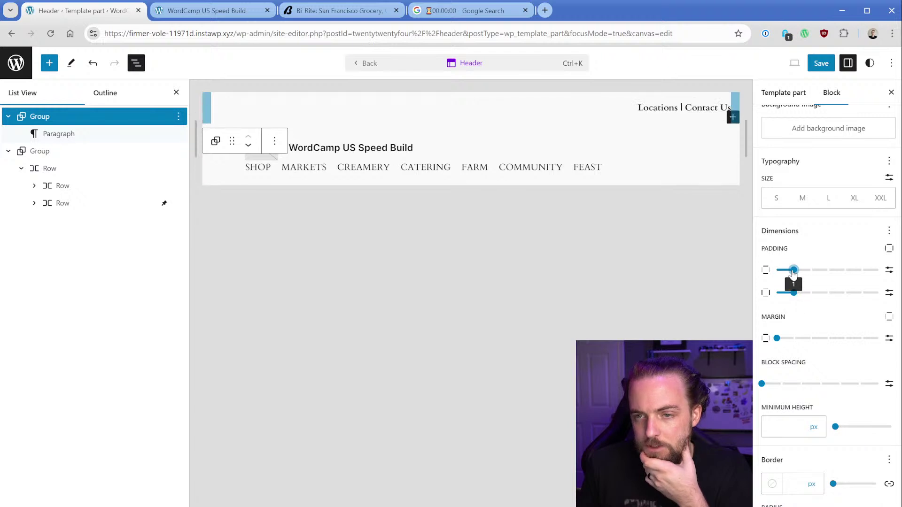
Set the position of the Group holding the site title and navigation to Sticky and save the Header
{"action": "left_click", "coordinate": [423, 179]}
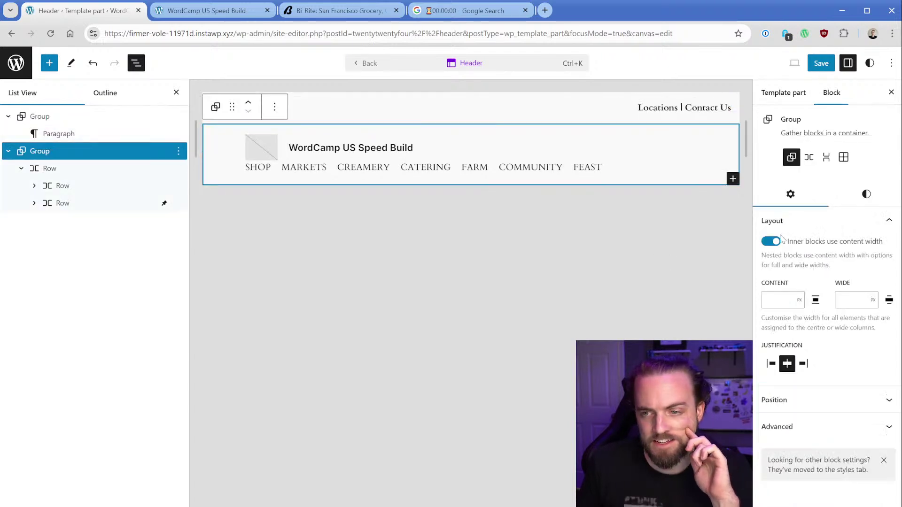
{"action": "left_click", "coordinate": [811, 400]}
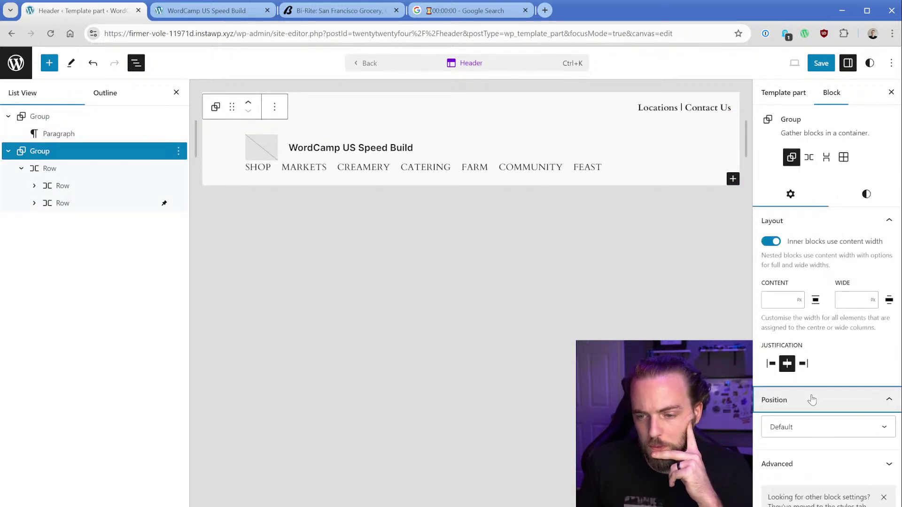
{"action": "left_click", "coordinate": [806, 439]}
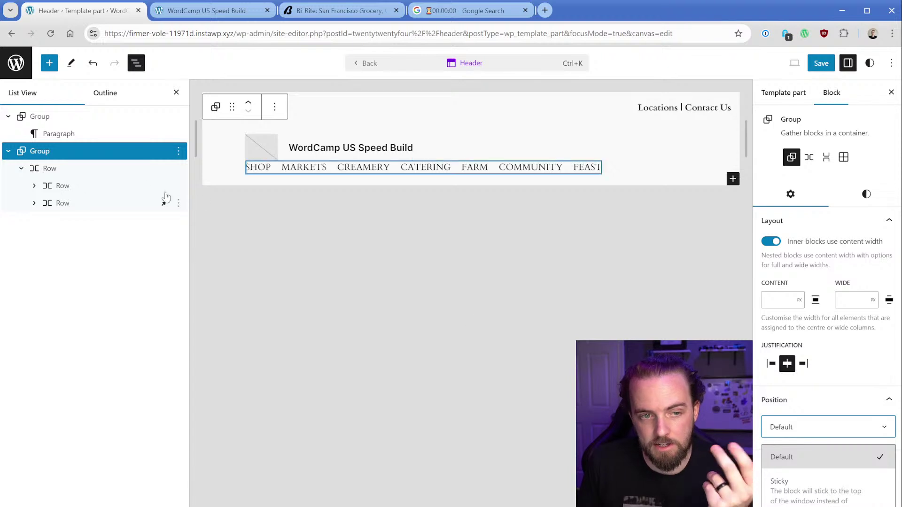
{"action": "left_click", "coordinate": [85, 169]}
{"action": "left_click", "coordinate": [839, 315]}
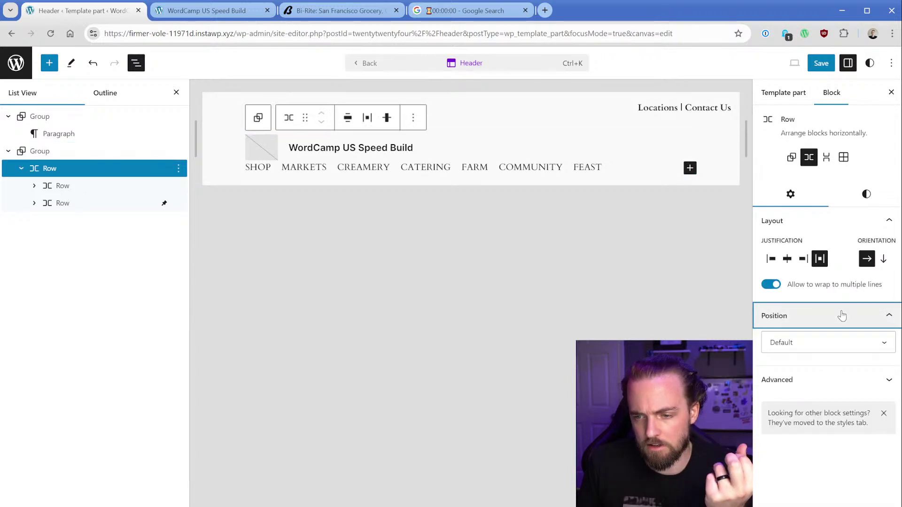
{"action": "left_click", "coordinate": [77, 162]}
{"action": "left_click", "coordinate": [77, 151]}
{"action": "left_click", "coordinate": [817, 399]}
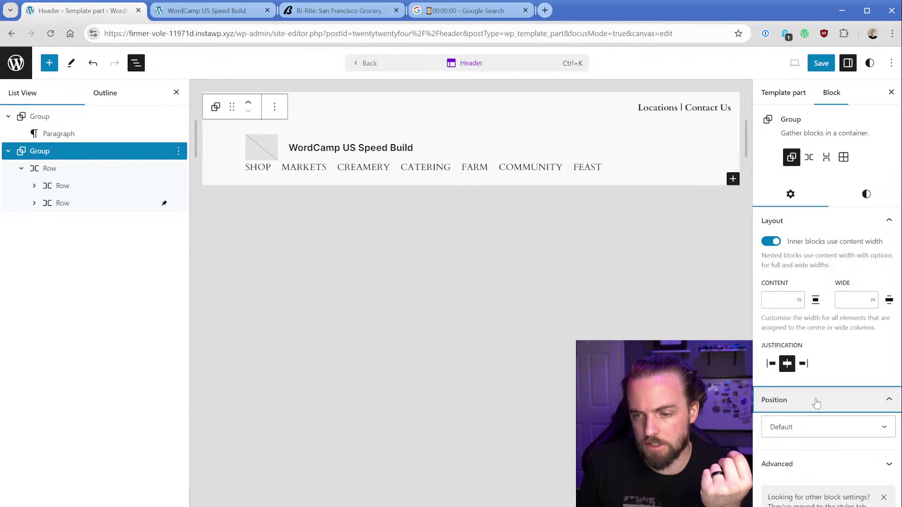
{"action": "left_click", "coordinate": [817, 427]}
{"action": "left_click", "coordinate": [799, 483]}
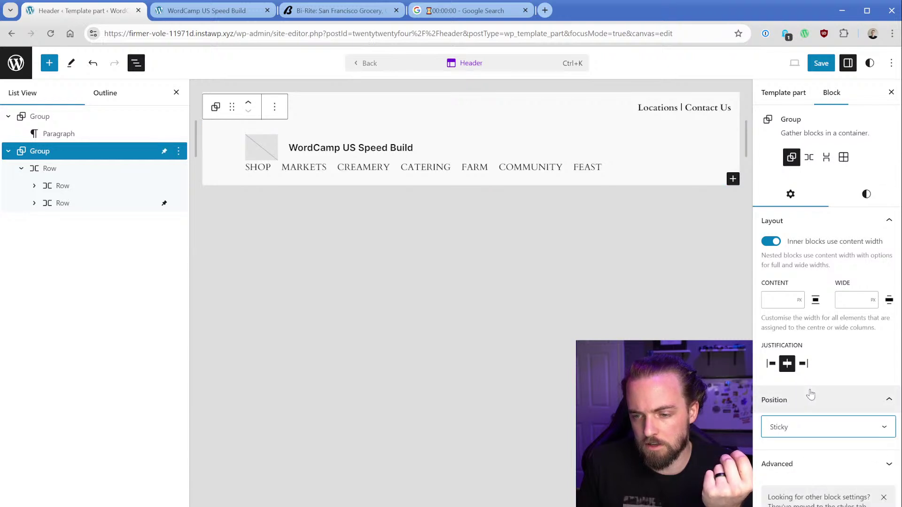
{"action": "left_click", "coordinate": [822, 62]}
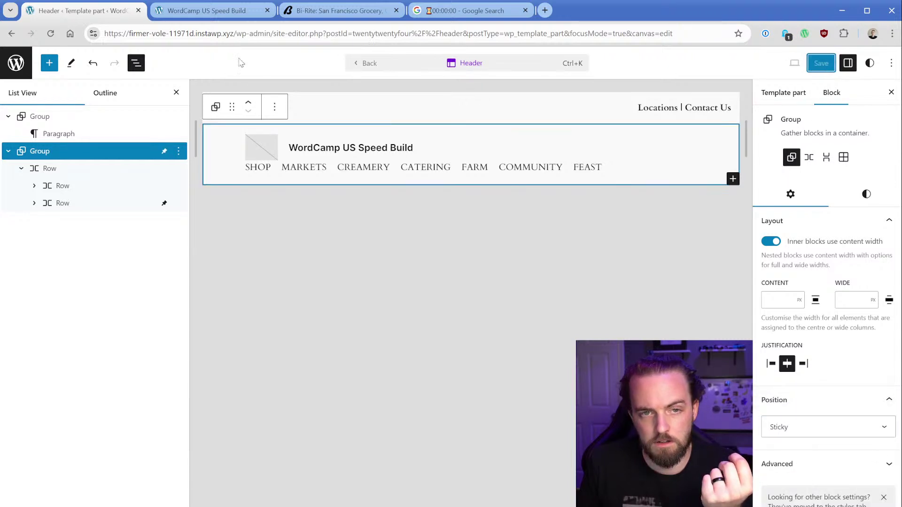
Scroll through the published homepage to check how the updated header behaves
{"action": "left_click", "coordinate": [214, 10]}
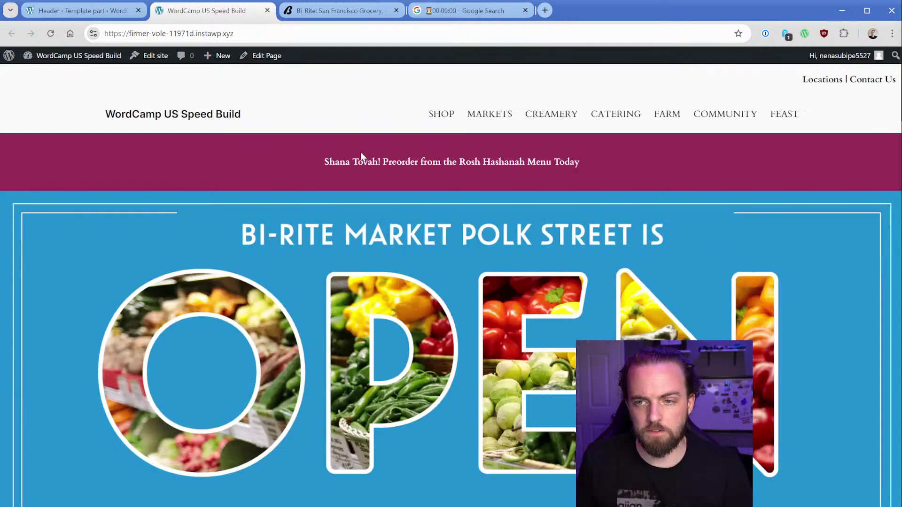
{"action": "scroll", "coordinate": [421, 185], "scroll_direction": "down", "scroll_amount": 8}
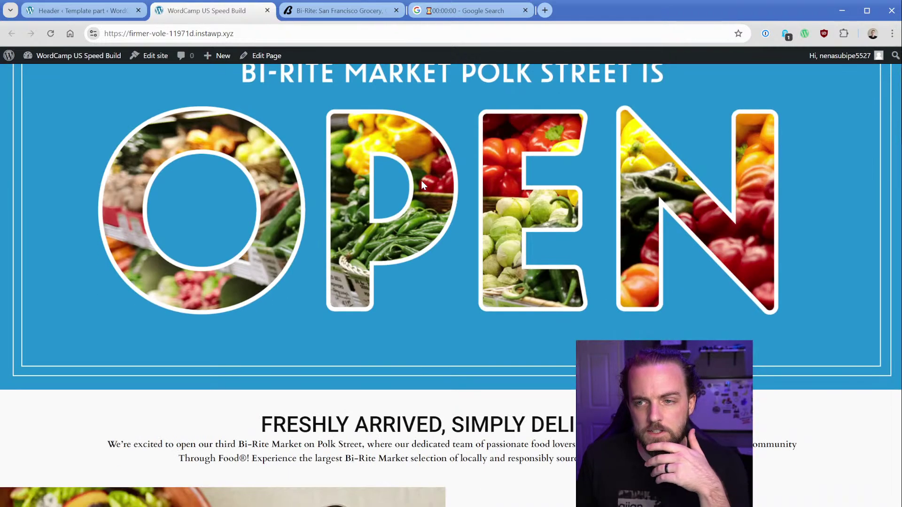
{"action": "scroll", "coordinate": [526, 292], "scroll_direction": "up", "scroll_amount": 8}
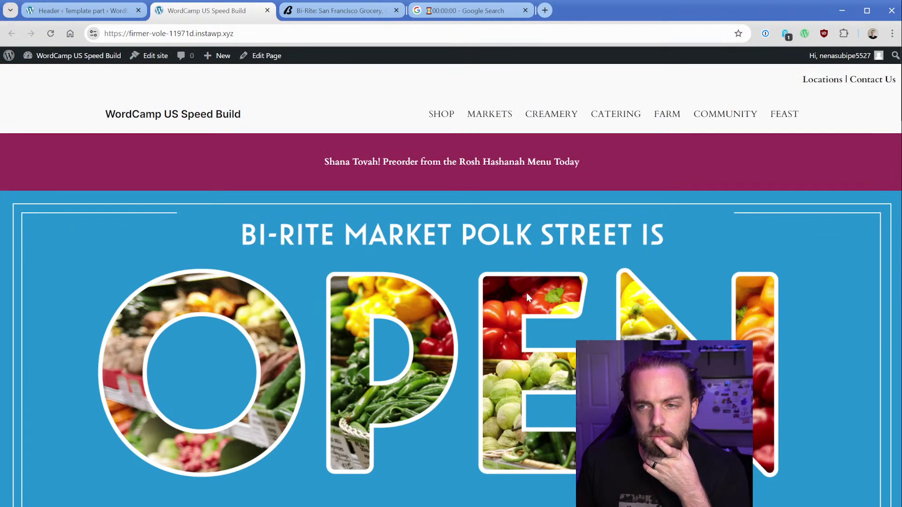
Reload the Header template part and examine the position and advanced settings of the Group holding the navigation
{"action": "key", "text": "ctrl+shift+Tab"}
{"action": "left_click", "coordinate": [50, 33]}
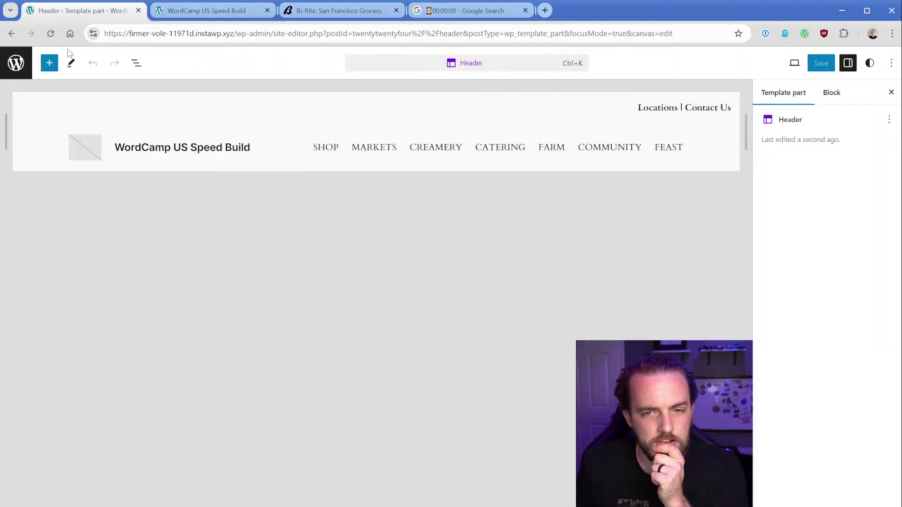
{"action": "left_click", "coordinate": [135, 63]}
{"action": "left_click", "coordinate": [31, 134]}
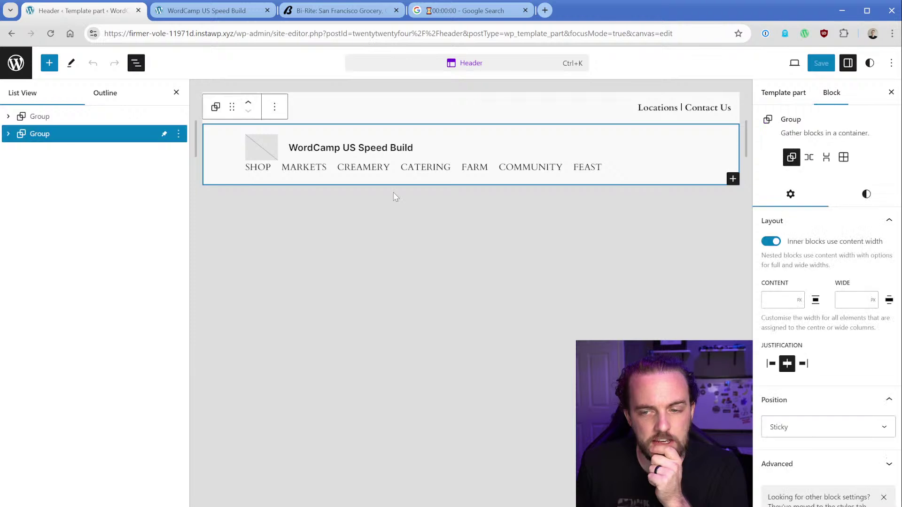
{"action": "left_click", "coordinate": [809, 433]}
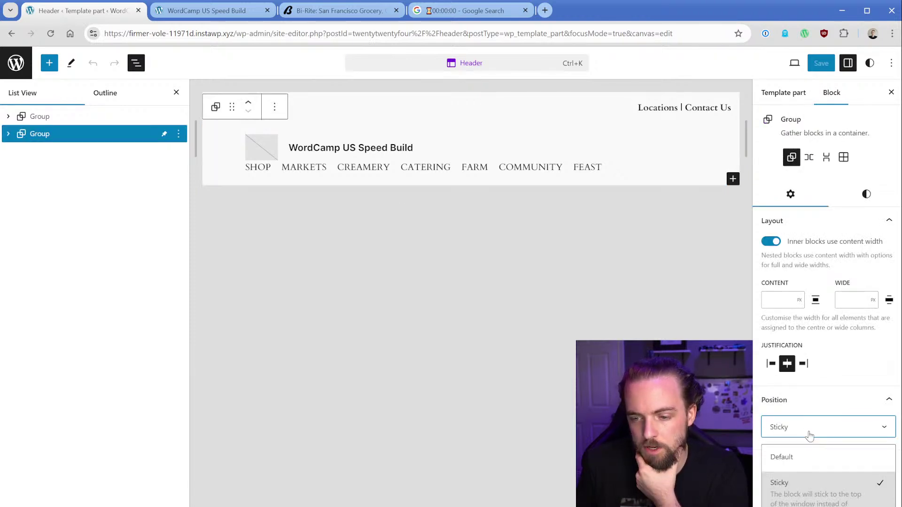
{"action": "left_click", "coordinate": [841, 370]}
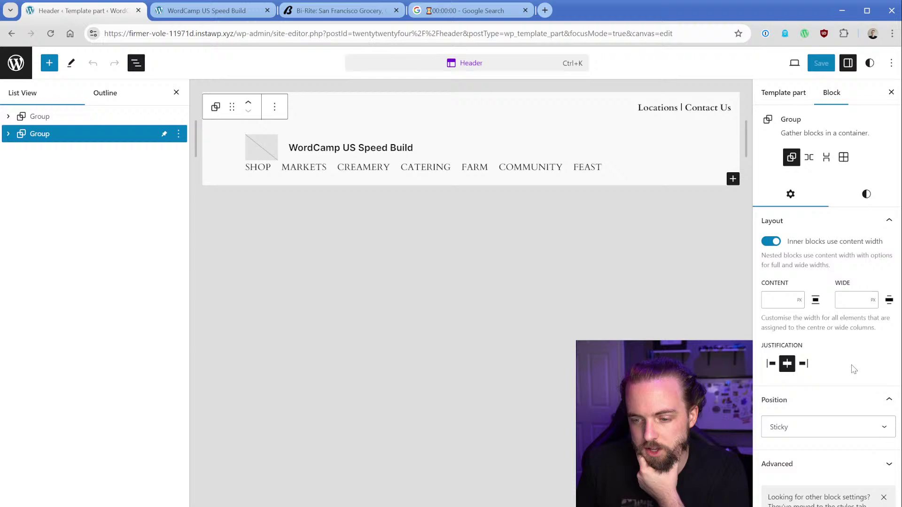
{"action": "left_click", "coordinate": [844, 472]}
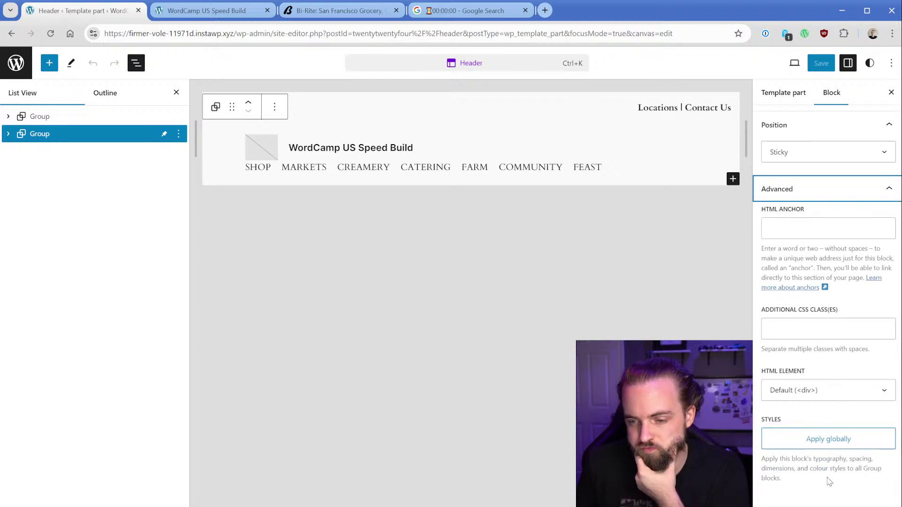
{"action": "scroll", "coordinate": [829, 481], "scroll_direction": "up", "scroll_amount": 5}
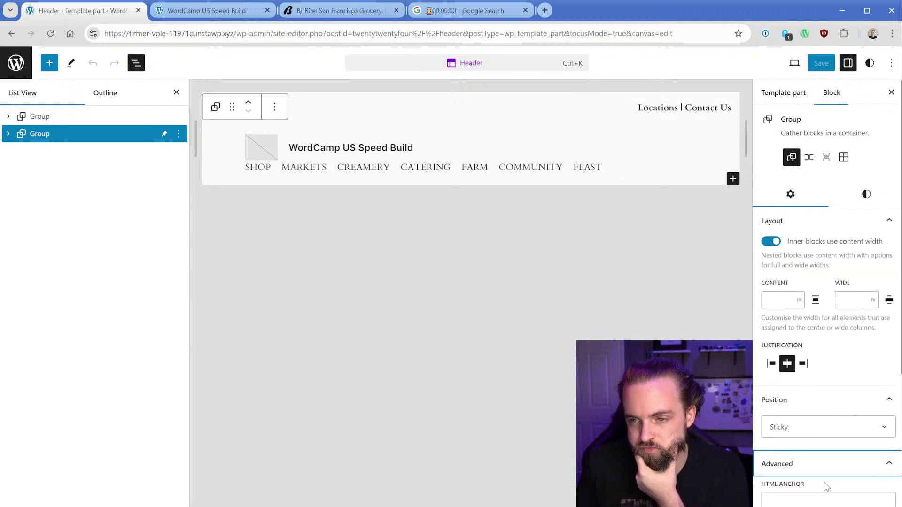
{"action": "left_click", "coordinate": [821, 65]}
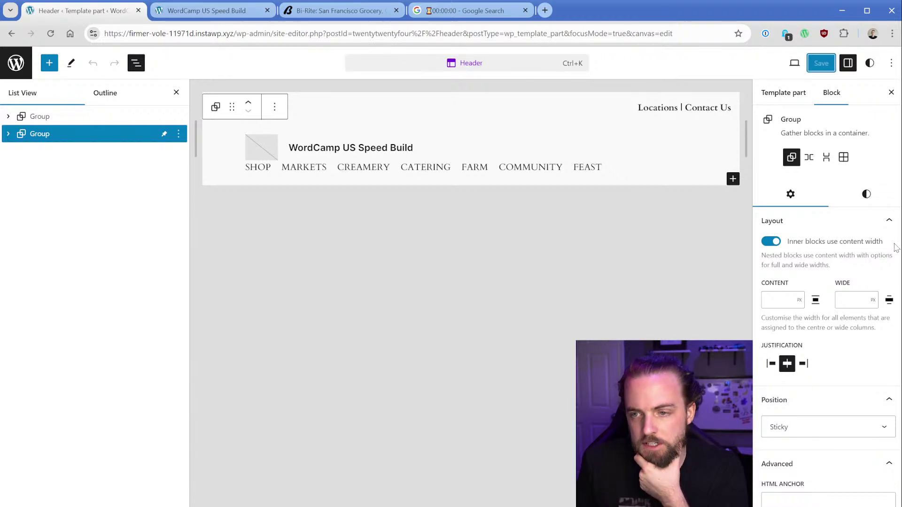
Reload the published homepage and scroll down to recheck the header's sticky behaviour
{"action": "left_click", "coordinate": [223, 13]}
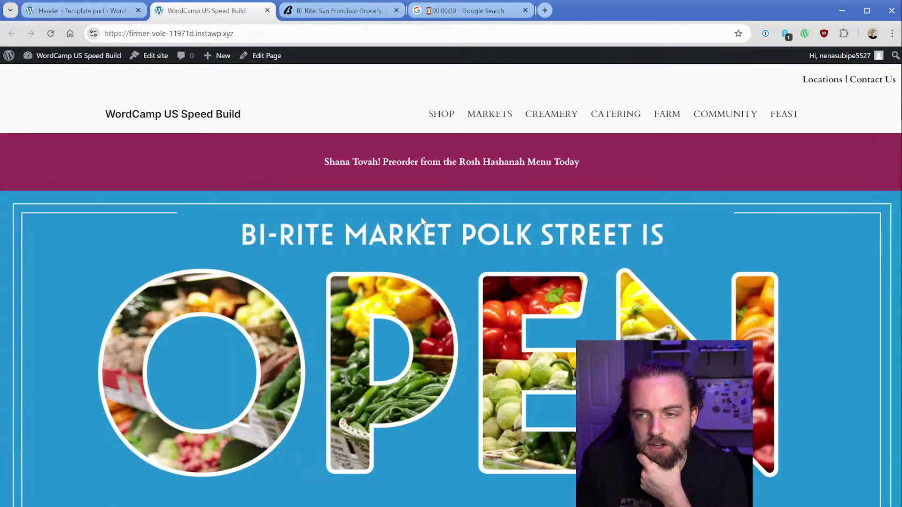
{"action": "left_click", "coordinate": [50, 35]}
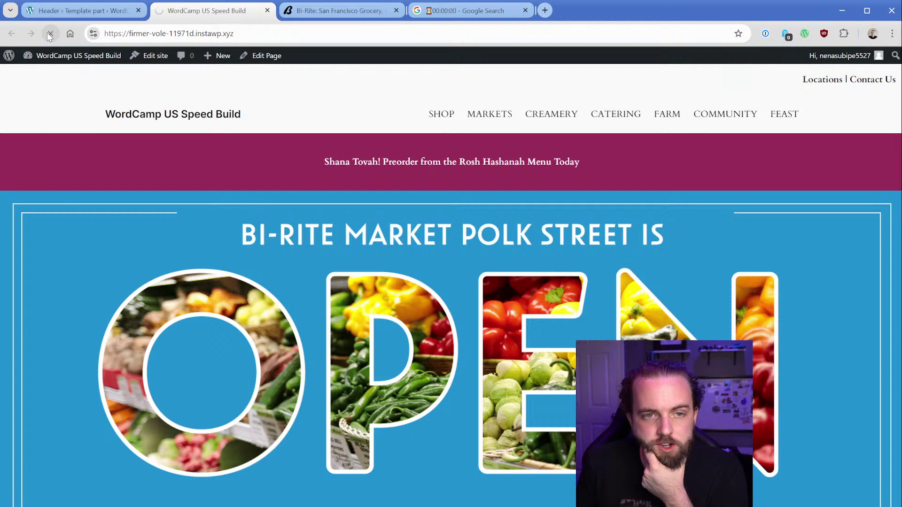
{"action": "scroll", "coordinate": [436, 217], "scroll_direction": "down", "scroll_amount": 12}
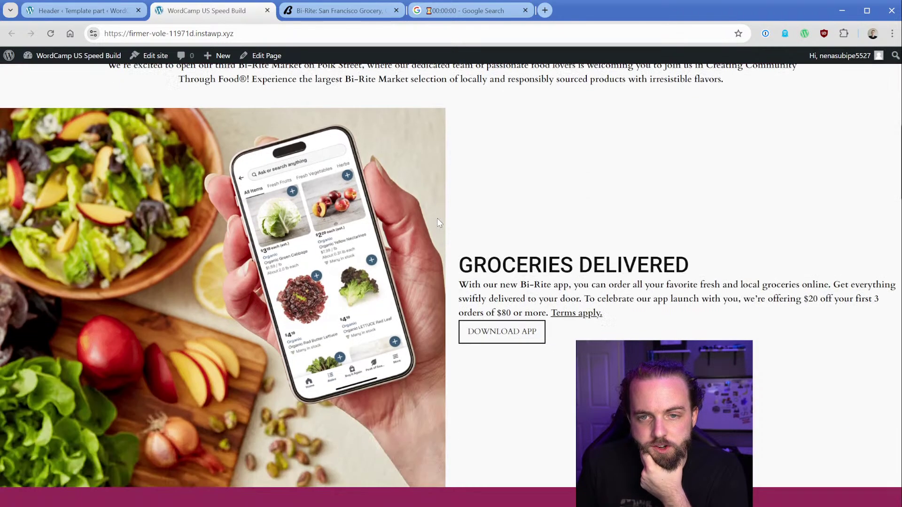
Open the homepage's address in an incognito window and scroll through the page to test the sticky header
{"action": "key", "text": "ctrl+l"}
{"action": "key", "text": "ctrl+c"}
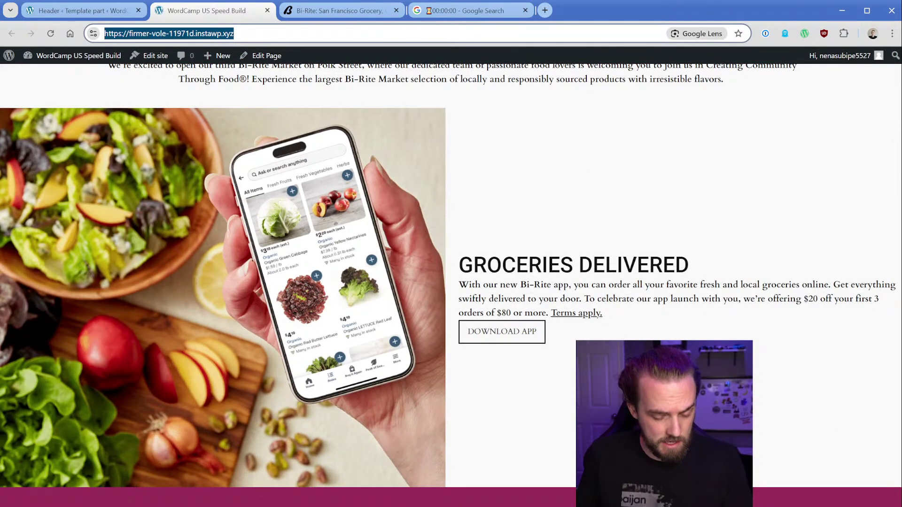
{"action": "key", "text": "ctrl+shift+n"}
{"action": "key", "text": "ctrl+v"}
{"action": "key", "text": "Return"}
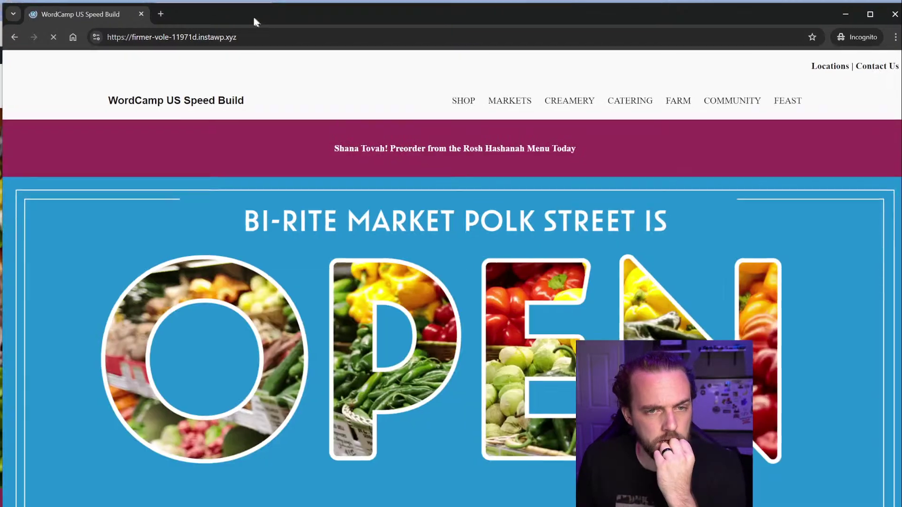
{"action": "scroll", "coordinate": [327, 219], "scroll_direction": "down", "scroll_amount": 2}
{"action": "scroll", "coordinate": [328, 216], "scroll_direction": "down", "scroll_amount": 13}
{"action": "scroll", "coordinate": [405, 249], "scroll_direction": "up", "scroll_amount": 15}
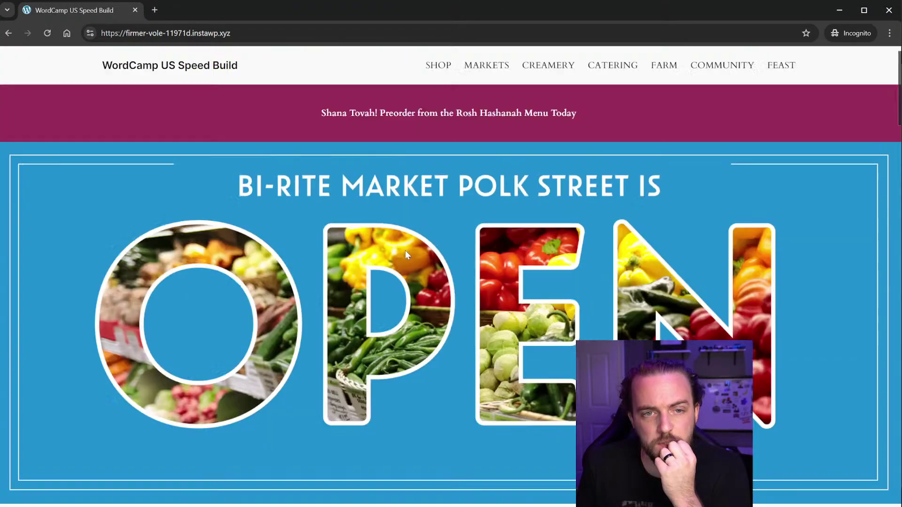
Close the incognito window and leave the Header template part editor for the WordPress dashboard
{"action": "left_click", "coordinate": [135, 10]}
{"action": "left_click", "coordinate": [115, 11]}
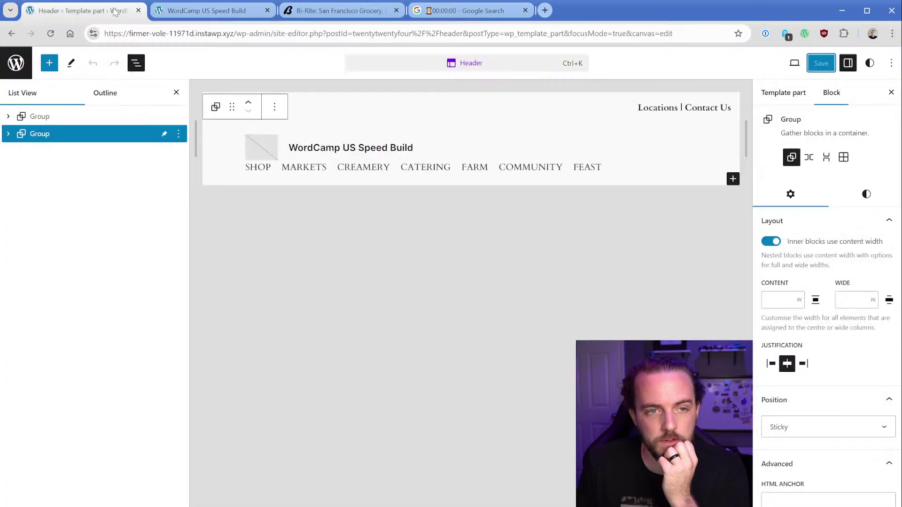
{"action": "left_click", "coordinate": [16, 63]}
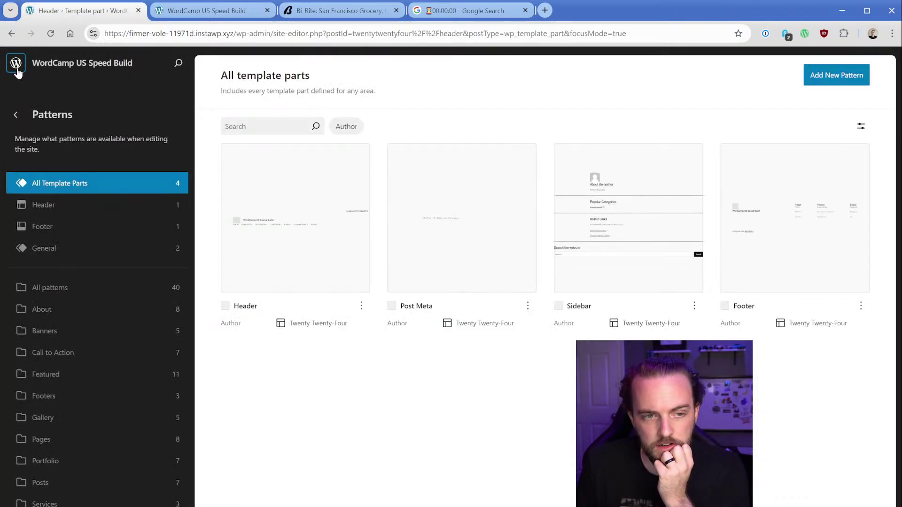
{"action": "left_click", "coordinate": [16, 68]}
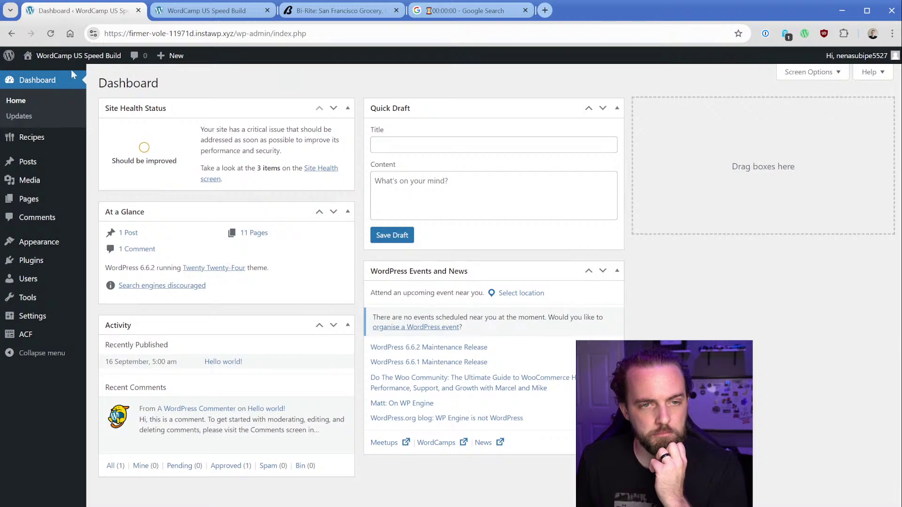
Return to the top of the published homepage and close the countdown timer search page
{"action": "left_click", "coordinate": [194, 17]}
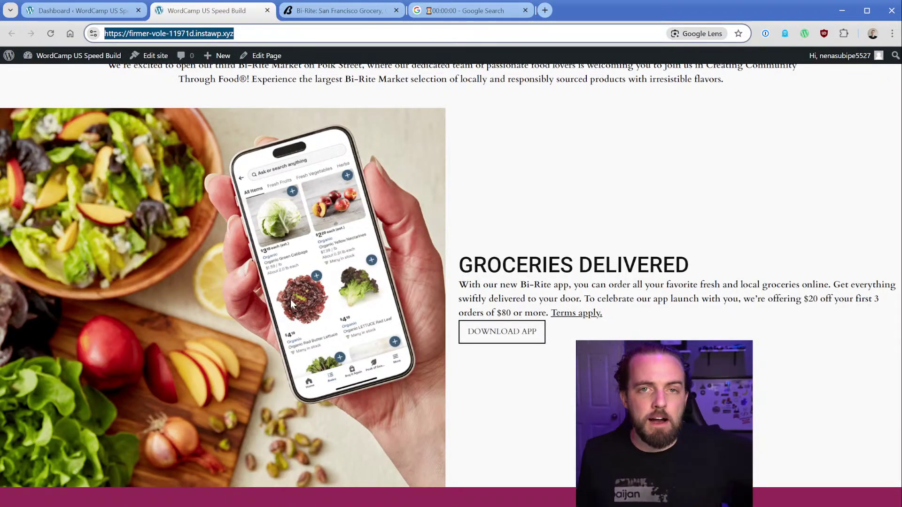
{"action": "scroll", "coordinate": [356, 394], "scroll_direction": "up", "scroll_amount": 8}
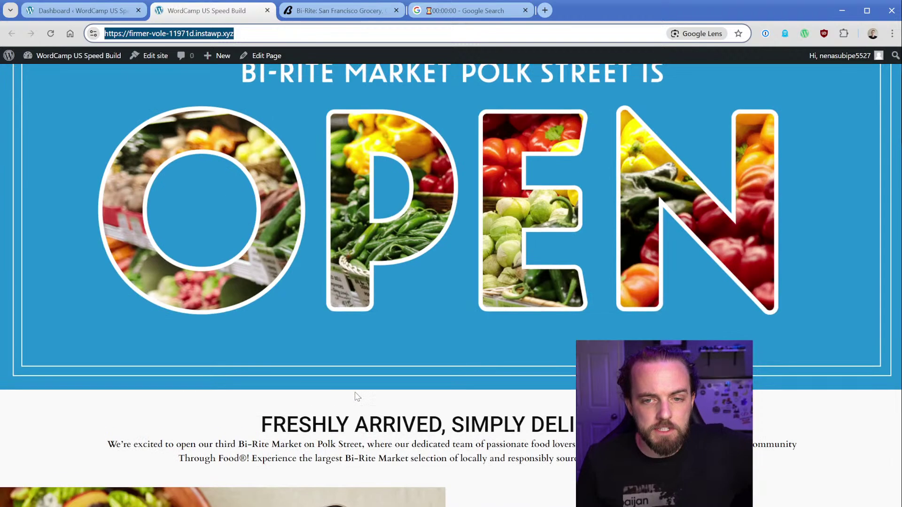
{"action": "scroll", "coordinate": [356, 396], "scroll_direction": "up", "scroll_amount": 4}
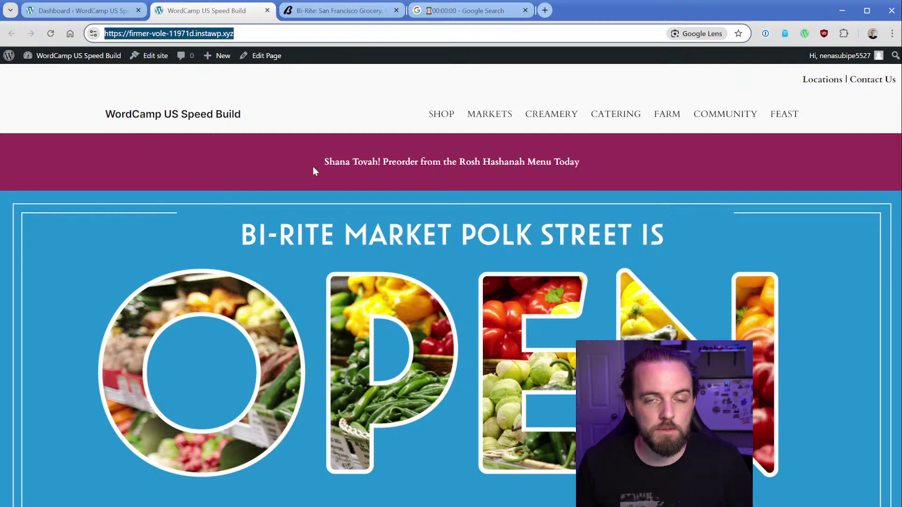
{"action": "left_click", "coordinate": [525, 10]}
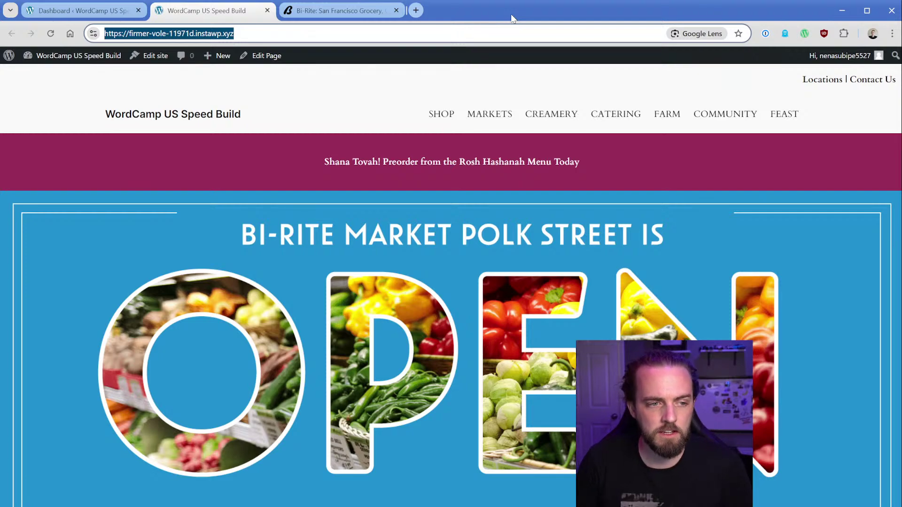
Review the published homepage down to the FEAST section and compare it with the original Bi-Rite site's FEAST recipes
{"action": "scroll", "coordinate": [486, 302], "scroll_direction": "down", "scroll_amount": 12}
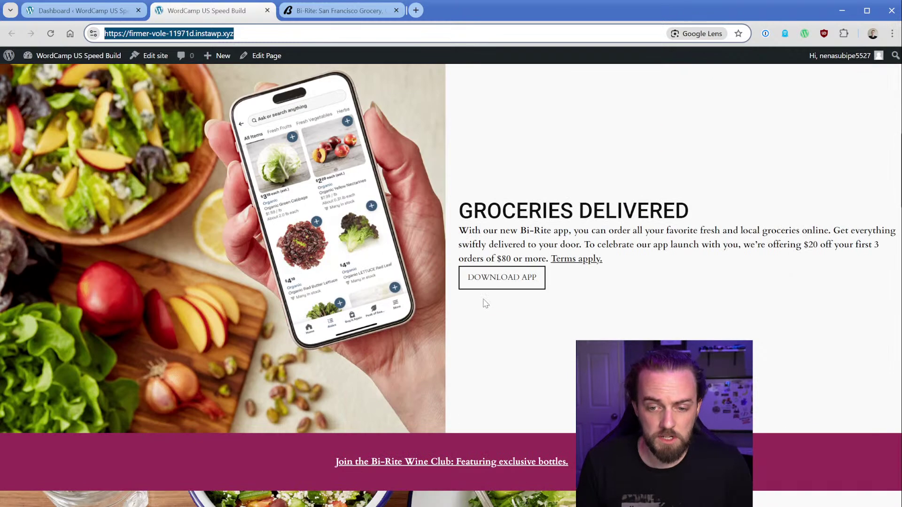
{"action": "scroll", "coordinate": [492, 296], "scroll_direction": "down", "scroll_amount": 20}
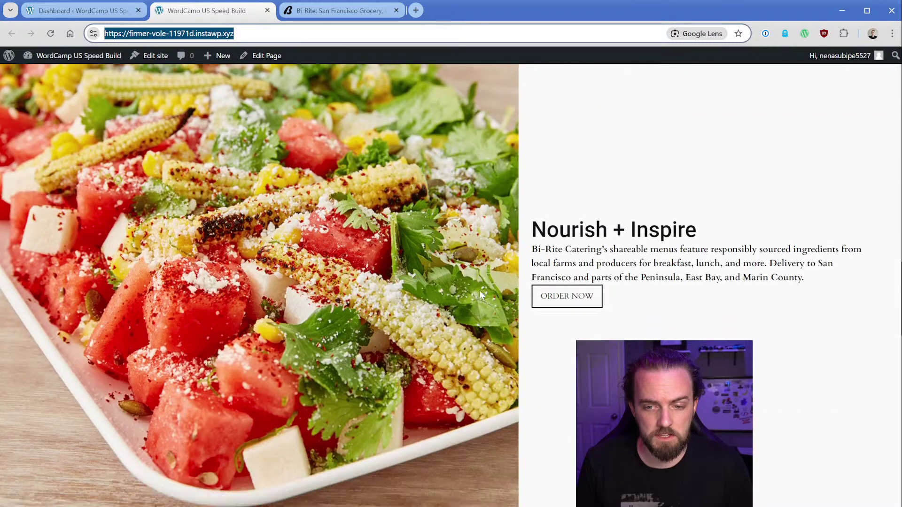
{"action": "scroll", "coordinate": [445, 294], "scroll_direction": "down", "scroll_amount": 5}
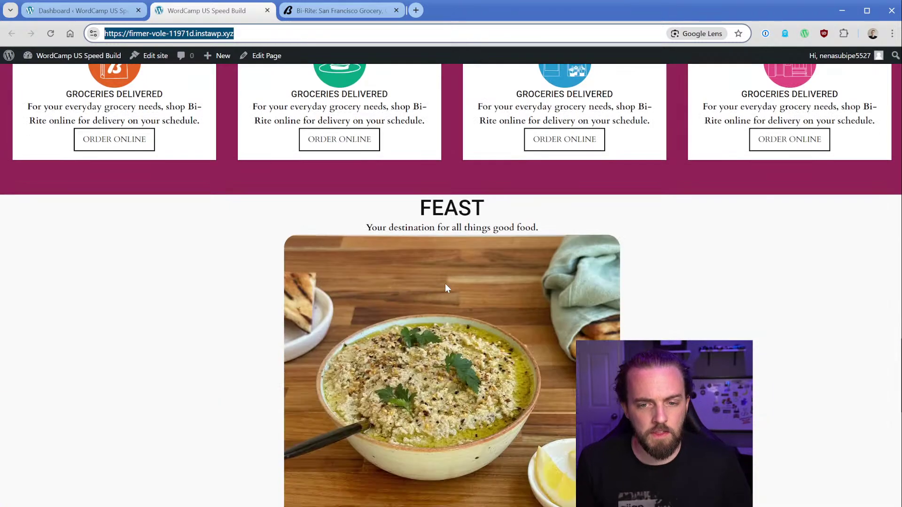
{"action": "scroll", "coordinate": [445, 288], "scroll_direction": "down", "scroll_amount": 2}
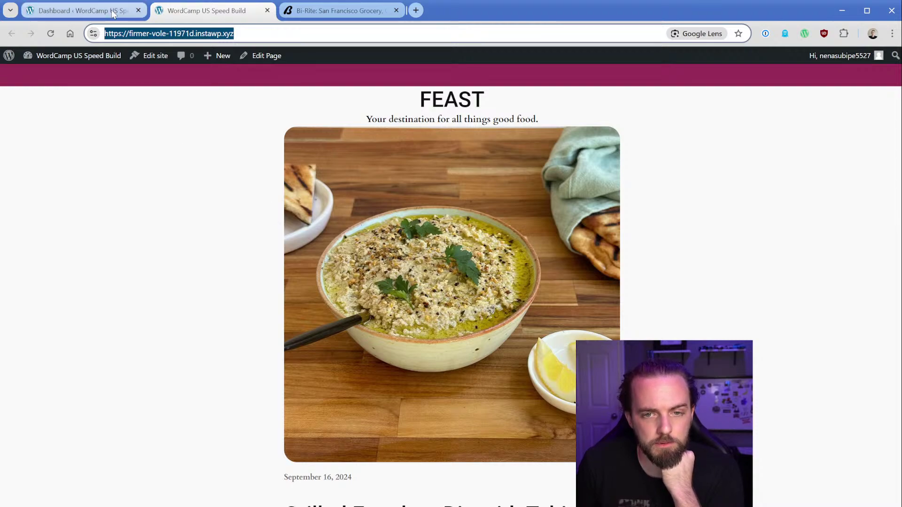
{"action": "left_click", "coordinate": [325, 12]}
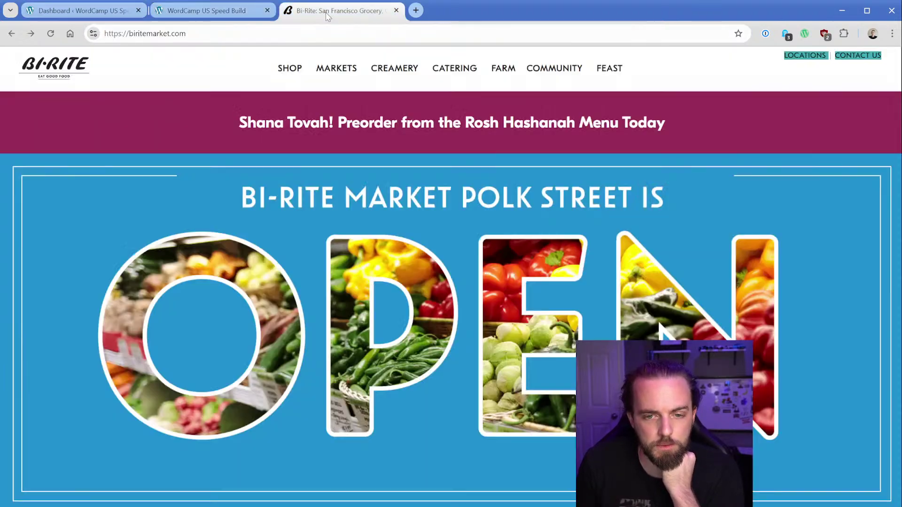
{"action": "scroll", "coordinate": [451, 277], "scroll_direction": "down", "scroll_amount": 15}
{"action": "scroll", "coordinate": [300, 291], "scroll_direction": "down", "scroll_amount": 10}
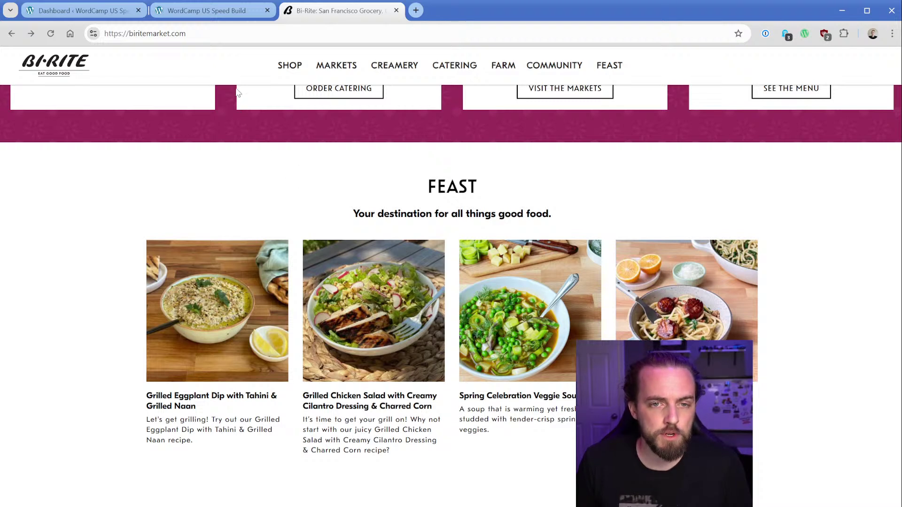
Open the Home page for editing and select the Query Loop inside the last Group
{"action": "mouse_move", "coordinate": [207, 21]}
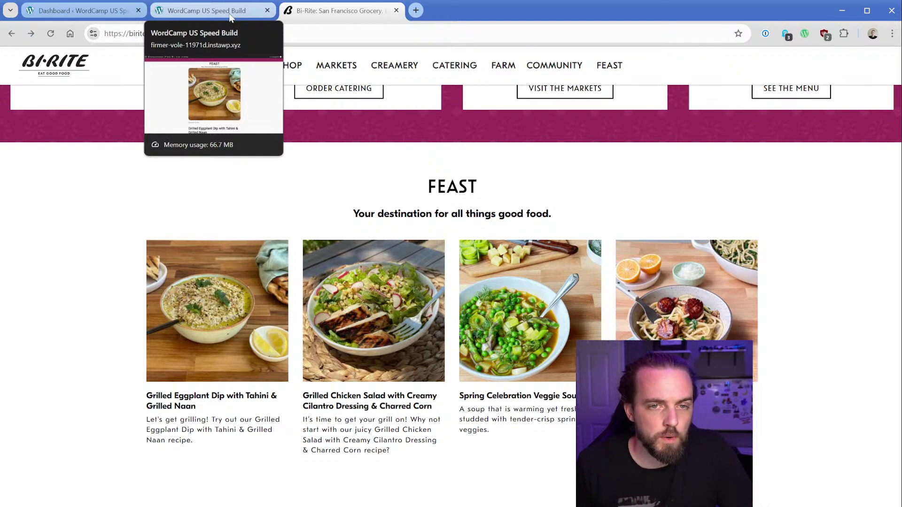
{"action": "left_click", "coordinate": [180, 15]}
{"action": "left_click", "coordinate": [261, 56]}
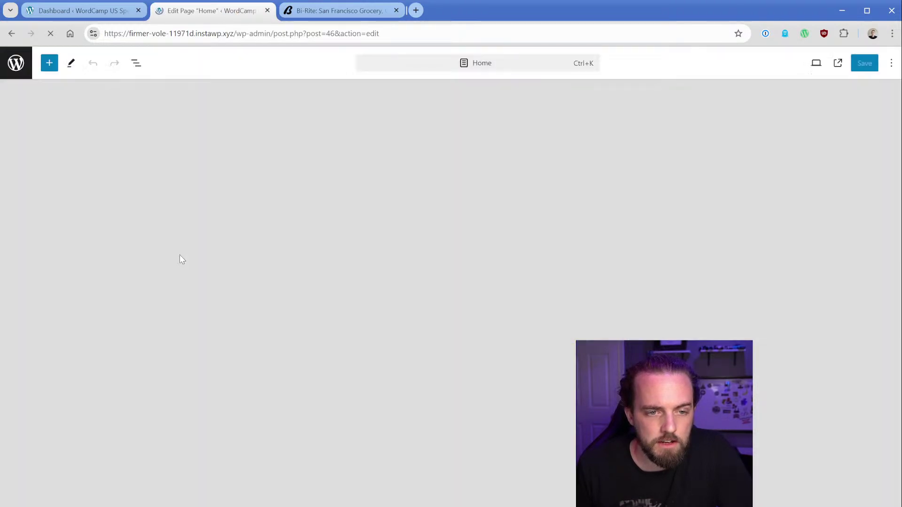
{"action": "left_click", "coordinate": [135, 63]}
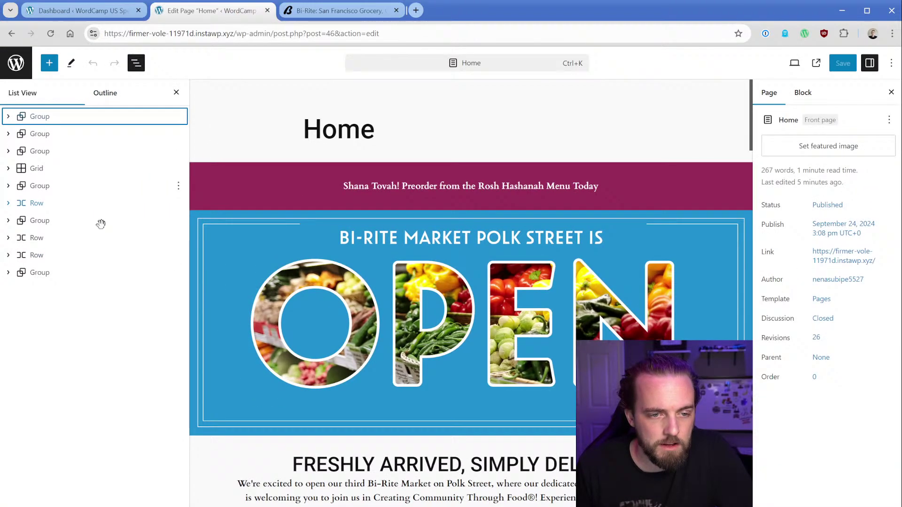
{"action": "left_click", "coordinate": [66, 273]}
{"action": "left_click", "coordinate": [60, 307]}
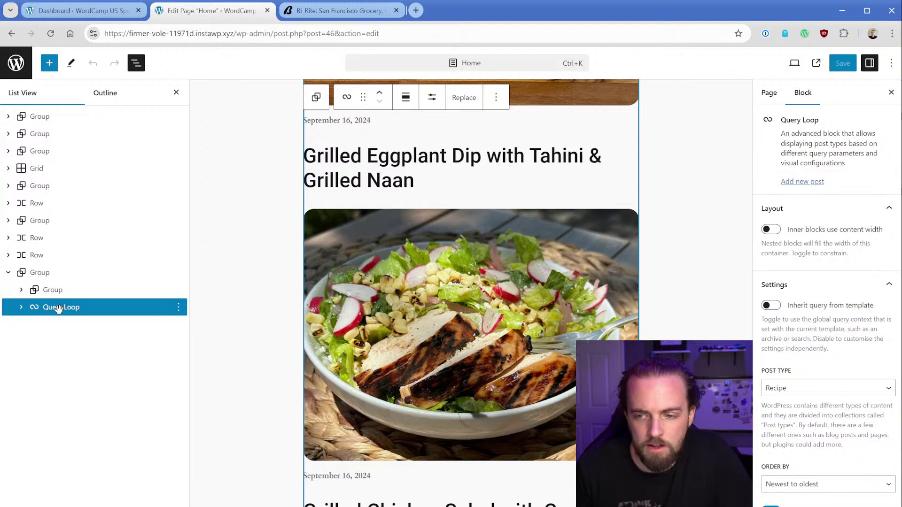
Examine the Query Loop's settings and advanced options, plus the Post Template's advanced and style options
{"action": "scroll", "coordinate": [800, 366], "scroll_direction": "down", "scroll_amount": 2}
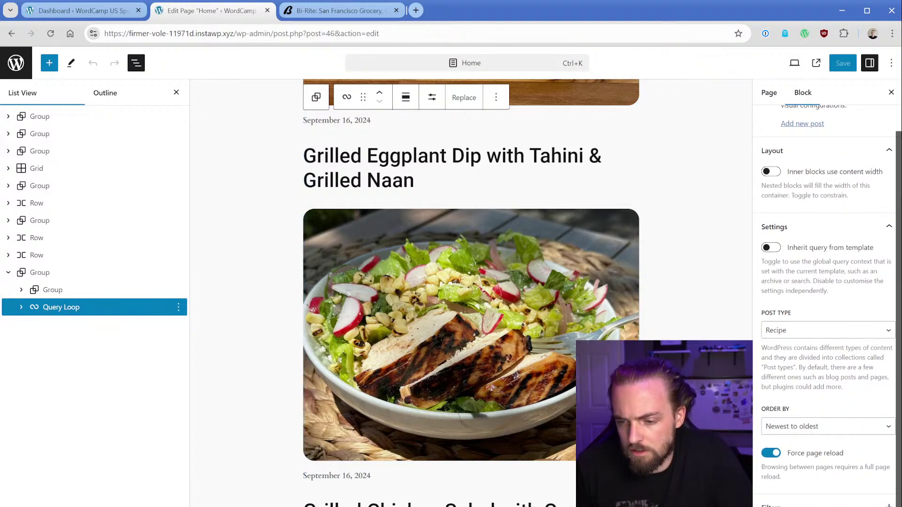
{"action": "scroll", "coordinate": [839, 444], "scroll_direction": "down", "scroll_amount": 2}
{"action": "left_click", "coordinate": [839, 443]}
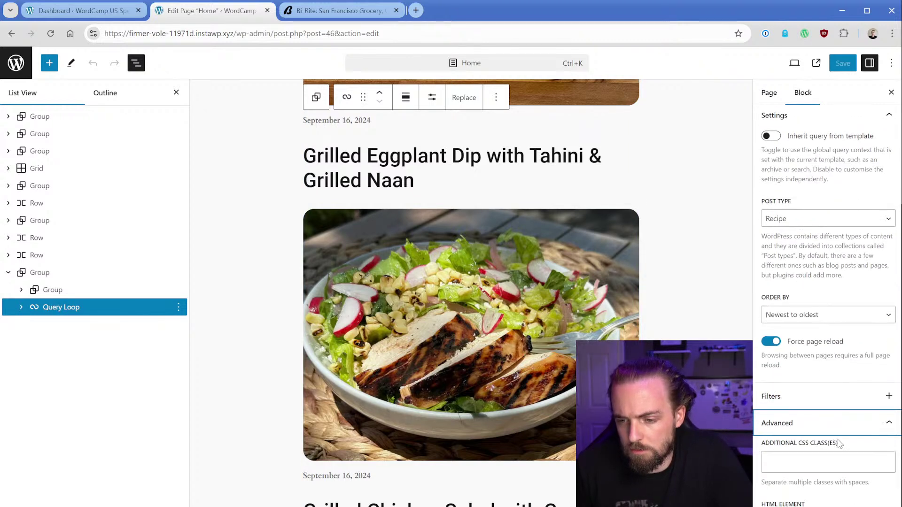
{"action": "left_click", "coordinate": [22, 307]}
{"action": "left_click", "coordinate": [59, 324]}
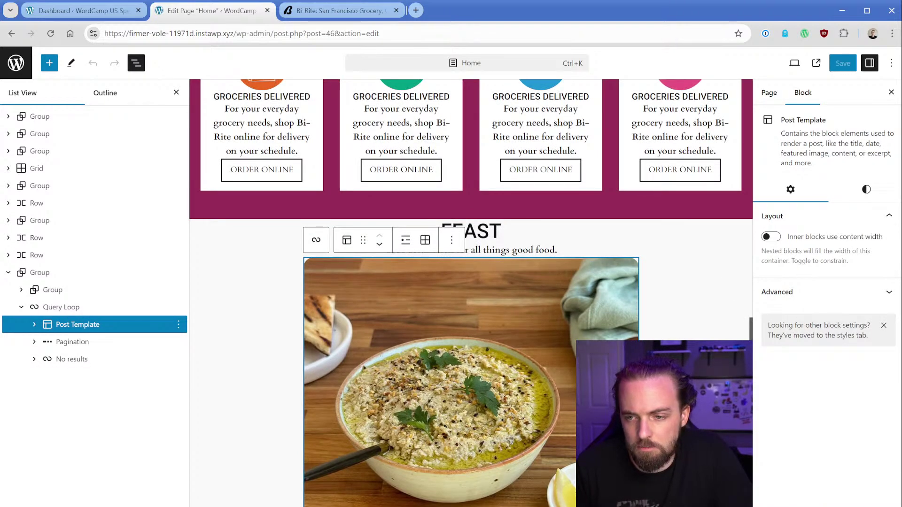
{"action": "left_click", "coordinate": [804, 292]}
{"action": "left_click", "coordinate": [859, 191]}
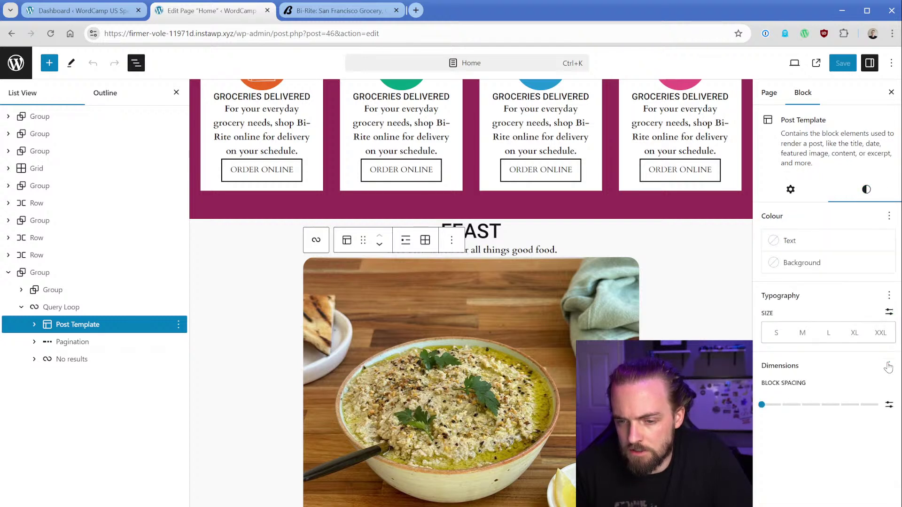
Expand the Post Template to inspect its Featured Image block and recheck the template's style and advanced settings
{"action": "left_click", "coordinate": [34, 325]}
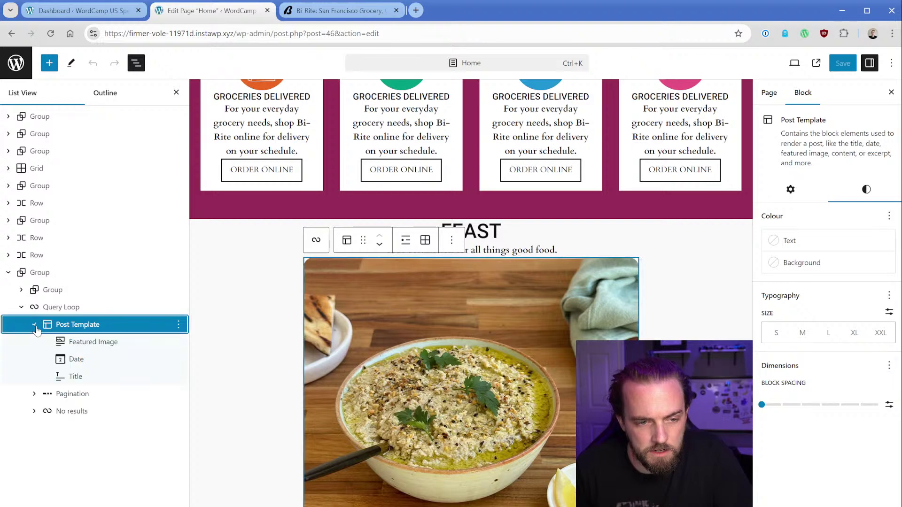
{"action": "left_click", "coordinate": [75, 339]}
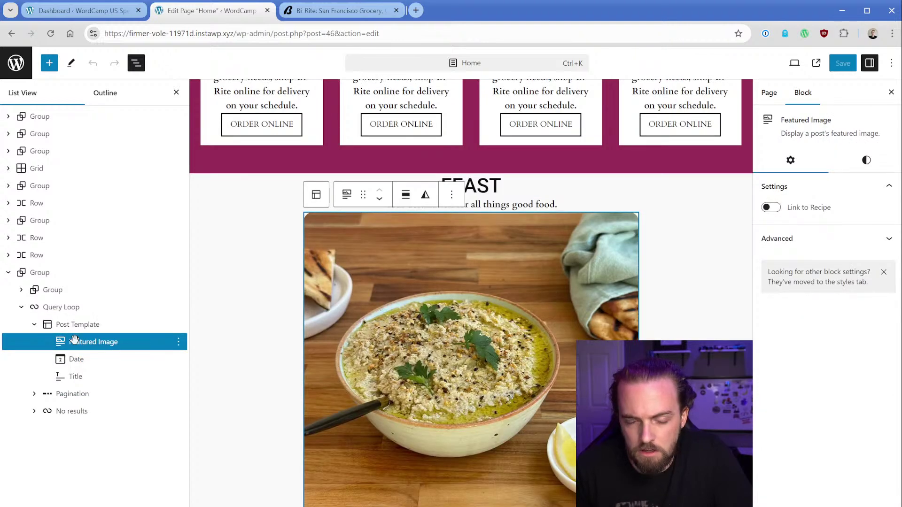
{"action": "left_click", "coordinate": [70, 324]}
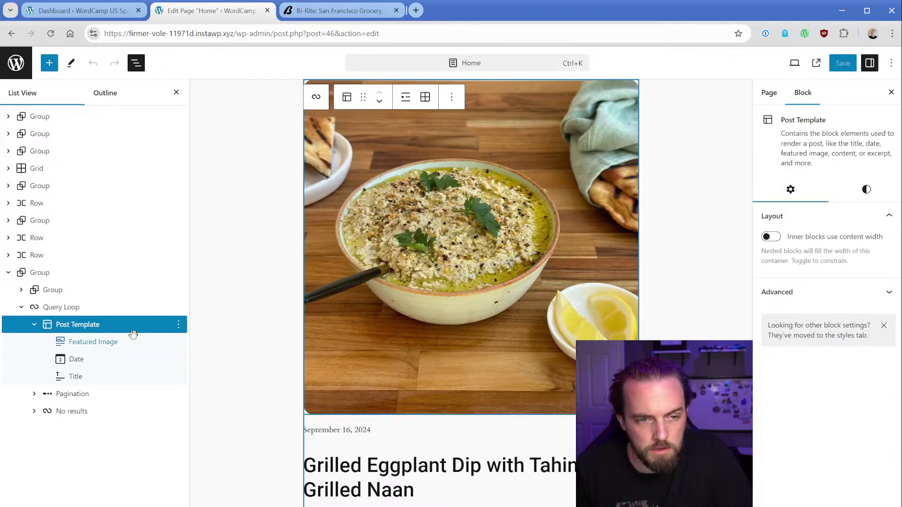
{"action": "left_click", "coordinate": [866, 189]}
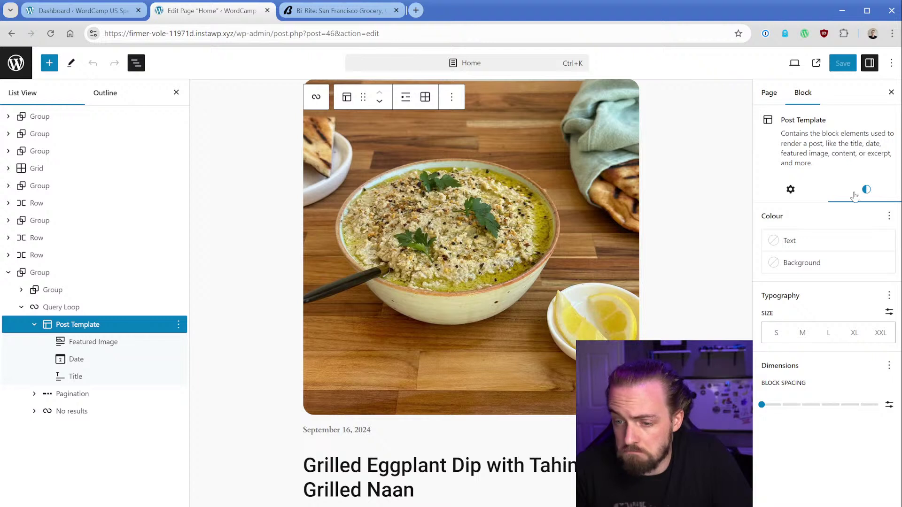
{"action": "left_click", "coordinate": [791, 191]}
{"action": "left_click", "coordinate": [829, 289]}
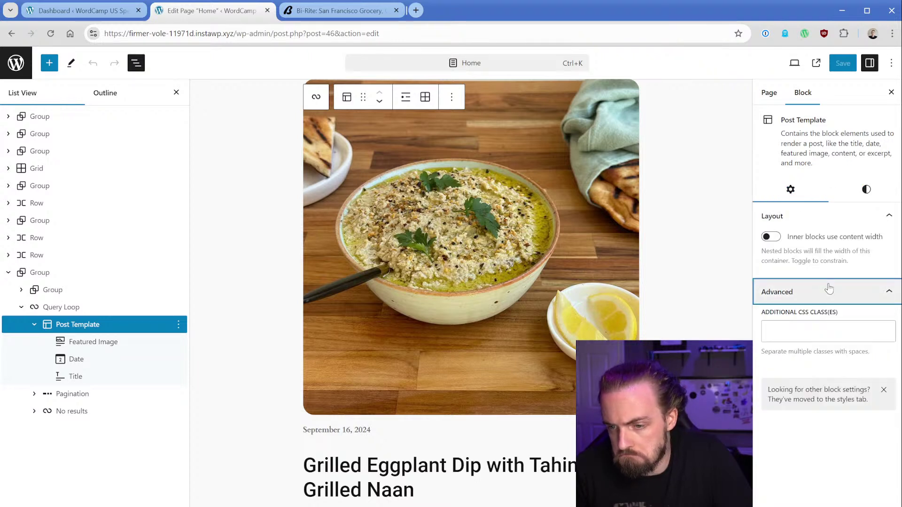
{"action": "left_click", "coordinate": [829, 289]}
Delete the recipe Query Loop from the FEAST group
{"action": "left_click", "coordinate": [177, 311]}
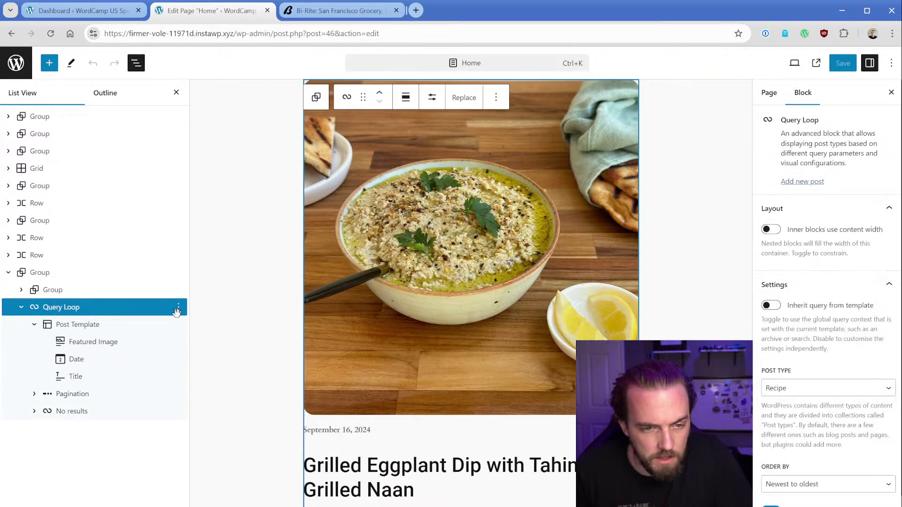
{"action": "left_click", "coordinate": [178, 308]}
{"action": "key", "text": "Delete"}
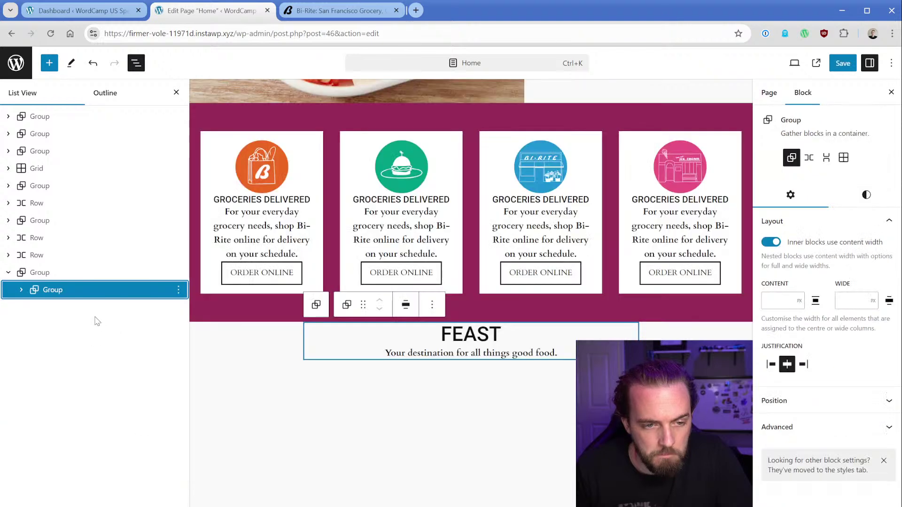
Add a new Query Loop block after the inner Group holding the FEAST heading and tagline
{"action": "left_click", "coordinate": [178, 289]}
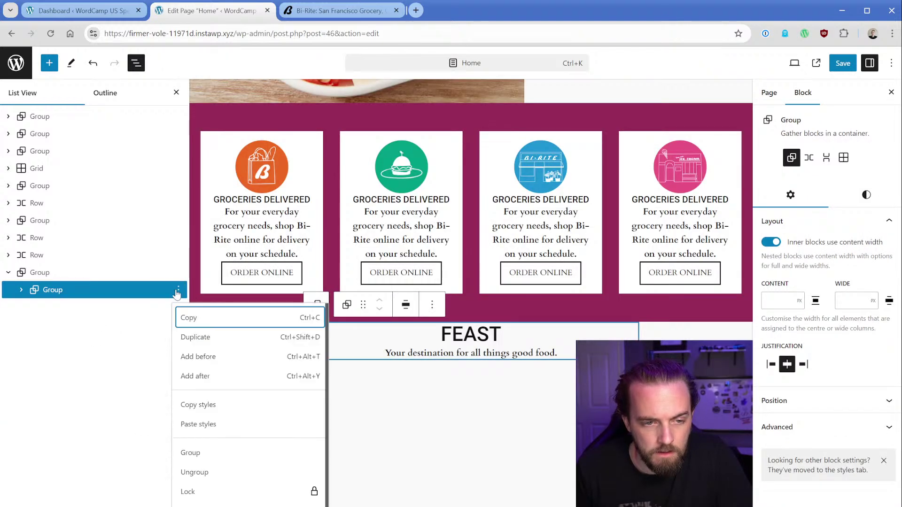
{"action": "left_click", "coordinate": [215, 381]}
{"action": "type", "text": "/qu"}
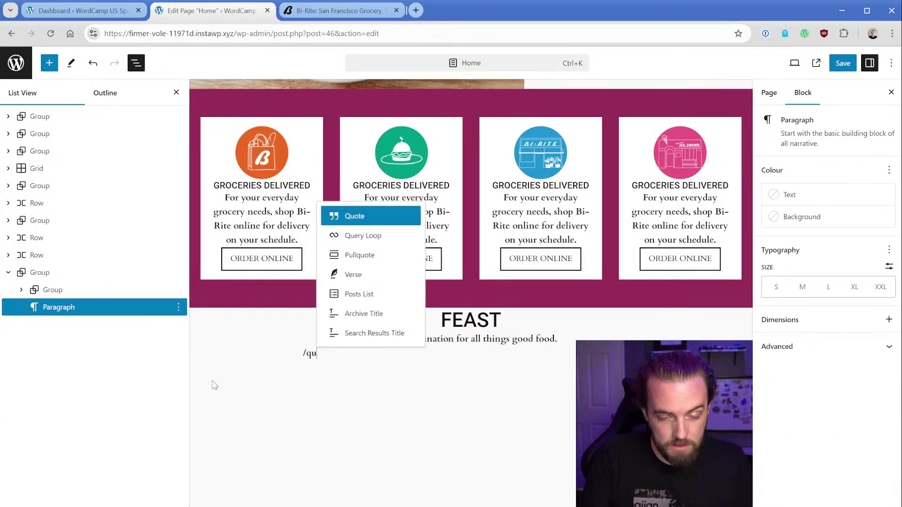
{"action": "type", "text": "ery"}
{"action": "key", "text": "Return"}
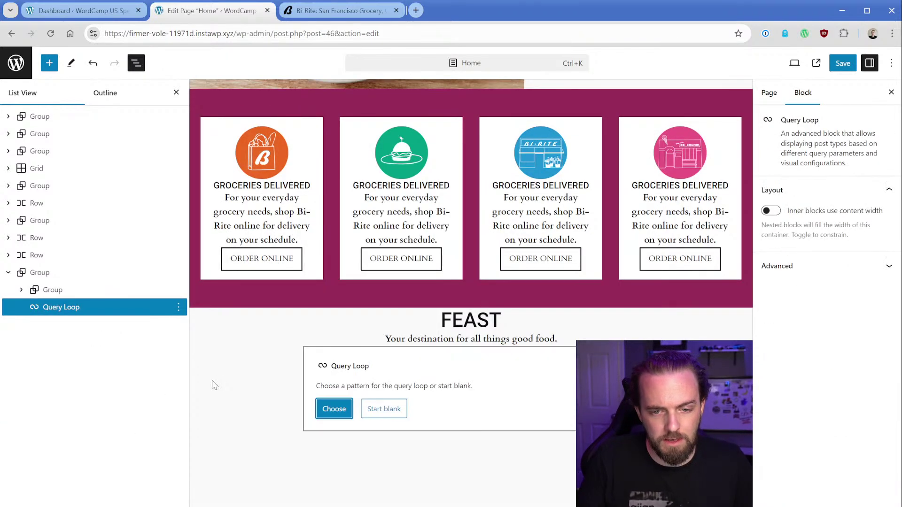
Browse the Query Loop patterns and apply the "List of posts, 1 column" pattern
{"action": "left_click", "coordinate": [333, 410]}
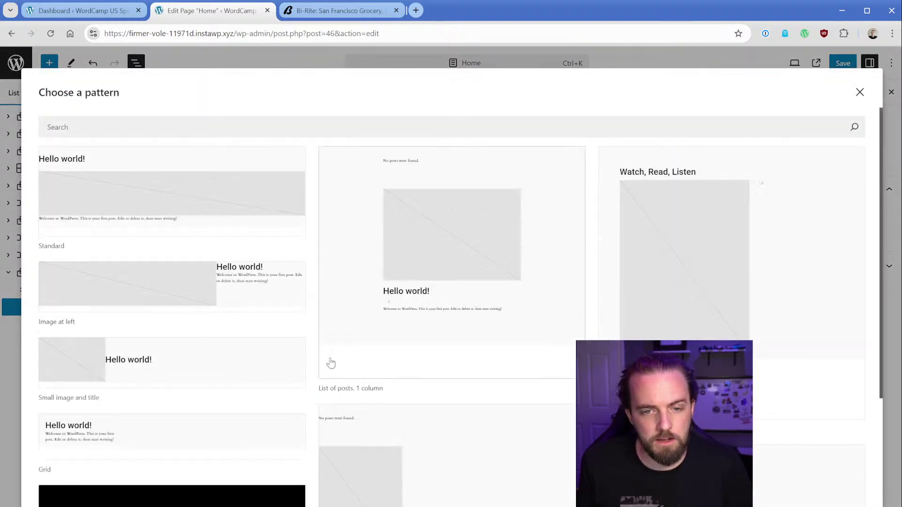
{"action": "scroll", "coordinate": [322, 371], "scroll_direction": "down", "scroll_amount": 6}
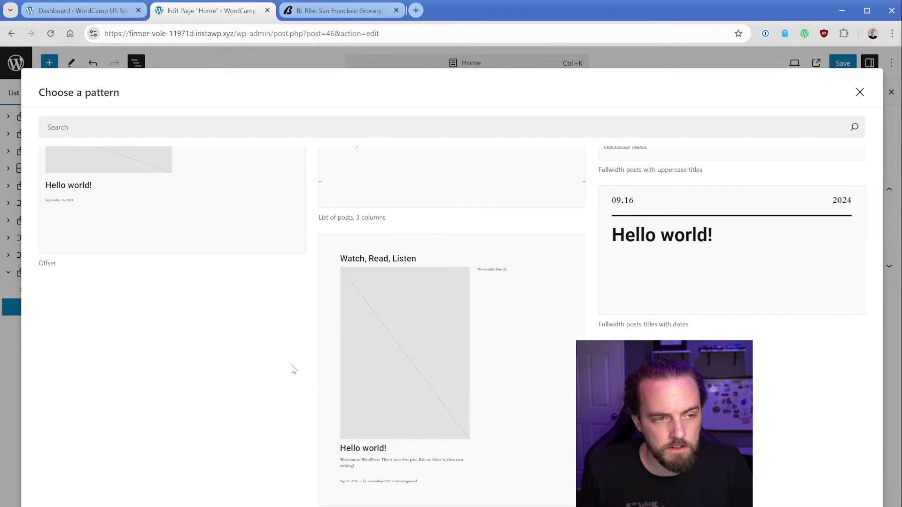
{"action": "scroll", "coordinate": [292, 369], "scroll_direction": "up", "scroll_amount": 8}
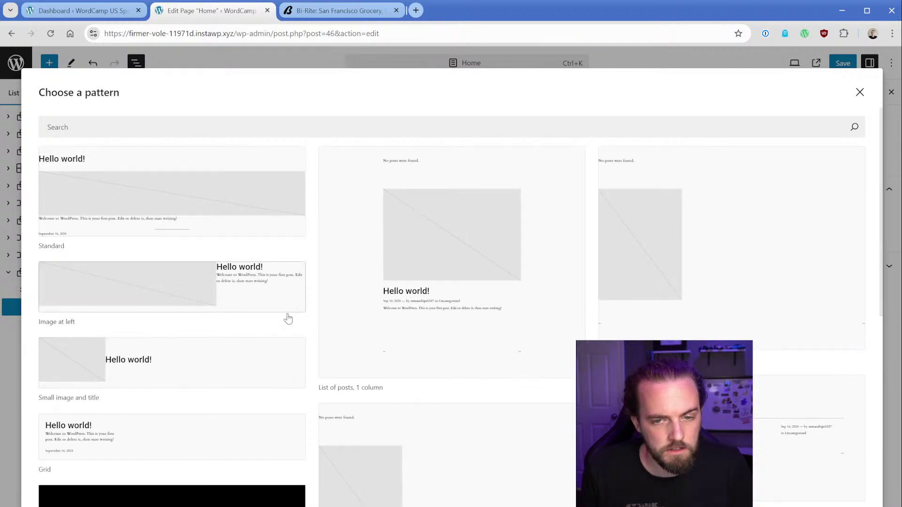
{"action": "left_click", "coordinate": [413, 277]}
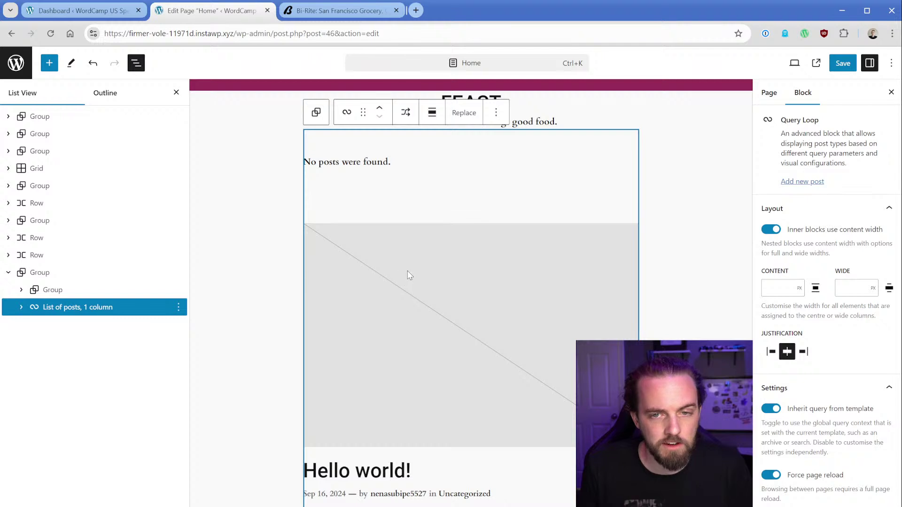
Switch the Post Template inside the new Query Loop to grid view with 4 columns
{"action": "left_click", "coordinate": [21, 306]}
{"action": "left_click", "coordinate": [35, 342]}
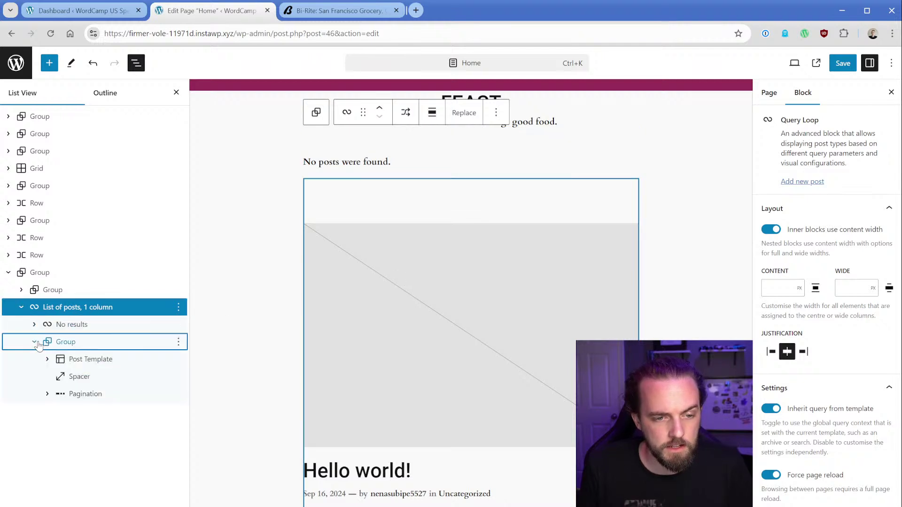
{"action": "left_click", "coordinate": [66, 358]}
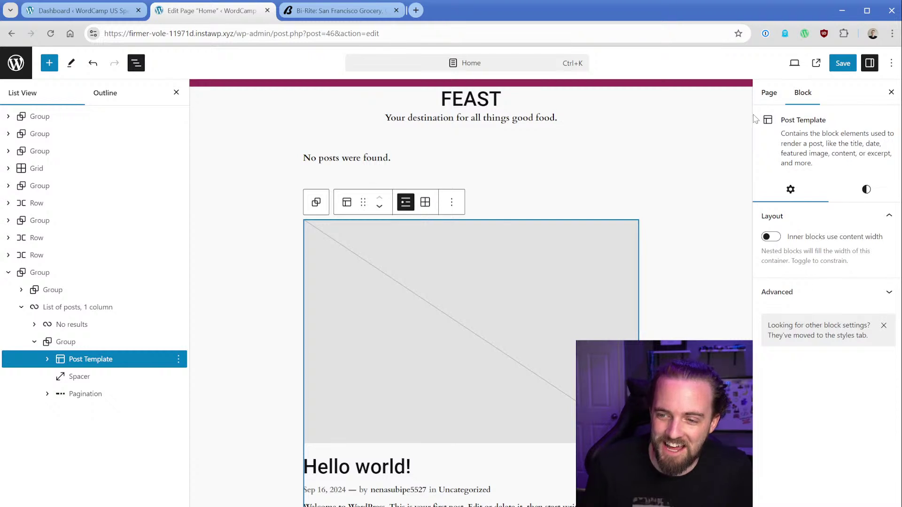
{"action": "left_click", "coordinate": [427, 208]}
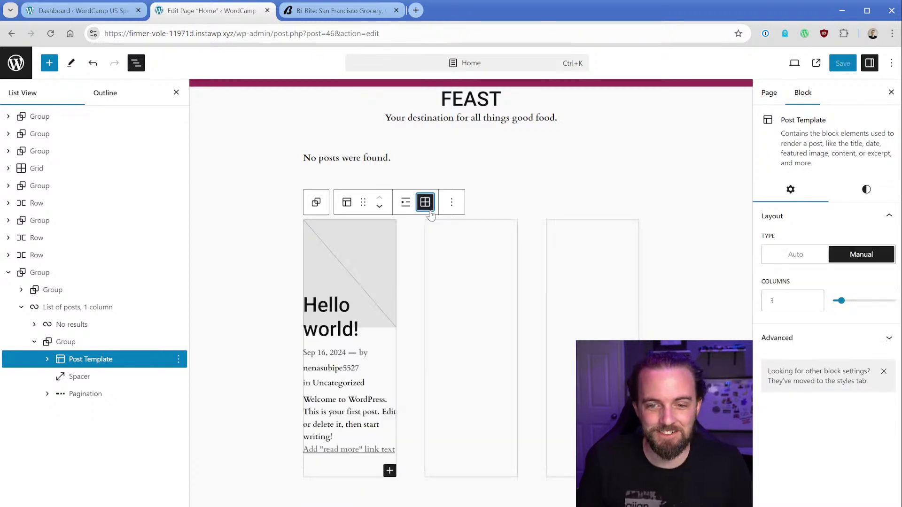
{"action": "left_click_drag", "start_coordinate": [841, 301], "coordinate": [845, 305]}
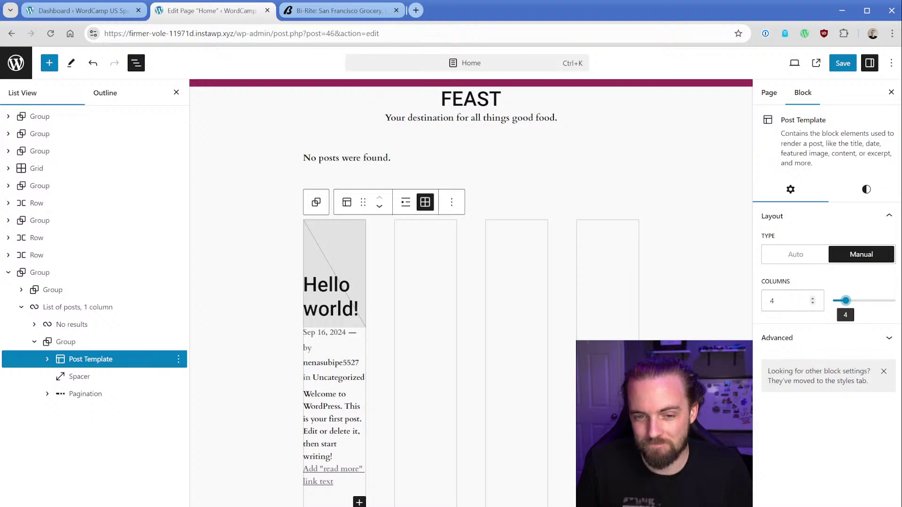
Try wide width alignment on the Group that wraps the Post Template inside the Query Loop
{"action": "left_click", "coordinate": [66, 342]}
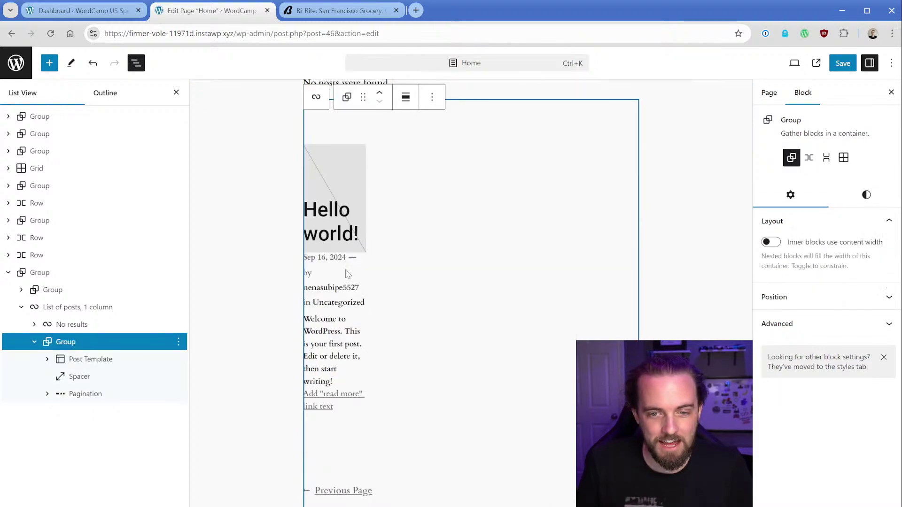
{"action": "left_click", "coordinate": [406, 136]}
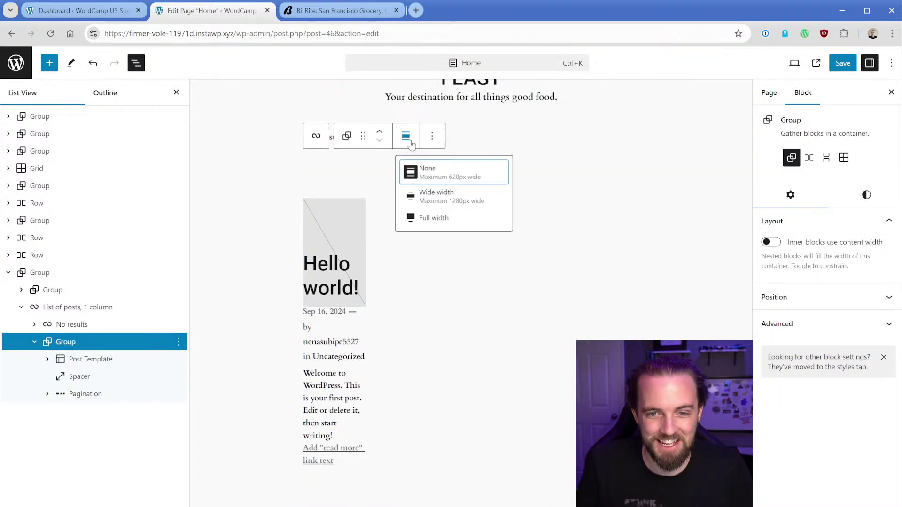
{"action": "left_click", "coordinate": [445, 205]}
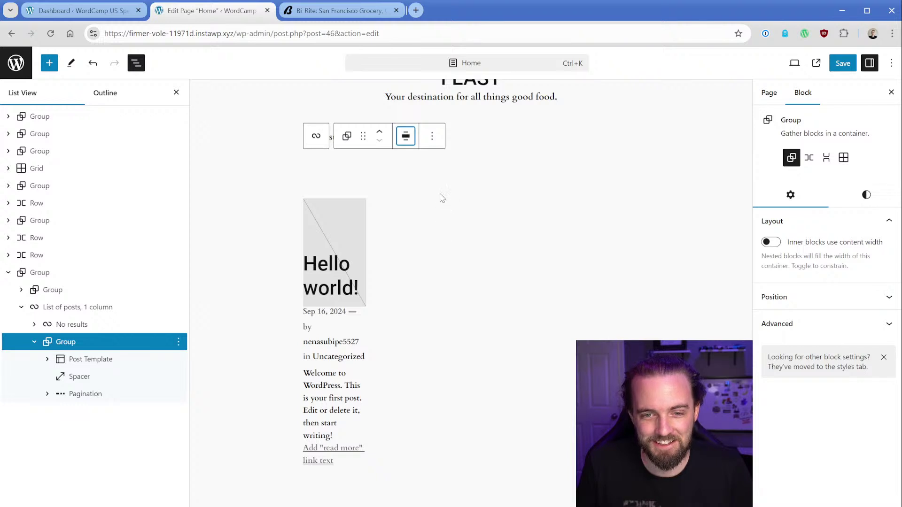
{"action": "key", "text": "ctrl+Tab"}
{"action": "key", "text": "ctrl+shift+Tab"}
{"action": "left_click", "coordinate": [406, 136]}
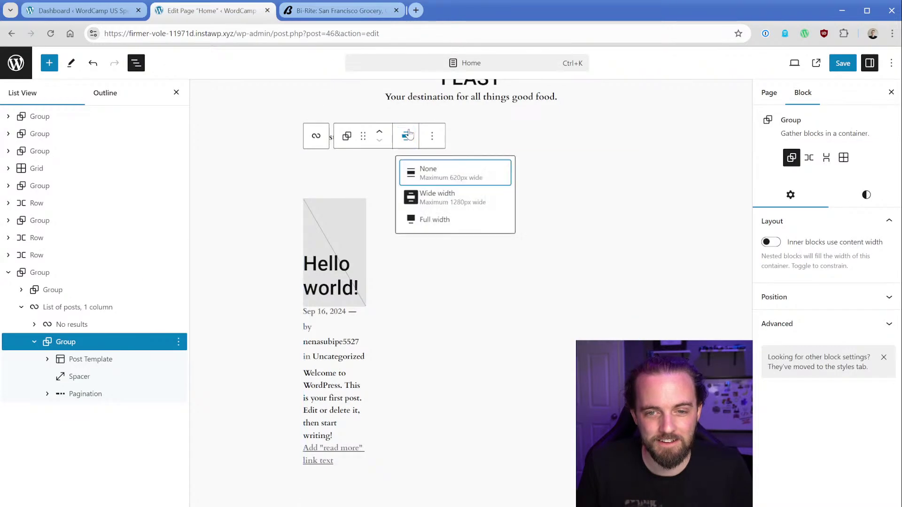
{"action": "left_click", "coordinate": [432, 201]}
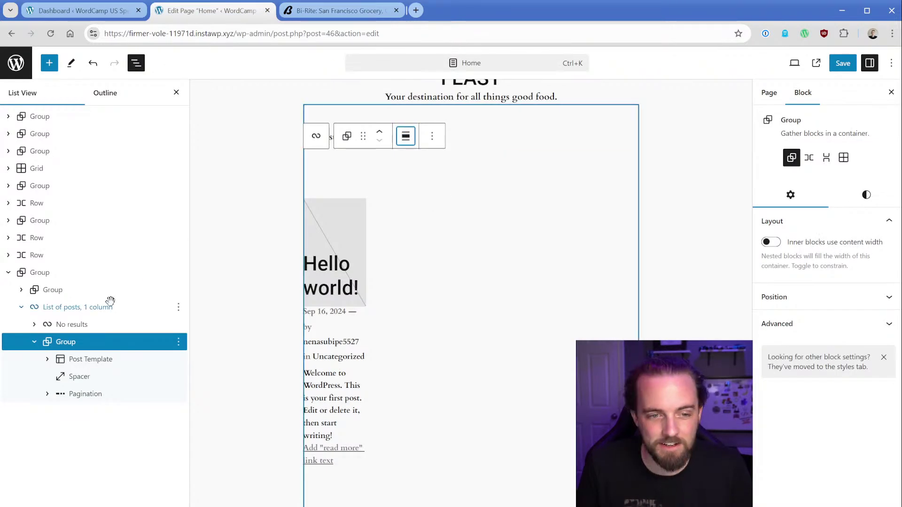
Turn off the Query Loop's inner content width and query inheritance, and set its post type to Recipe
{"action": "left_click", "coordinate": [75, 291]}
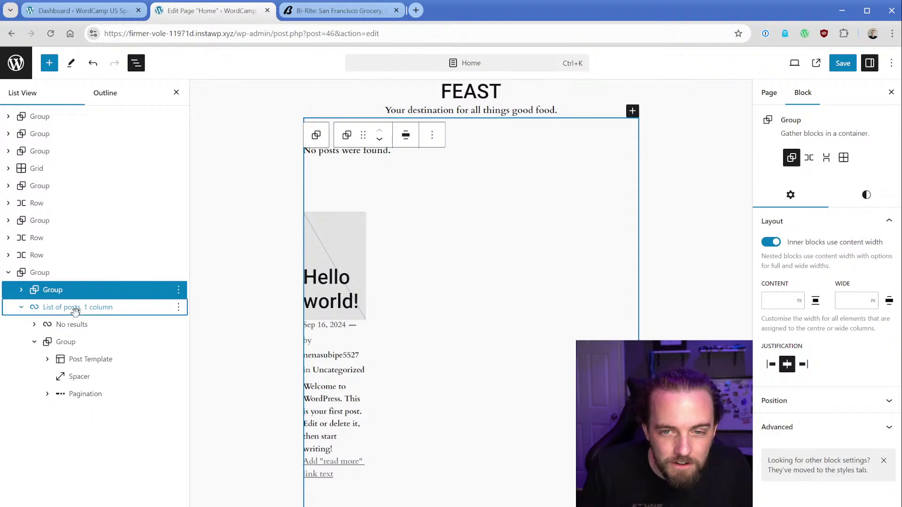
{"action": "left_click", "coordinate": [74, 307]}
{"action": "left_click", "coordinate": [772, 230]}
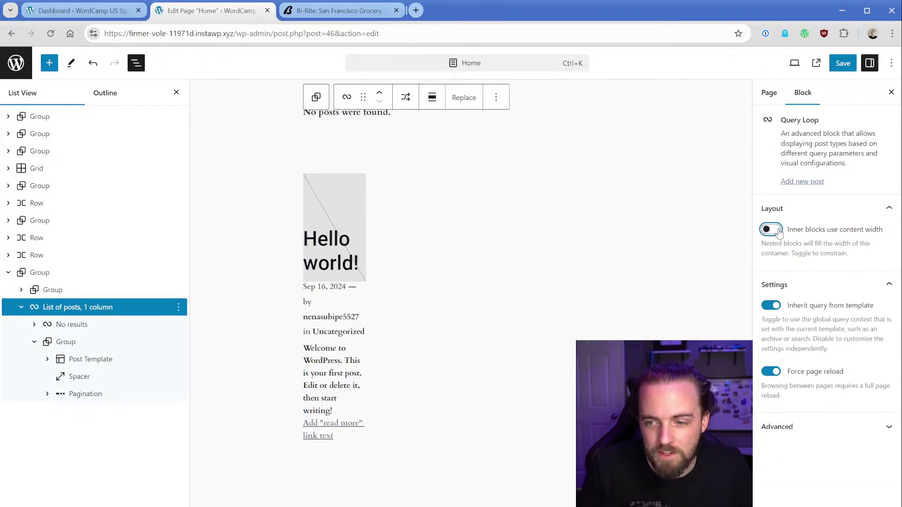
{"action": "left_click", "coordinate": [771, 305]}
{"action": "left_click", "coordinate": [803, 388]}
{"action": "left_click", "coordinate": [802, 433]}
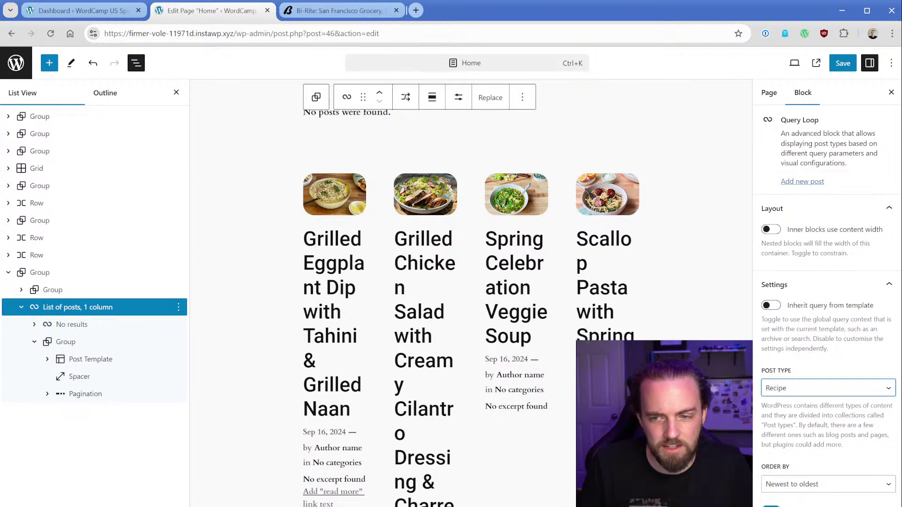
Try full width alignment on the Query Loop and set it to wide width
{"action": "scroll", "coordinate": [559, 242], "scroll_direction": "up", "scroll_amount": 2}
{"action": "left_click", "coordinate": [432, 171]}
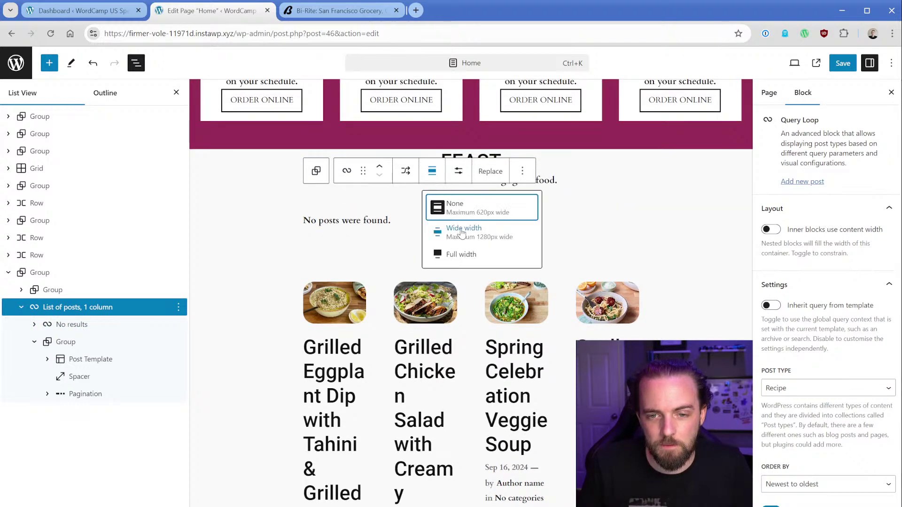
{"action": "left_click", "coordinate": [463, 233]}
{"action": "left_click", "coordinate": [432, 171]}
{"action": "left_click", "coordinate": [459, 253]}
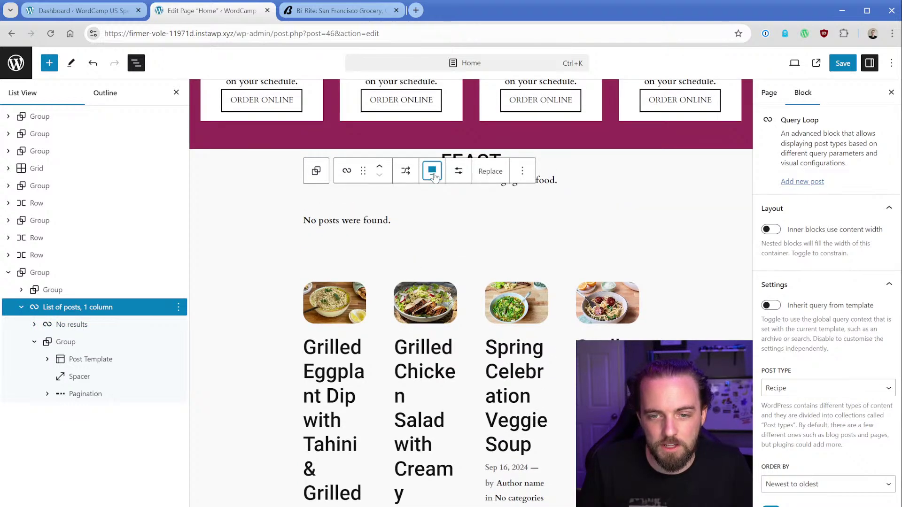
{"action": "left_click", "coordinate": [432, 171]}
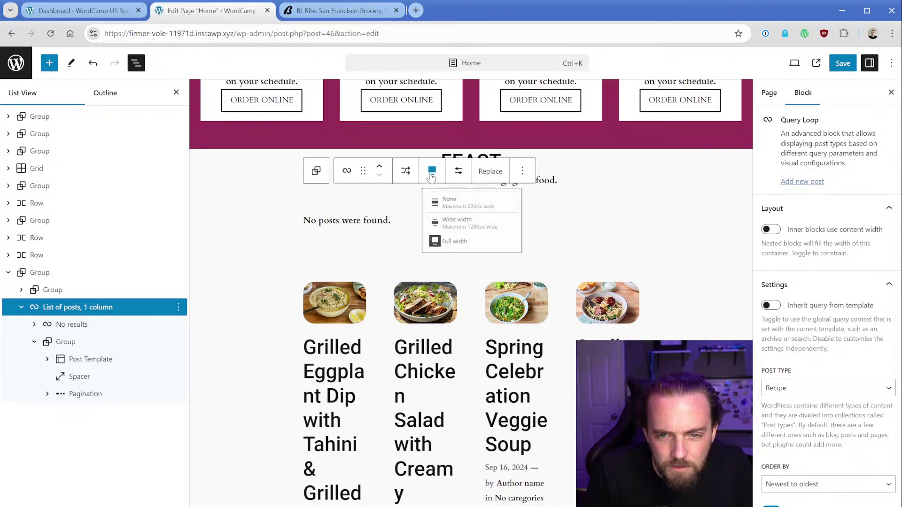
{"action": "left_click", "coordinate": [458, 233]}
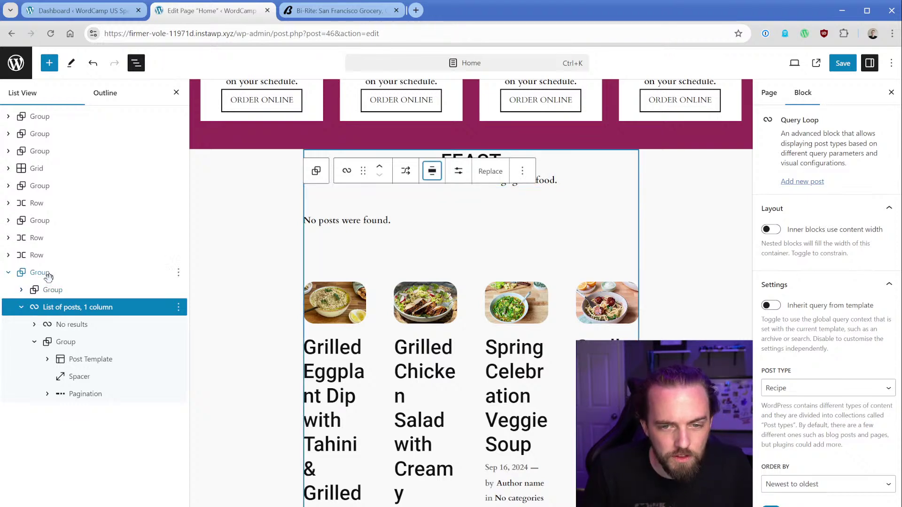
Set the outer FEAST Group's alignment to full width
{"action": "left_click", "coordinate": [48, 276]}
{"action": "left_click", "coordinate": [374, 95]}
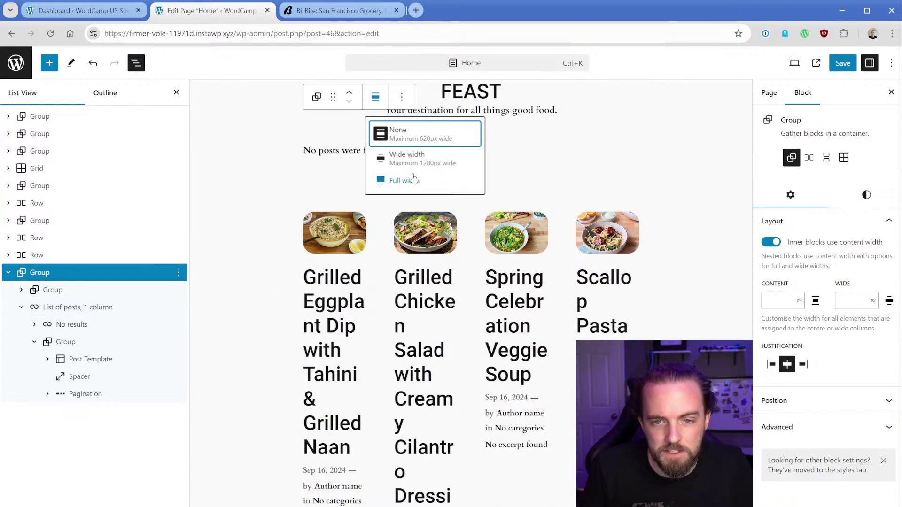
{"action": "left_click", "coordinate": [415, 181]}
{"action": "scroll", "coordinate": [350, 255], "scroll_direction": "up", "scroll_amount": 1}
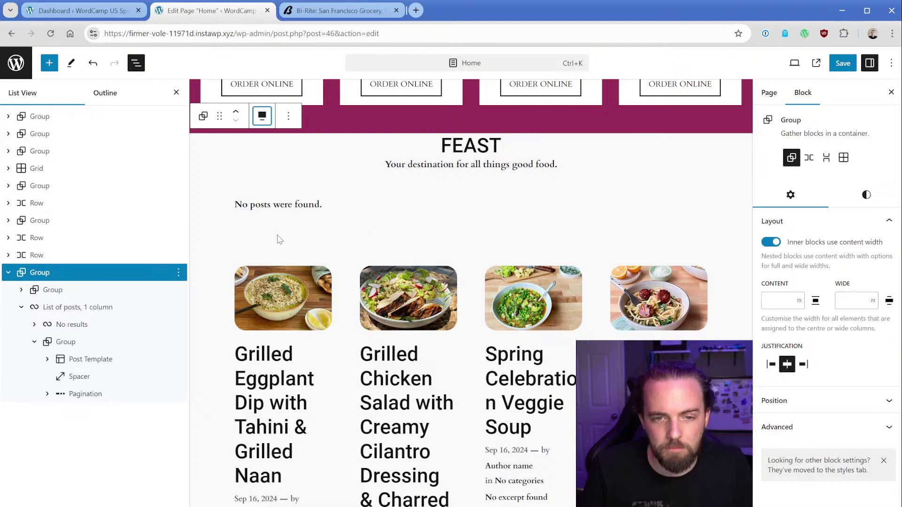
Save the page and check the FEAST recipe grid on the live homepage
{"action": "left_click", "coordinate": [843, 63]}
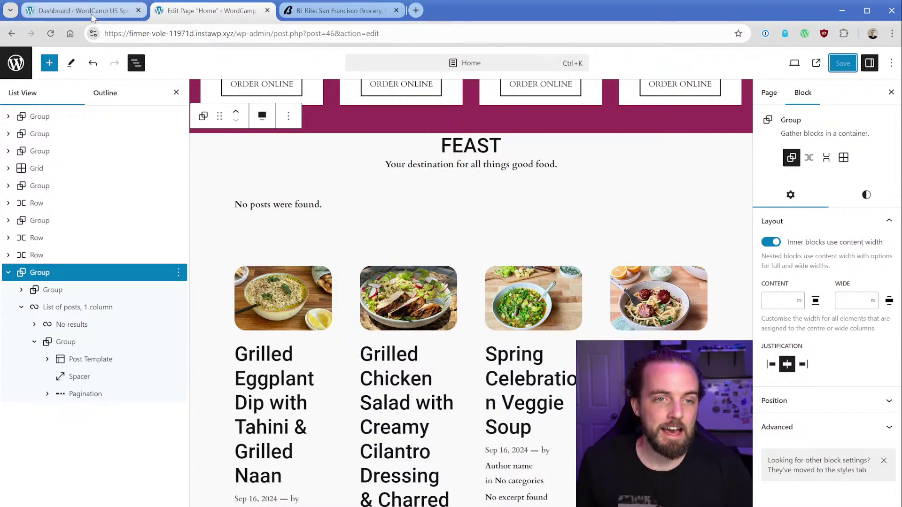
{"action": "left_click", "coordinate": [816, 63]}
{"action": "scroll", "coordinate": [381, 328], "scroll_direction": "down", "scroll_amount": 10}
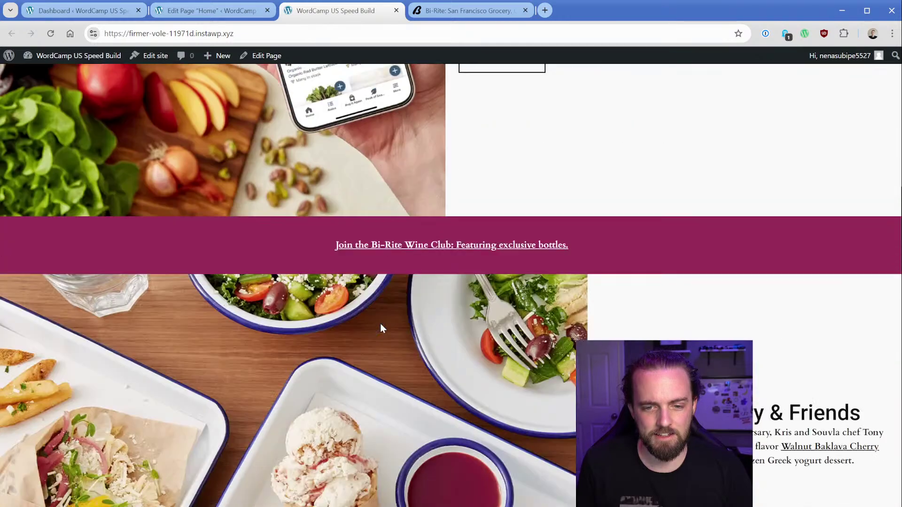
{"action": "scroll", "coordinate": [380, 328], "scroll_direction": "down", "scroll_amount": 15}
{"action": "scroll", "coordinate": [424, 325], "scroll_direction": "up", "scroll_amount": 1}
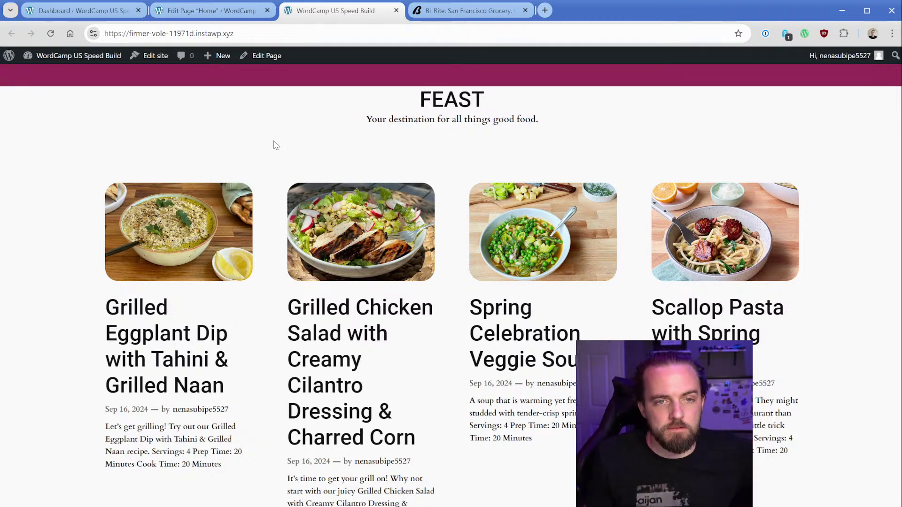
Return to the page editor, try list view on the Post Template and switch it back to grid view
{"action": "left_click", "coordinate": [216, 11]}
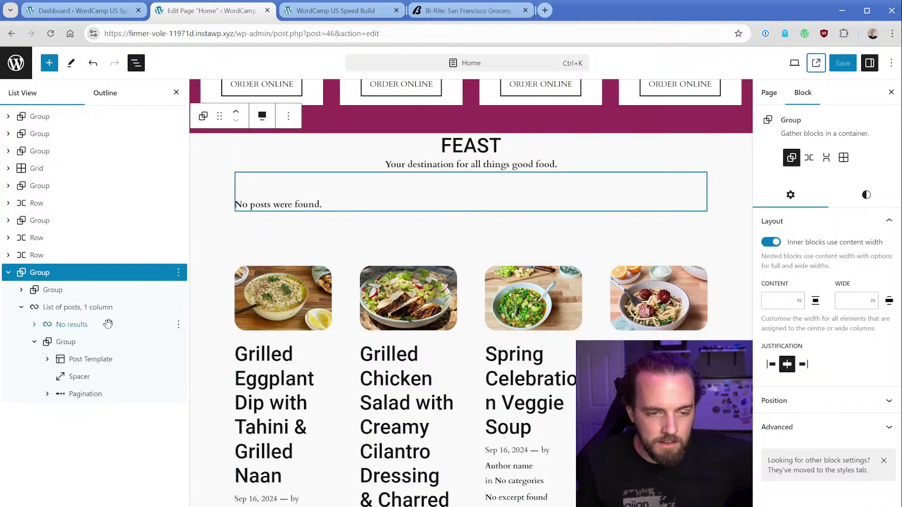
{"action": "left_click", "coordinate": [99, 359]}
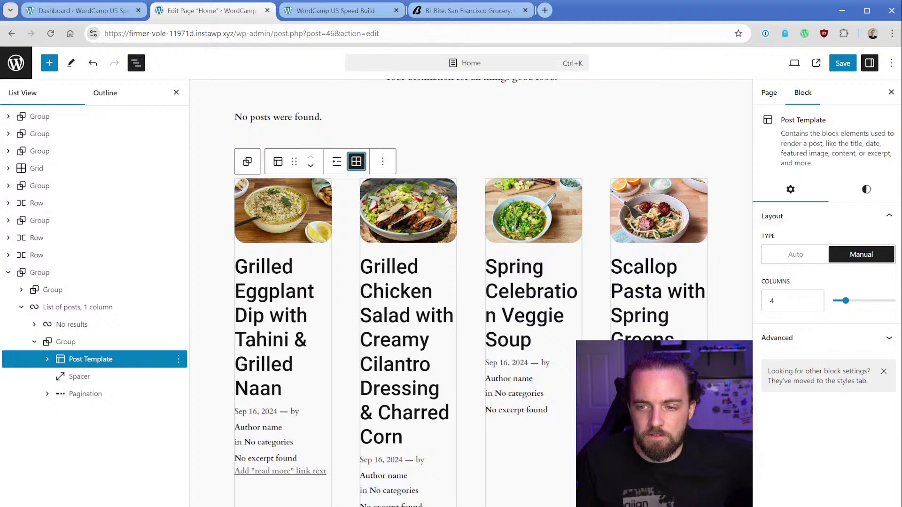
{"action": "left_click", "coordinate": [337, 161]}
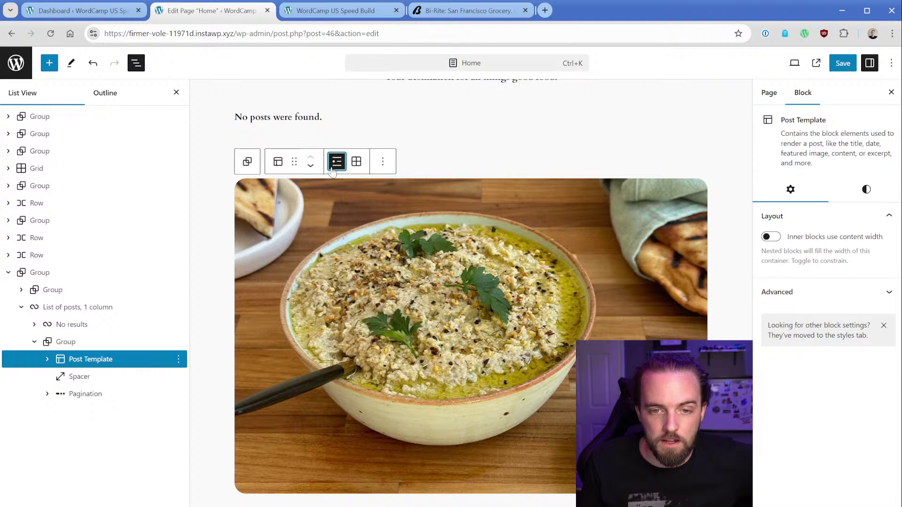
{"action": "left_click", "coordinate": [356, 162]}
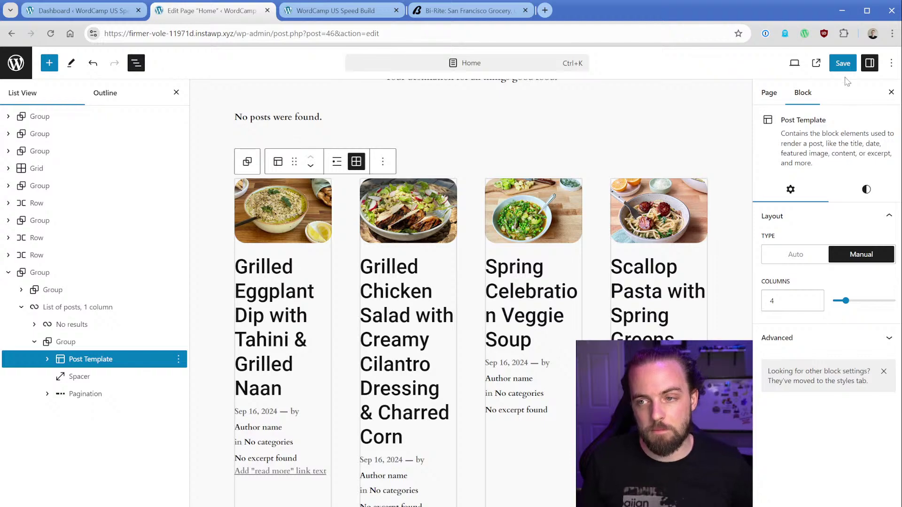
Reload the live homepage and review its sections down the page
{"action": "left_click", "coordinate": [336, 11]}
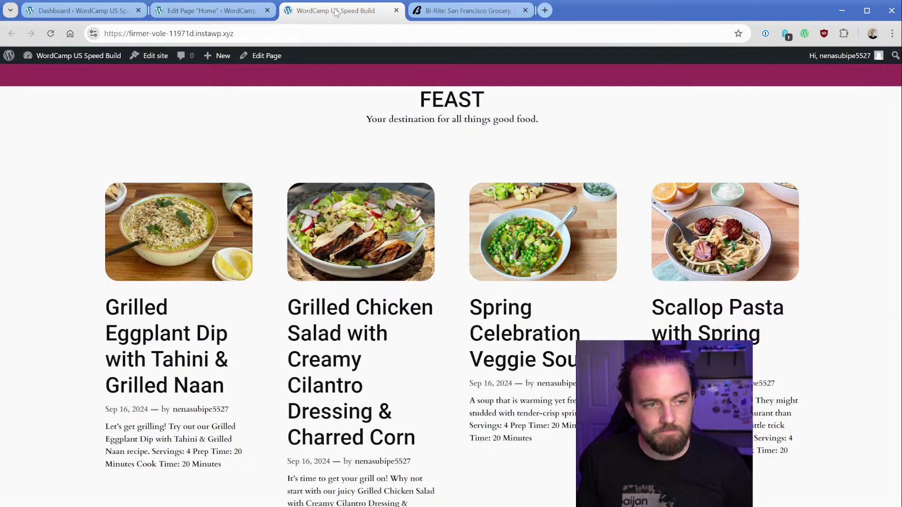
{"action": "left_click", "coordinate": [51, 34]}
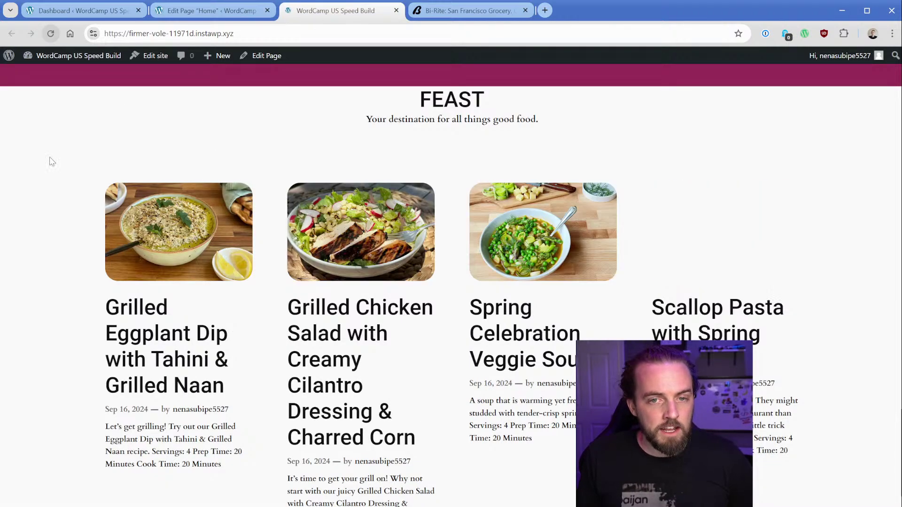
{"action": "scroll", "coordinate": [209, 393], "scroll_direction": "down", "scroll_amount": 15}
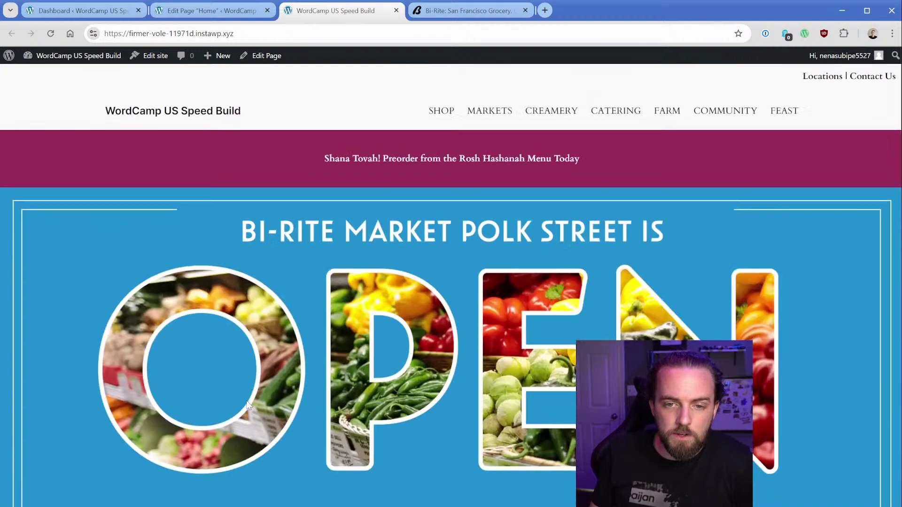